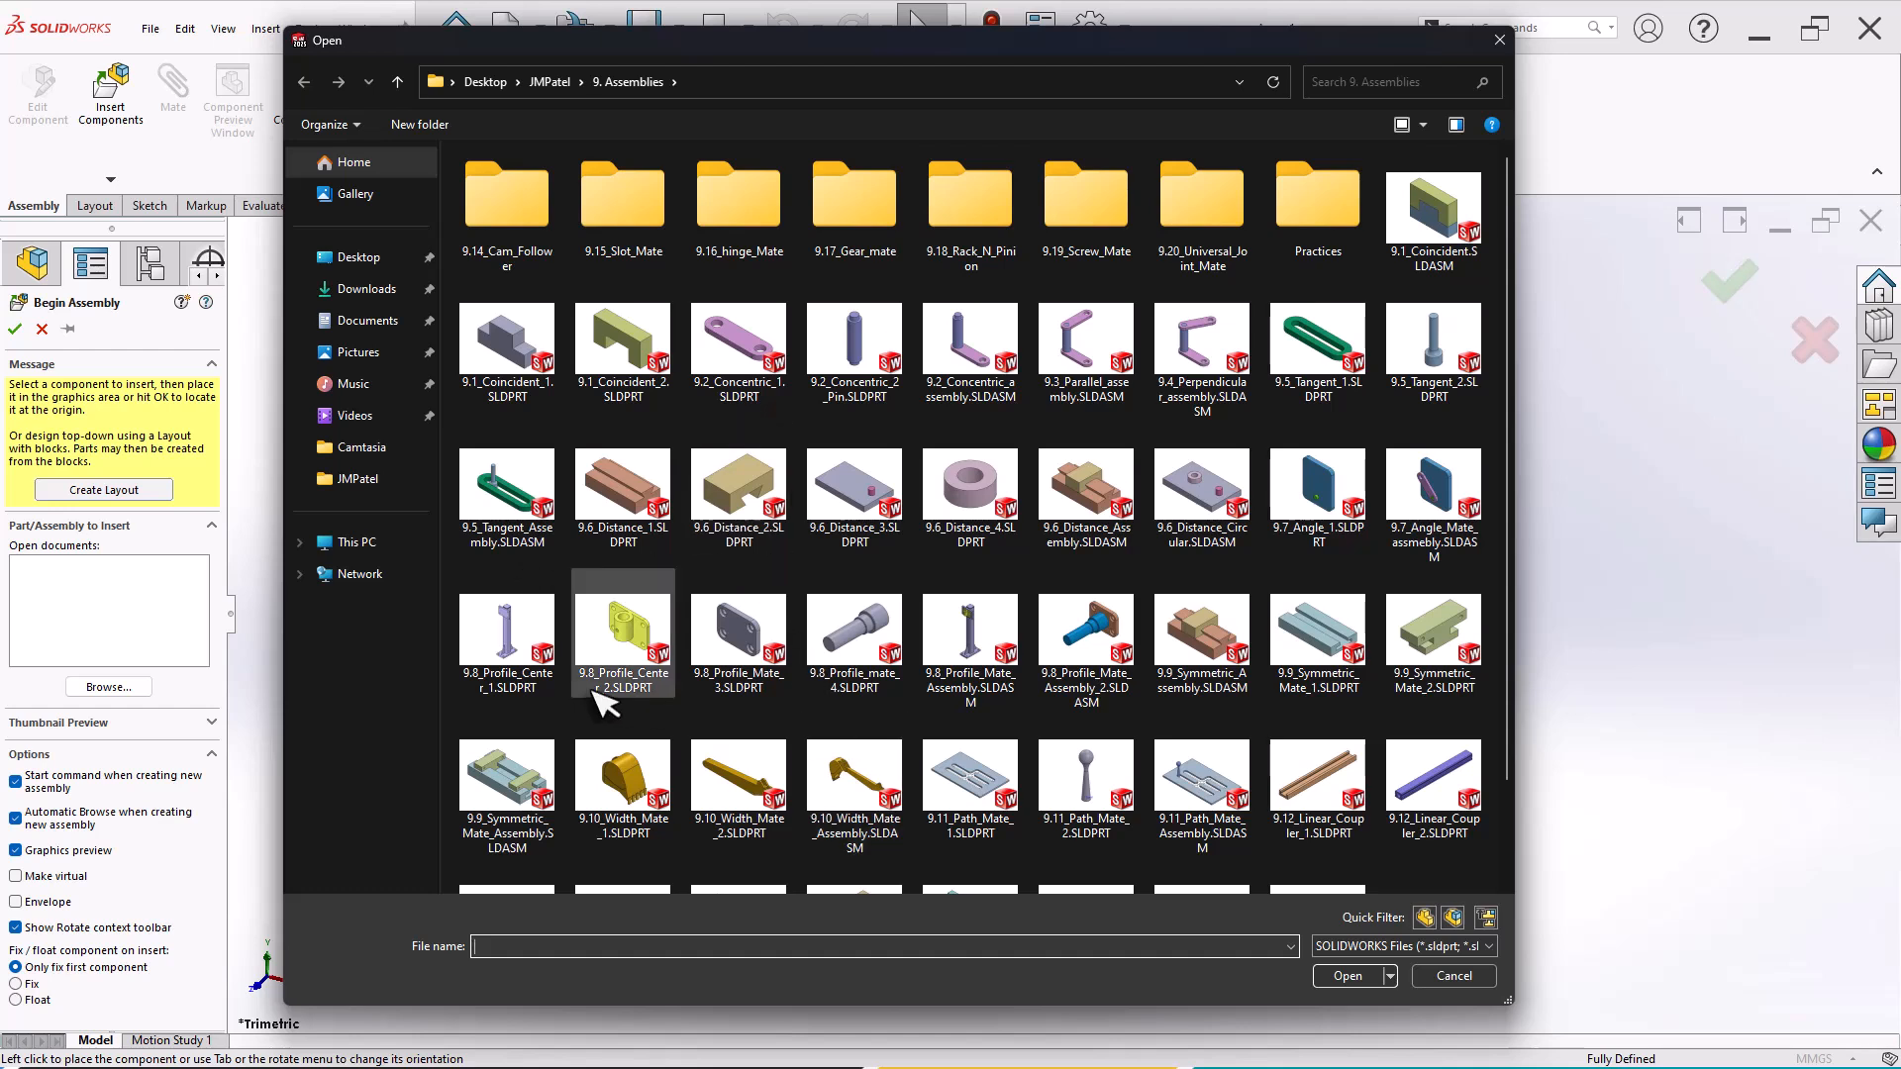
Step: Insert the 9.8_Profile_Center_1 and 9.8_Profile_Center_2 parts into the new assembly
click(551, 675)
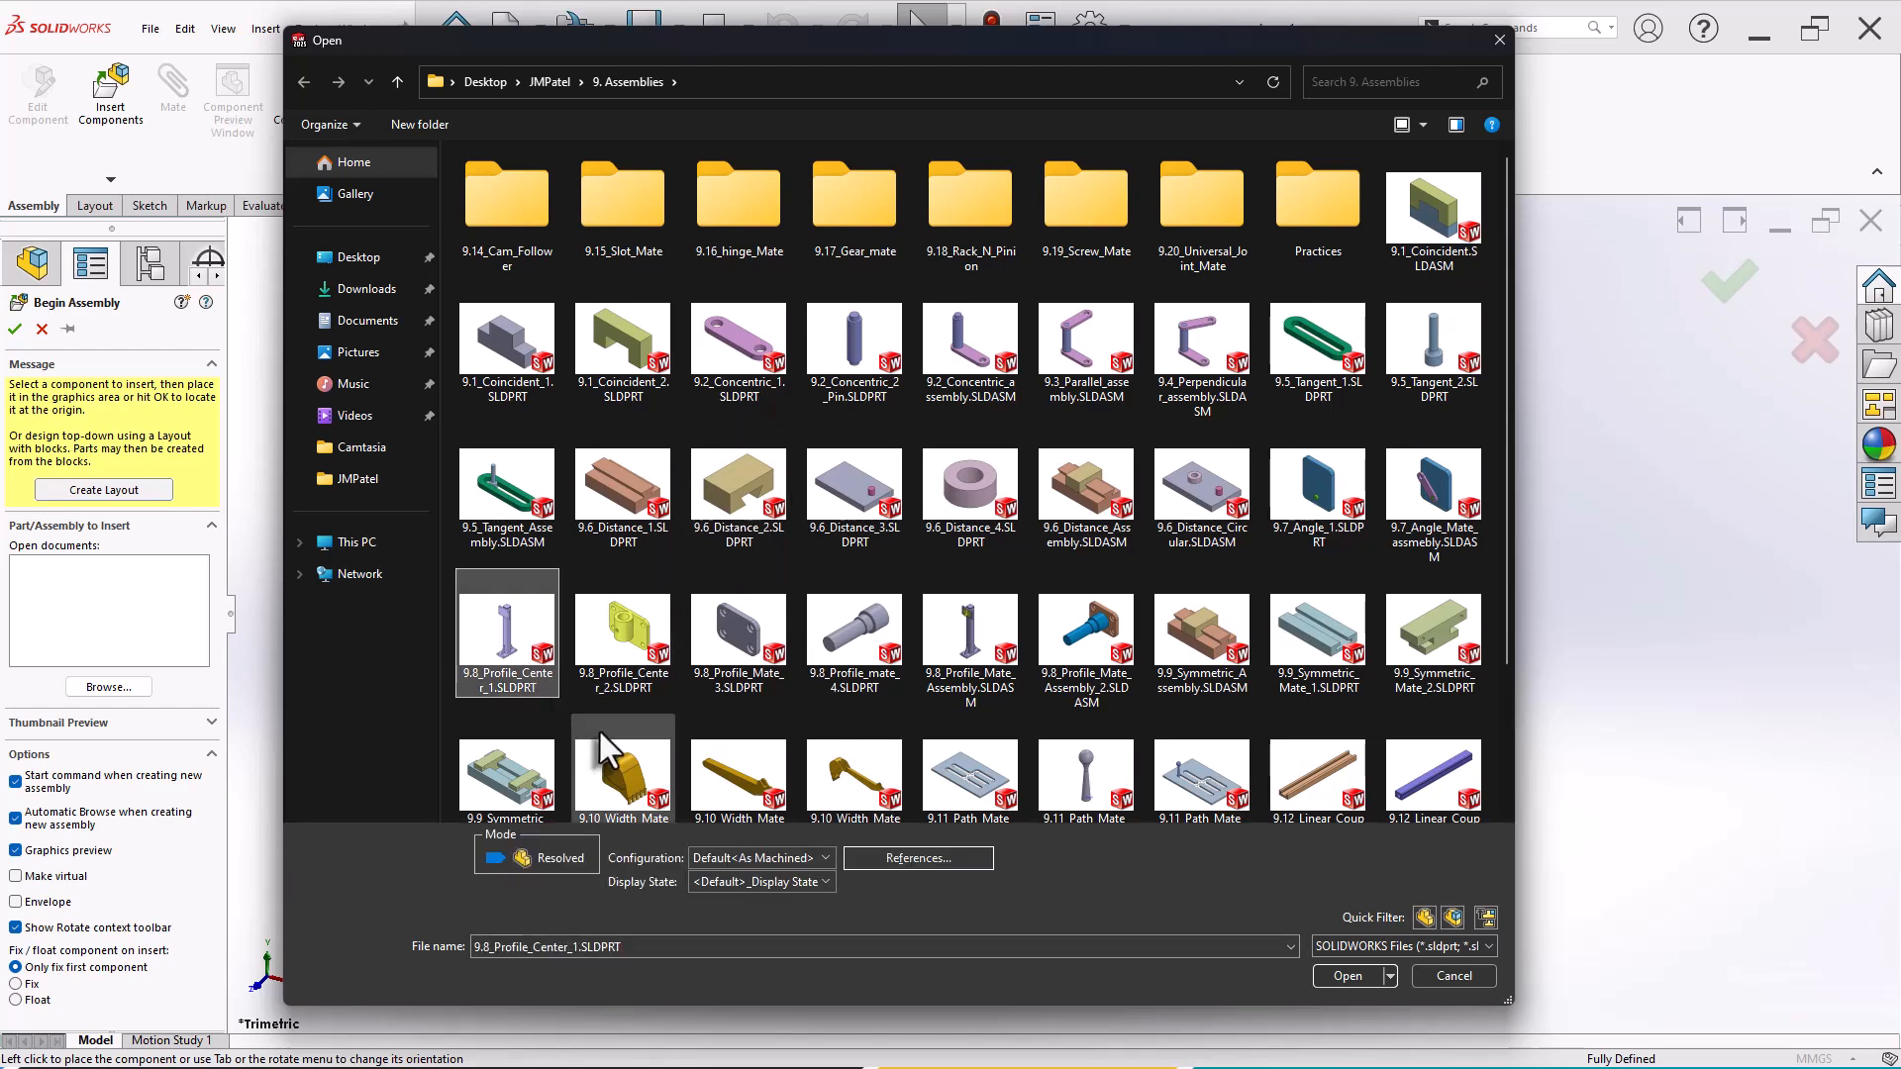
ctrl+click(649, 688)
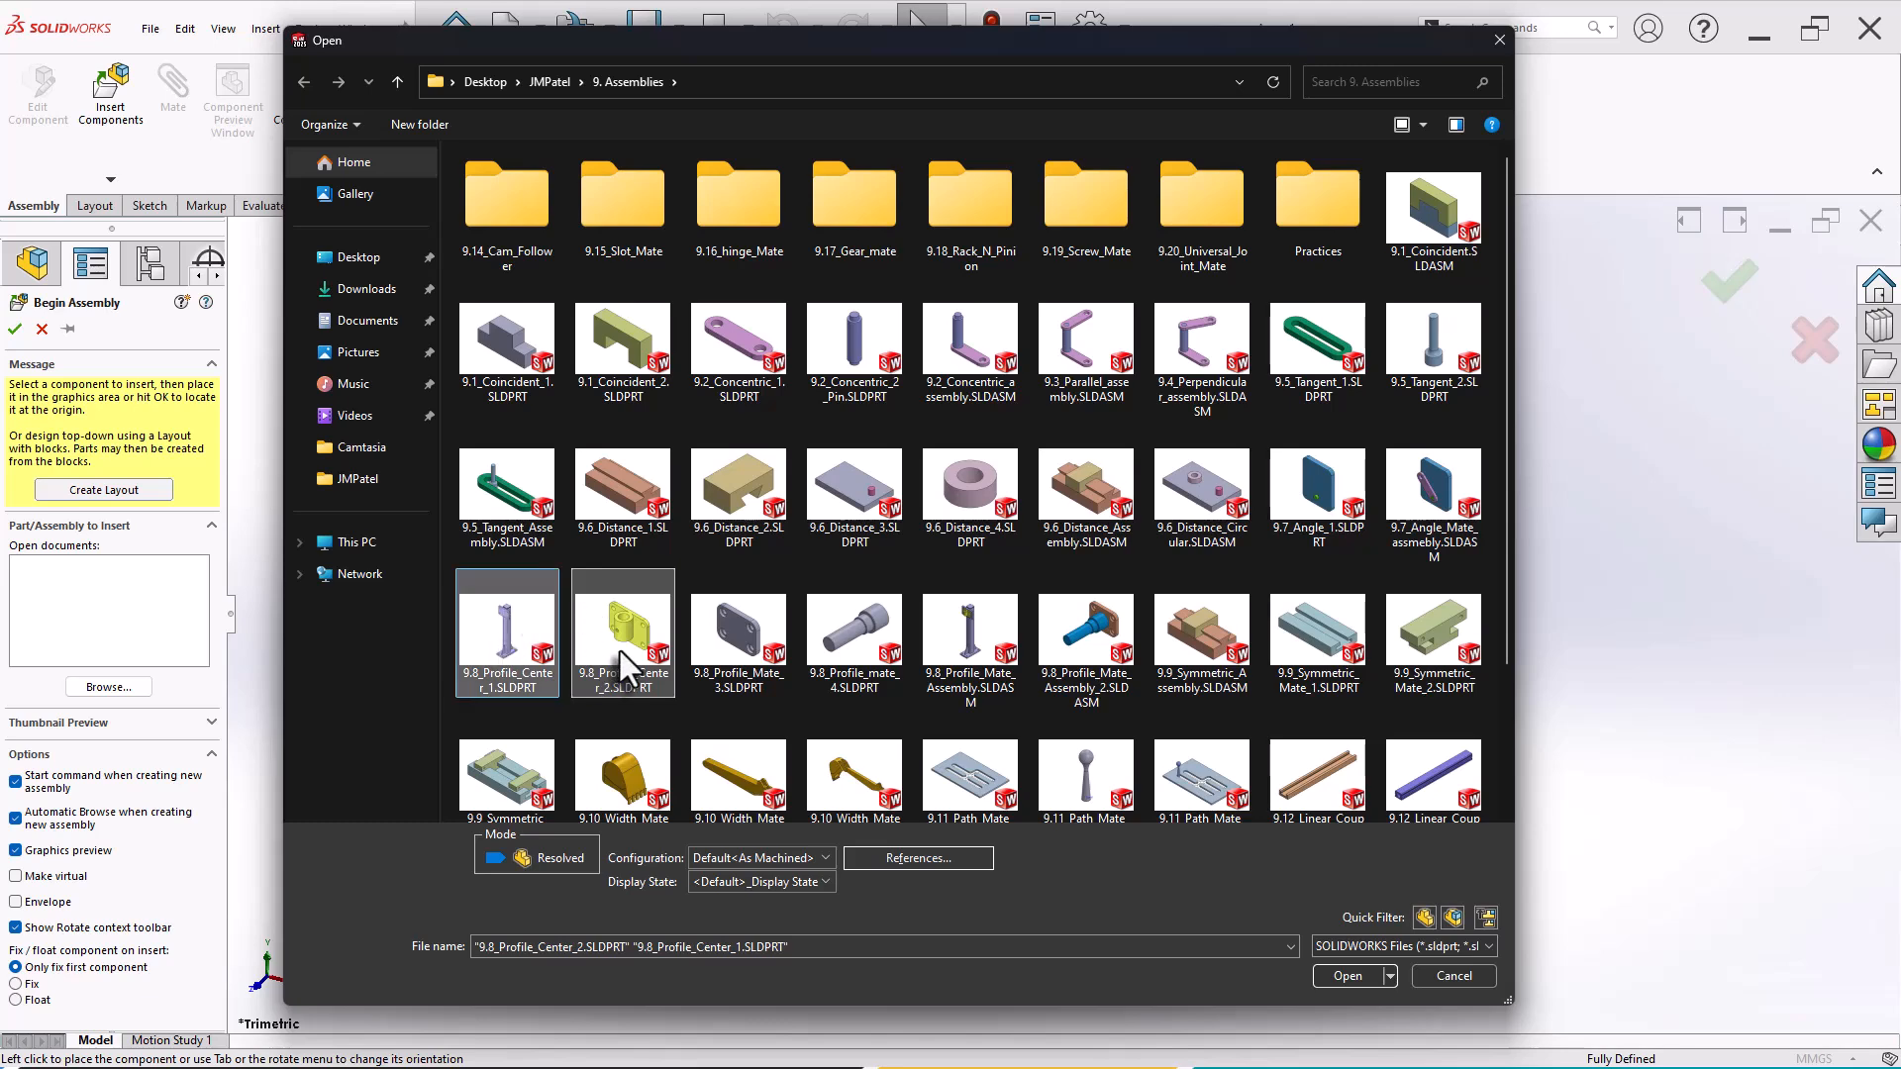
click(1347, 976)
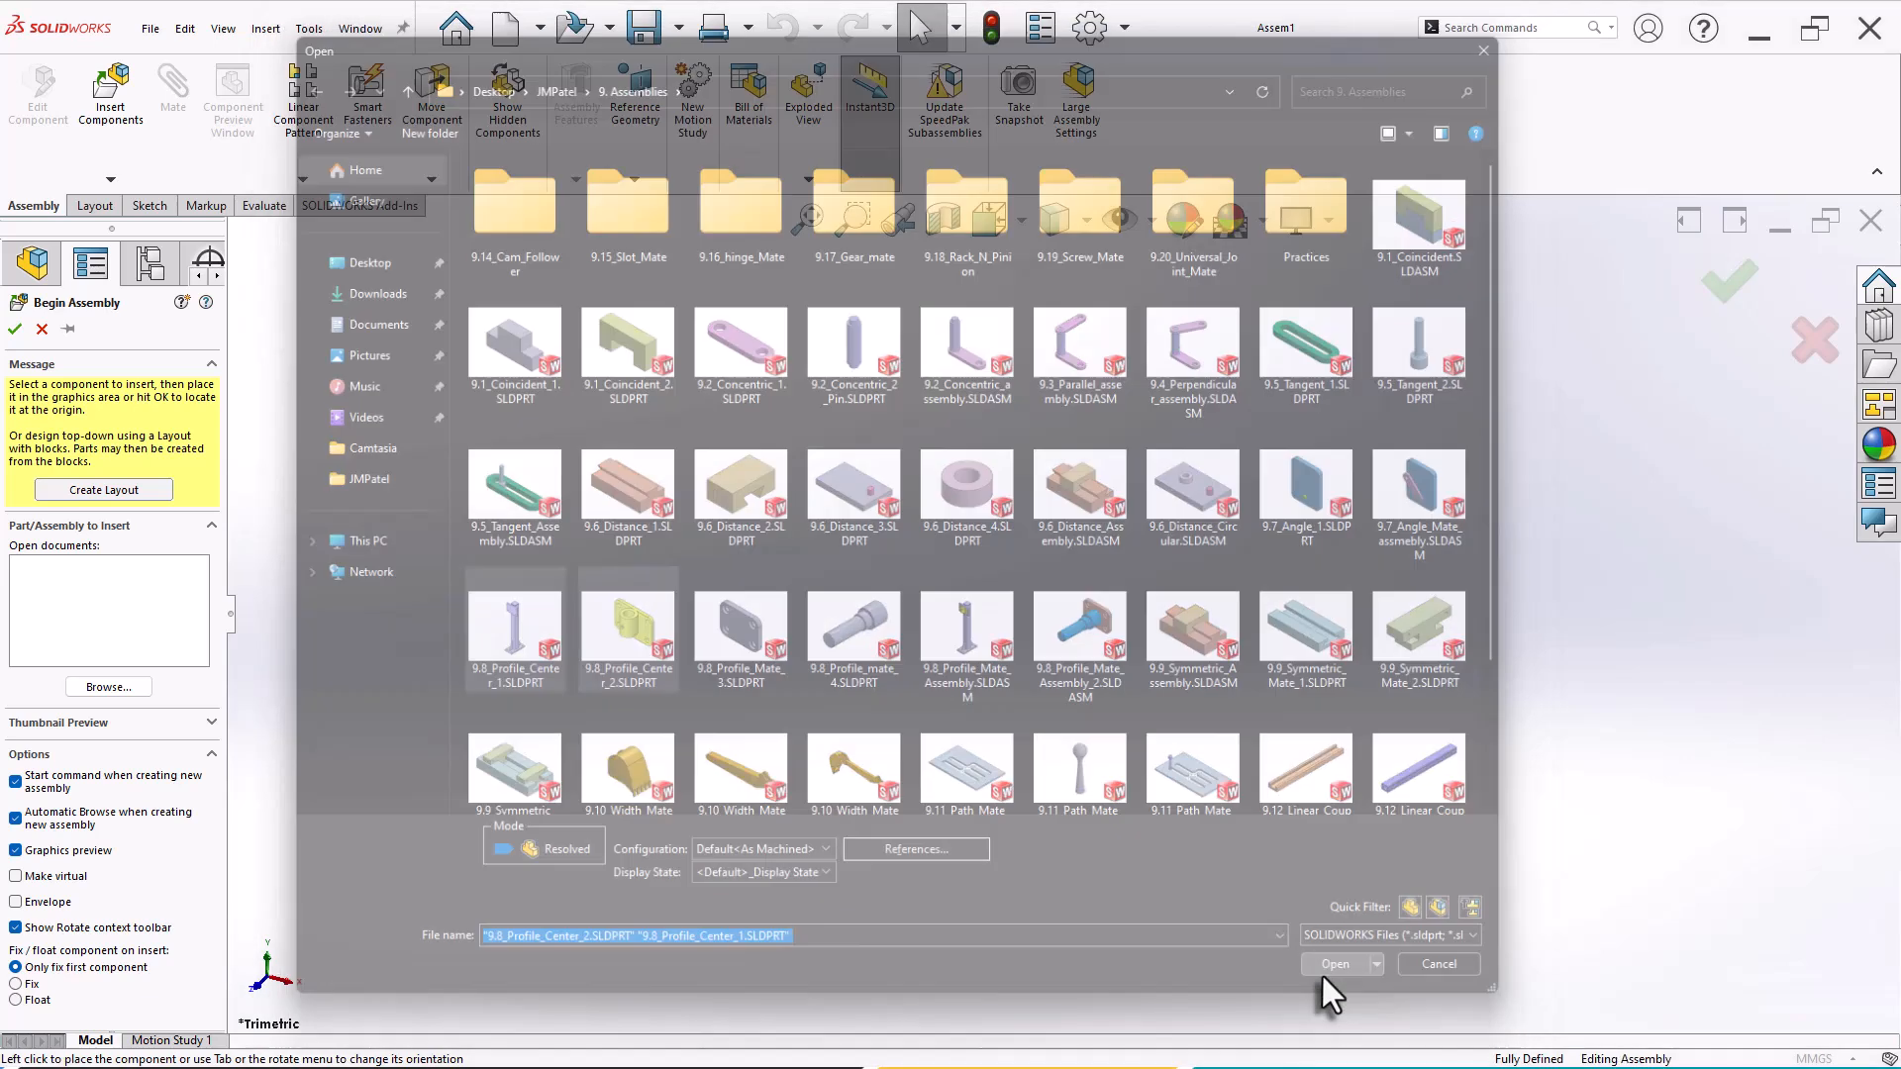
Step: Add a Profile Center mate between the column plate's front face and the yellow bracket's flat back face
scroll(1128, 583, up, 3)
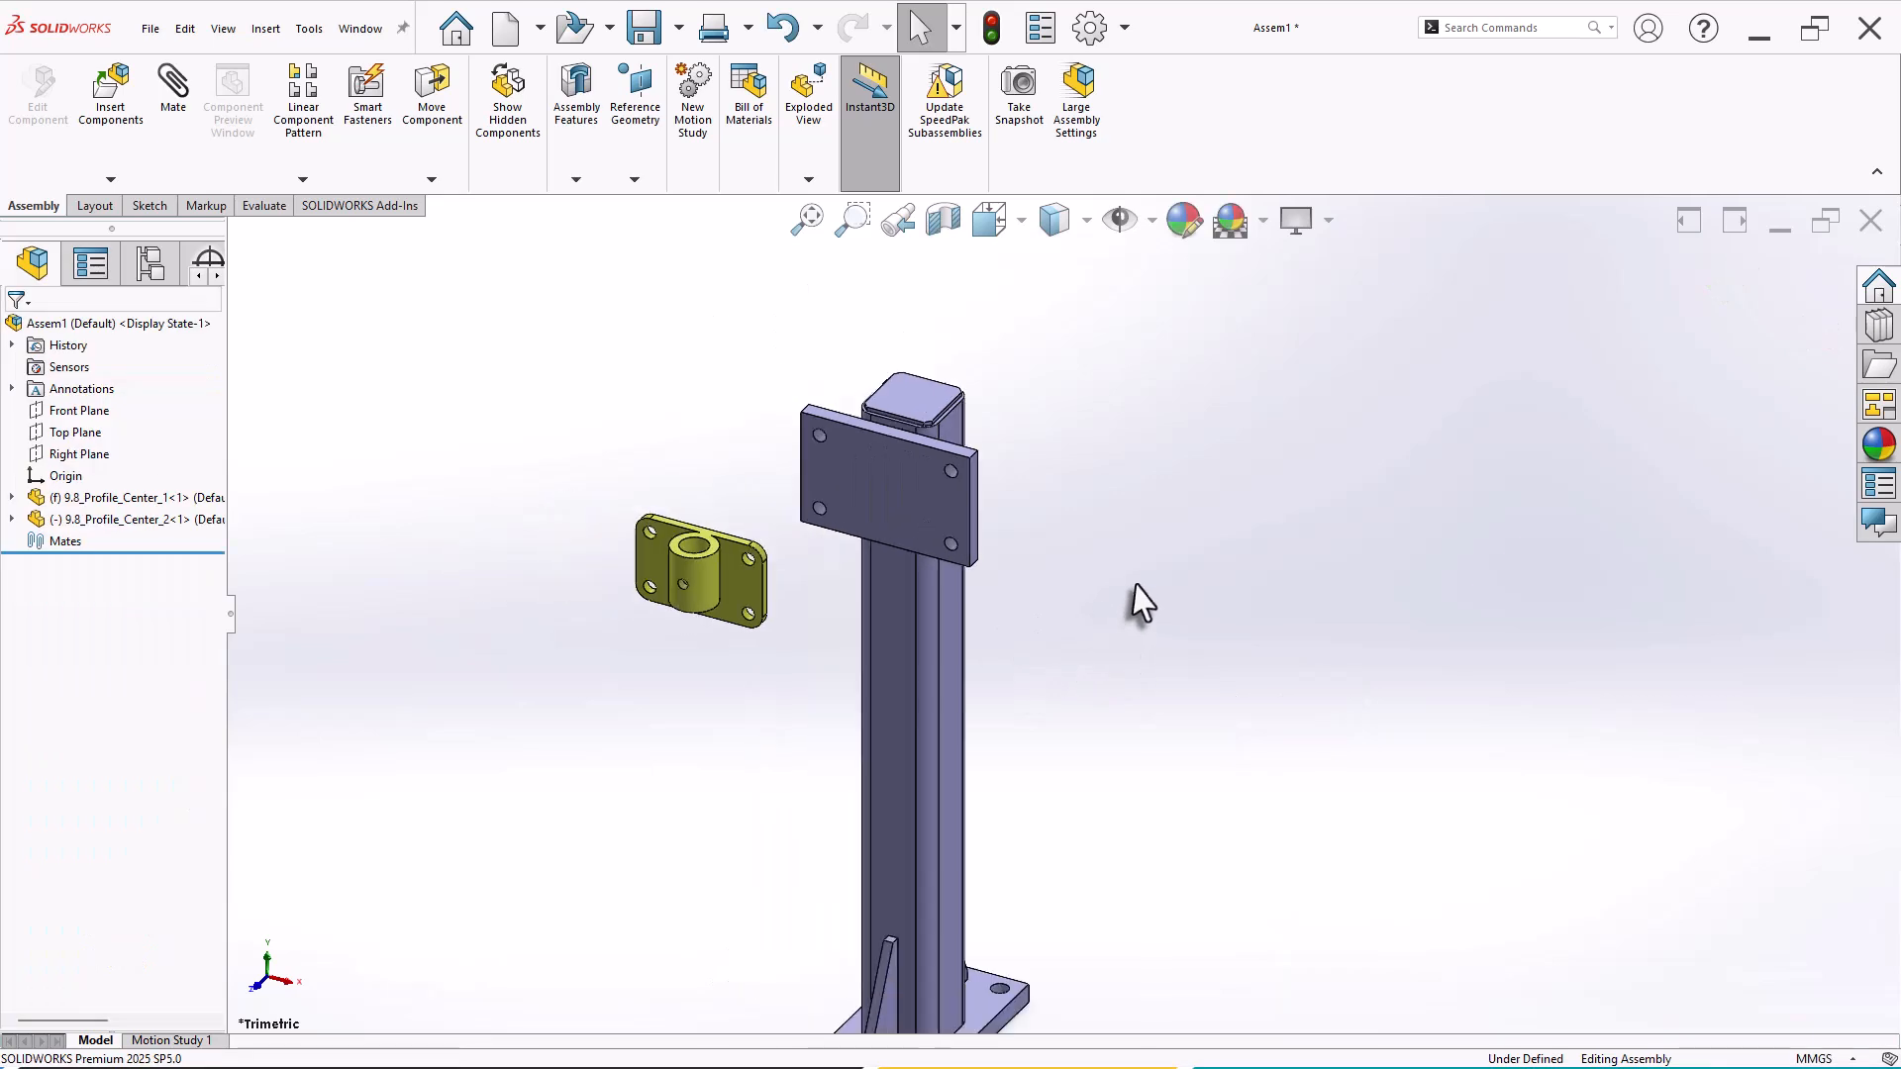
scroll(1079, 515, down, 1)
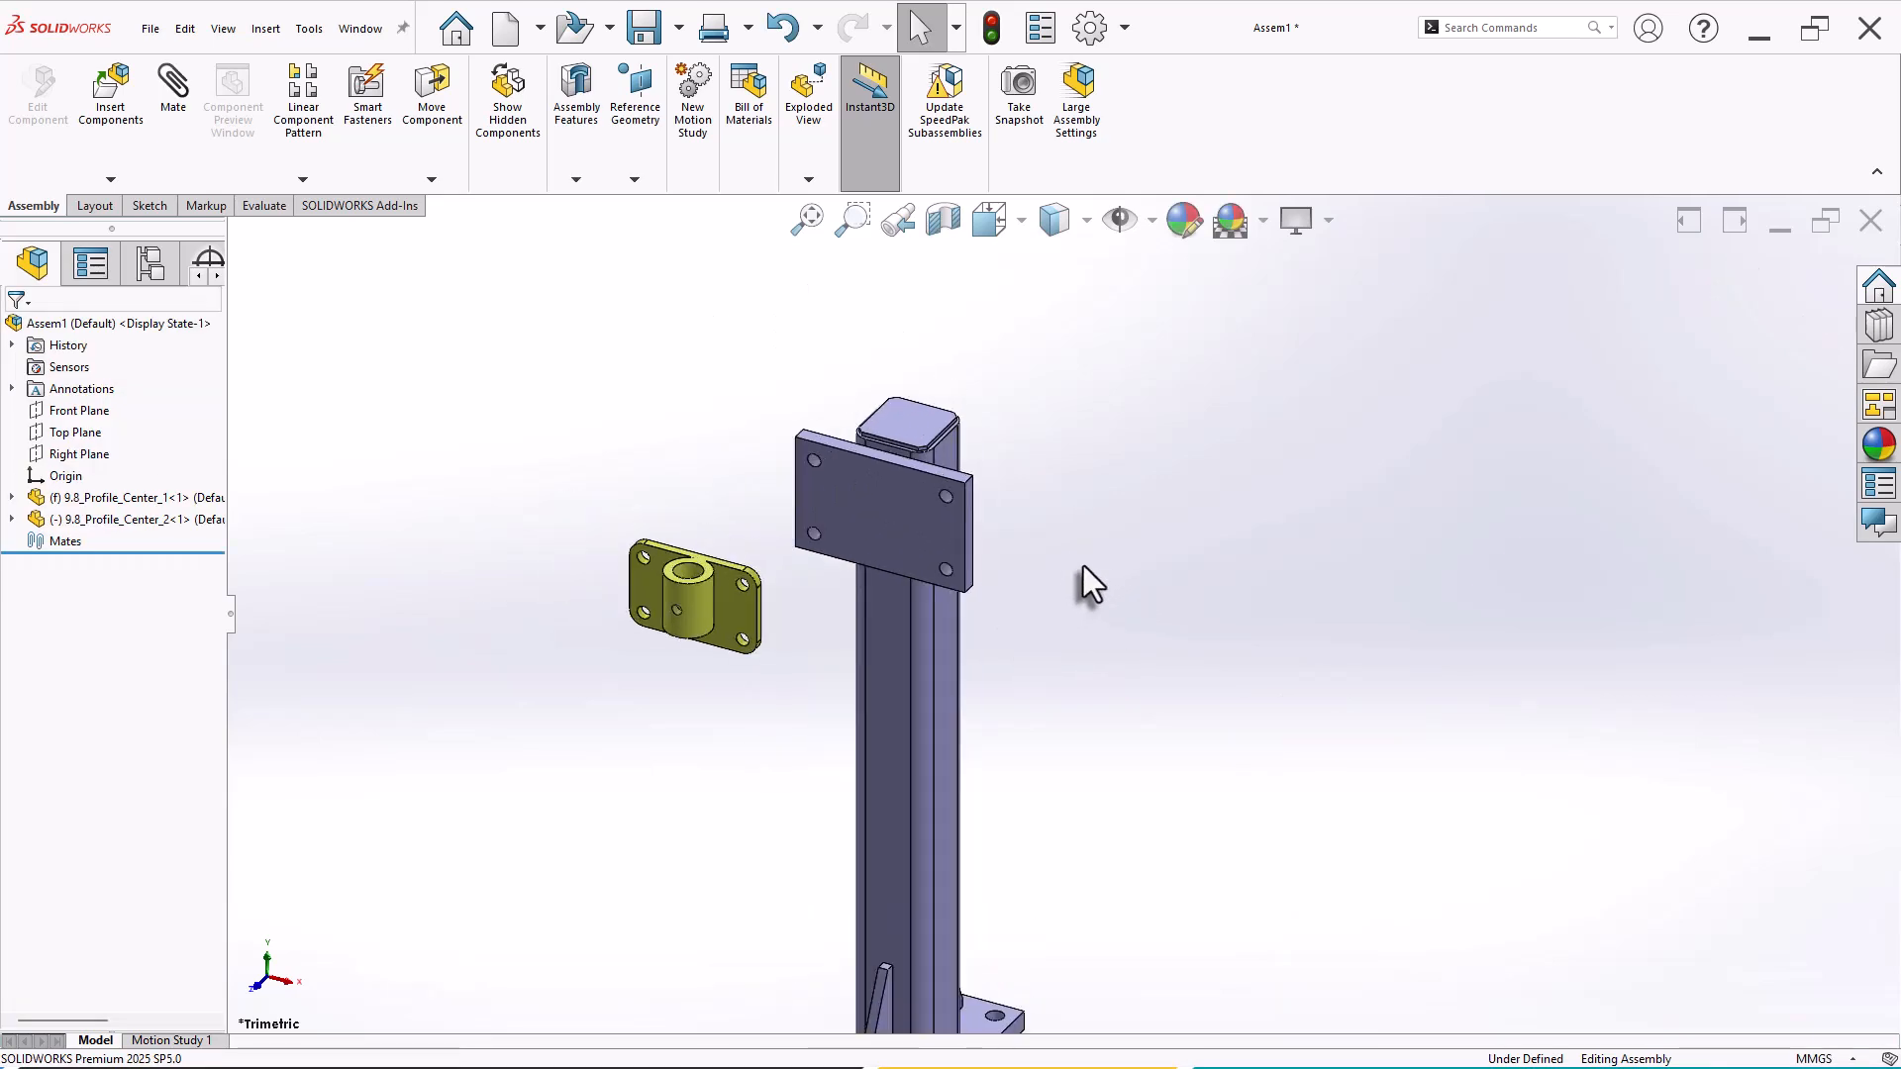
mouse_move(1083, 573)
middle_down()
mouse_move(1082, 496)
mouse_move(1086, 582)
mouse_move(1081, 540)
mouse_move(1067, 555)
middle_up()
click(174, 99)
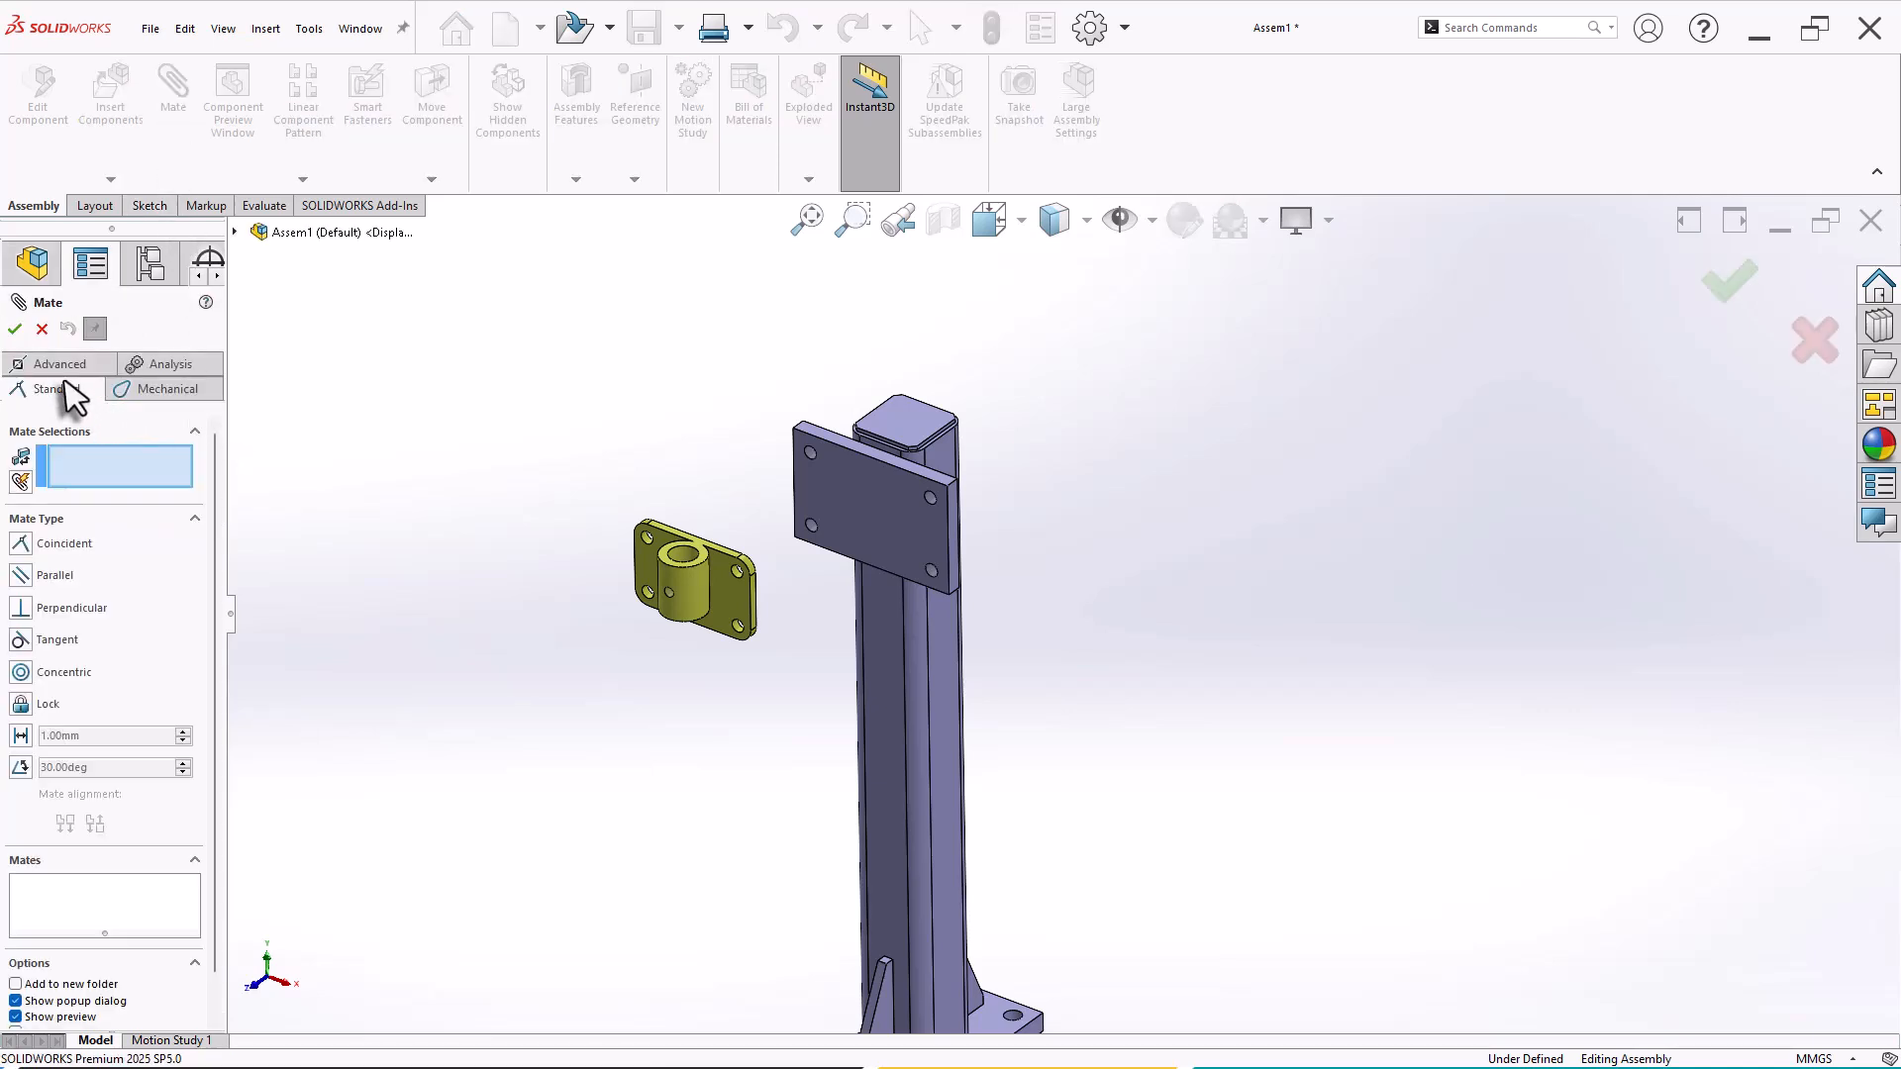
click(61, 366)
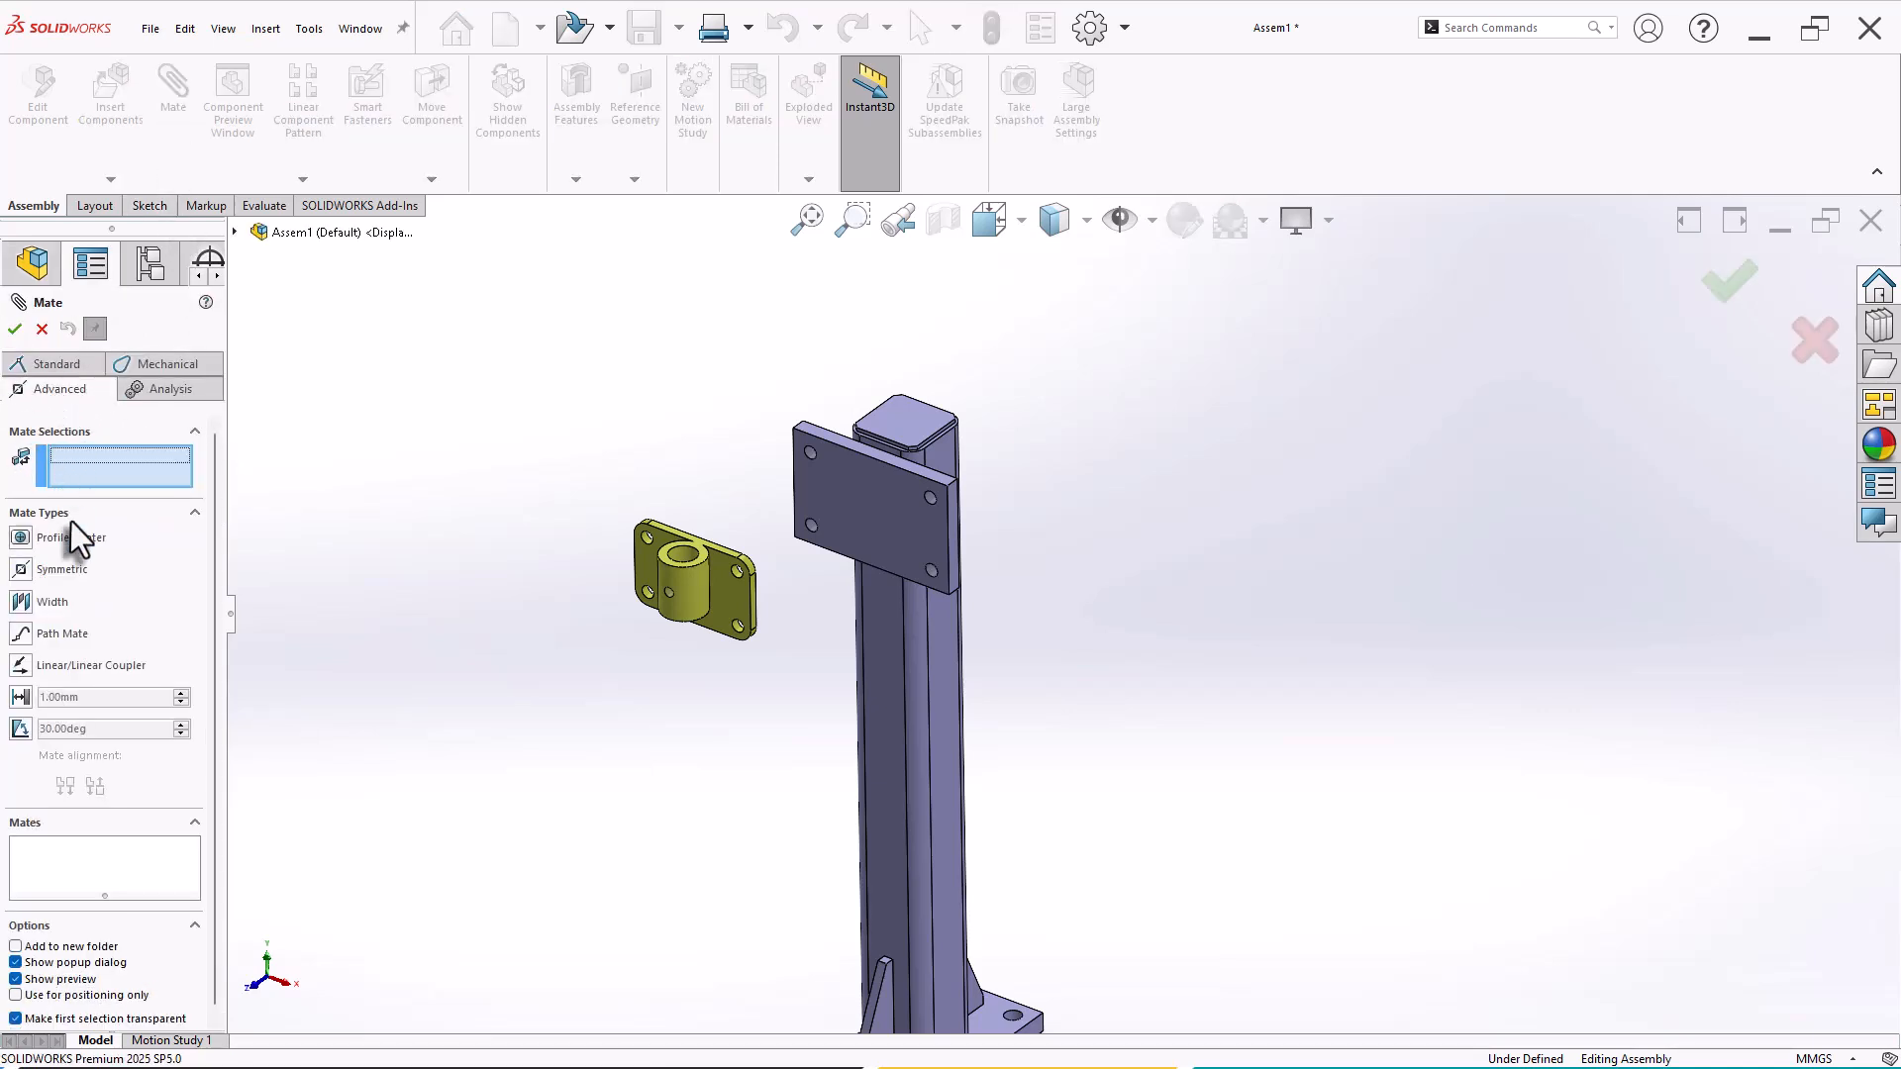
click(19, 538)
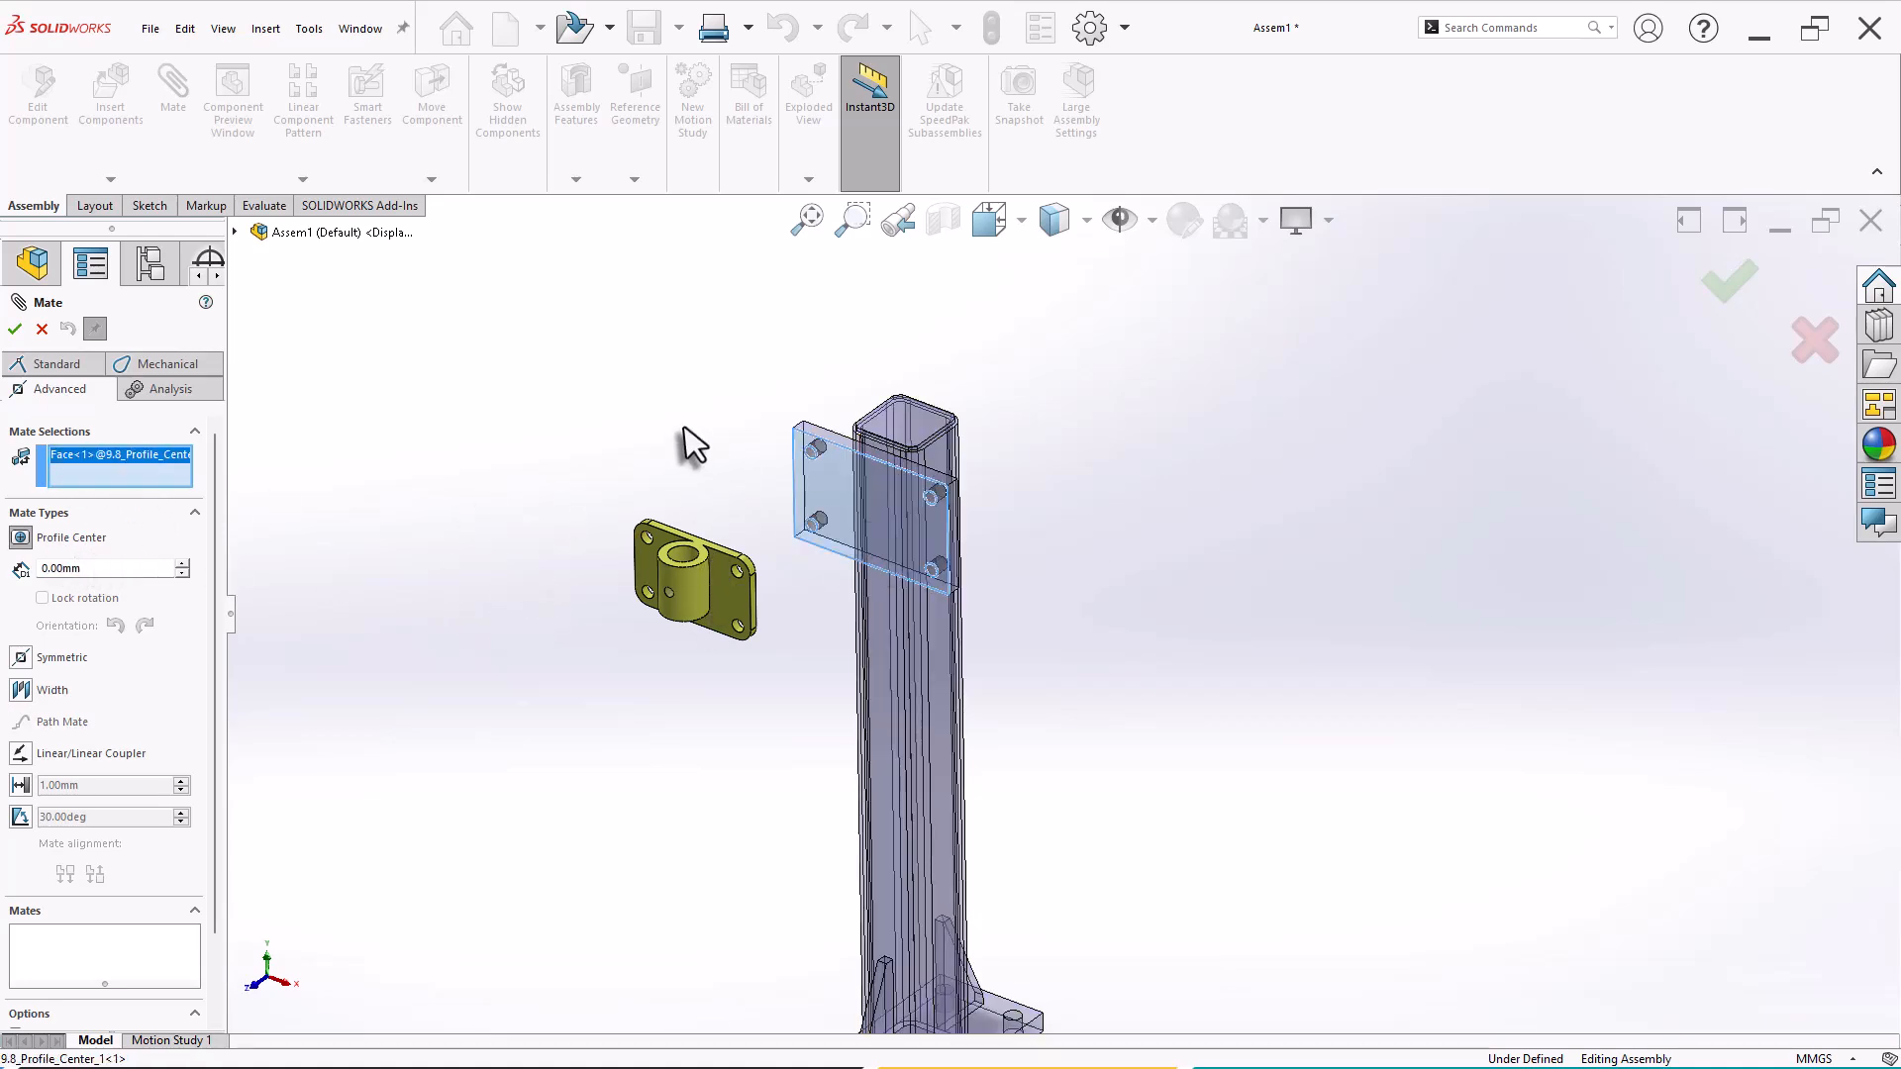
middle_drag(679, 436, 1090, 424)
click(782, 477)
key(Return)
scroll(1129, 615, up, 3)
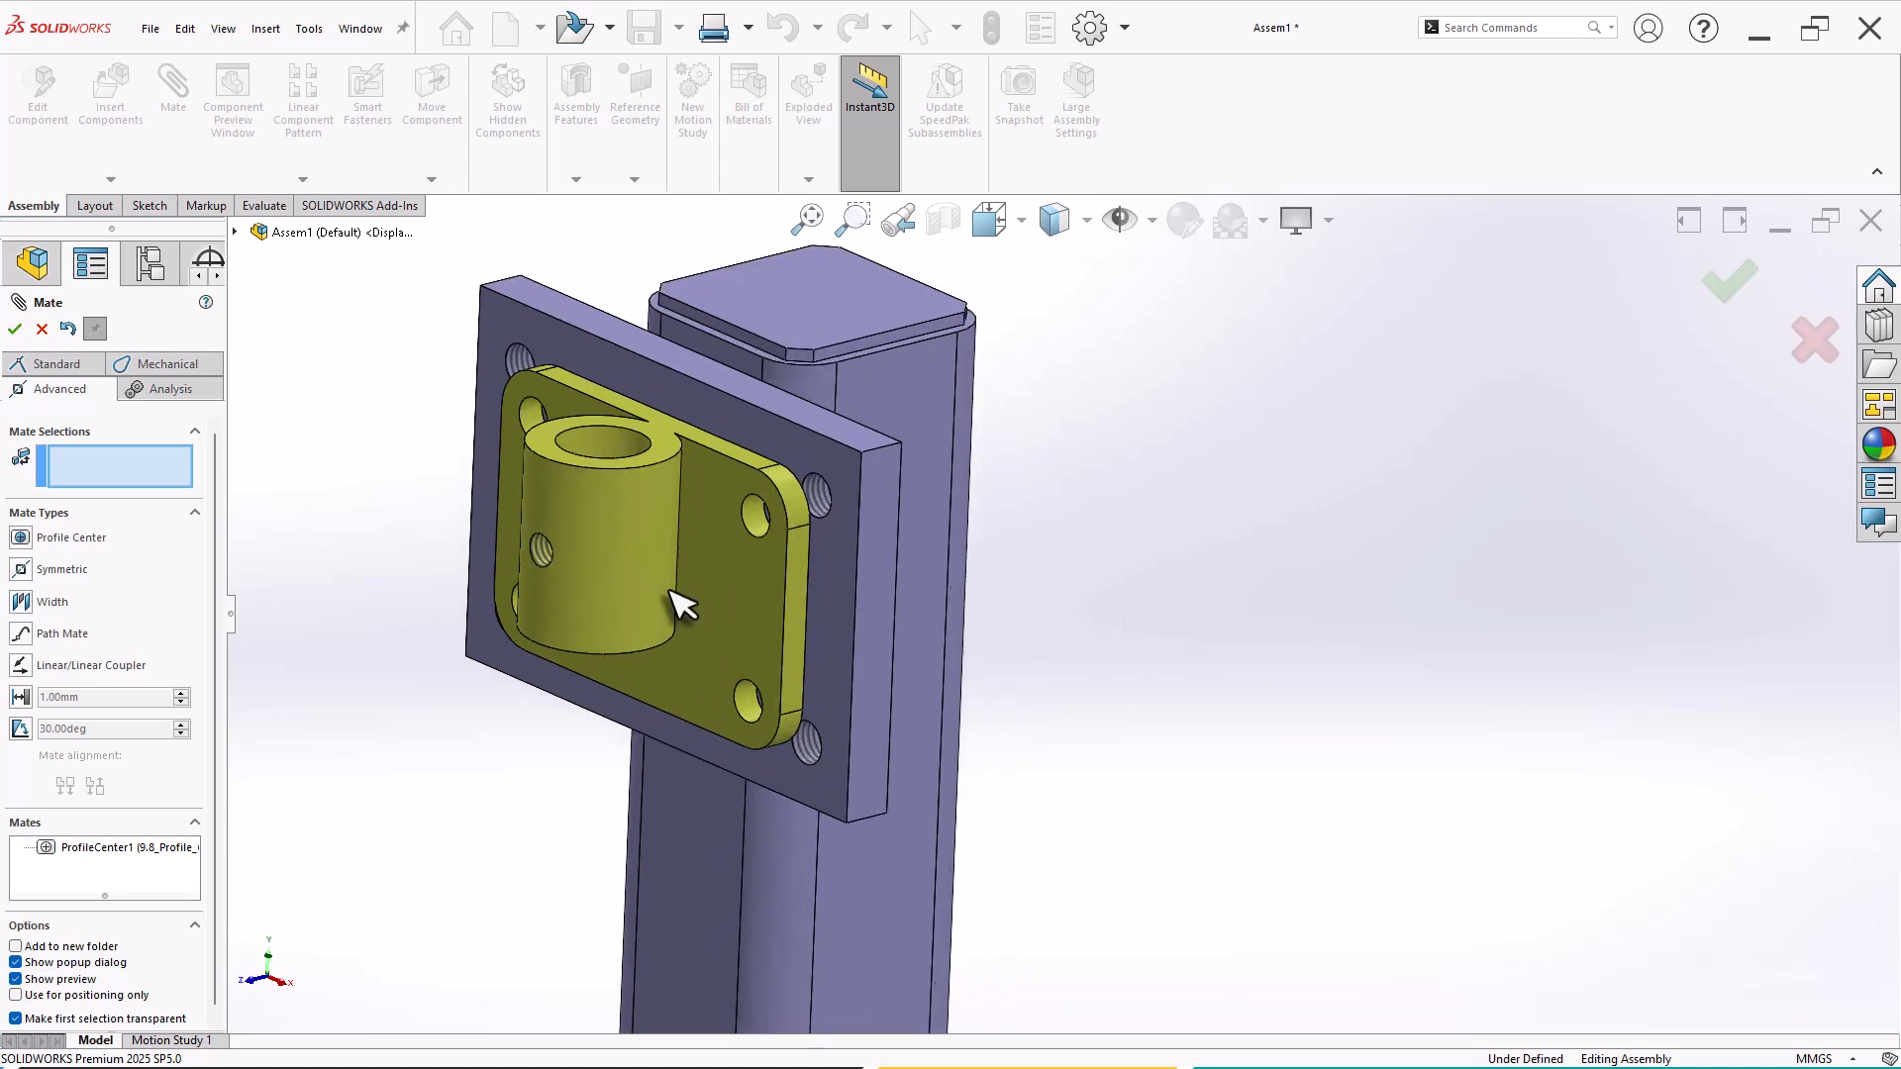
middle_drag(1063, 592, 1084, 507)
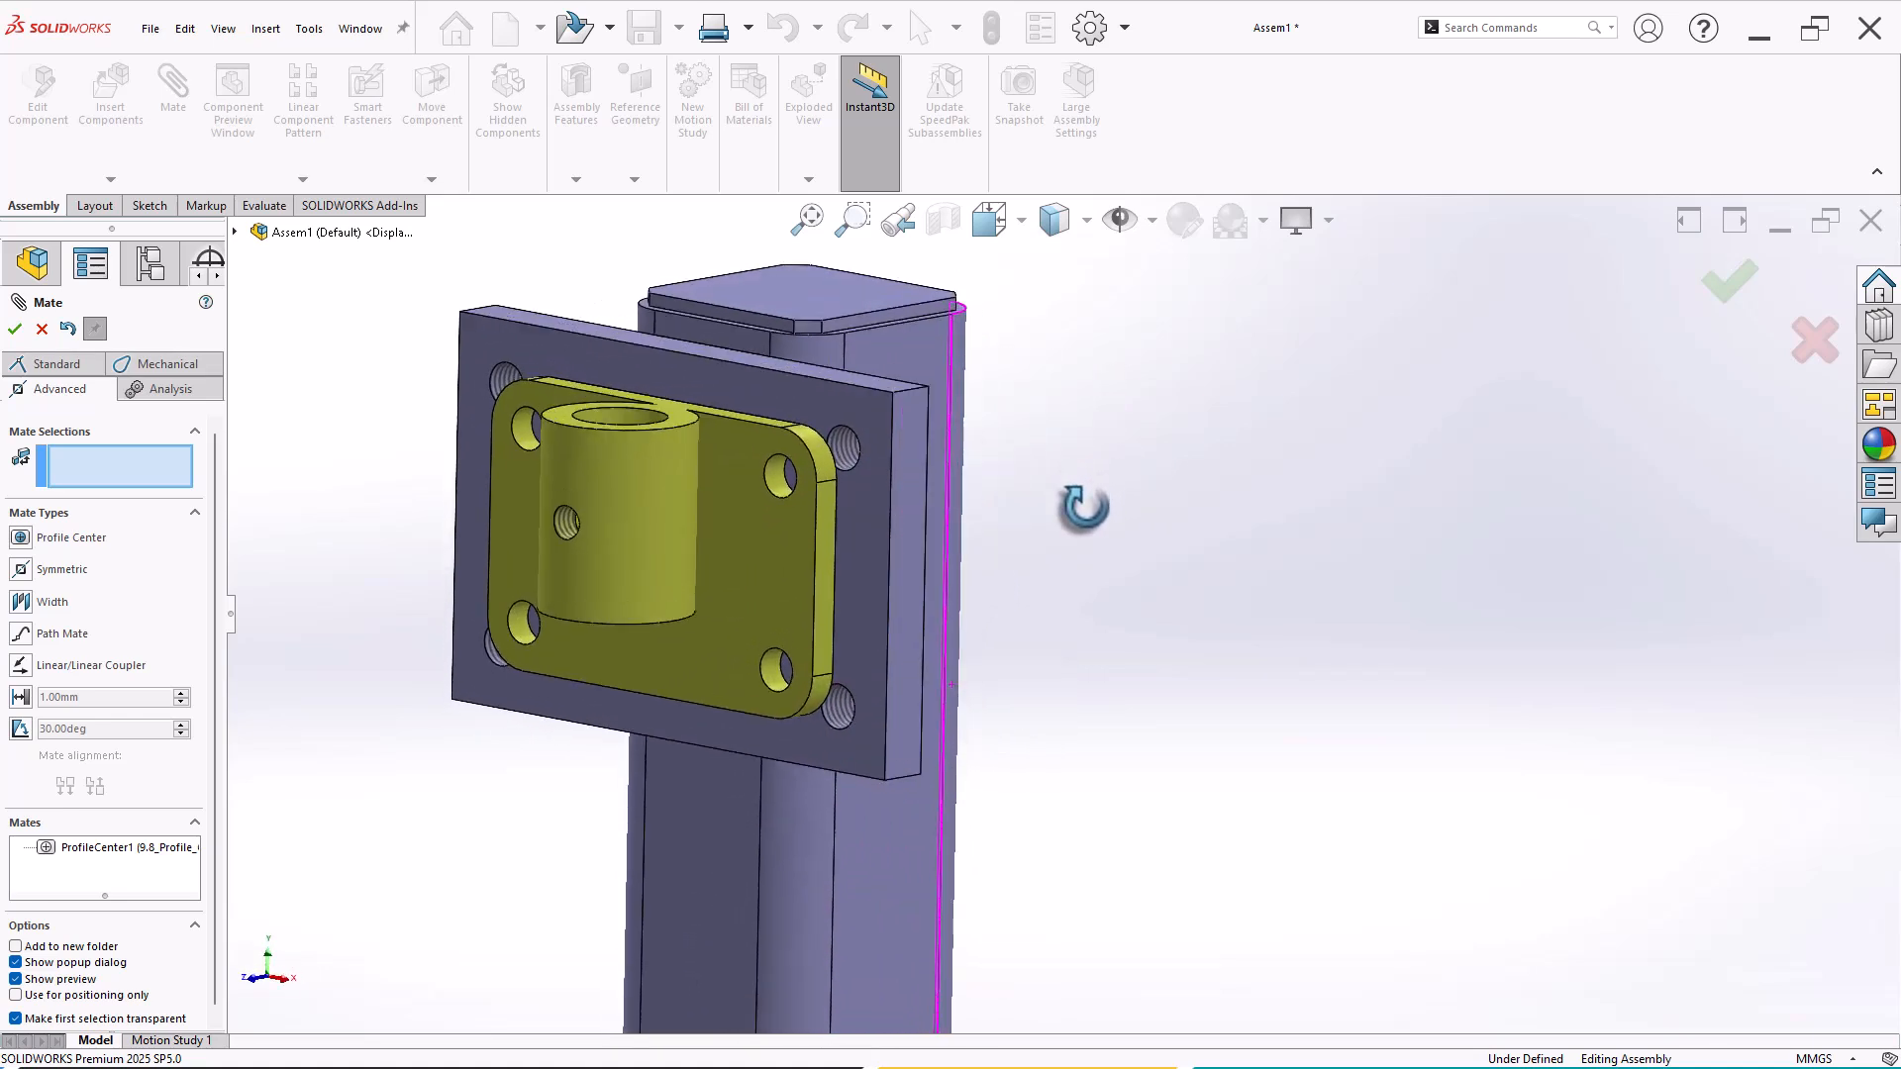
click(42, 329)
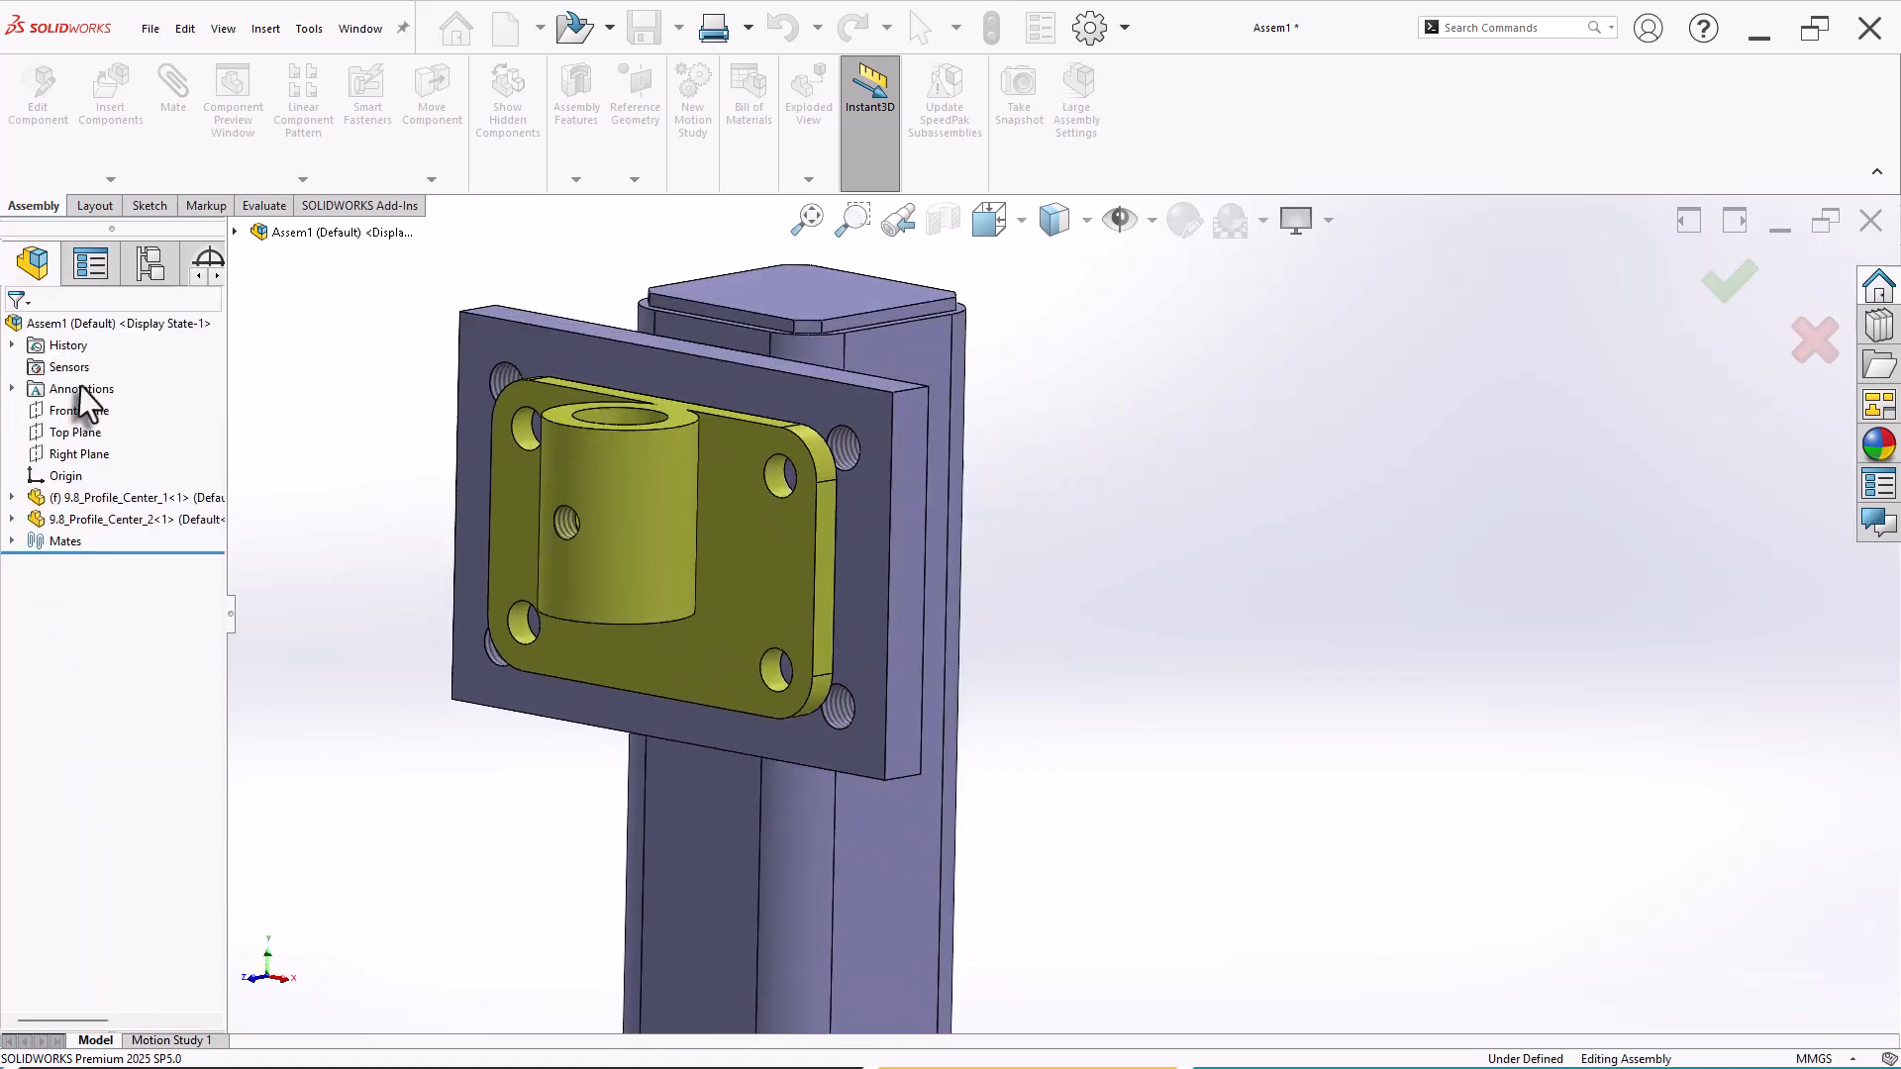
Step: Edit the existing profile center mate and set its offset distance to 10 mm
click(12, 541)
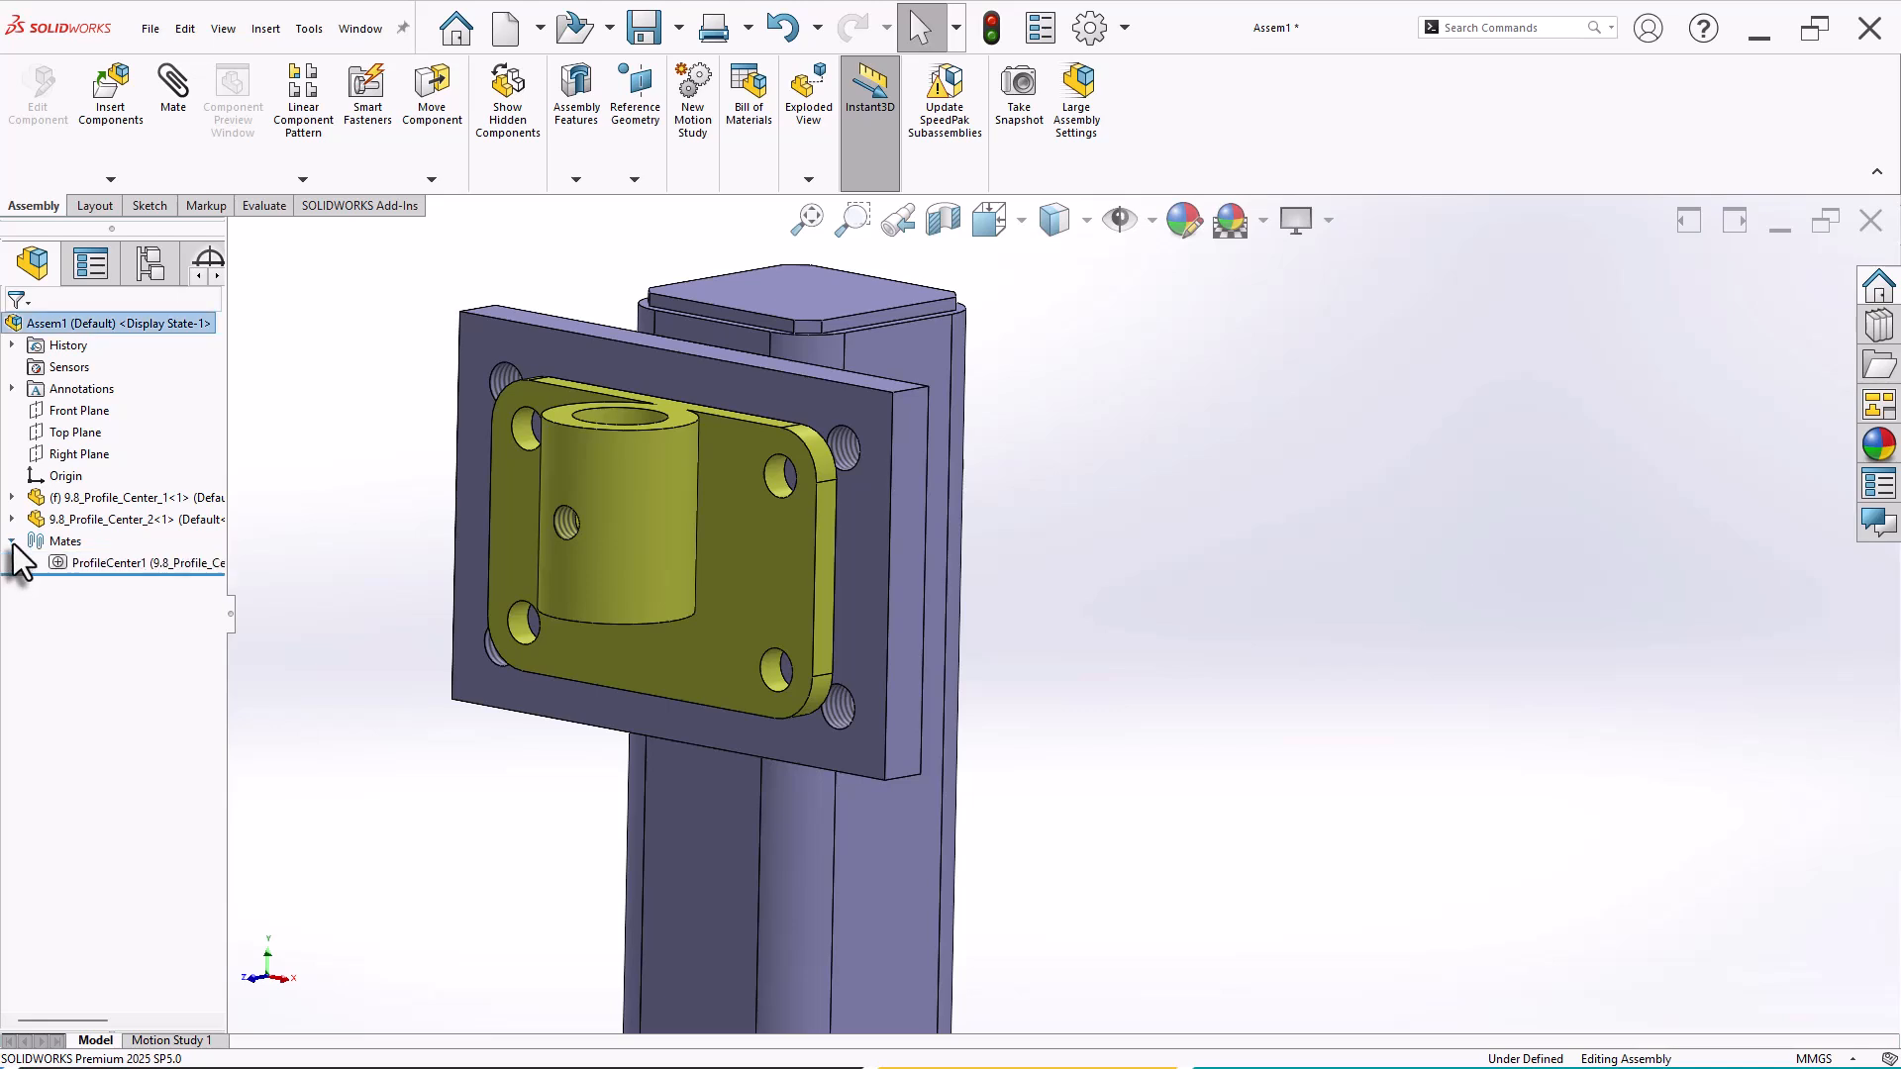
click(109, 563)
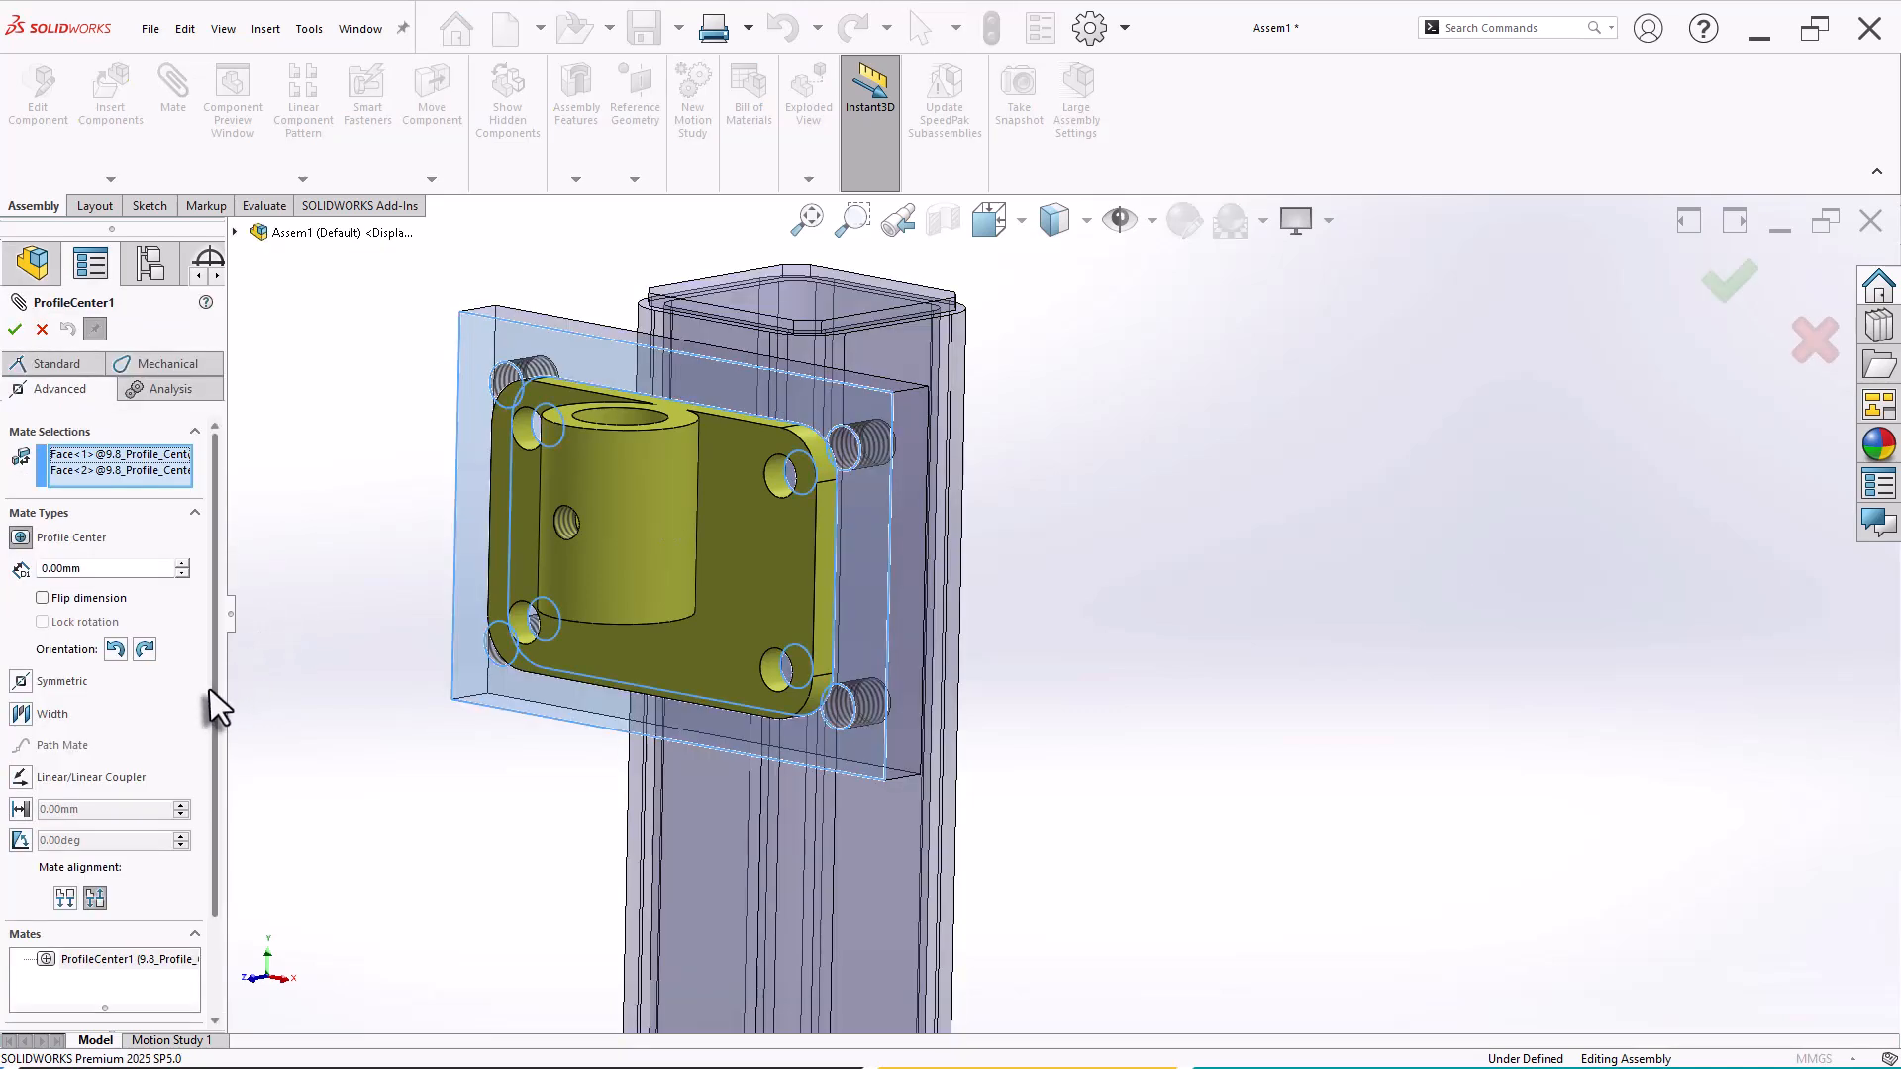
scroll(967, 479, down, 2)
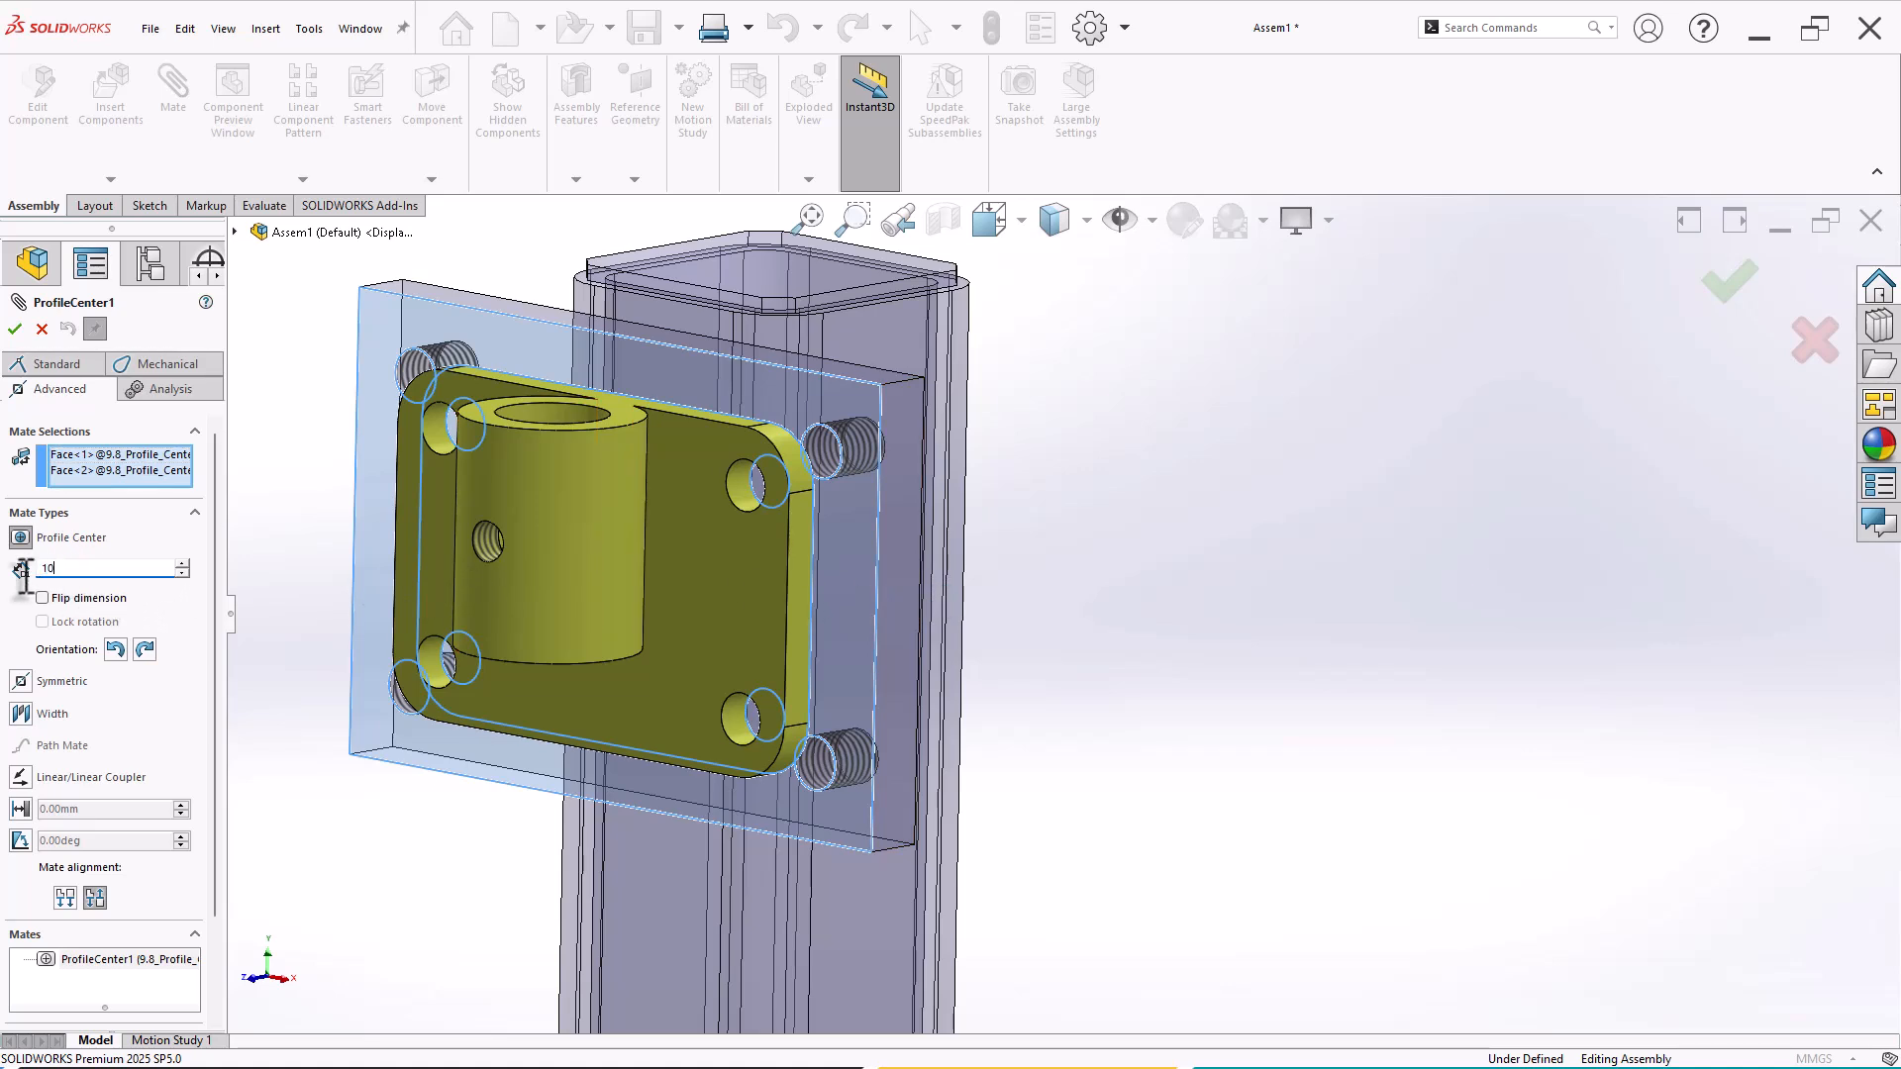
key(Return)
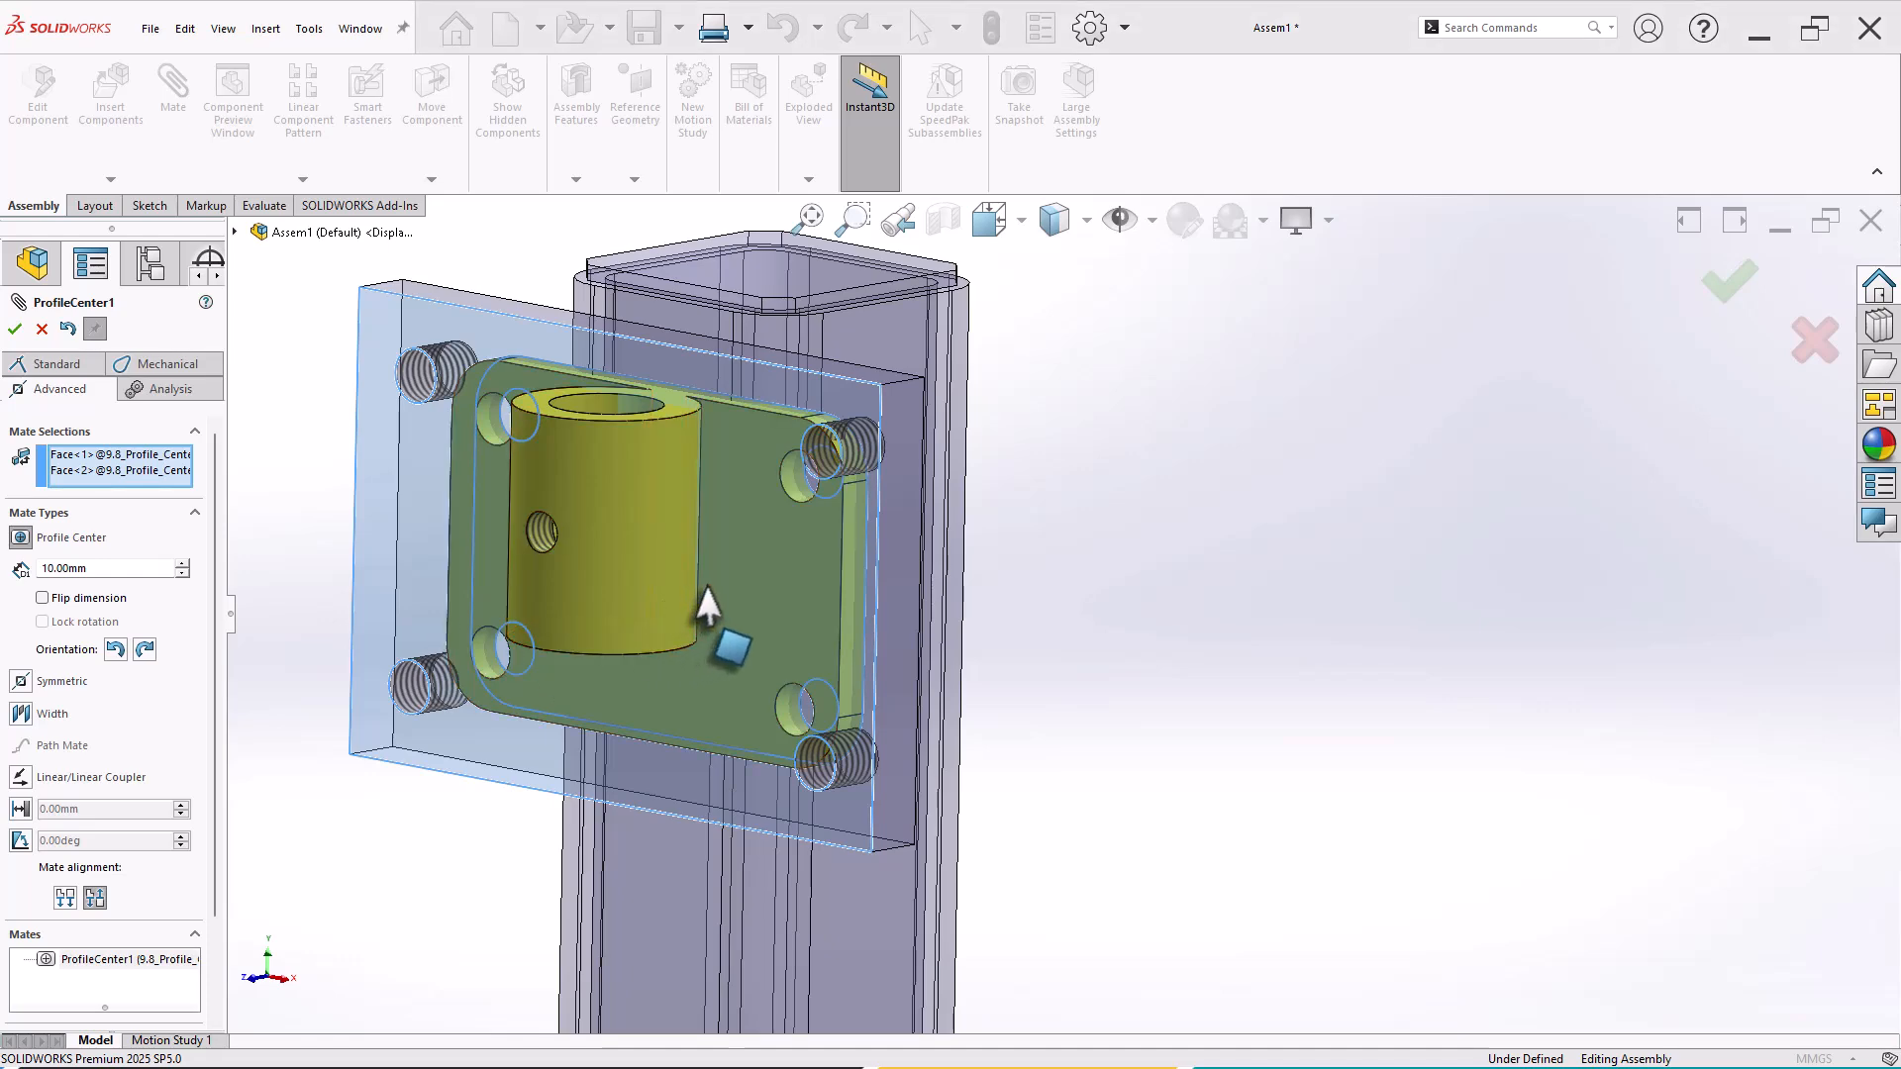
Step: Flip the profile center mate's offset direction and set the distance to 0 mm
middle_drag(744, 574, 715, 623)
scroll(750, 413, down, 3)
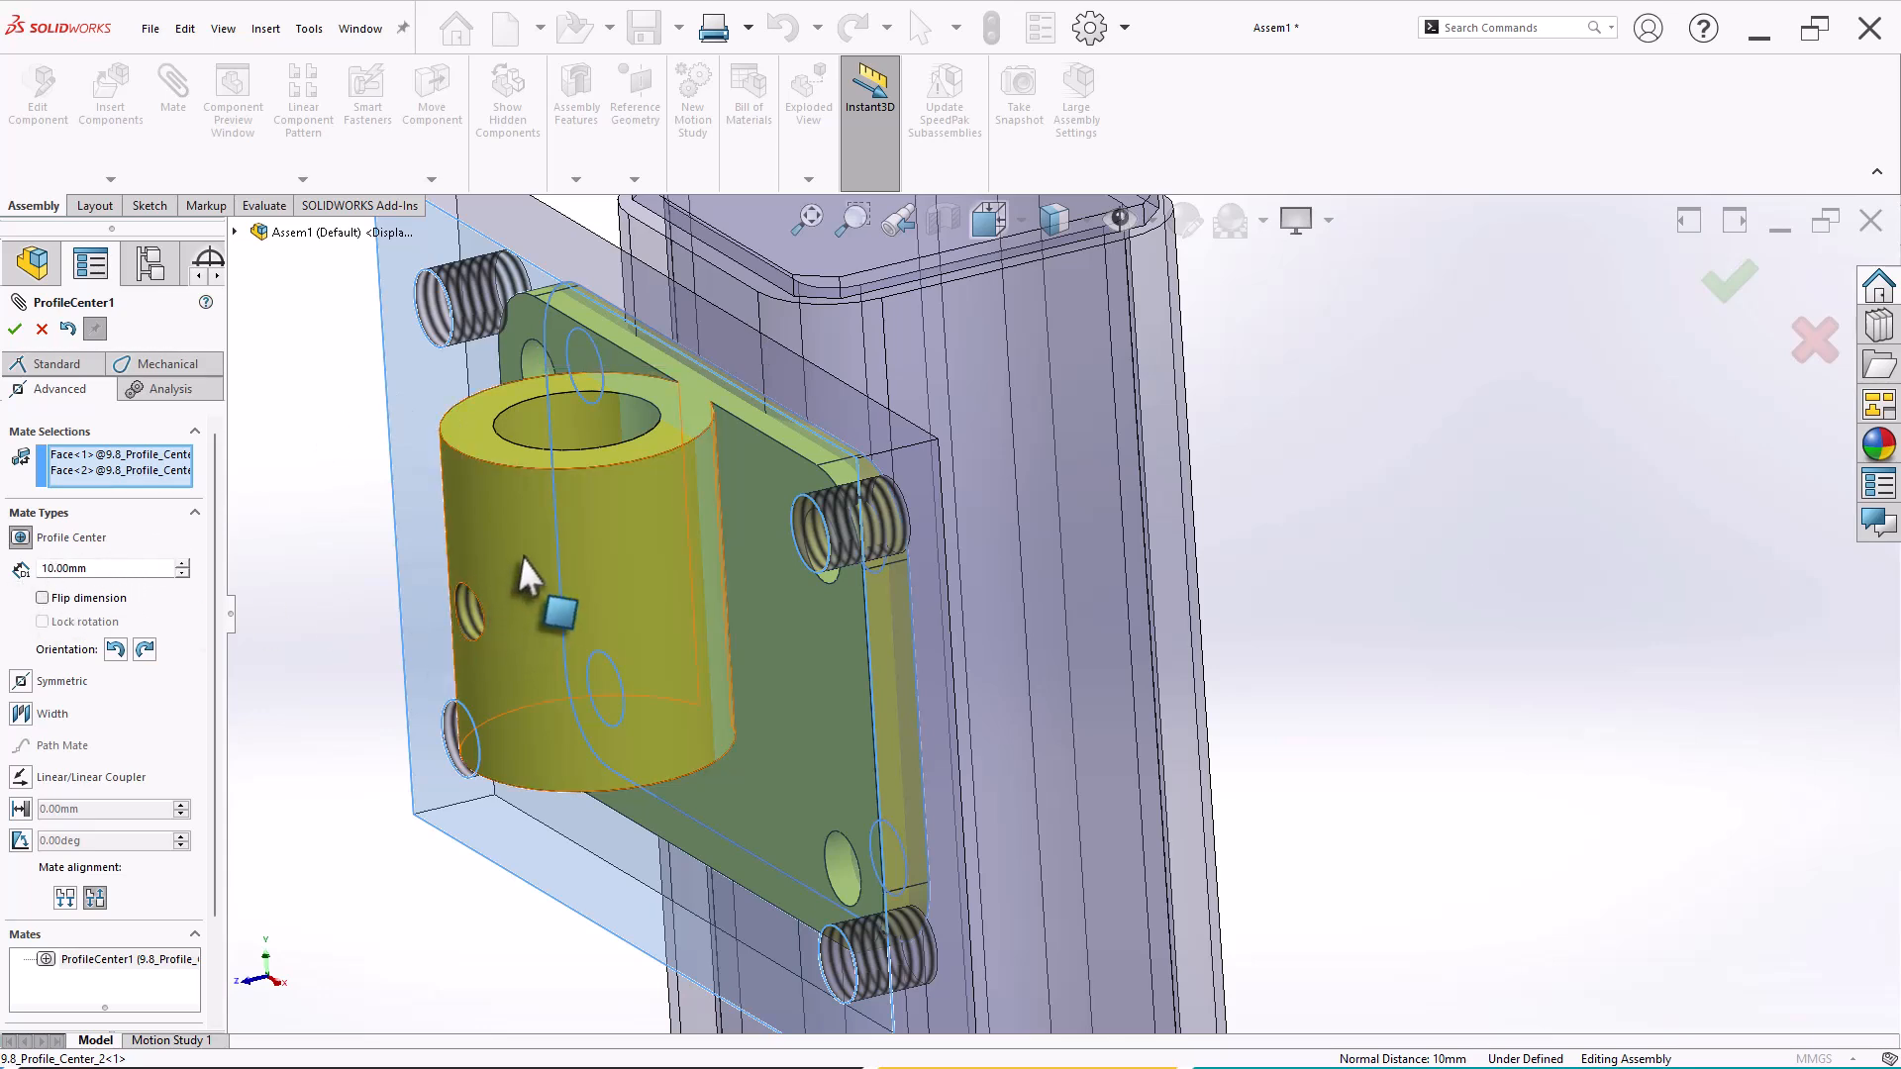
click(44, 599)
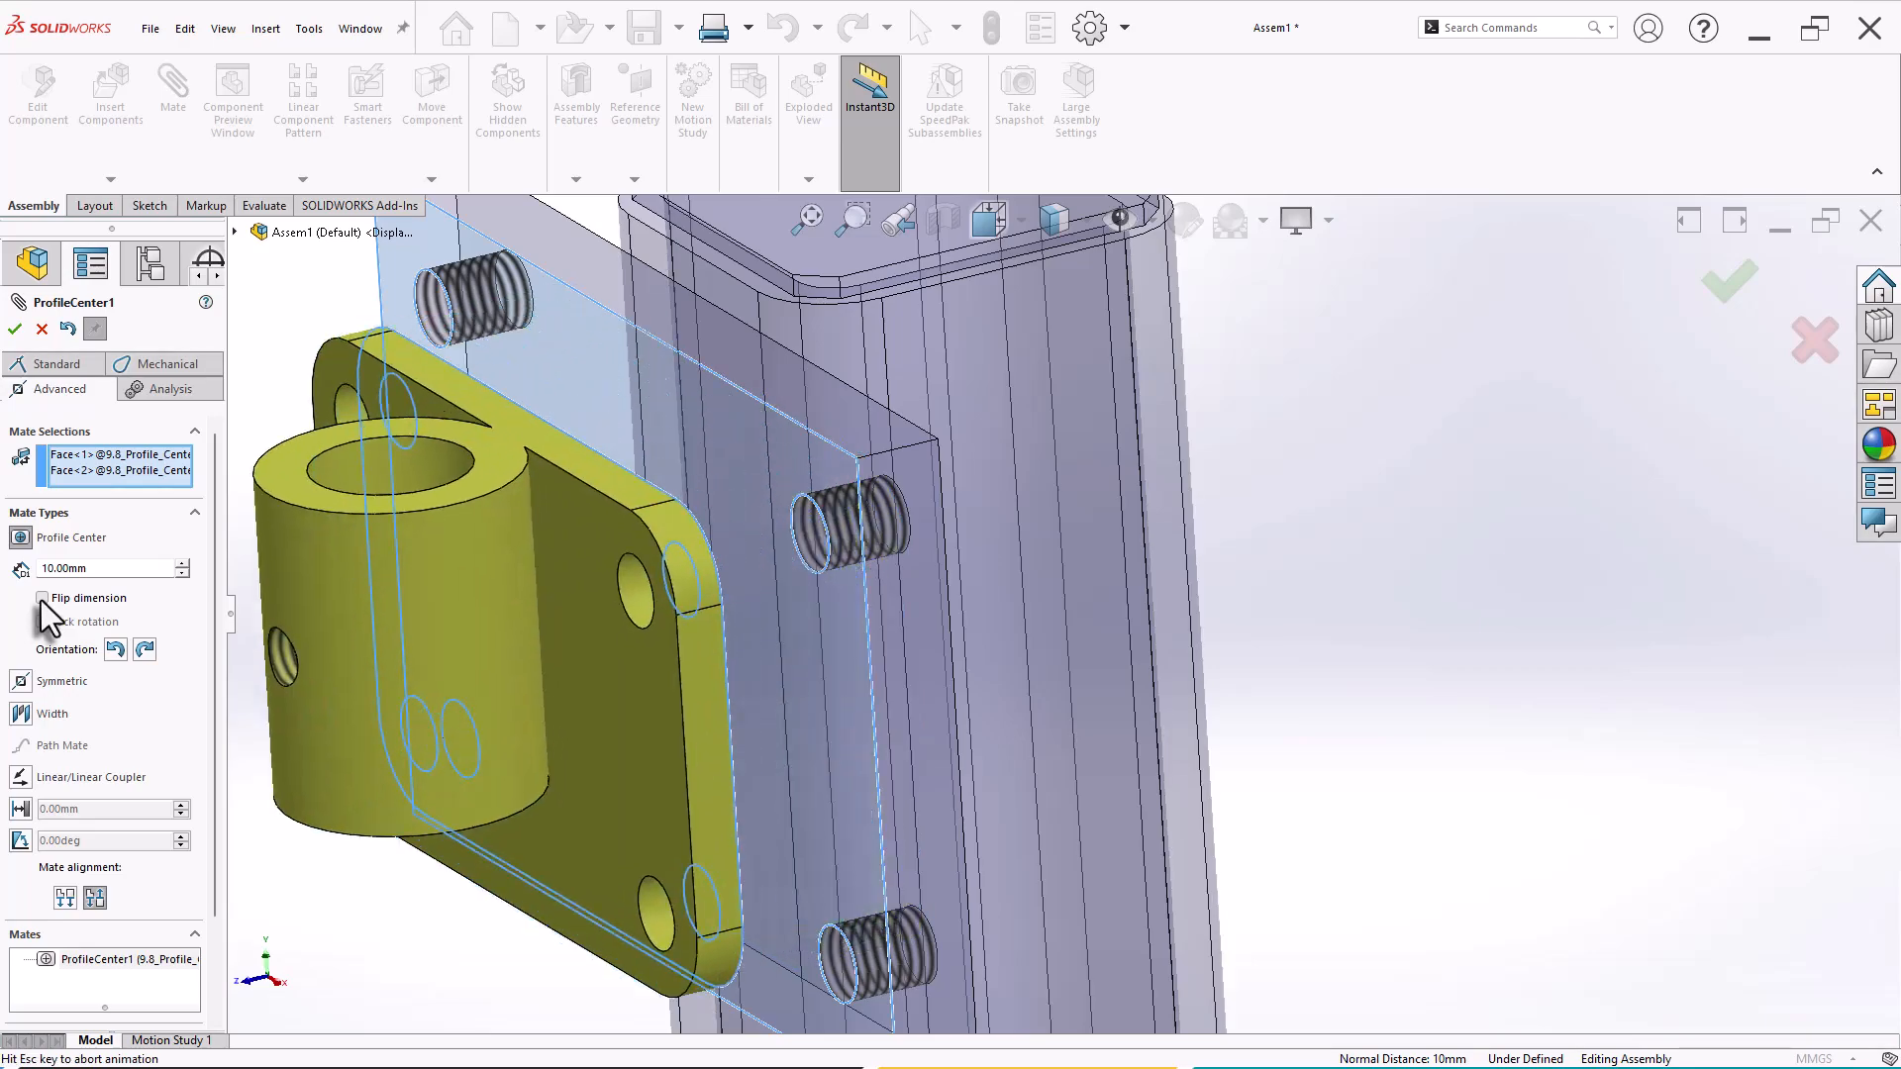
middle_drag(554, 703, 520, 673)
click(119, 568)
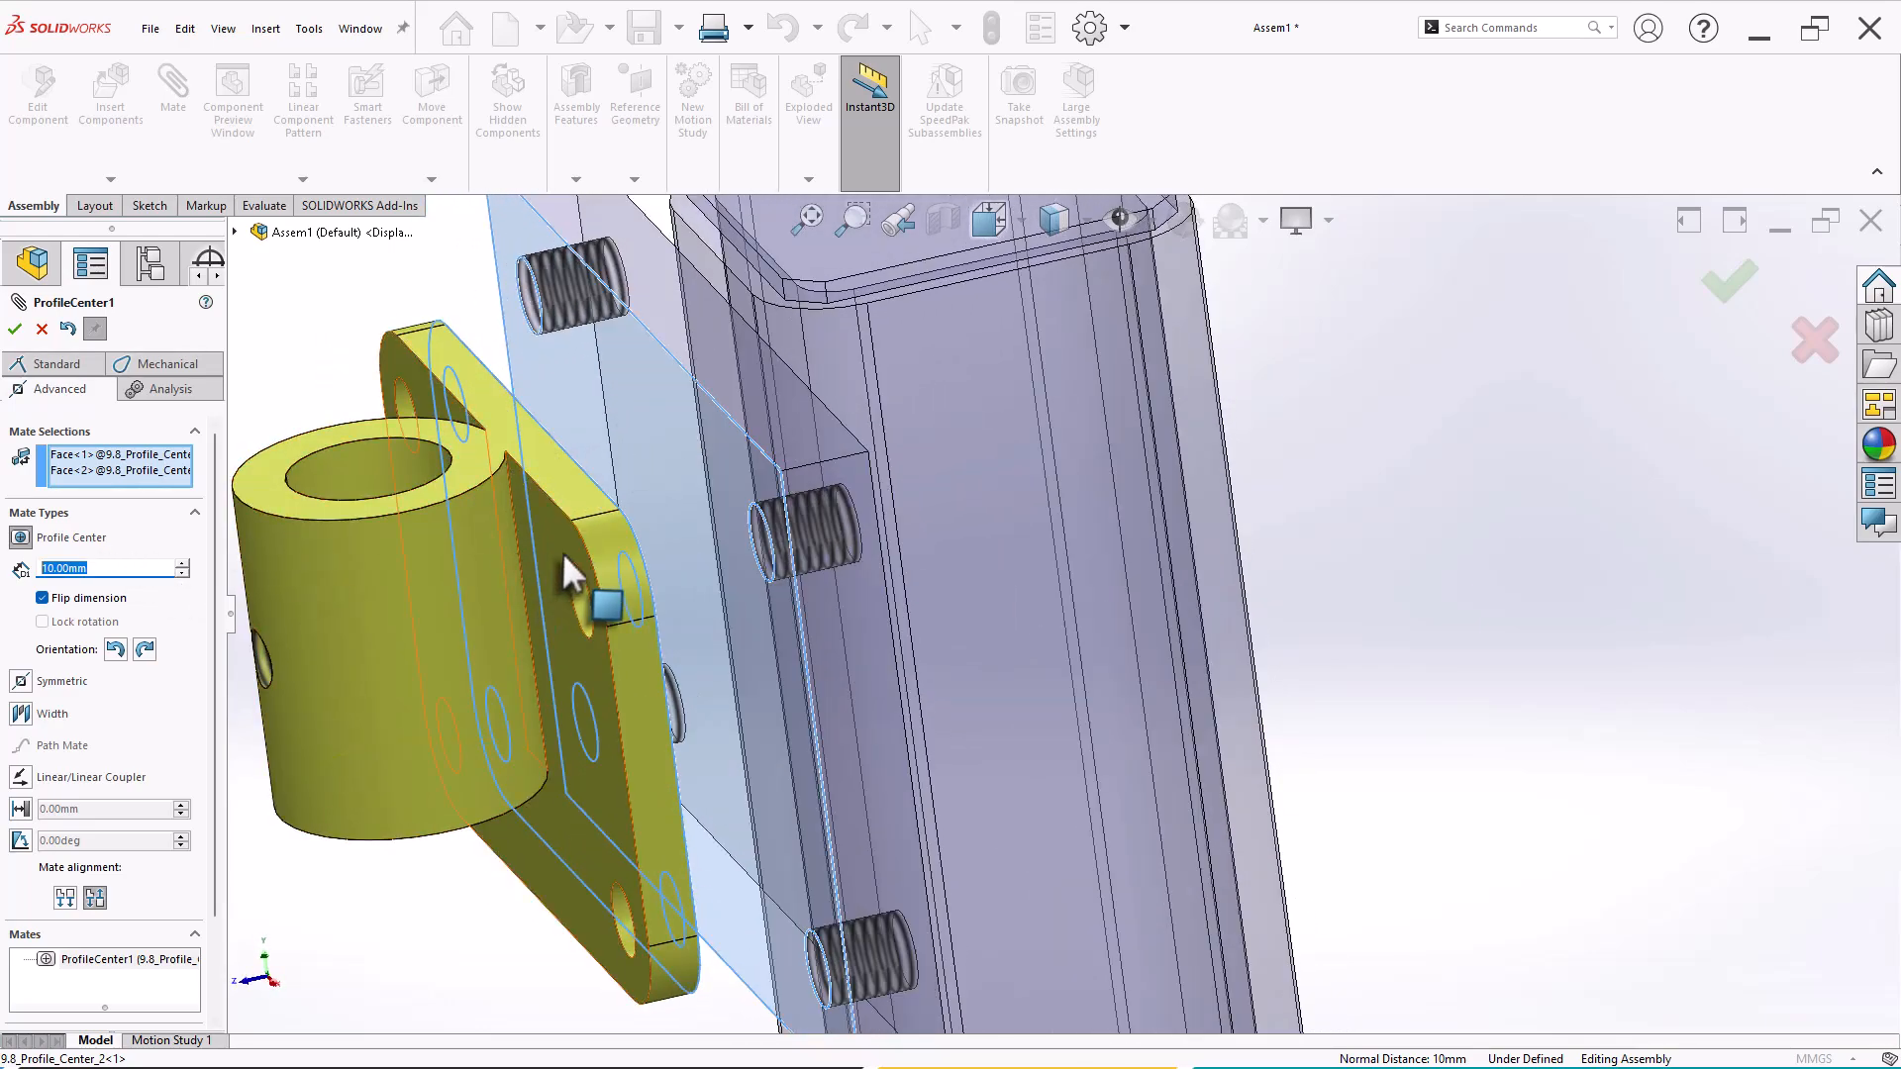
mouse_move(597, 599)
middle_down()
mouse_move(537, 572)
mouse_move(565, 599)
middle_up()
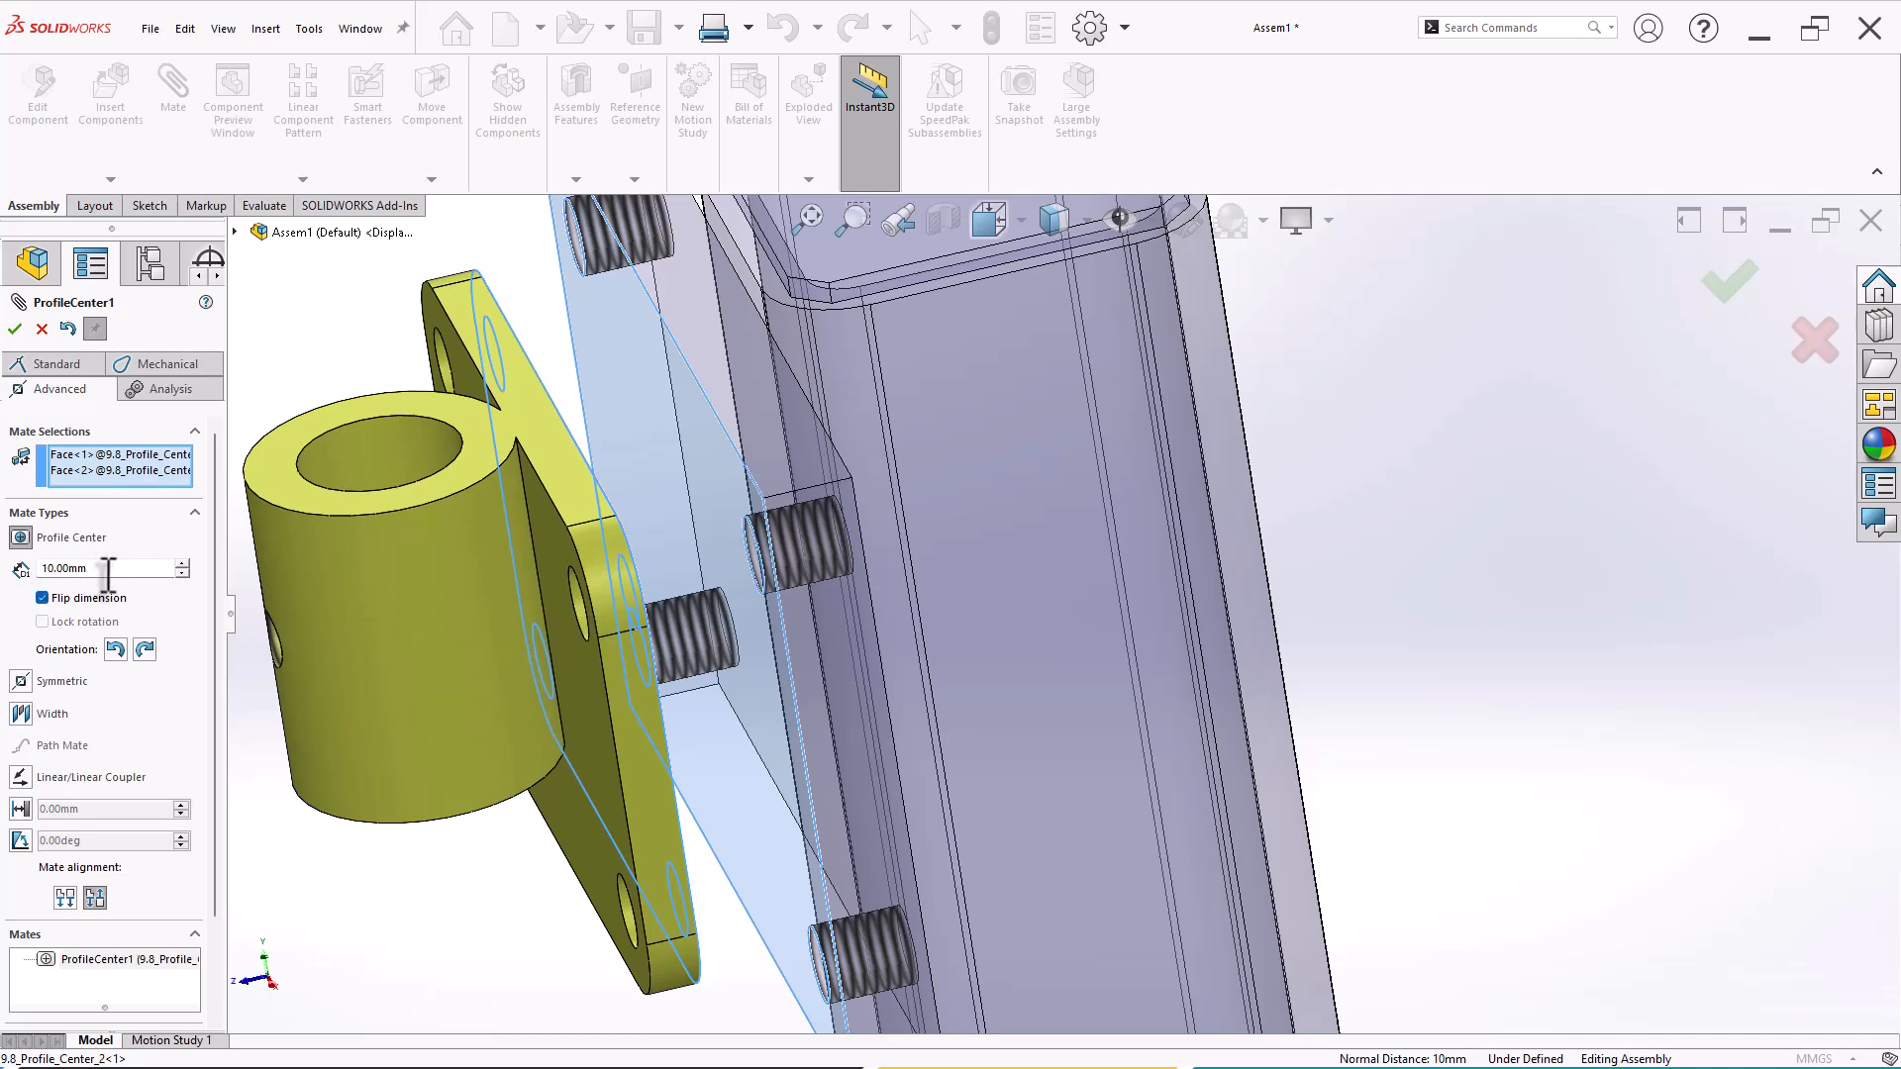
middle_drag(363, 786, 441, 766)
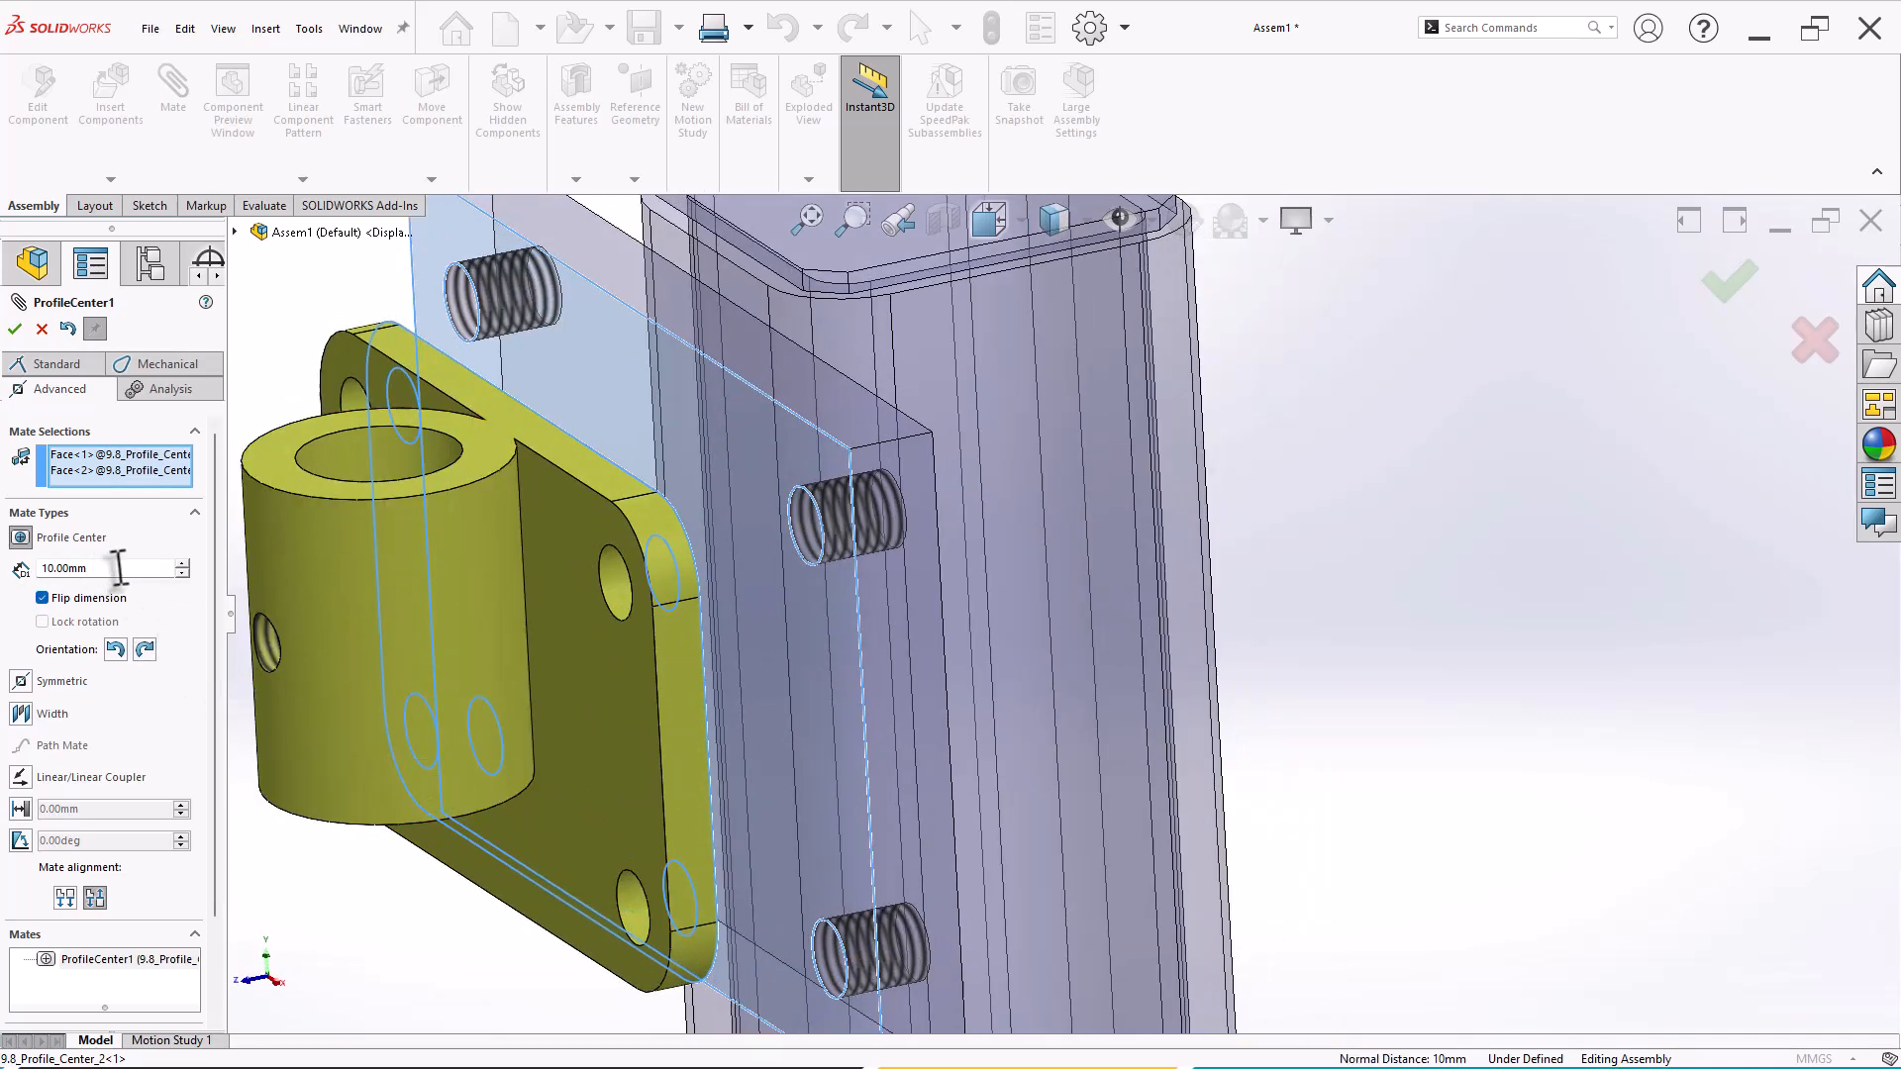
key(Return)
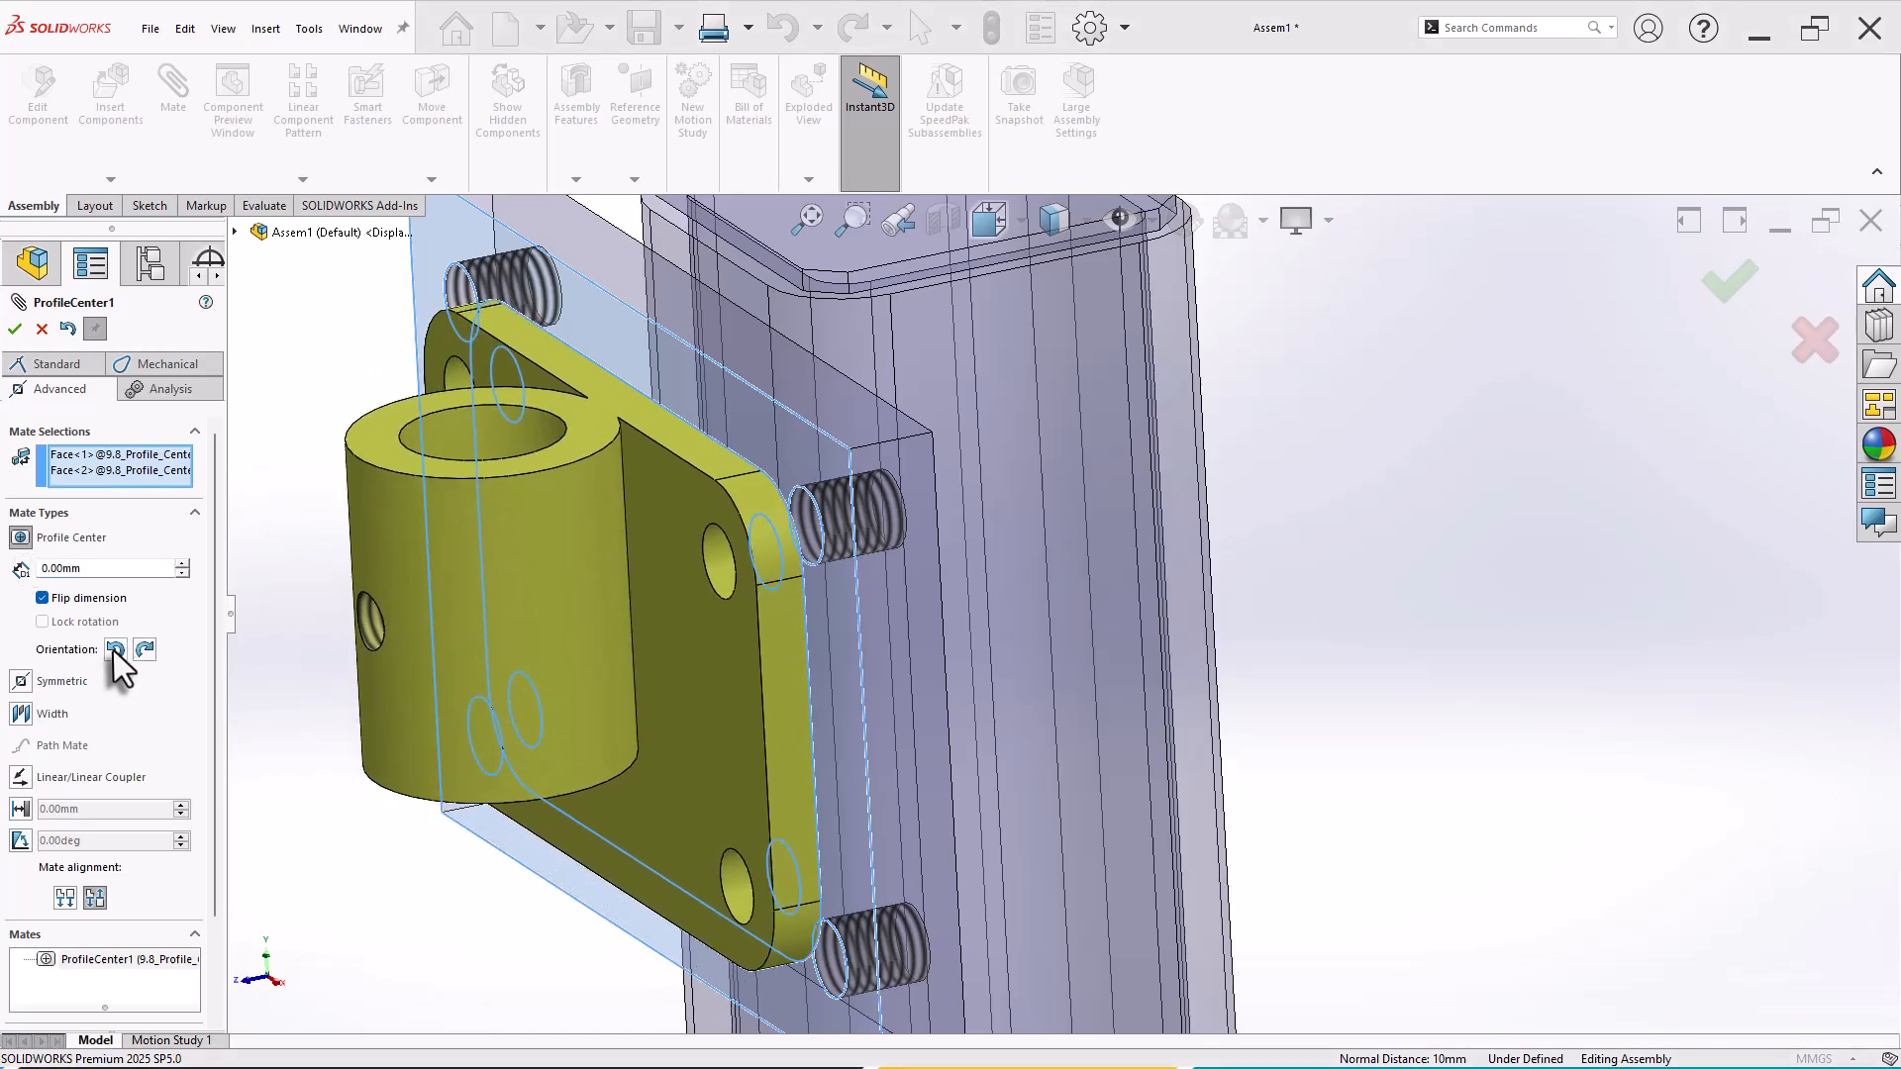
Step: Rotate the bracket clockwise through one full turn using the profile center mate's orientation setting
click(146, 650)
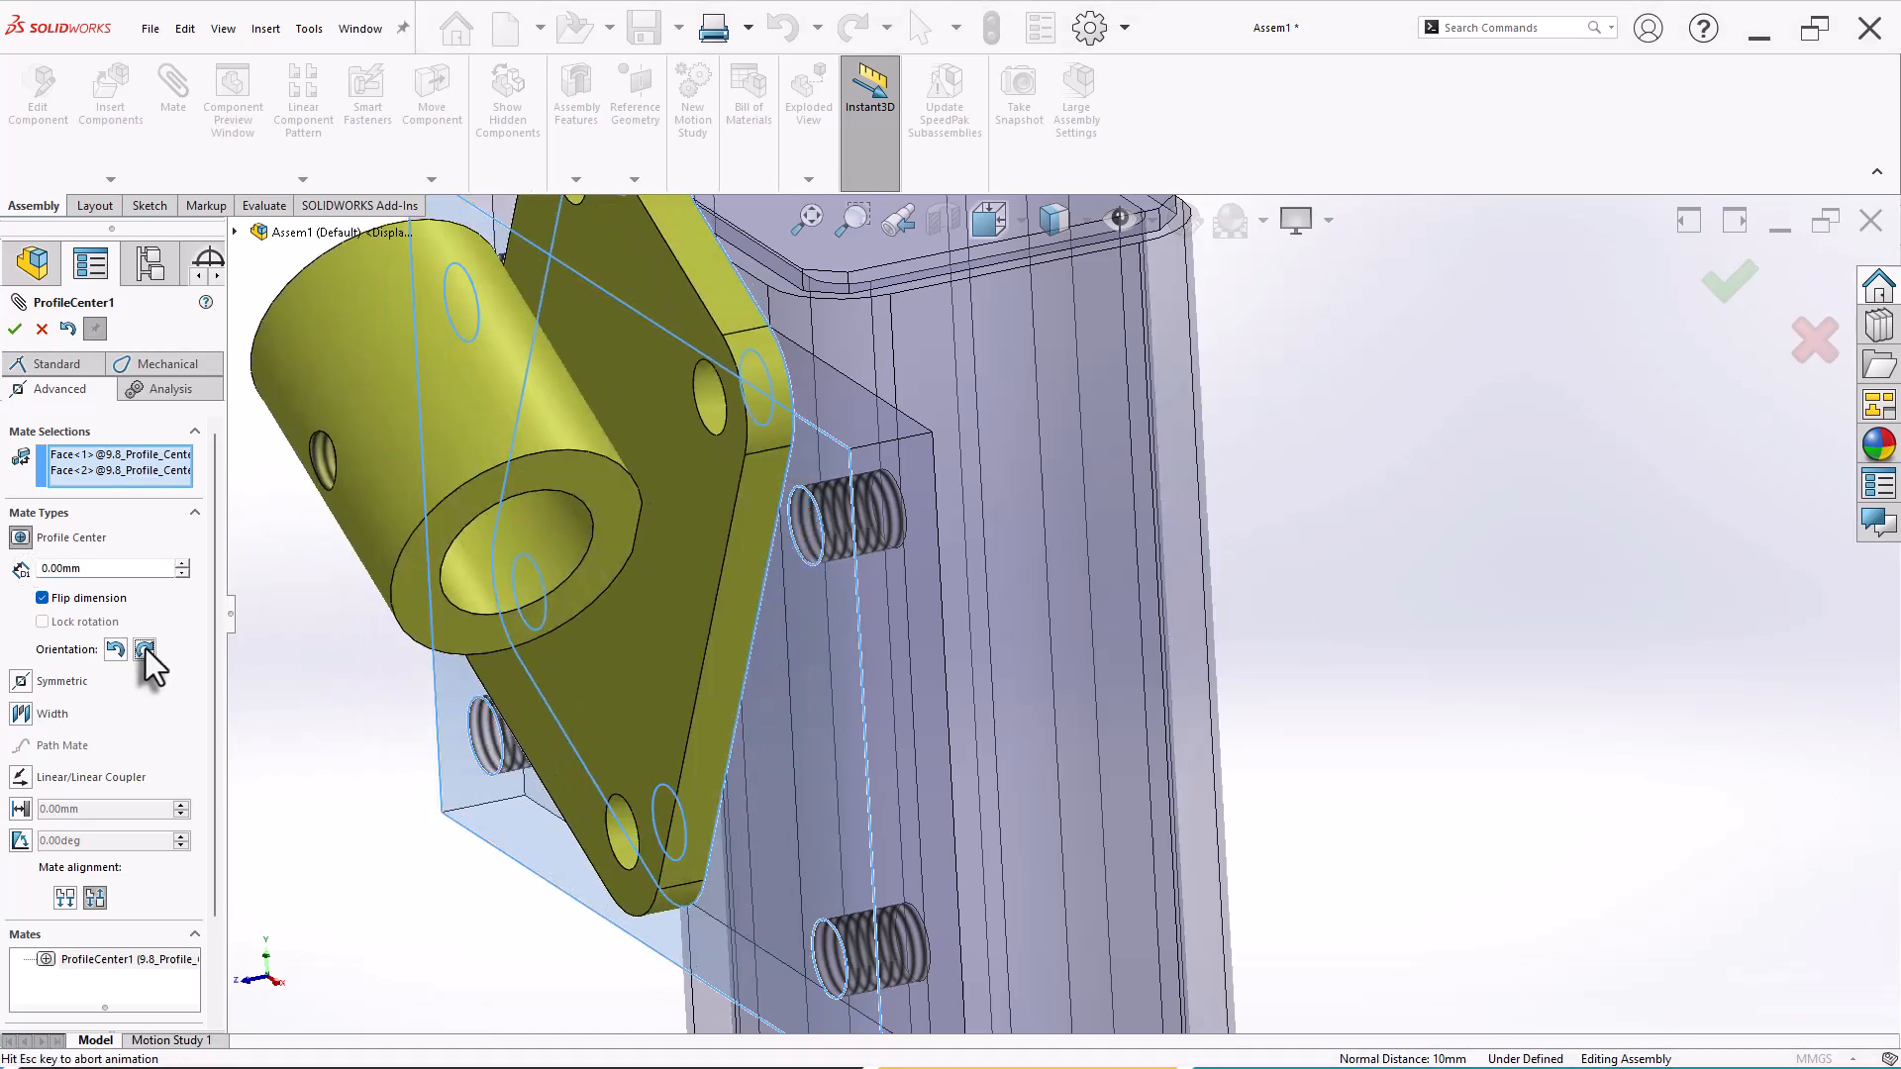
click(145, 650)
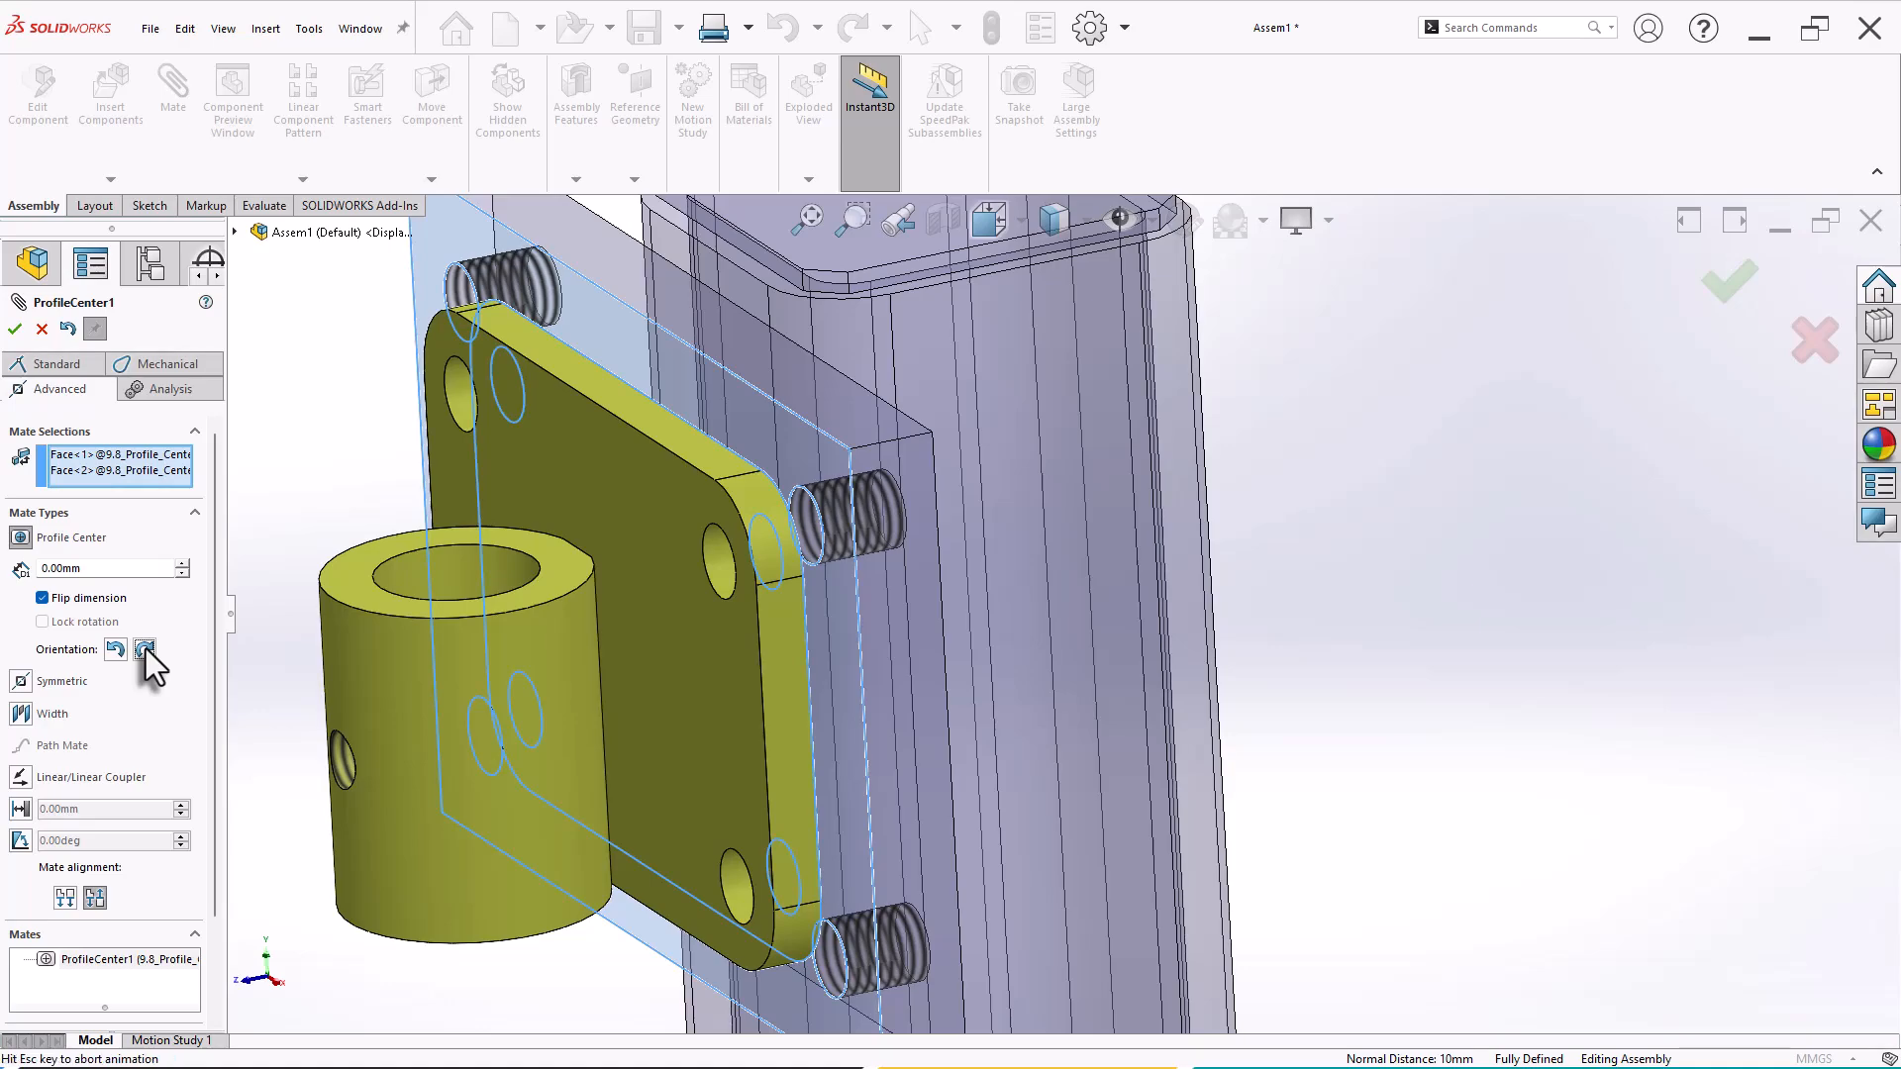
click(146, 650)
click(145, 650)
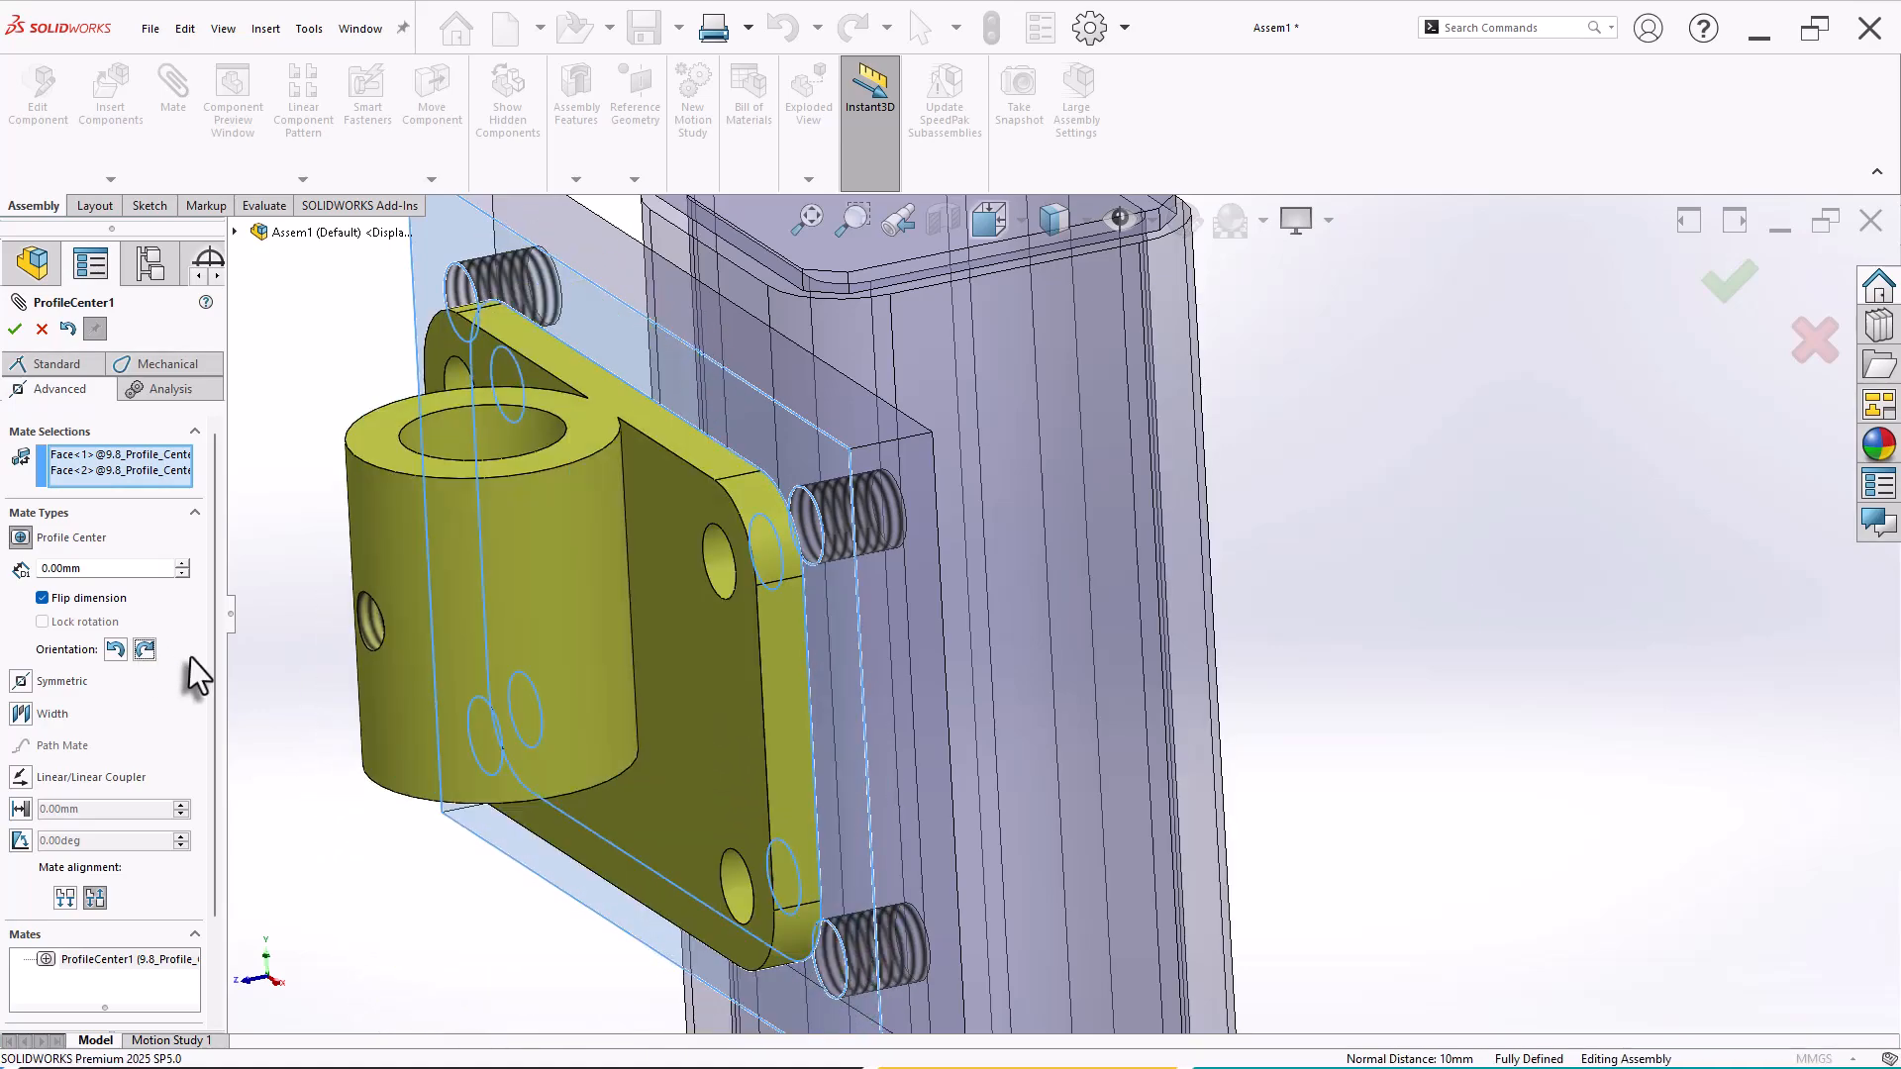
scroll(340, 672, up, 2)
middle_drag(1206, 560, 1254, 492)
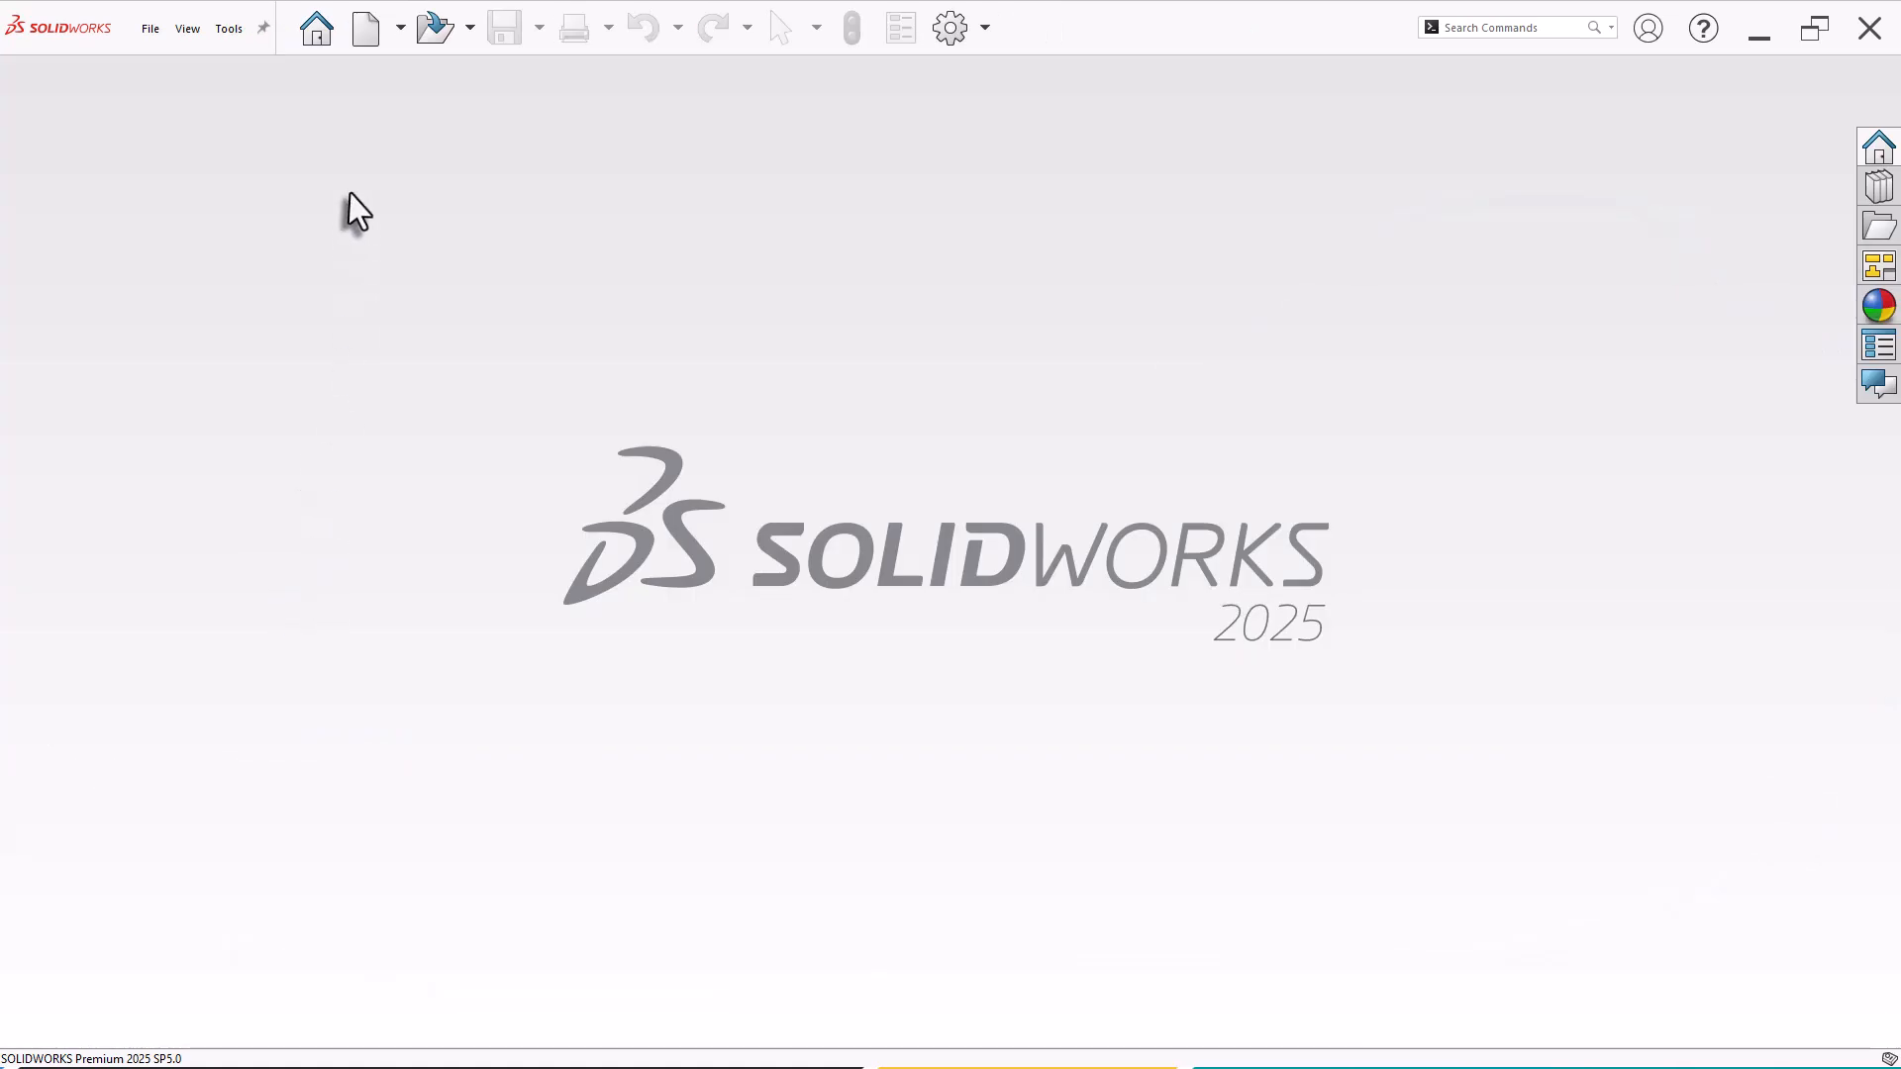
Step: Create a new assembly and insert the 9.8_Profile_Mate_3 plate and the 9.8_Profile_mate_4 shaft
click(364, 32)
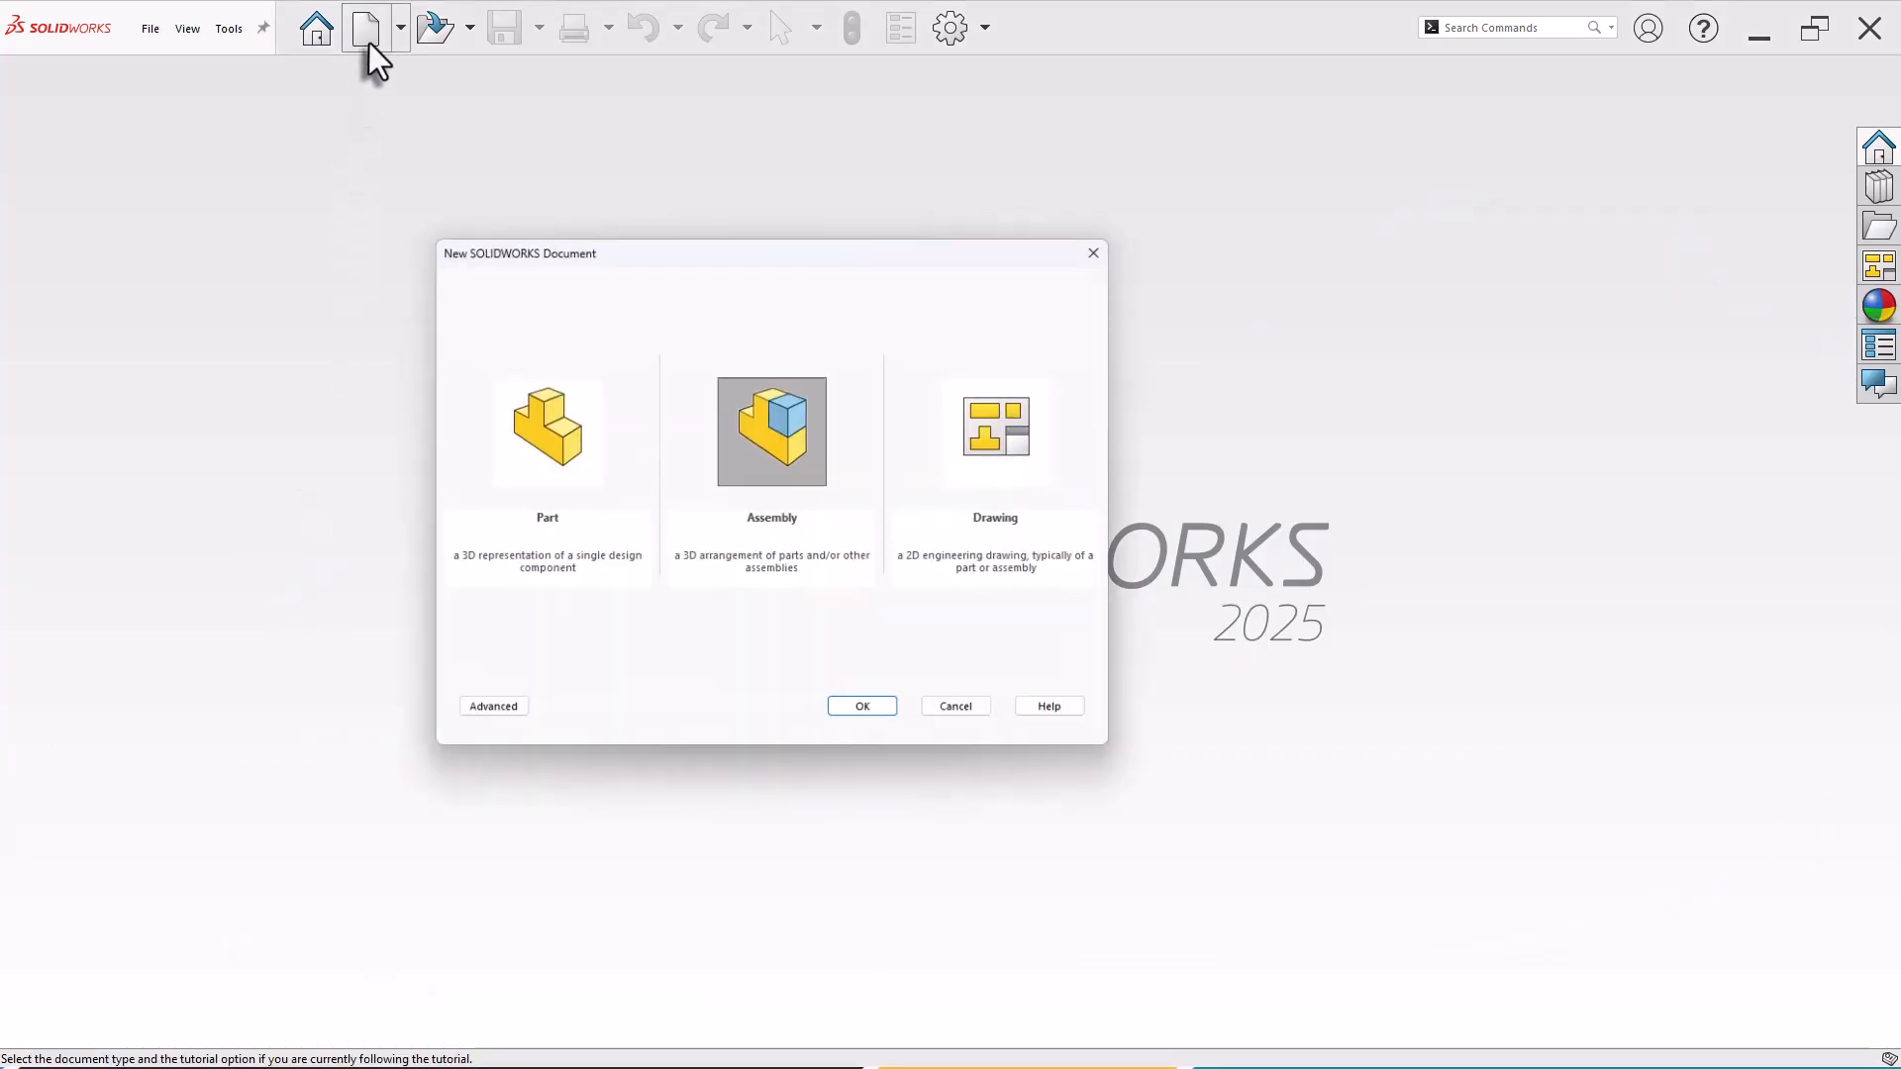
click(857, 715)
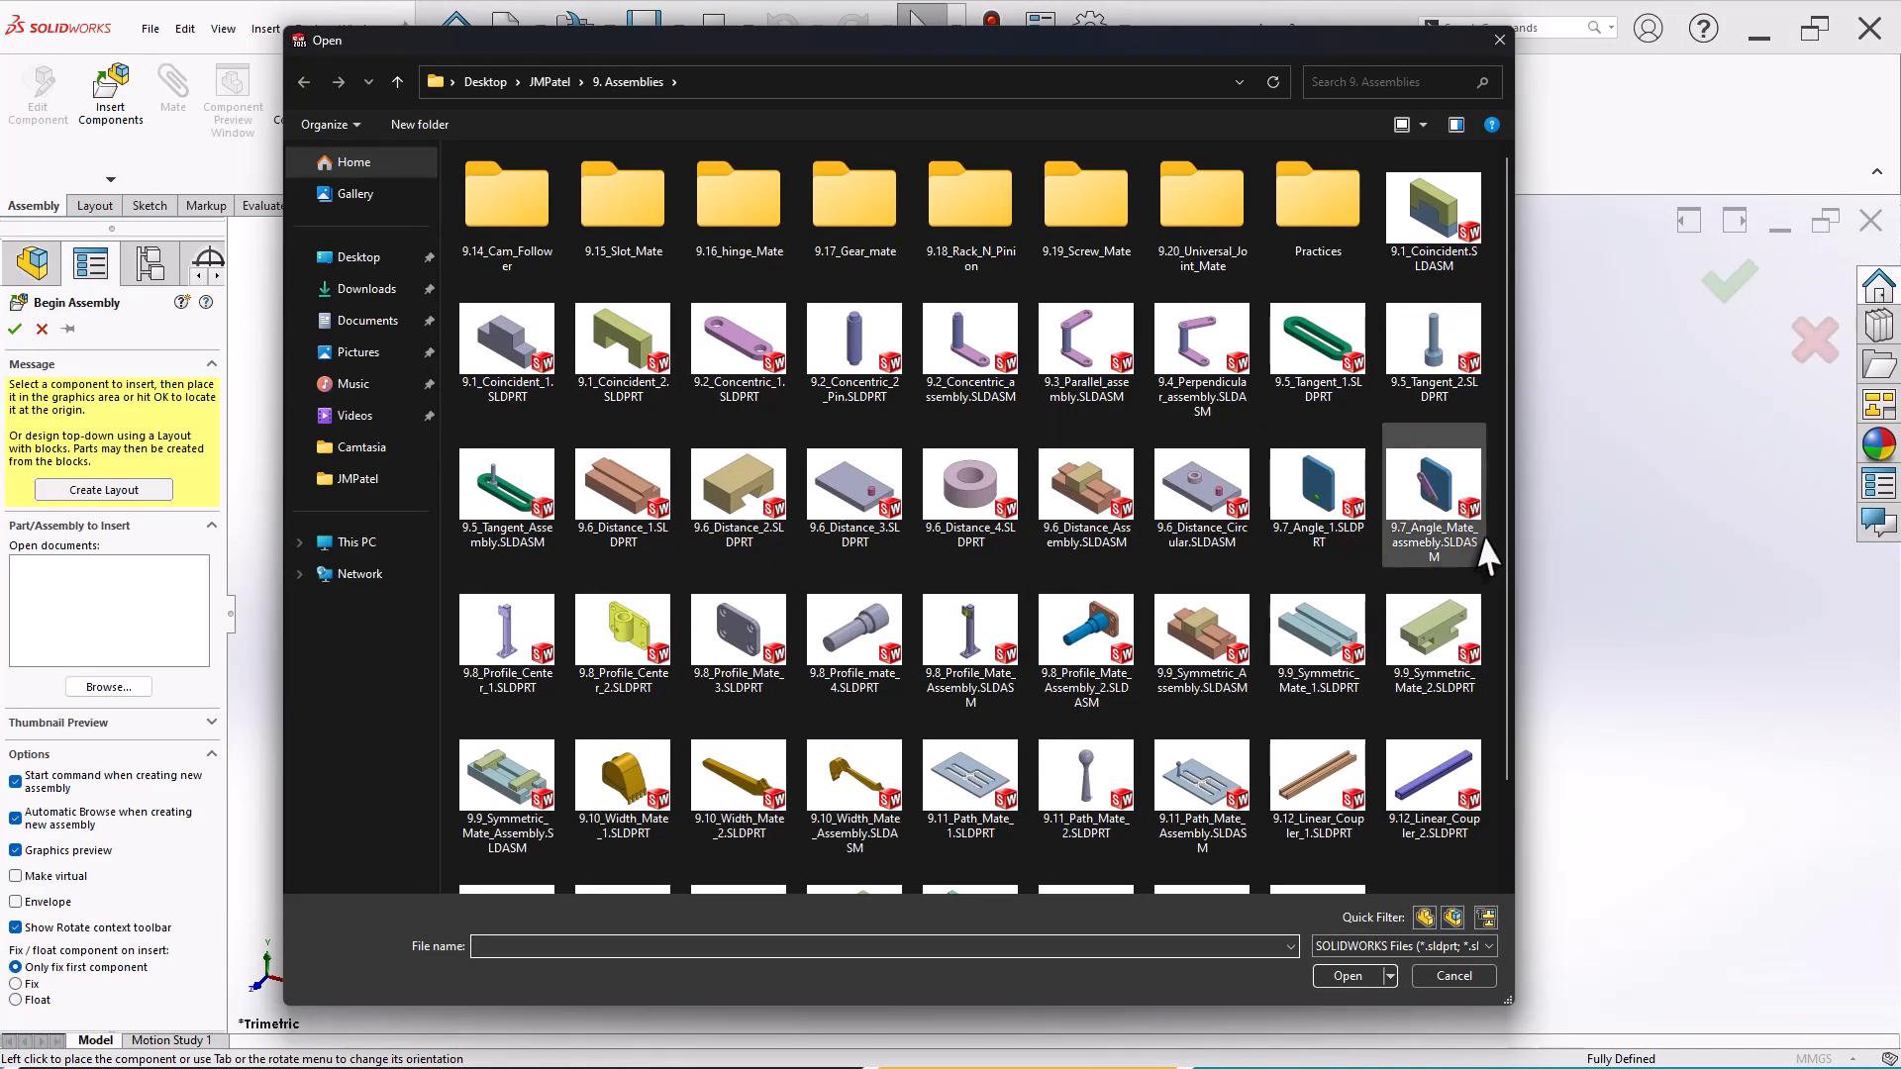
scroll(1503, 580, down, 1)
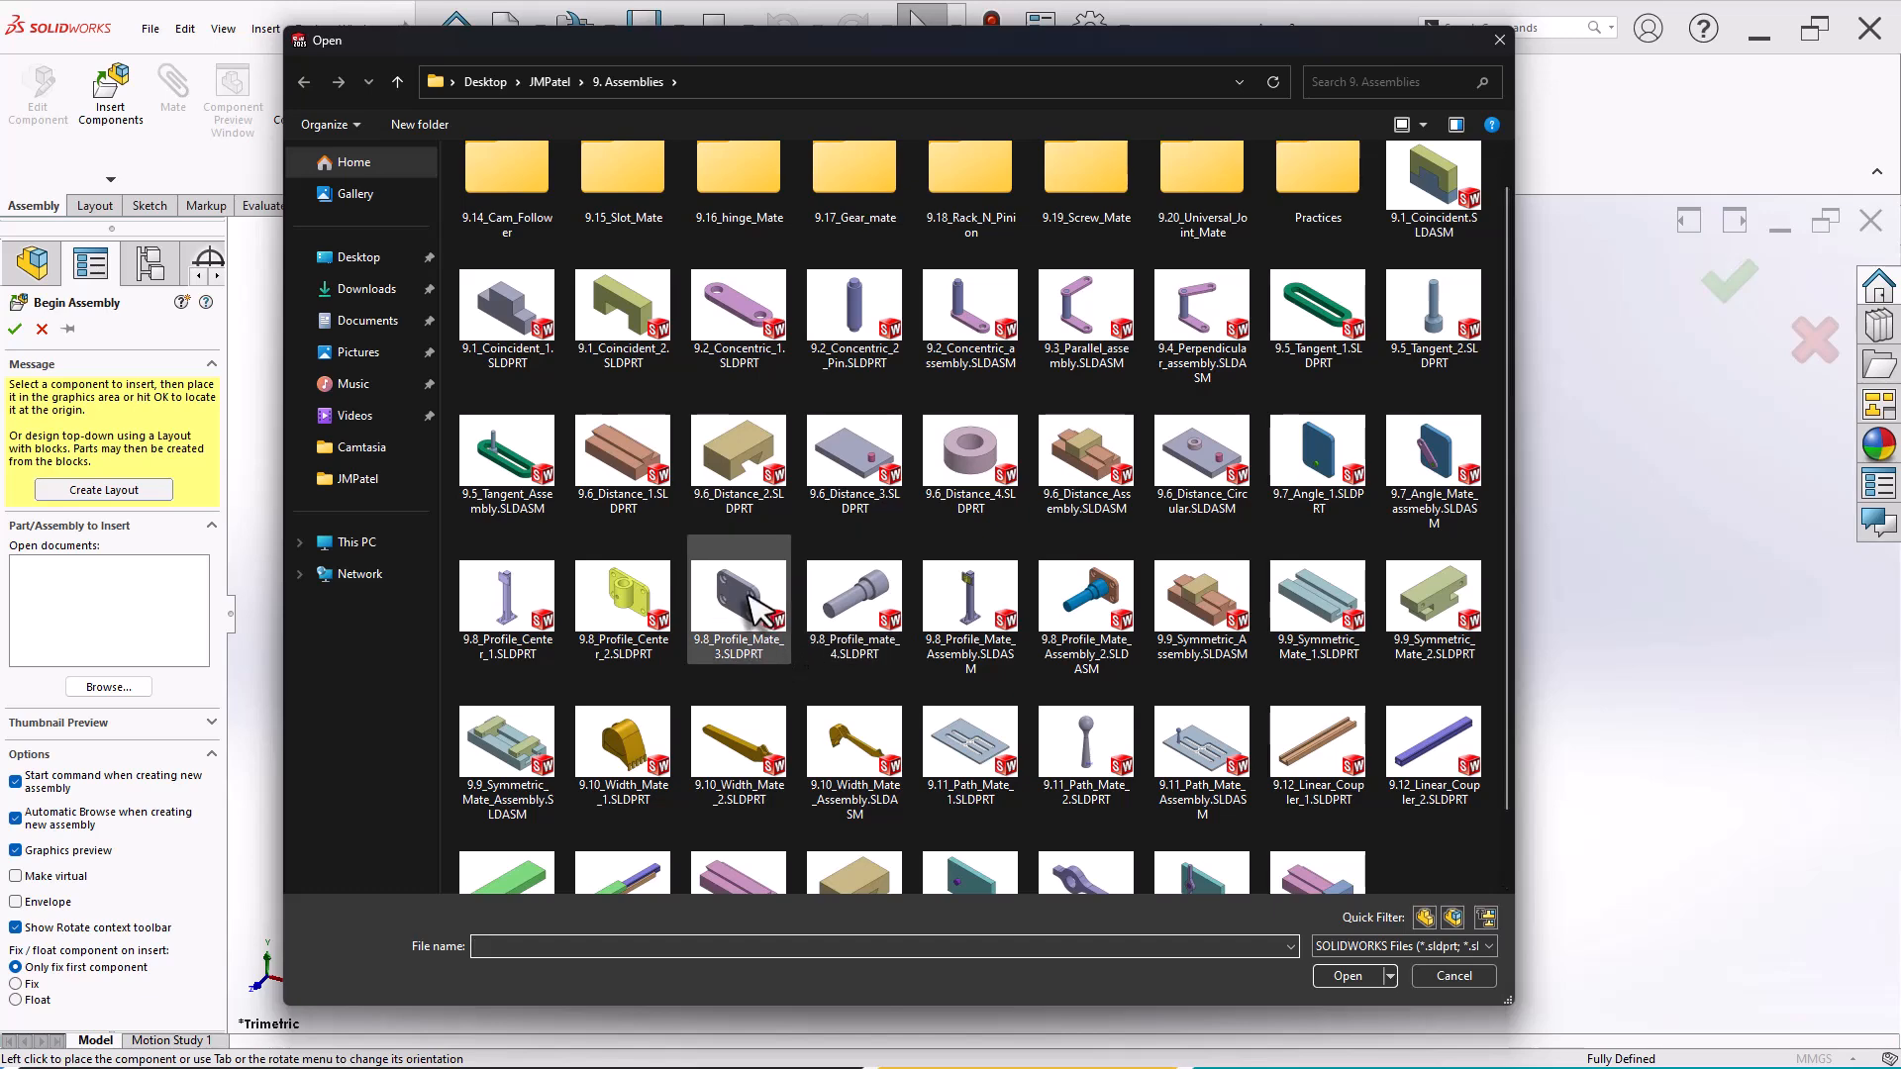
click(749, 596)
ctrl+click(871, 621)
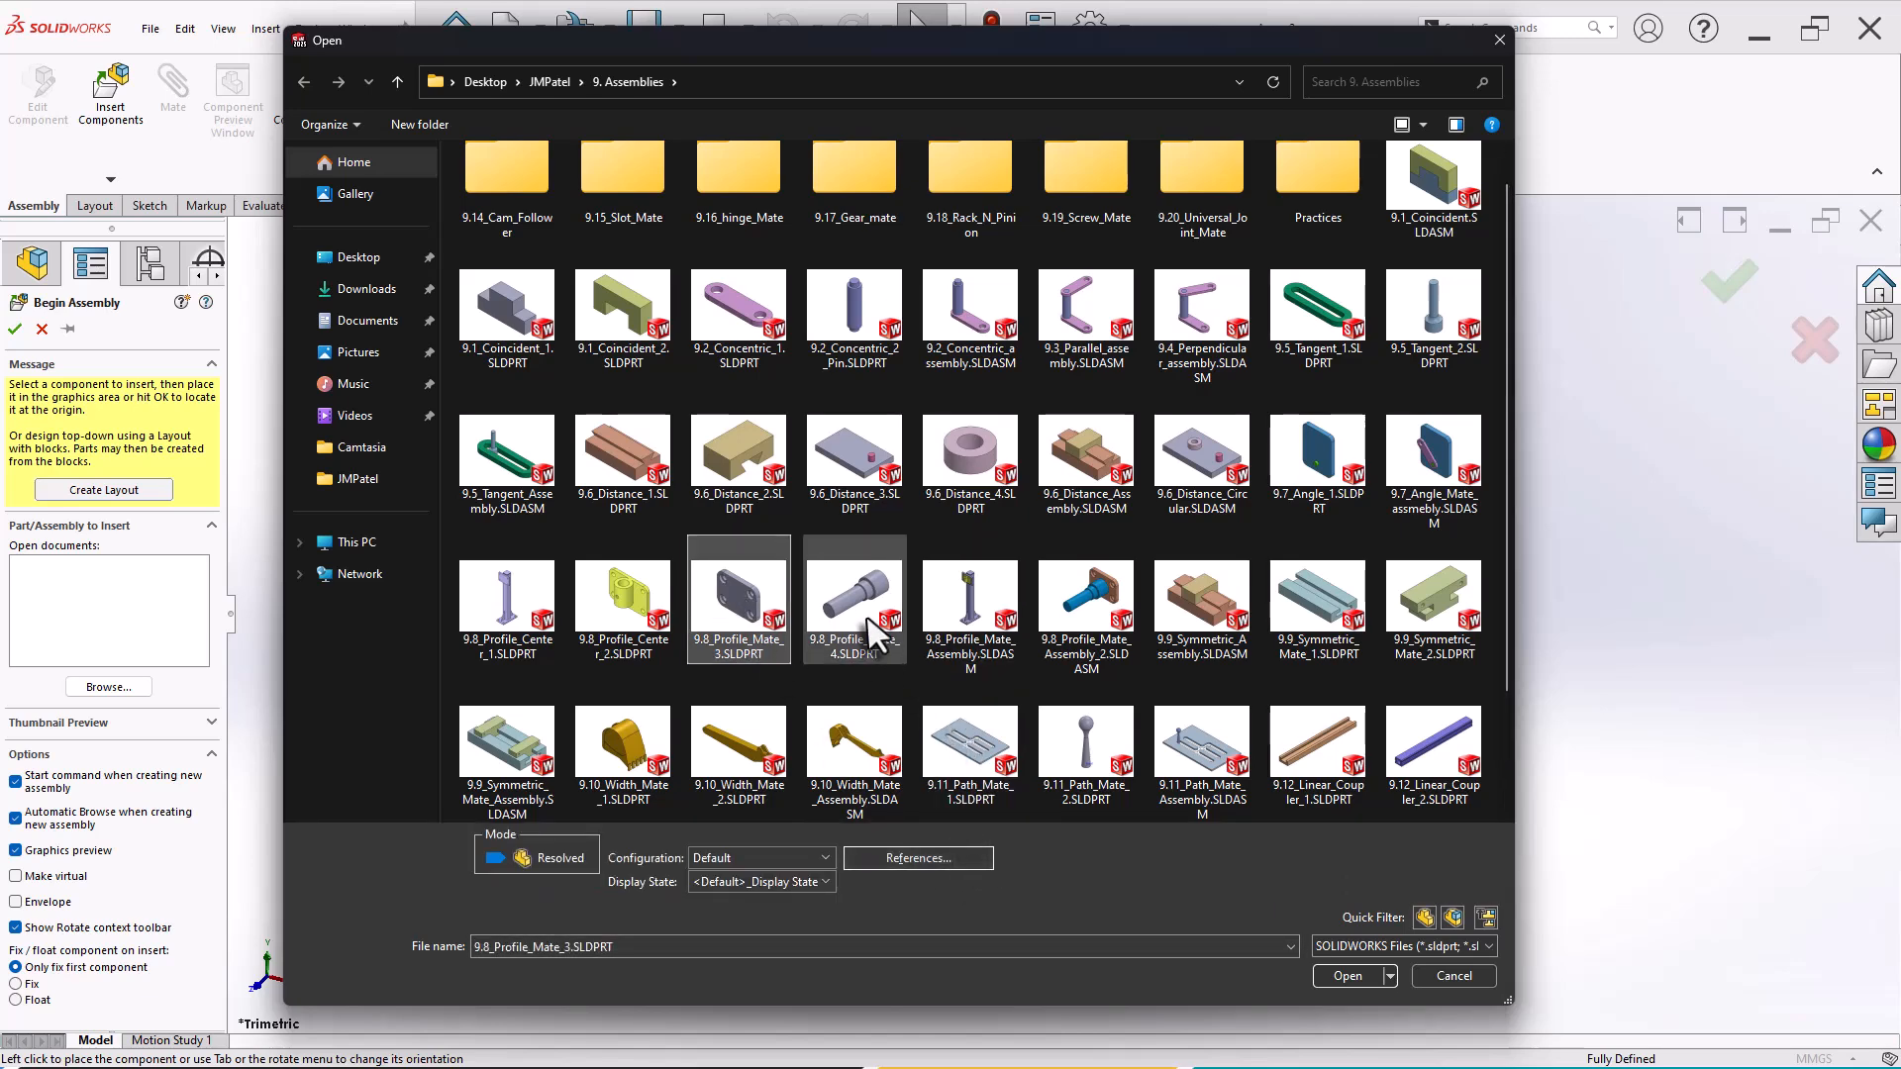
click(1346, 976)
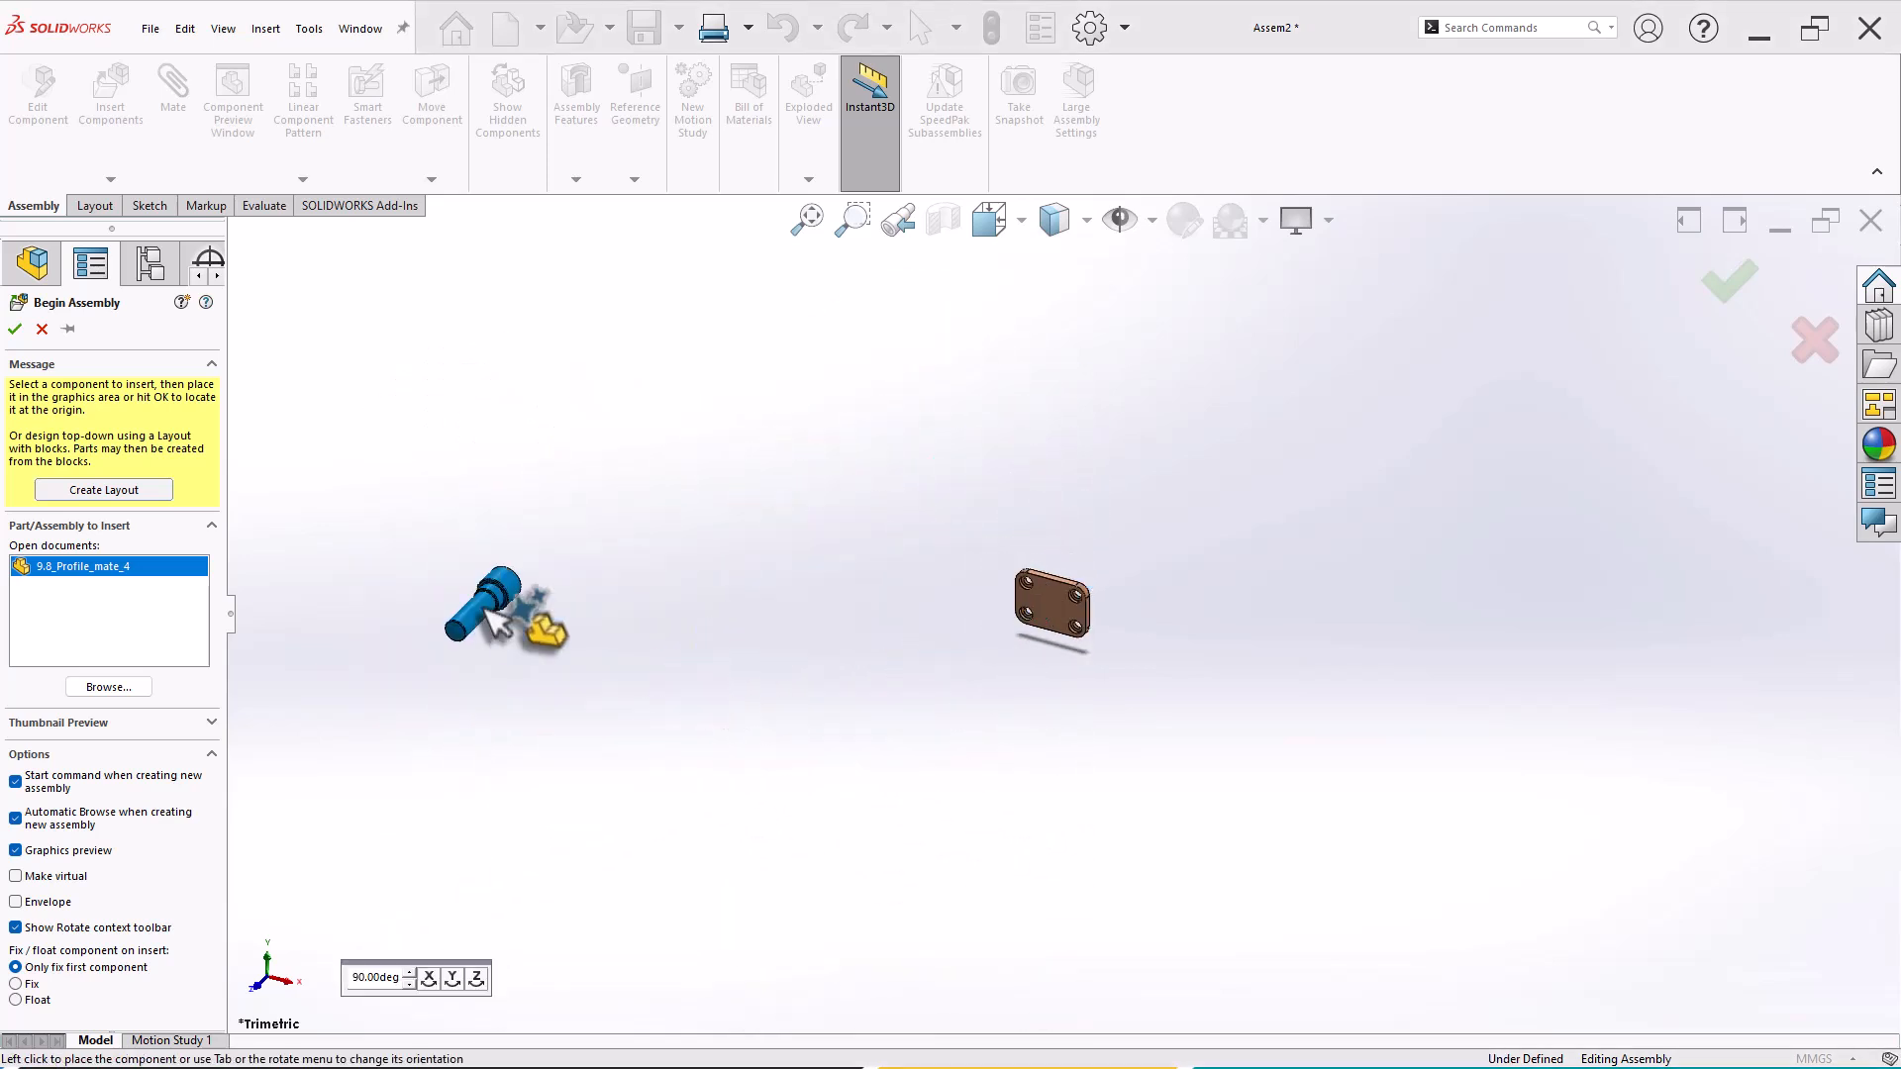
click(906, 632)
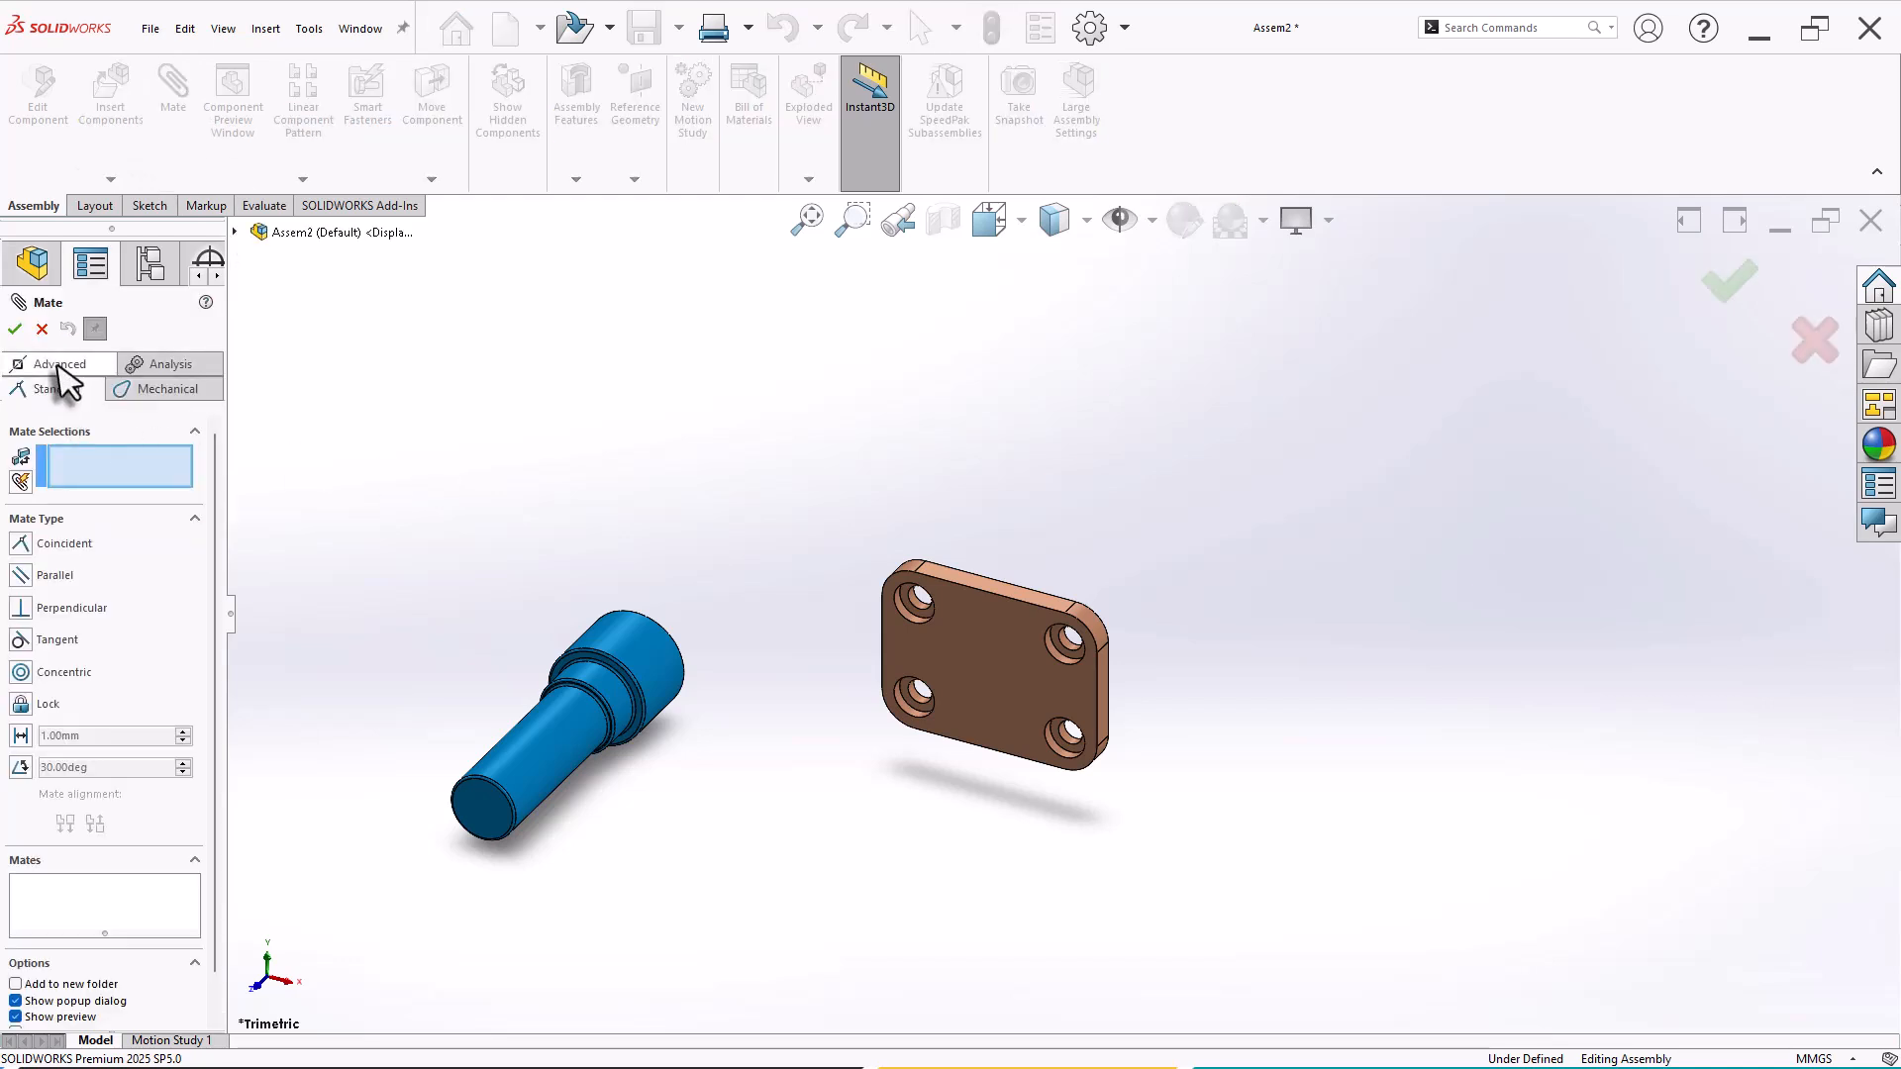
Step: Add a Profile Center mate between the plate's front face and the circular end face of the shaft's thick end
click(57, 388)
middle_drag(721, 763, 683, 723)
click(19, 537)
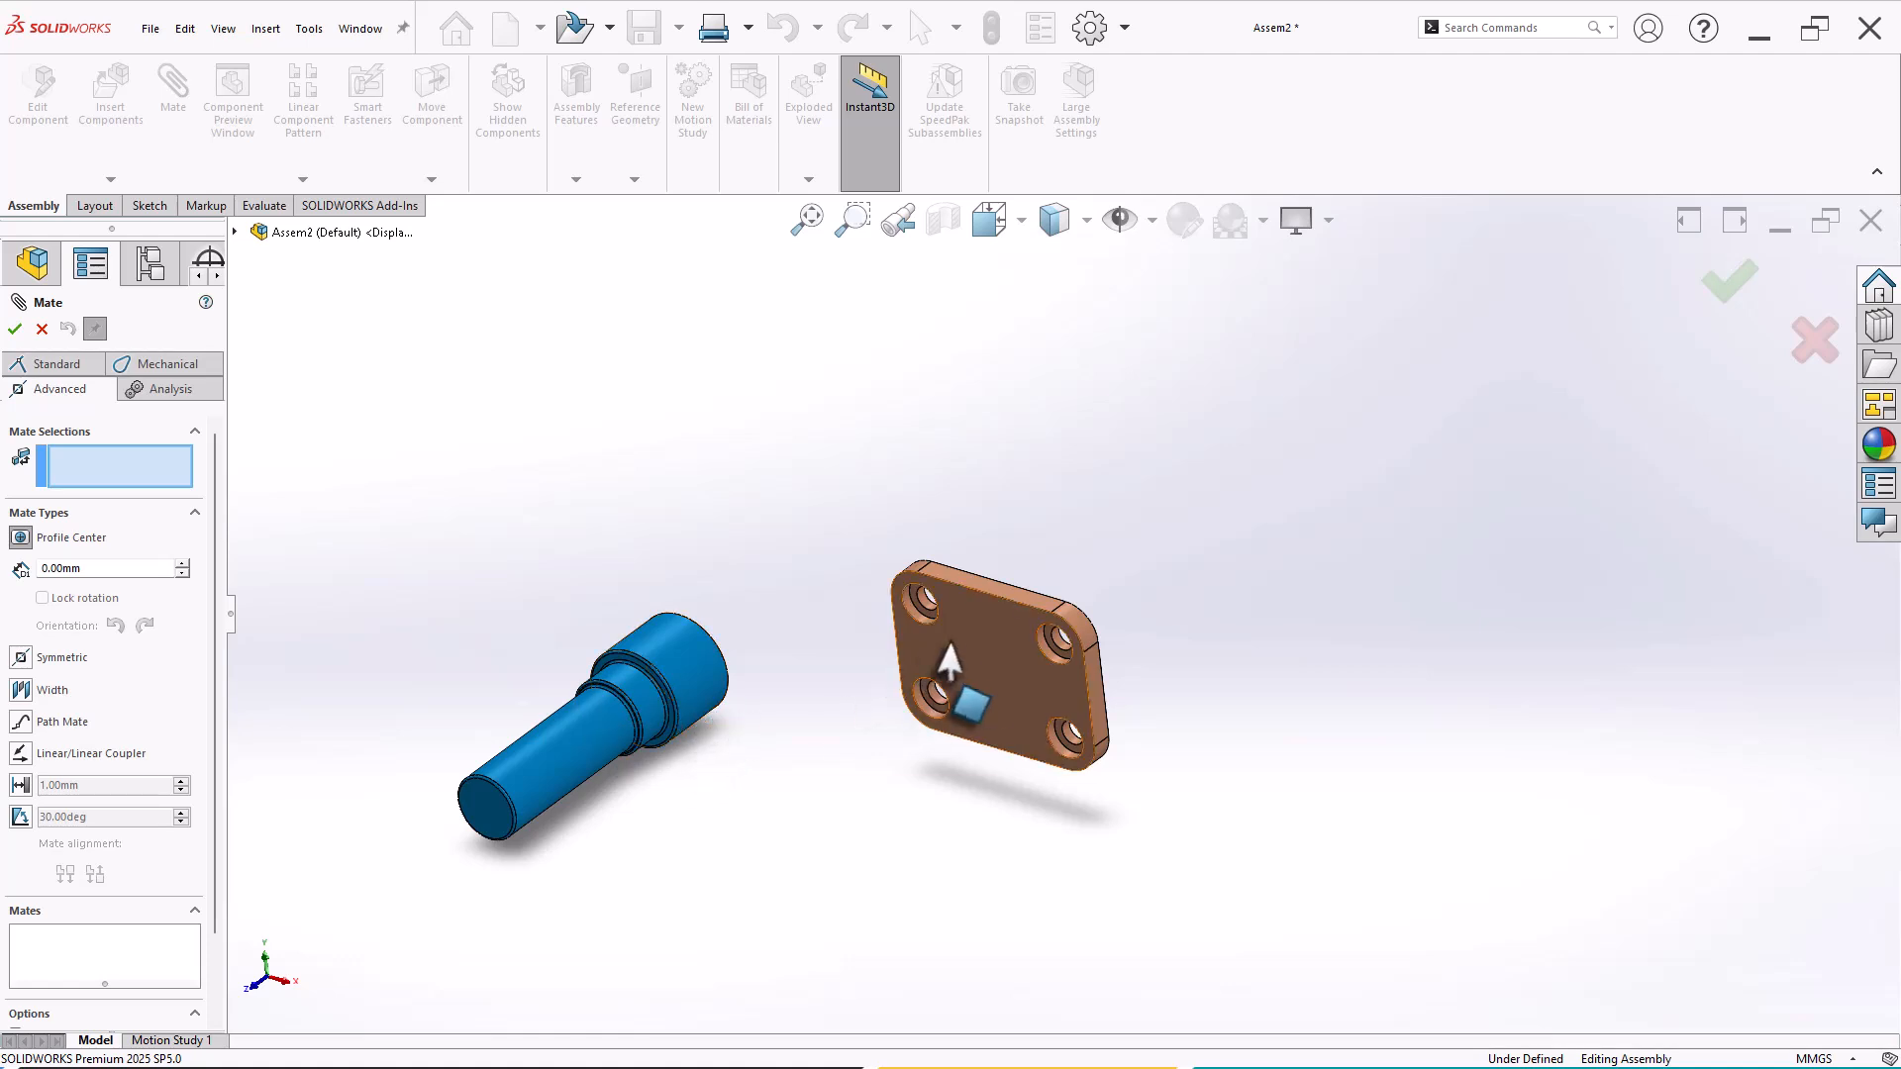
click(965, 688)
middle_drag(793, 649, 733, 722)
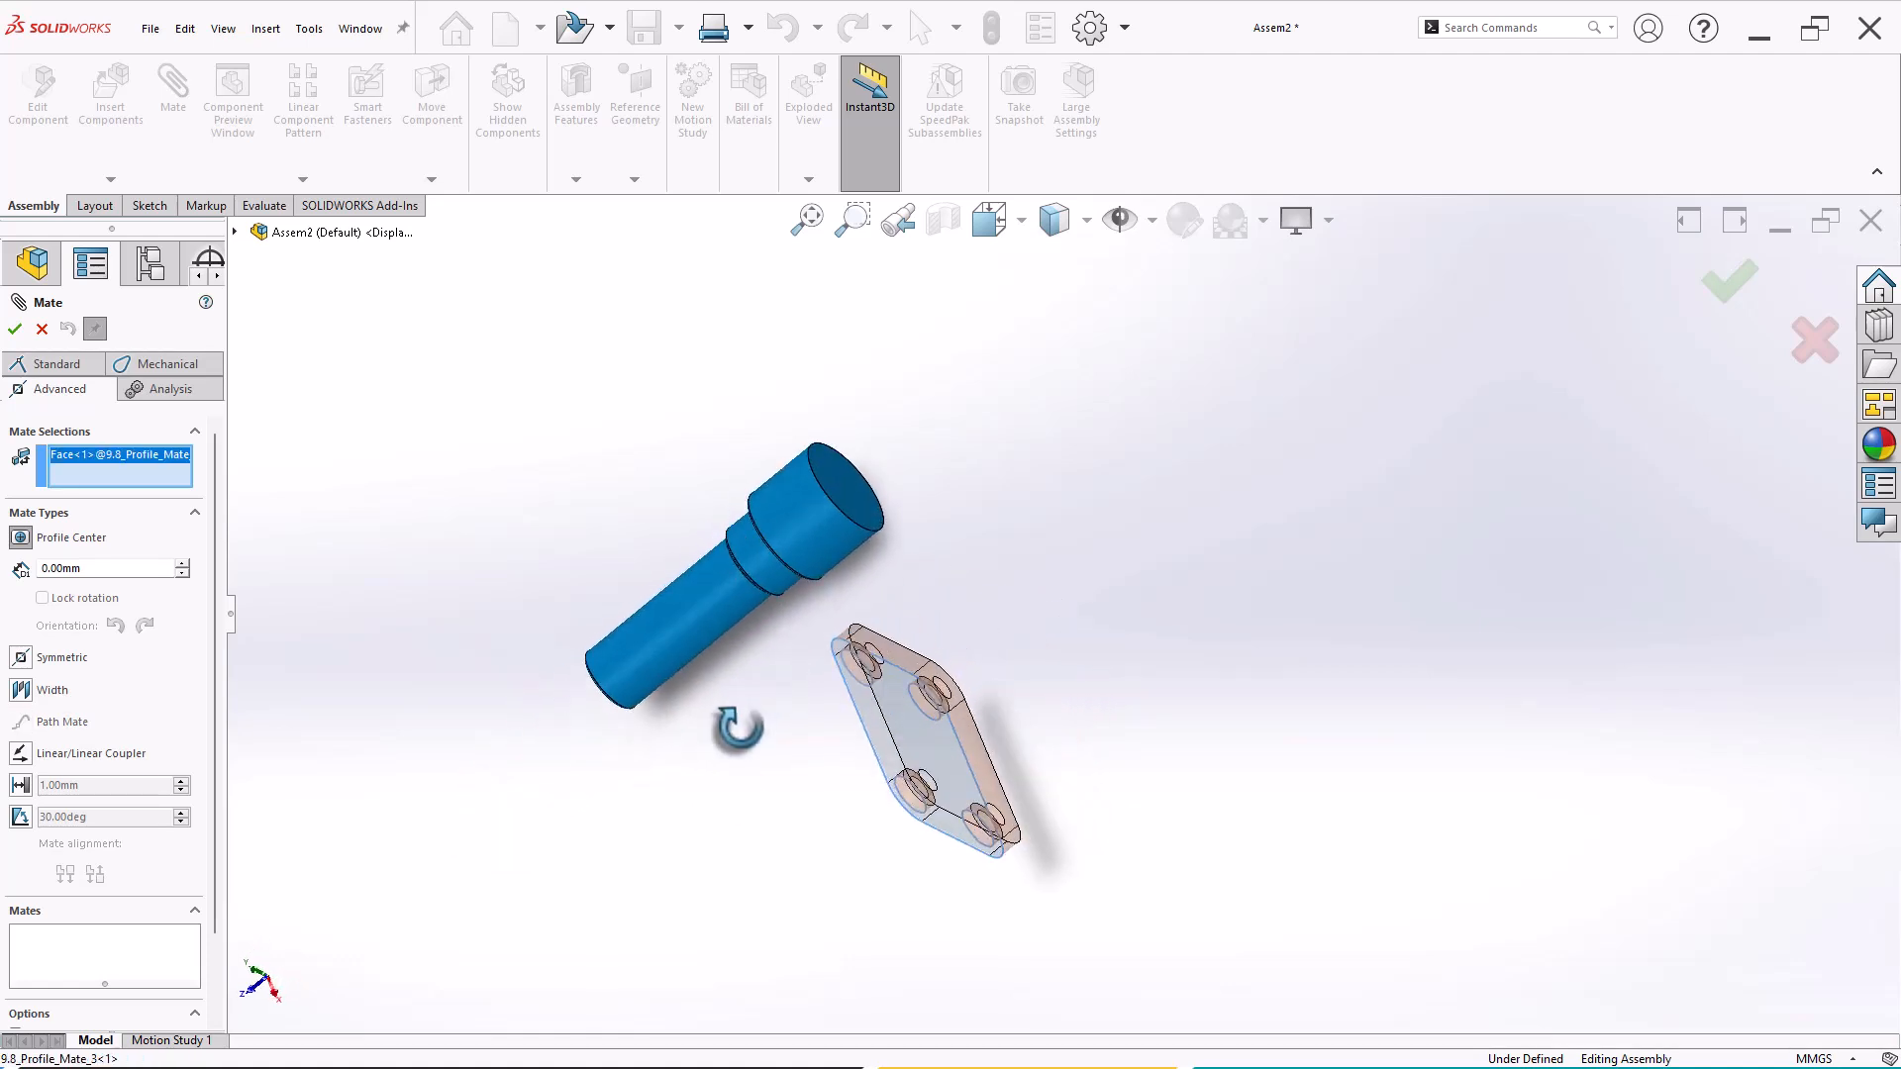
click(845, 499)
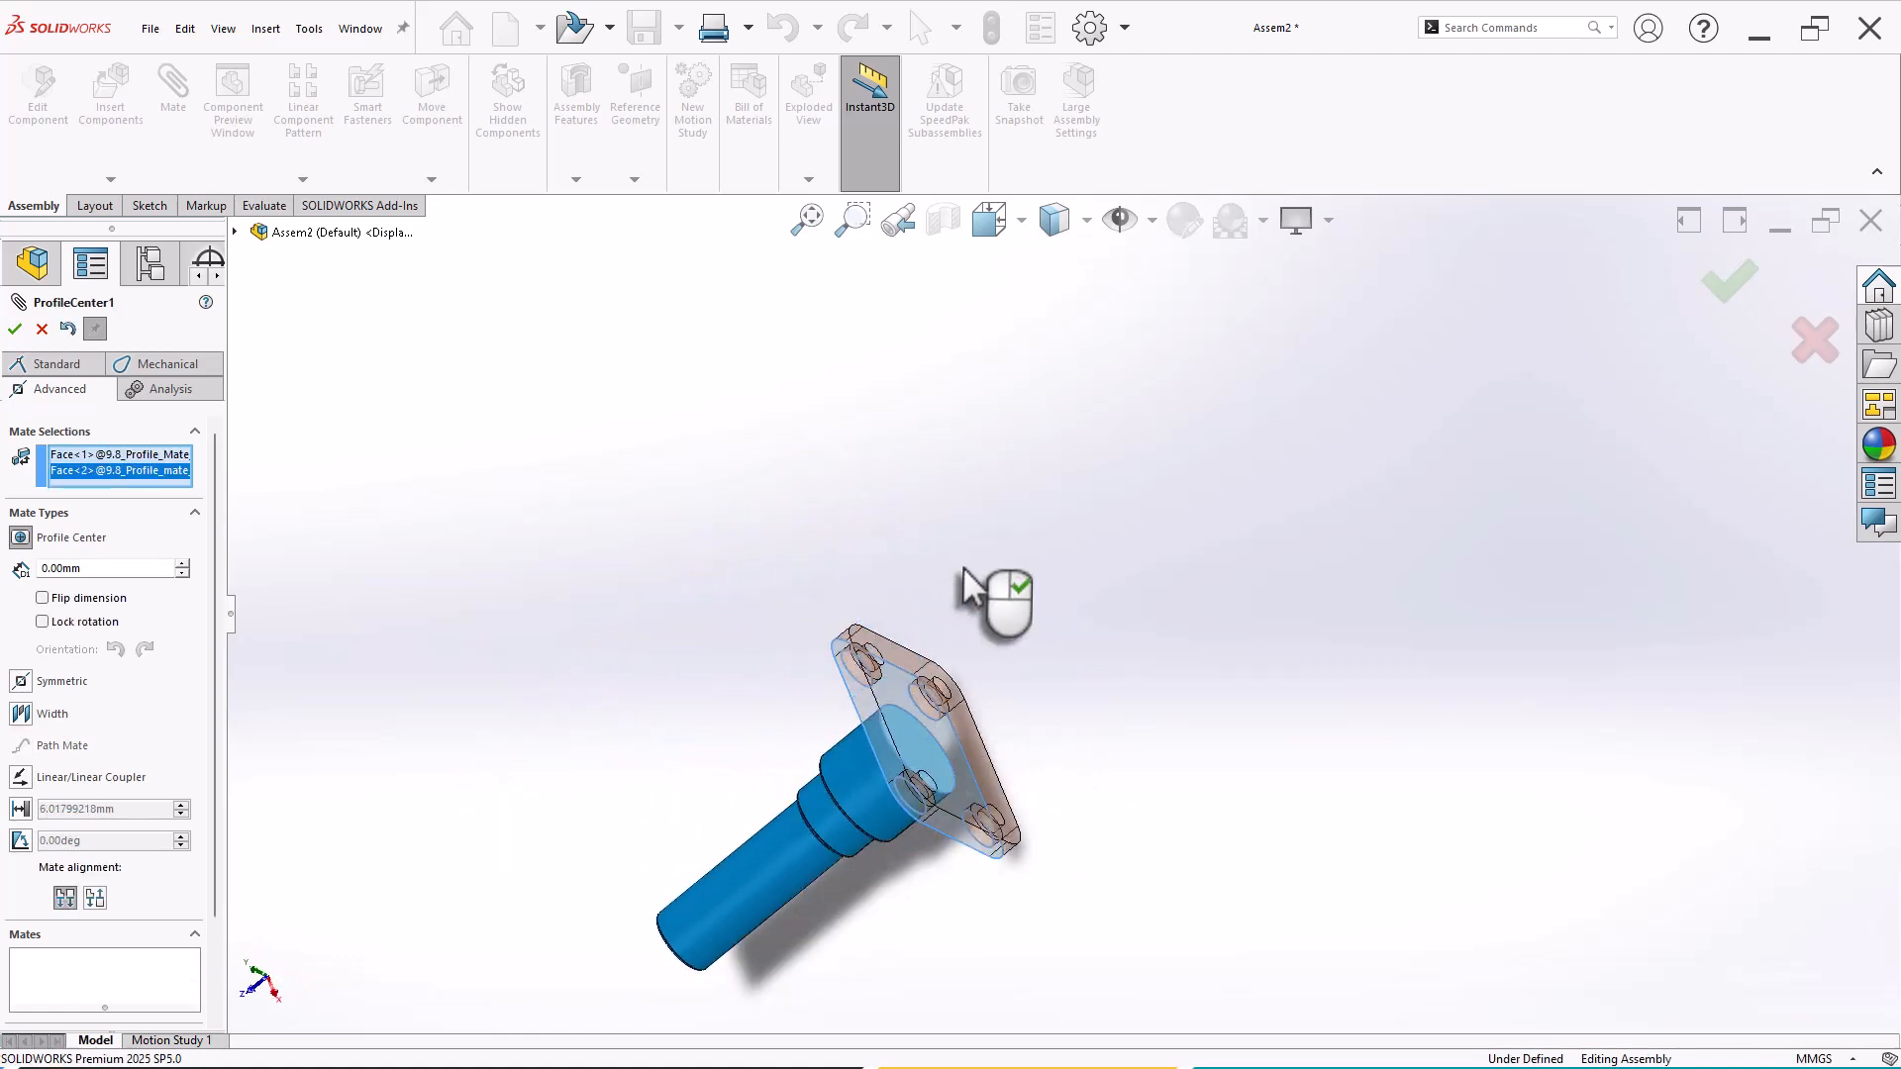
click(984, 592)
middle_drag(1082, 861, 1109, 763)
scroll(1013, 776, down, 4)
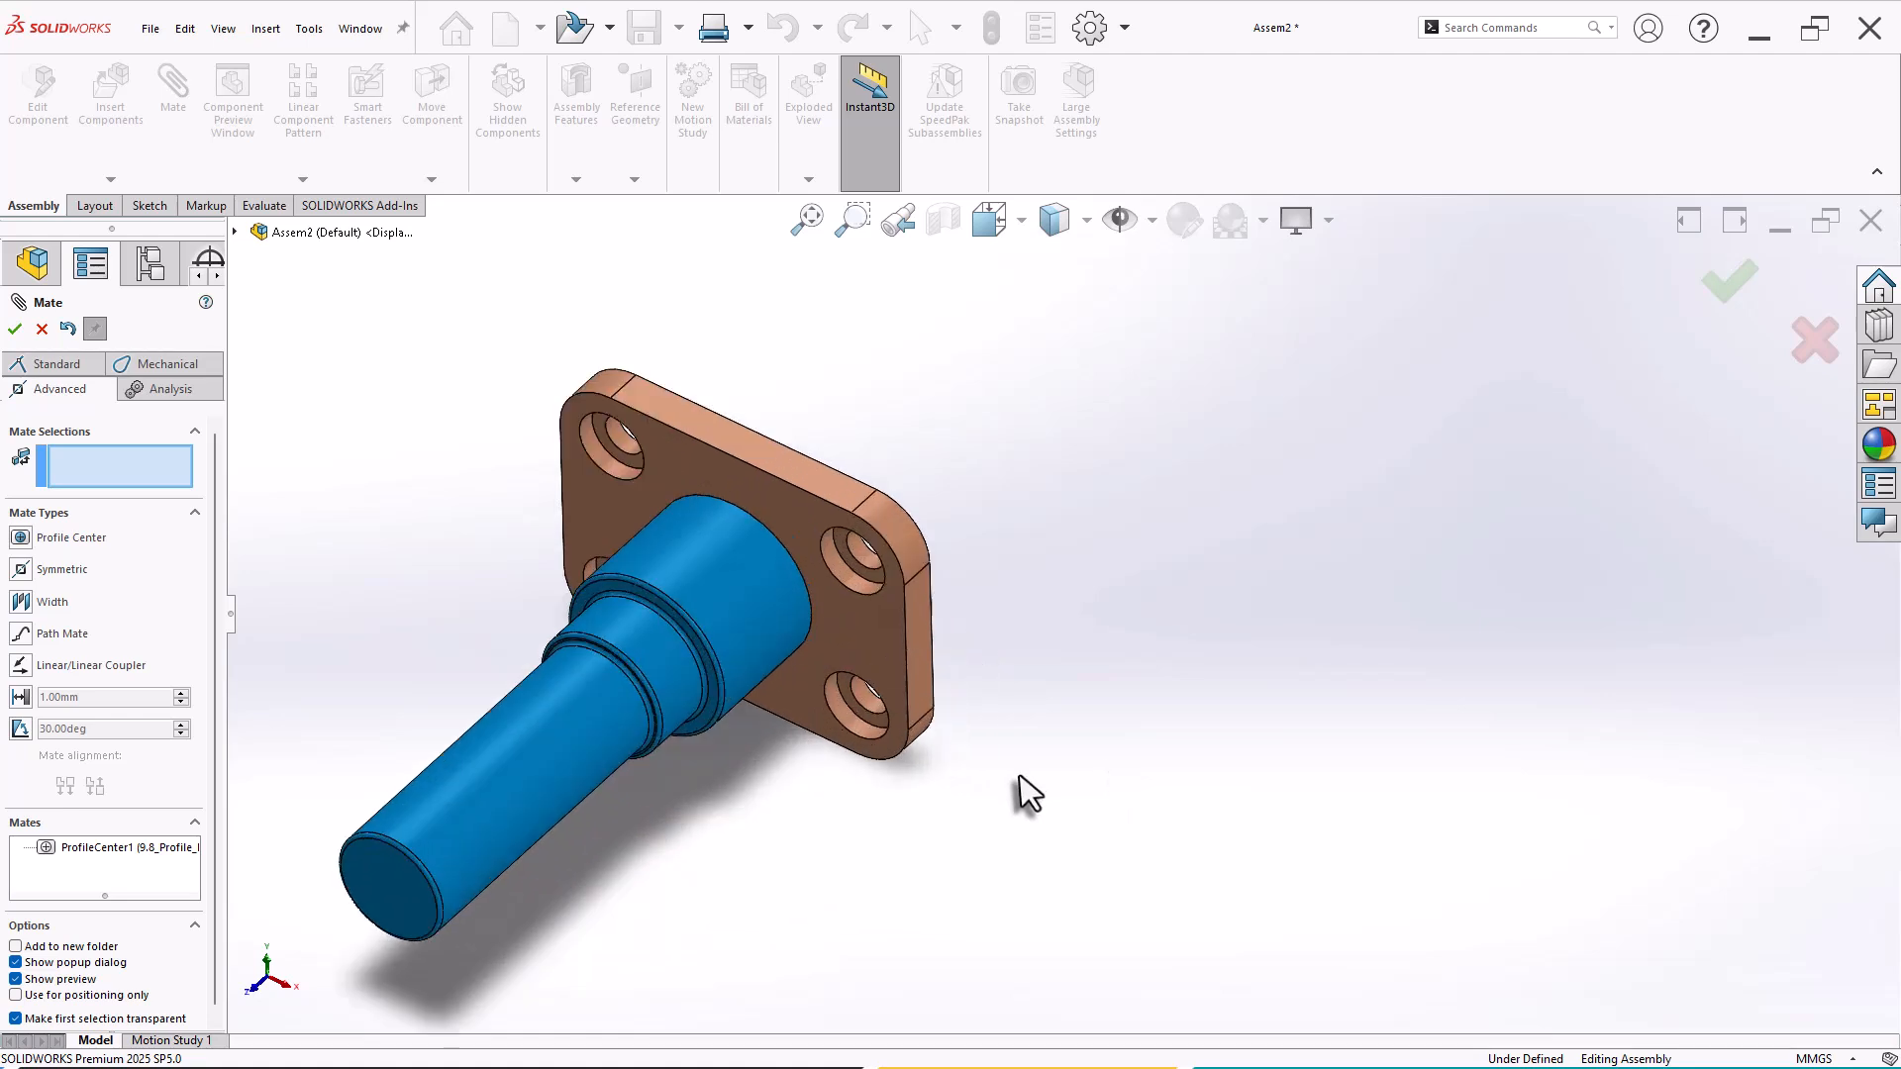
Step: Edit the plate-and-shaft profile center mate, flipping its offset dimension and locking rotation
middle_drag(971, 780, 962, 693)
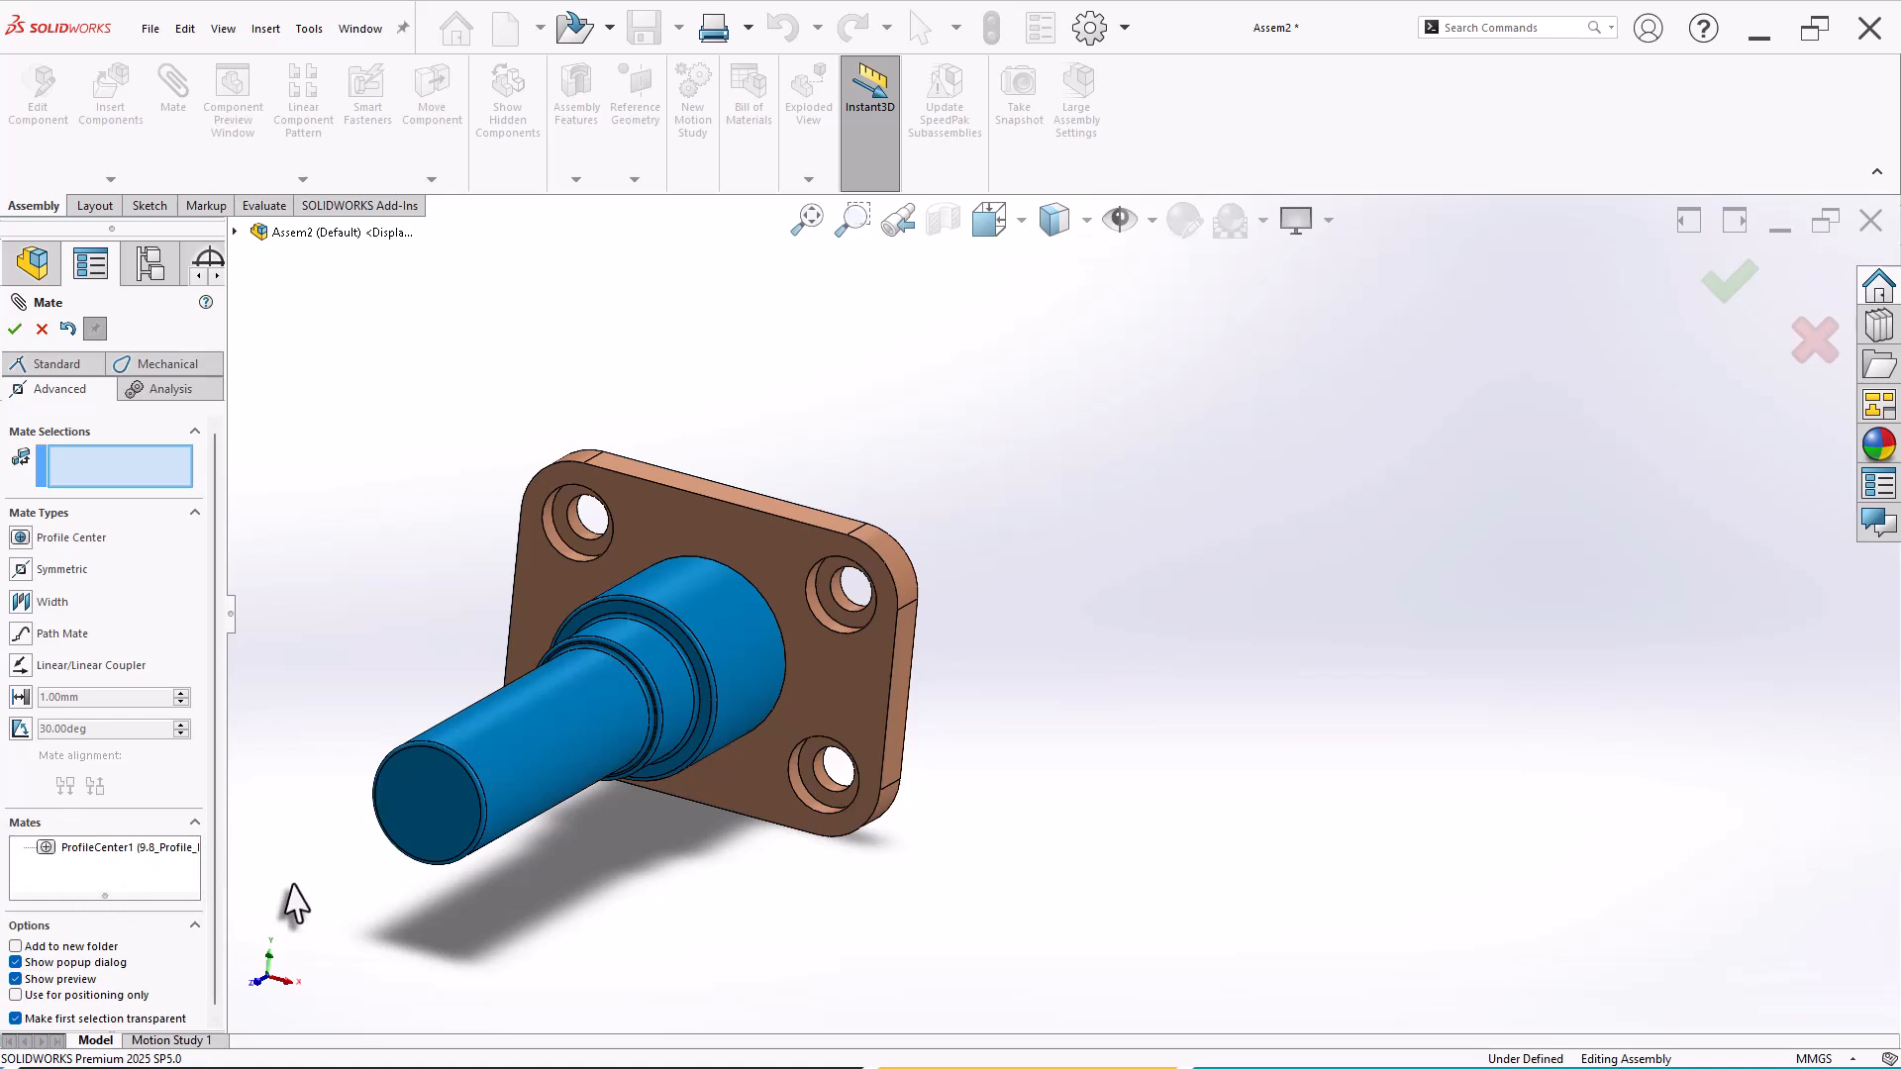
click(115, 852)
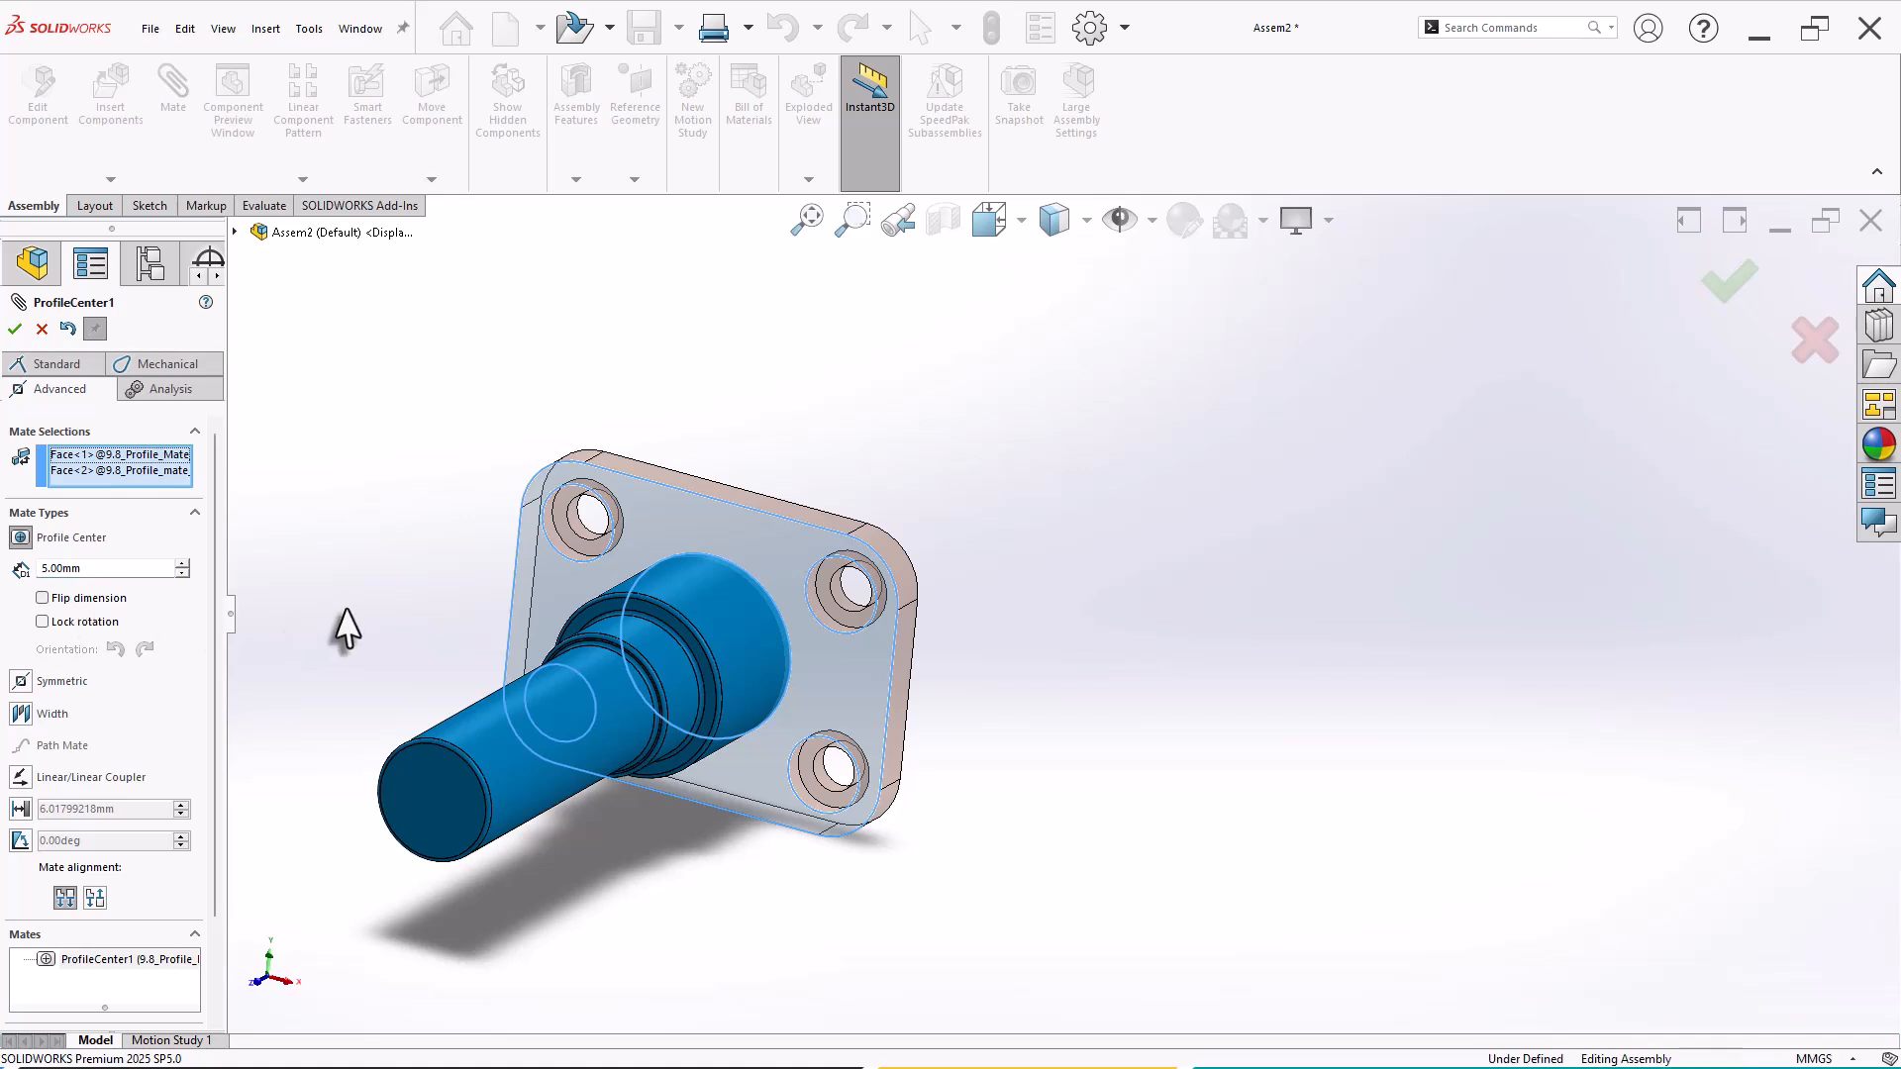
click(41, 598)
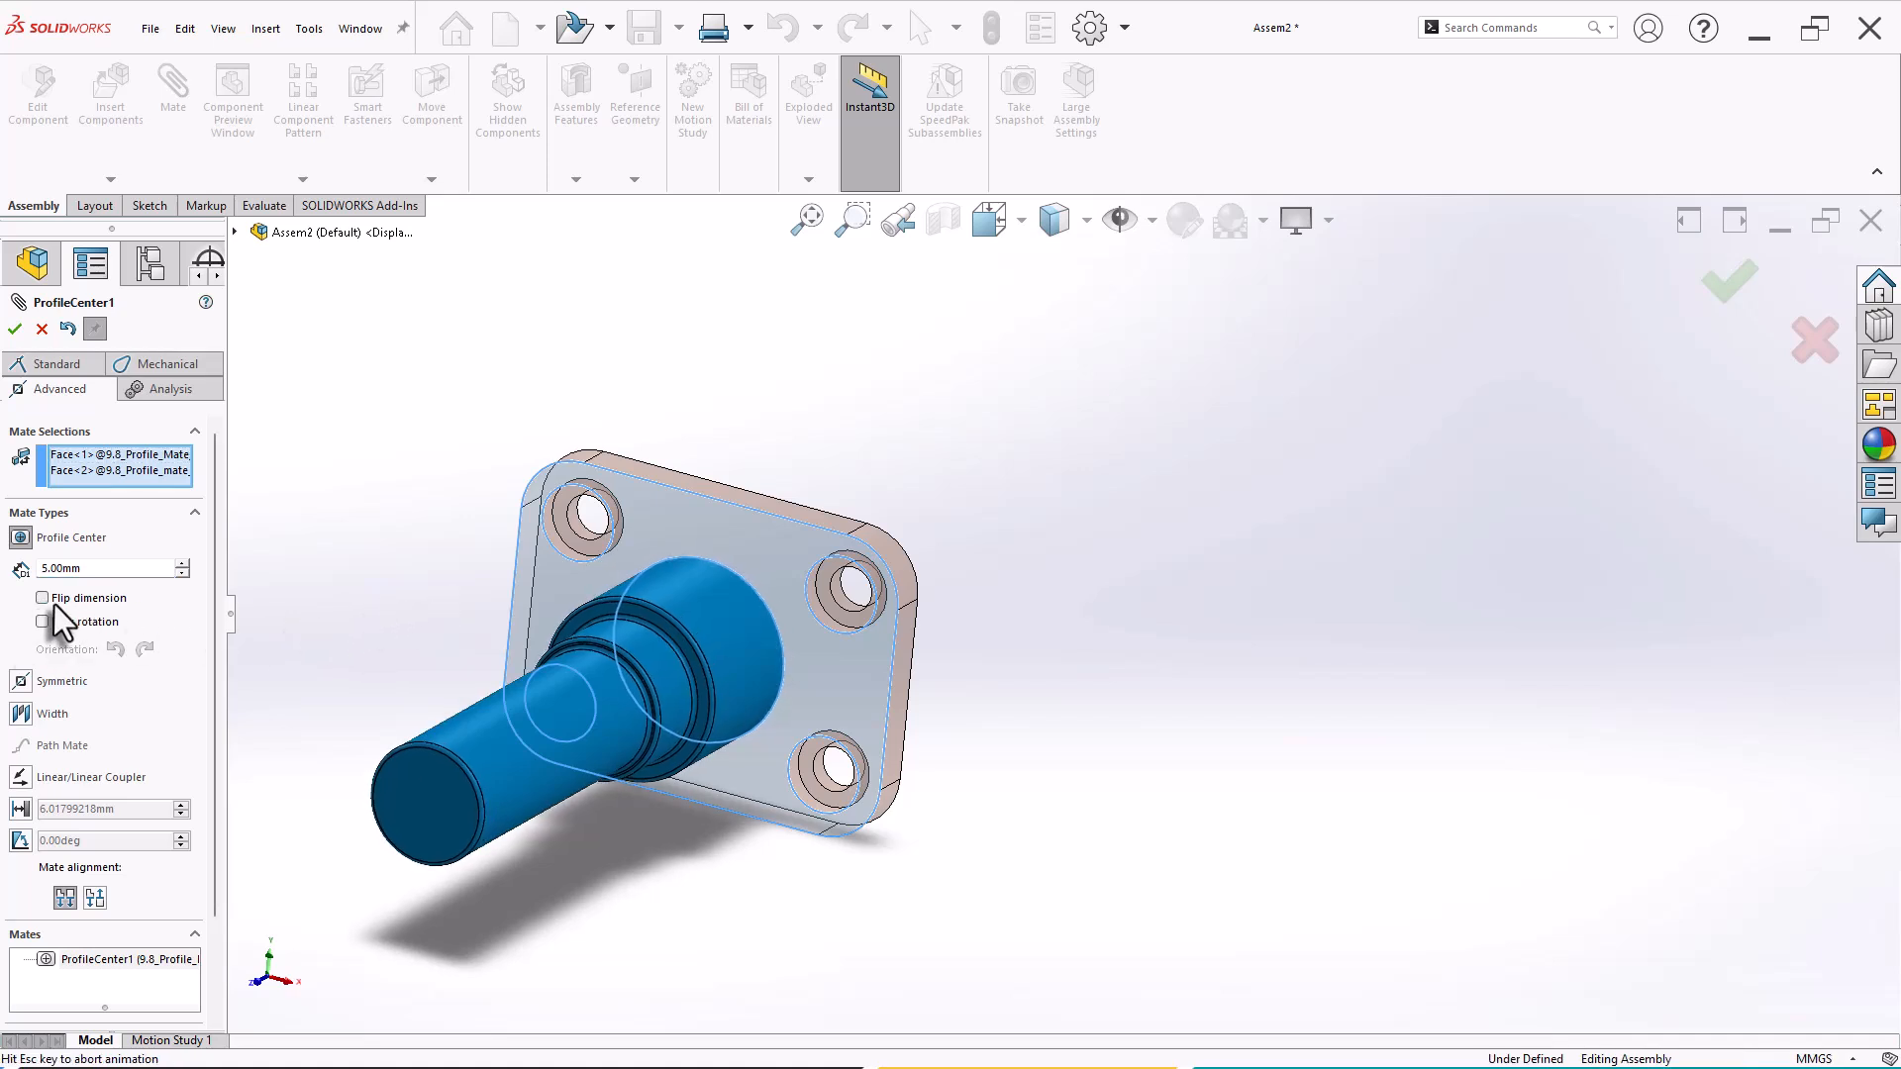
middle_drag(403, 637, 259, 663)
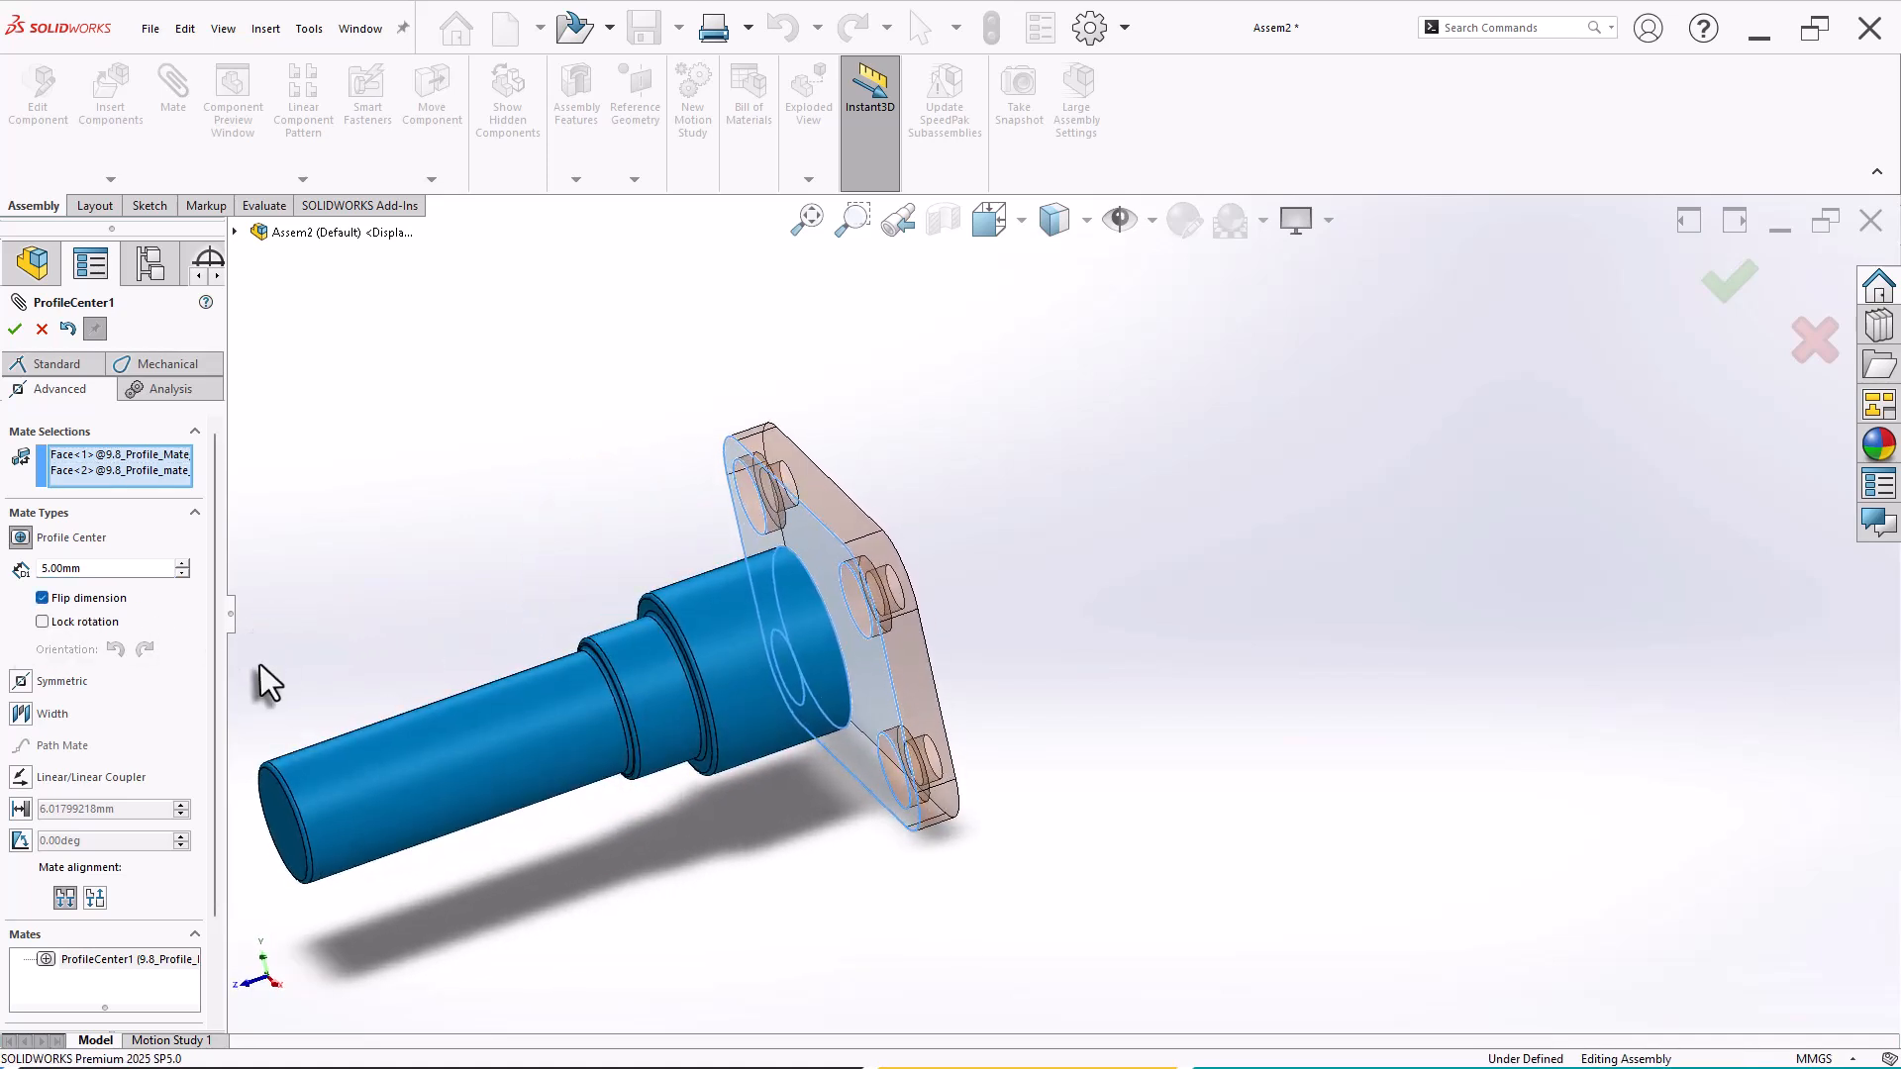
middle_drag(435, 720, 599, 543)
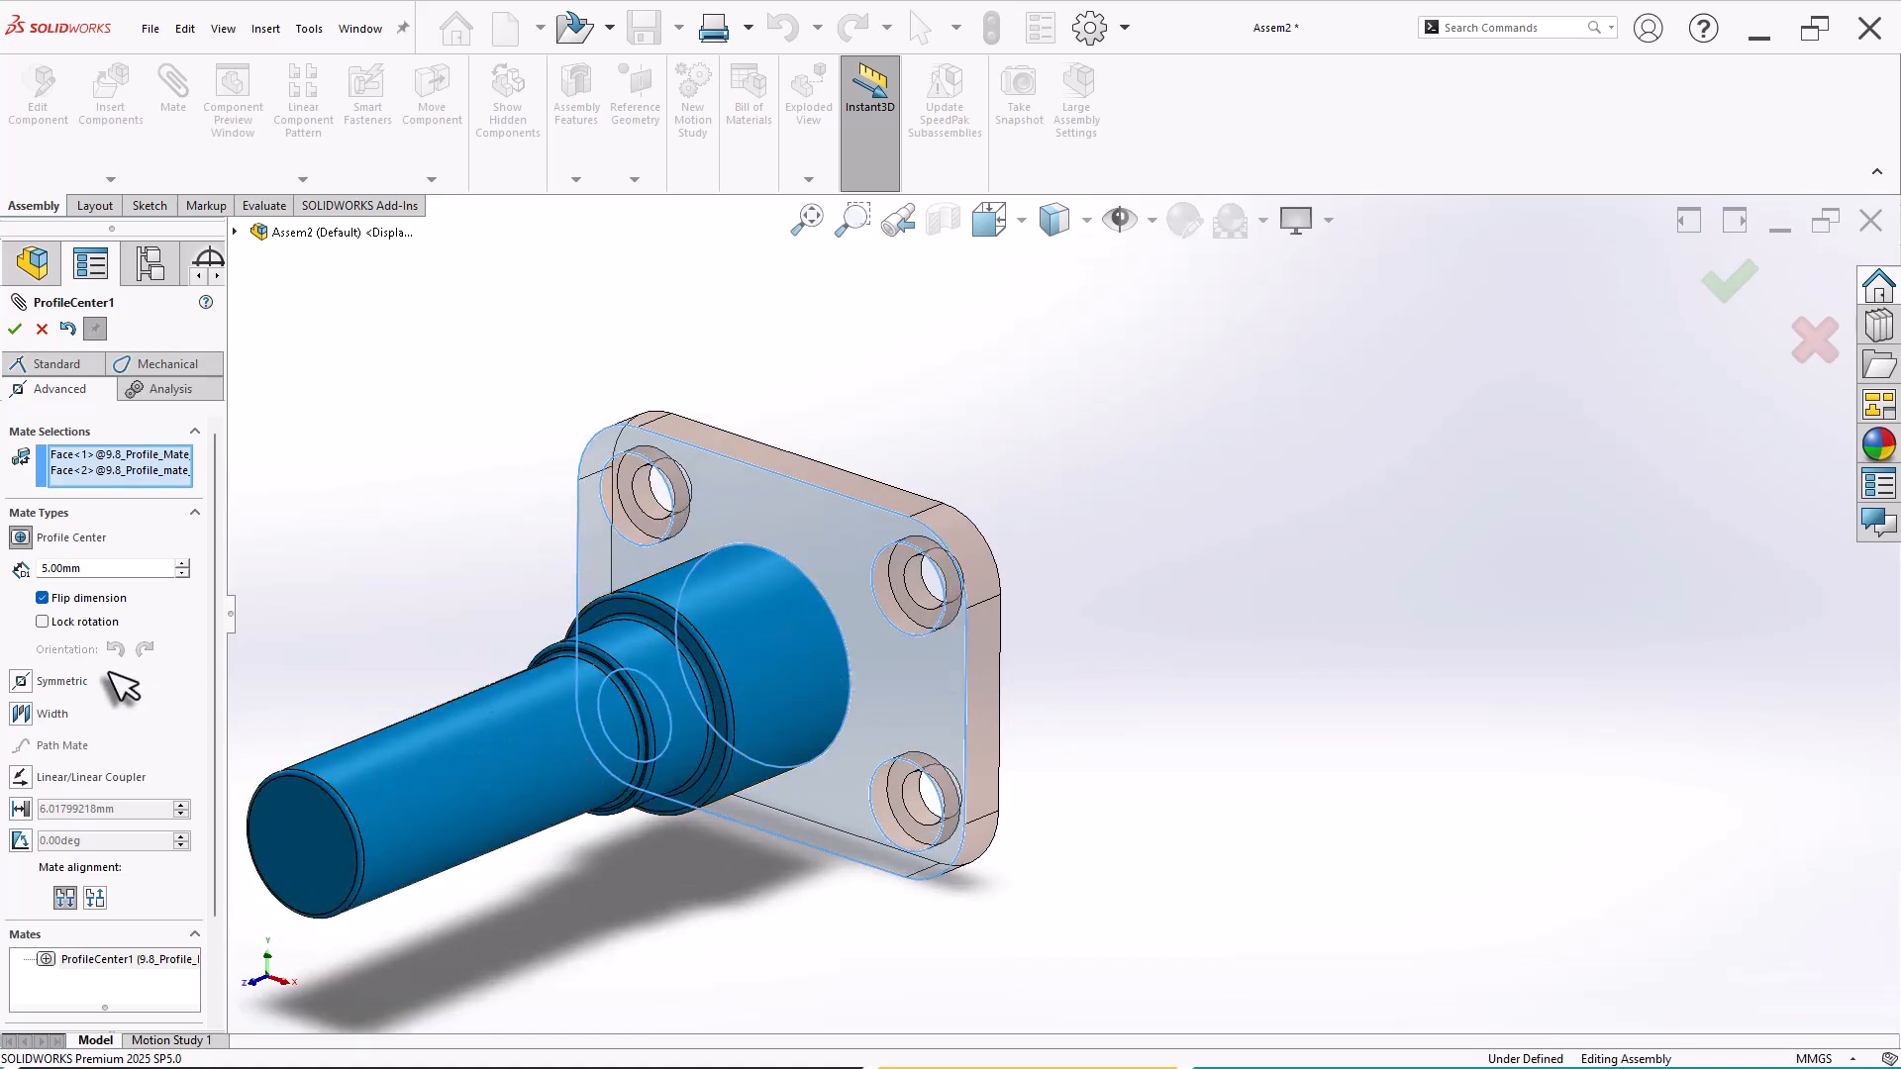
click(43, 622)
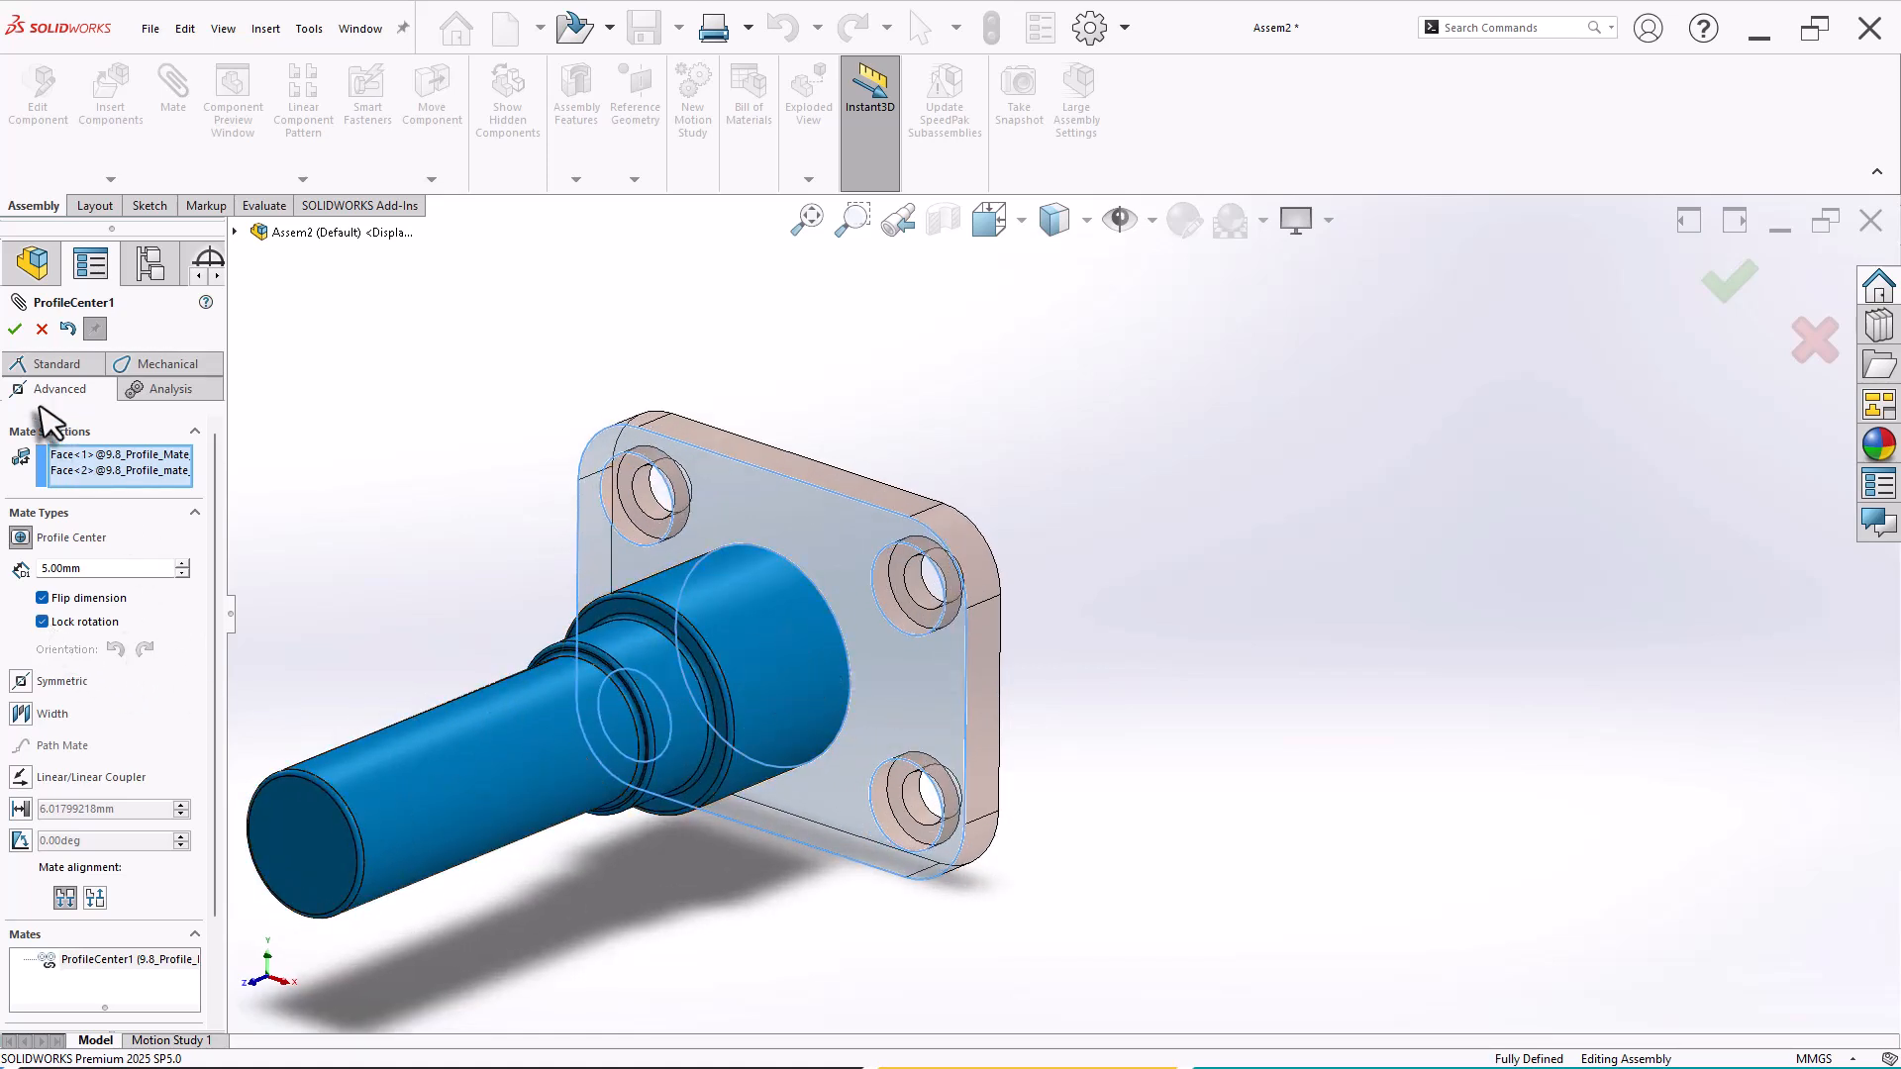
click(15, 329)
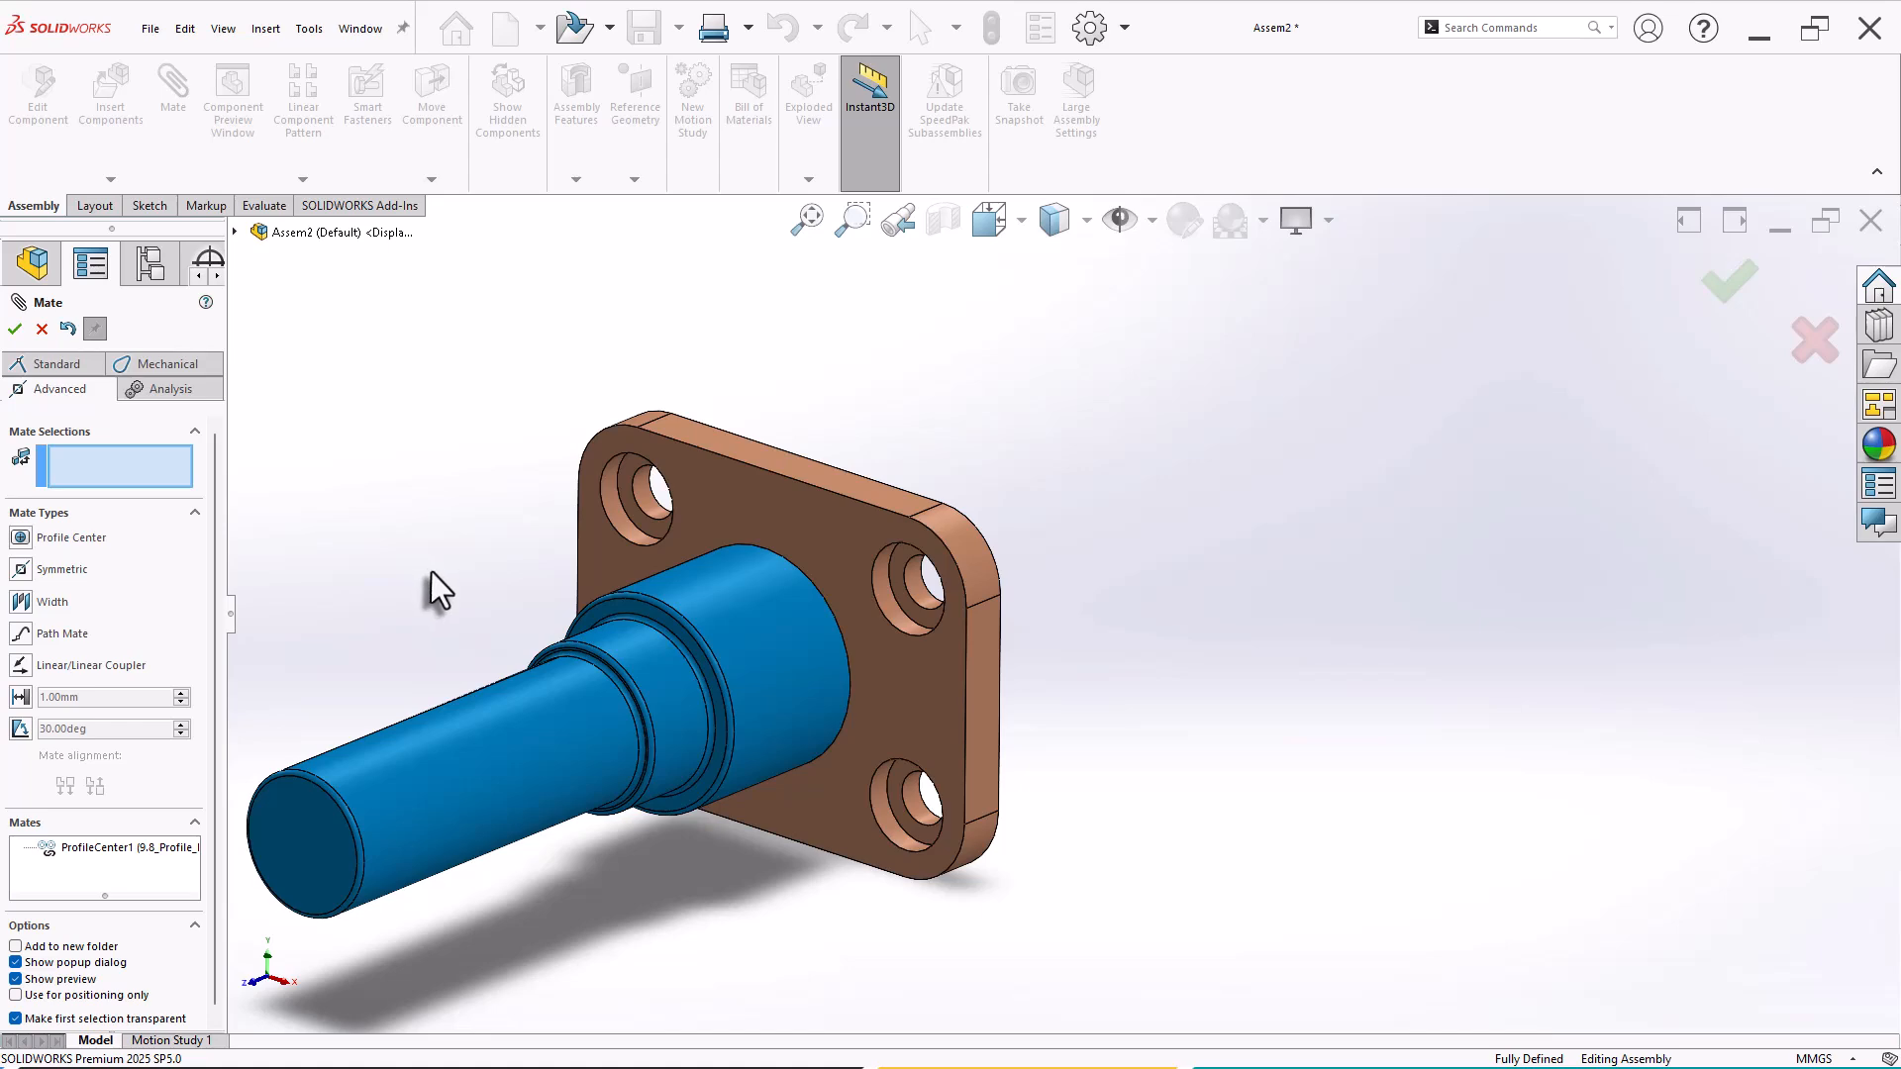
middle_drag(431, 584, 439, 677)
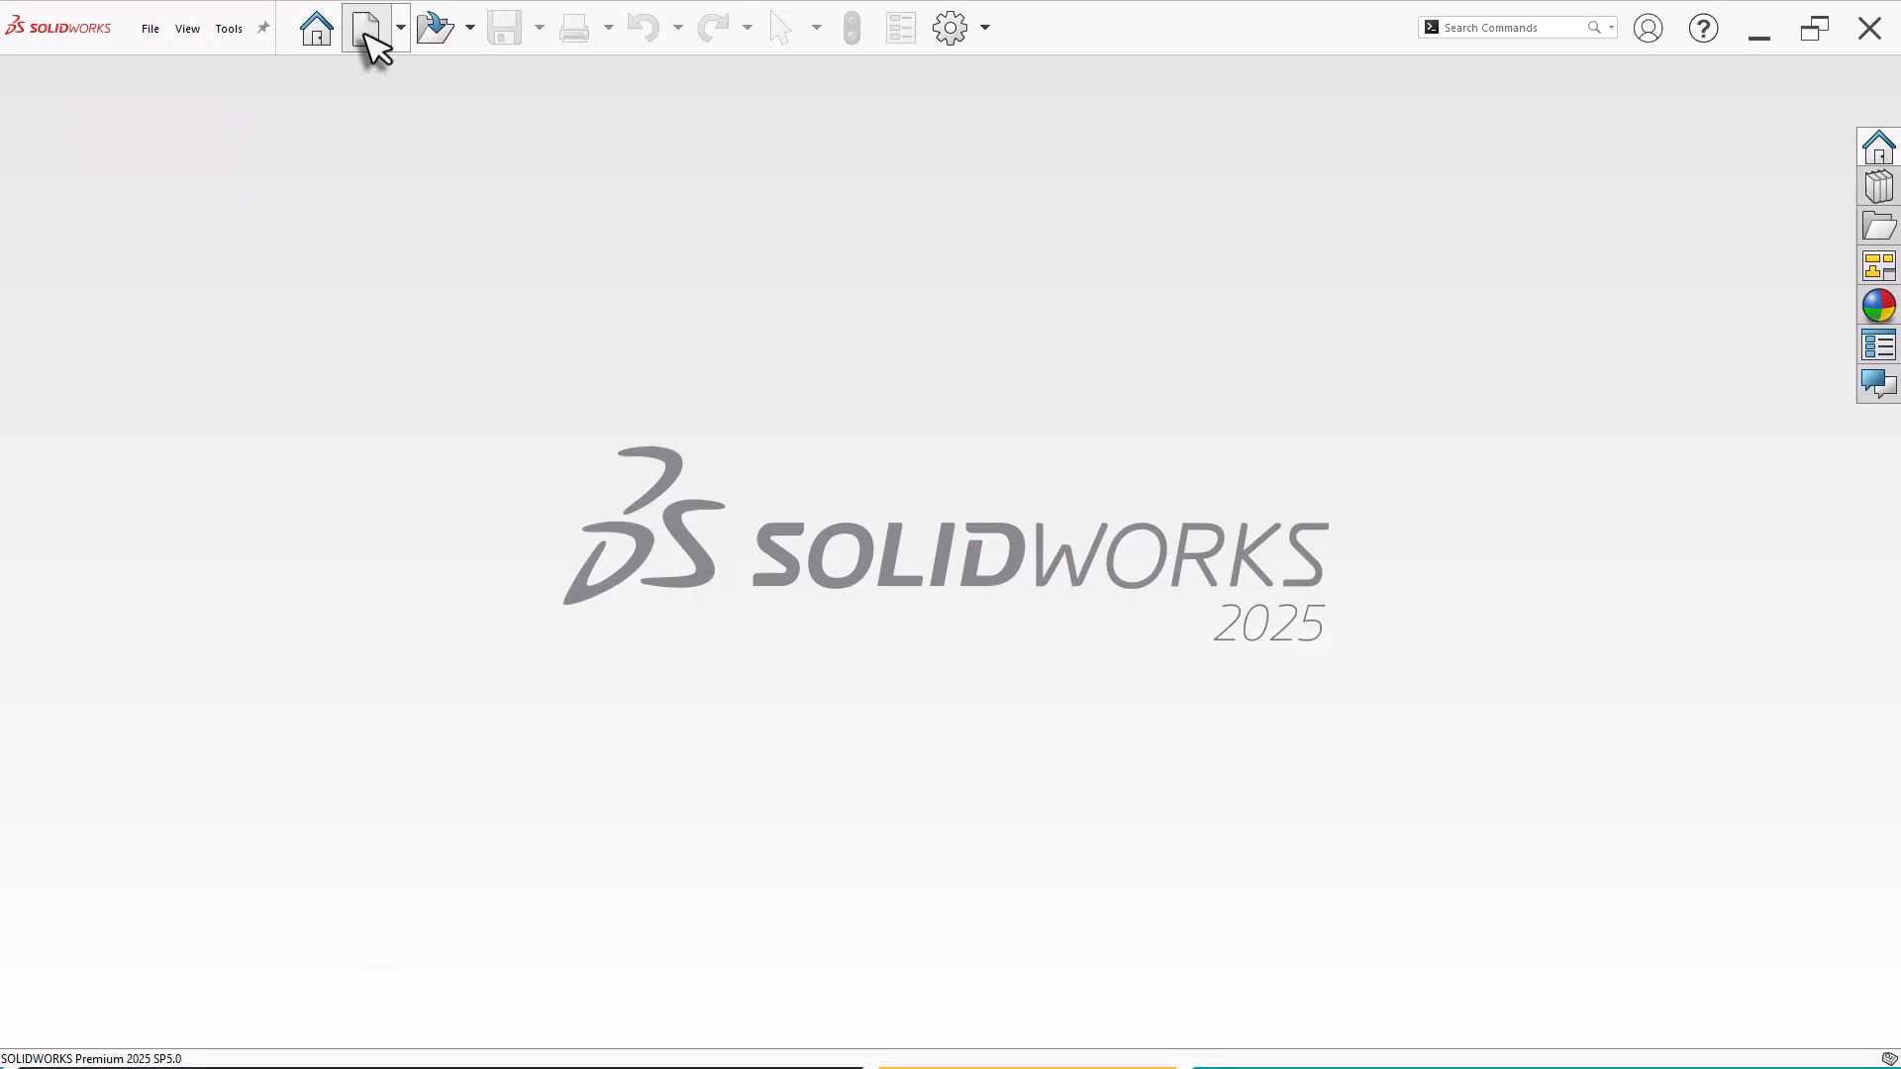
Step: Create a new assembly and insert the 9.9_Symmetric_Mate_1 base and the 9.9_Symmetric_Mate_2 block
click(365, 32)
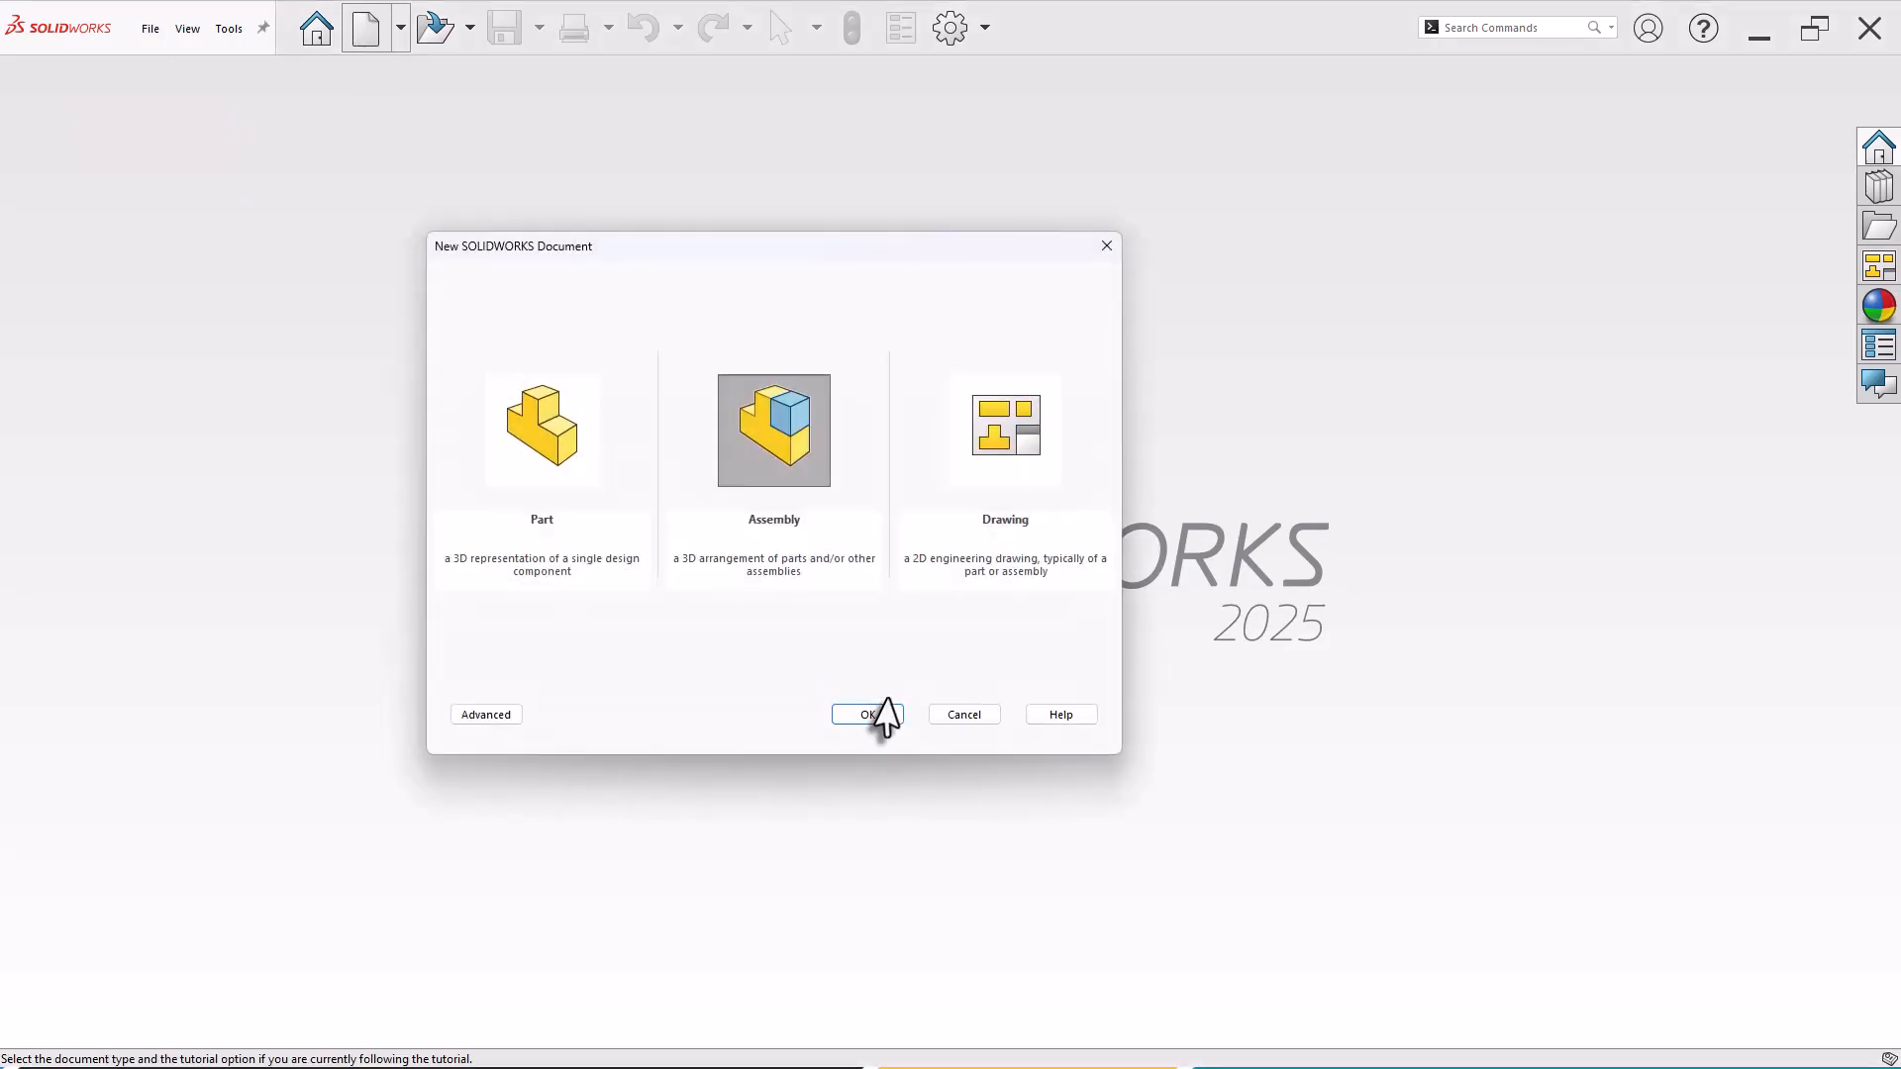
click(868, 717)
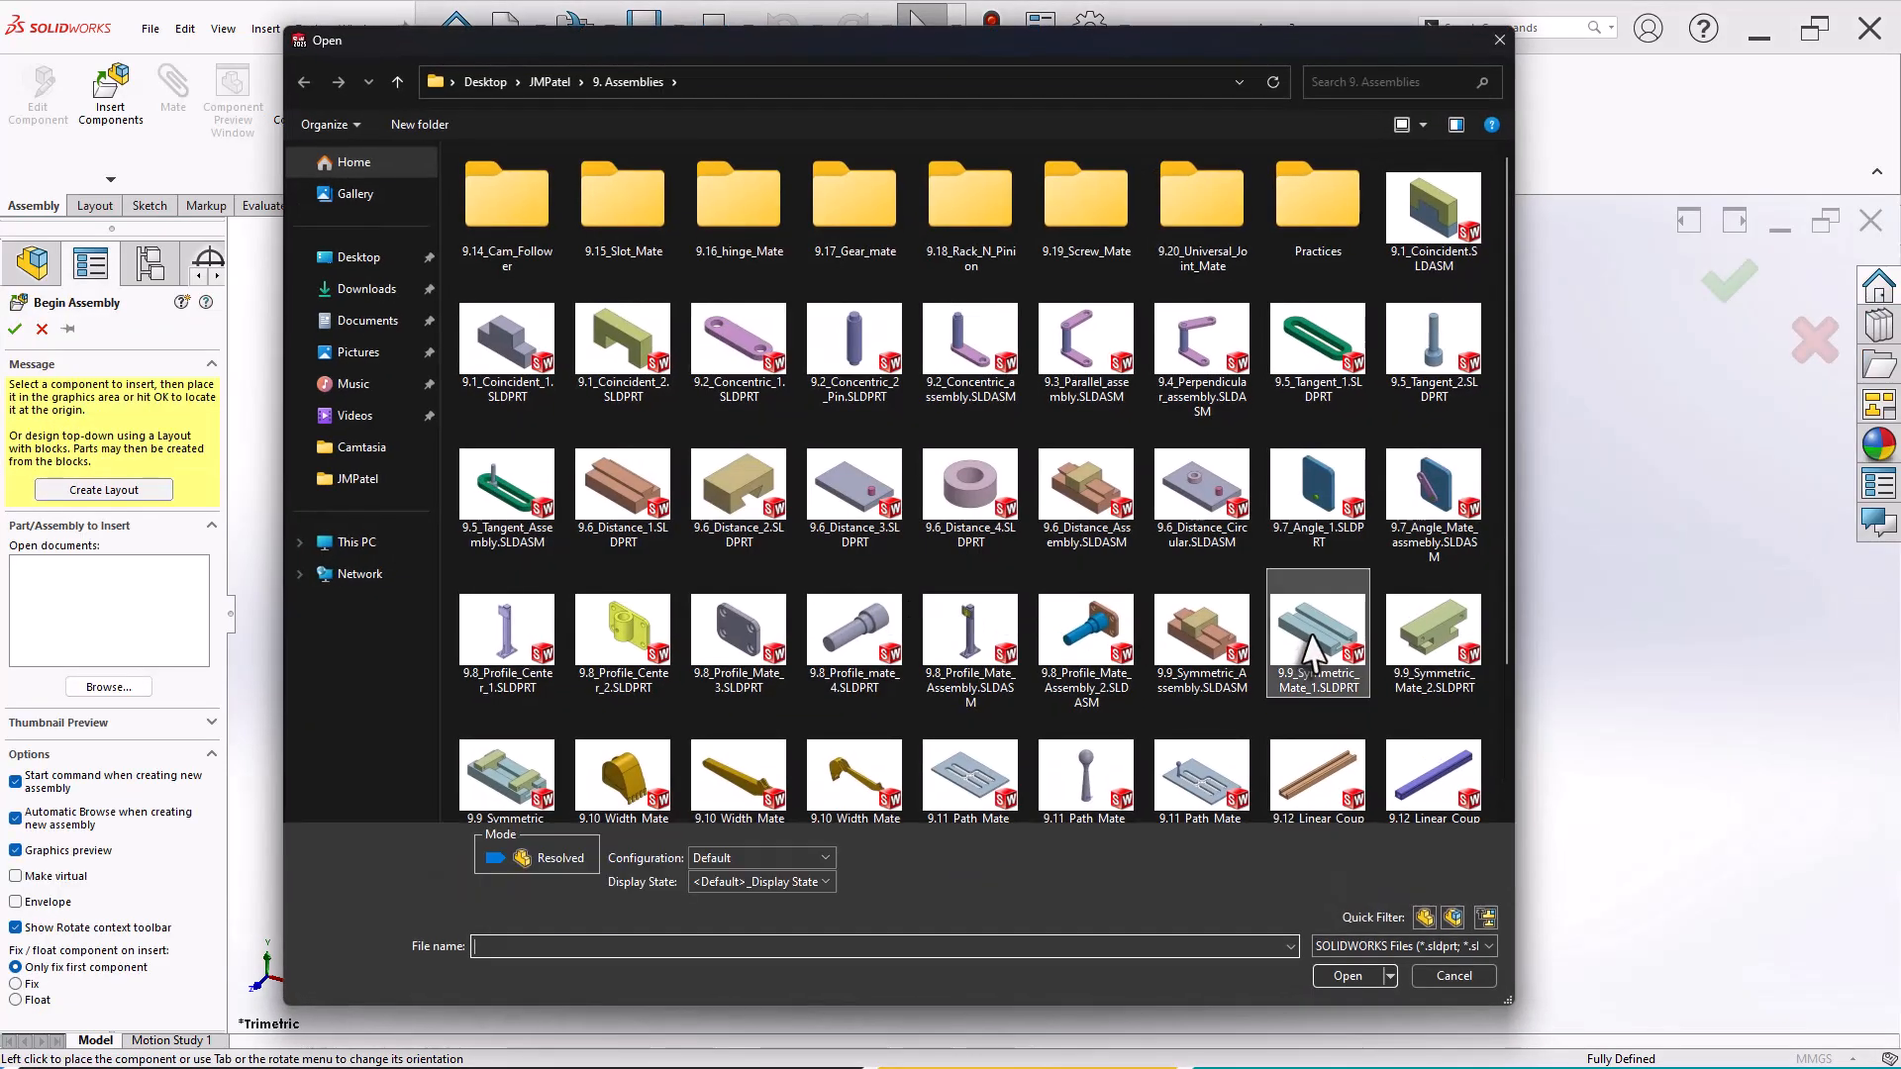
click(1314, 638)
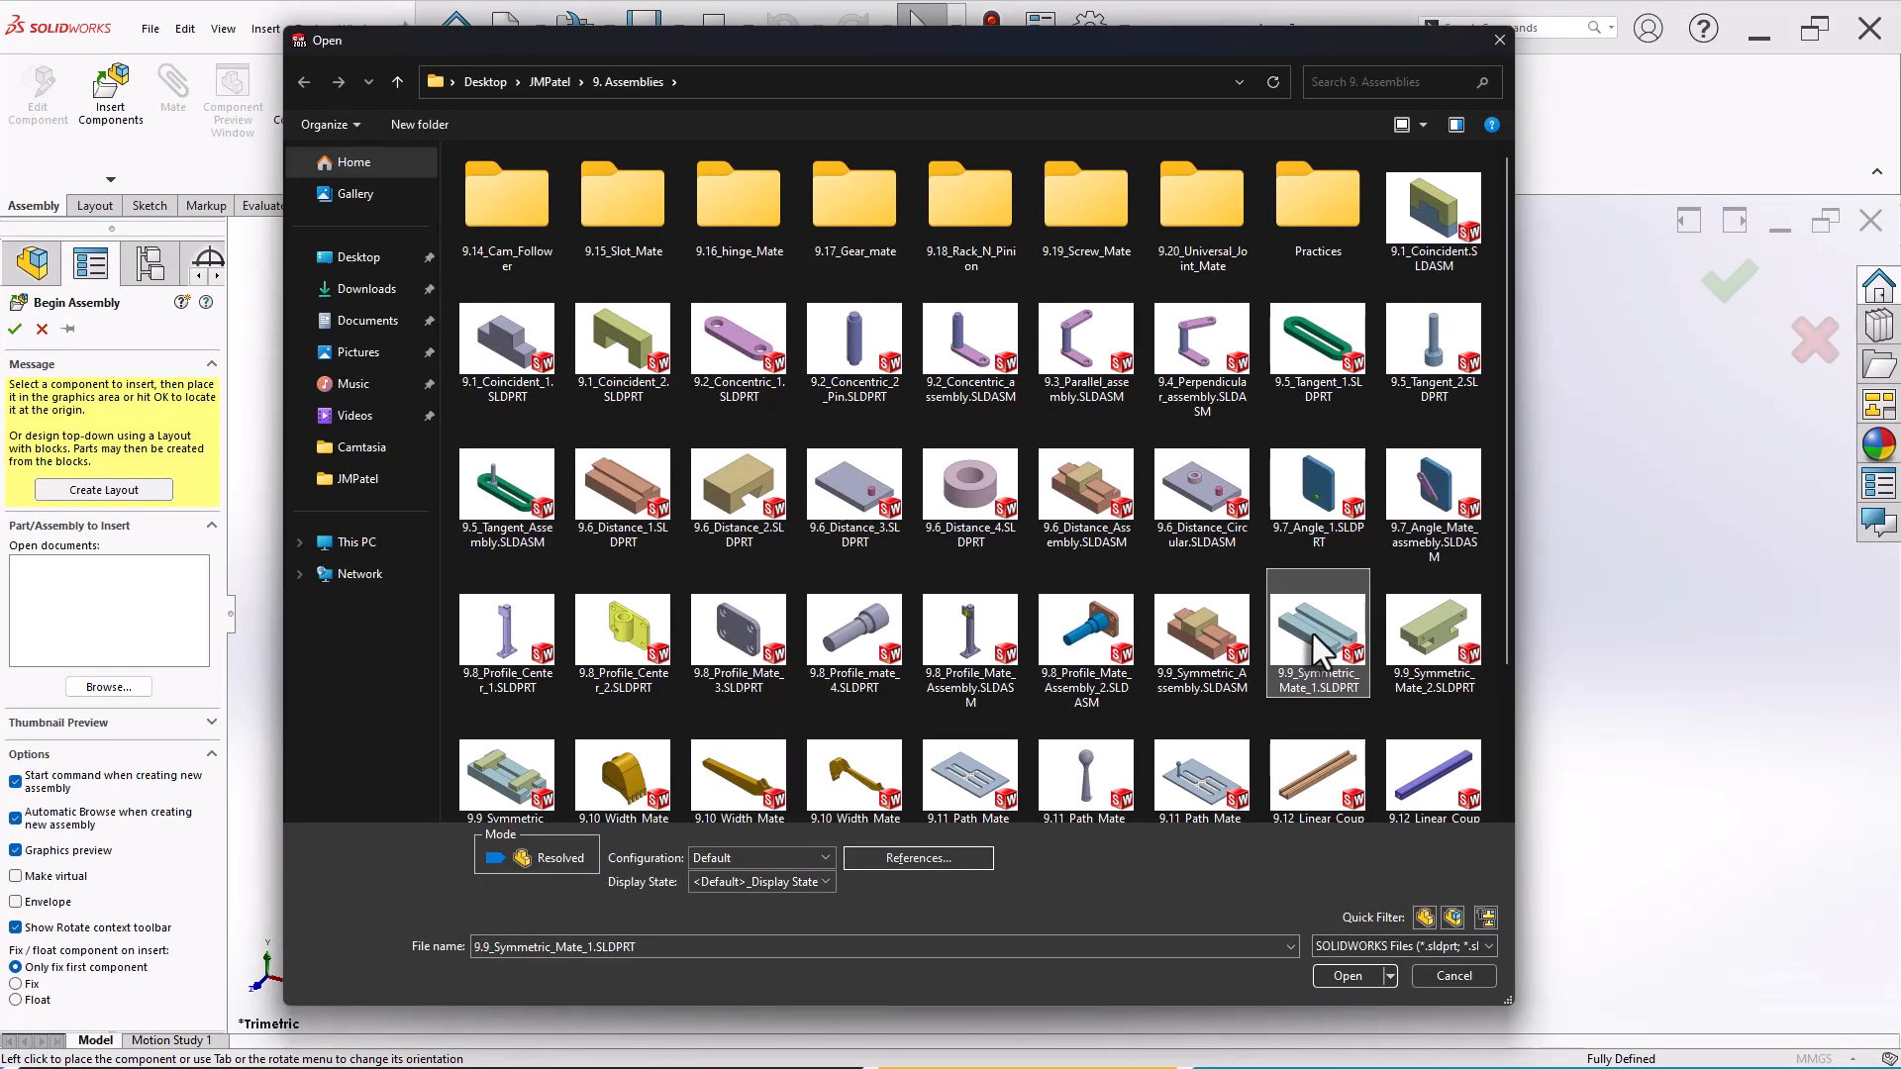
ctrl+click(1418, 640)
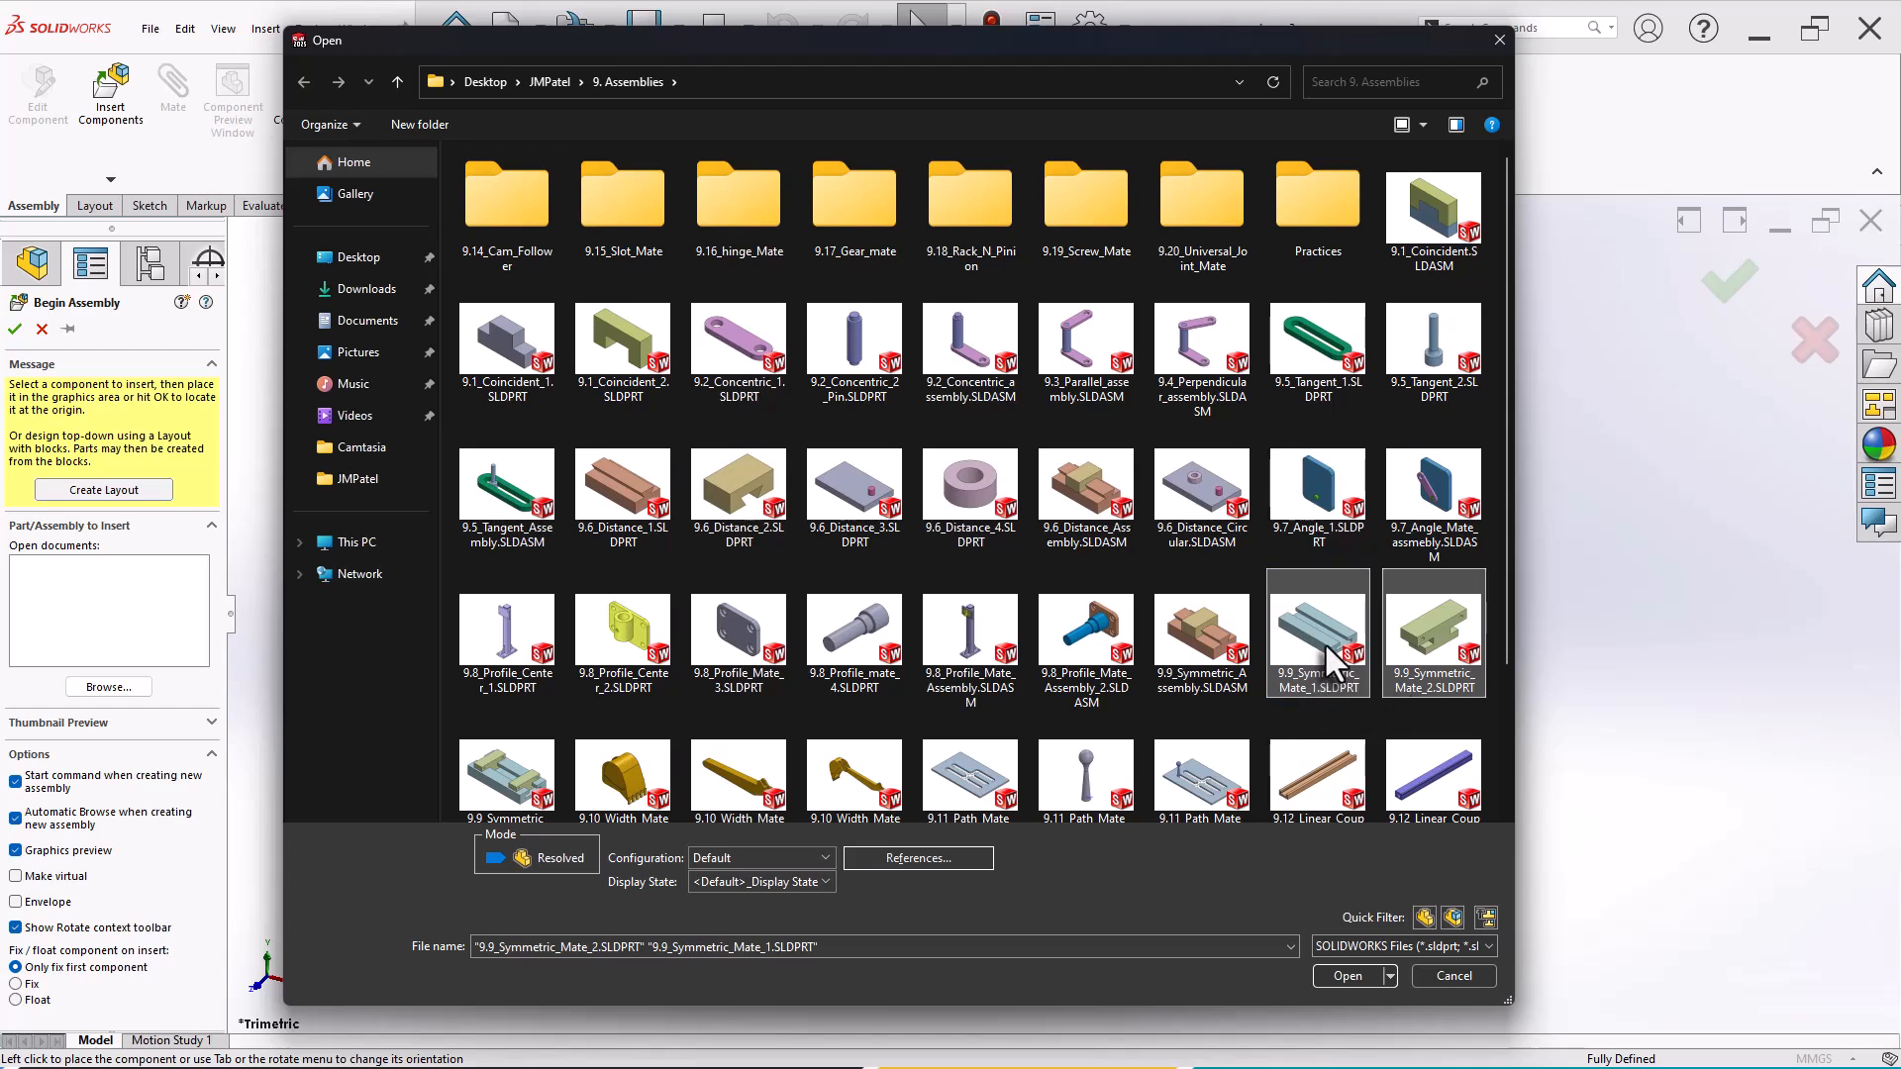
click(1343, 974)
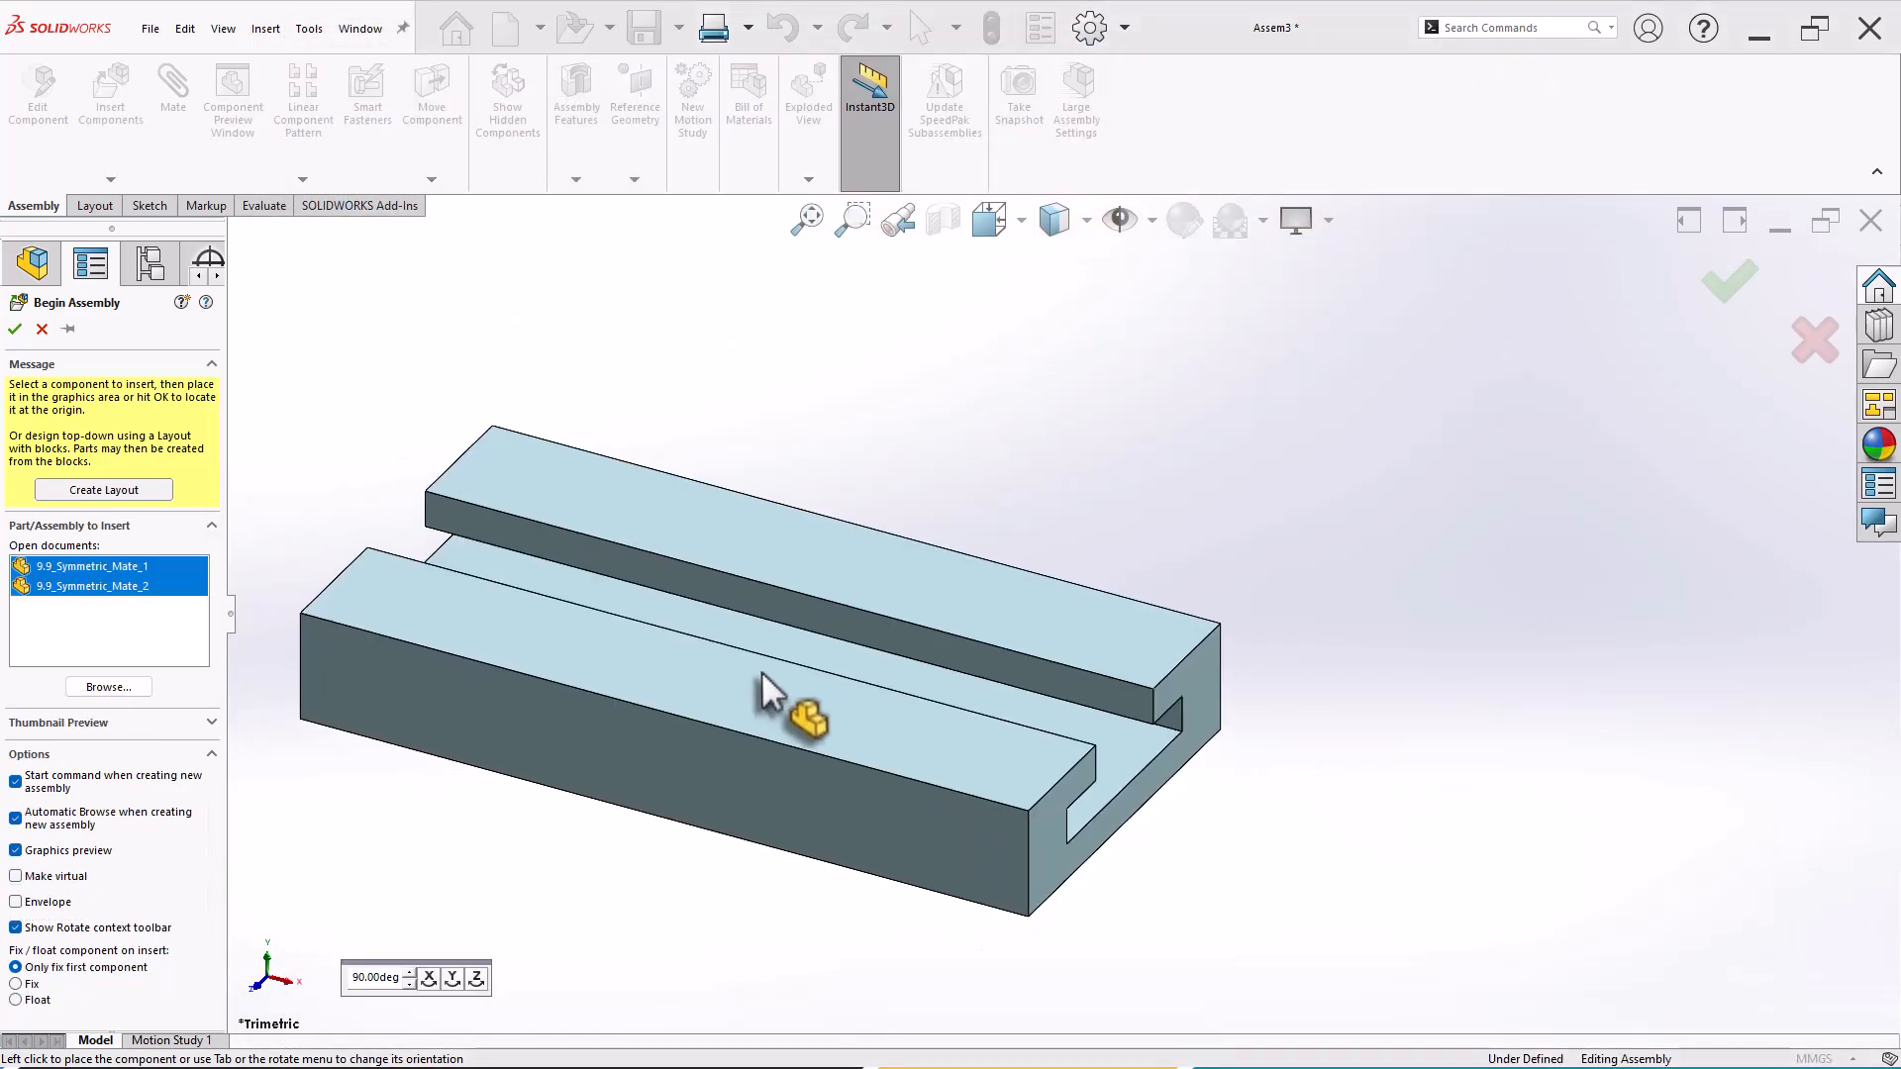
scroll(859, 649, up, 10)
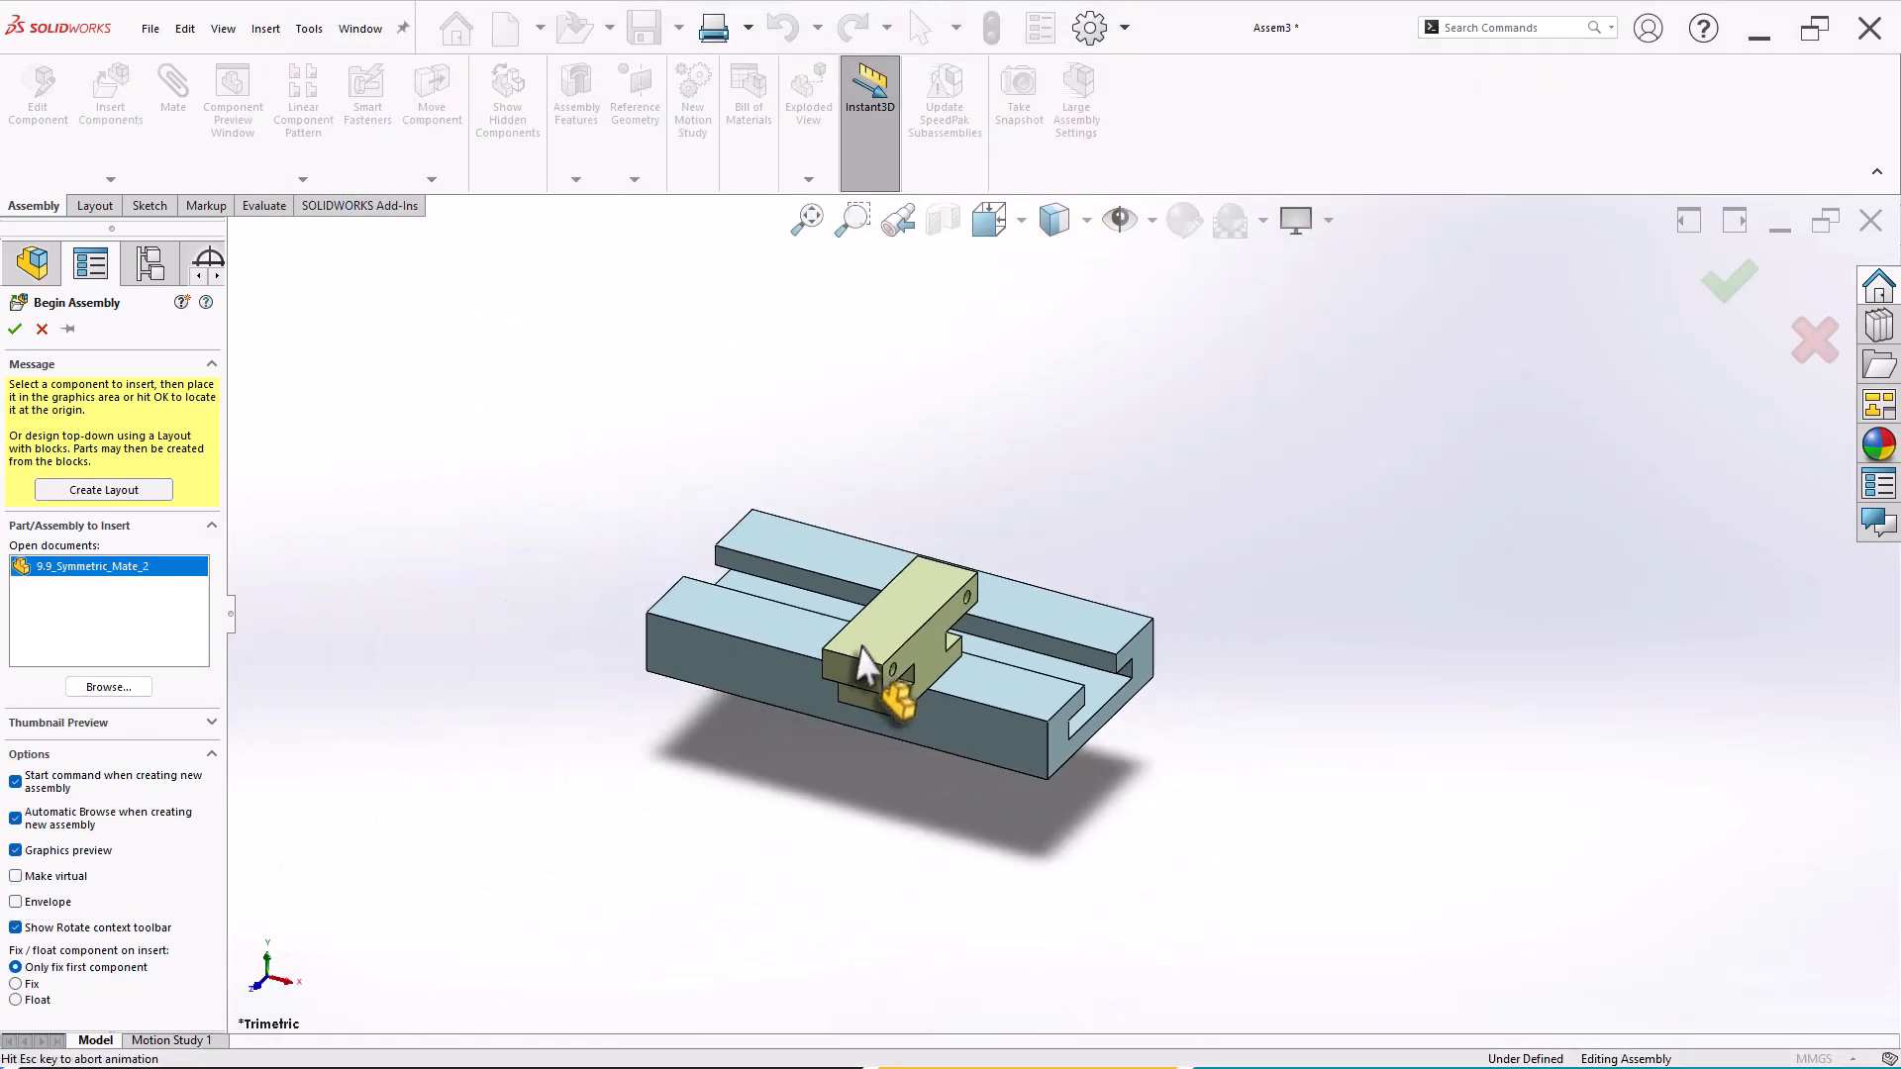
click(1145, 584)
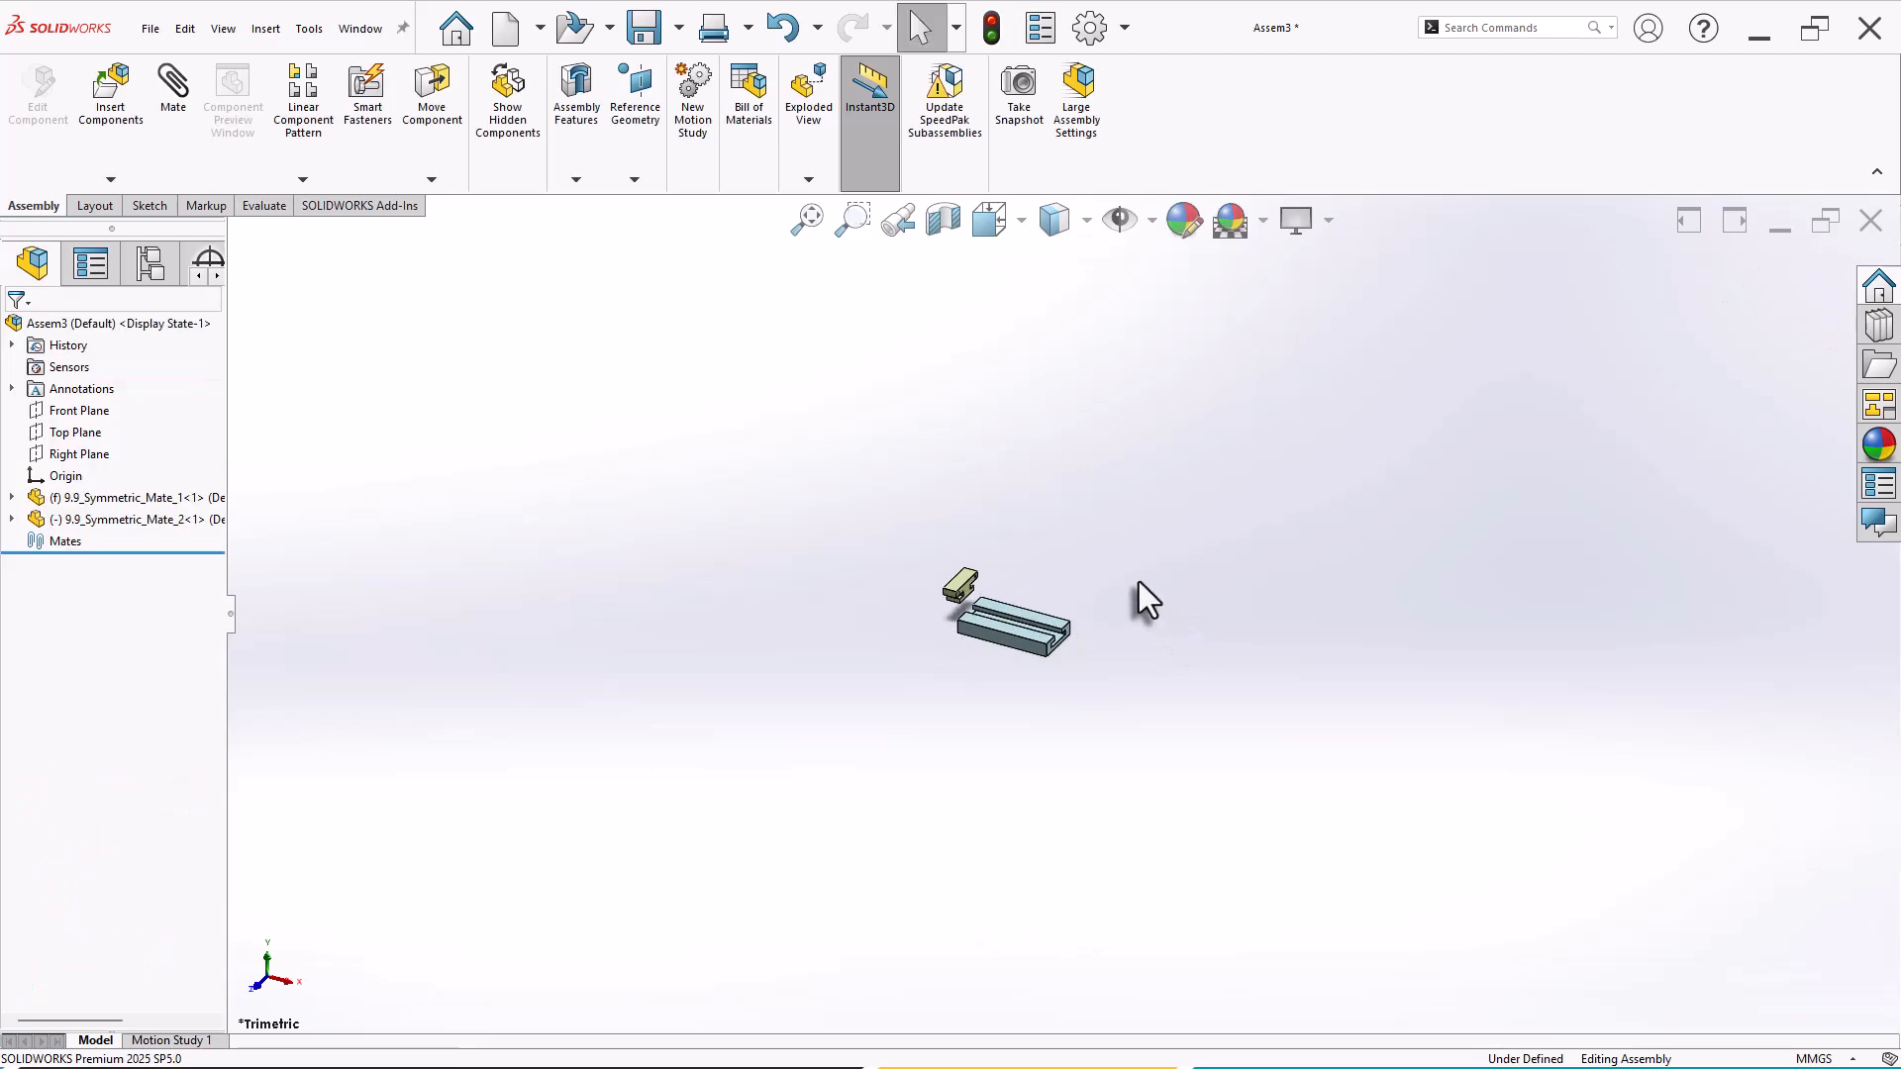
Step: Copy the 9.9_Symmetric_Mate_2 block, placing the second instance above the opposite end of the slotted base
scroll(1000, 624, down, 8)
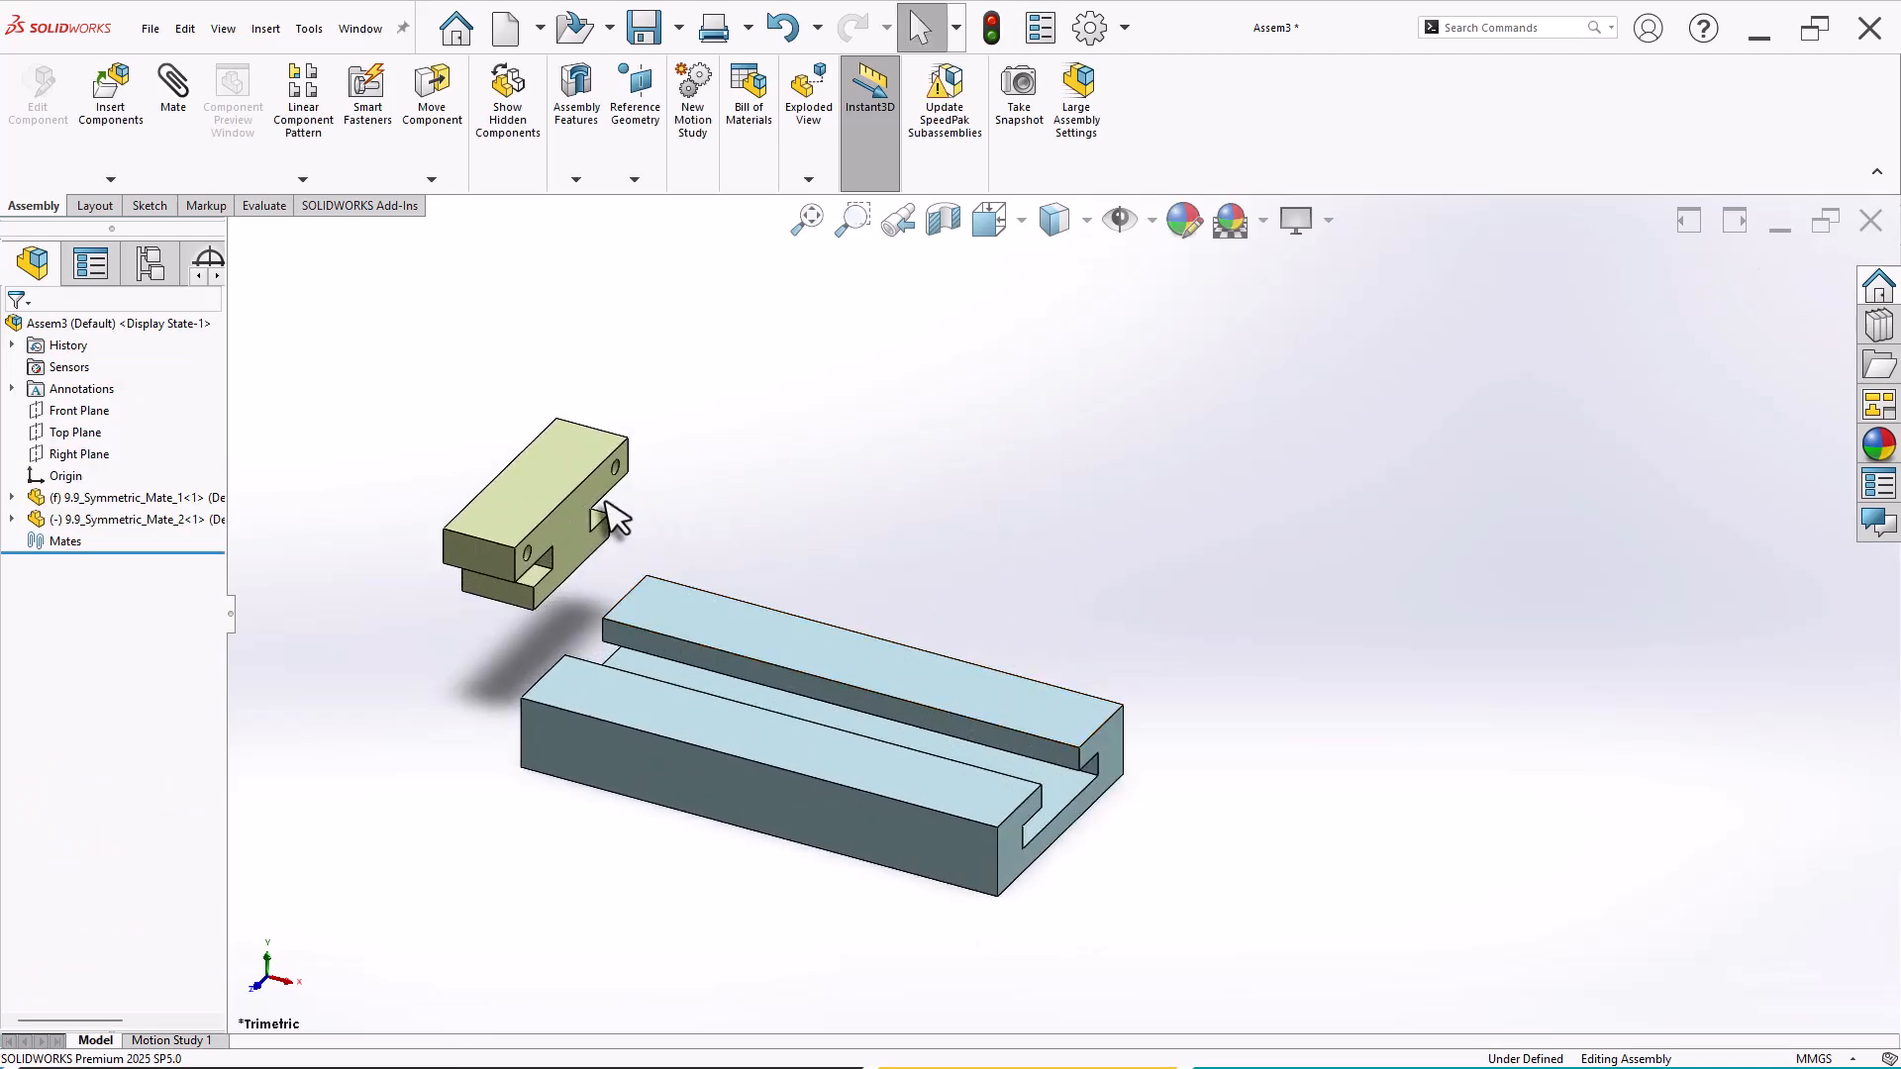
ctrl+drag(562, 469, 1055, 540)
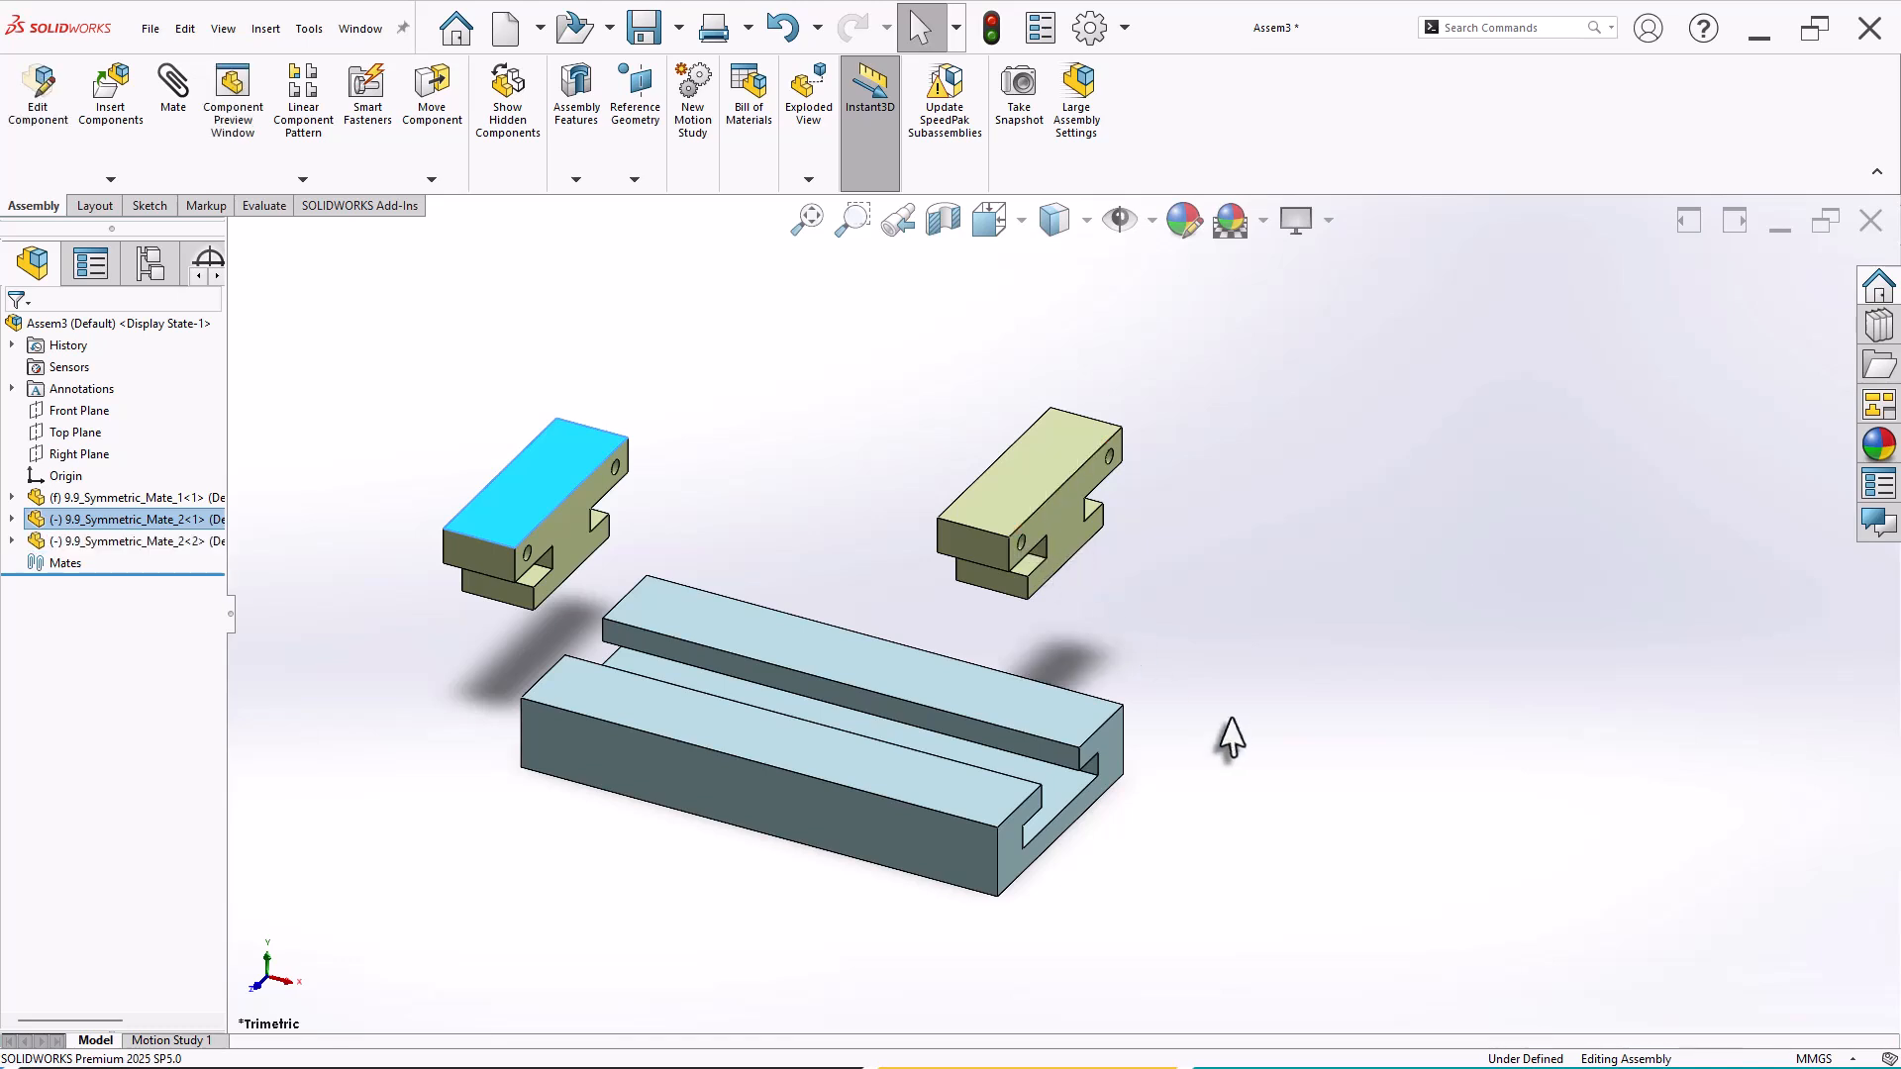
click(1138, 793)
Step: Add a coincident mate between the first block's stem side face and the inner side wall of the base's slot
middle_drag(1137, 793, 1009, 667)
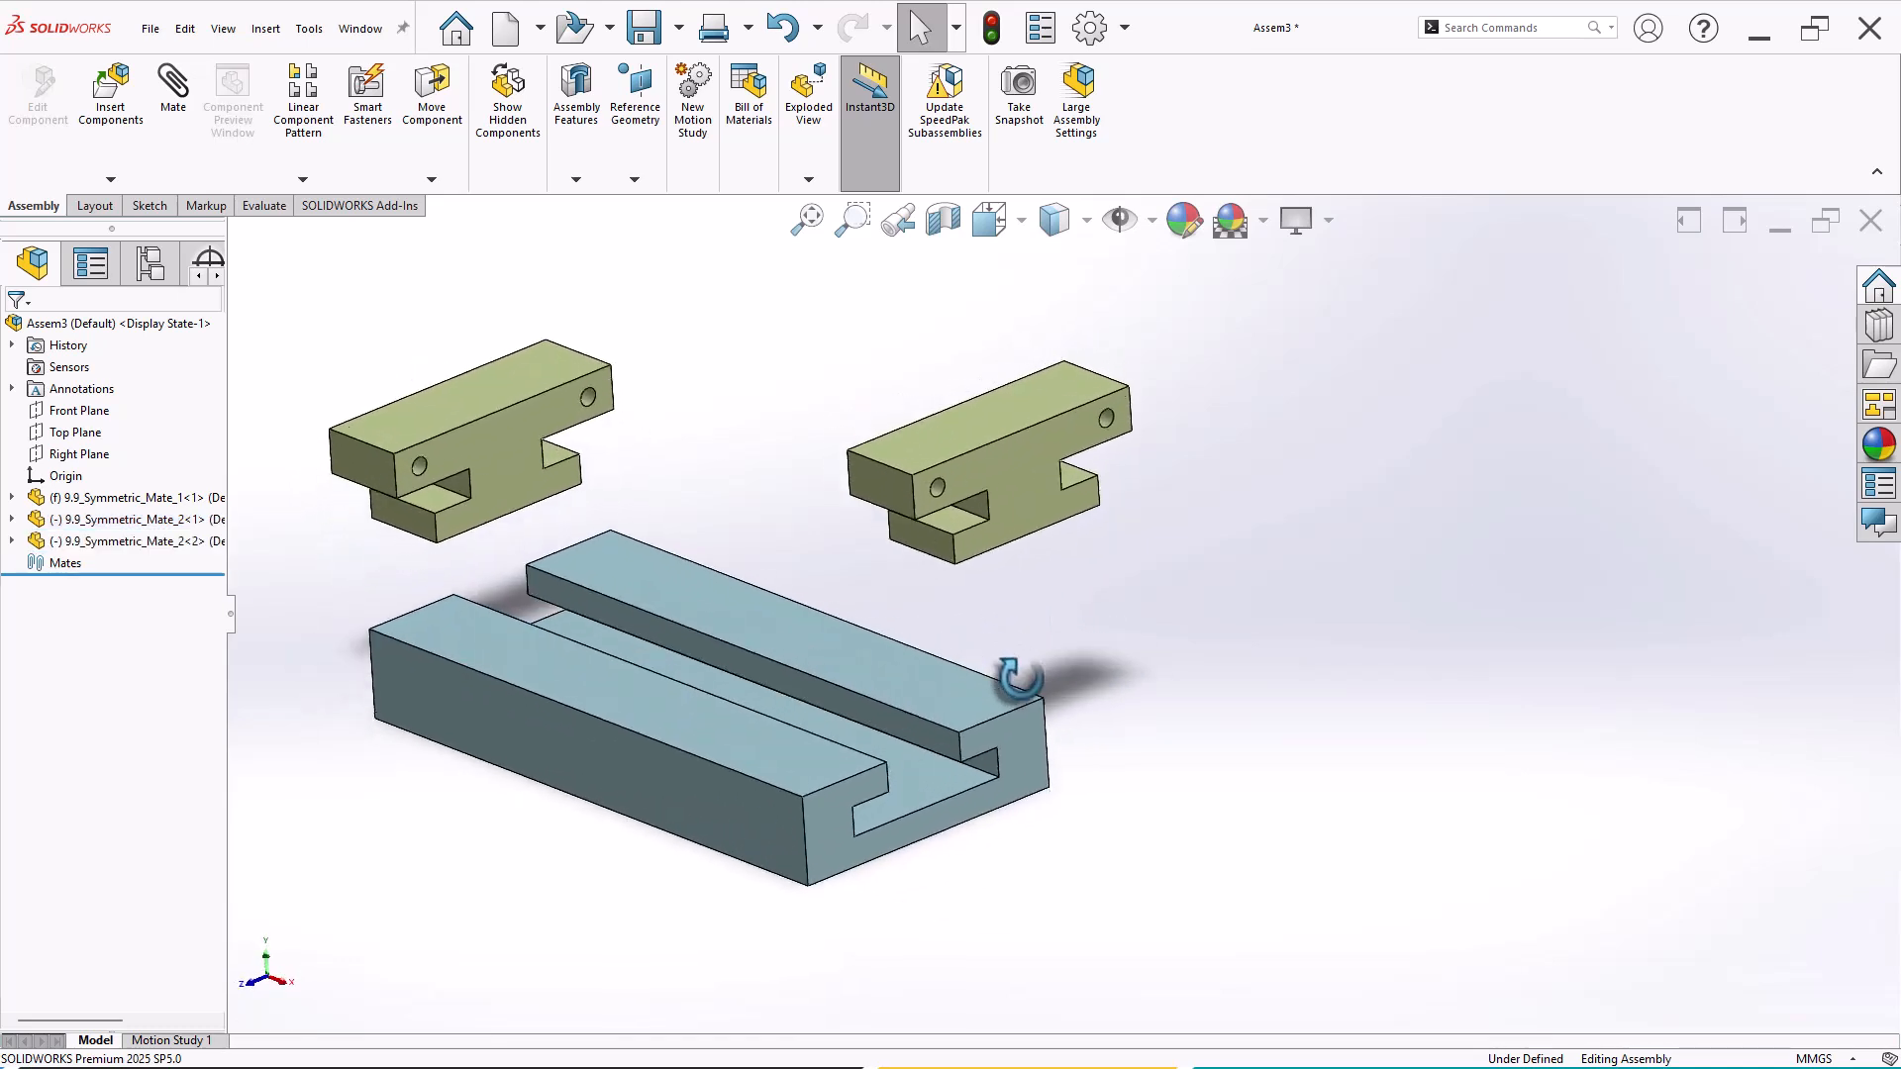
middle_drag(769, 667, 692, 496)
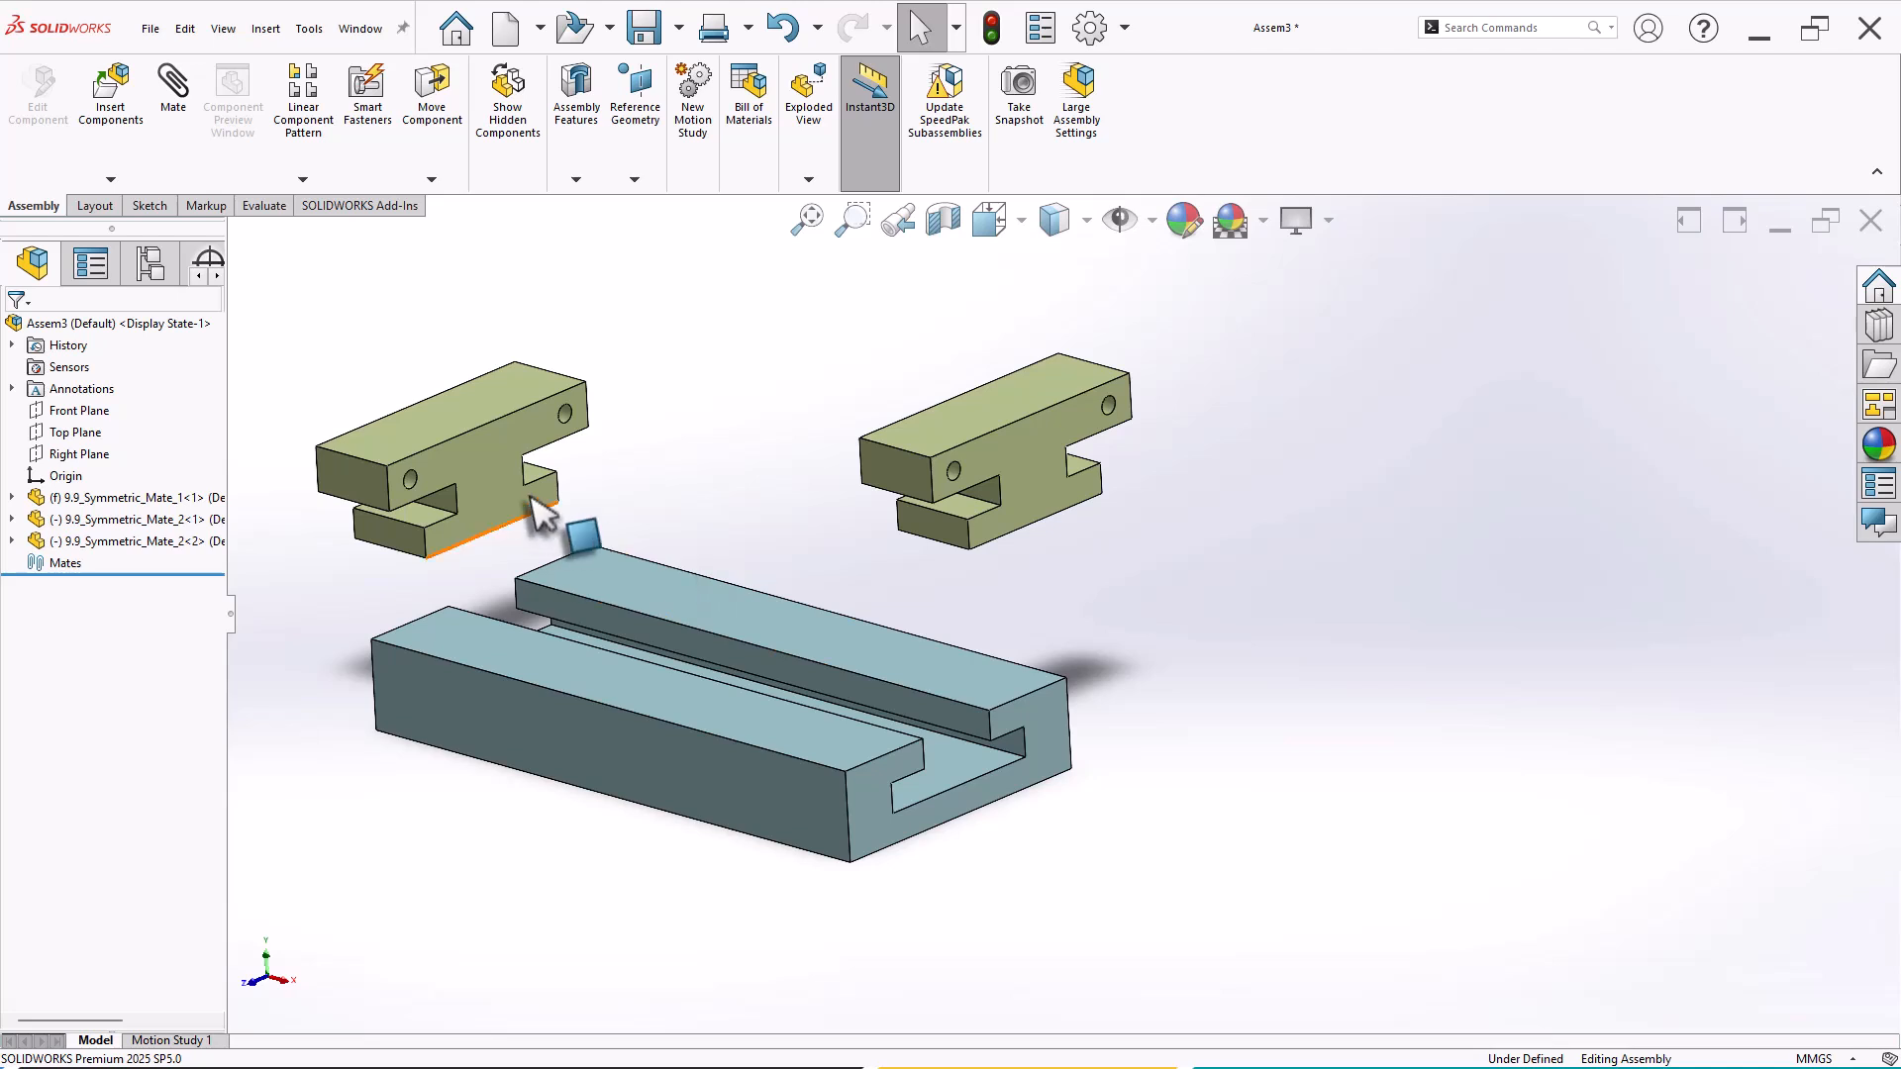
click(452, 506)
middle_drag(630, 584, 518, 692)
ctrl+click(570, 730)
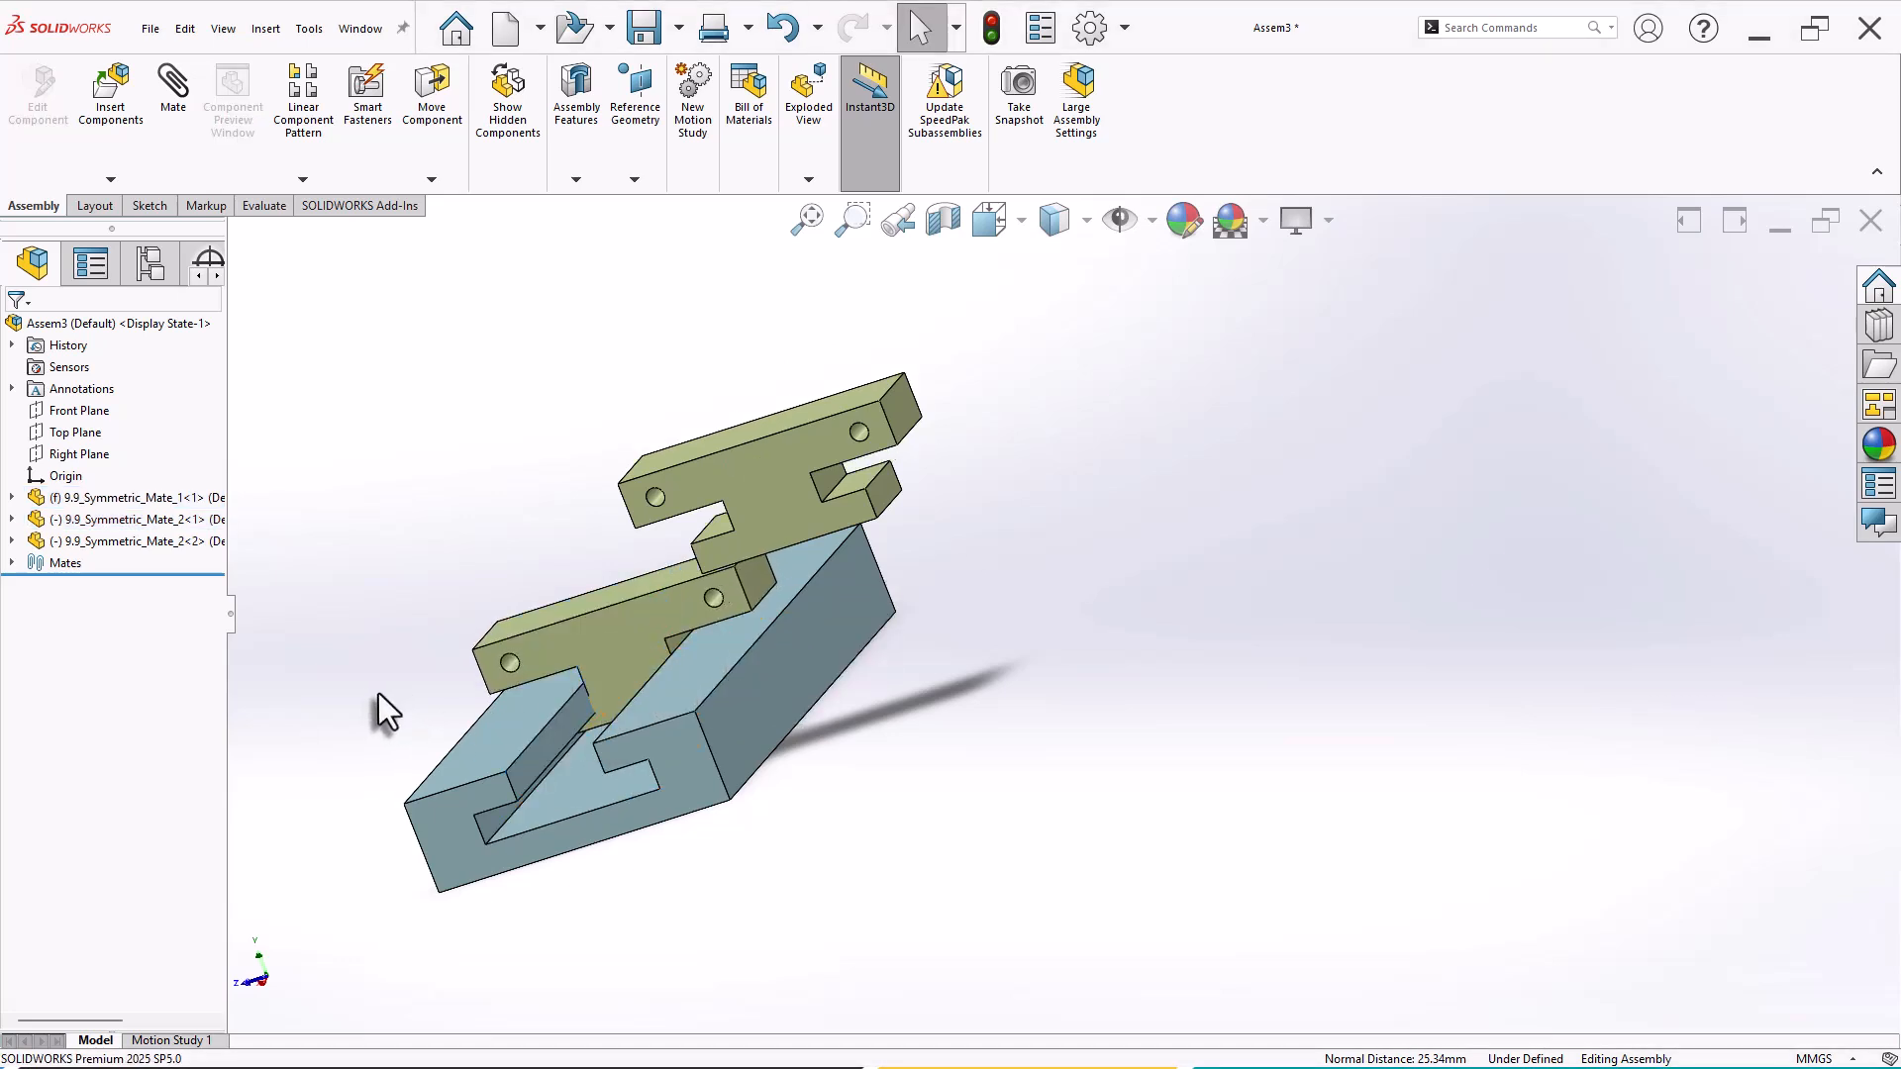
Step: Add a coincident mate between the underside of the first block's upper bar and the base's top face
middle_drag(378, 694, 586, 622)
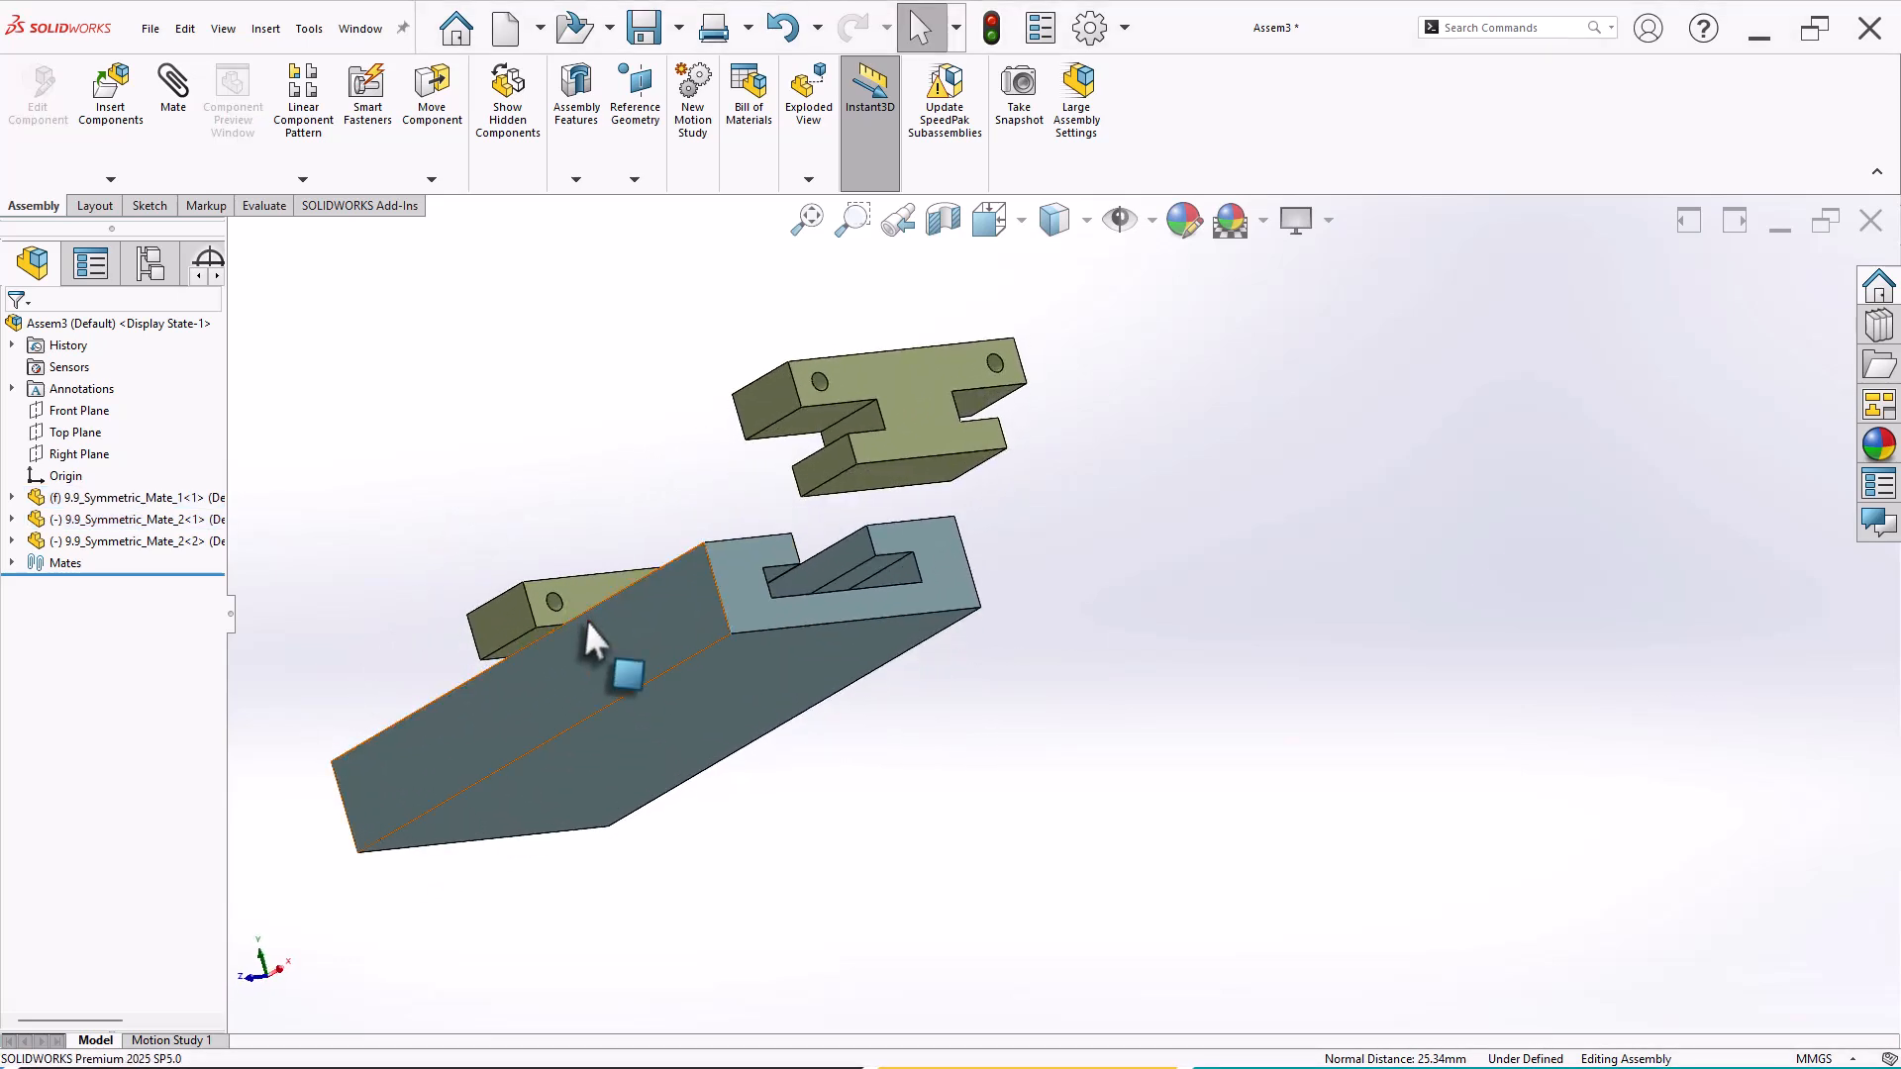
scroll(590, 633, down, 5)
click(606, 661)
ctrl+click(501, 594)
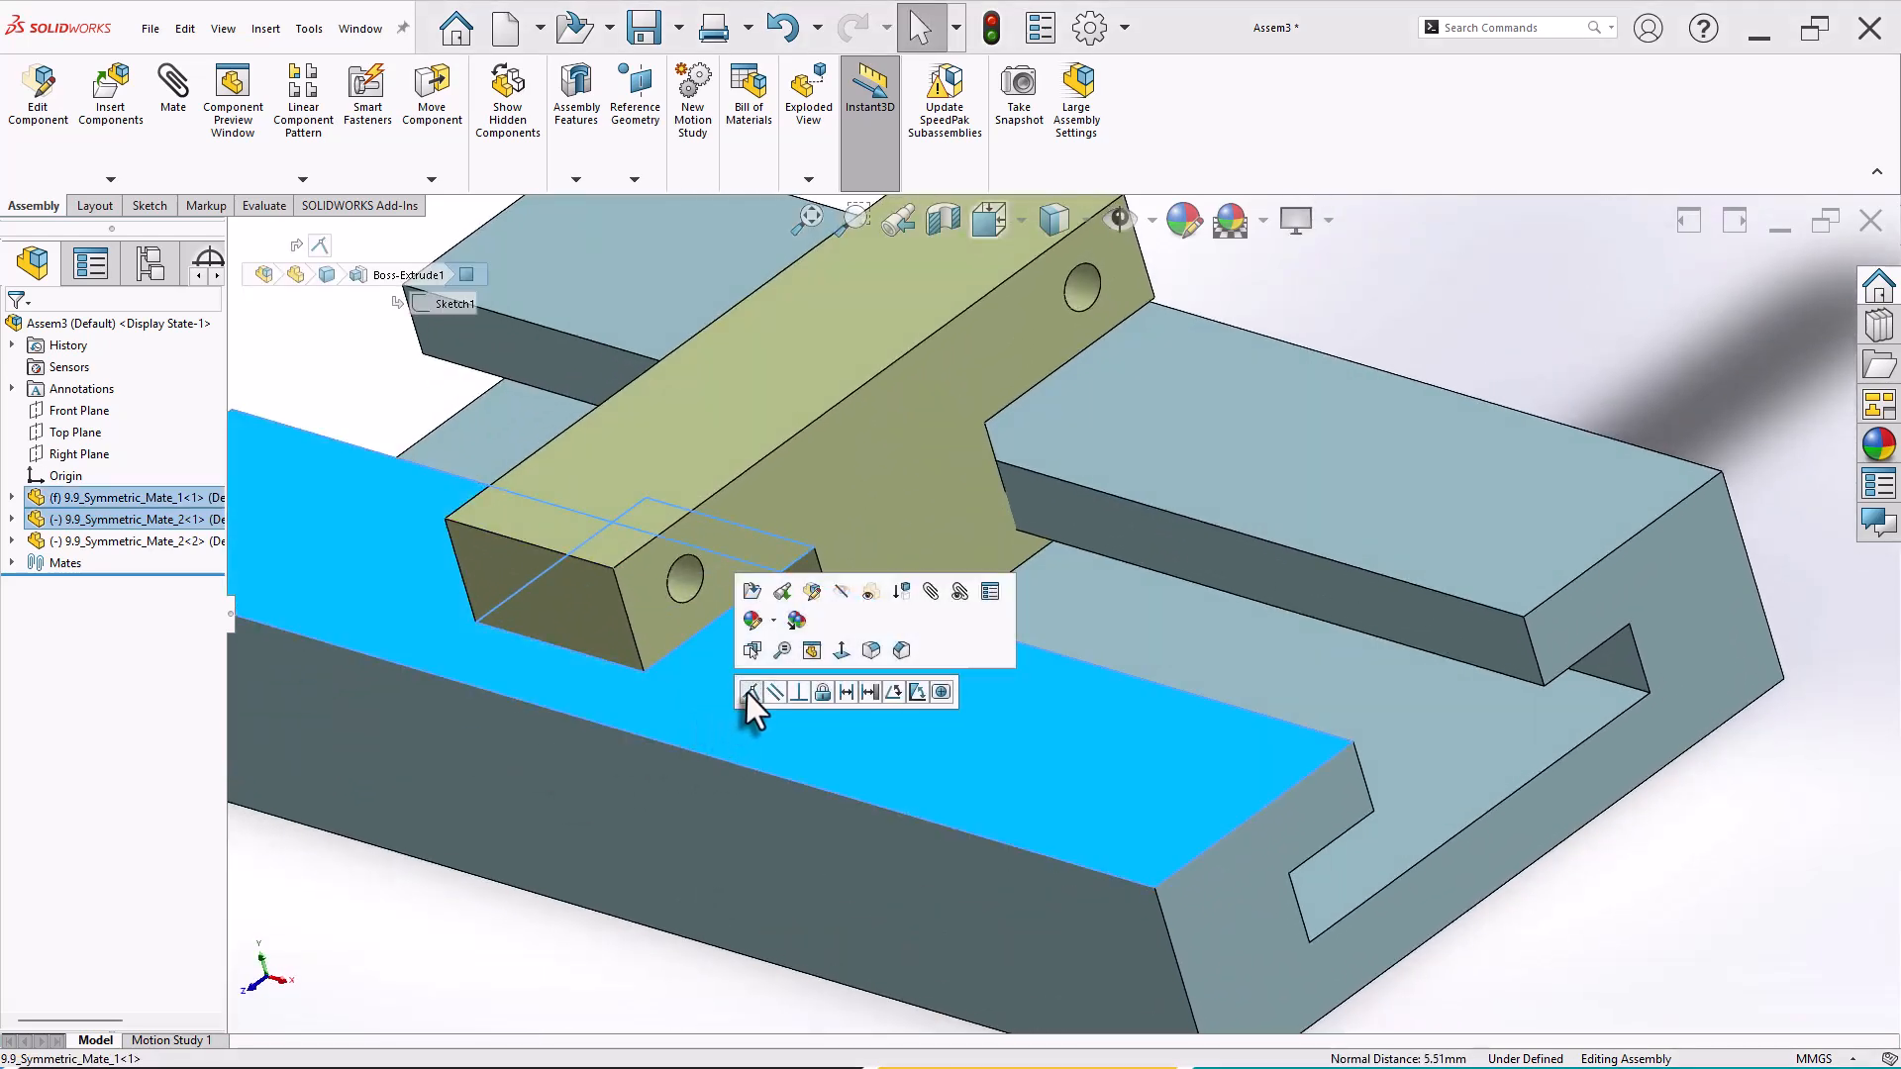
click(747, 692)
Step: Slide the first block along the base's slot to the end away from the second block
scroll(1069, 705, up, 2)
middle_drag(1081, 681, 972, 557)
scroll(992, 426, up, 1)
scroll(994, 407, down, 2)
drag(974, 443, 452, 382)
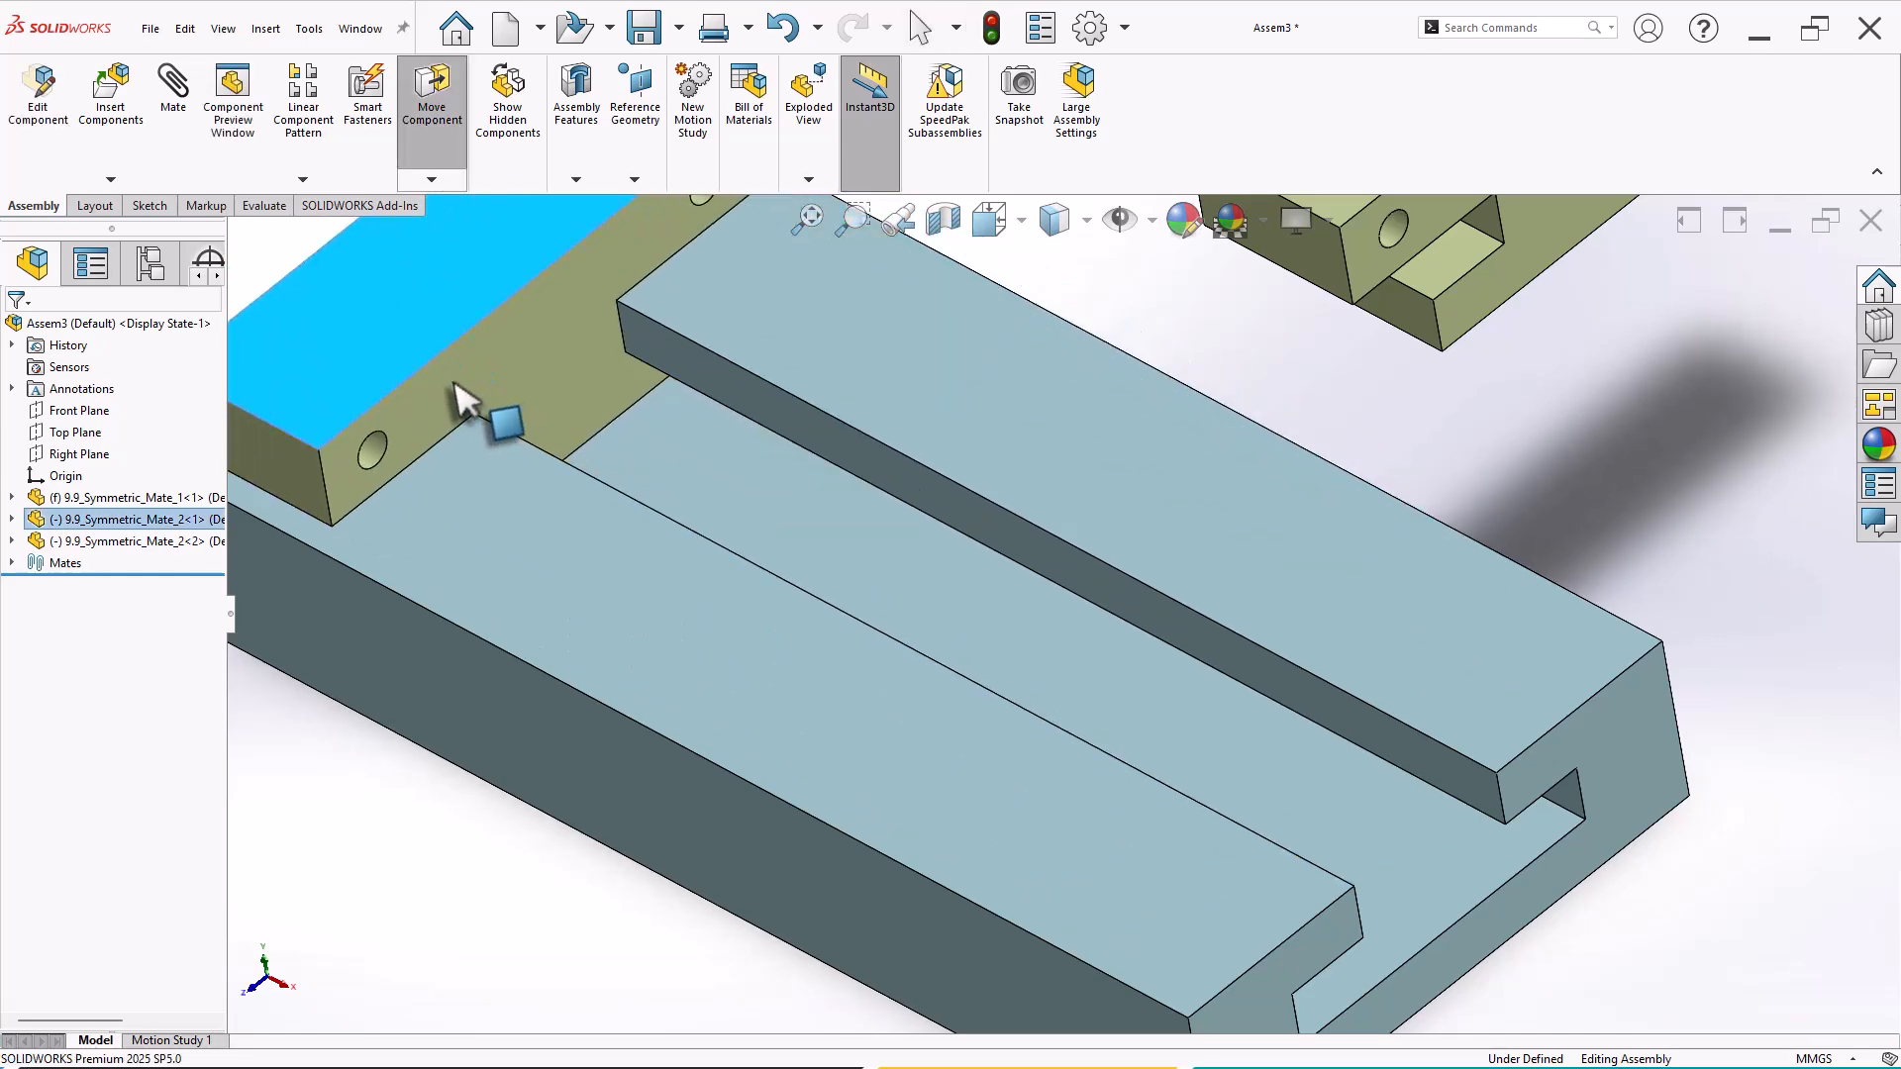
scroll(1182, 639, up, 4)
click(1334, 548)
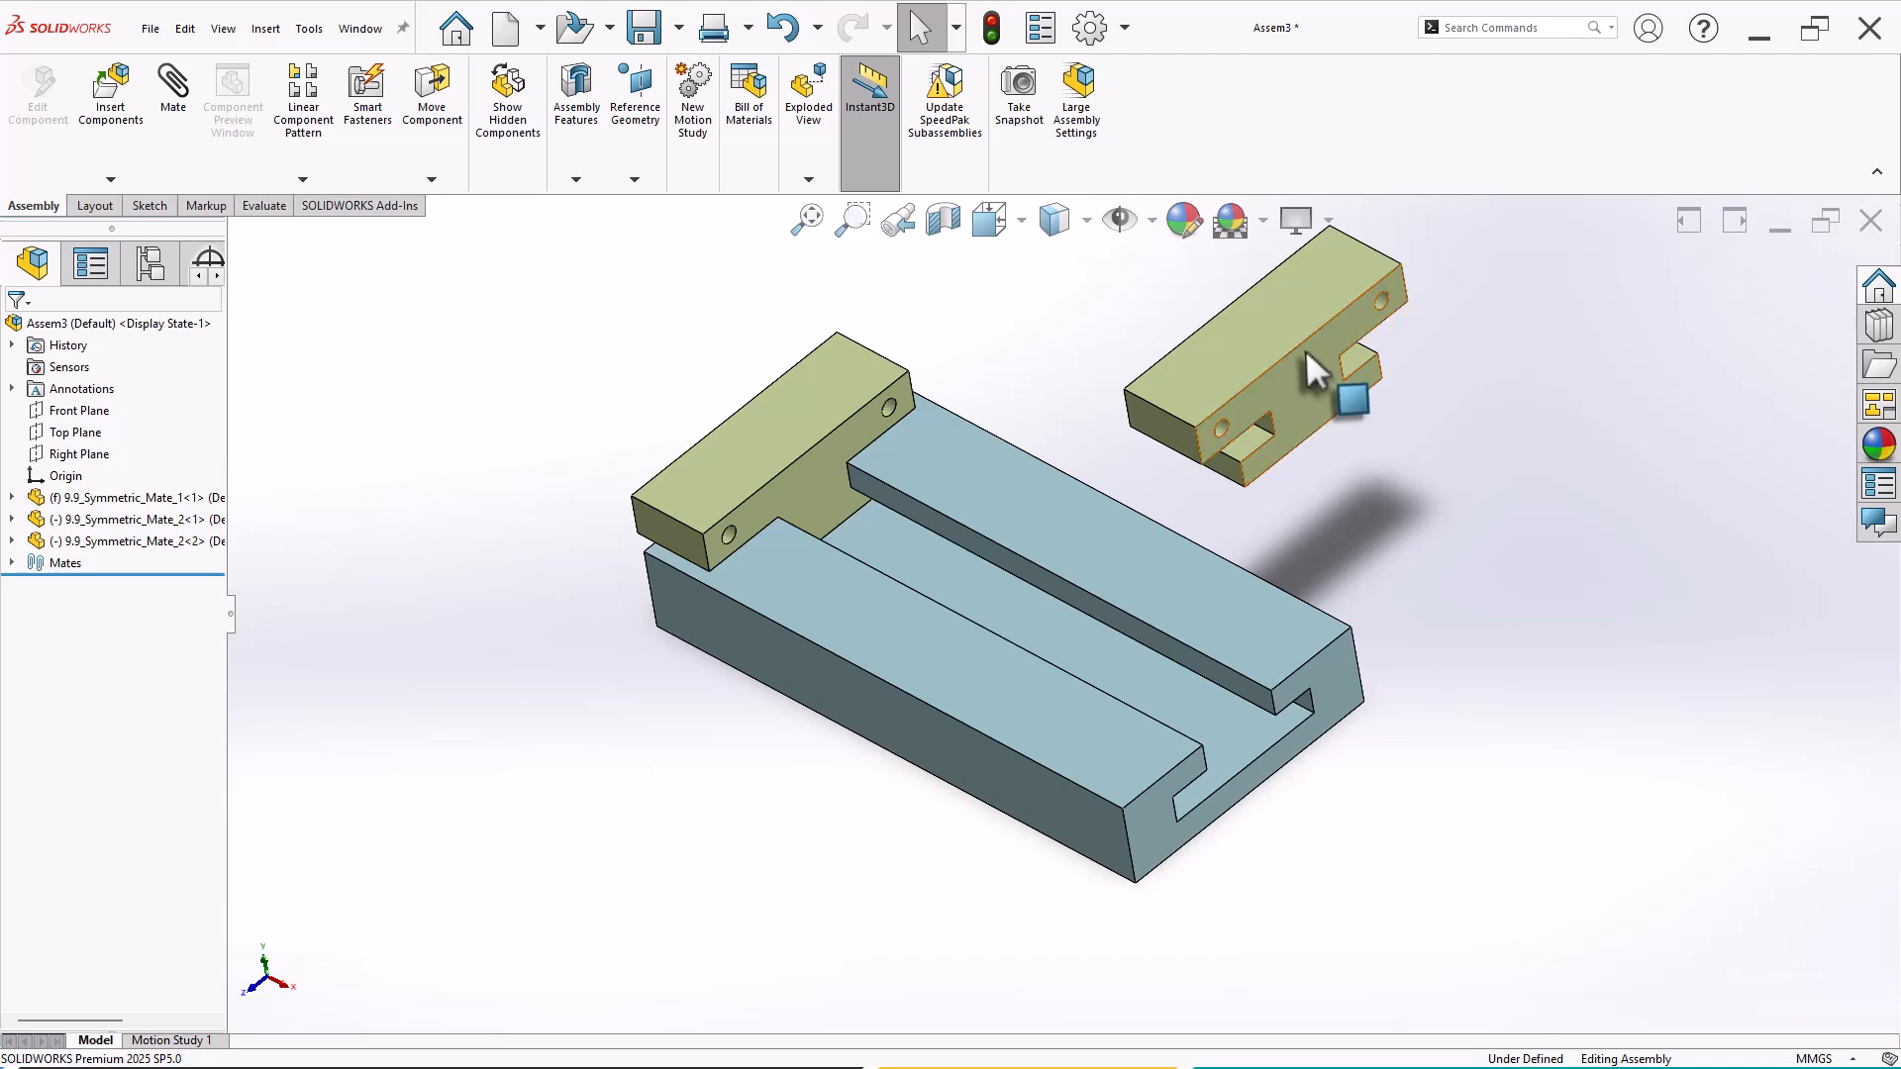
Step: Add a coincident mate between the second block's stem side face and the slot's inner side wall
scroll(1305, 349, down, 2)
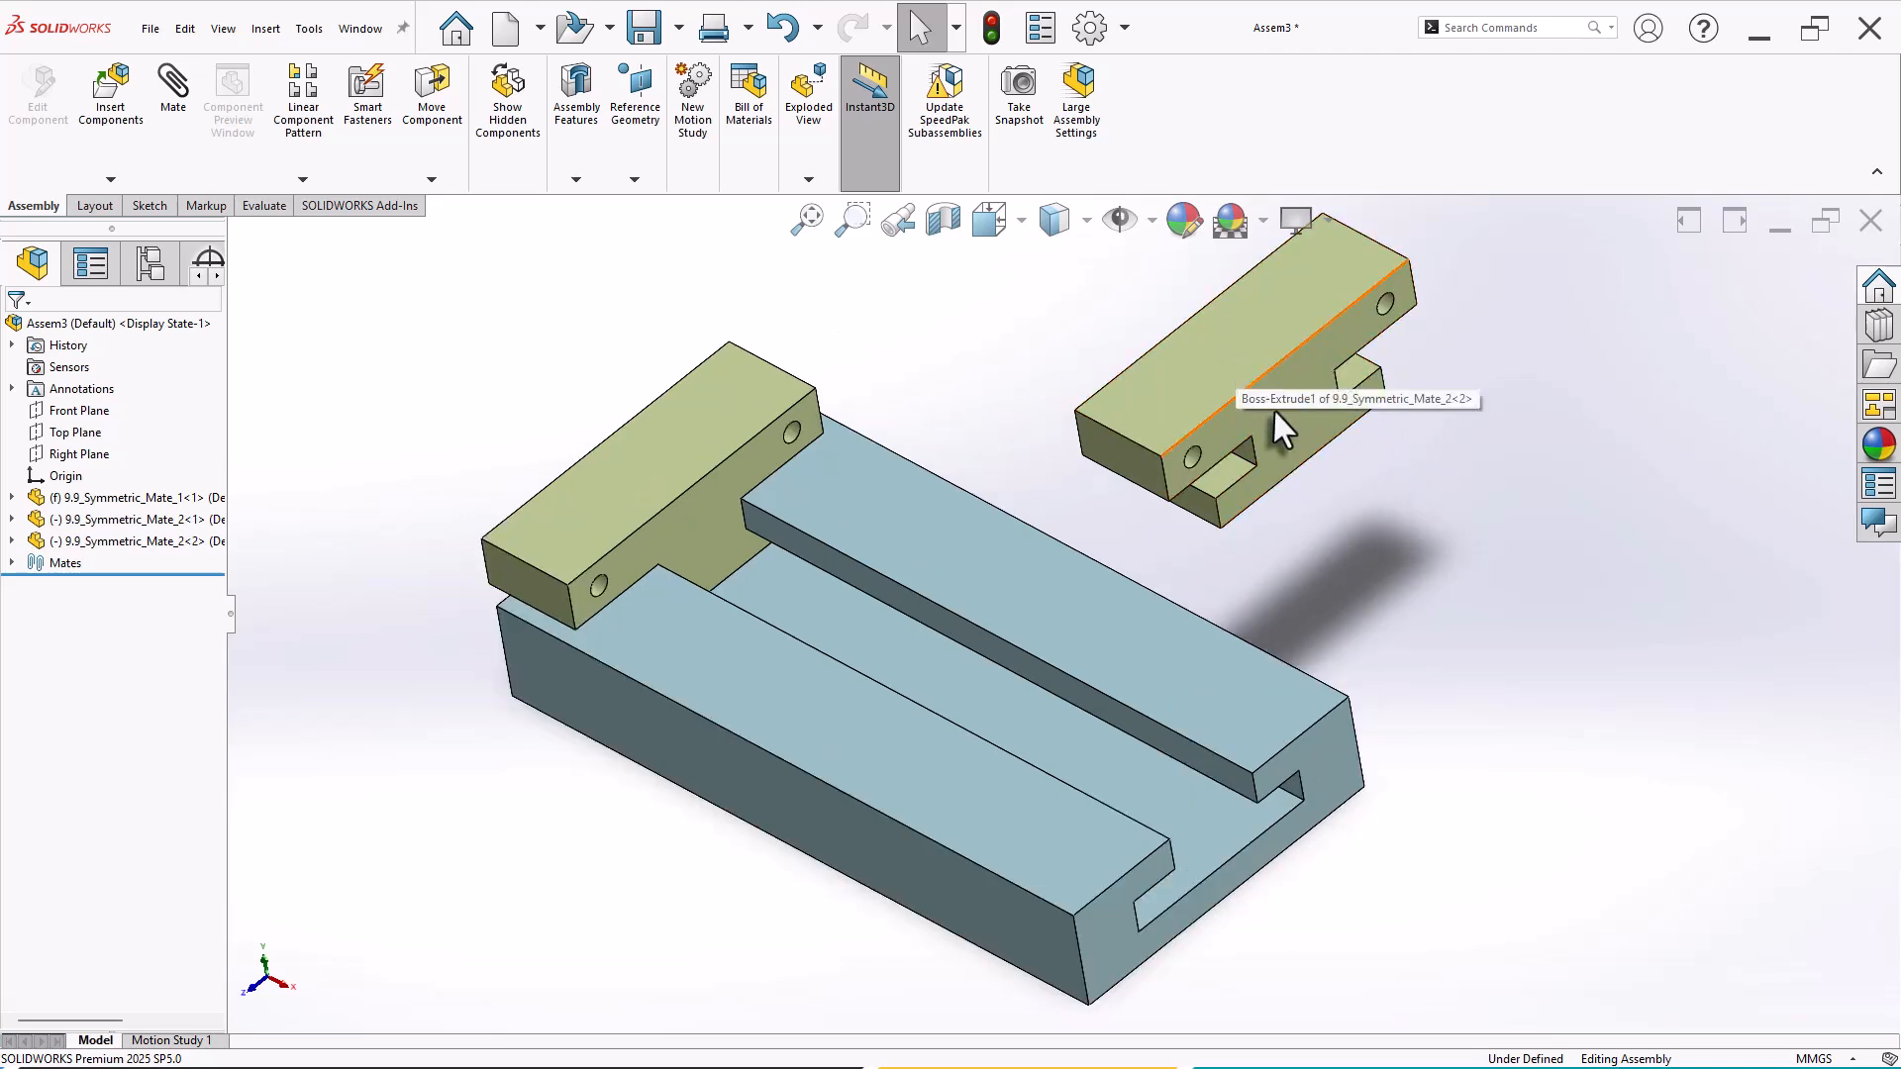
middle_drag(1351, 543, 1171, 671)
click(1248, 450)
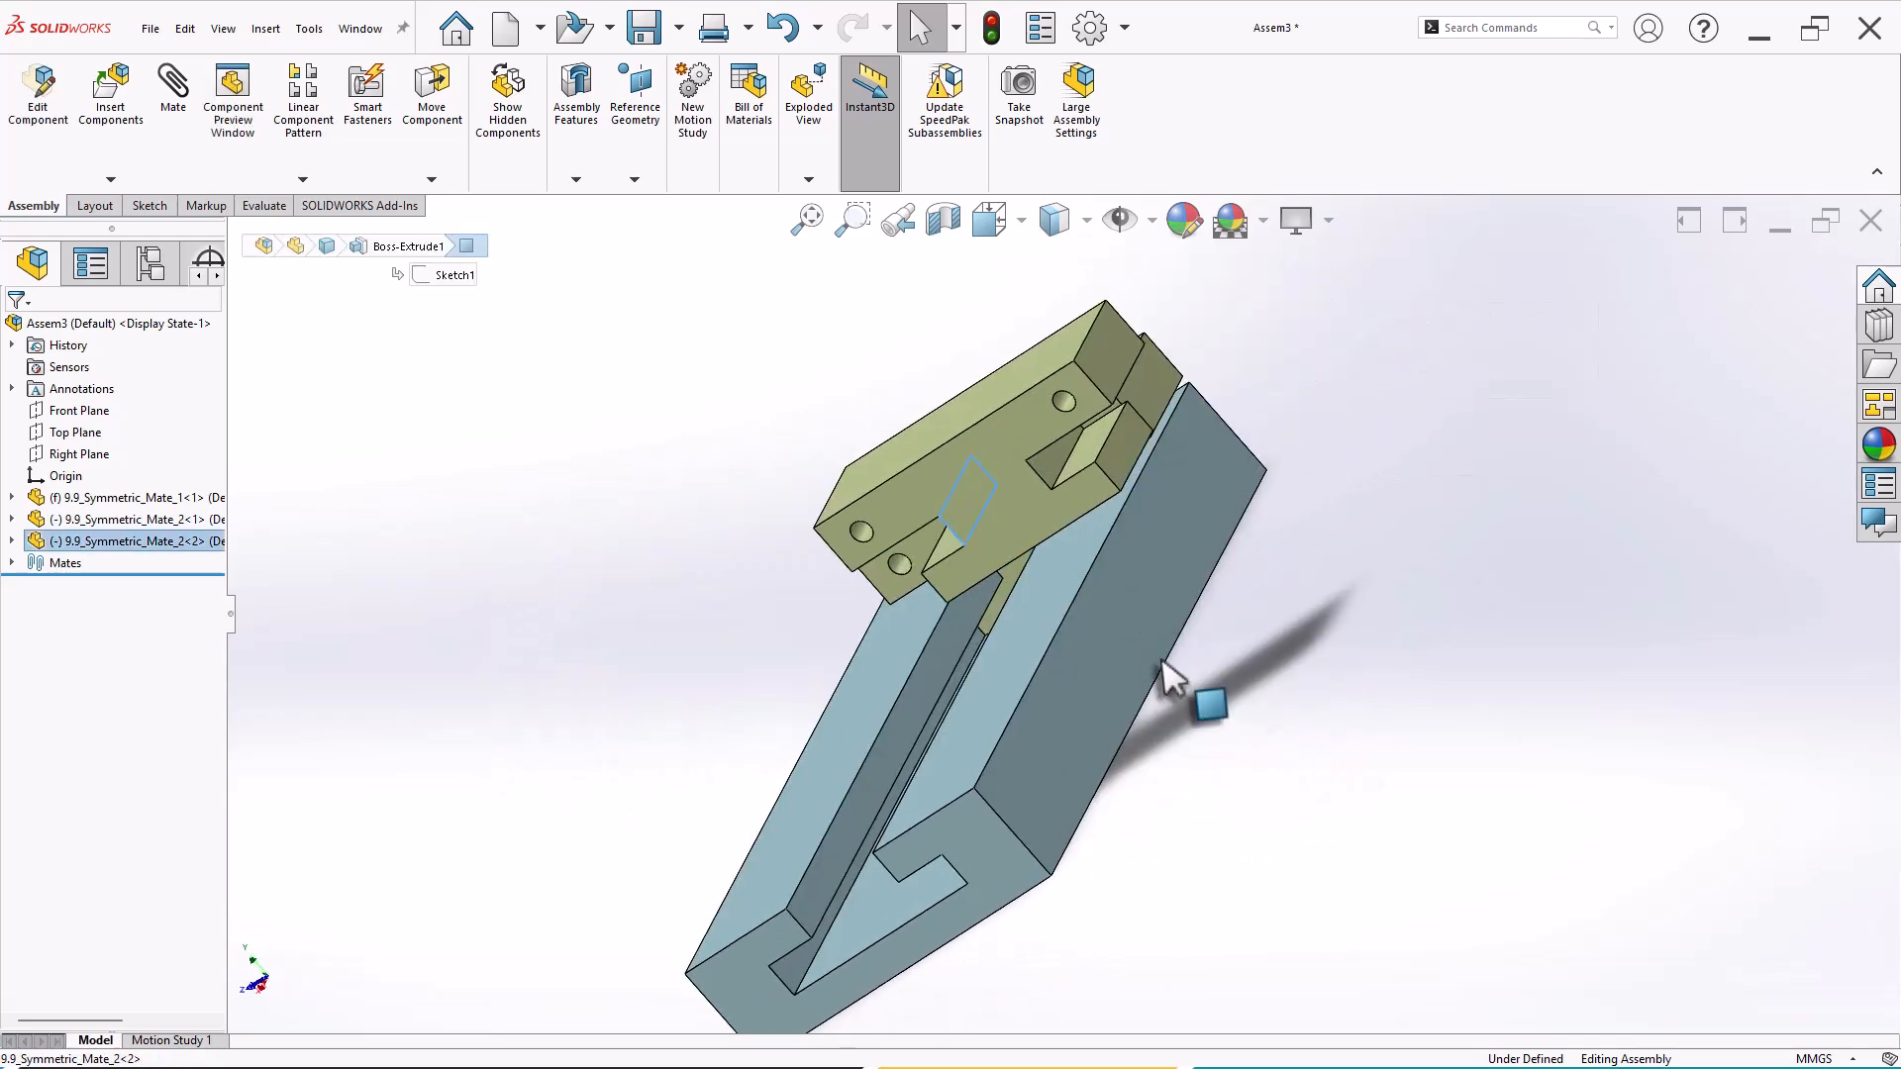
ctrl+click(847, 841)
click(907, 827)
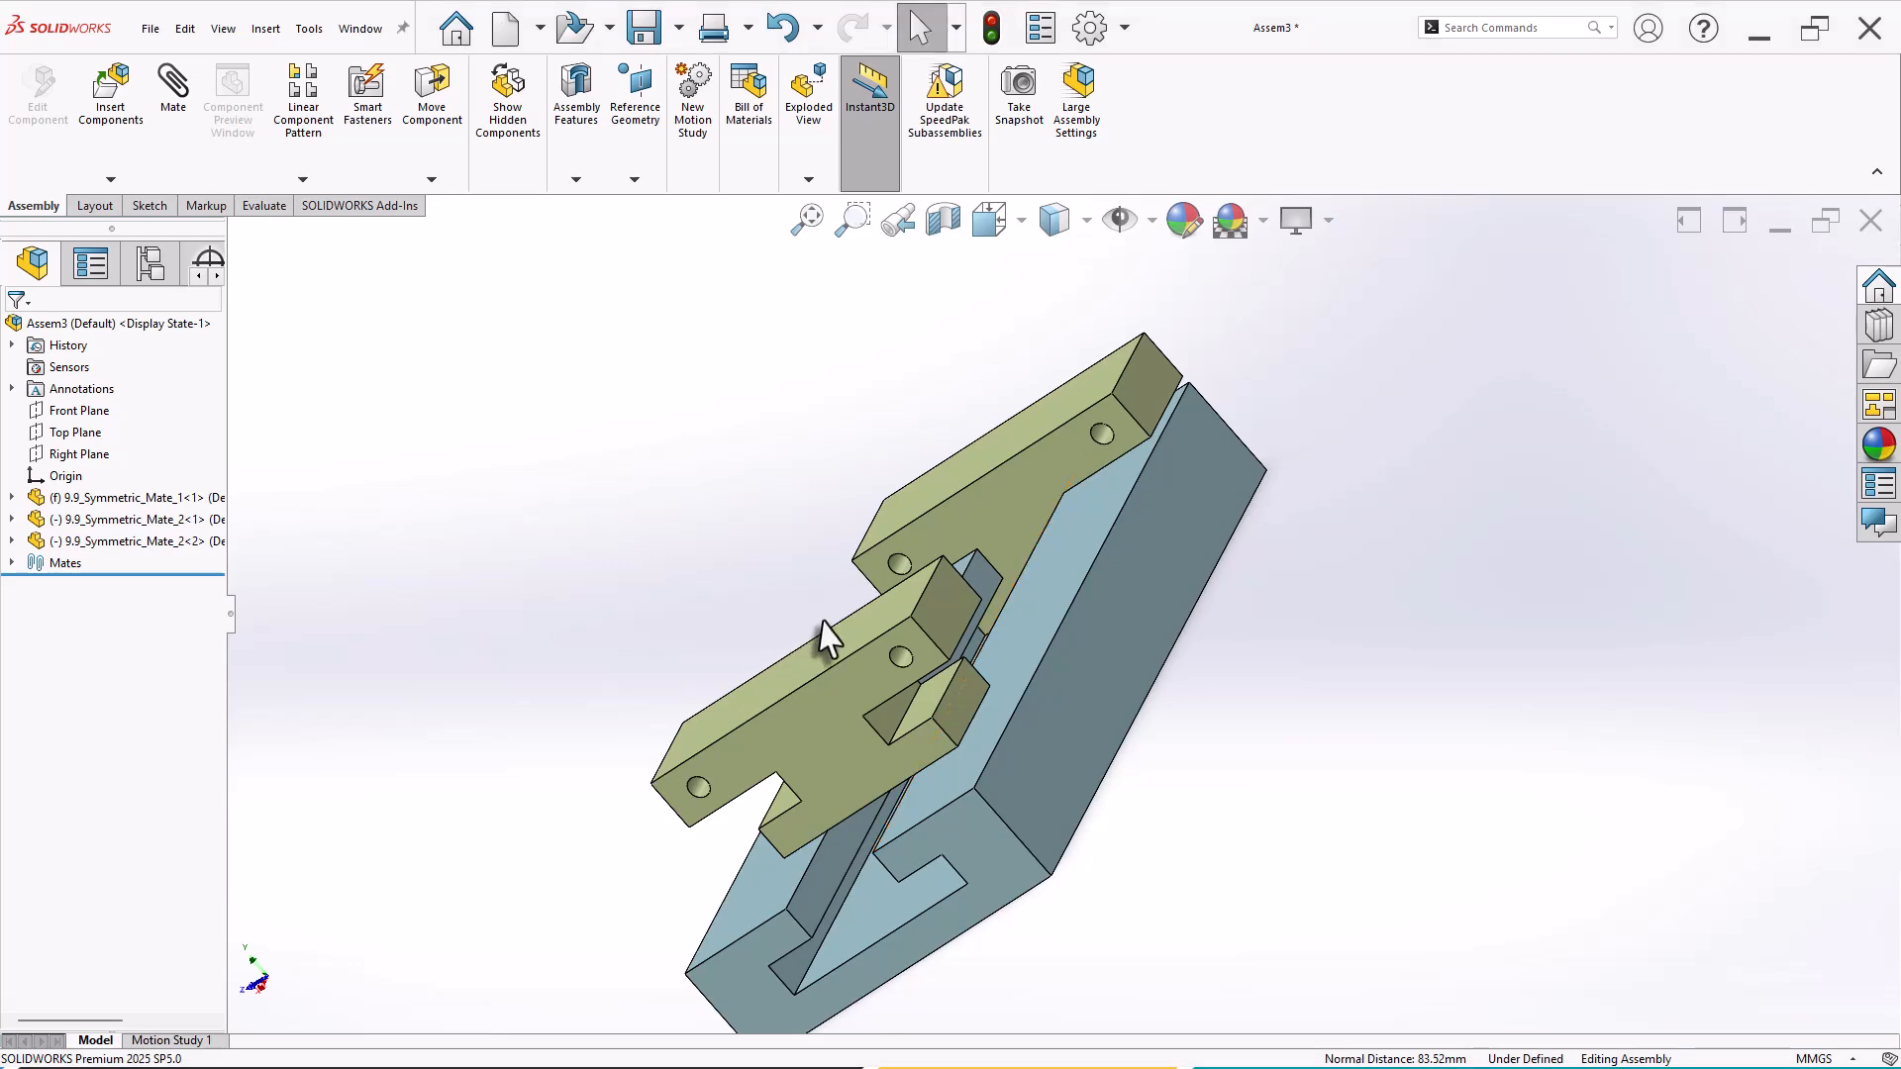
Step: Add a coincident mate between the underside of the second block's upper bar and the base's top face
middle_drag(768, 608, 877, 299)
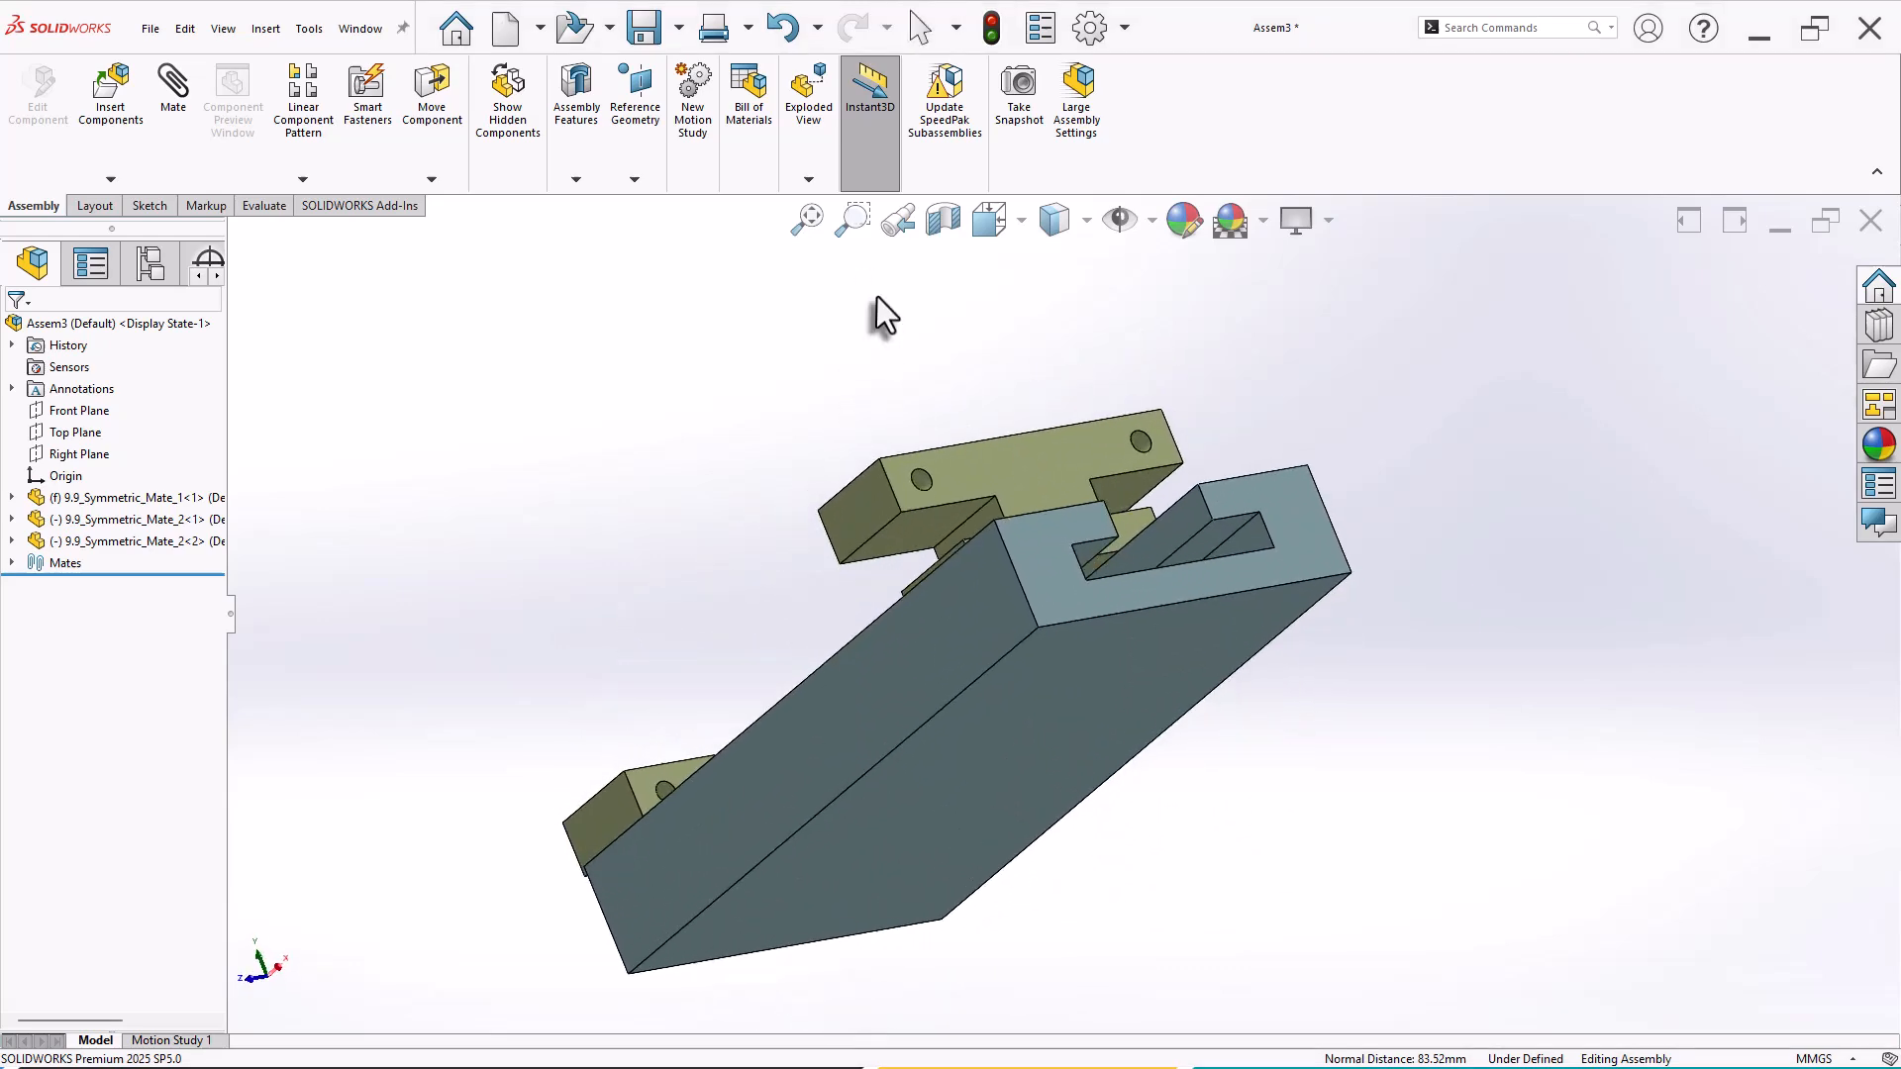
click(924, 527)
middle_drag(755, 411, 877, 778)
ctrl+click(879, 778)
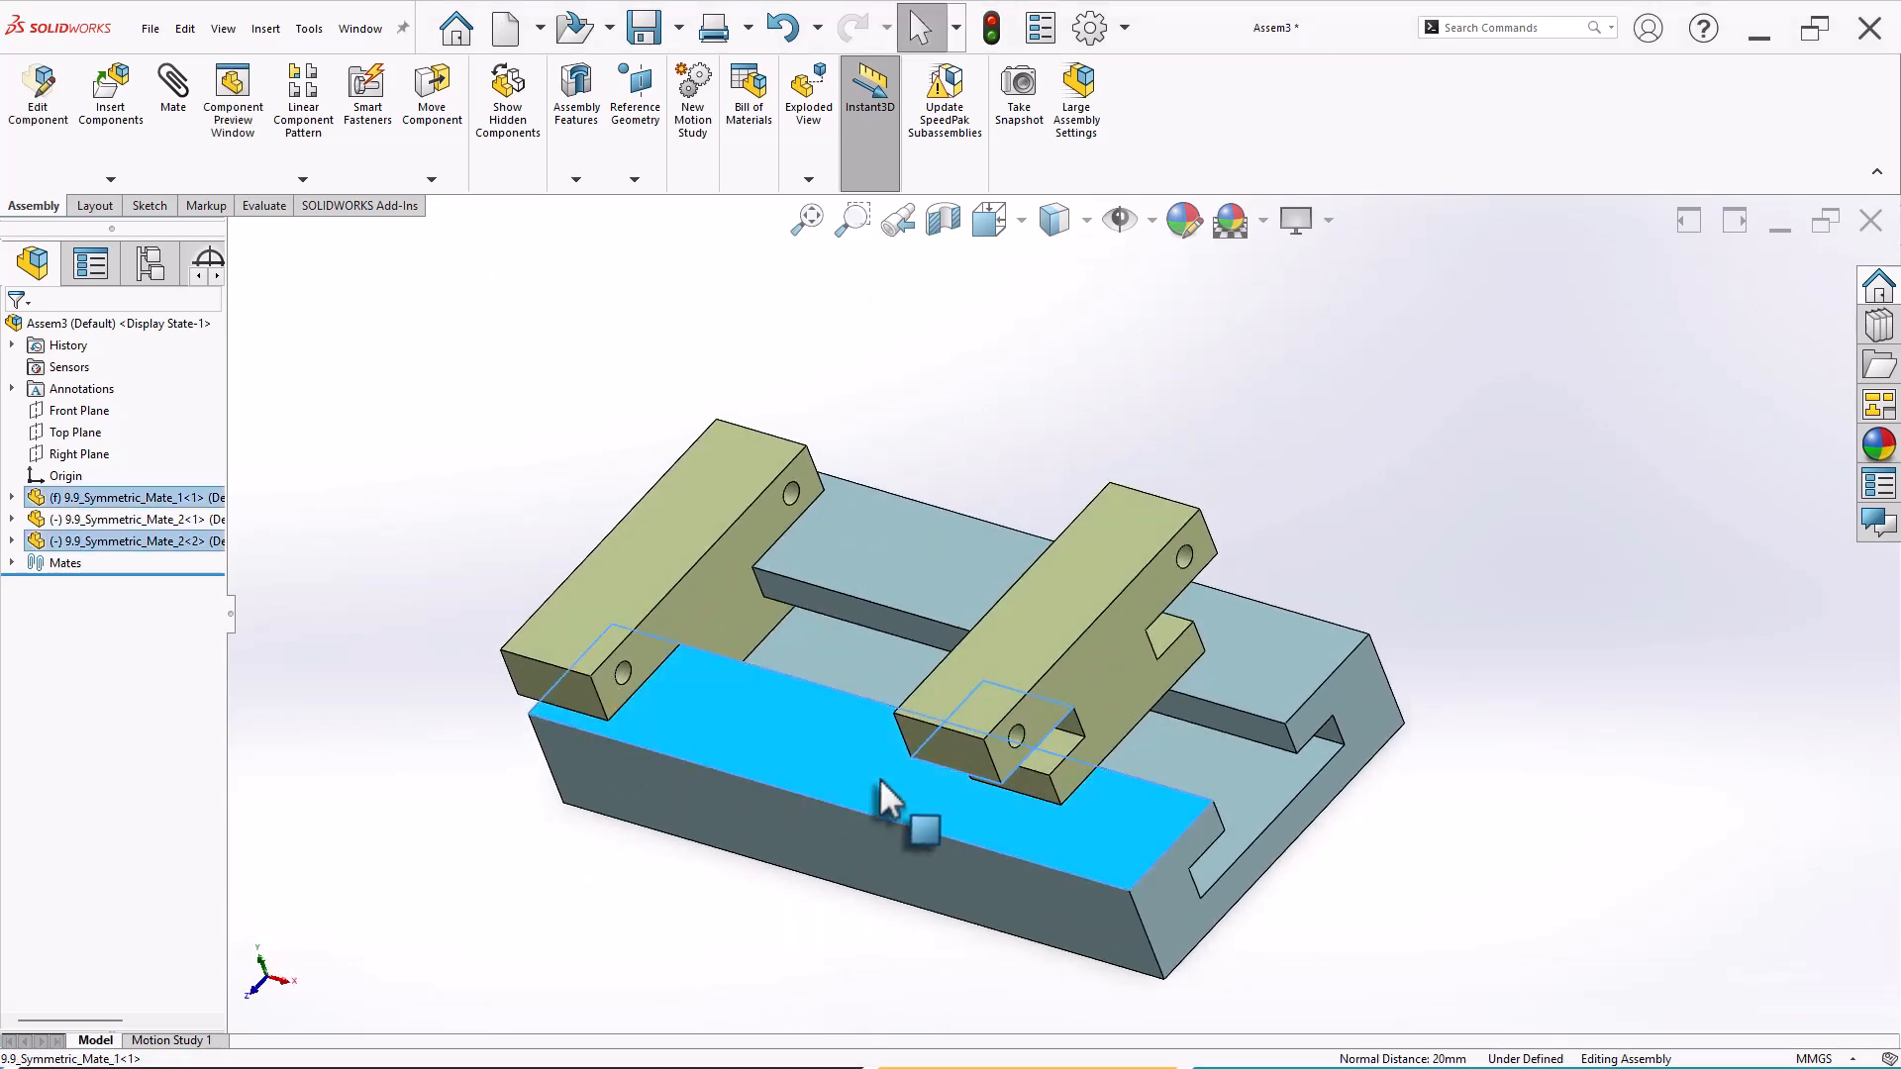
click(936, 764)
key(Escape)
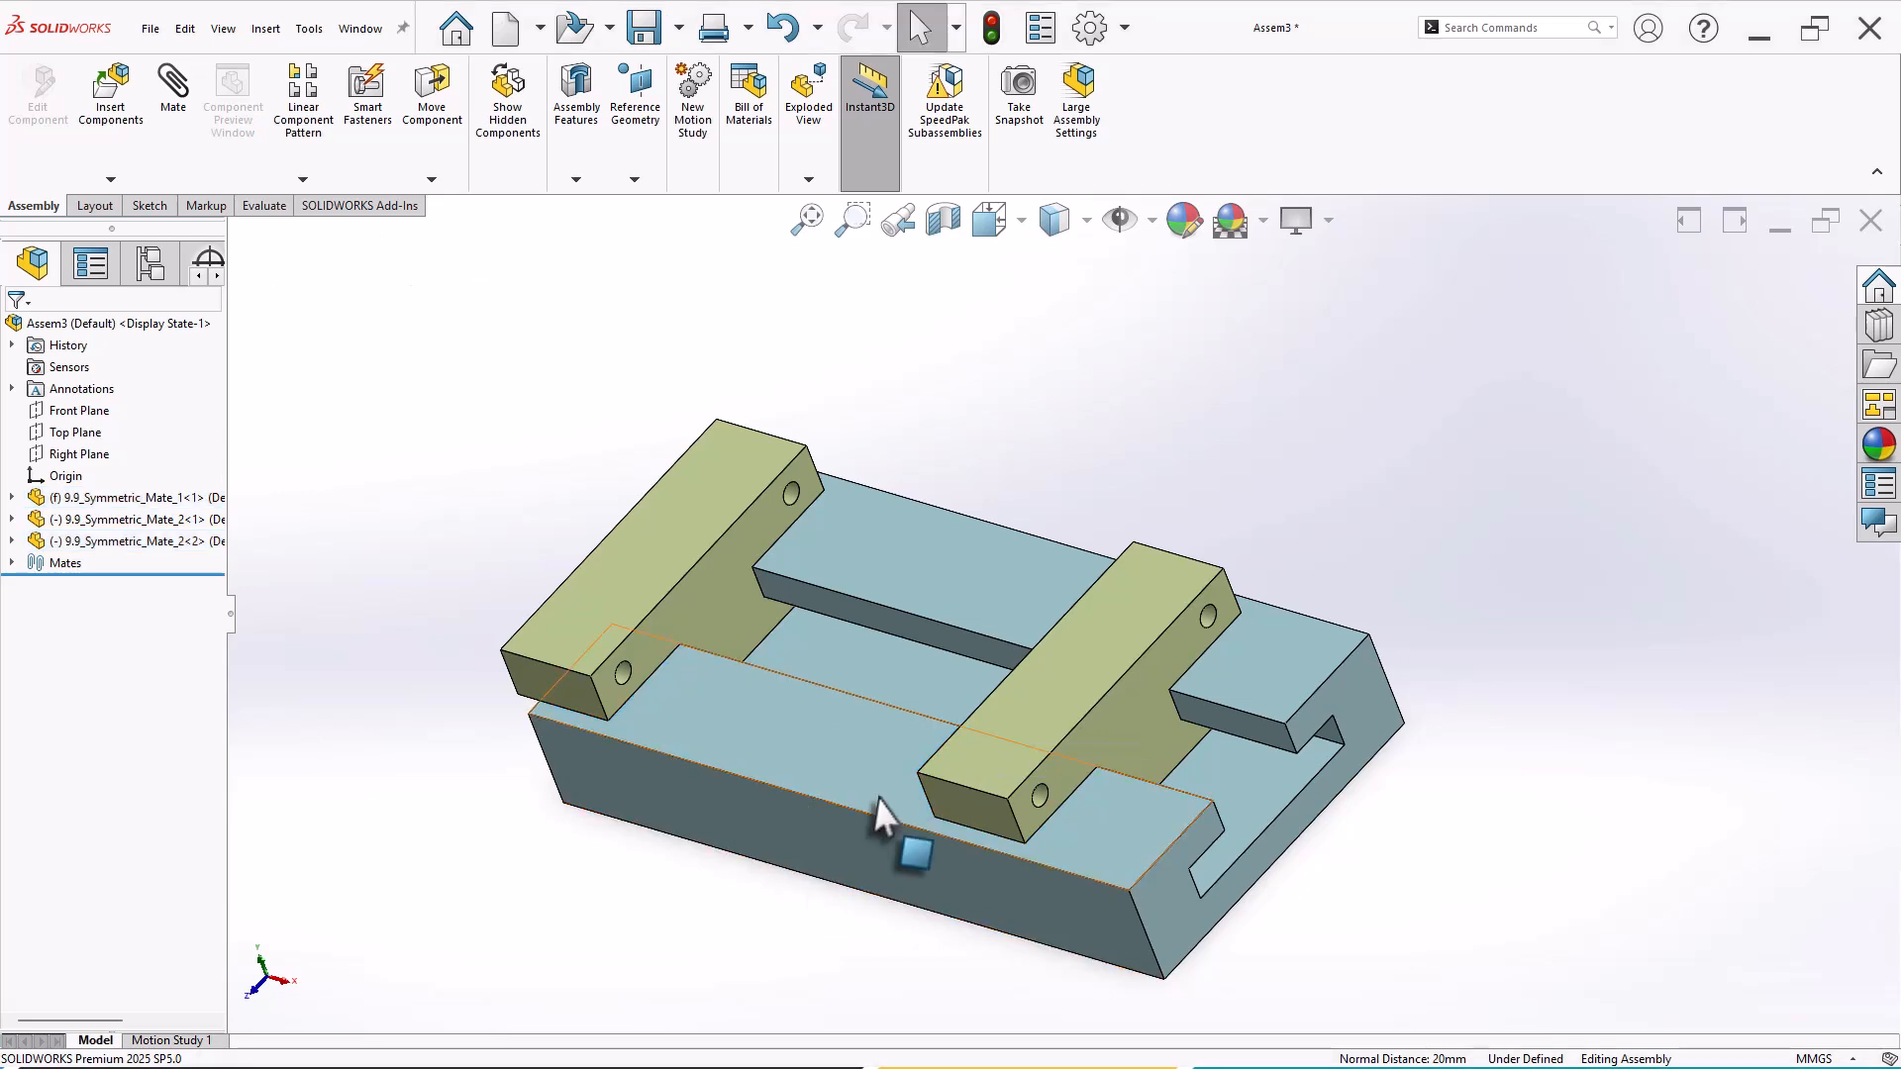
Step: Slide both blocks along the base's slot, leaving the first near one end and the second overhanging the other
scroll(884, 790, up, 3)
scroll(998, 669, down, 2)
drag(1097, 646, 1082, 693)
mouse_move(785, 552)
mouse_down()
mouse_move(858, 590)
mouse_move(797, 562)
mouse_up()
drag(1064, 648, 1126, 678)
drag(802, 544, 836, 609)
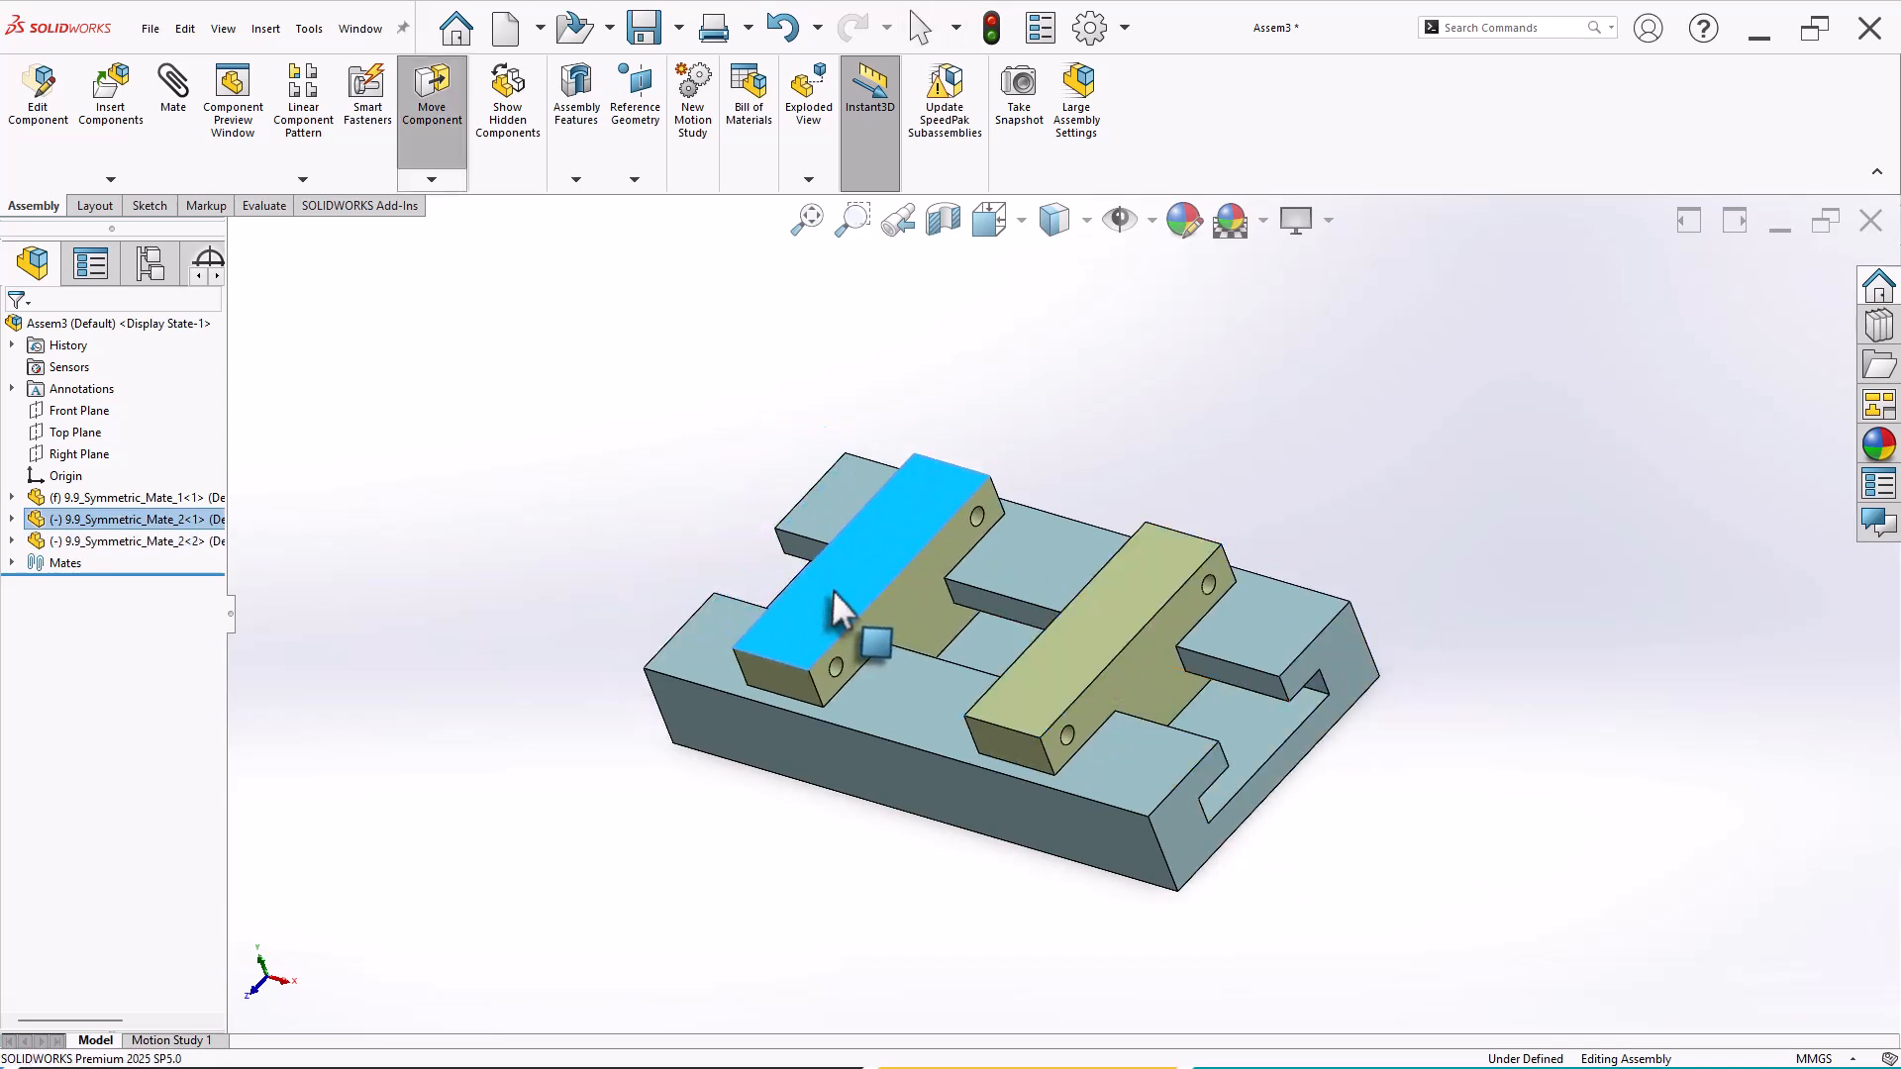
drag(1097, 649, 1239, 699)
click(1201, 477)
scroll(1468, 683, down, 1)
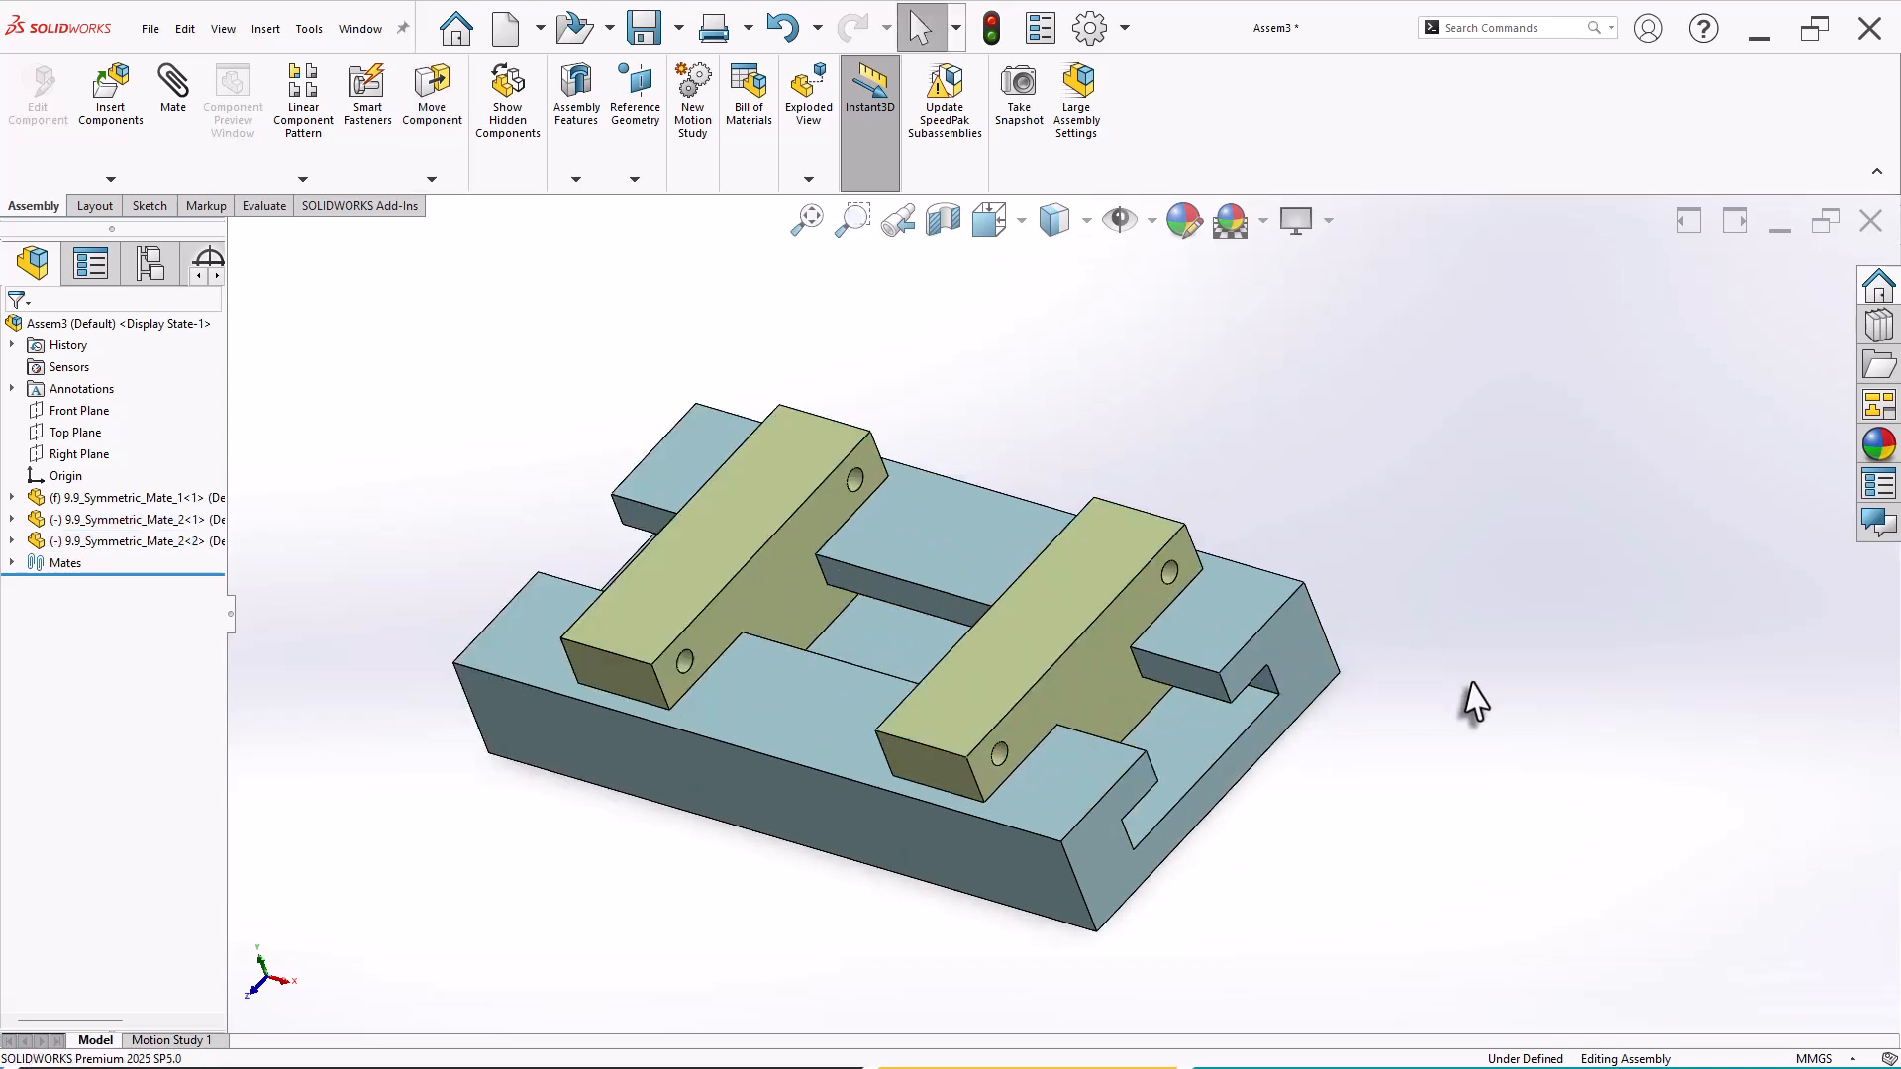
scroll(1475, 701, down, 1)
drag(942, 644, 1371, 798)
click(1049, 455)
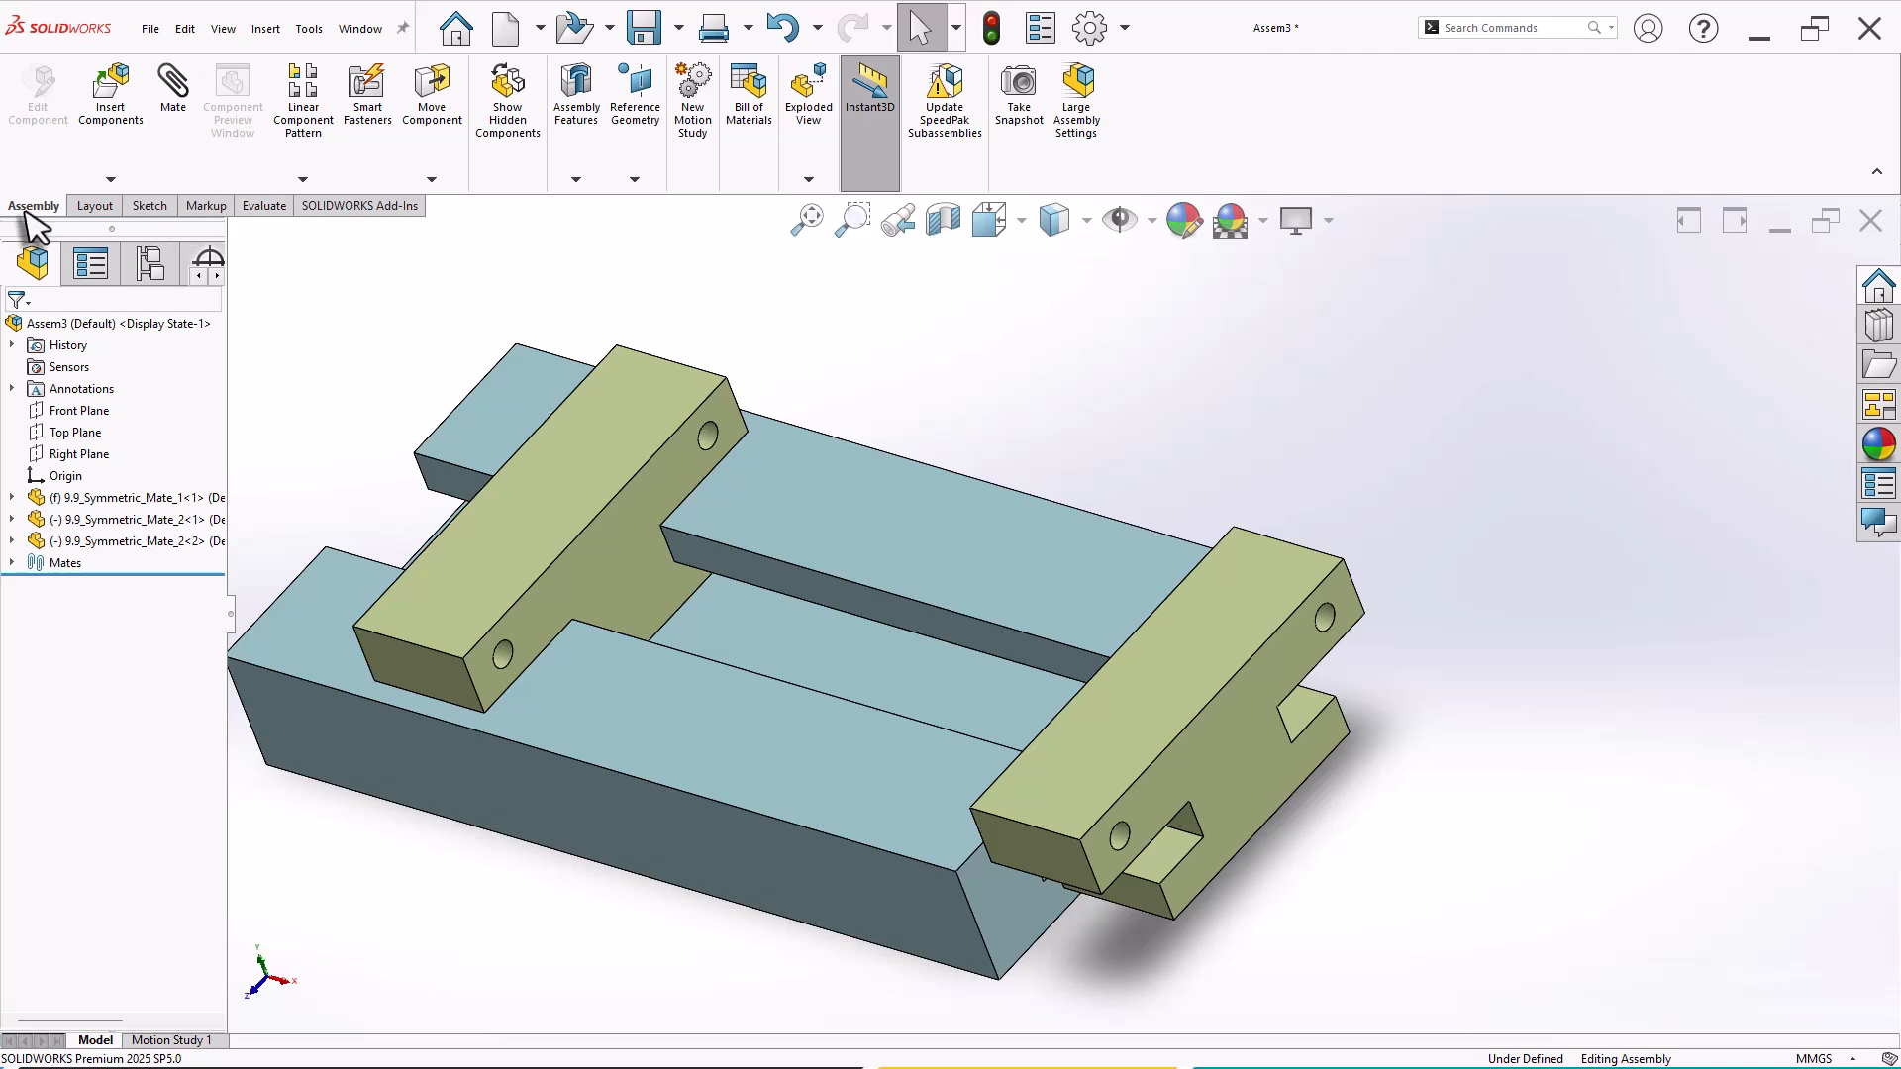
Step: Create a mid-plane reference plane between the slotted base's two opposite end faces
click(632, 179)
click(644, 205)
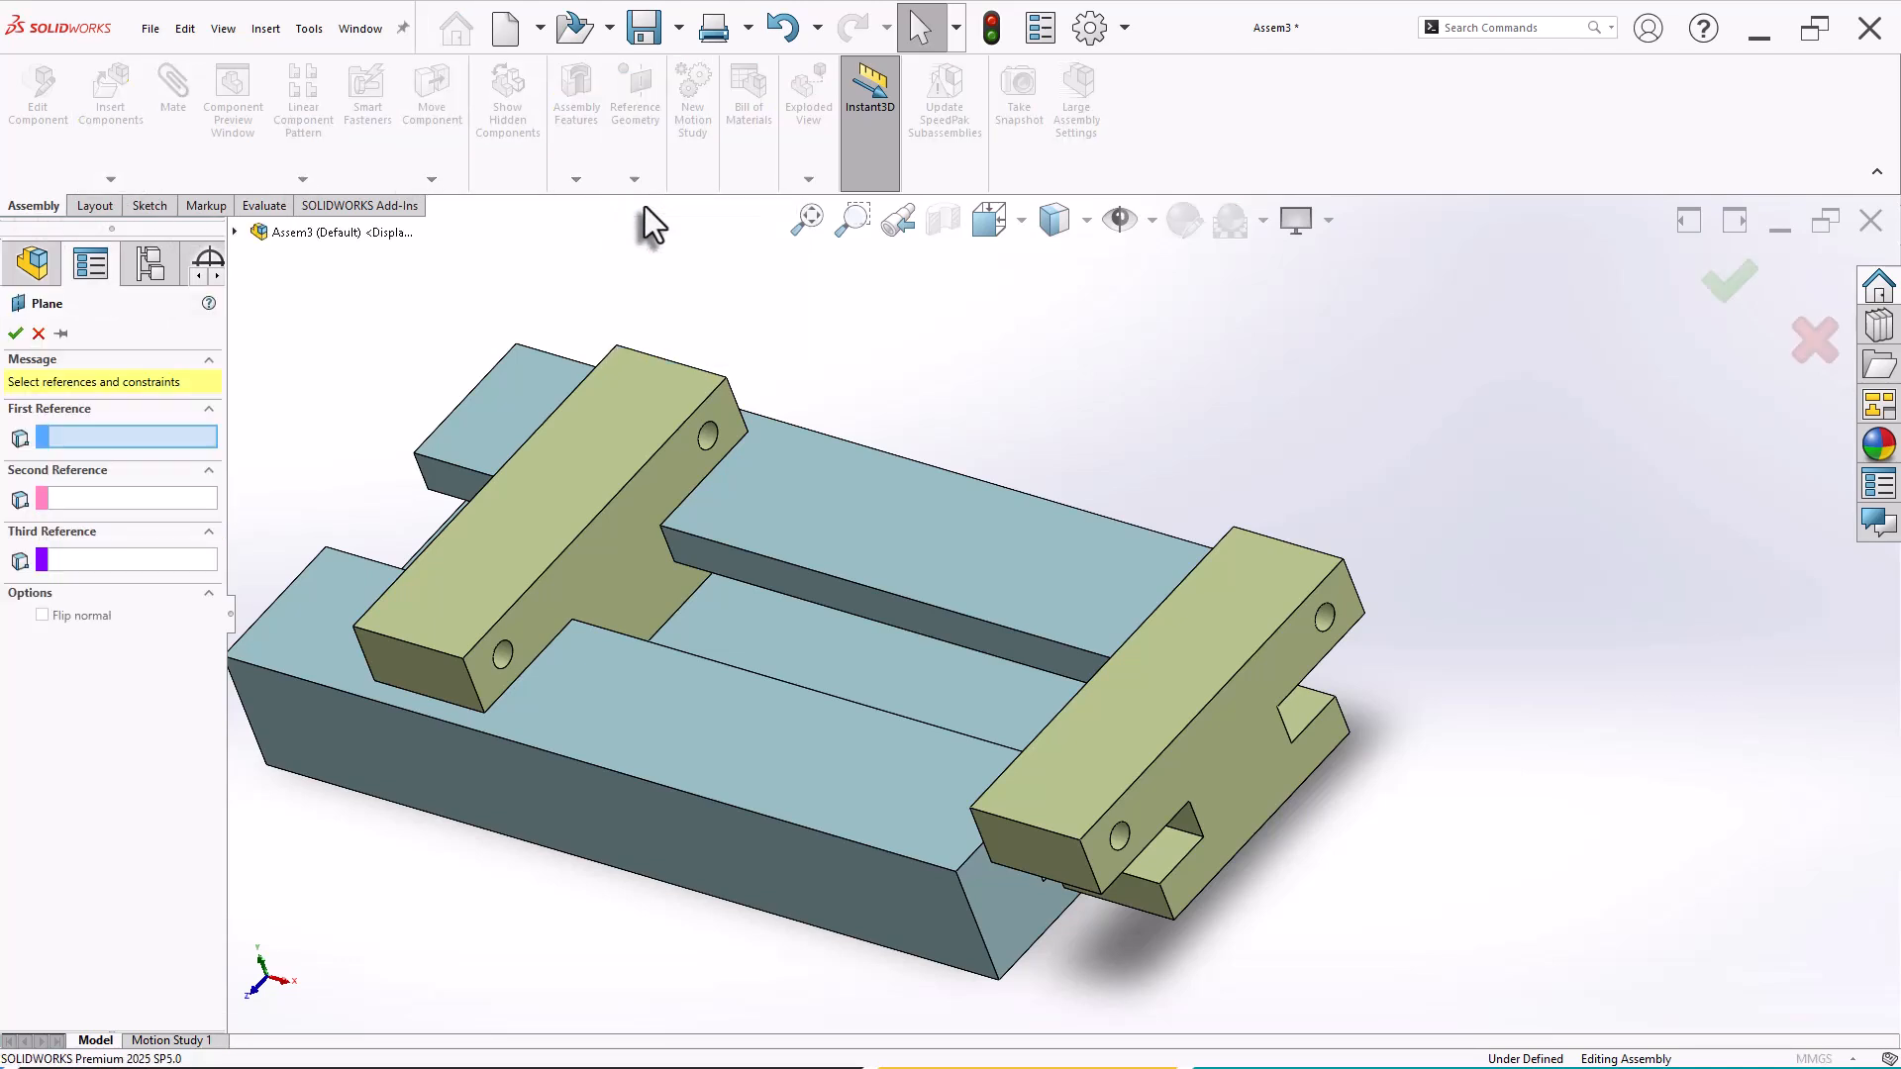
click(1001, 901)
middle_drag(738, 683, 904, 712)
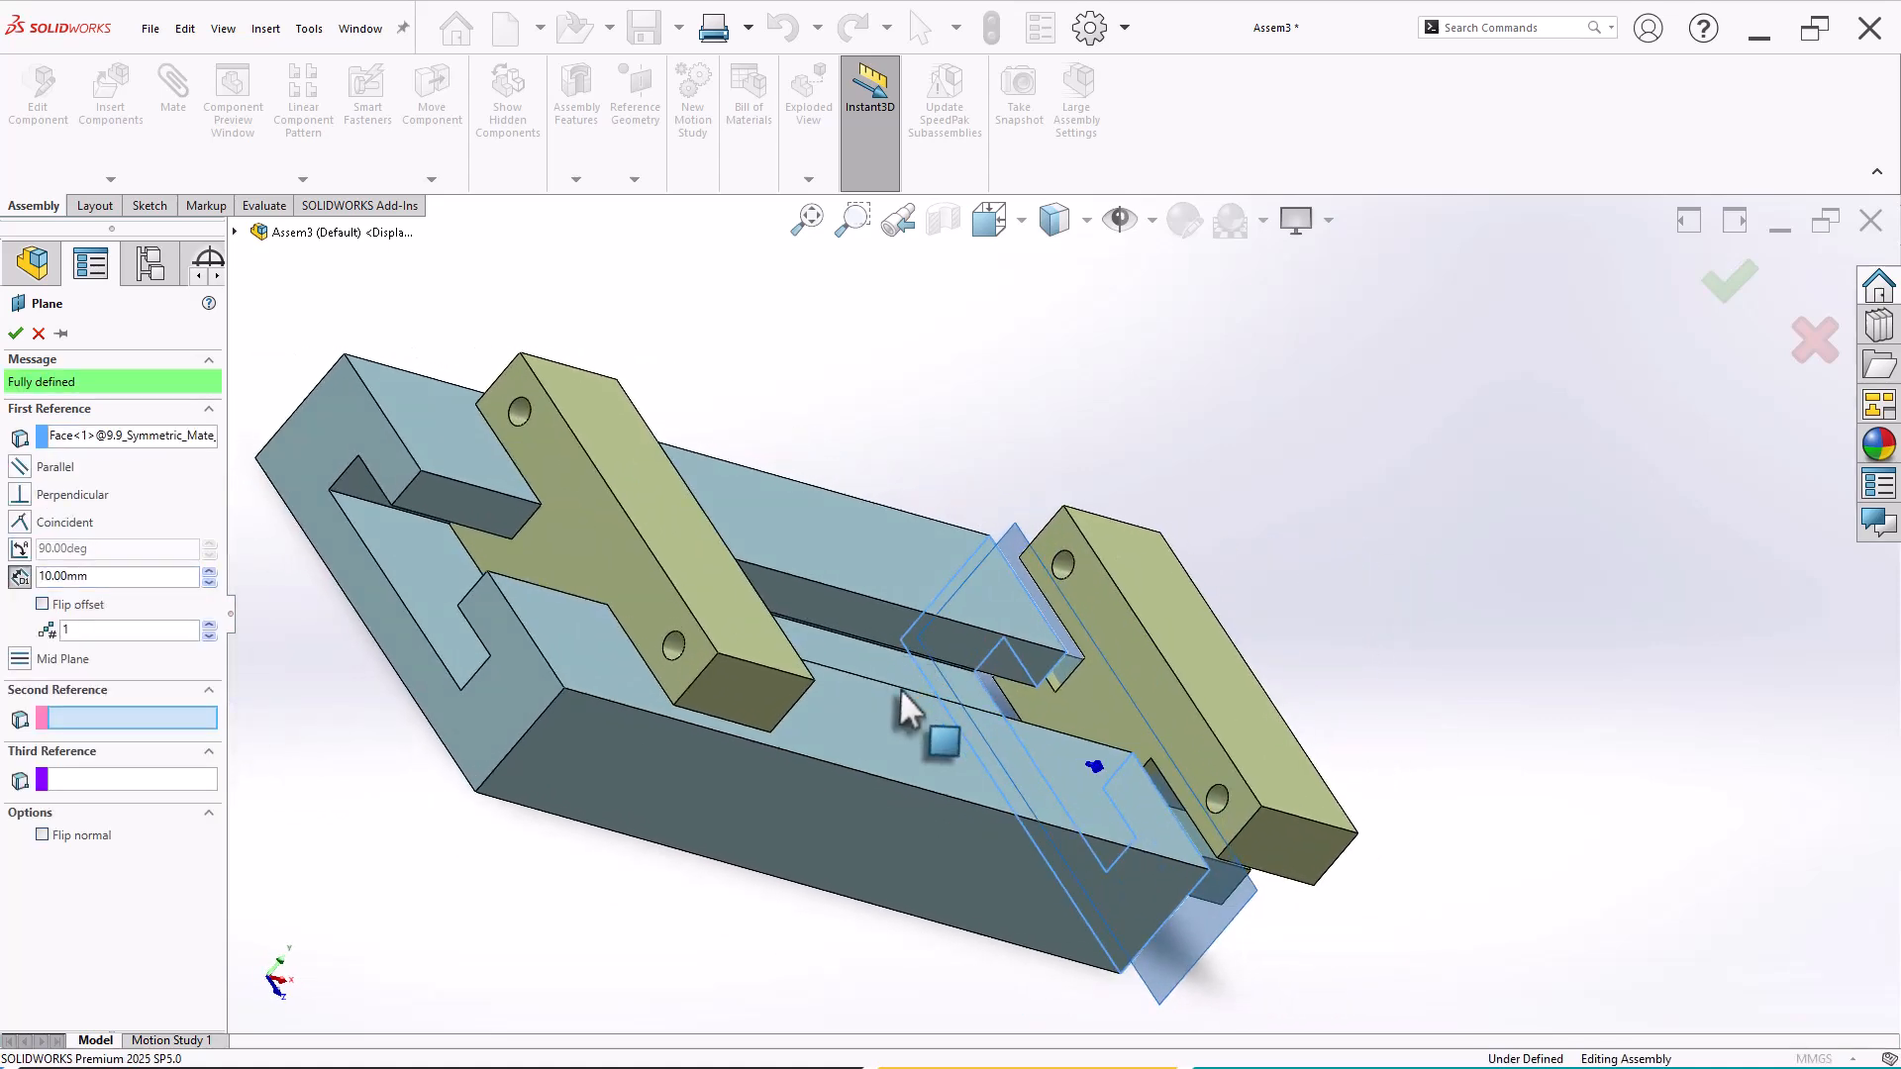
click(505, 738)
middle_drag(733, 841, 521, 705)
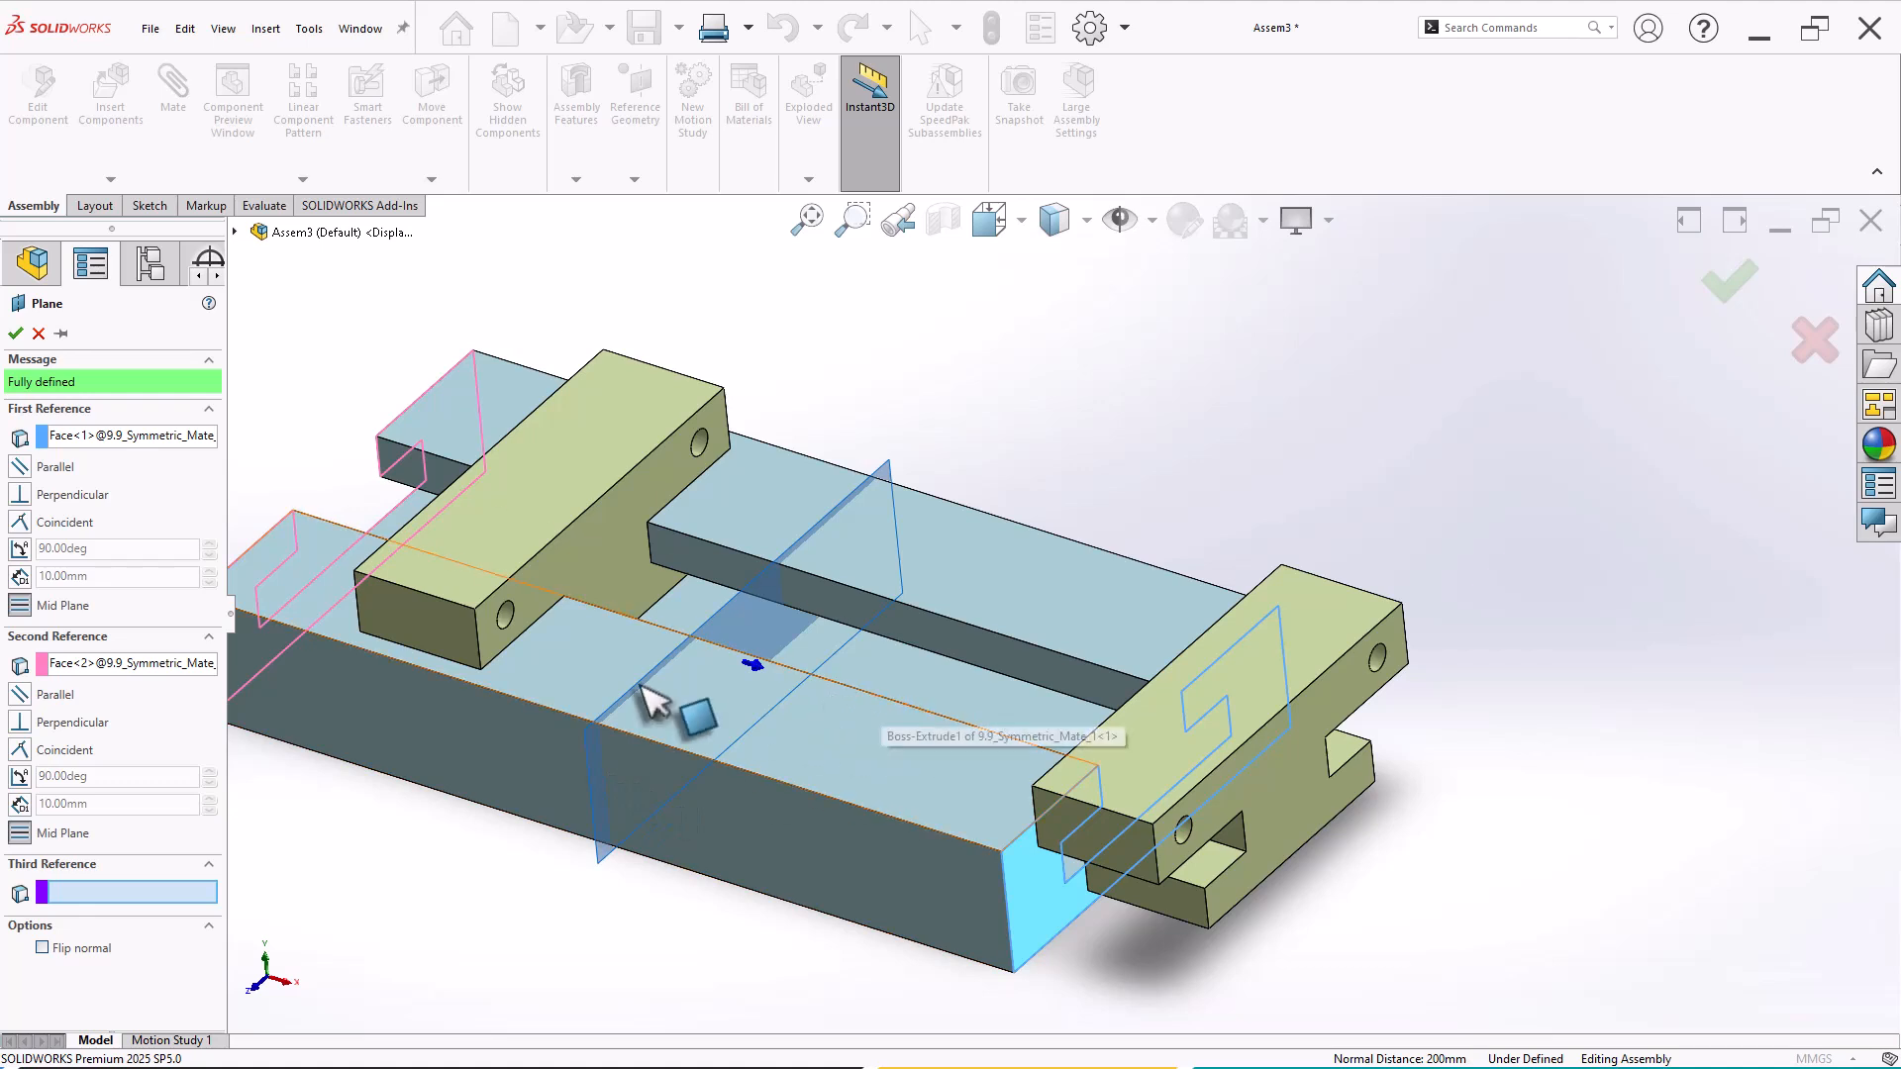
click(15, 334)
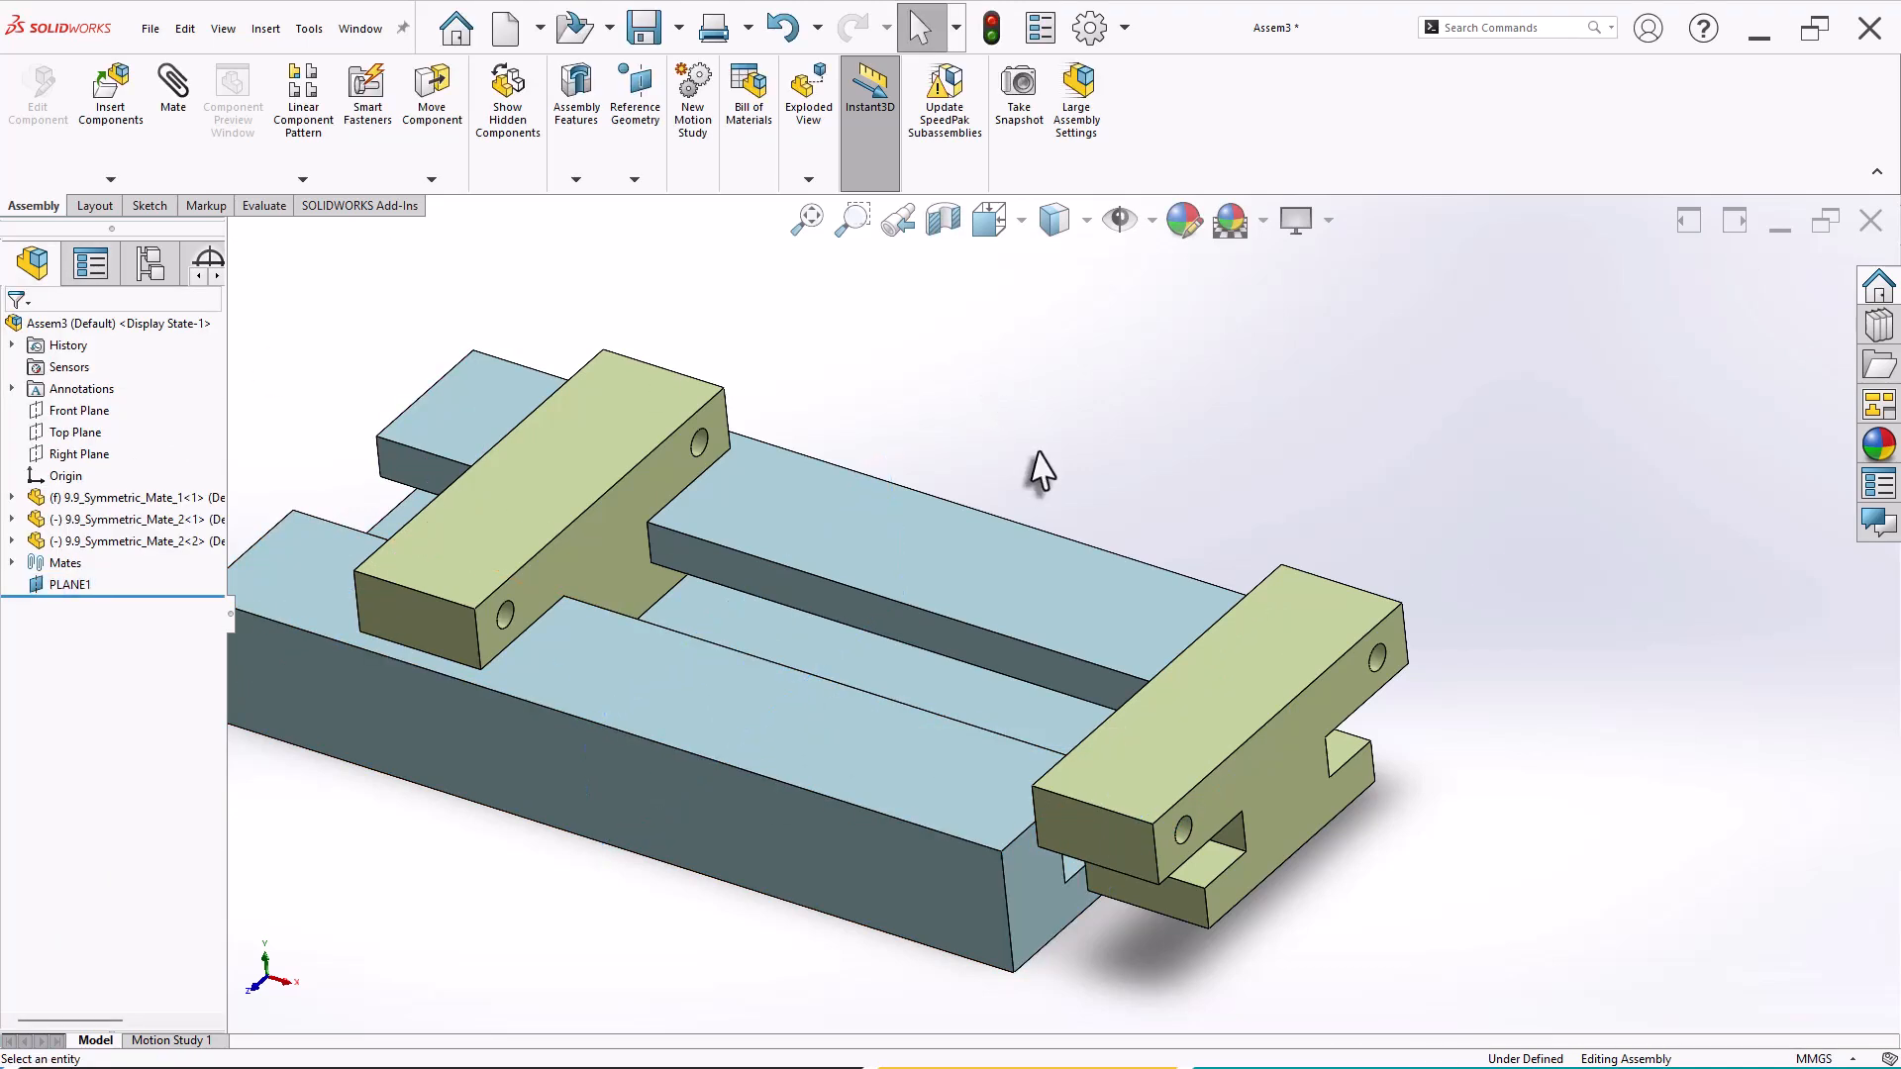
Step: Add a Symmetric mate between the two sliding blocks' facing inner side faces, using PLANE1 as the symmetry plane
scroll(1031, 471, up, 3)
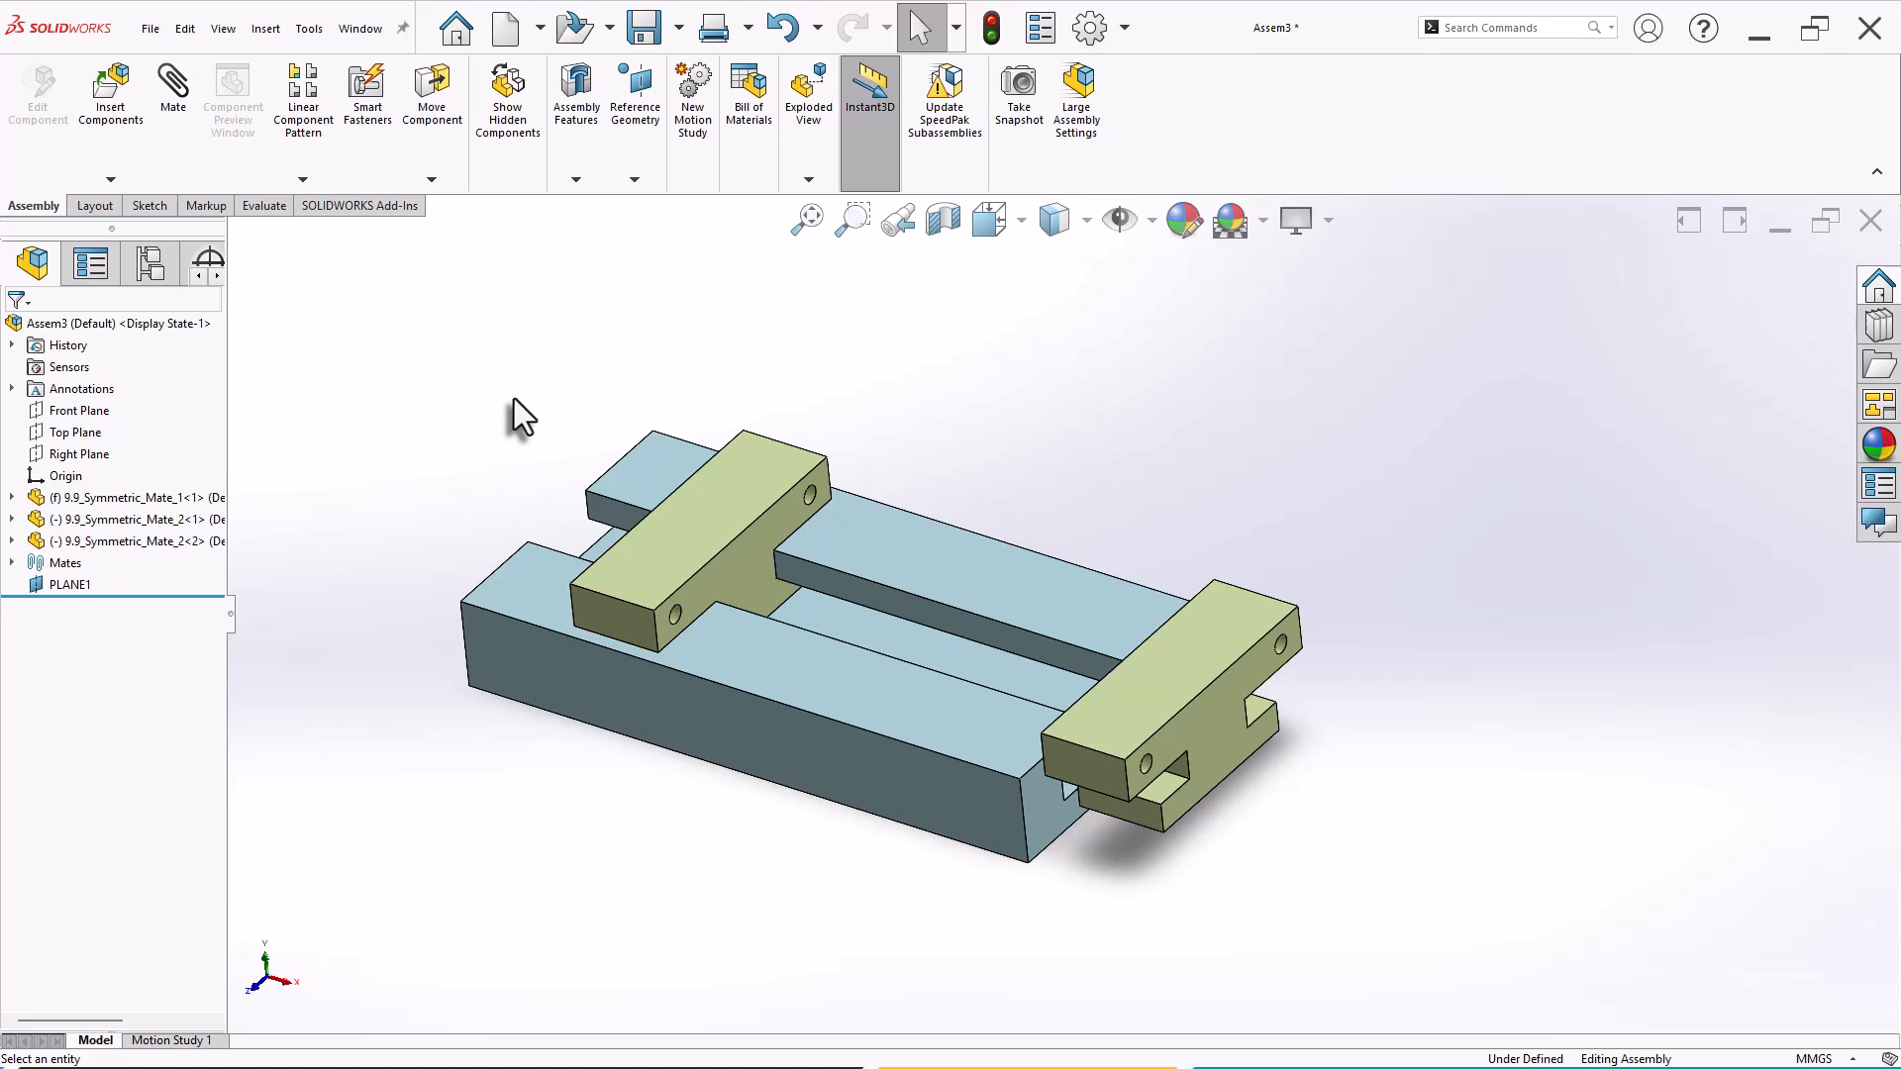
click(173, 86)
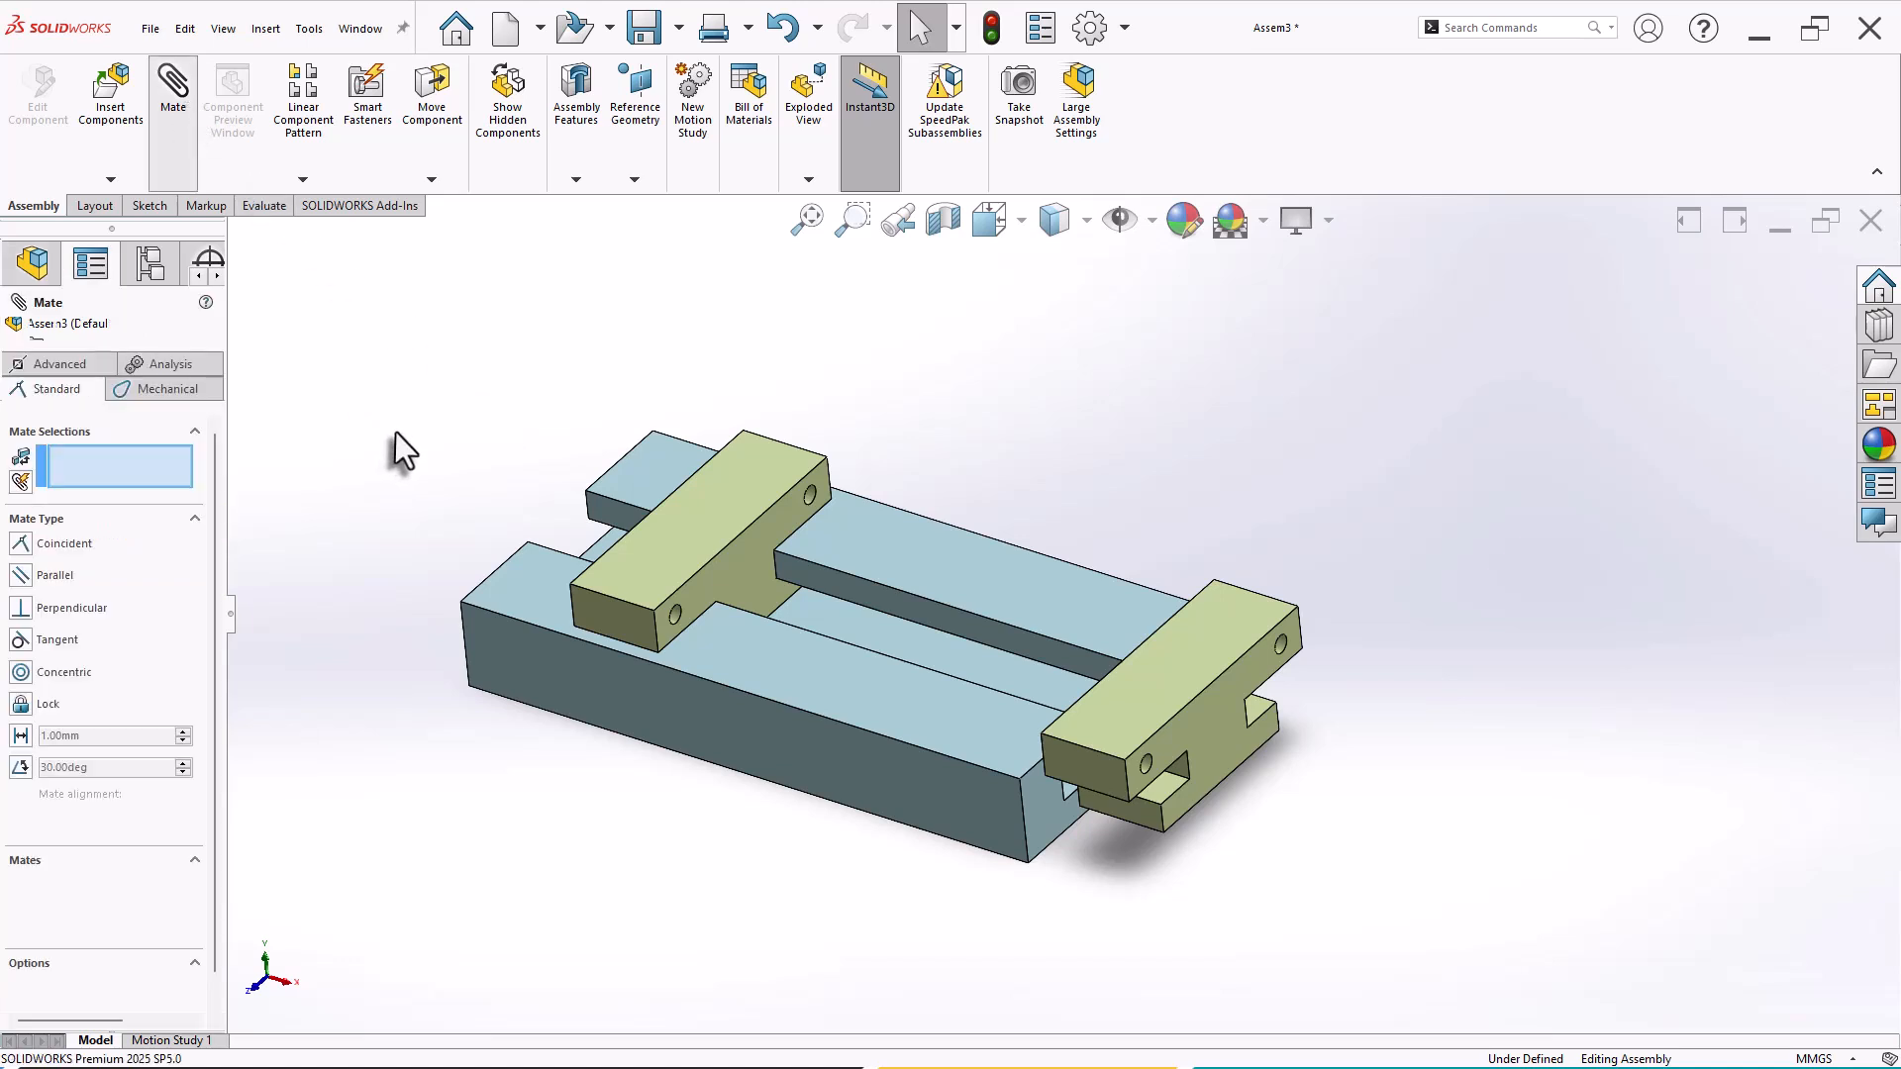
click(77, 365)
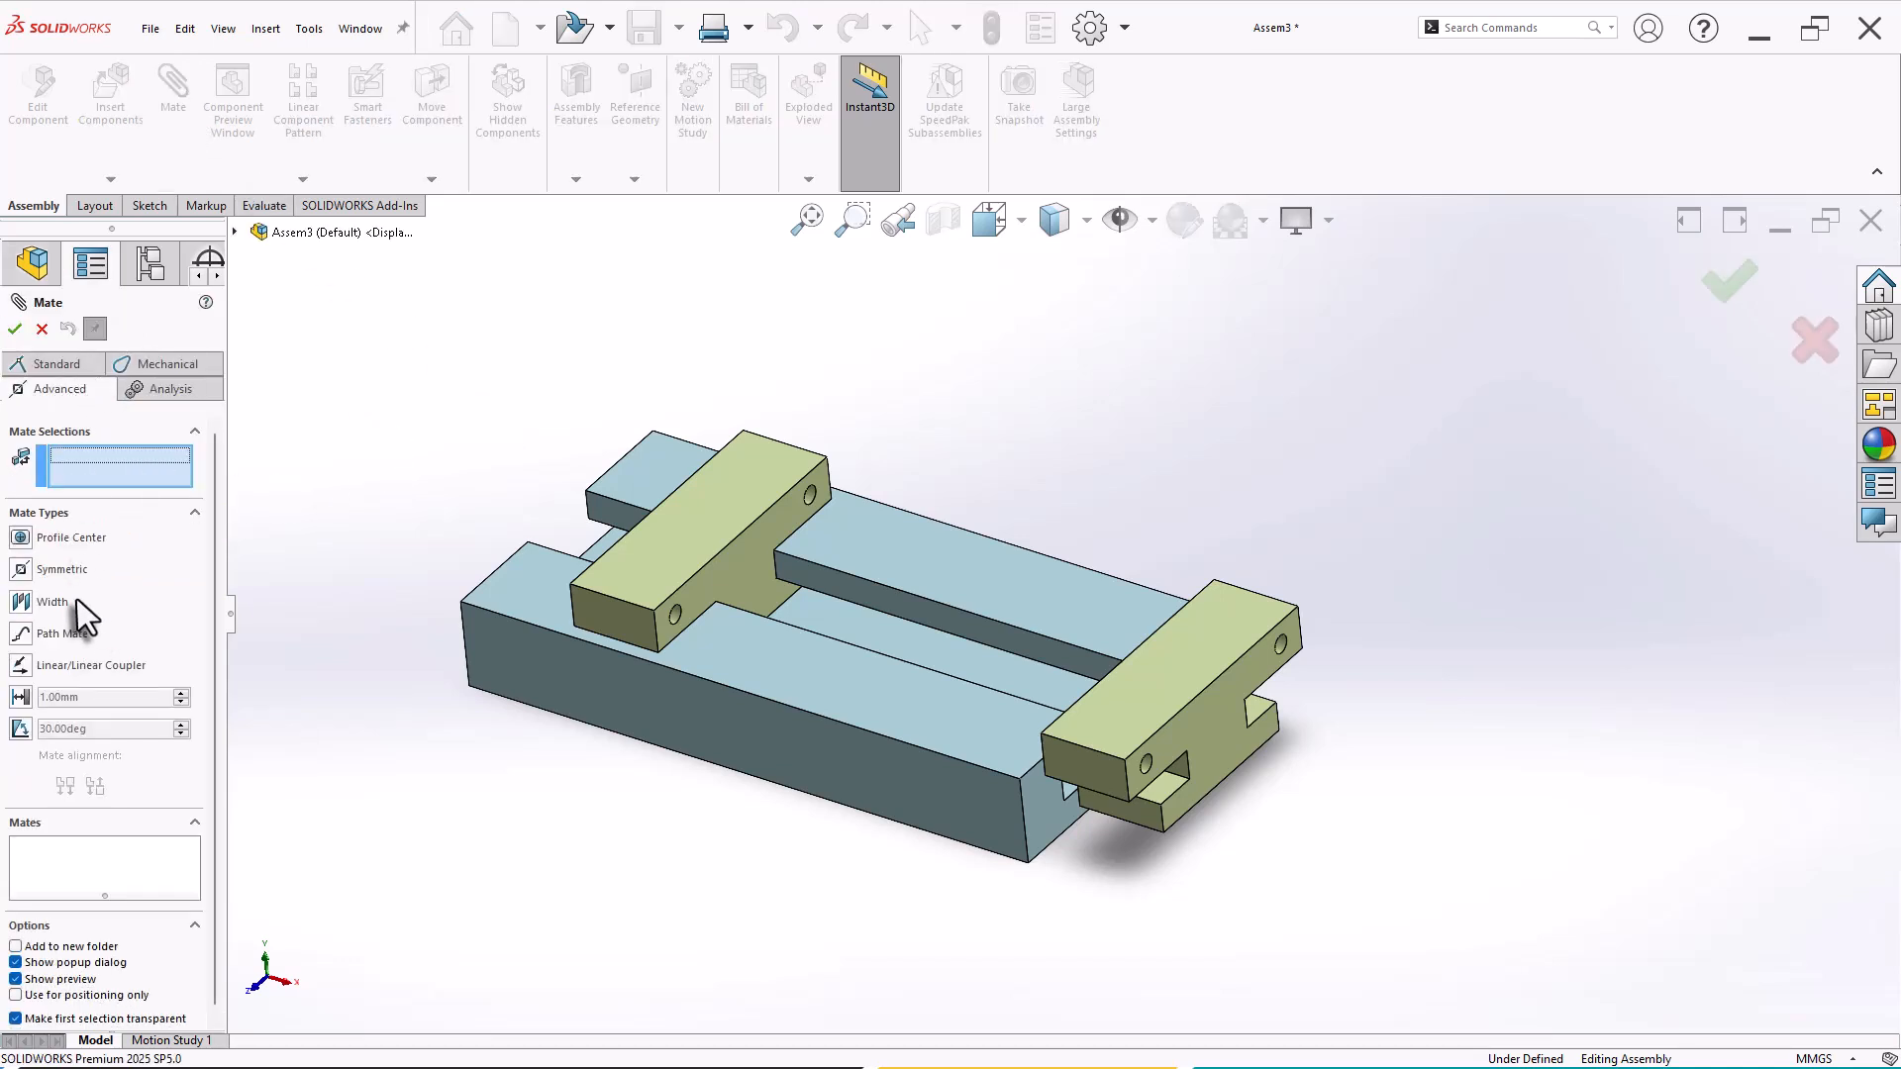
click(18, 573)
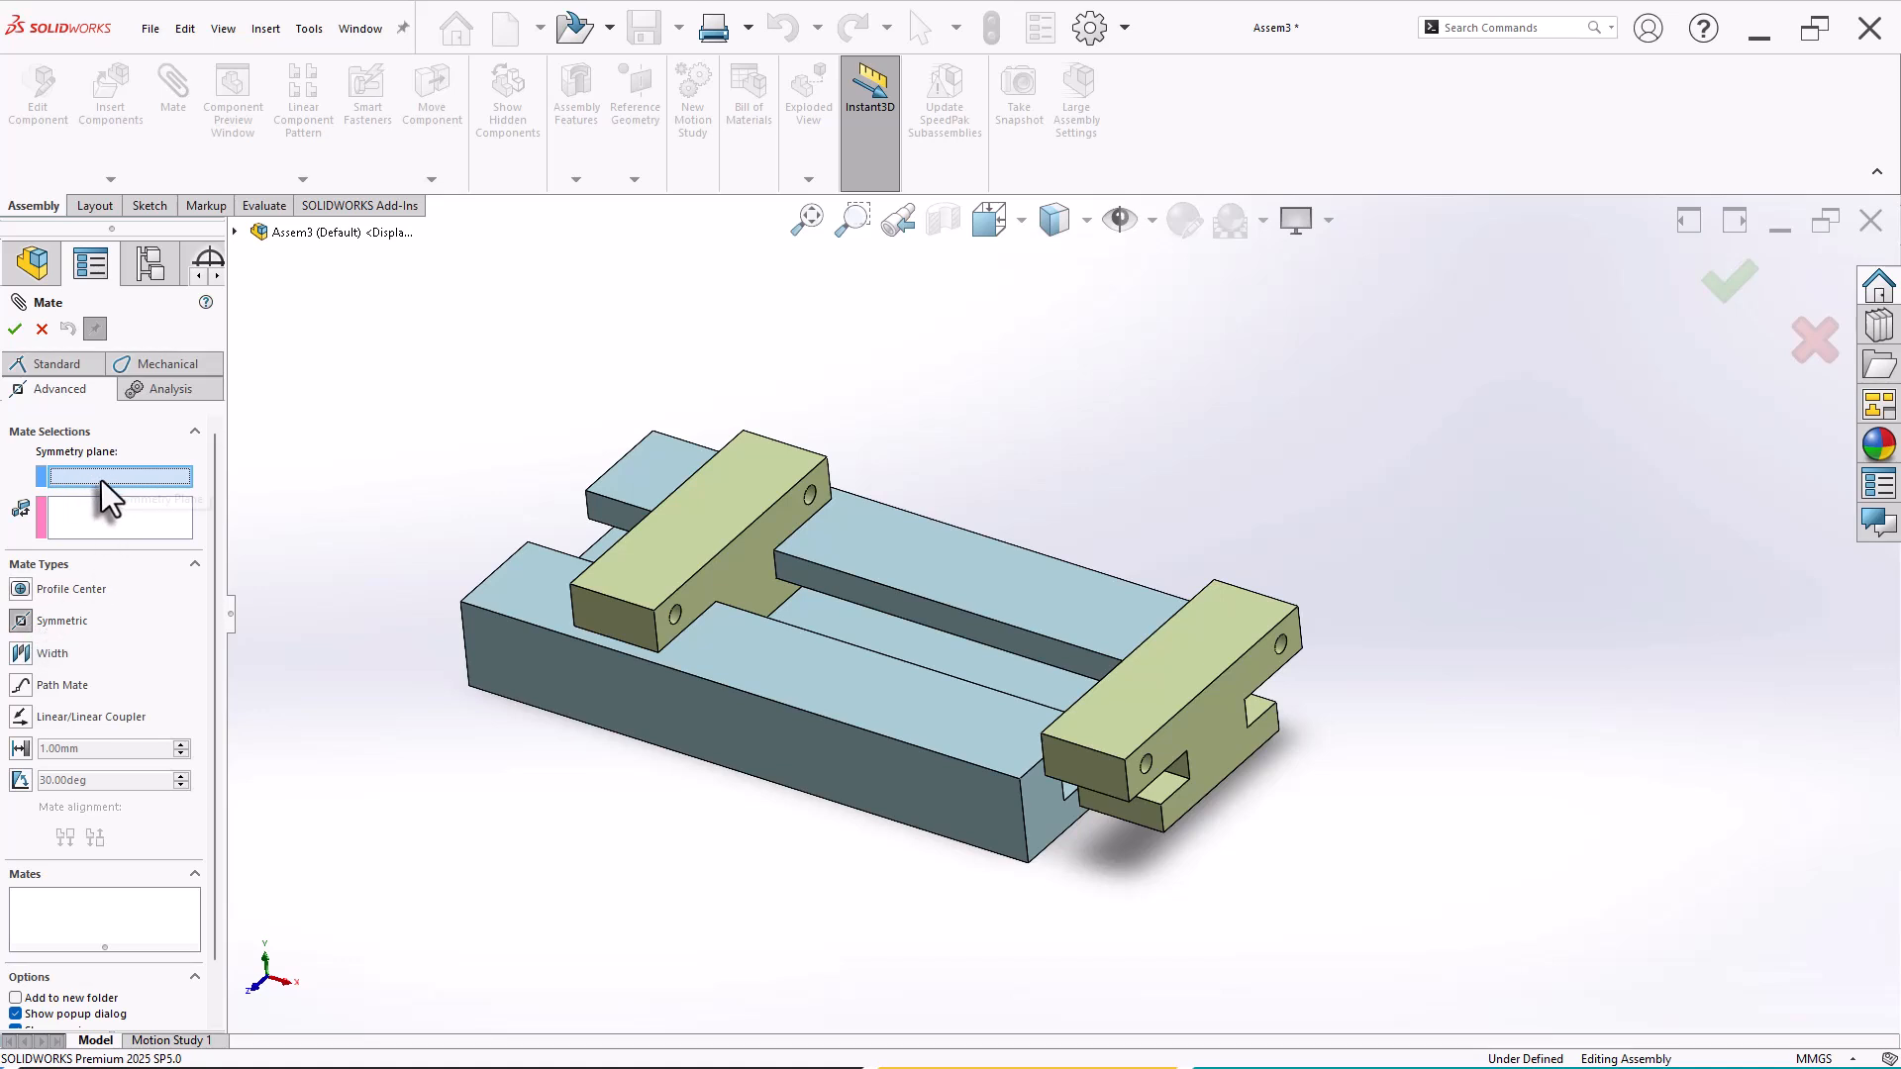
click(236, 233)
click(305, 494)
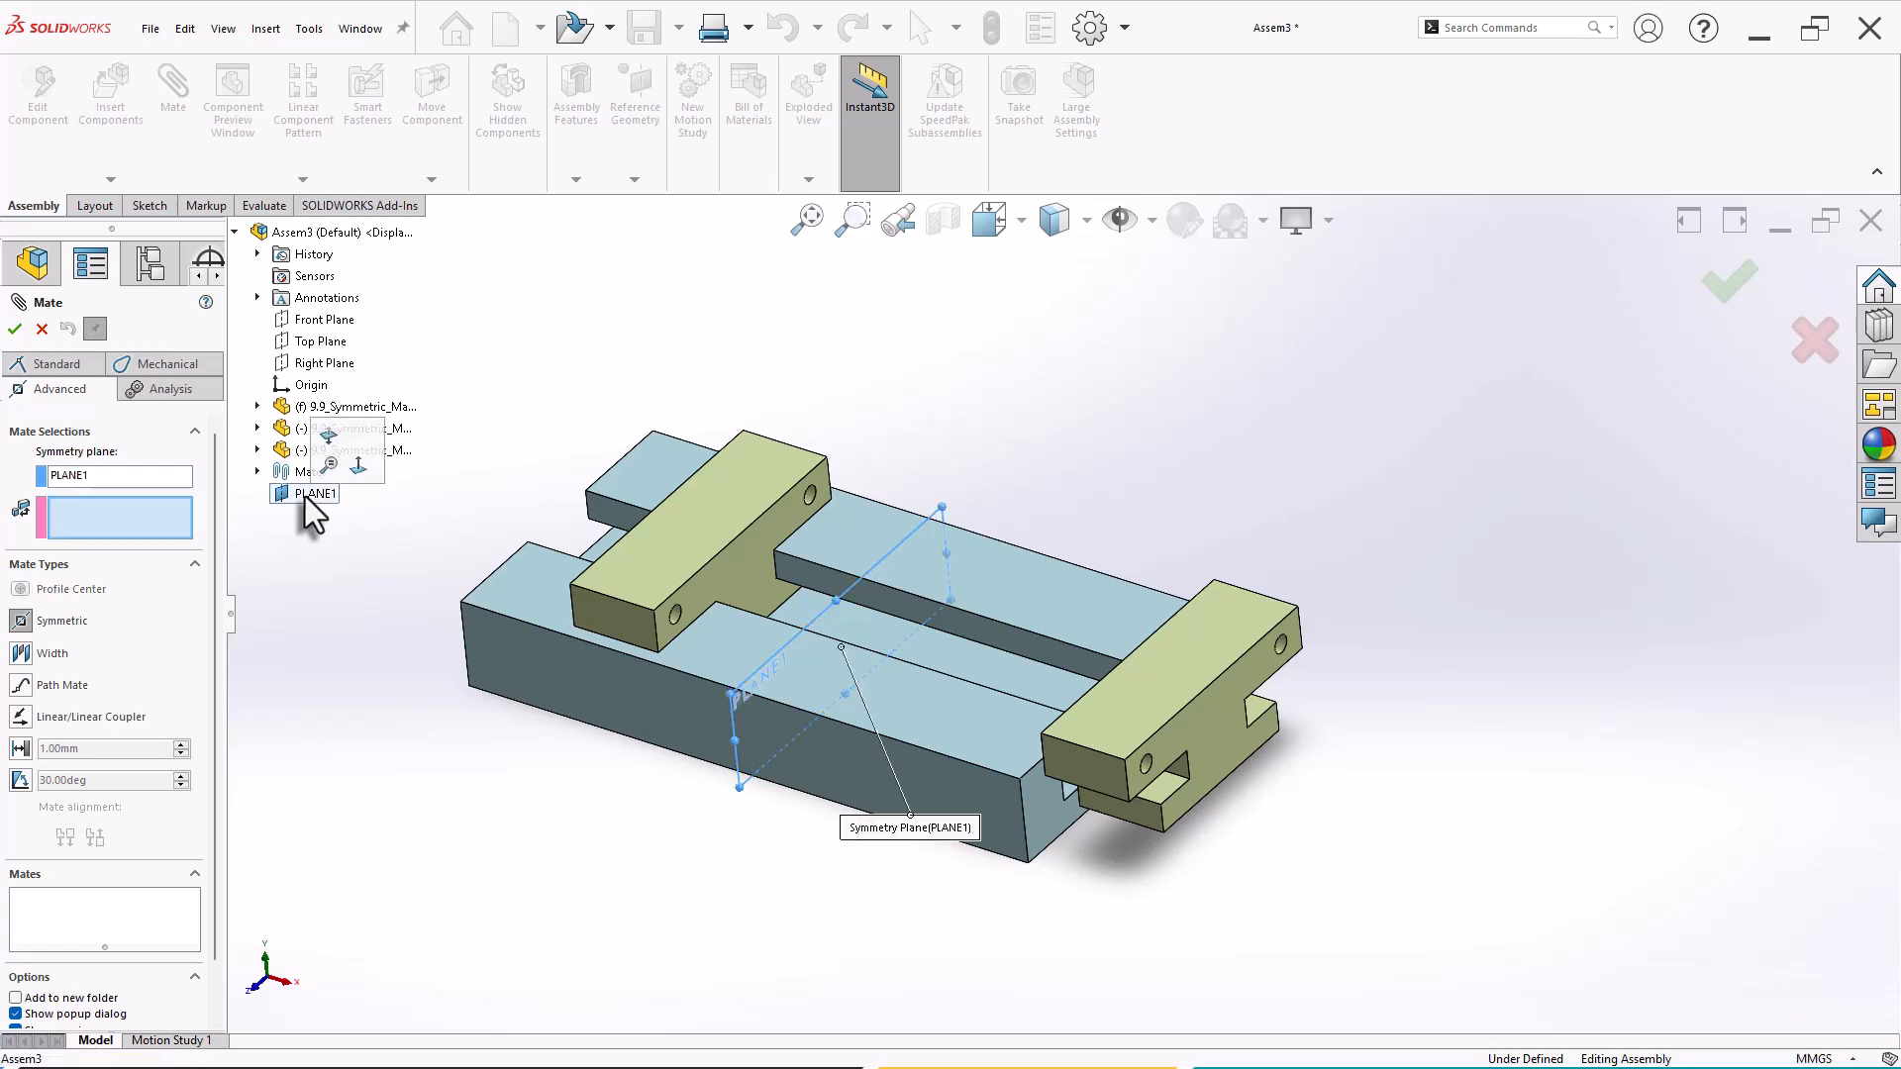
click(94, 524)
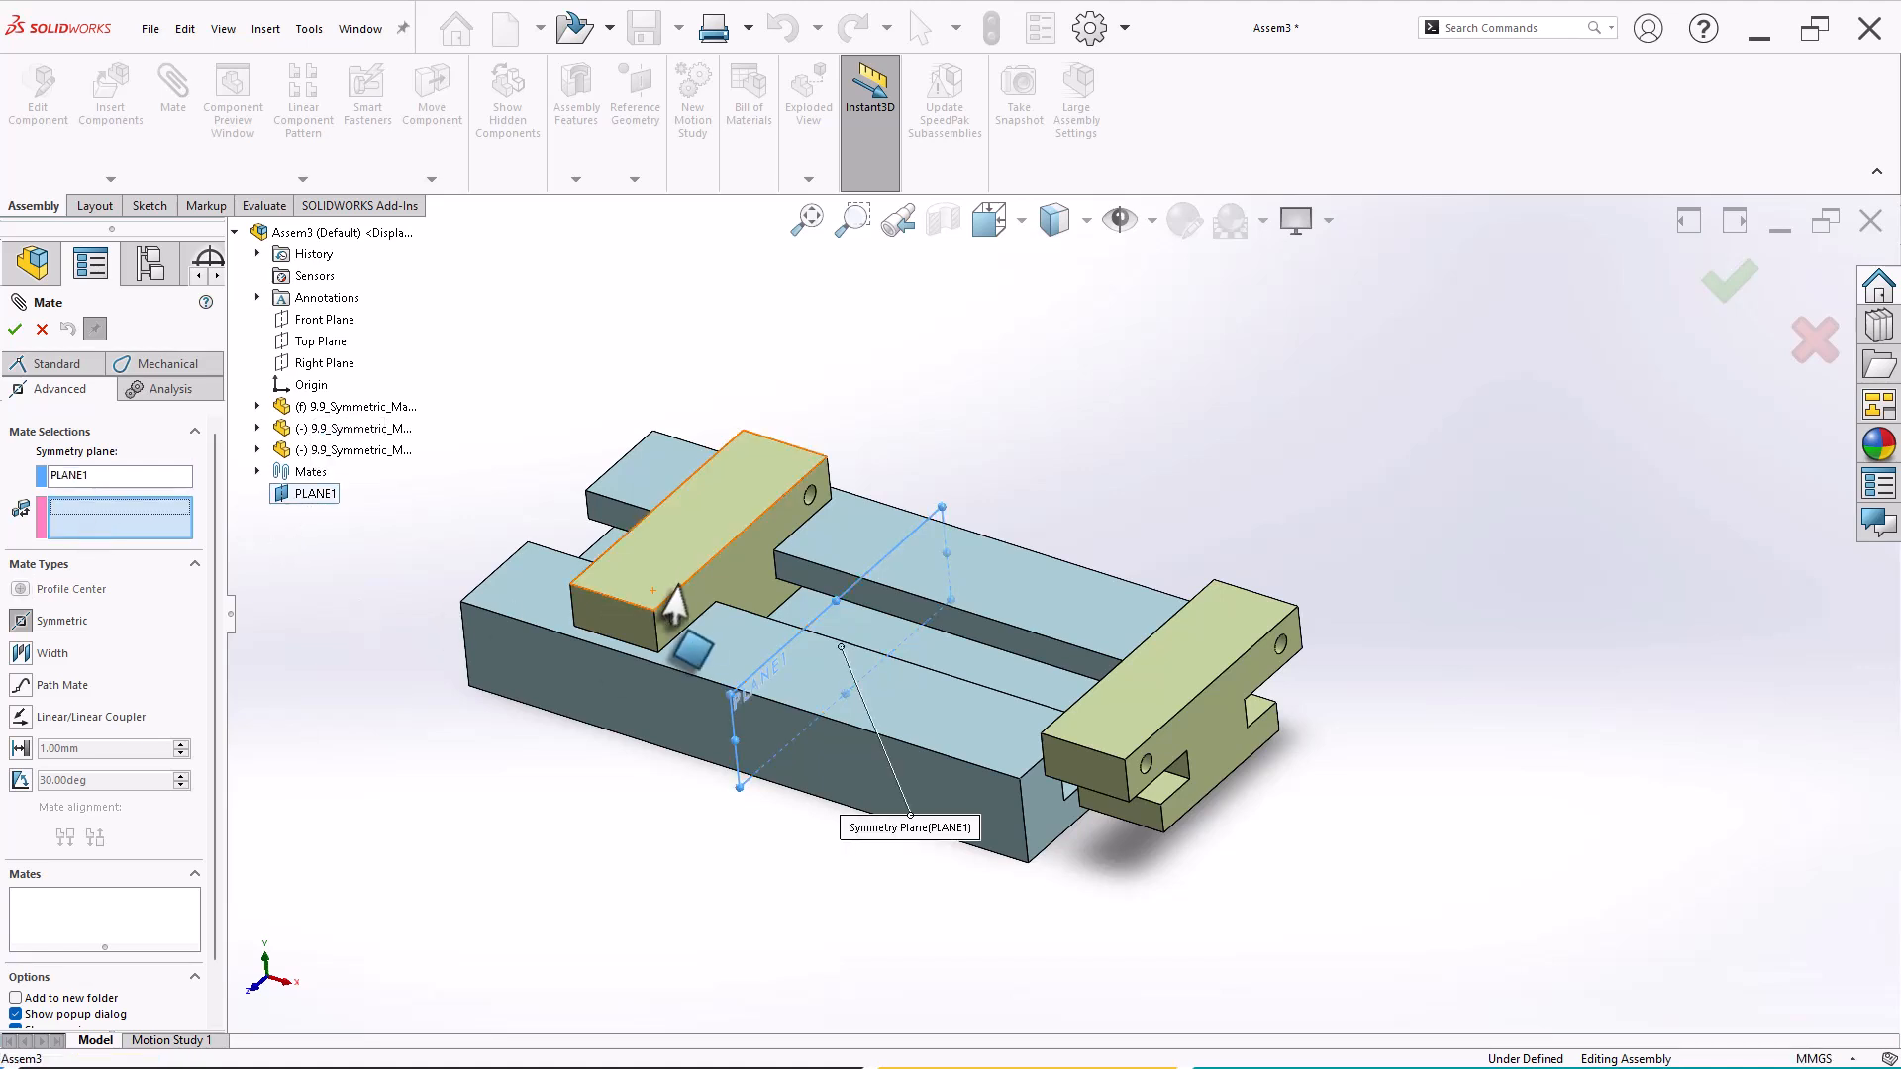
click(738, 594)
middle_drag(1082, 501, 1201, 666)
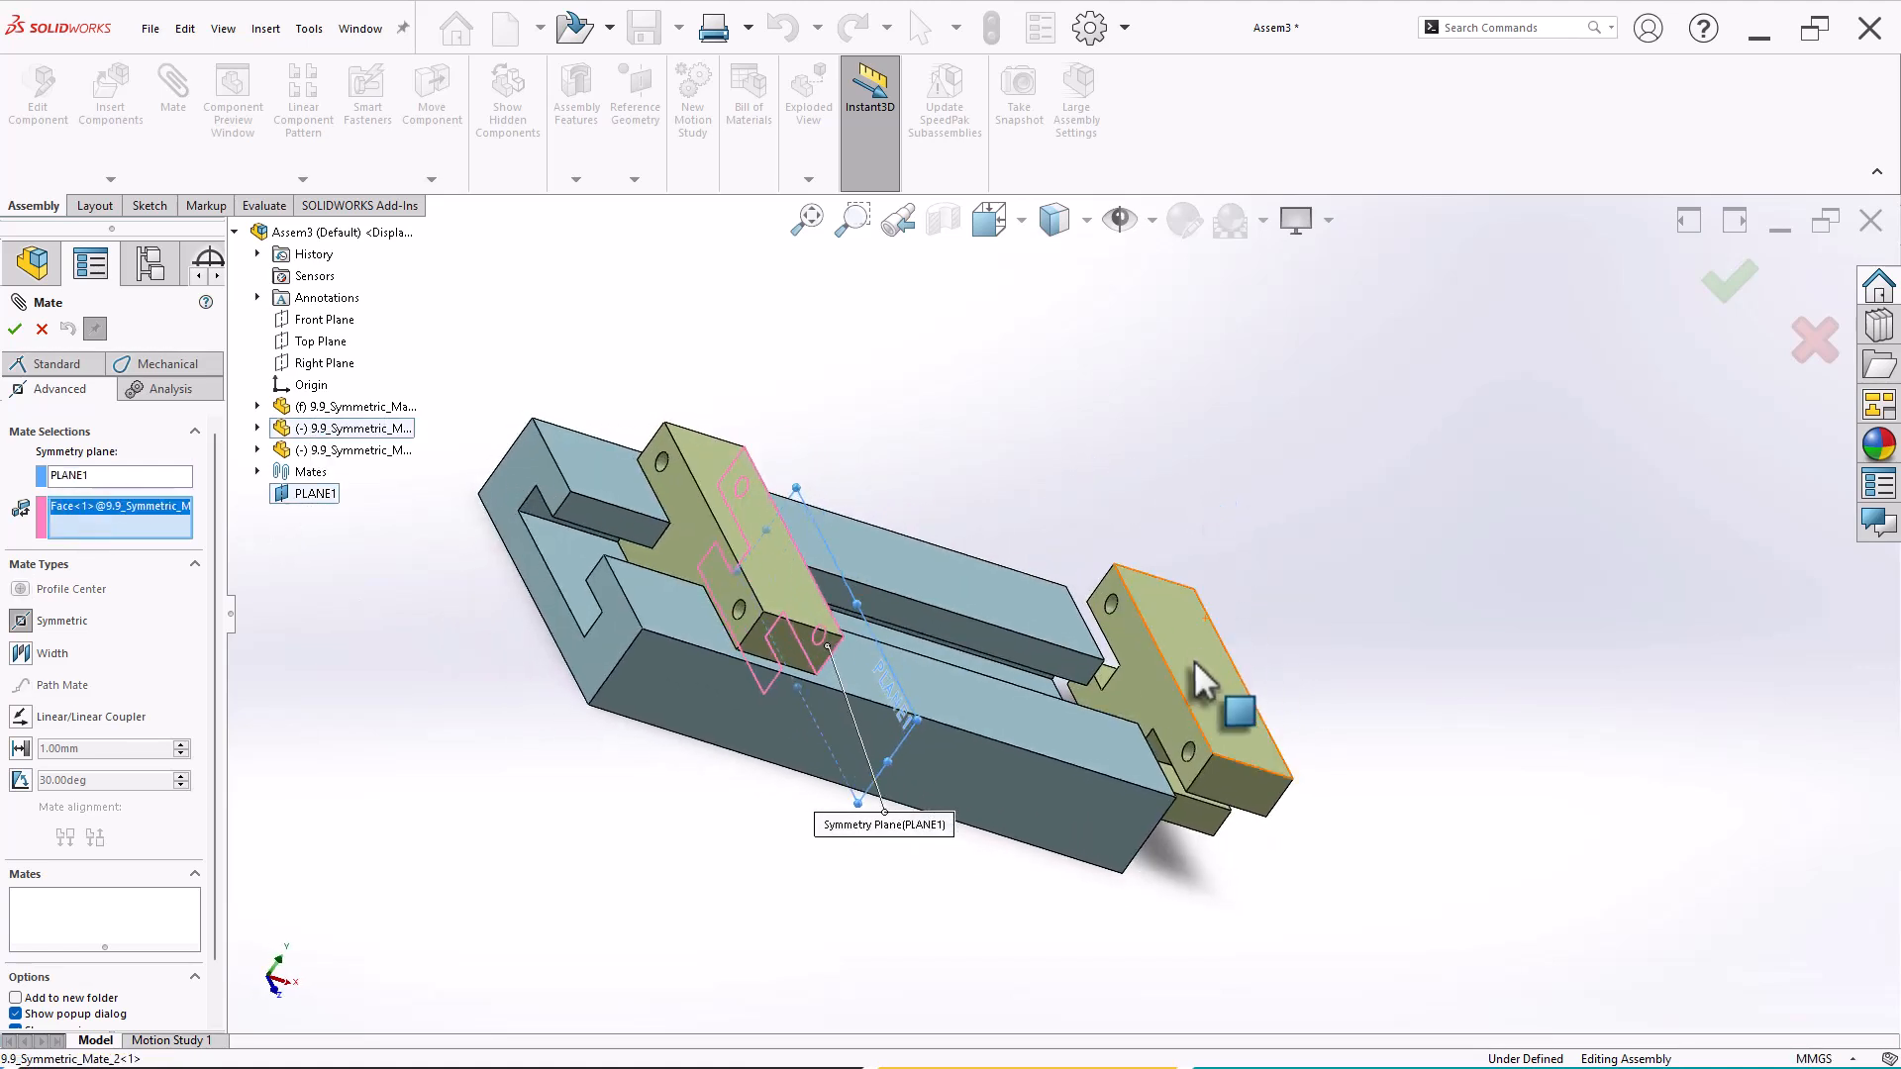
click(1168, 704)
middle_drag(1290, 598, 1155, 546)
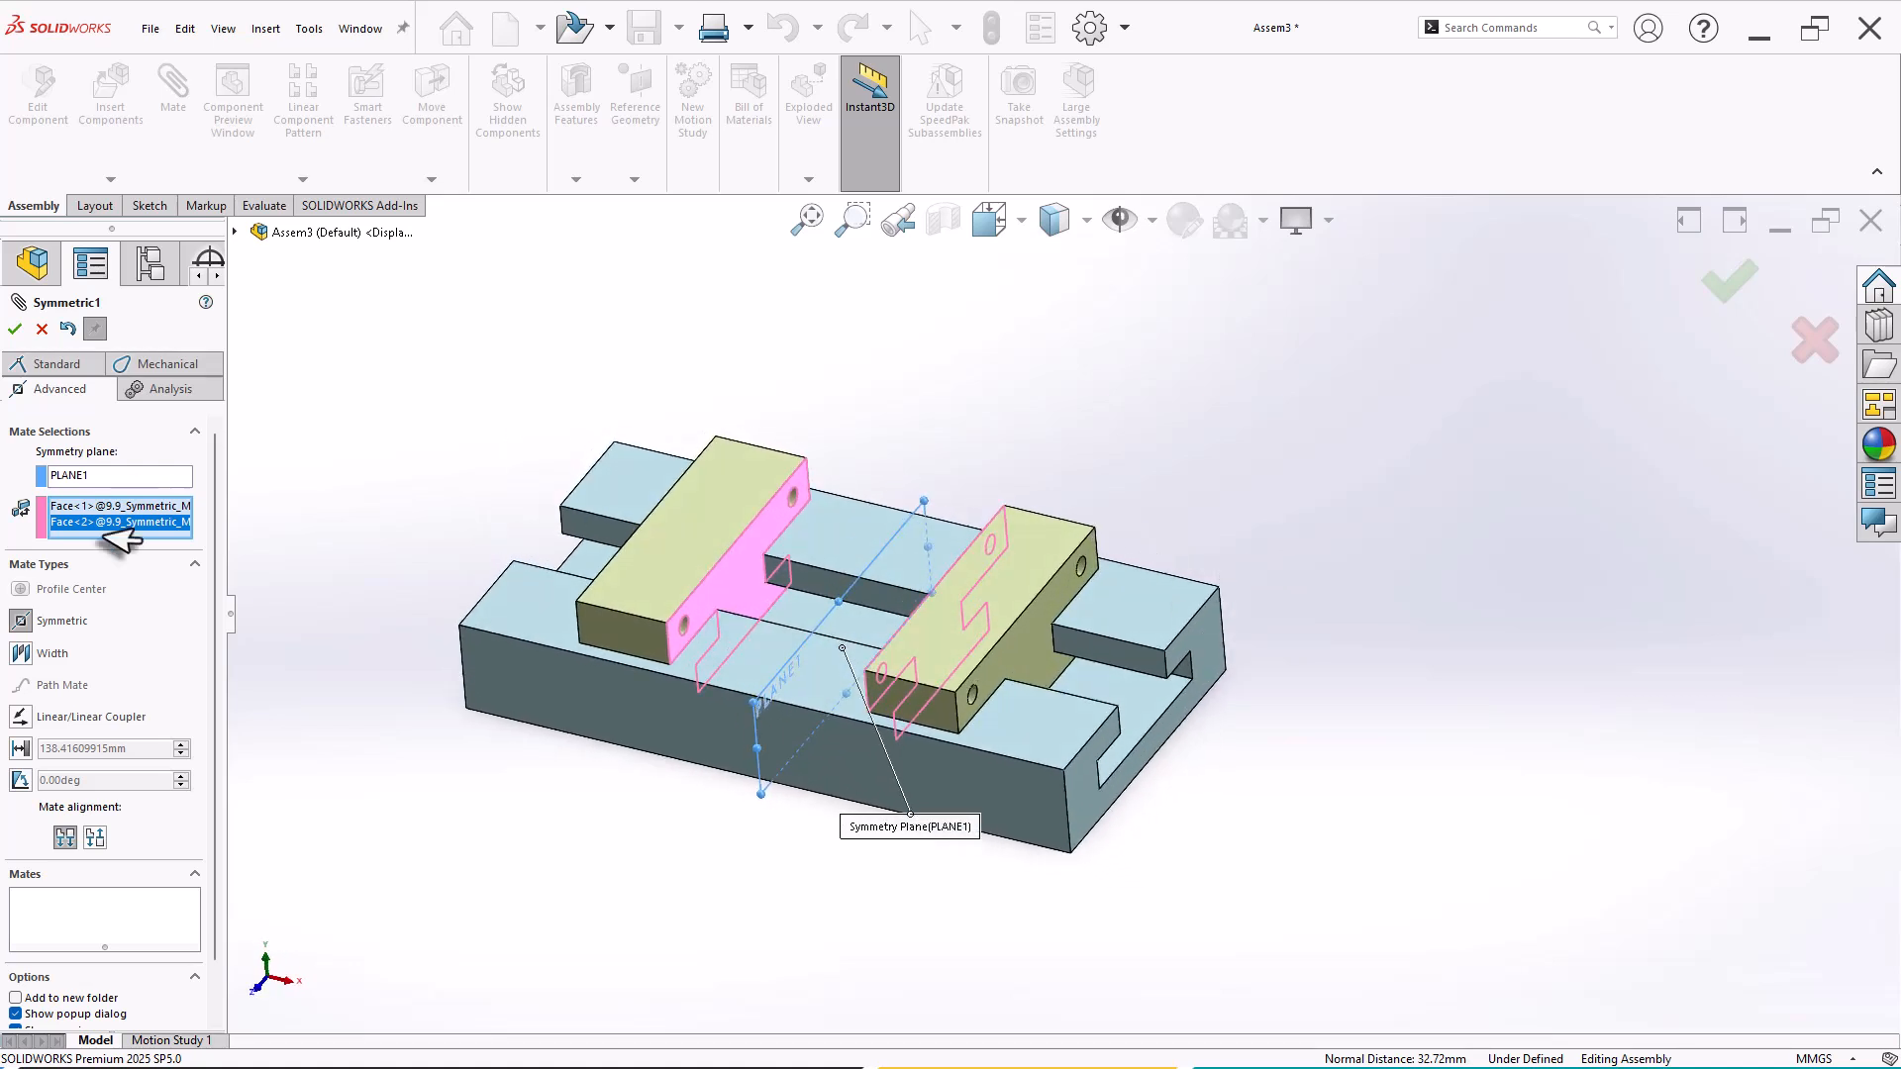
click(14, 328)
Step: Slide the blocks along the base's slot to test their symmetric motion, finishing with the second block near the slot's open end
scroll(941, 552, down, 3)
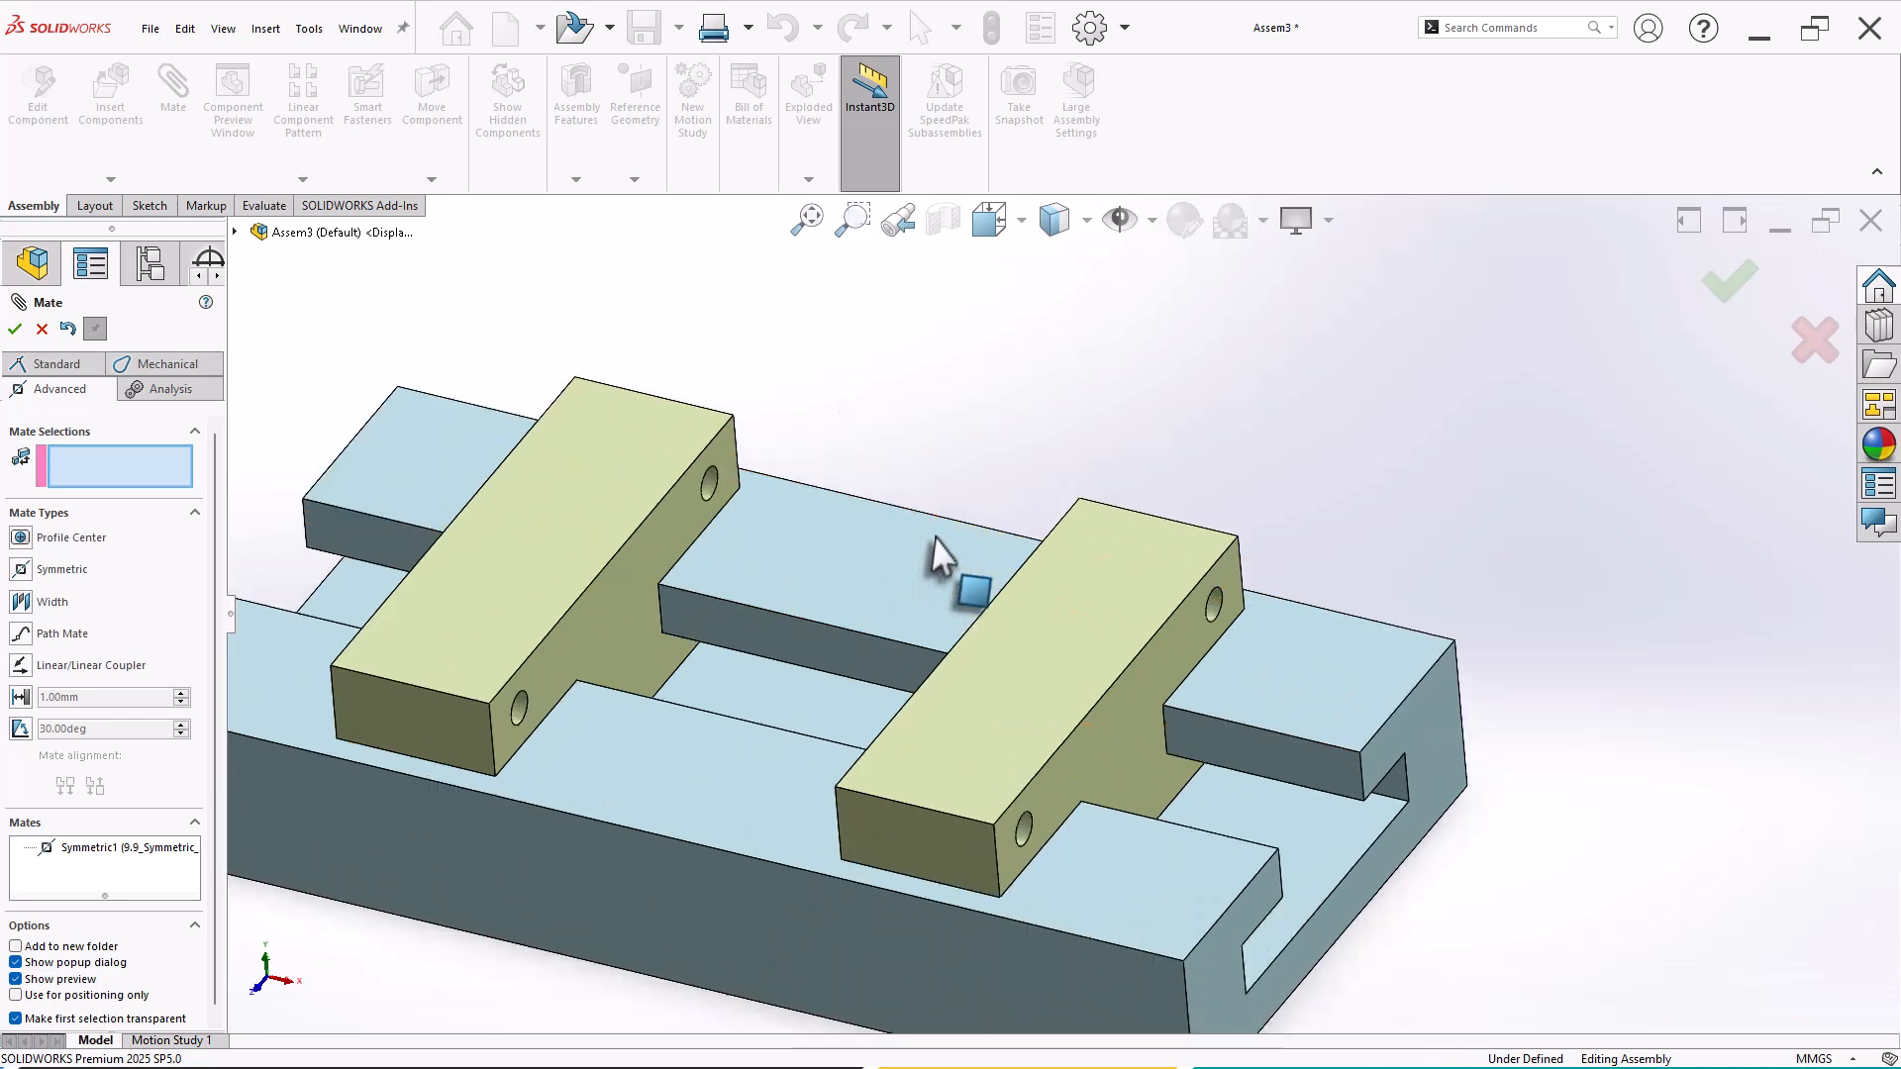
mouse_move(581, 543)
mouse_down()
mouse_move(526, 544)
mouse_move(507, 518)
mouse_move(670, 568)
mouse_move(454, 509)
mouse_move(618, 584)
mouse_move(432, 539)
mouse_move(584, 580)
mouse_up()
mouse_move(1089, 386)
middle_down()
mouse_move(1111, 348)
mouse_move(1069, 331)
mouse_move(1077, 407)
middle_up()
scroll(1077, 407, down, 3)
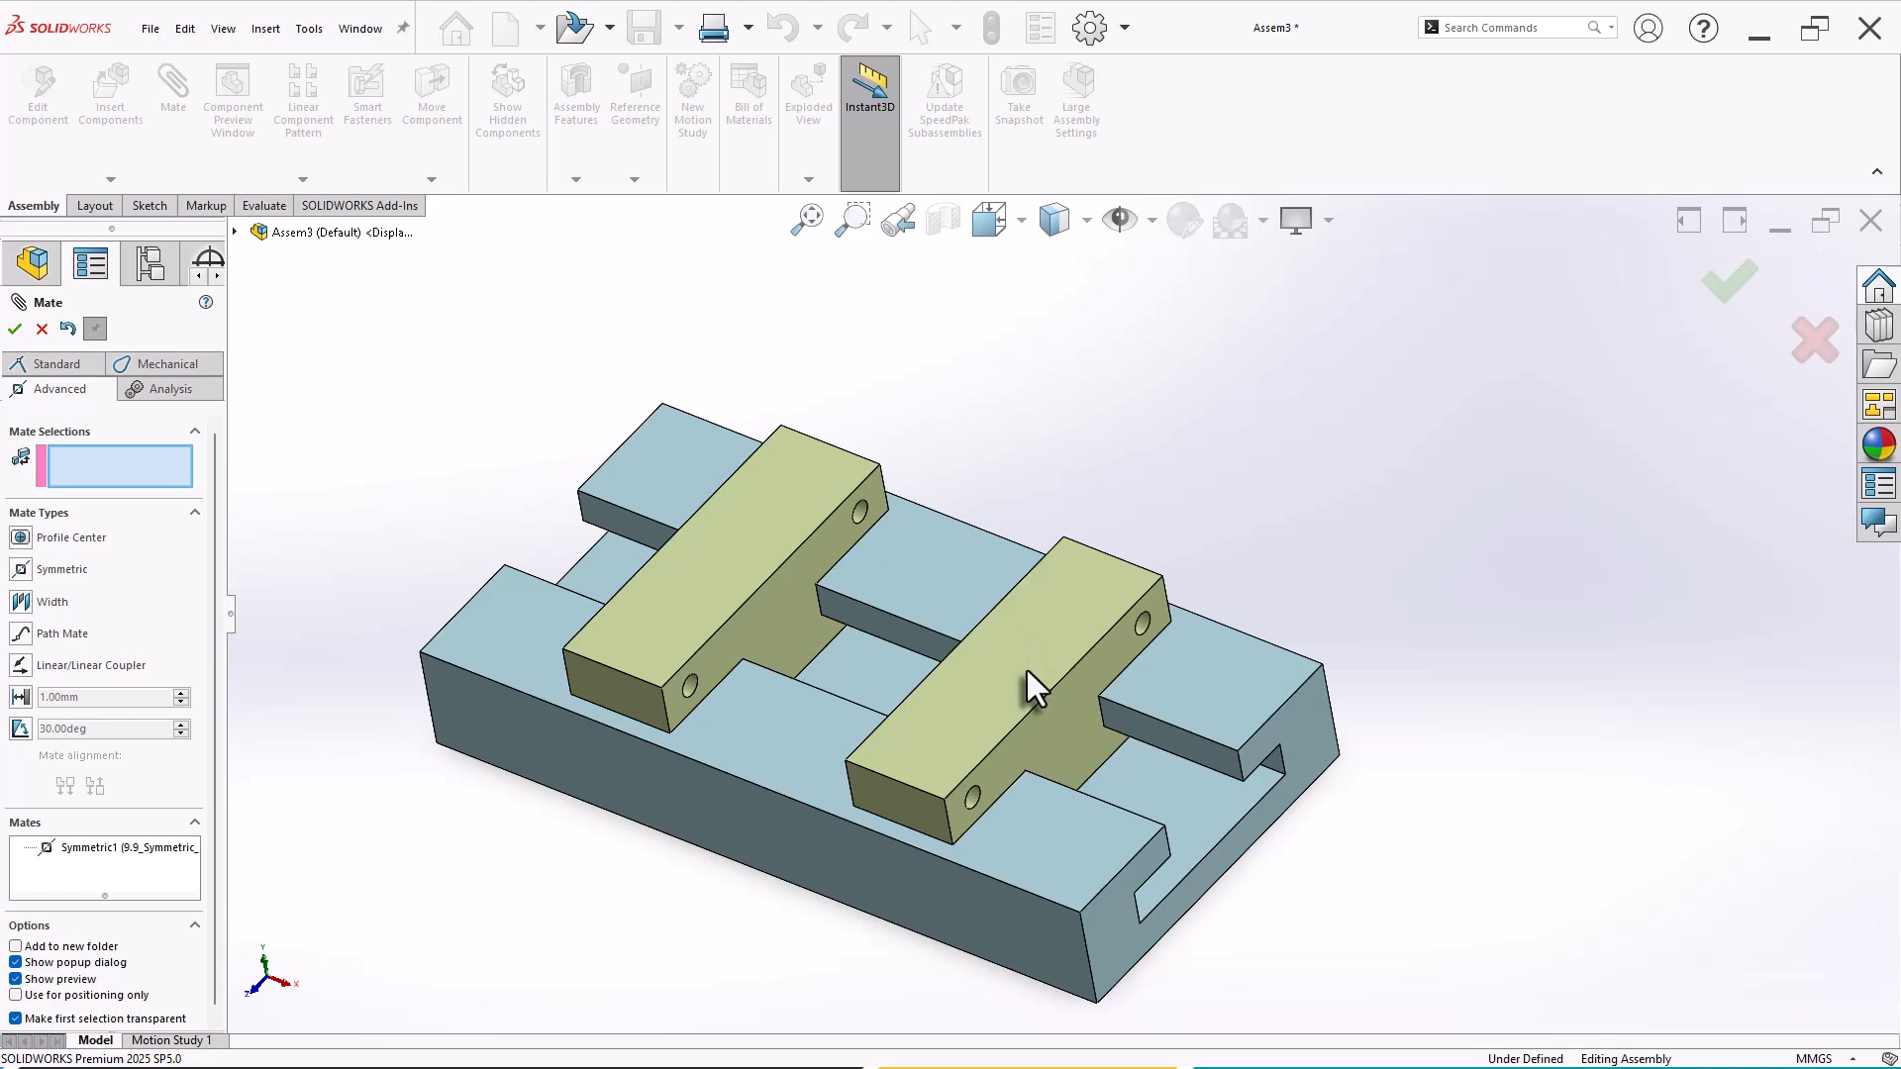
drag(1027, 673, 1102, 785)
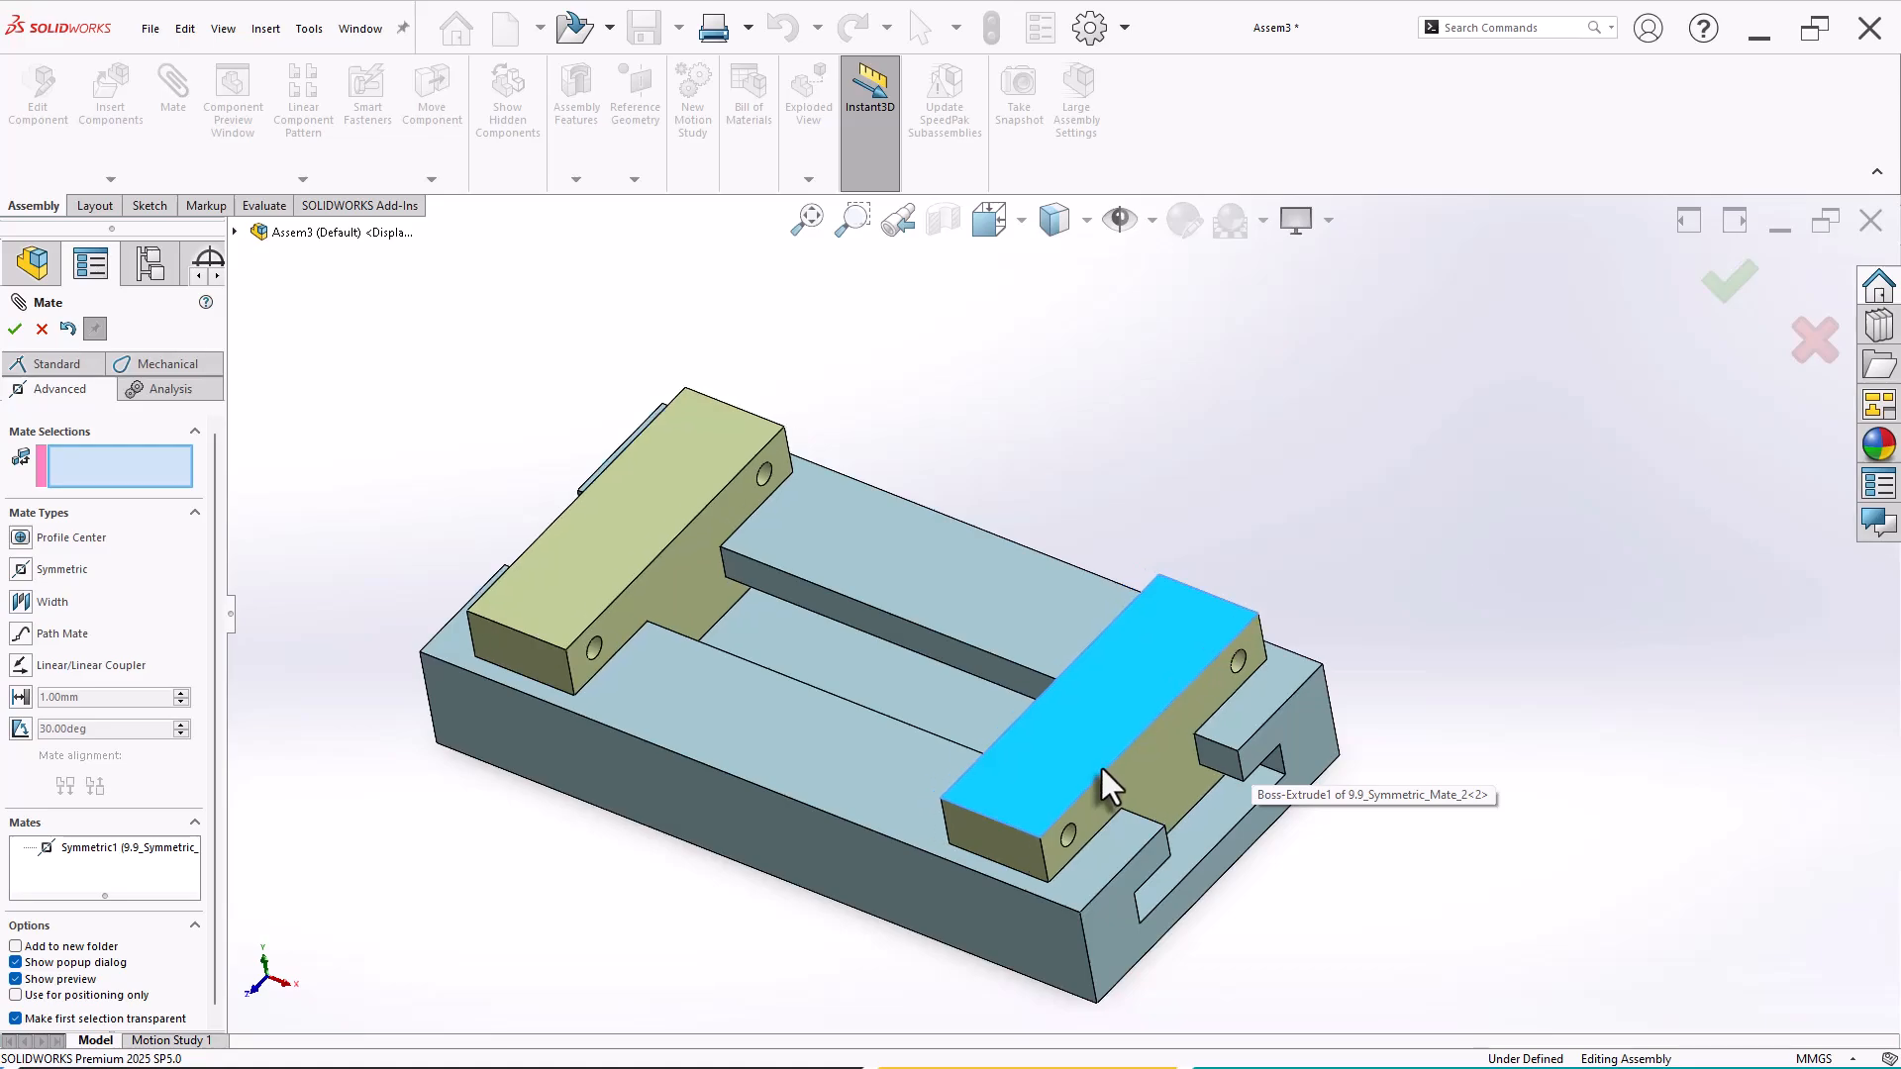
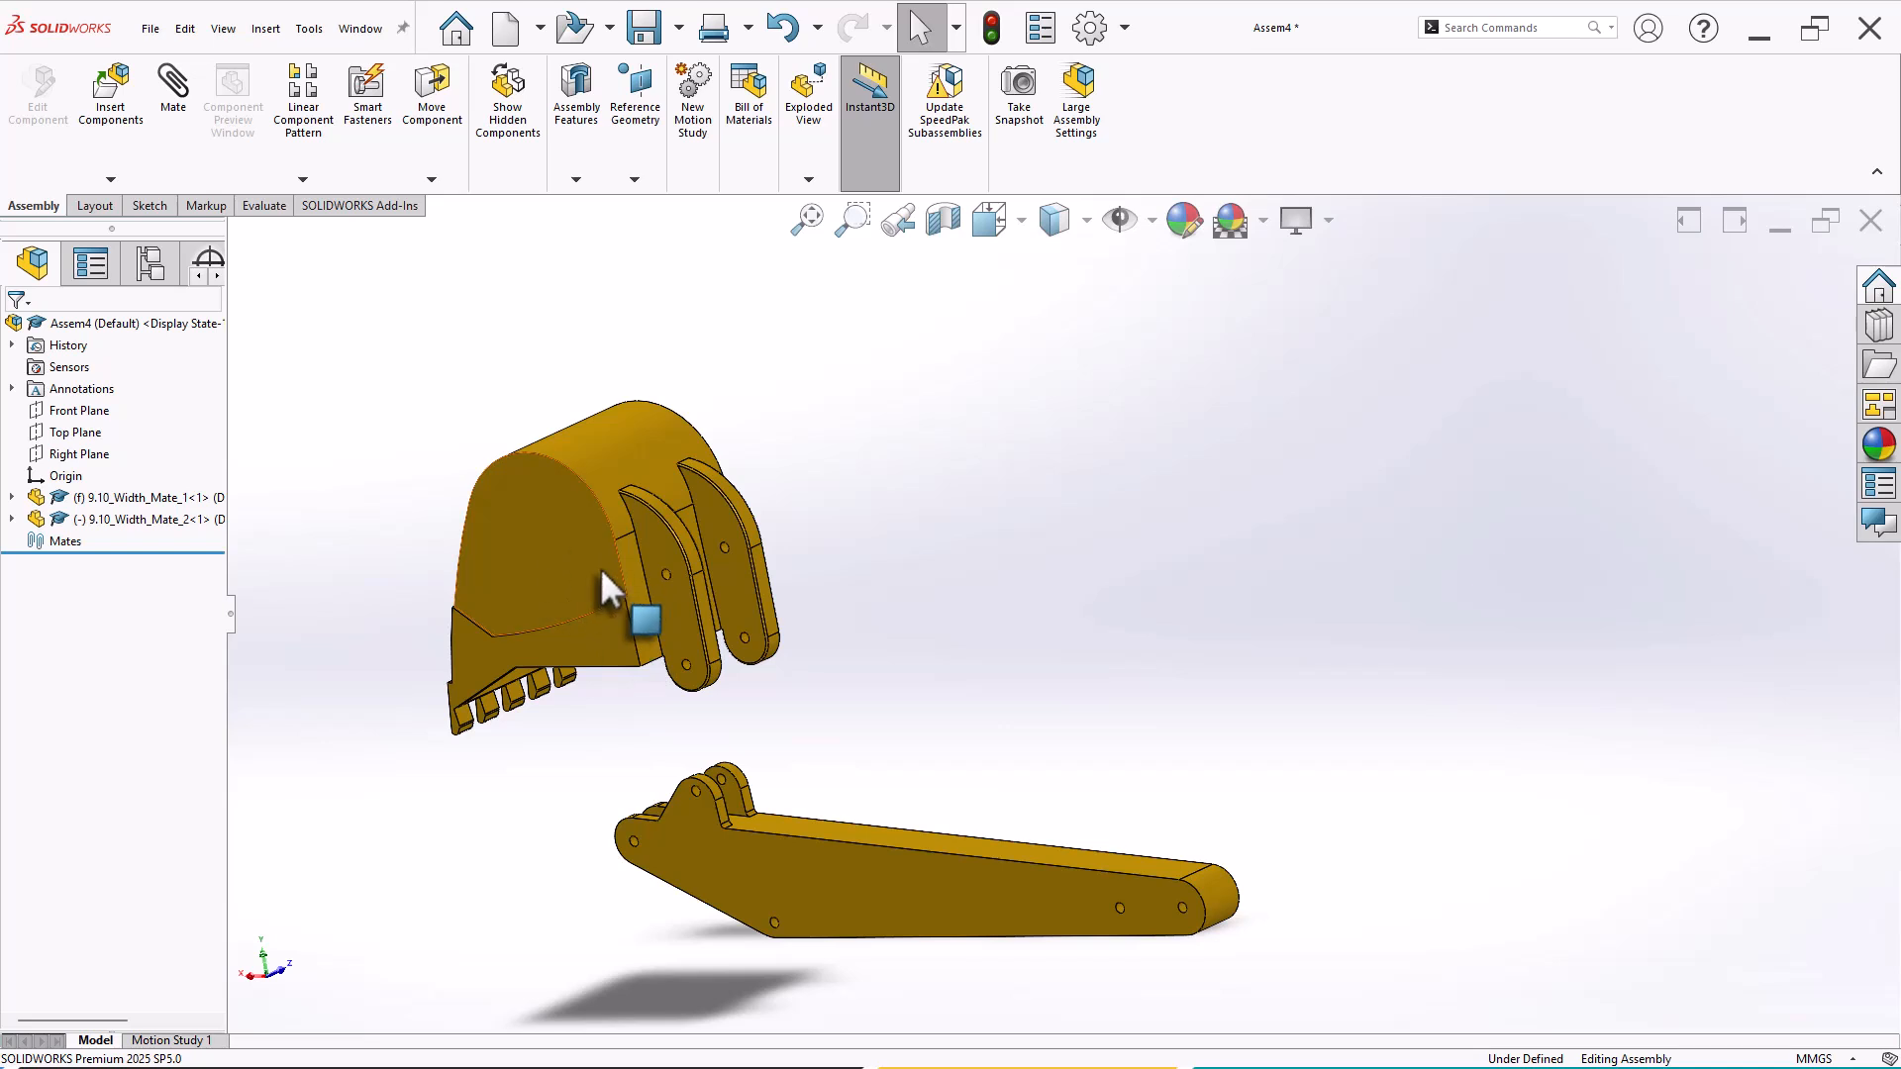
Step: Float the bucket component 9.10_Width_Mate_1 and rotate it so its mounting lugs are on top and its opening faces the arm
click(111, 501)
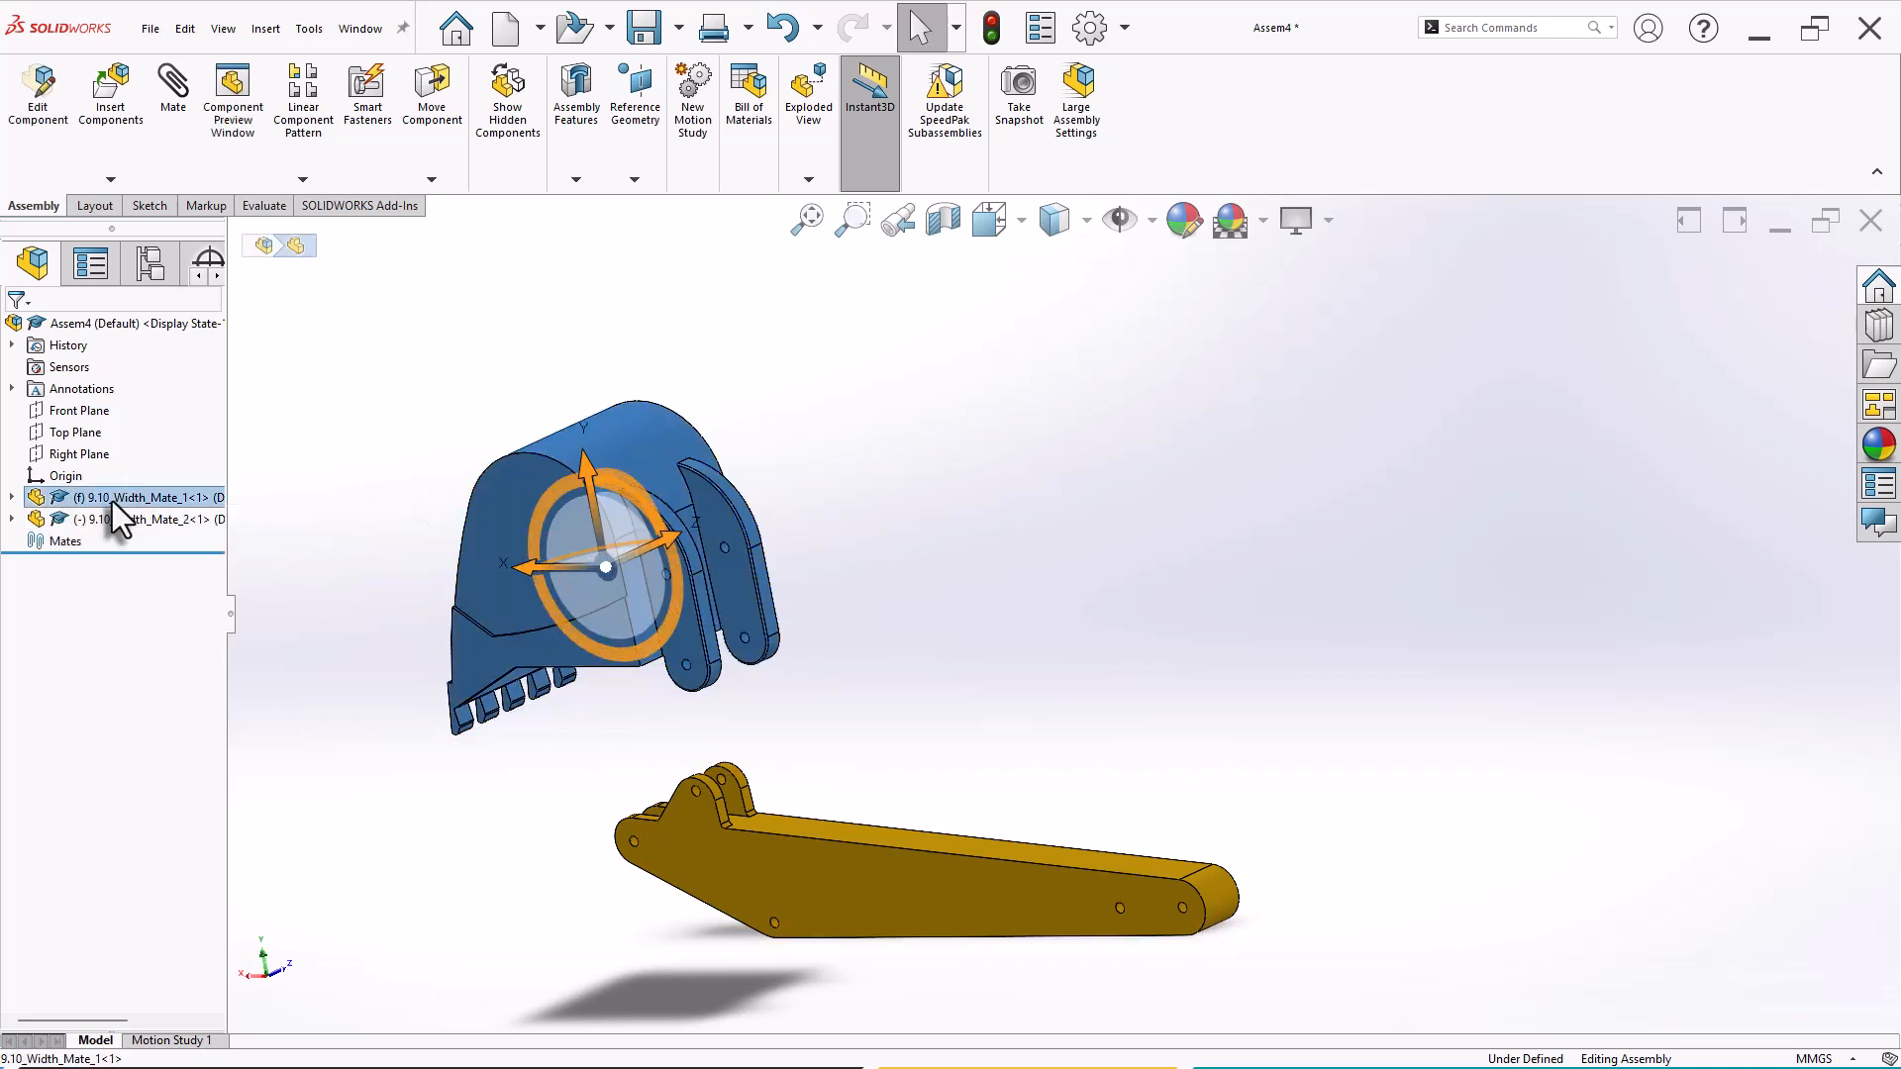
right_click(111, 501)
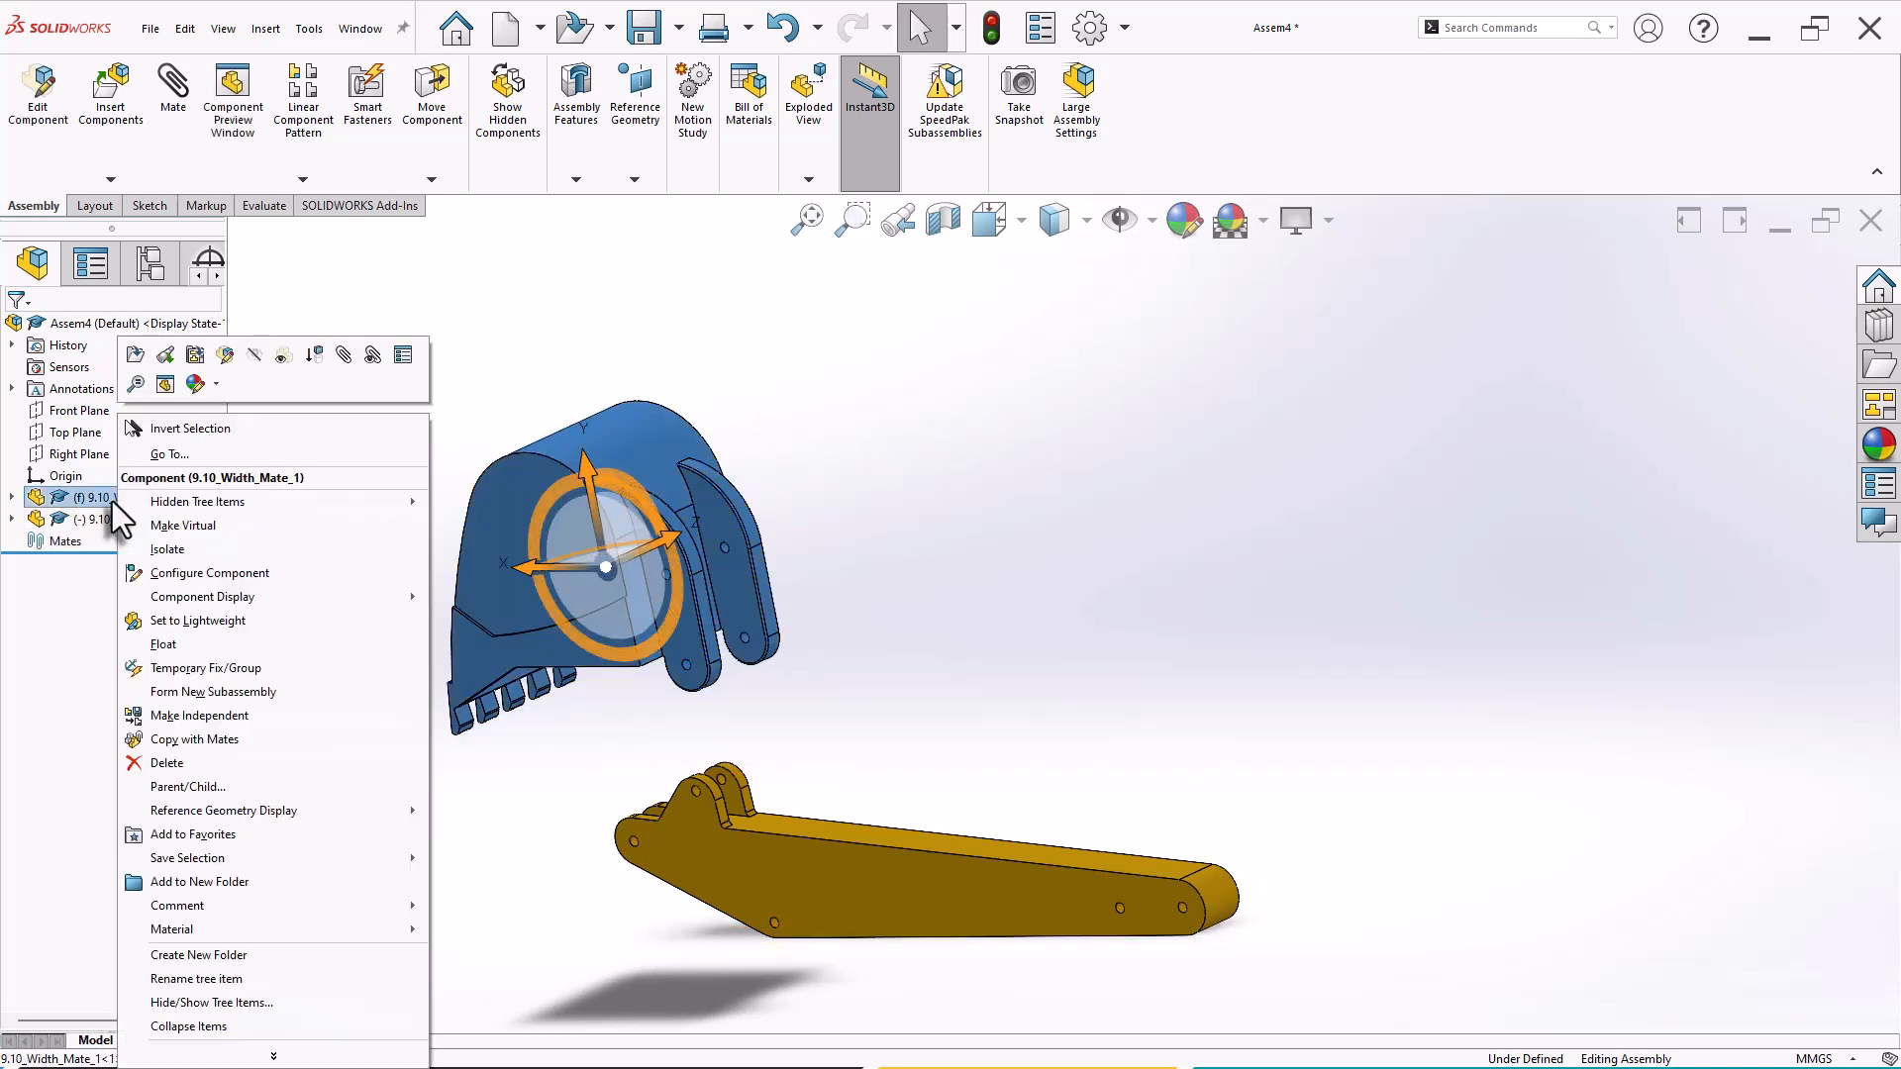
click(182, 651)
right_drag(503, 495, 453, 841)
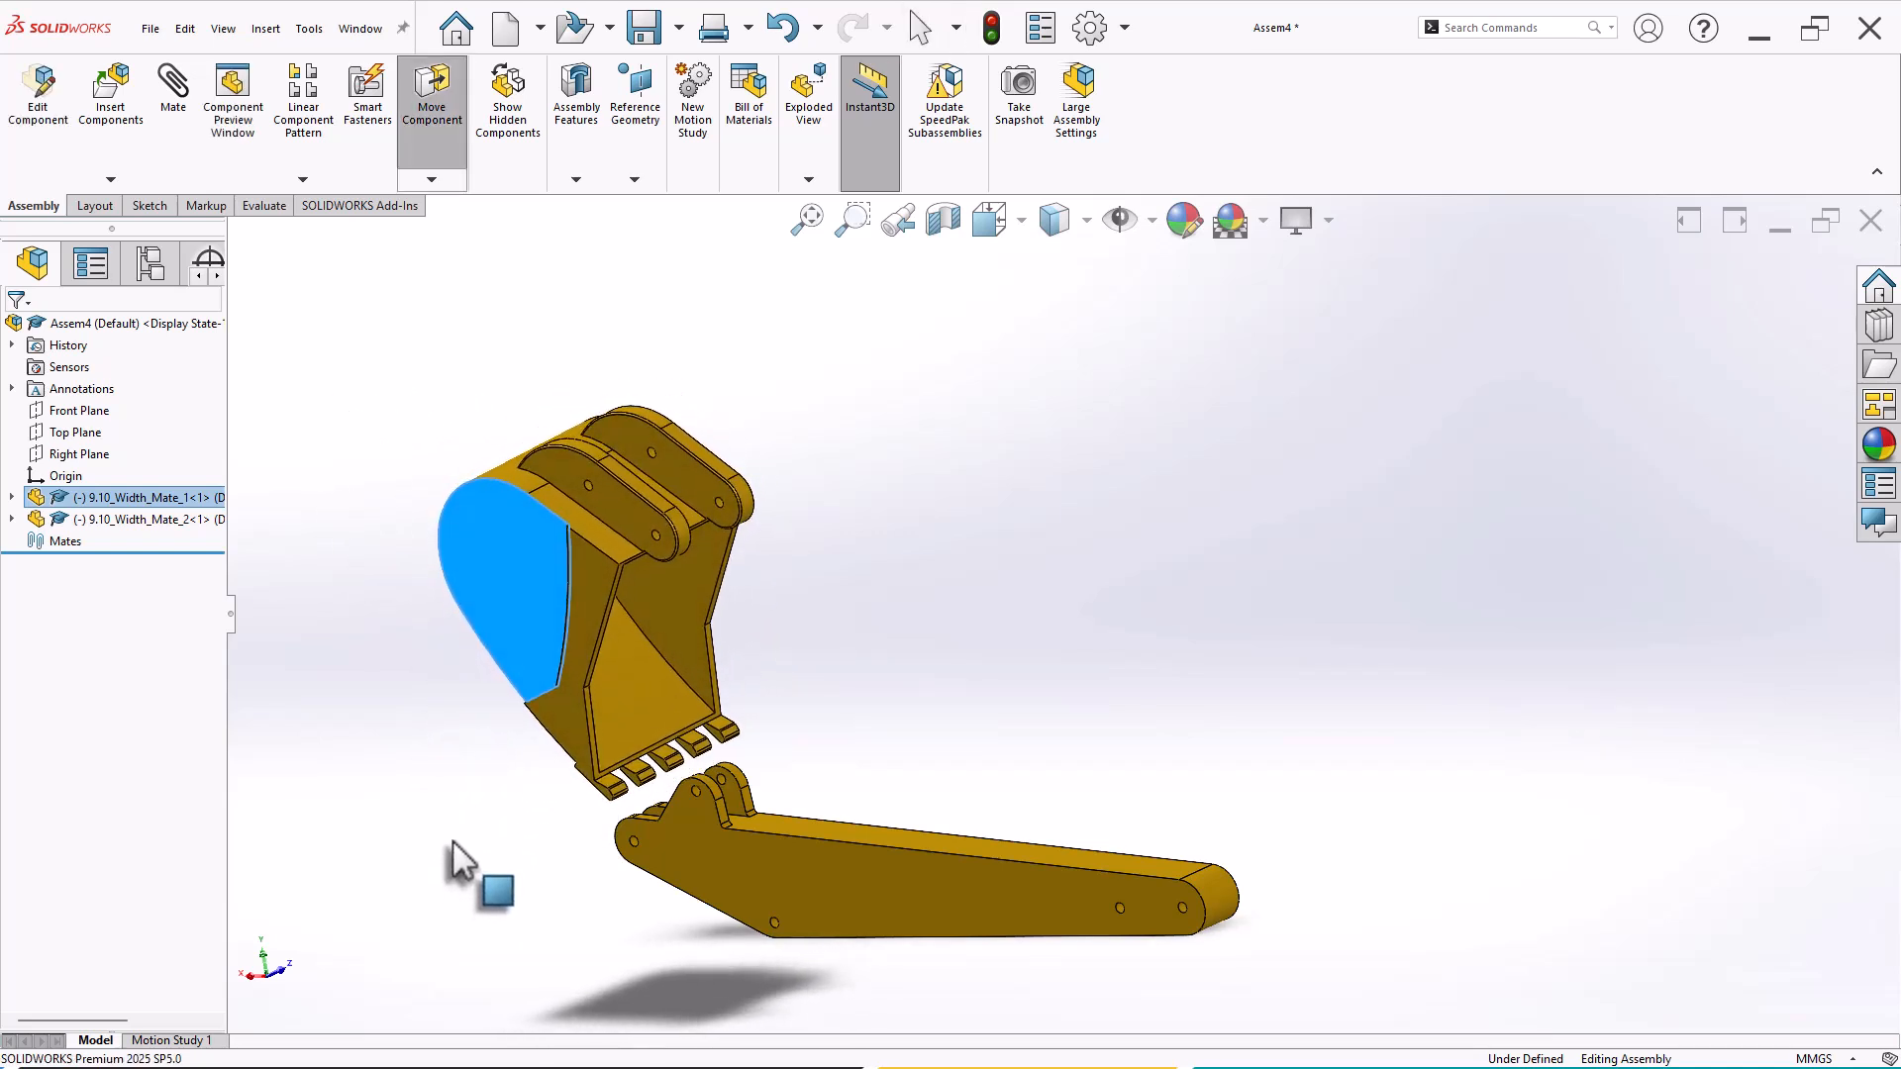
key(Escape)
Step: Fix the bucket component in its rotated position
click(146, 497)
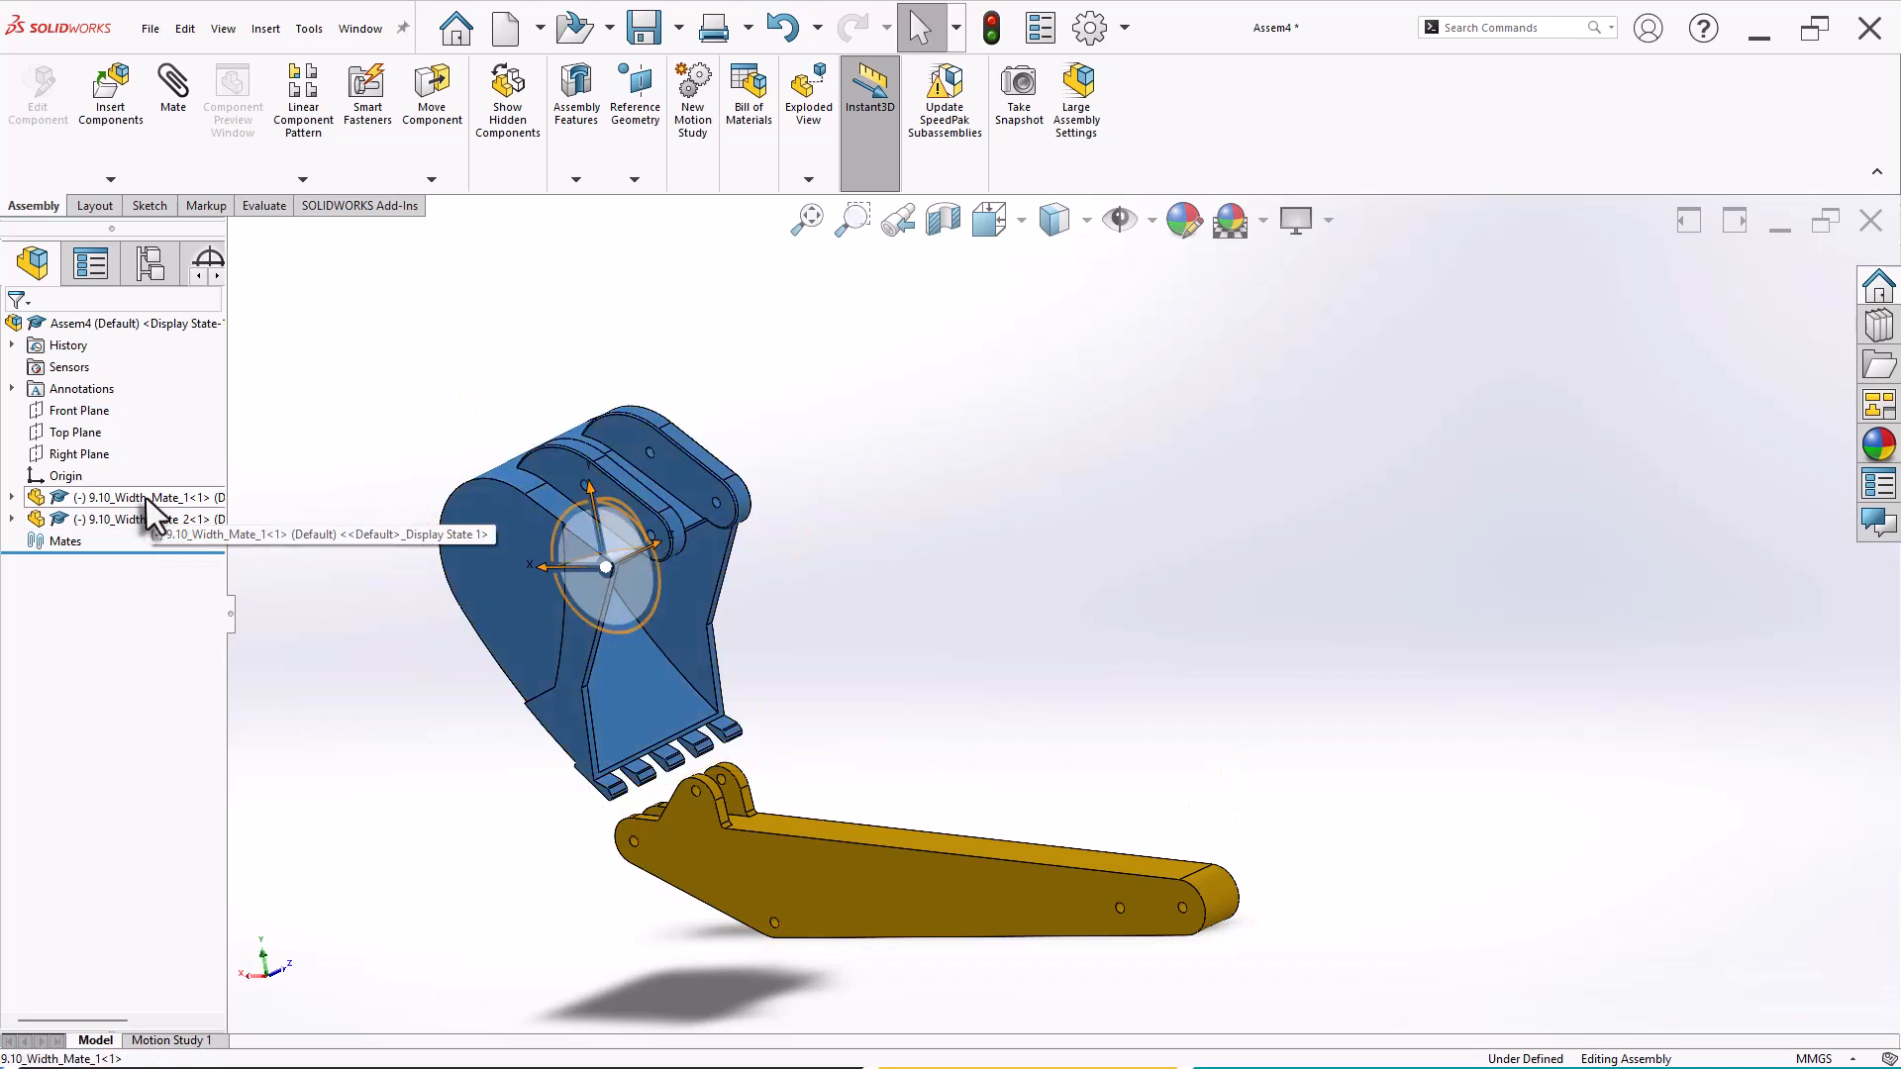
right_click(145, 497)
click(216, 648)
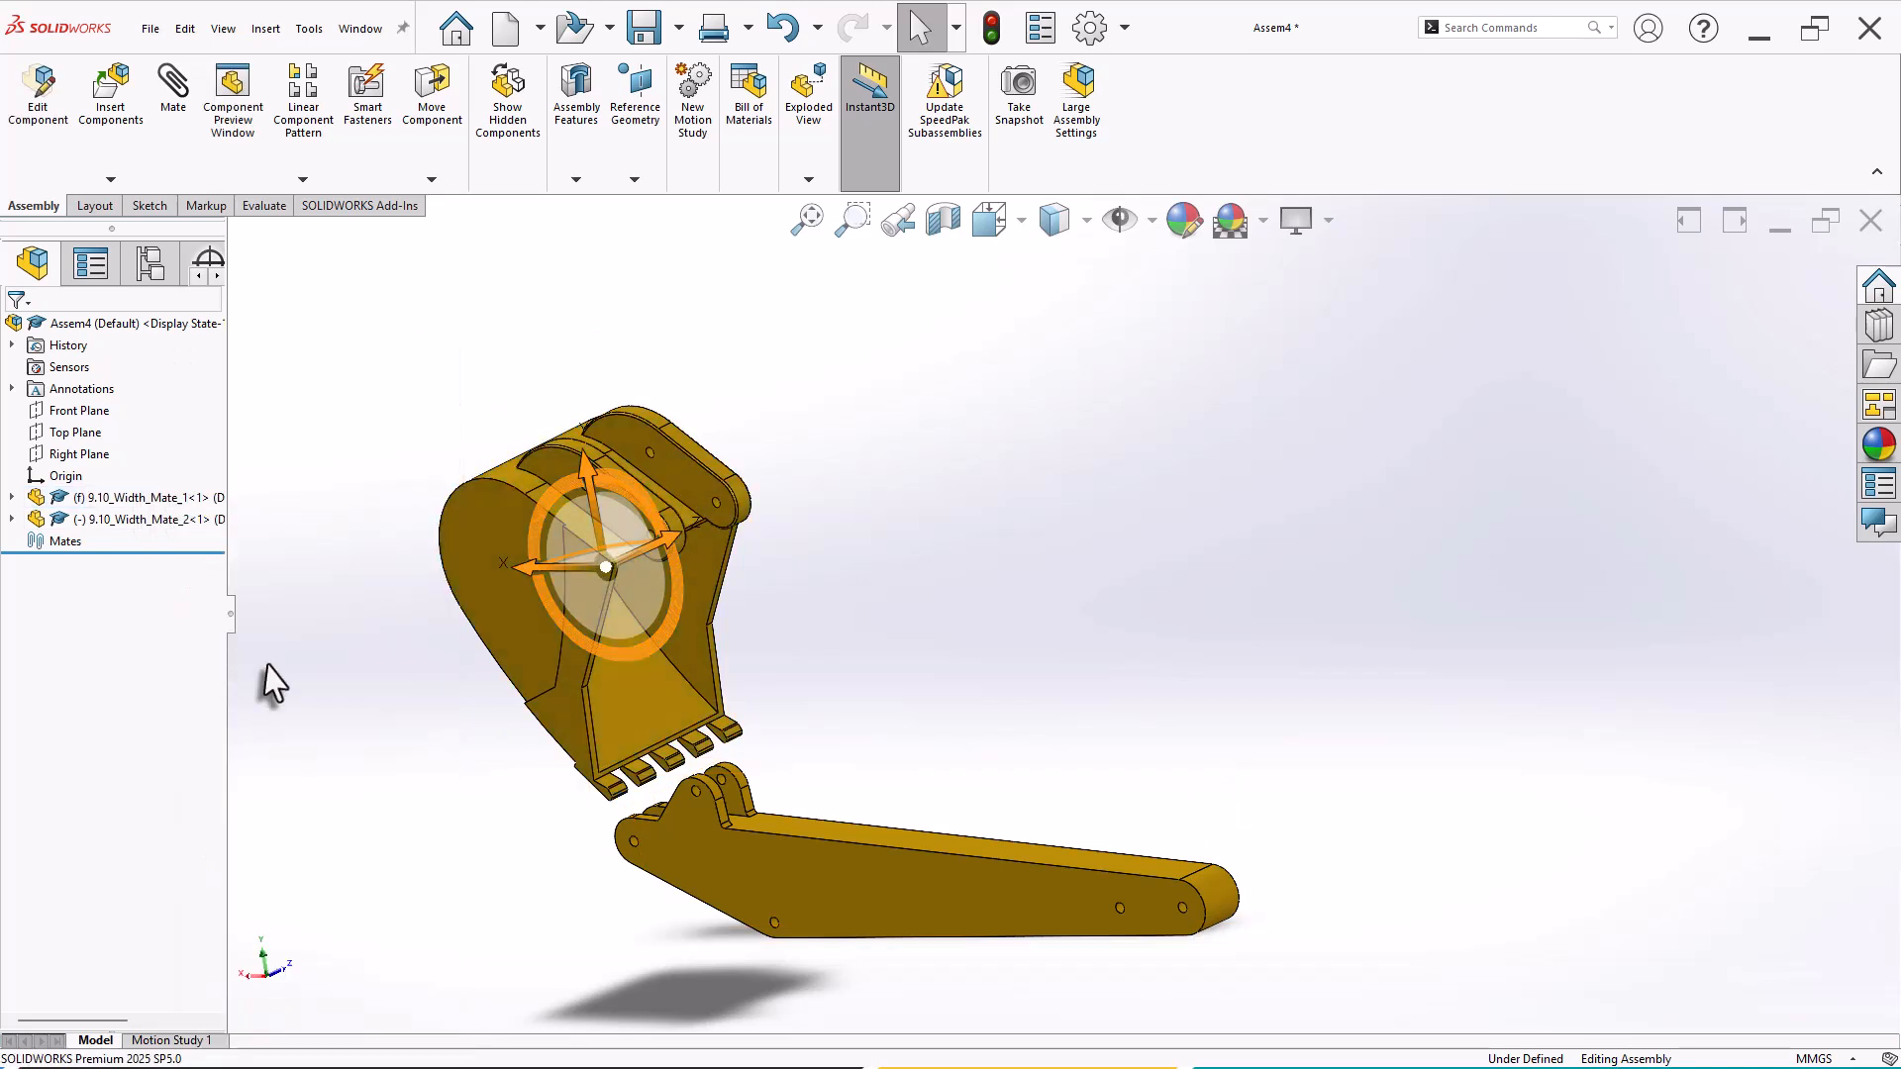
Step: Rotate the arm so its single rounded end points at the bucket's lugs, and move it clear of the bucket
right_drag(891, 904, 896, 656)
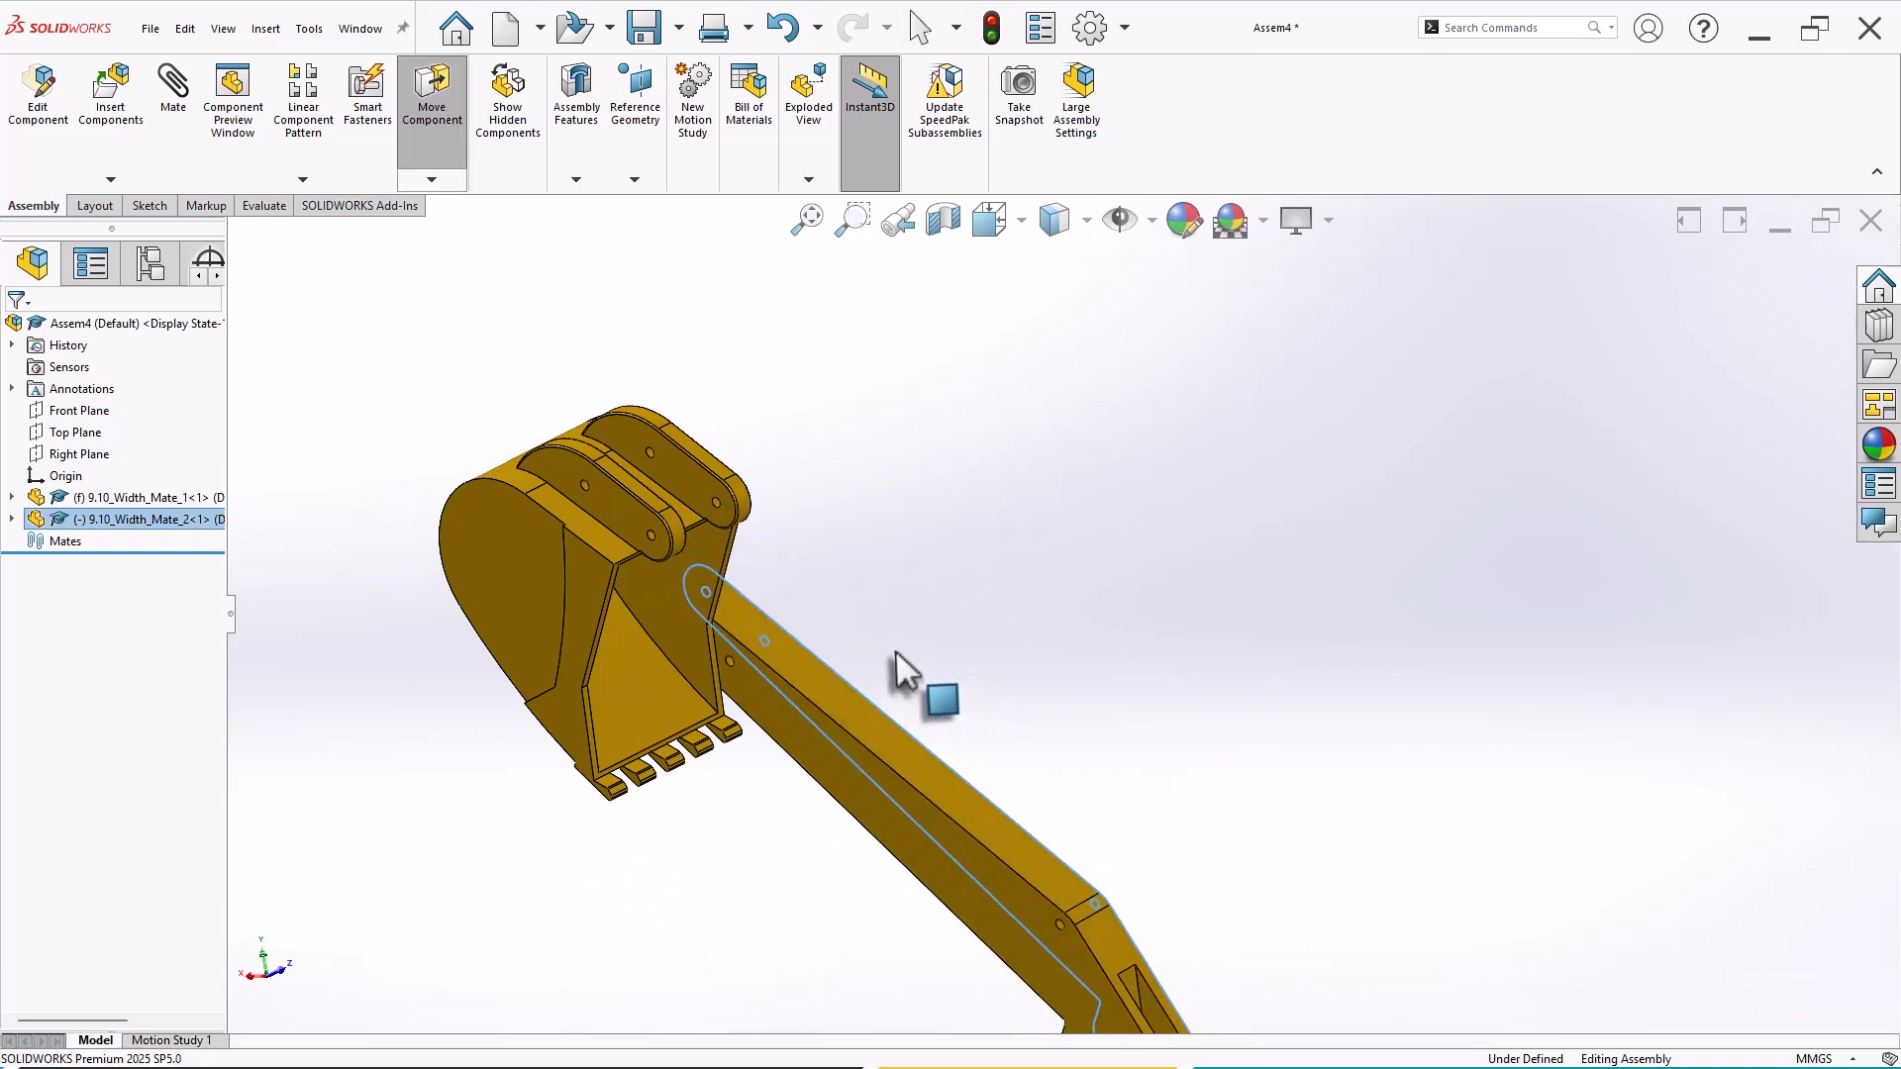
drag(870, 815, 1058, 787)
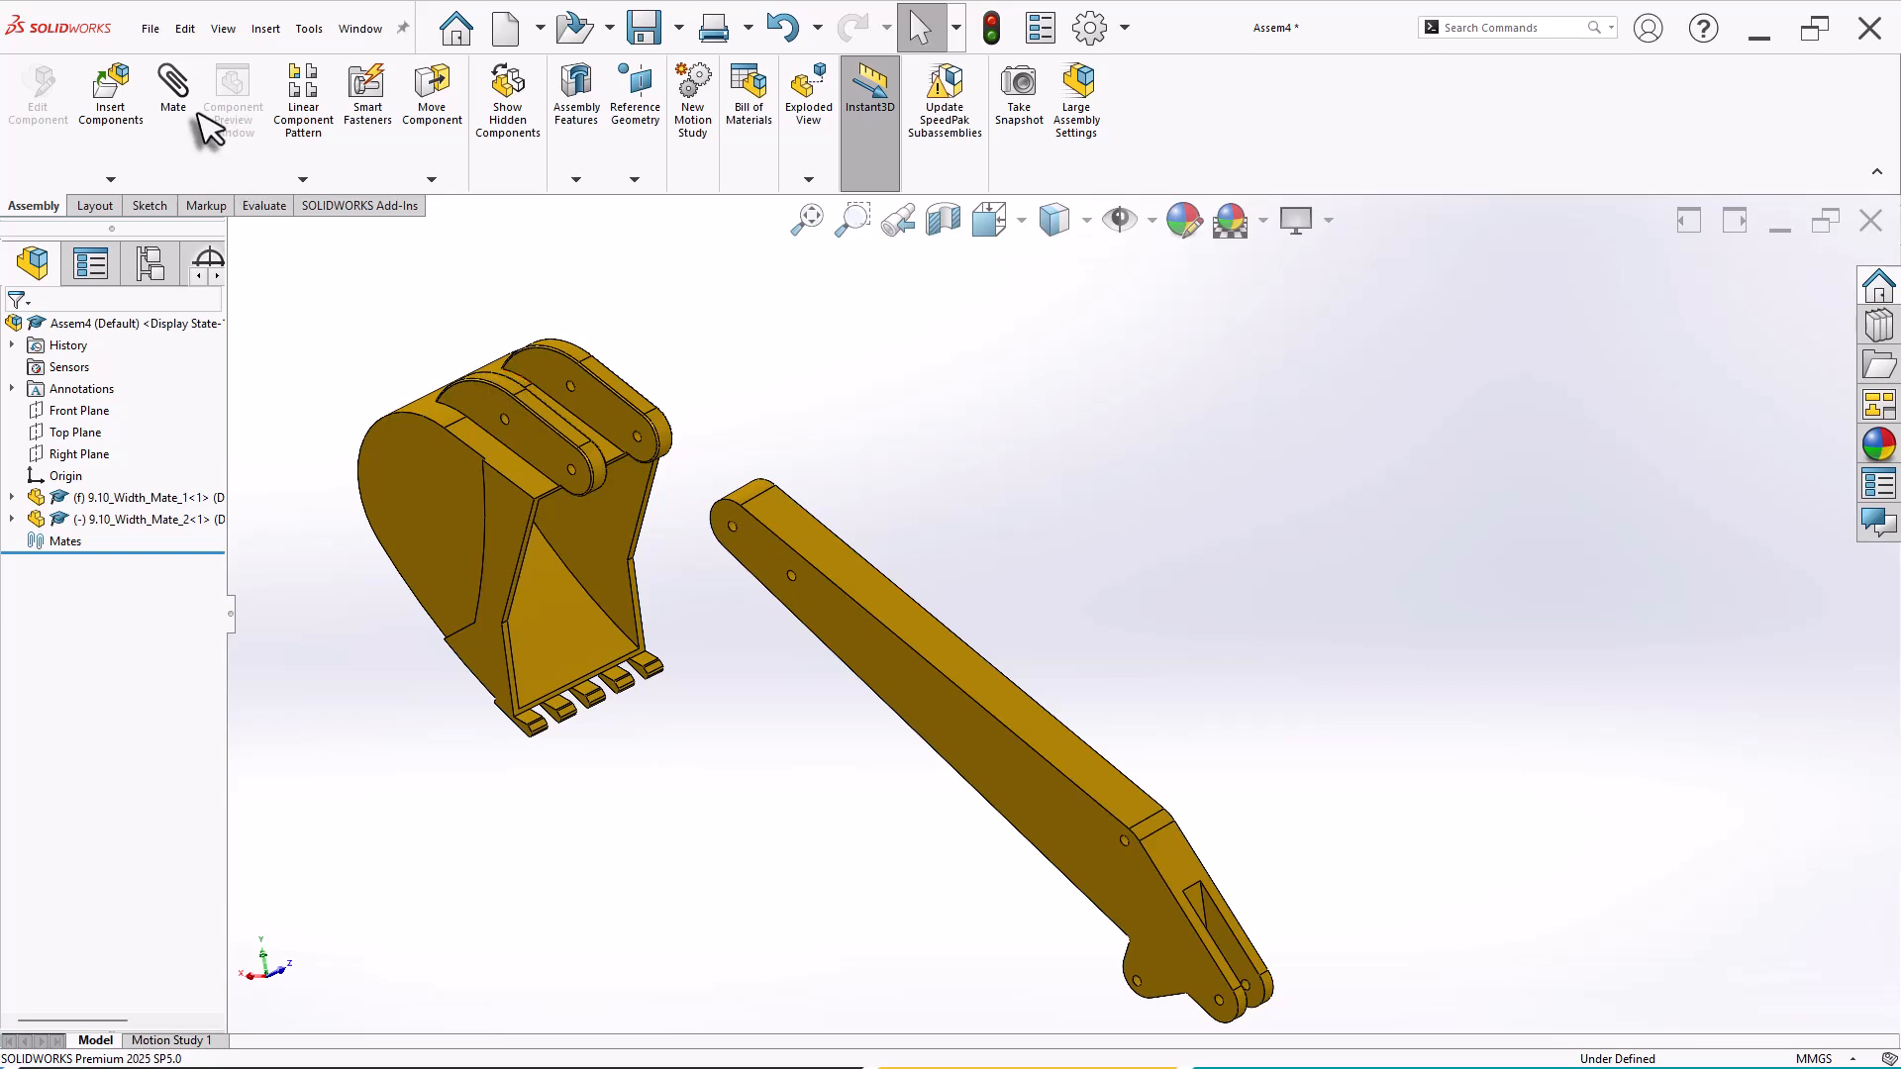
Step: Set up a Width mate with the inner faces of the bucket's two lugs as the first width selections
click(177, 94)
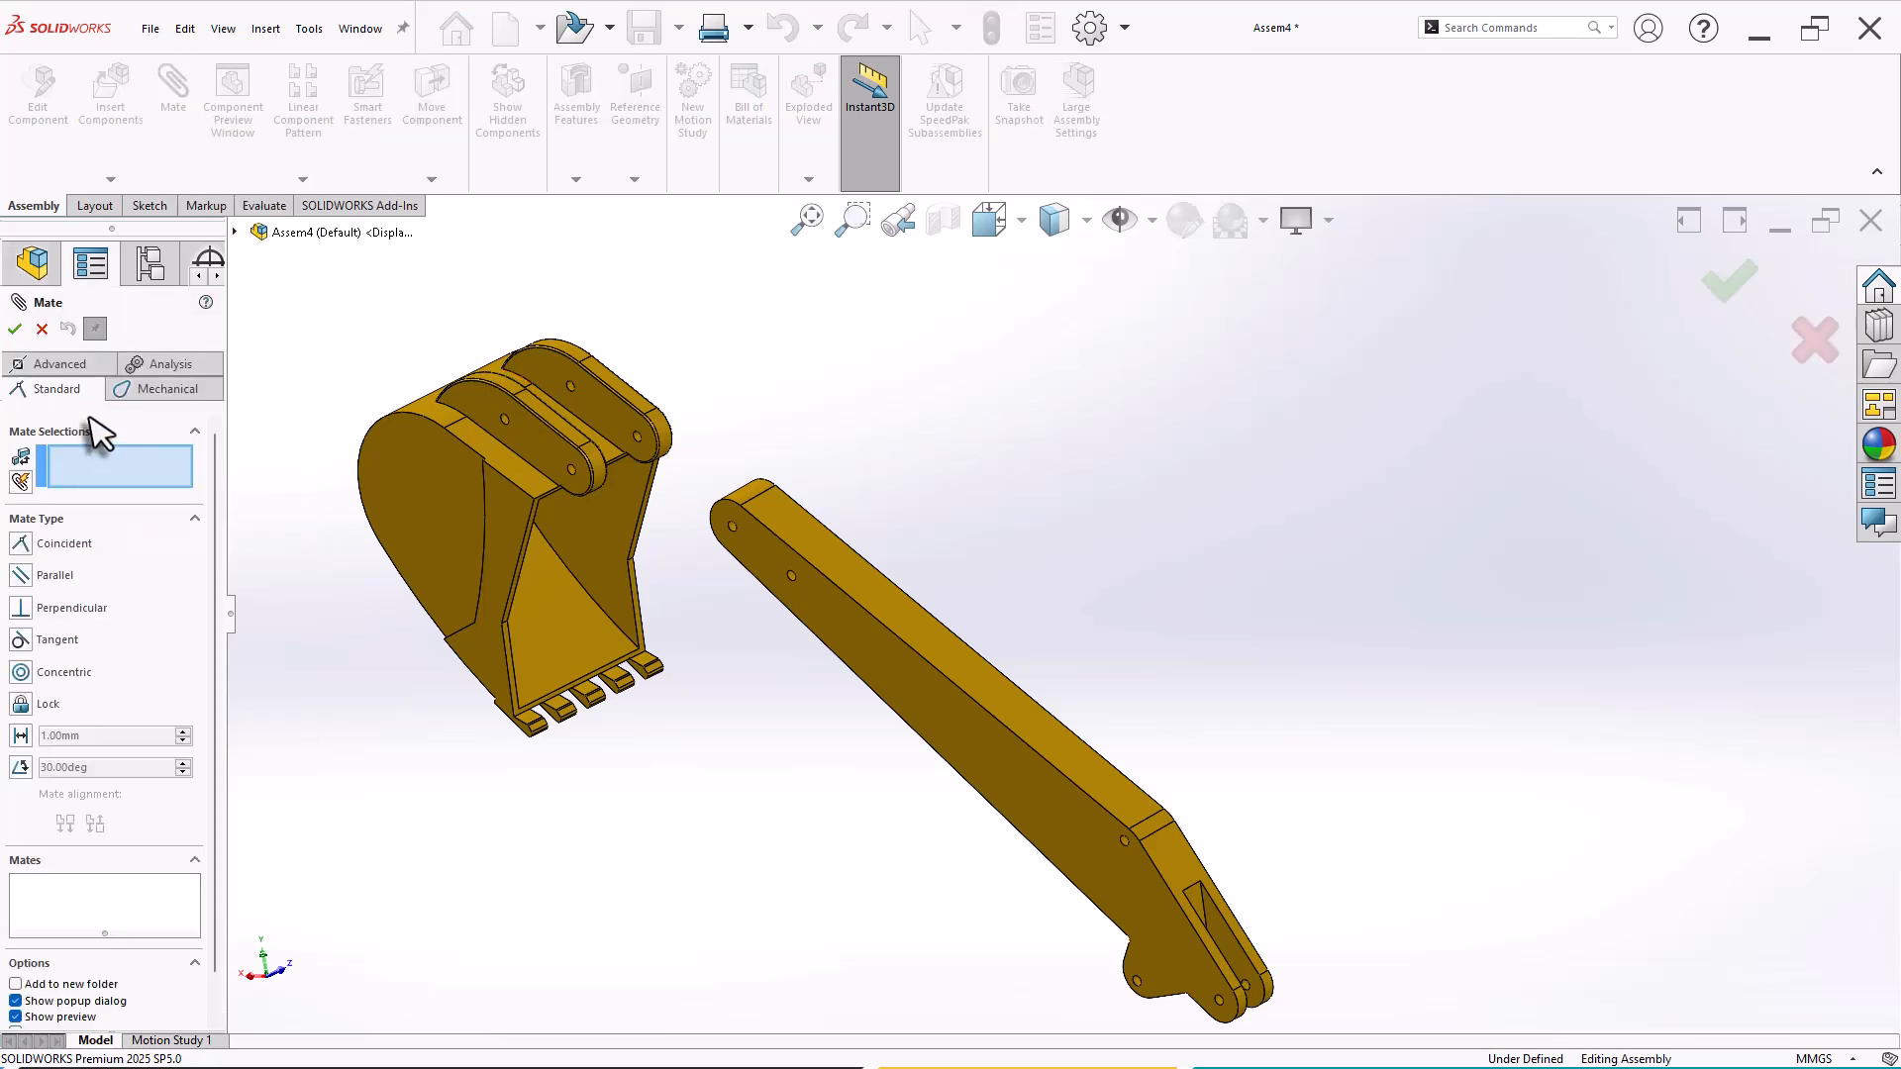
click(77, 368)
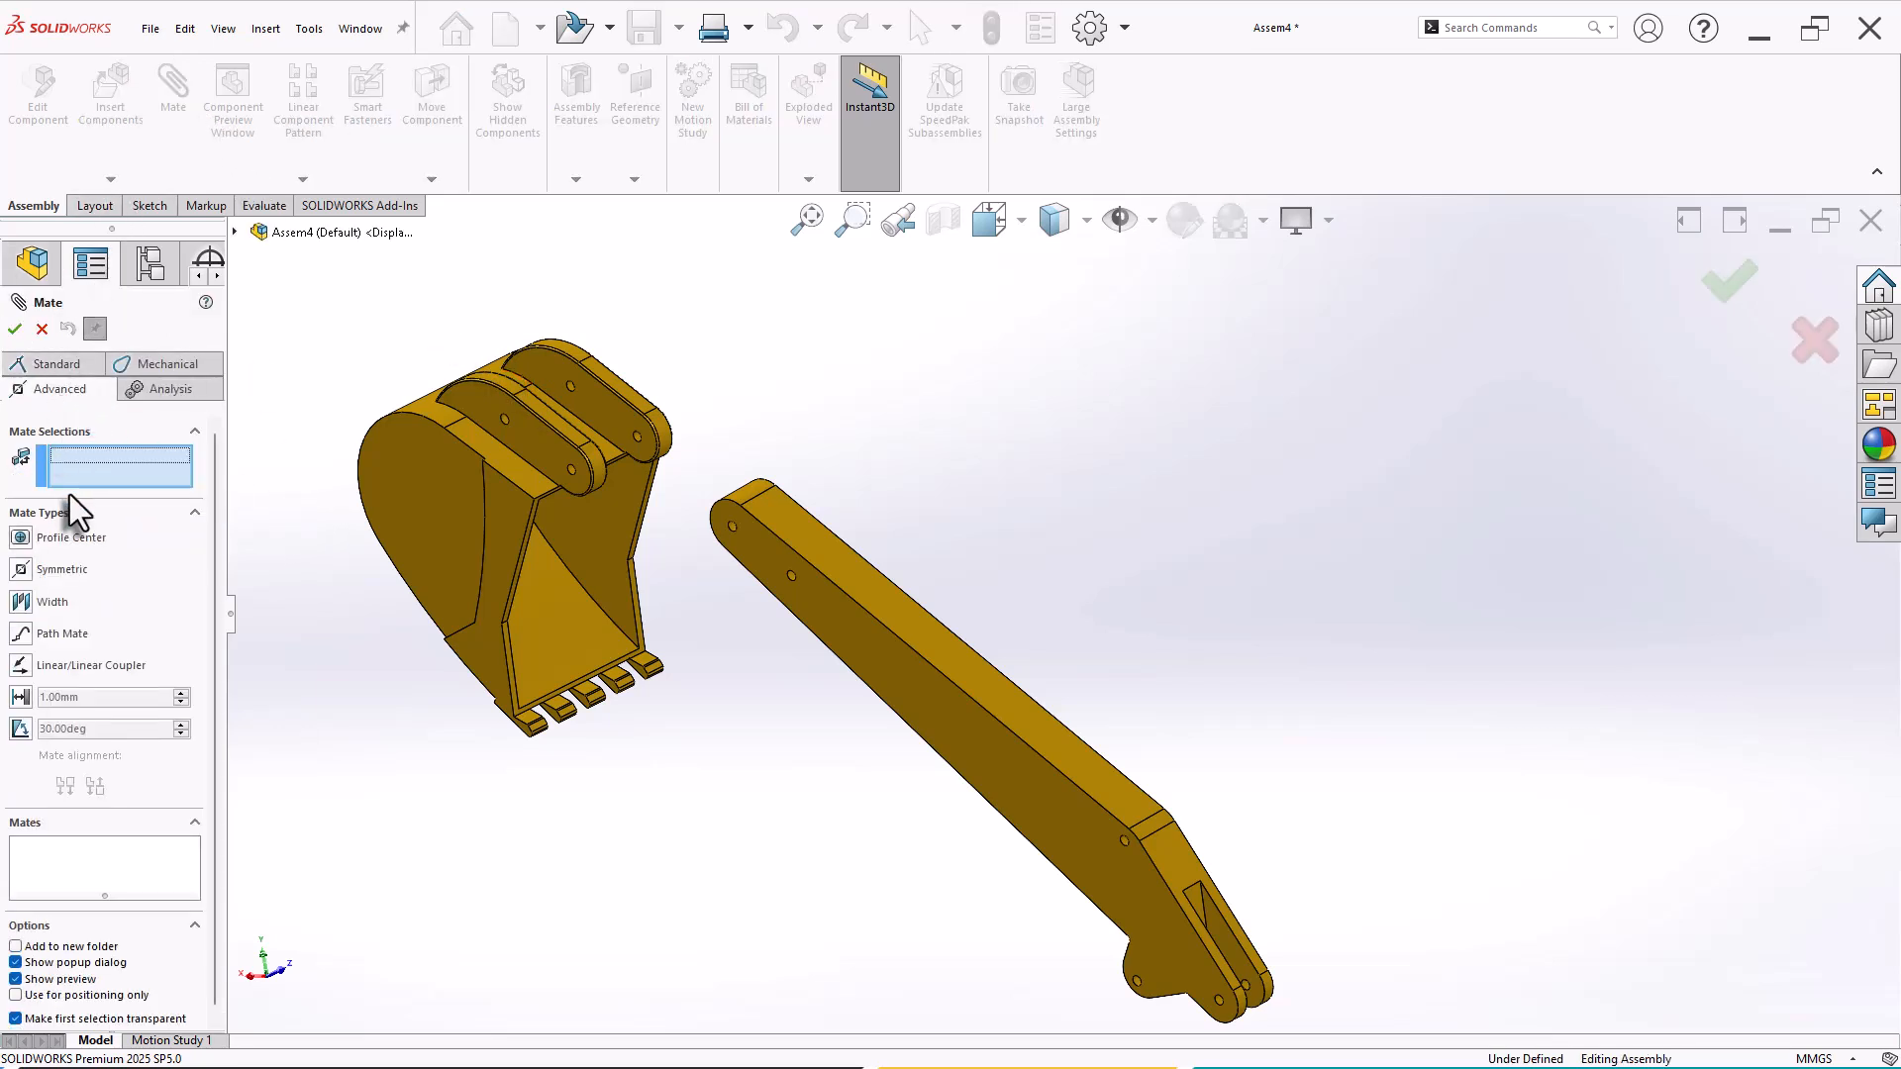
click(21, 602)
scroll(658, 480, down, 5)
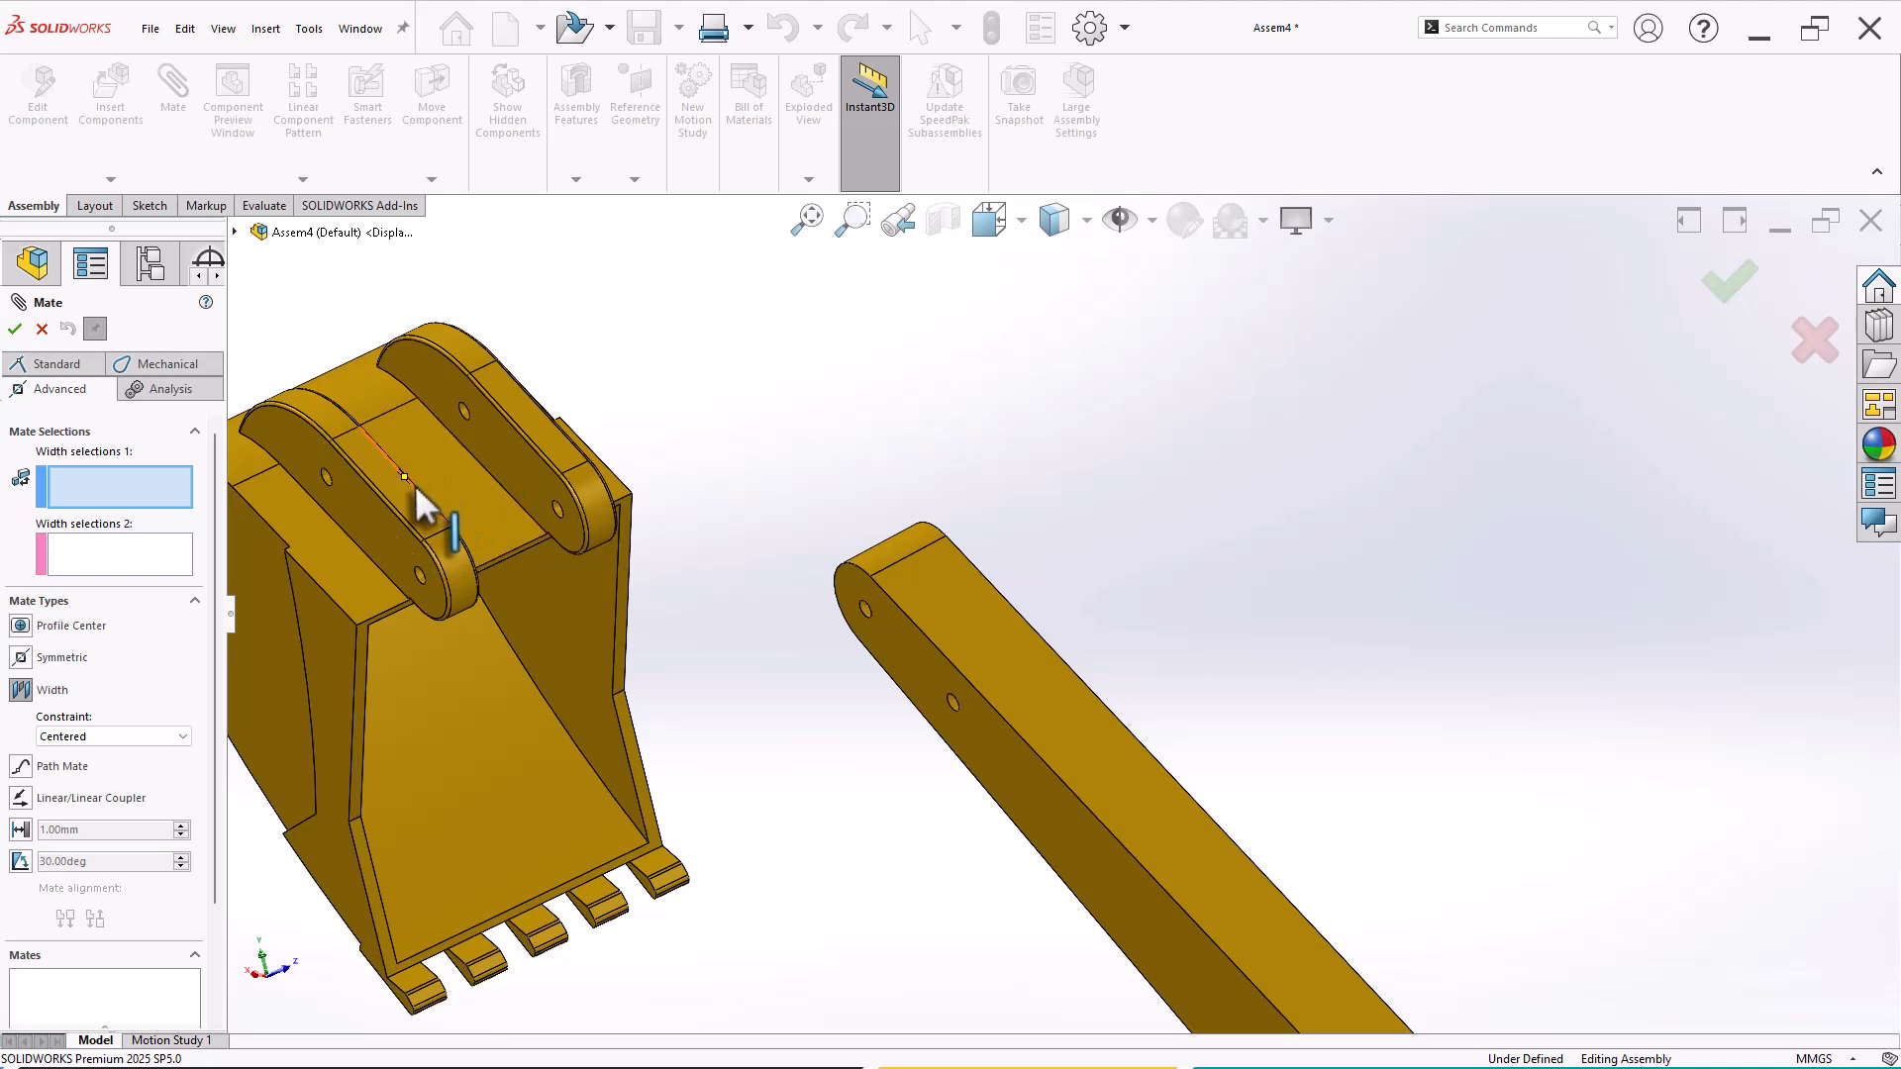
middle_drag(624, 420, 692, 555)
click(636, 566)
click(329, 693)
middle_drag(331, 708, 594, 654)
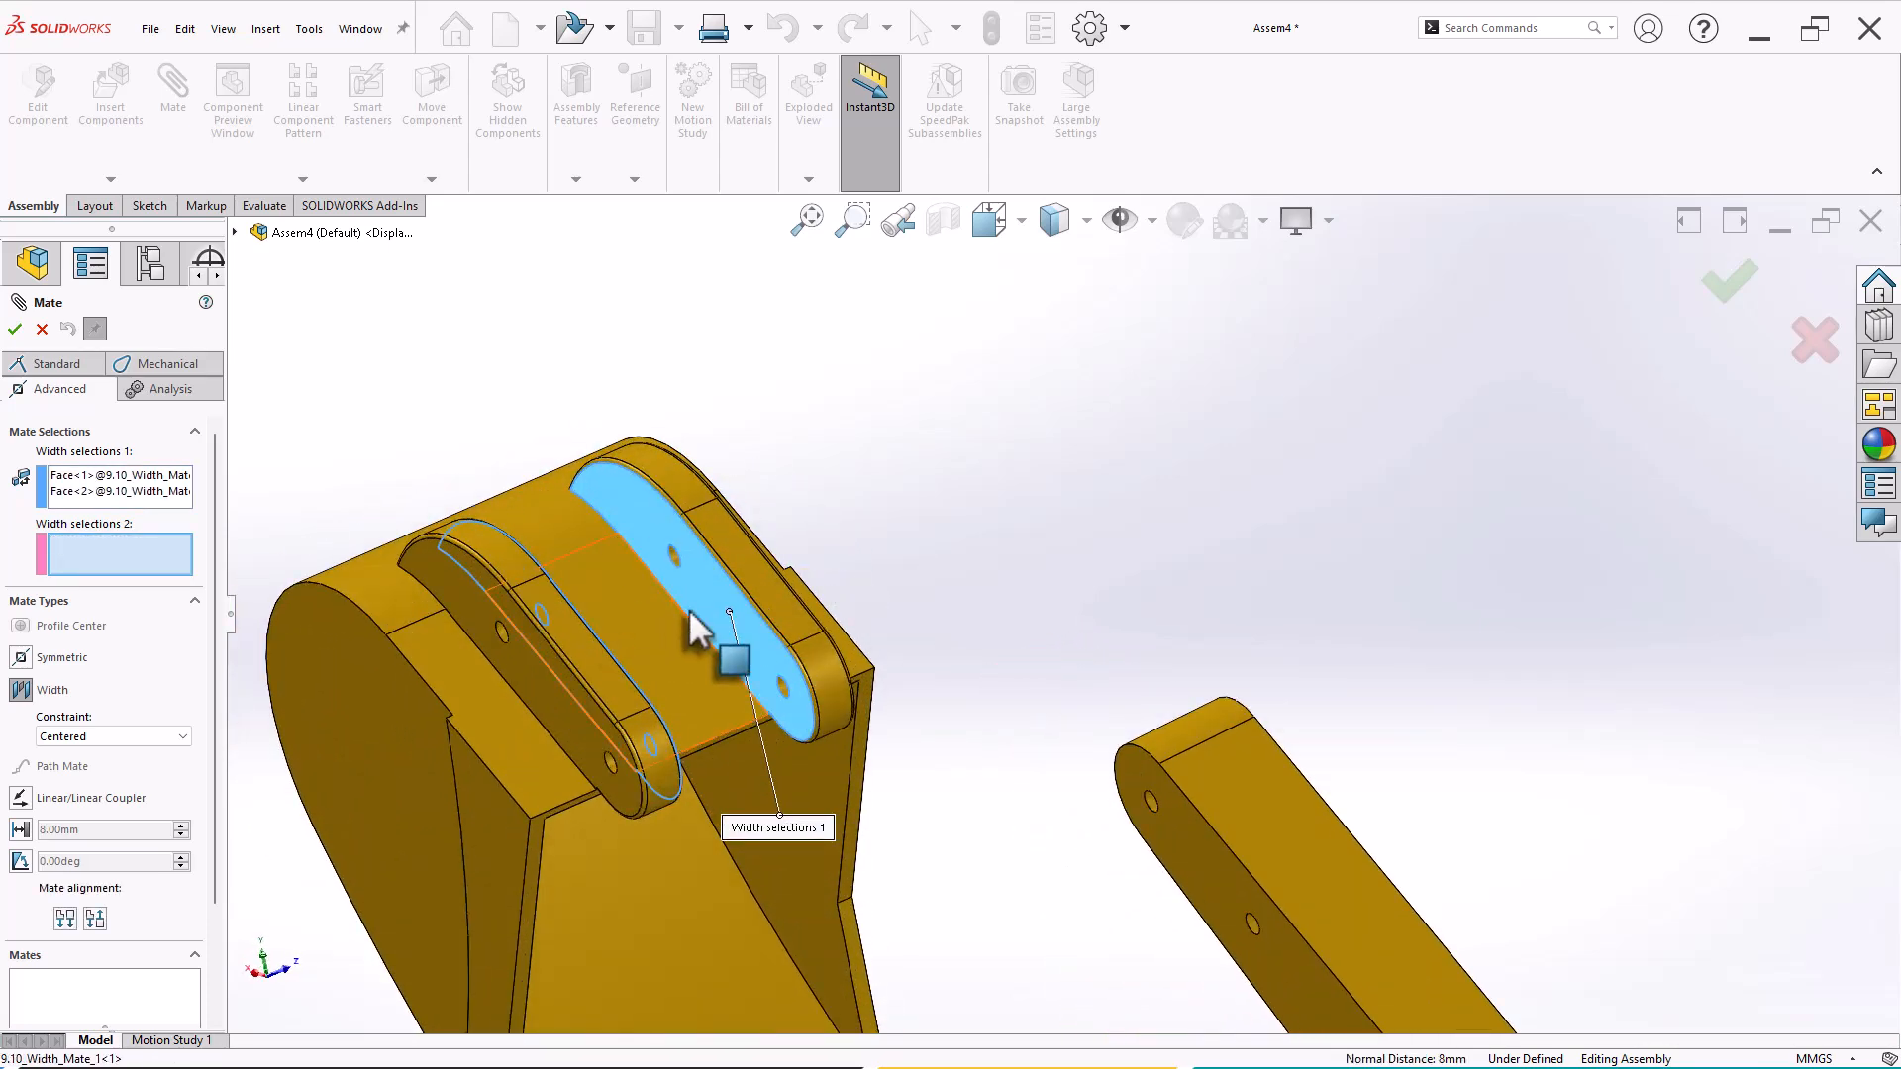
Step: Assign the two side faces of the arm's rounded end as the second width selections and apply the centered Width mate
scroll(768, 624, up, 3)
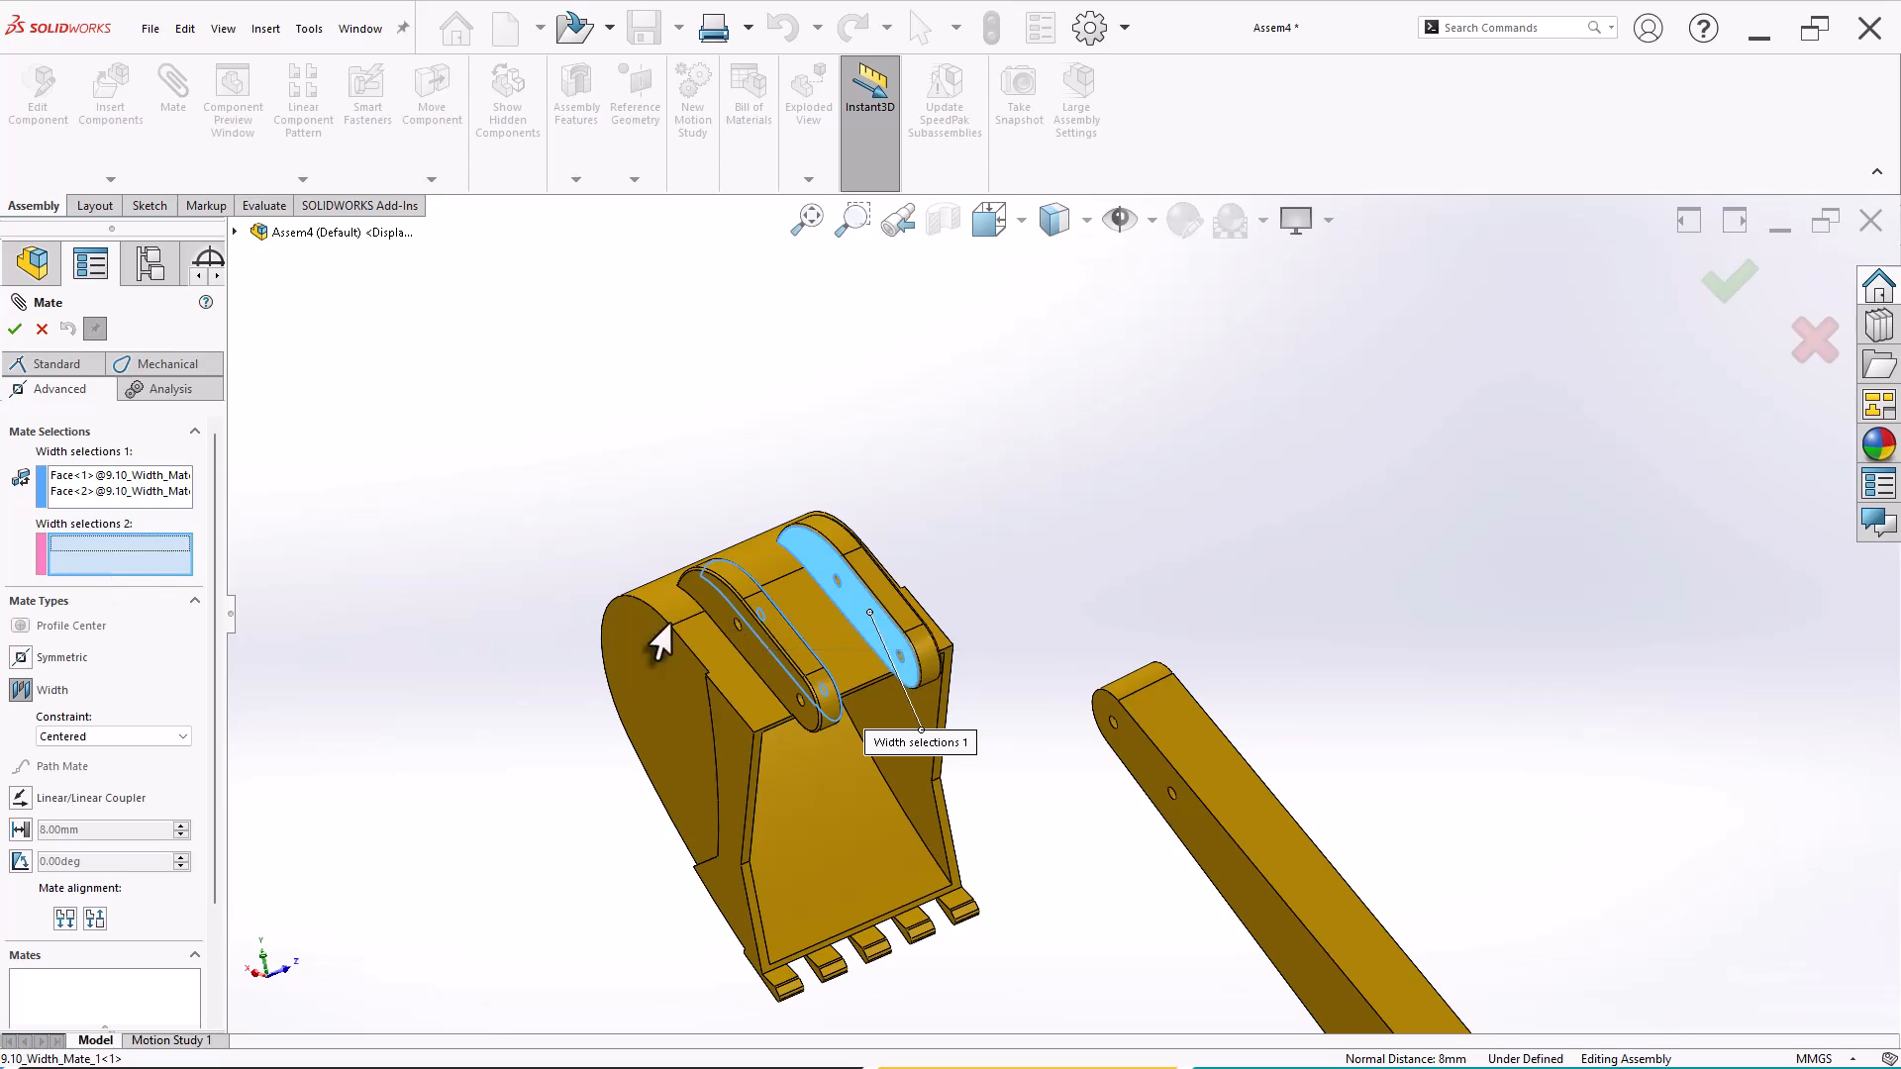
scroll(1178, 743, down, 5)
click(1068, 772)
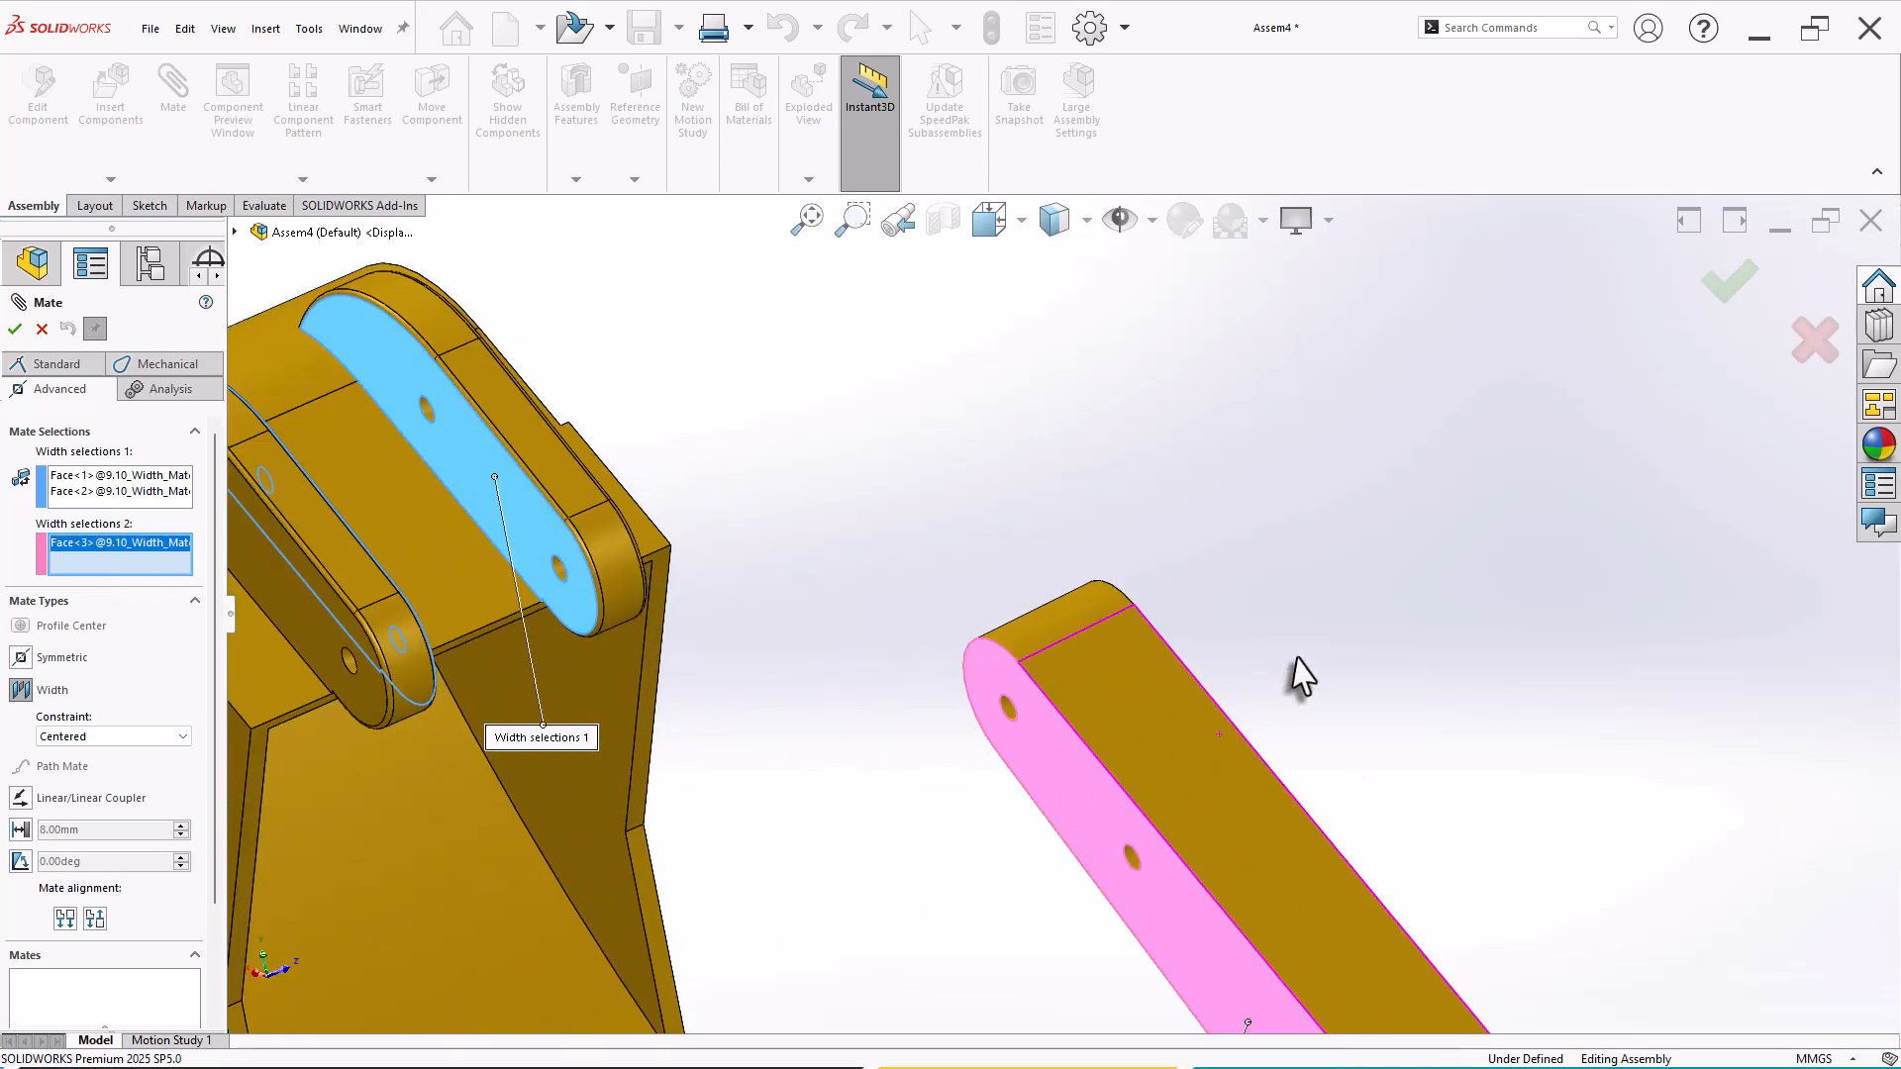
middle_drag(1294, 670, 1148, 770)
click(1307, 720)
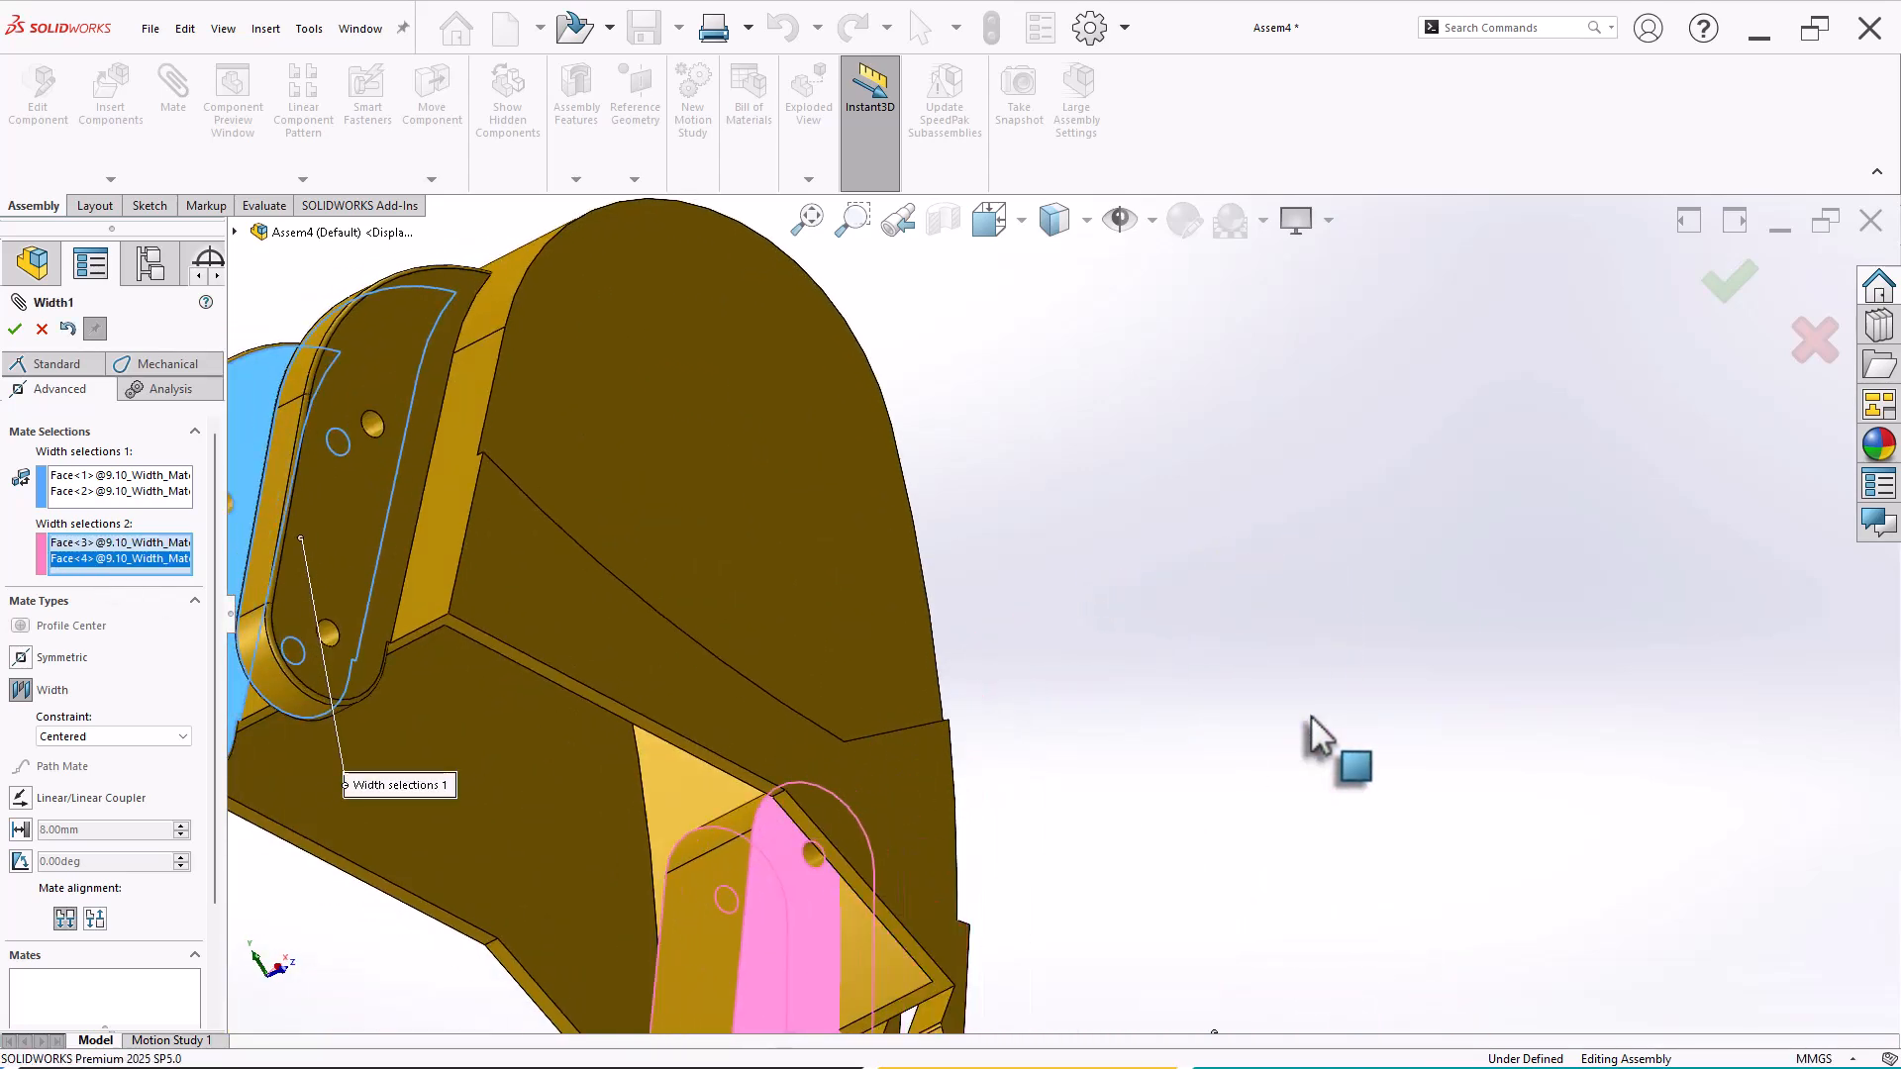
right_click(1346, 749)
Step: Move the arm so its rounded end sits close to the gap between the bucket's lugs, and finish mating
scroll(1030, 746, up, 3)
mouse_move(1031, 746)
middle_down()
mouse_move(1154, 644)
mouse_move(1060, 733)
middle_up()
scroll(916, 800, down, 3)
drag(916, 799, 986, 614)
scroll(993, 508, down, 2)
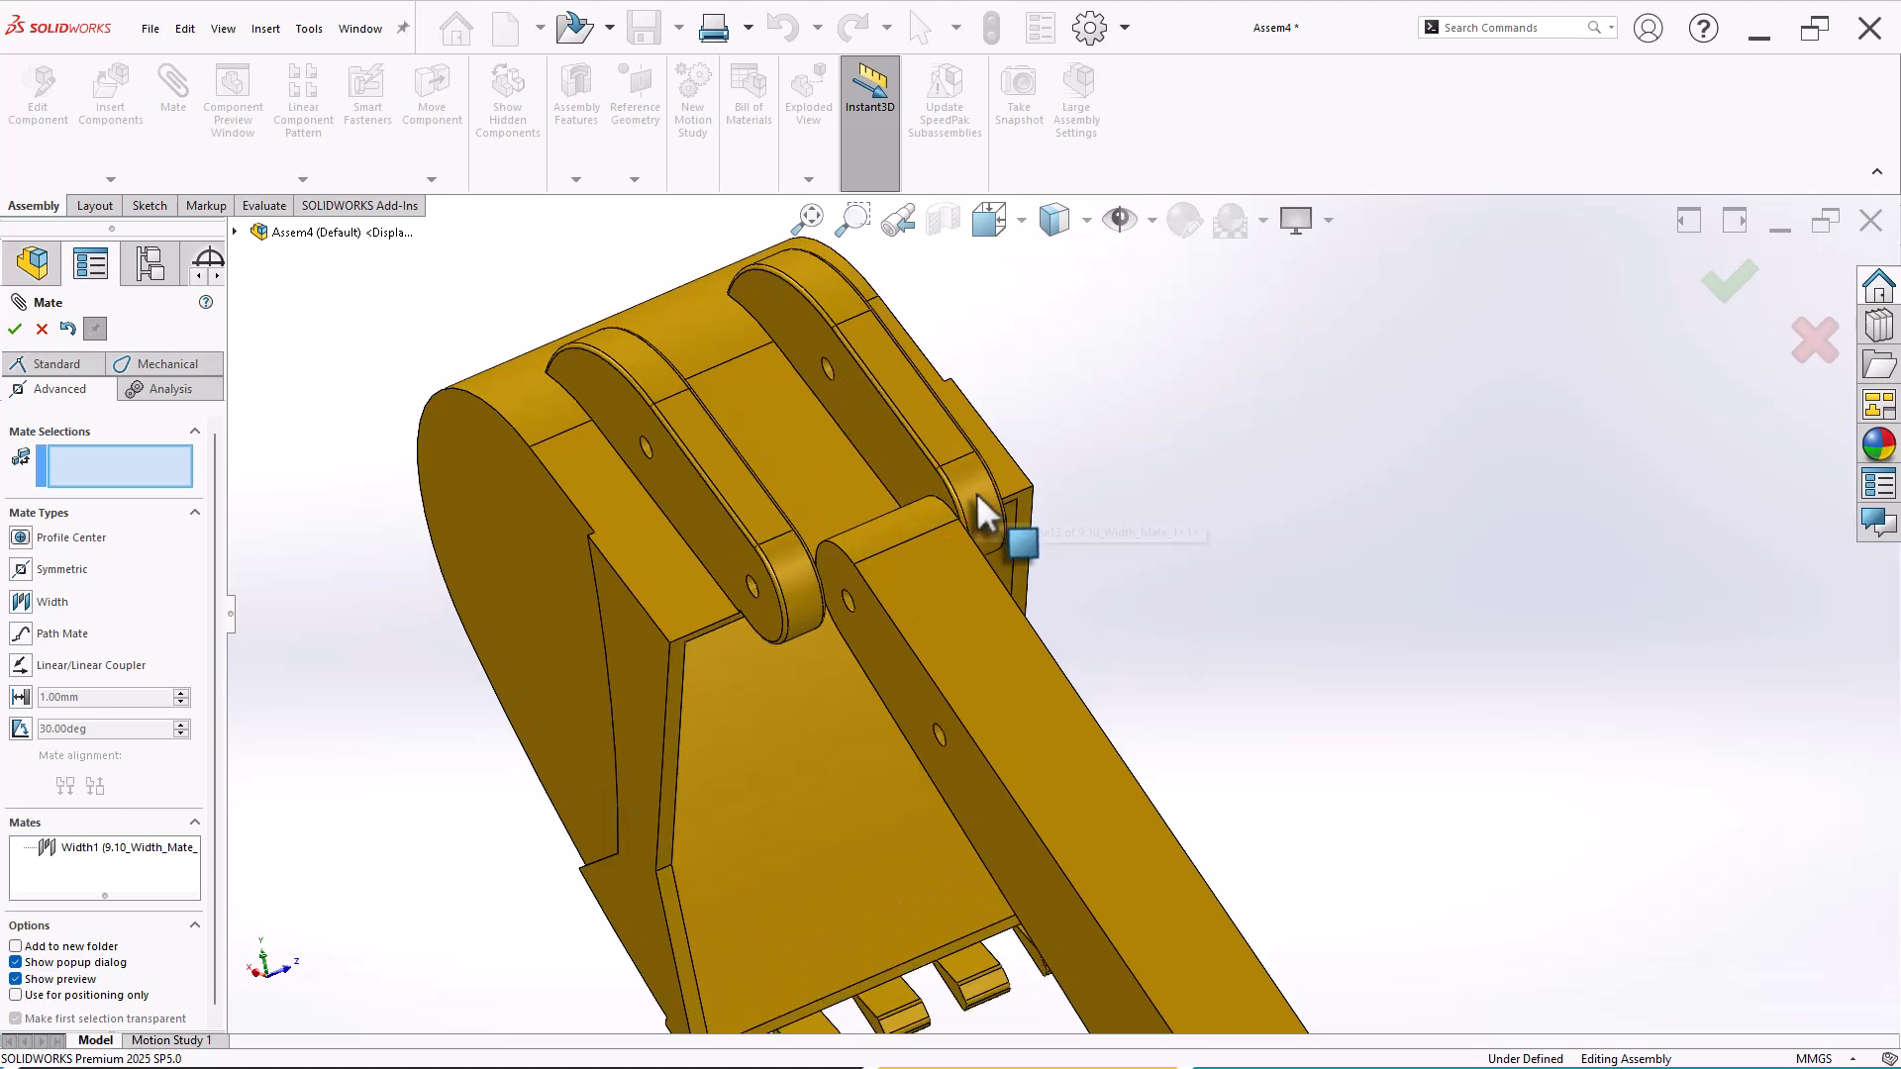
click(42, 329)
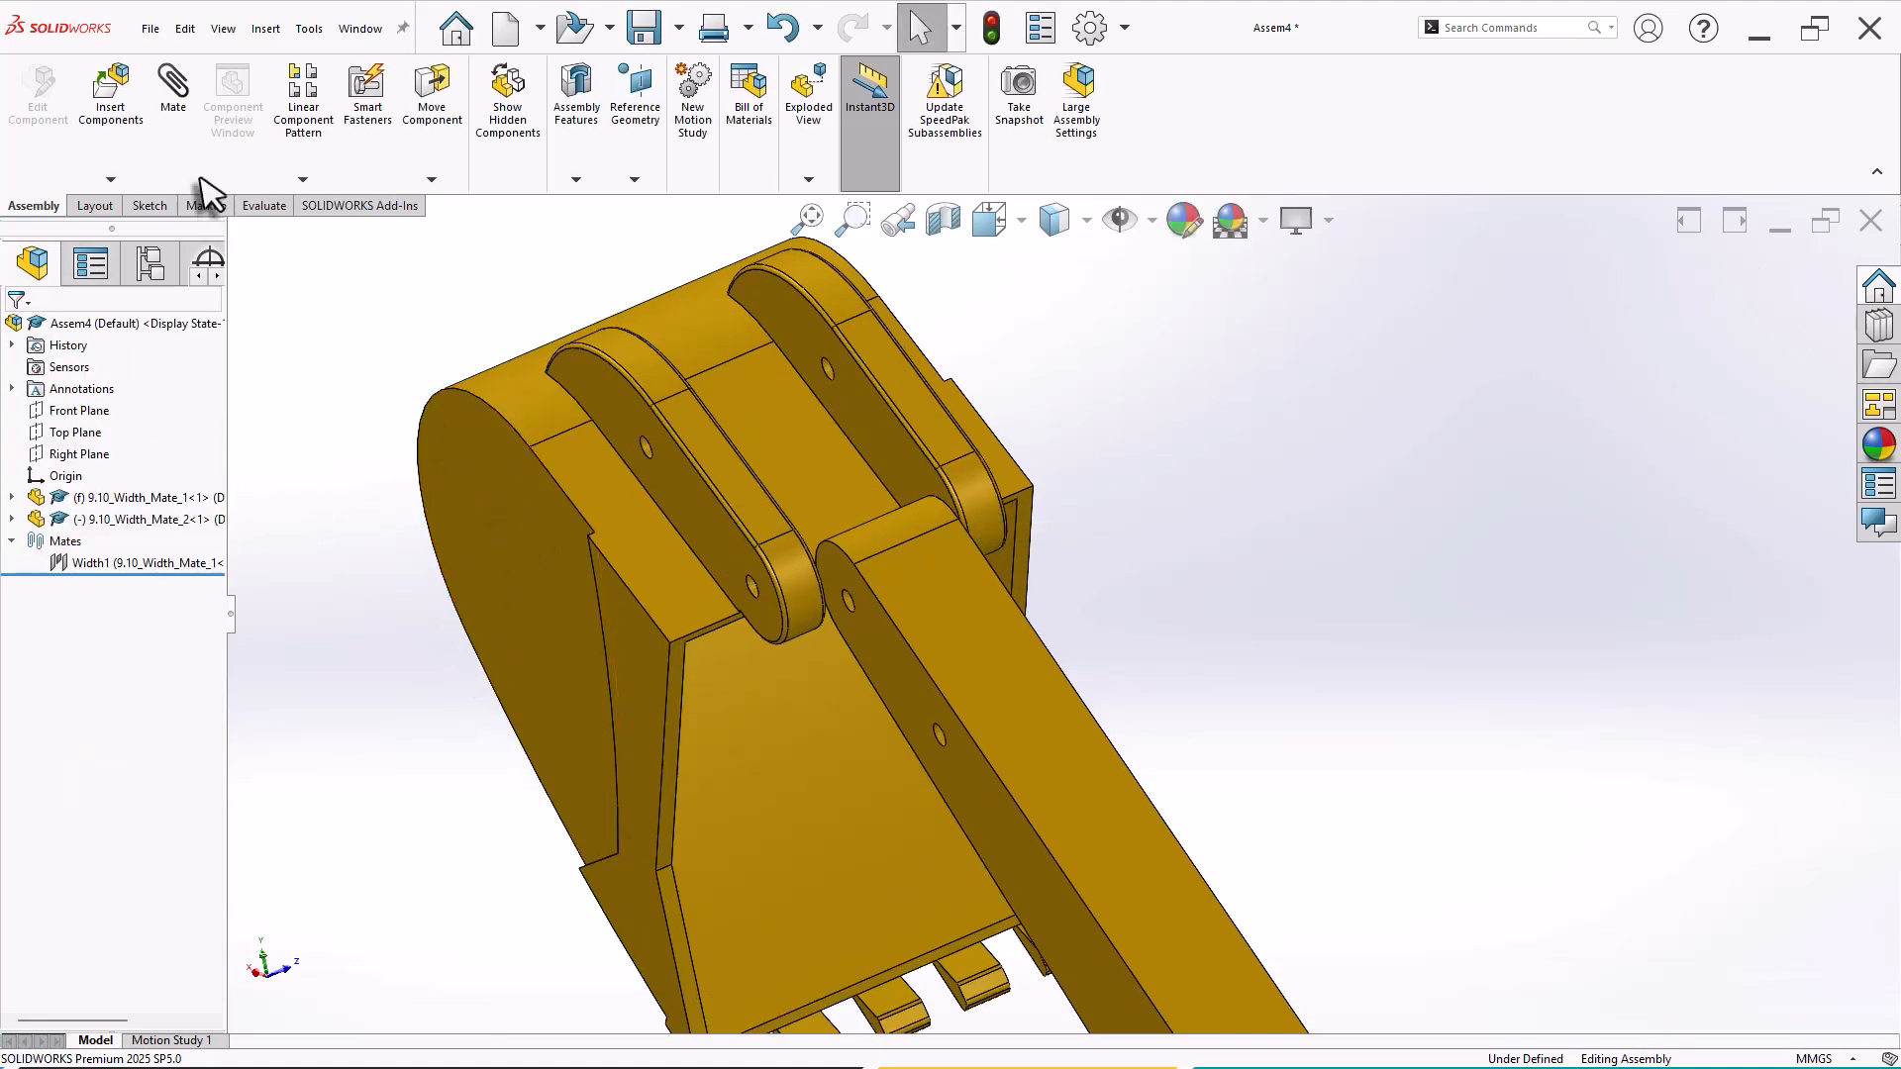
Step: Add a Concentric mate between the hole at the bucket's lug end and the hole in the arm's rounded end
click(173, 89)
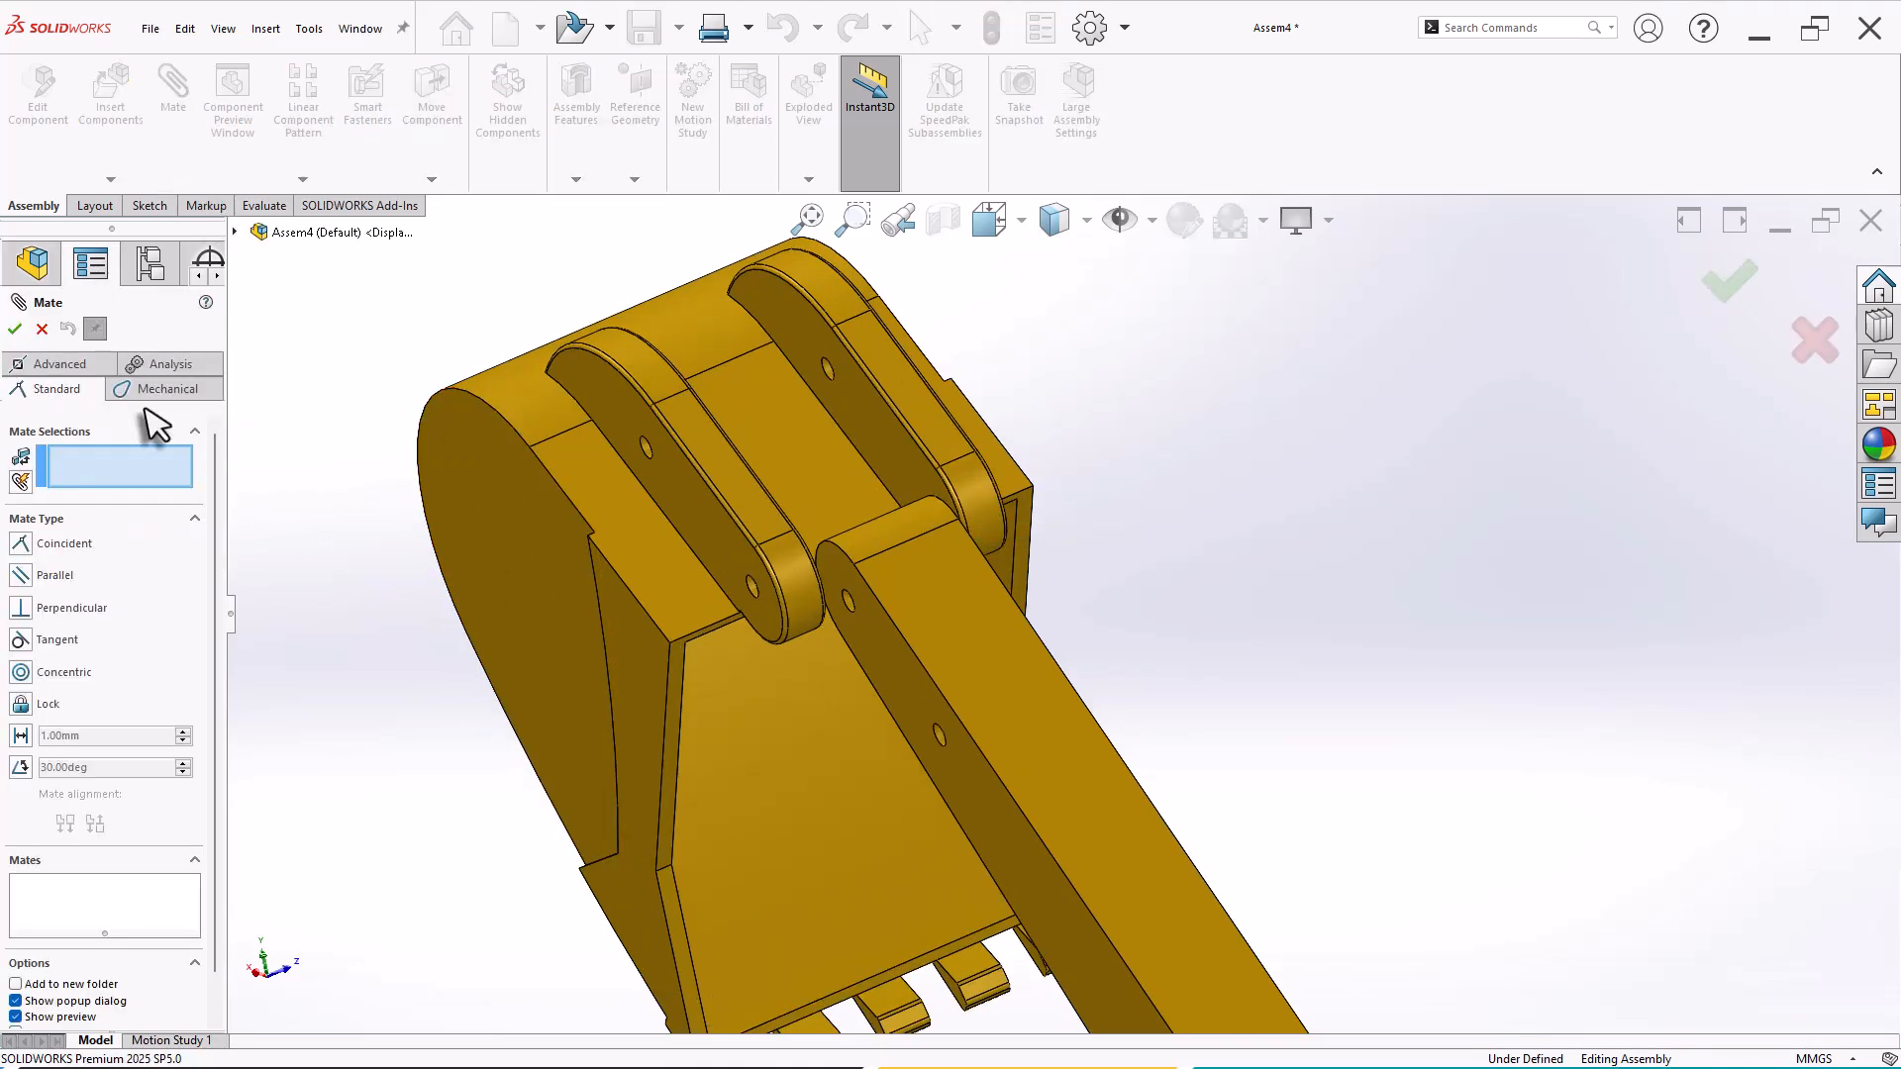
click(25, 669)
scroll(828, 628, down, 3)
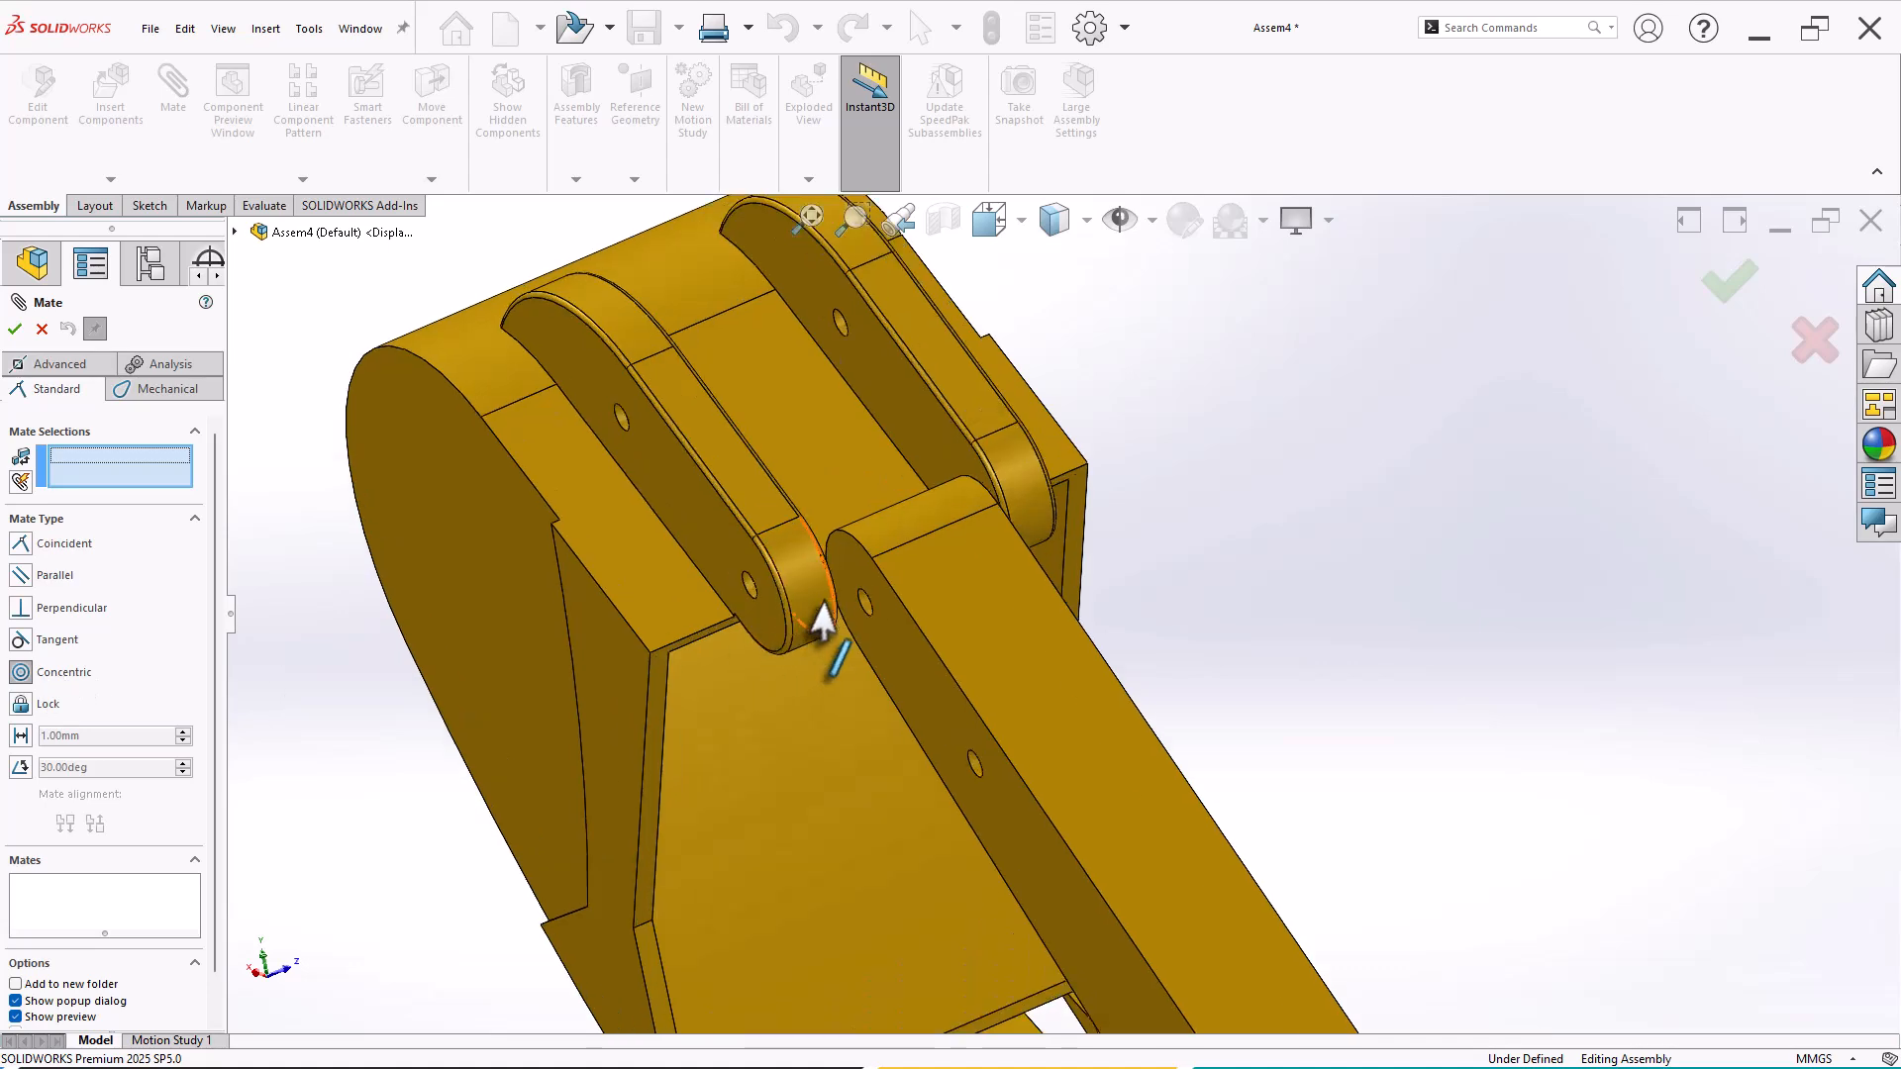
click(745, 584)
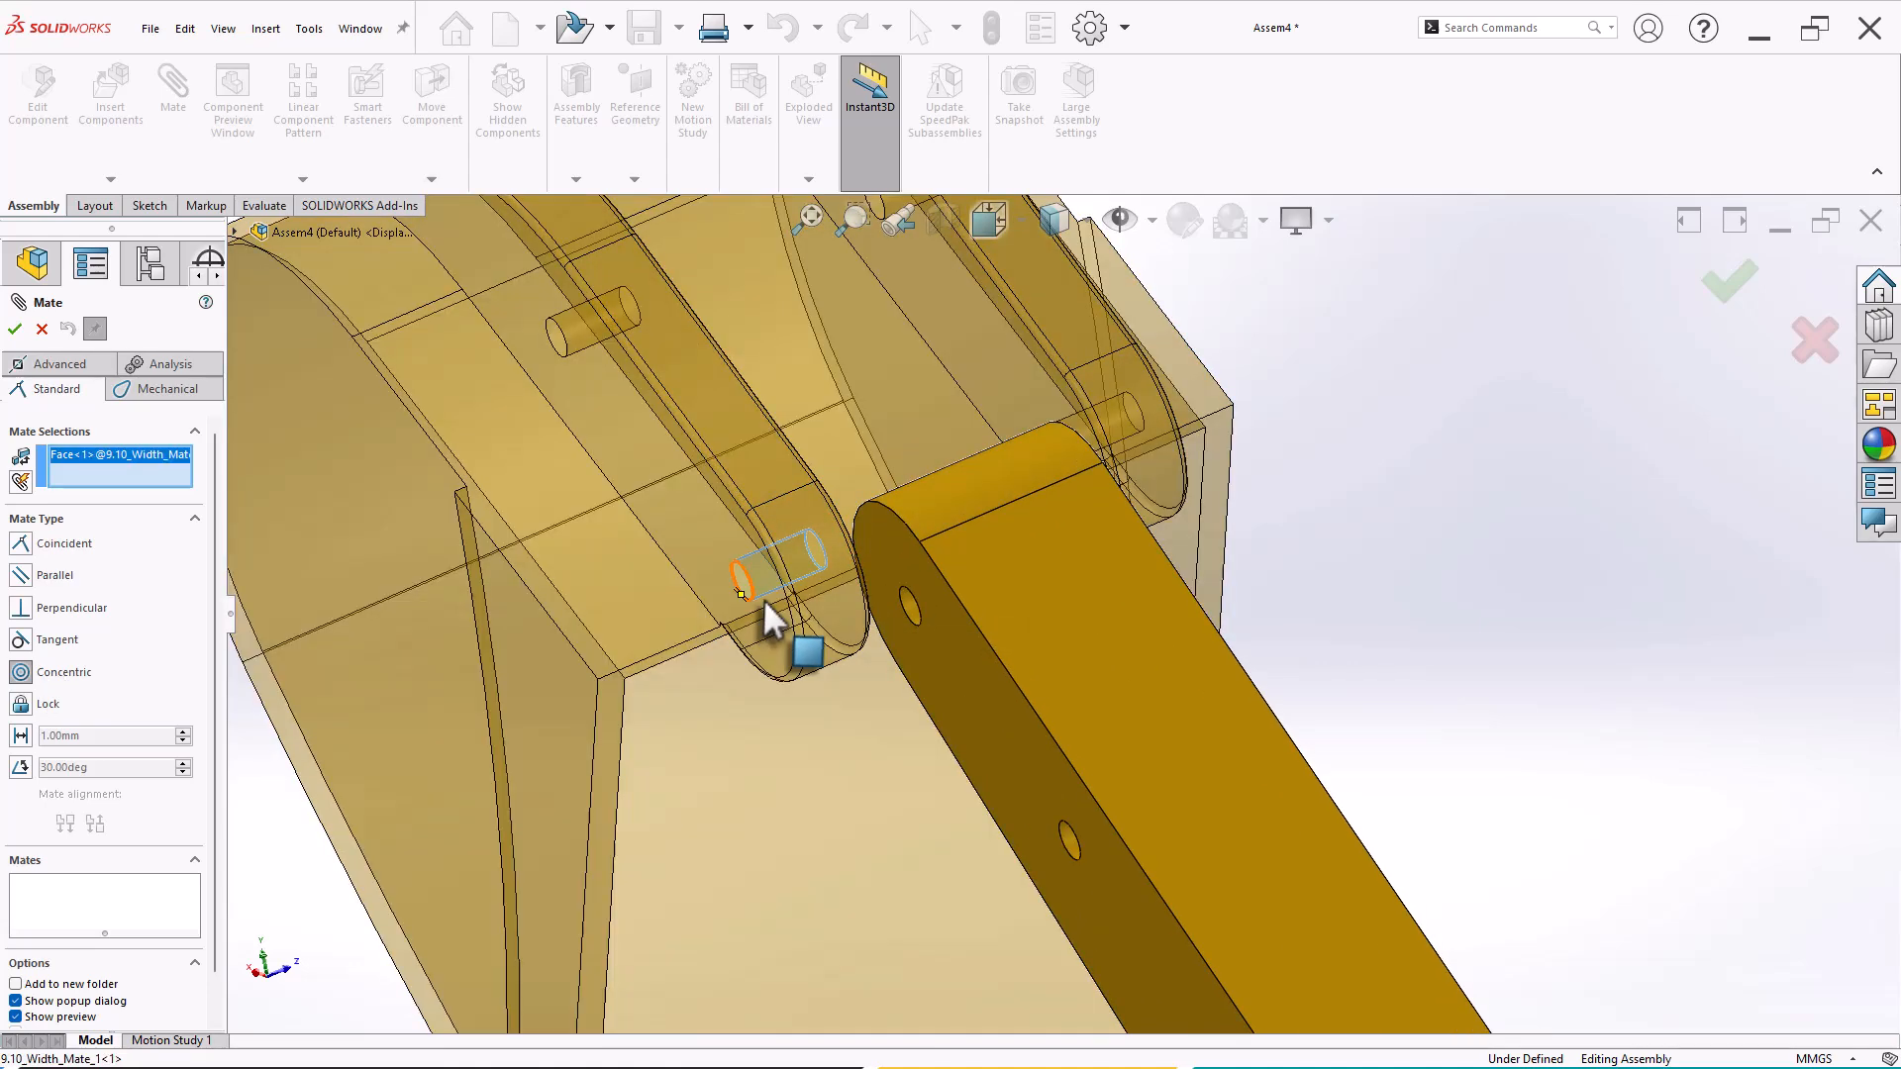
click(912, 608)
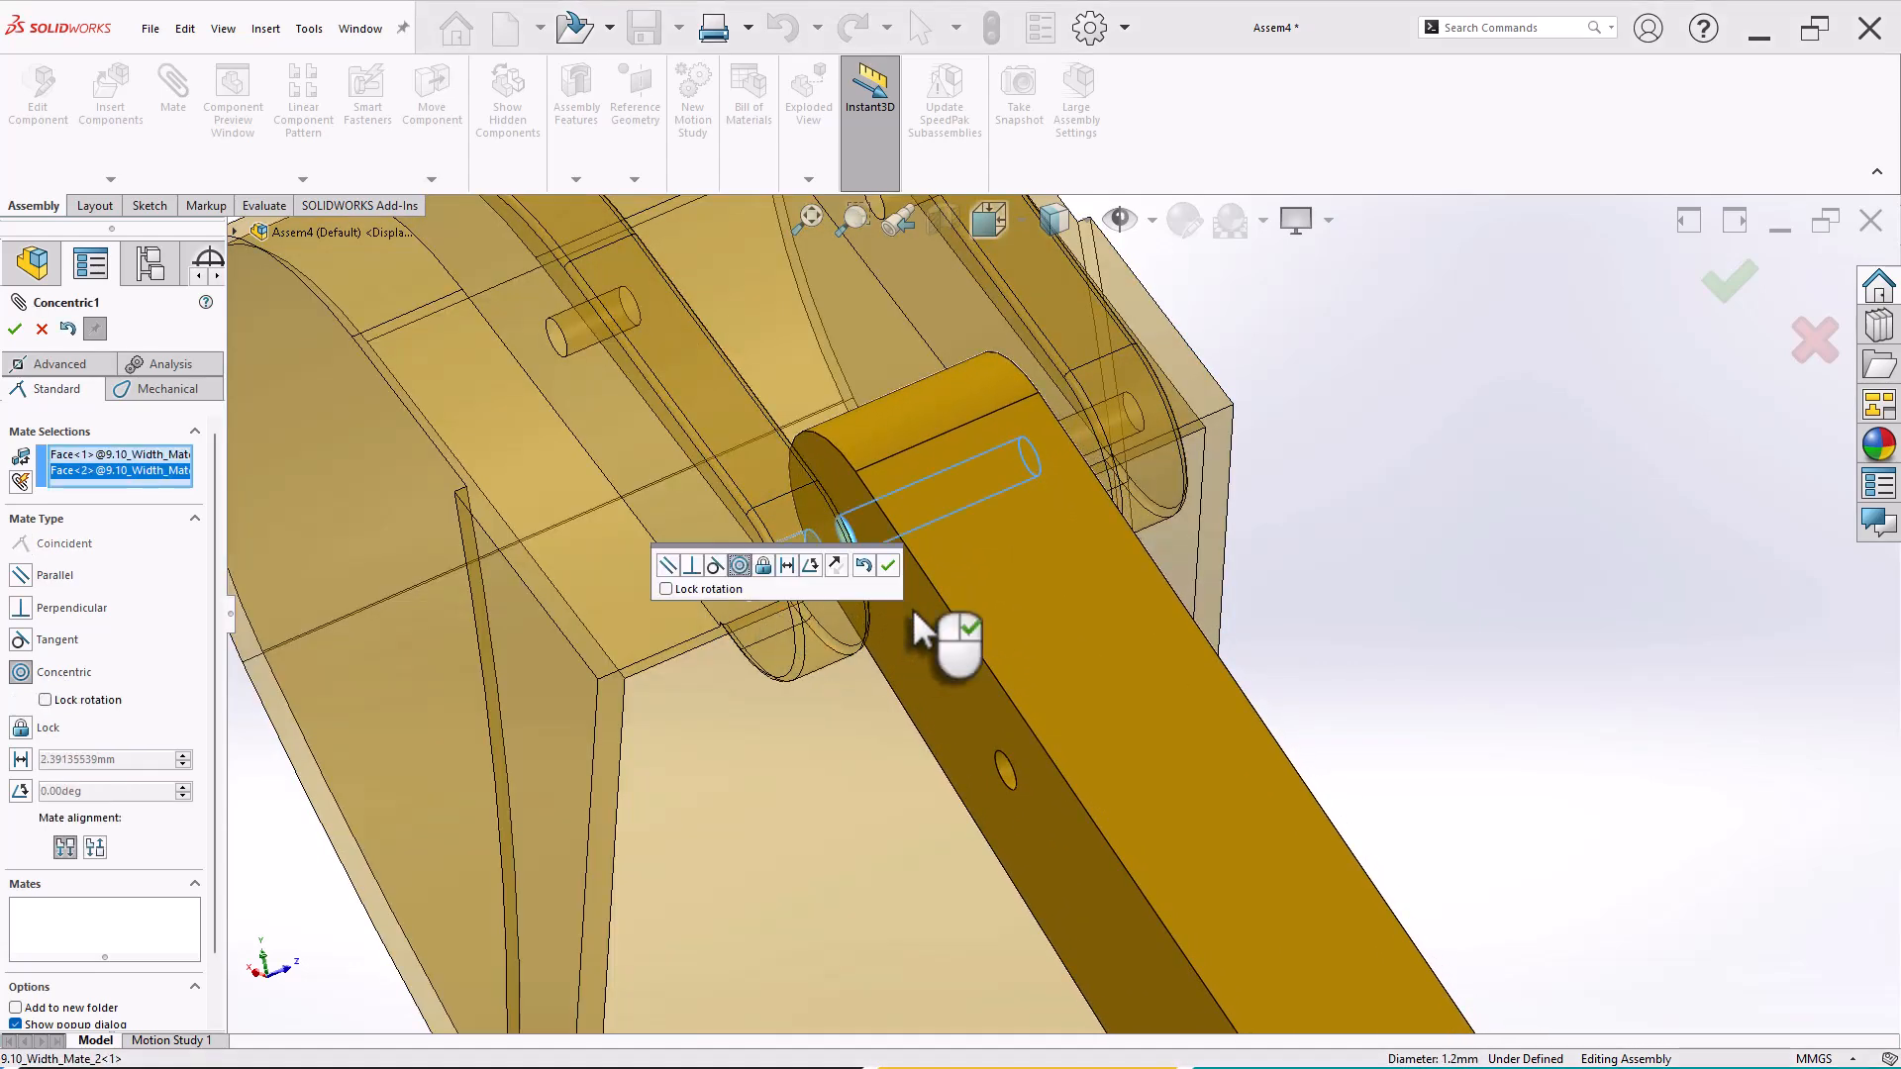
key(Return)
Step: Swing the arm about its pinned joint to check how it moves between the bucket's lugs
scroll(1040, 609, up, 5)
scroll(1042, 603, up, 5)
scroll(1205, 758, down, 4)
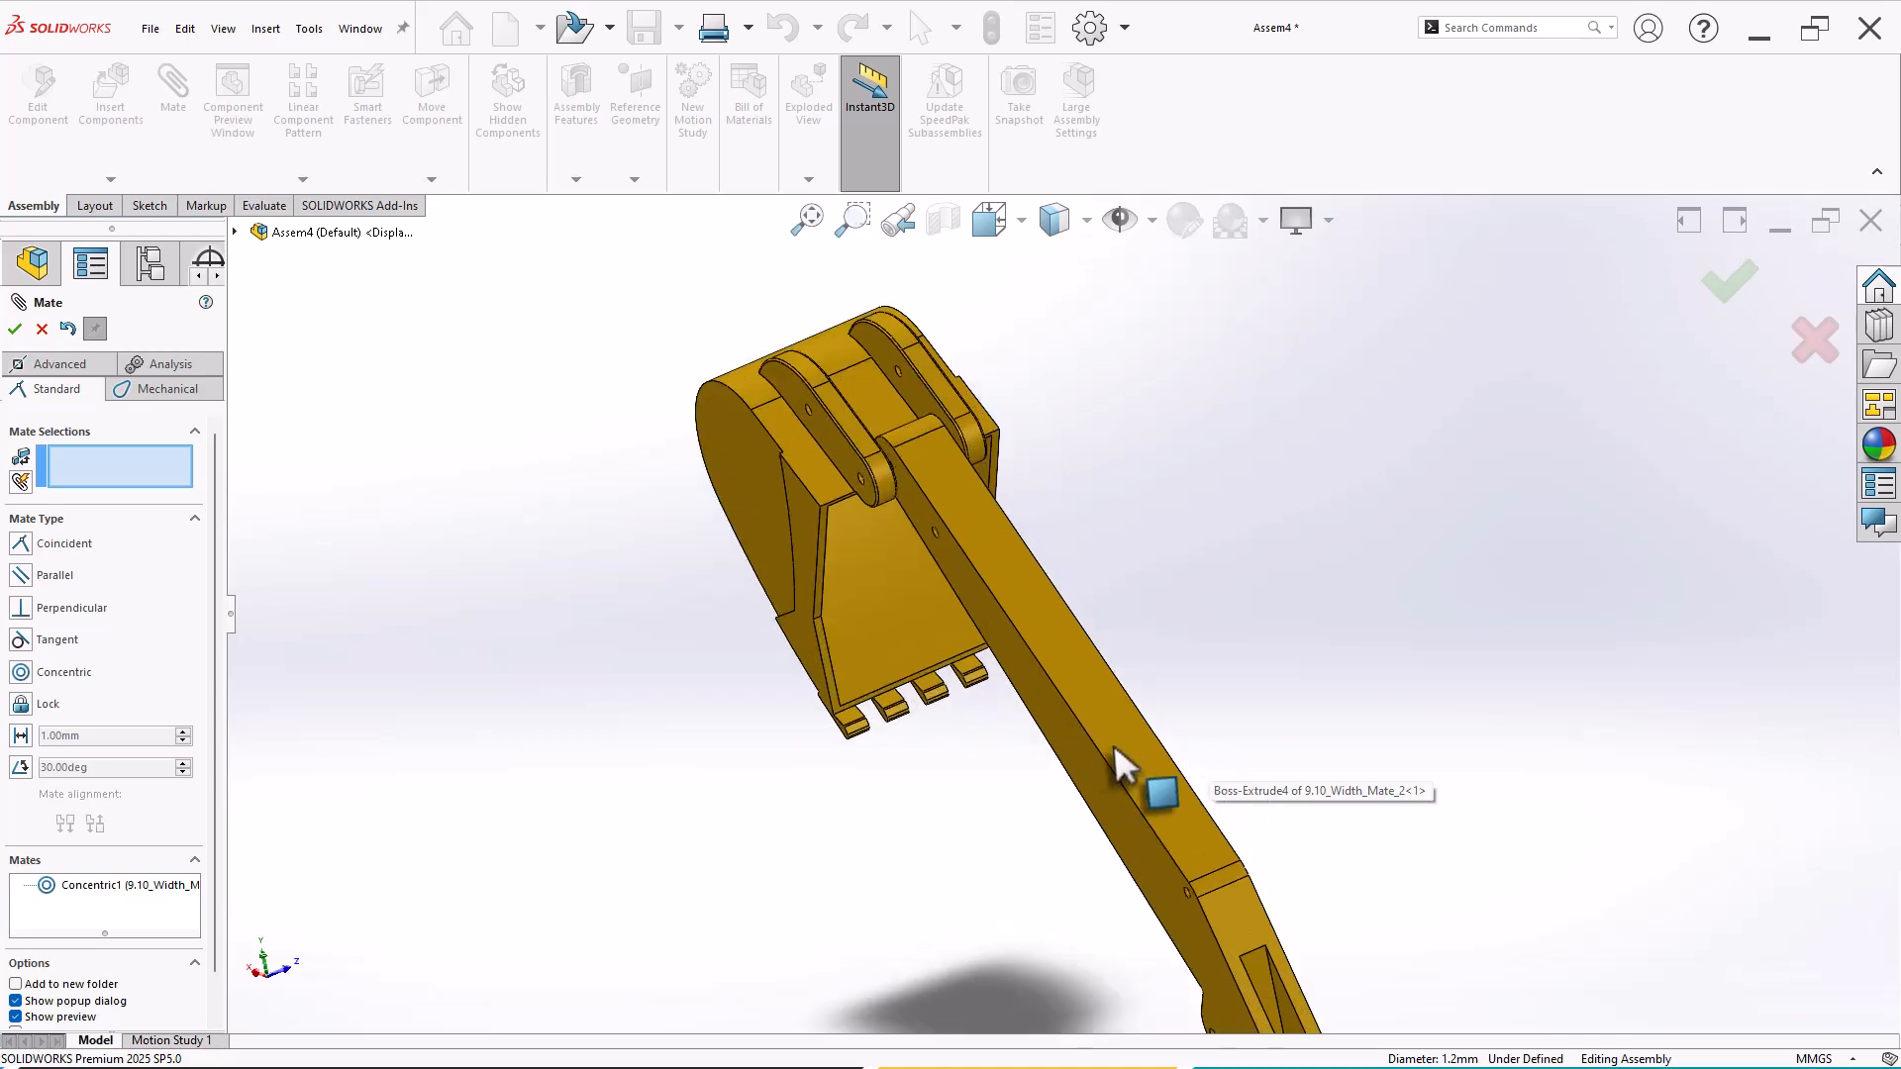
drag(1113, 735, 1071, 721)
scroll(1036, 430, down, 4)
middle_drag(1031, 427, 972, 447)
scroll(832, 295, down, 2)
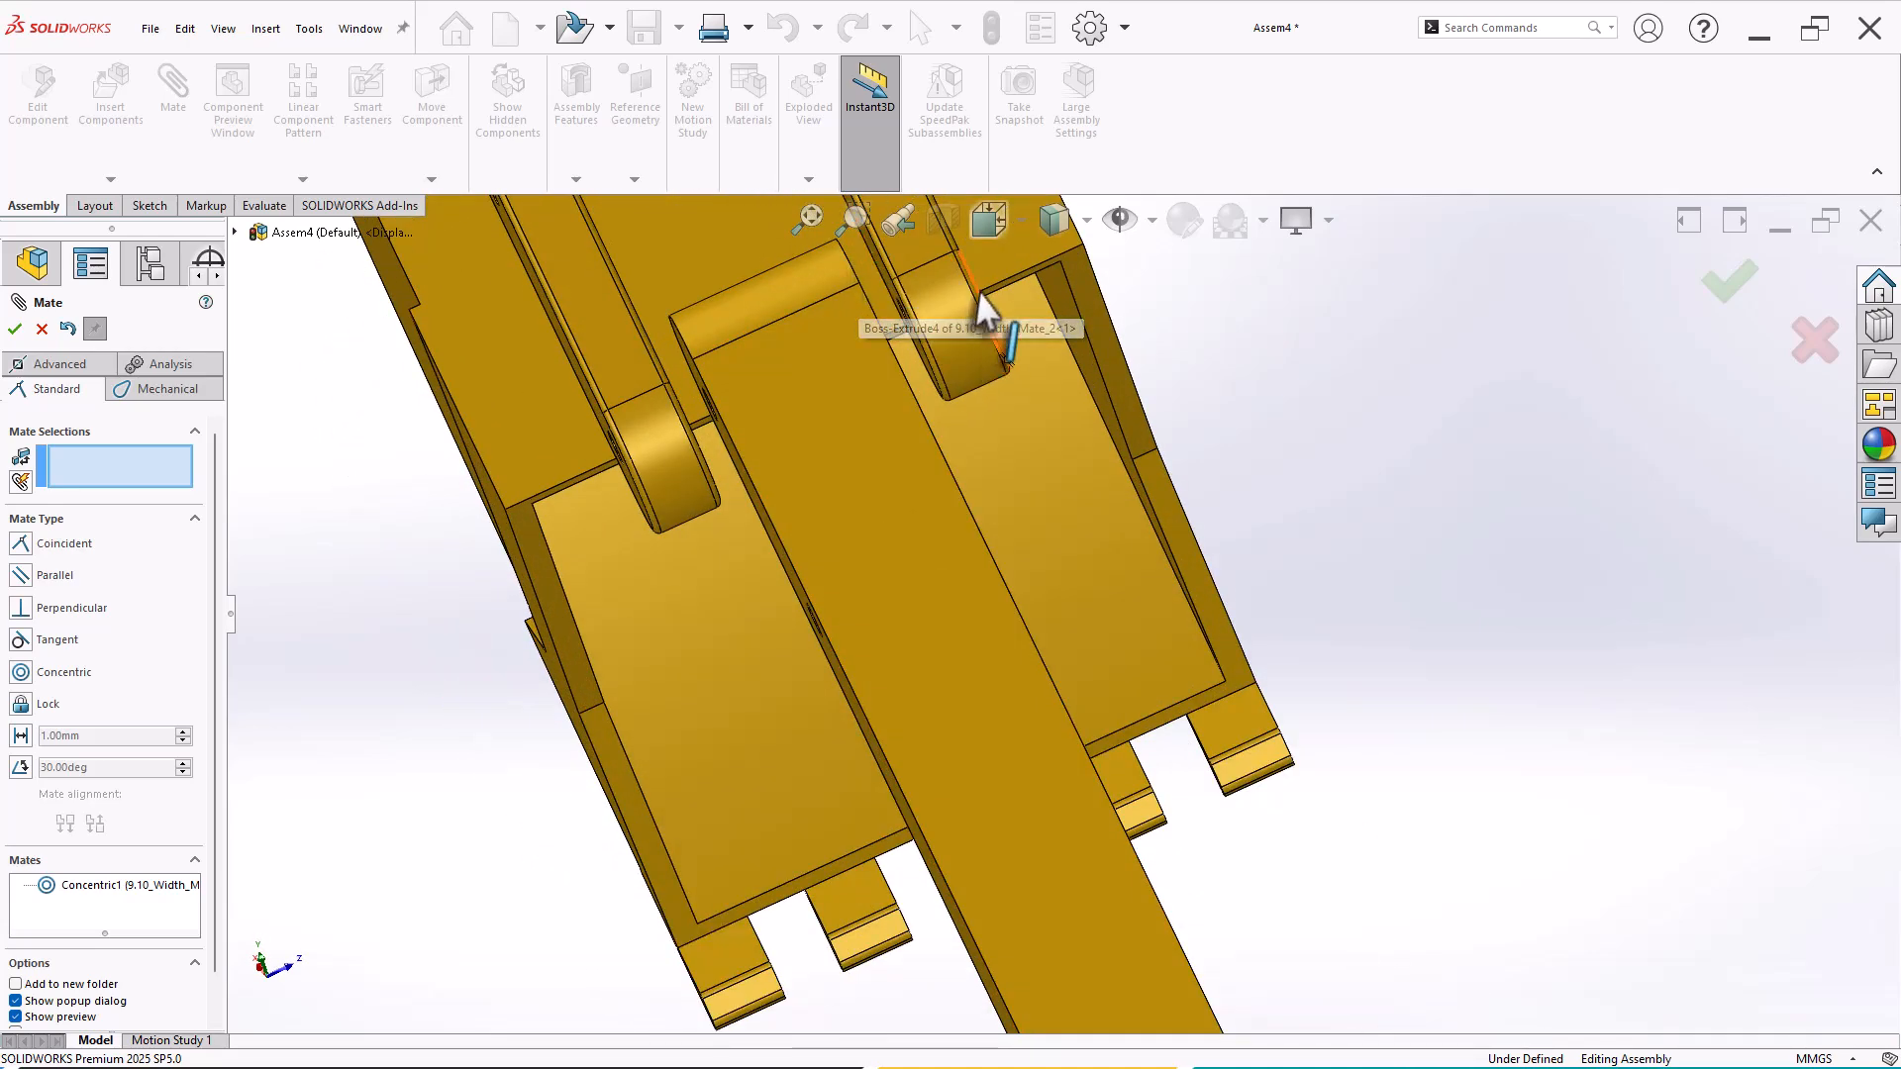
scroll(1079, 284, up, 2)
scroll(1082, 284, down, 2)
drag(865, 797, 642, 645)
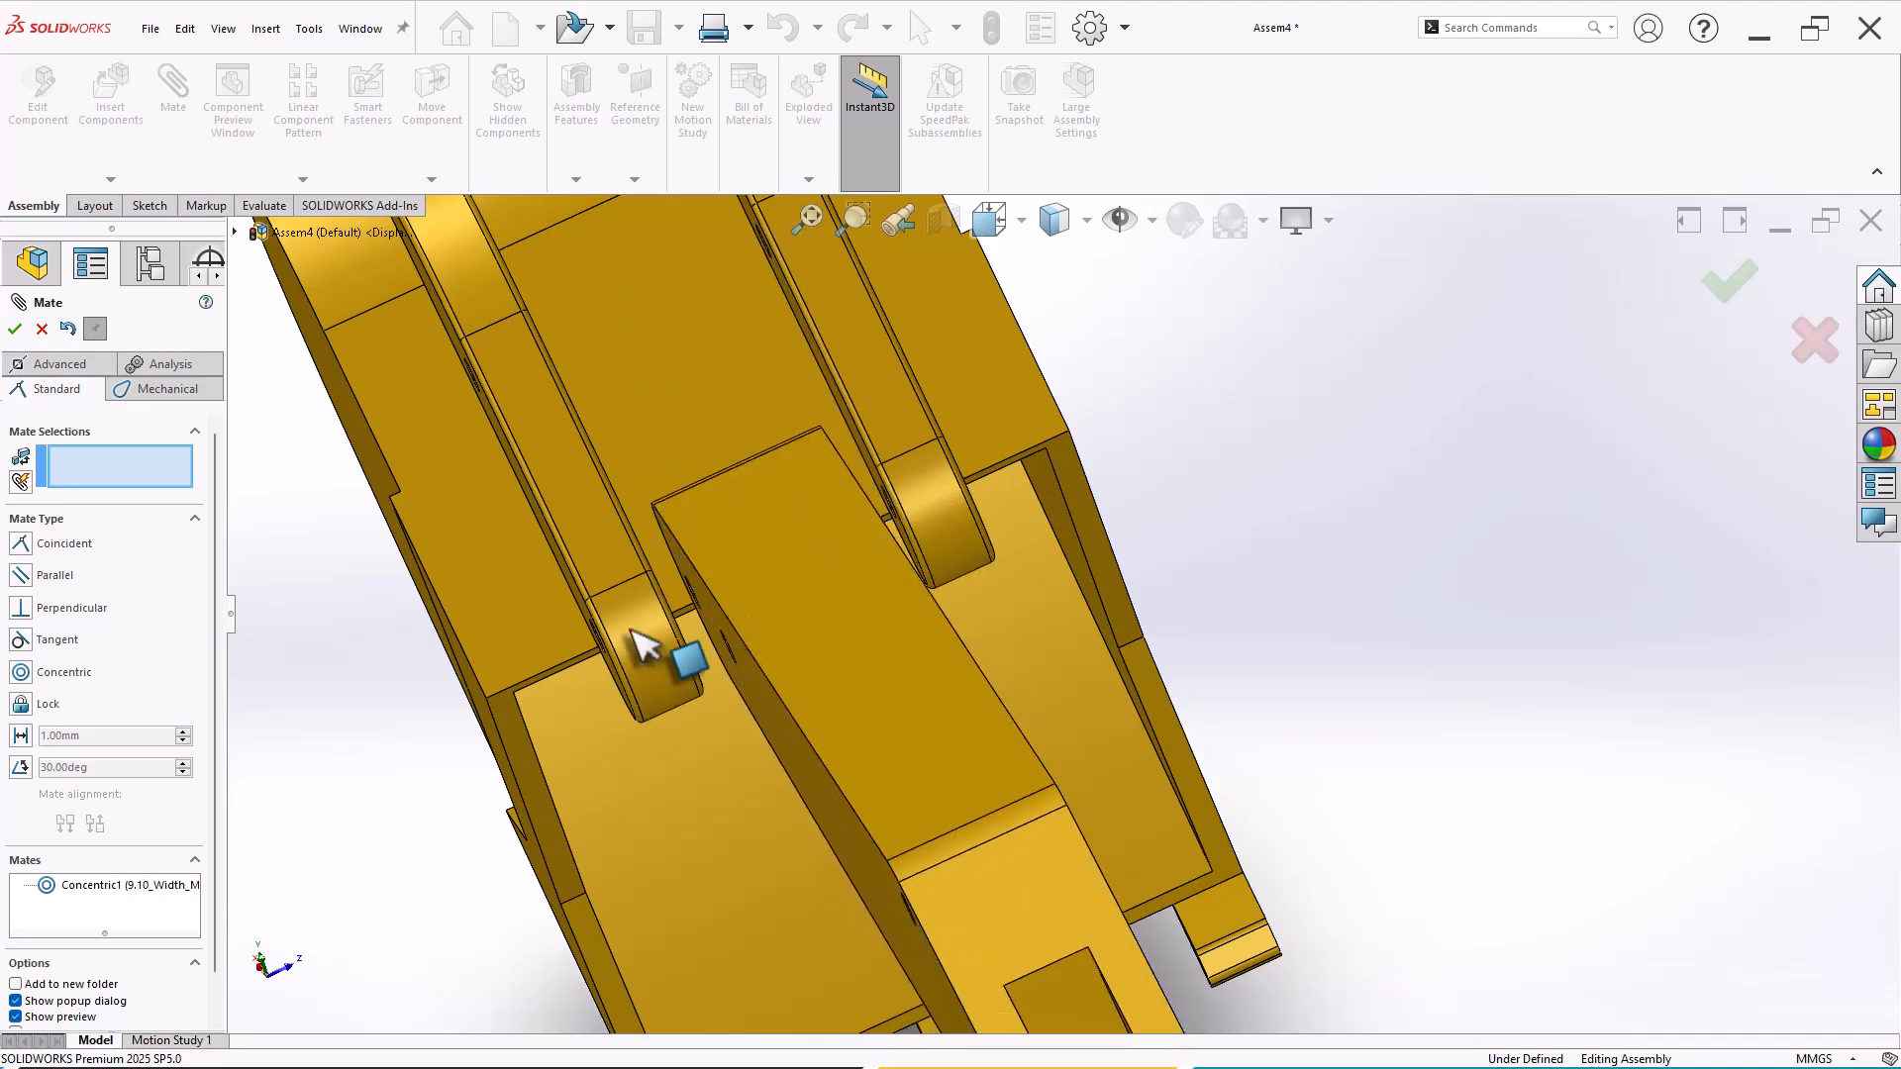
Step: Edit the Width mate's constraint to Free, apply it, and slide the arm sideways between the bucket's lugs
click(40, 329)
click(123, 566)
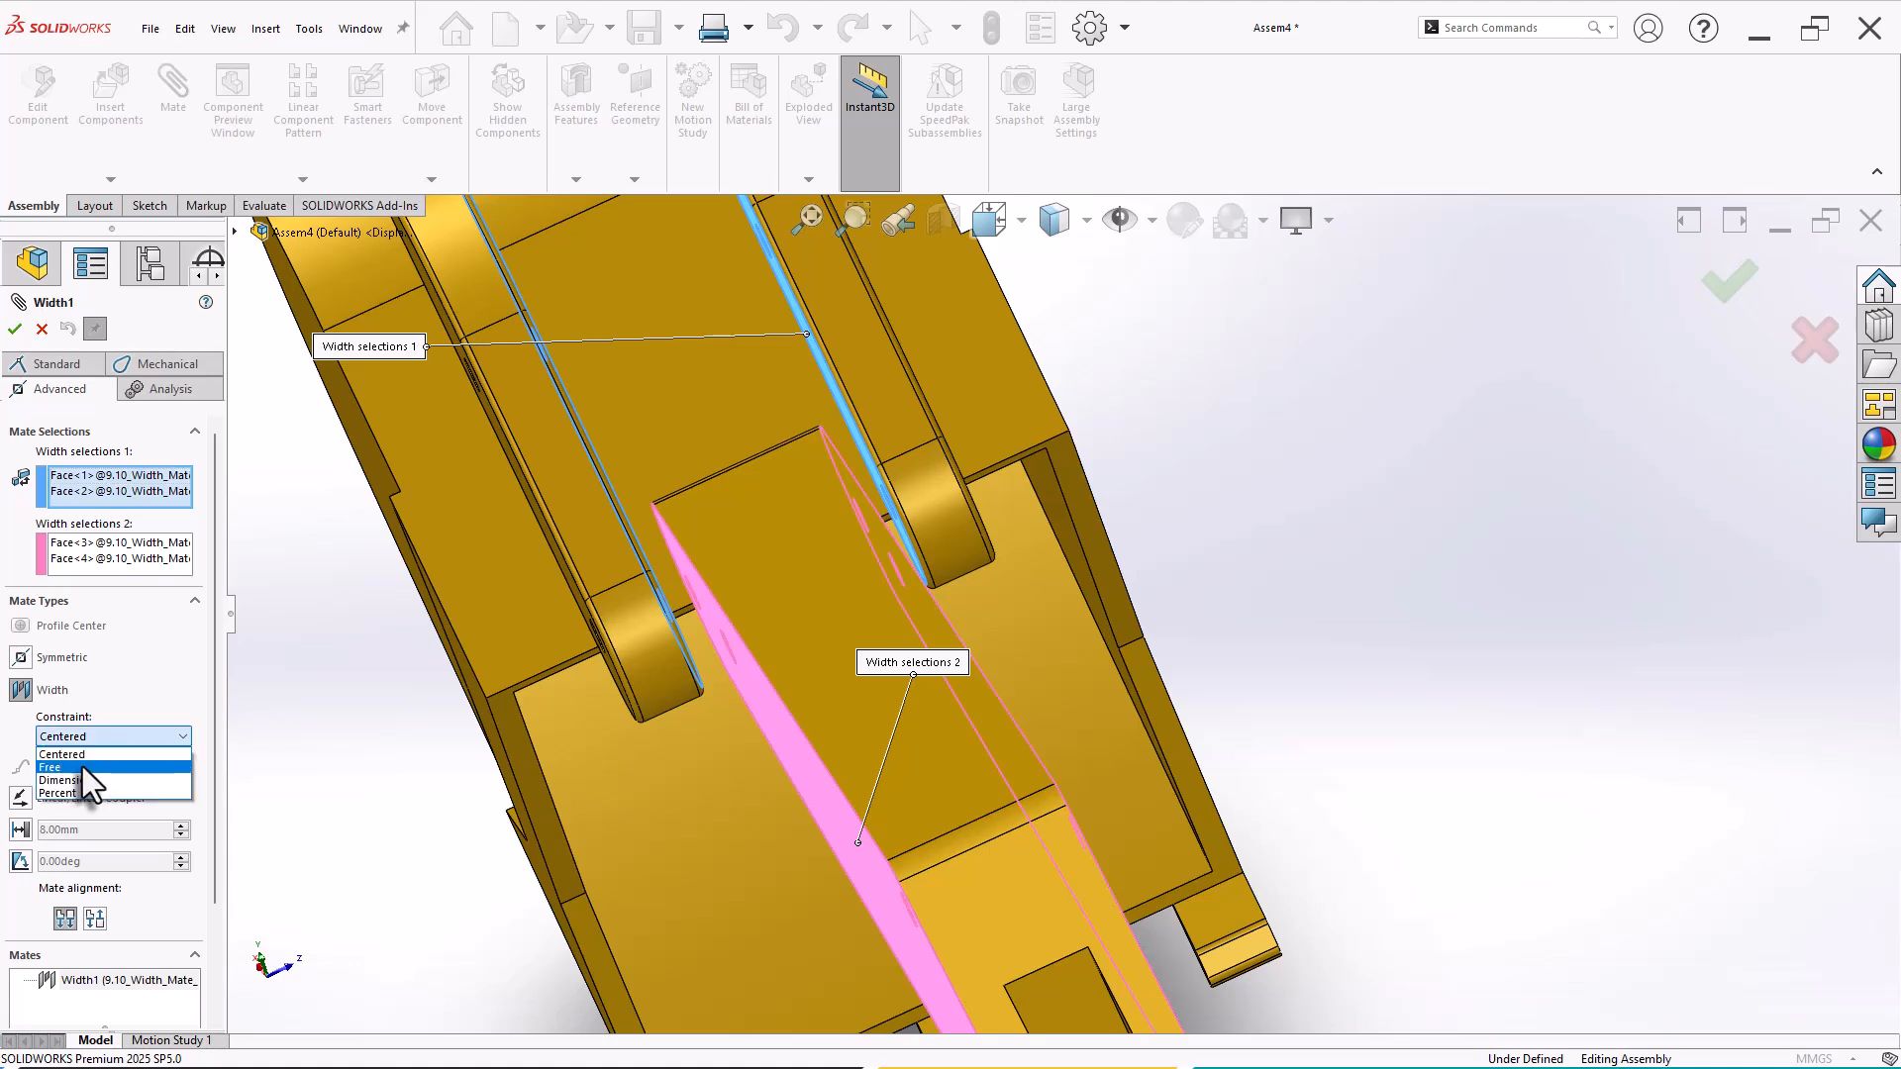
click(83, 767)
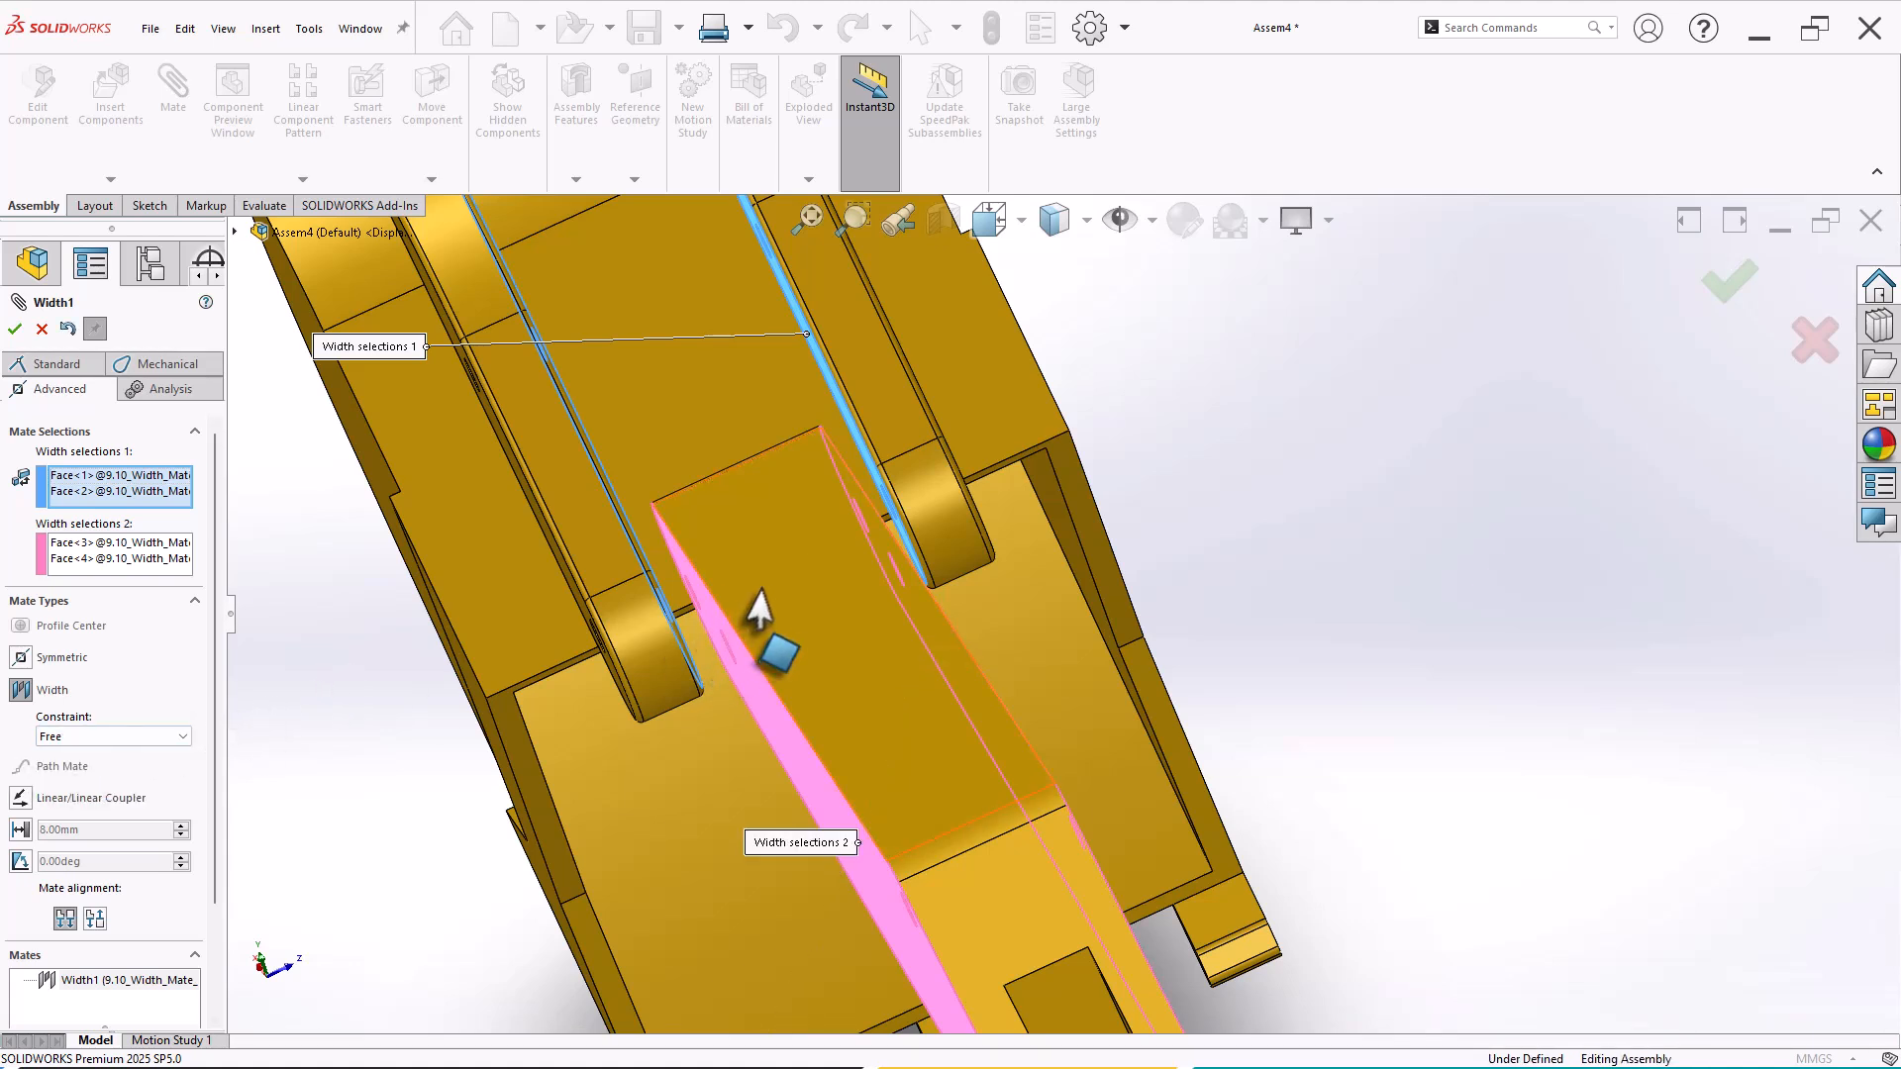
drag(762, 591, 793, 539)
click(14, 329)
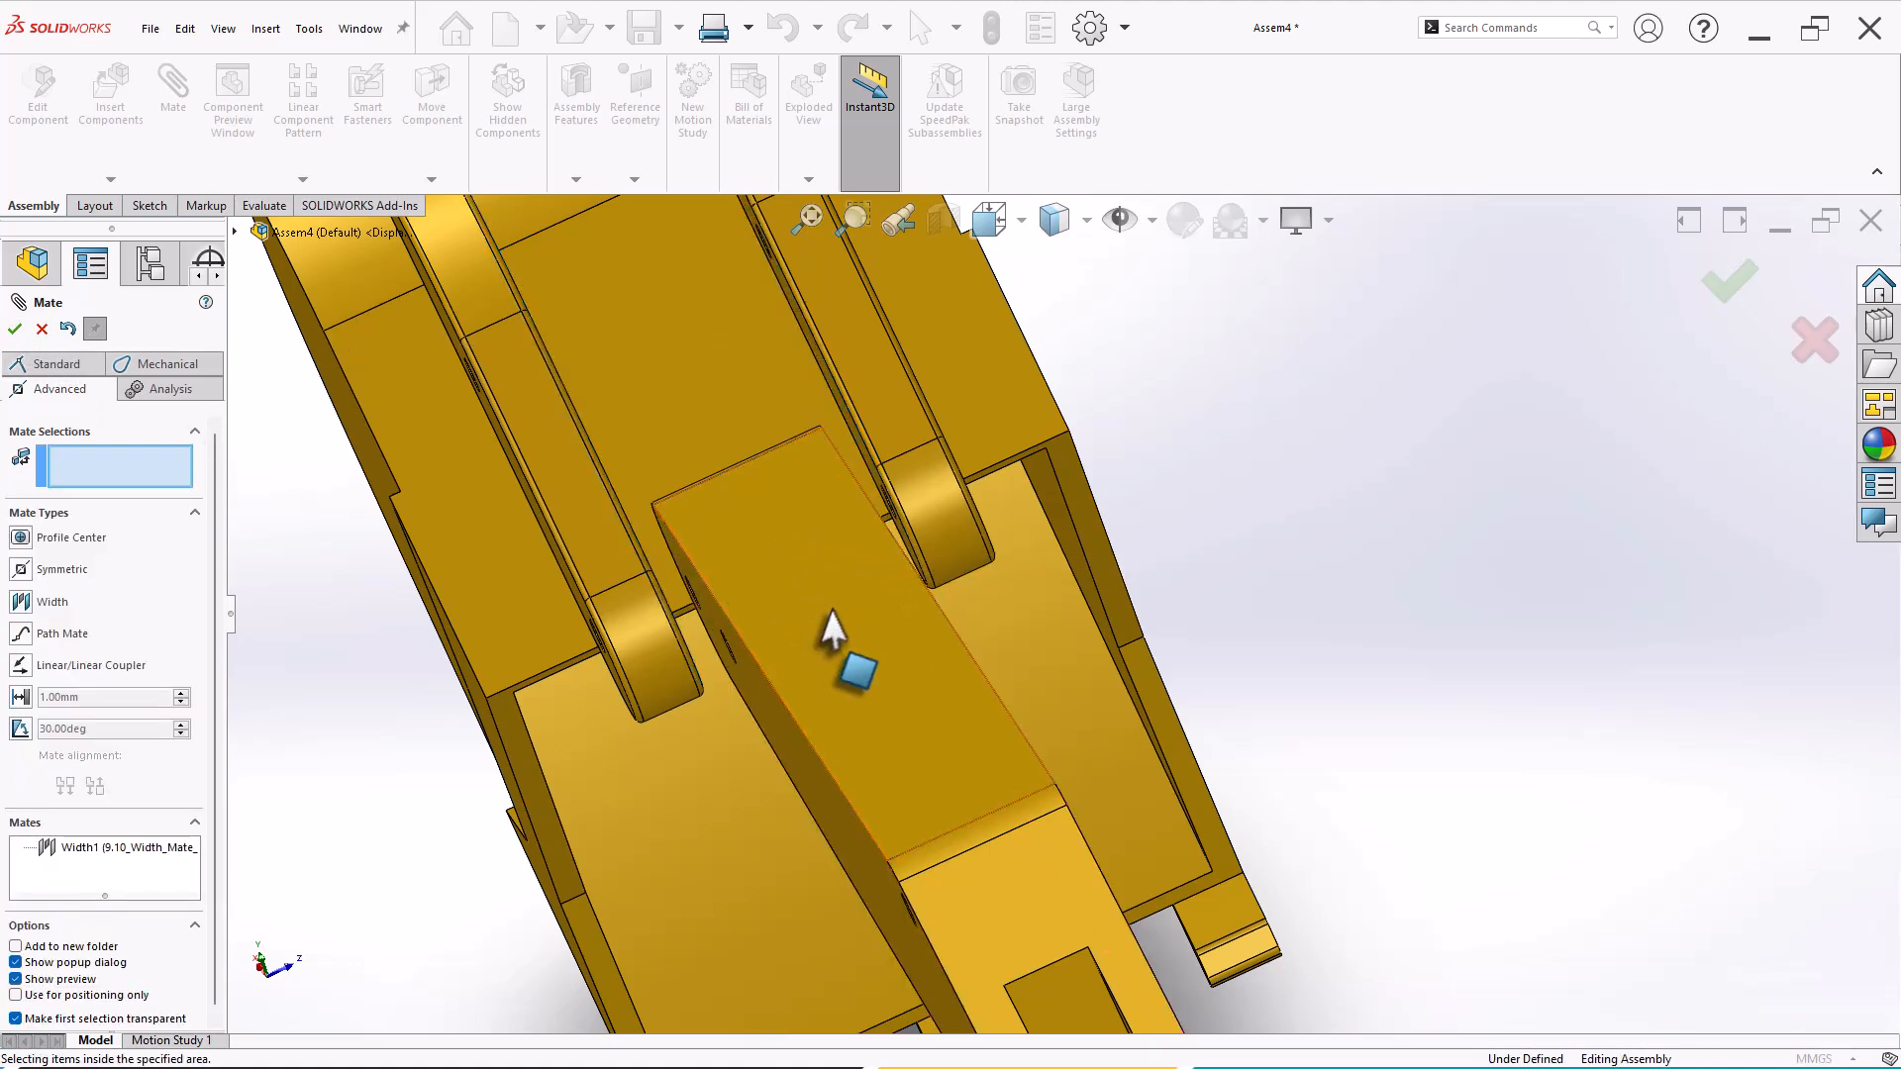
click(861, 592)
drag(817, 603, 822, 644)
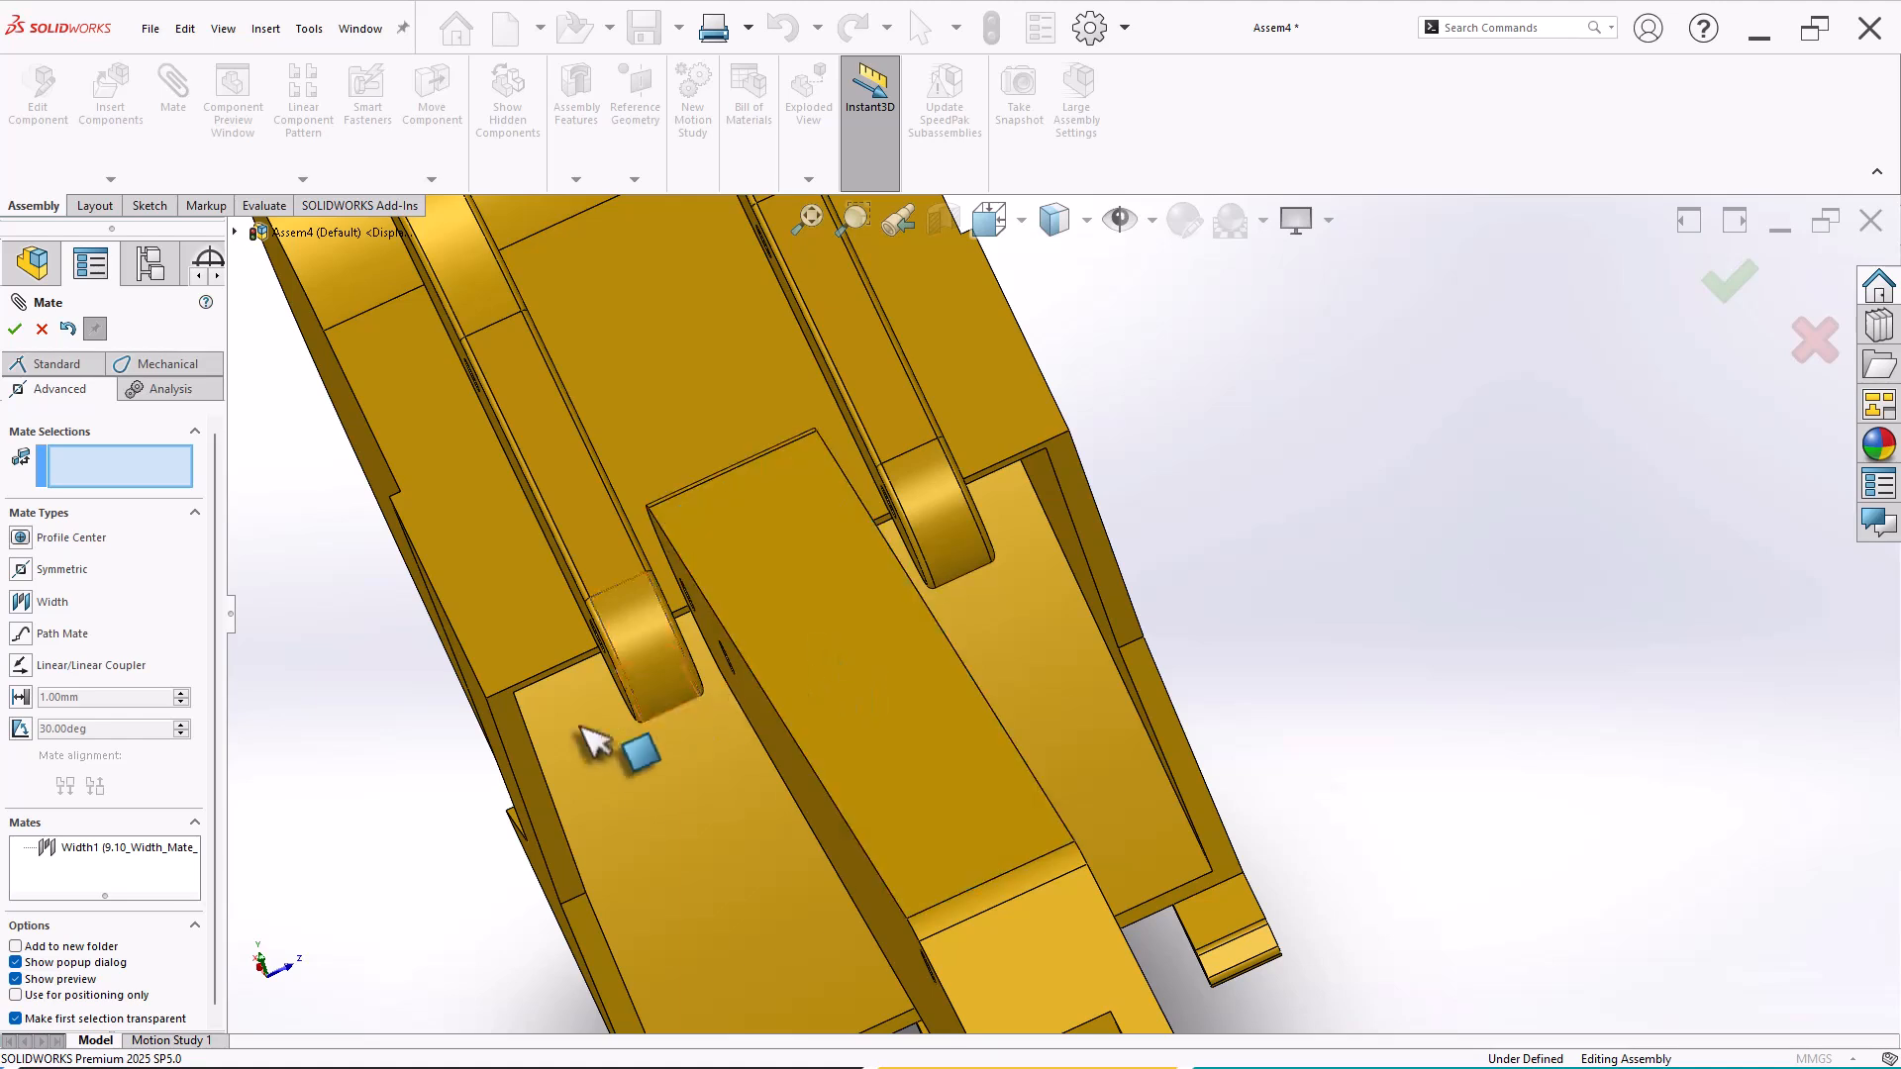
Step: Reopen the Width mate, switch its constraint to Dimension and set the distance to 1 mm
click(148, 850)
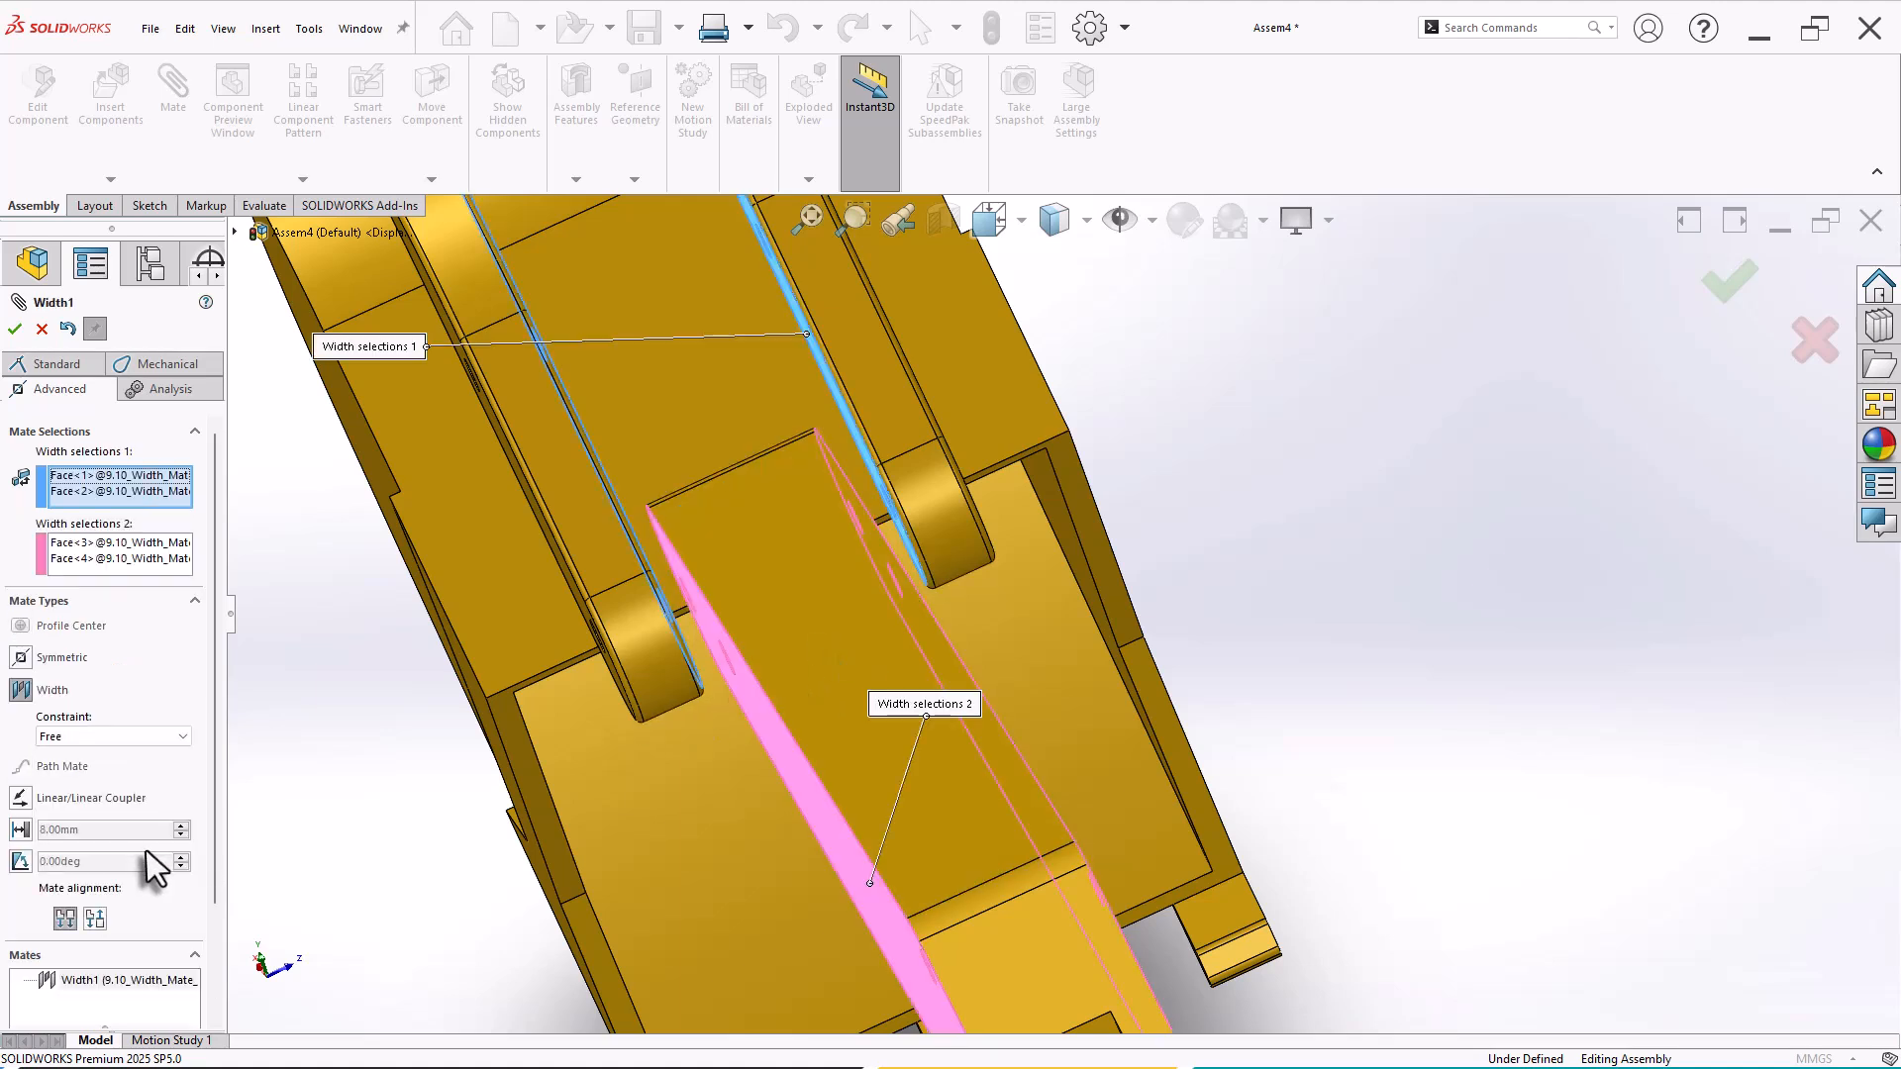
click(73, 733)
click(79, 782)
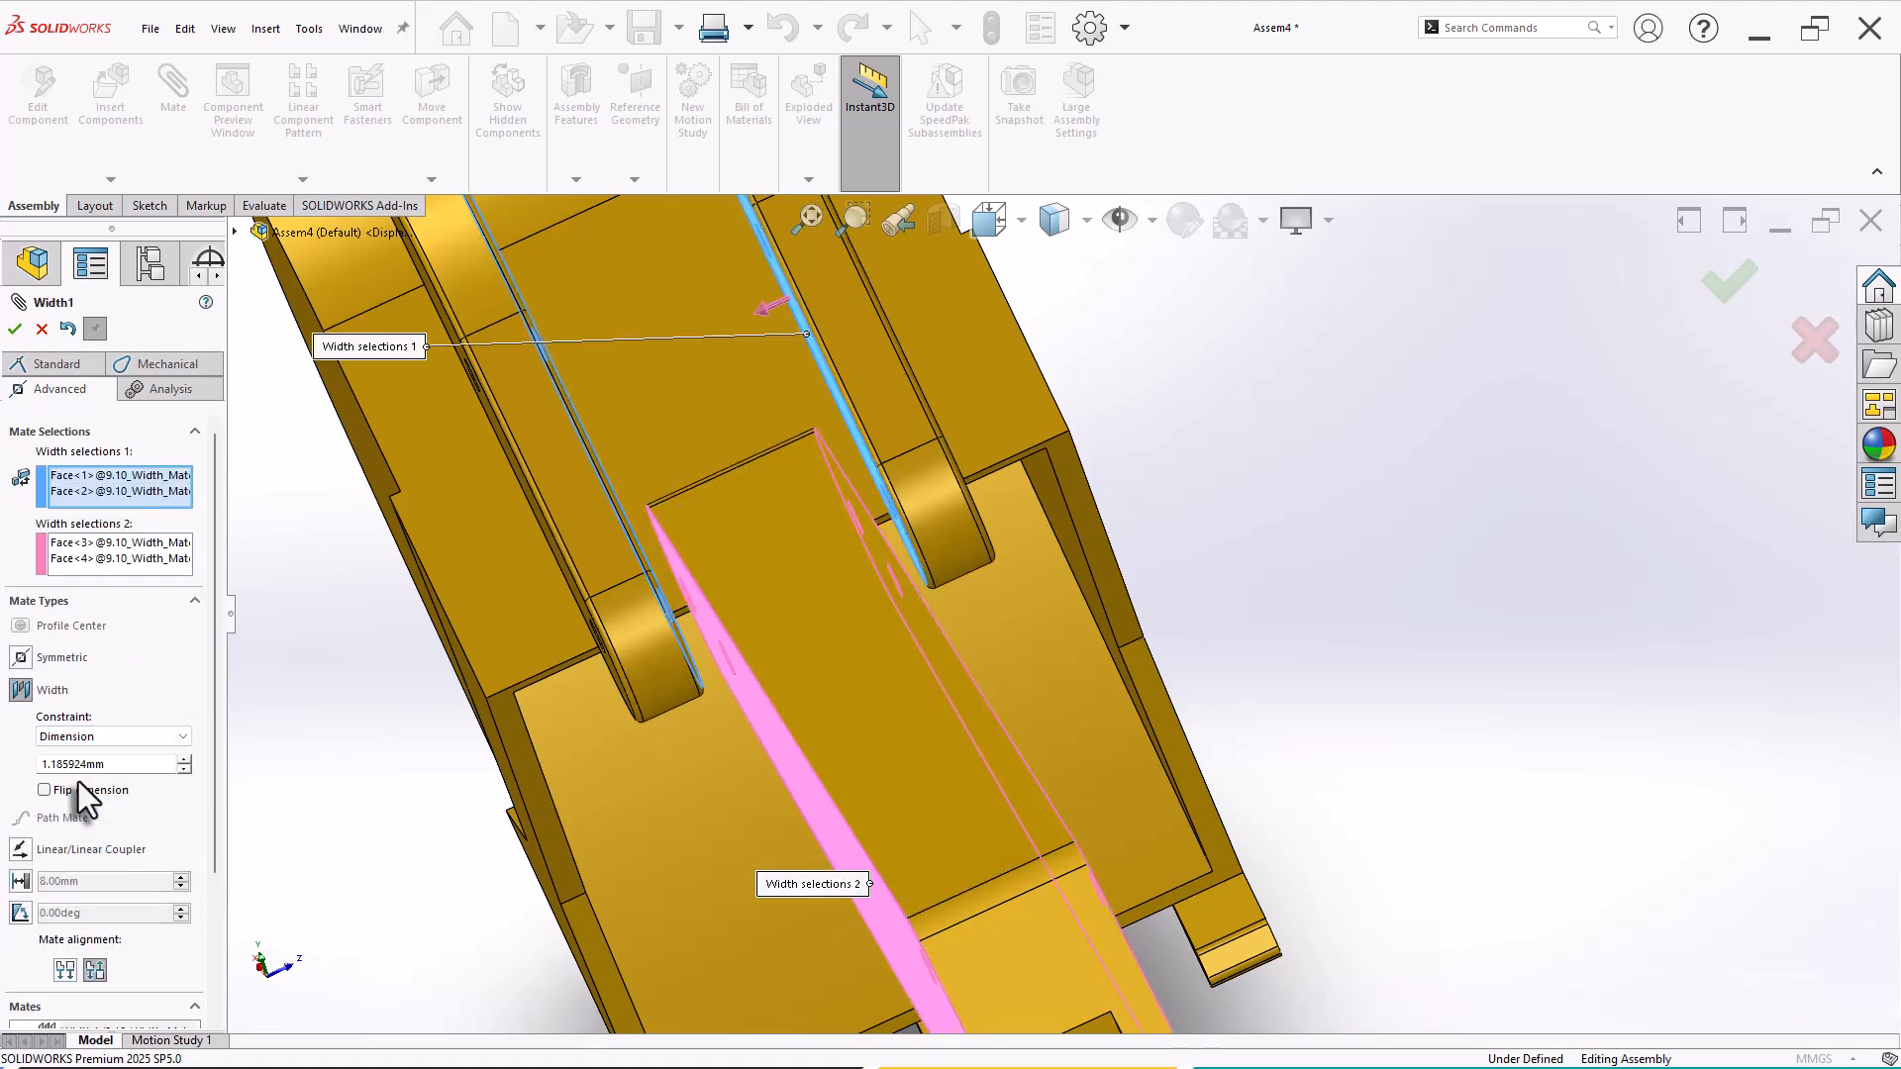
click(42, 764)
drag(111, 764, 67, 765)
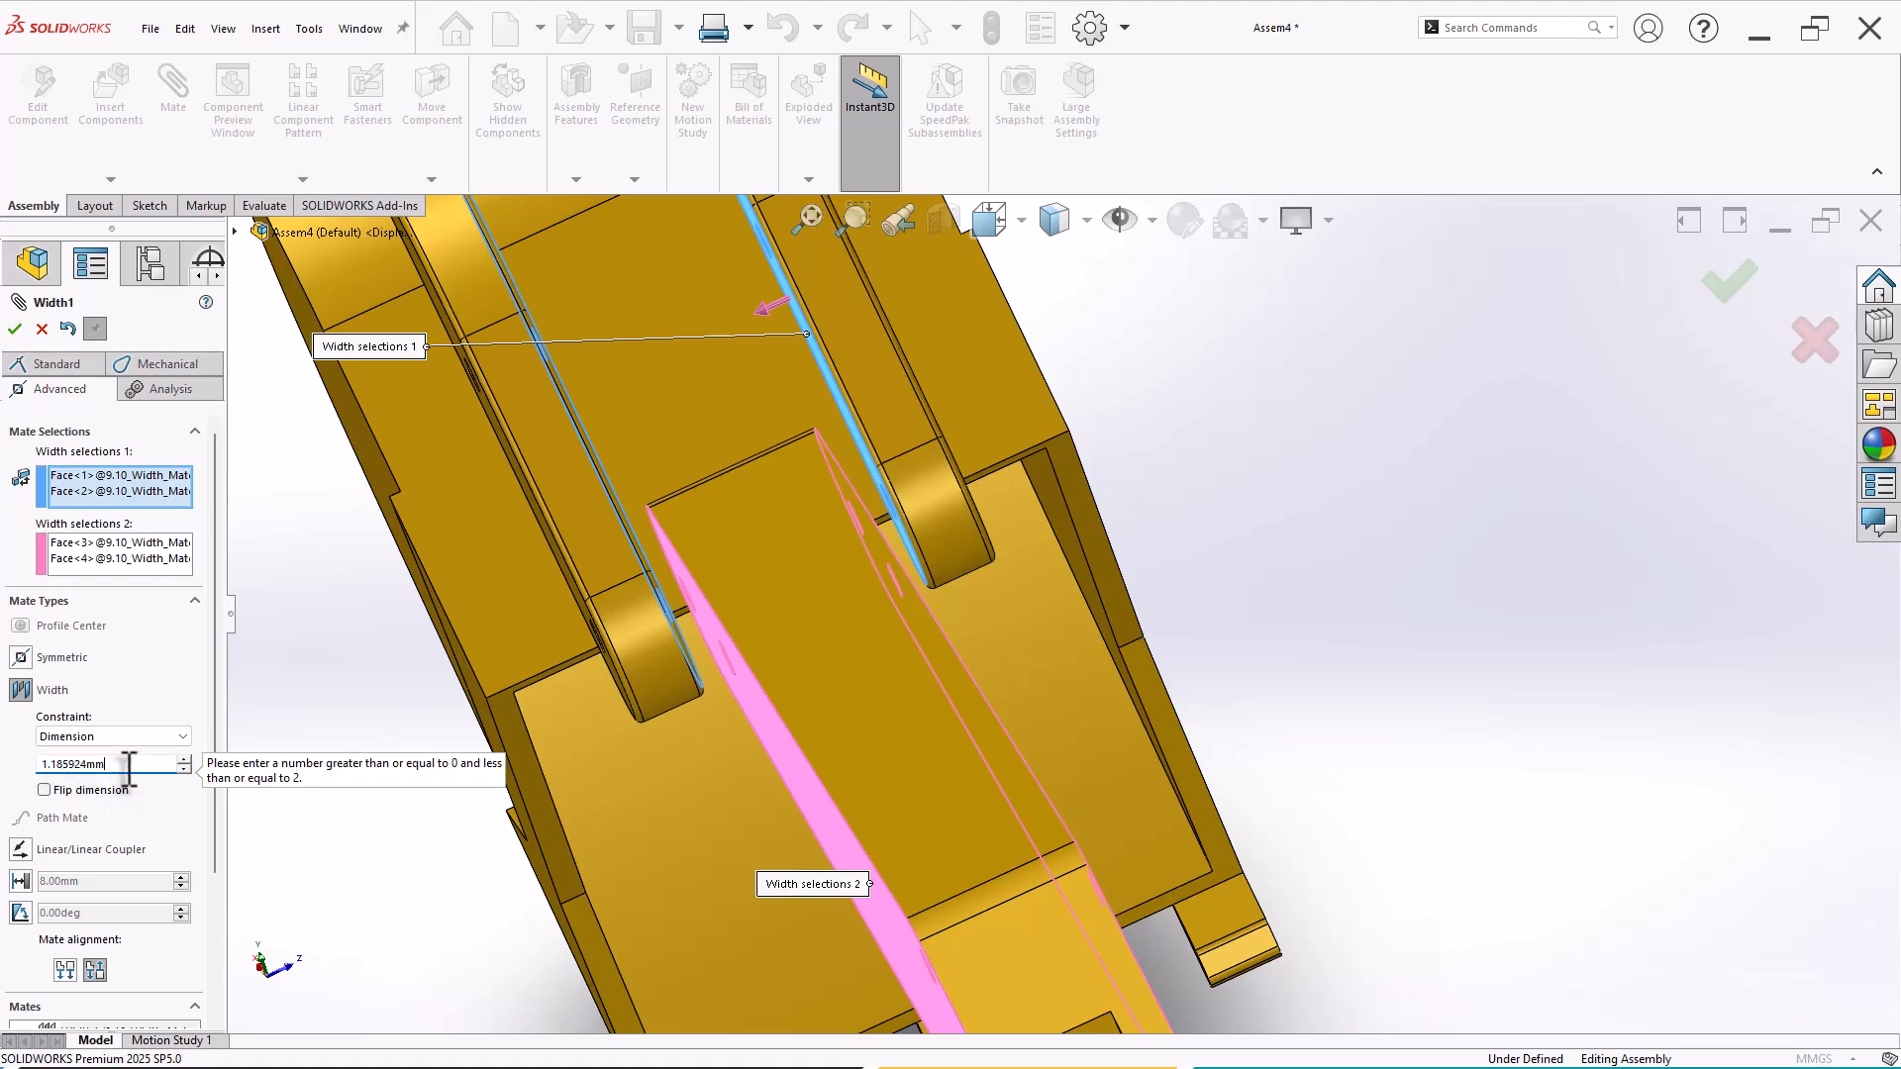
key(Return)
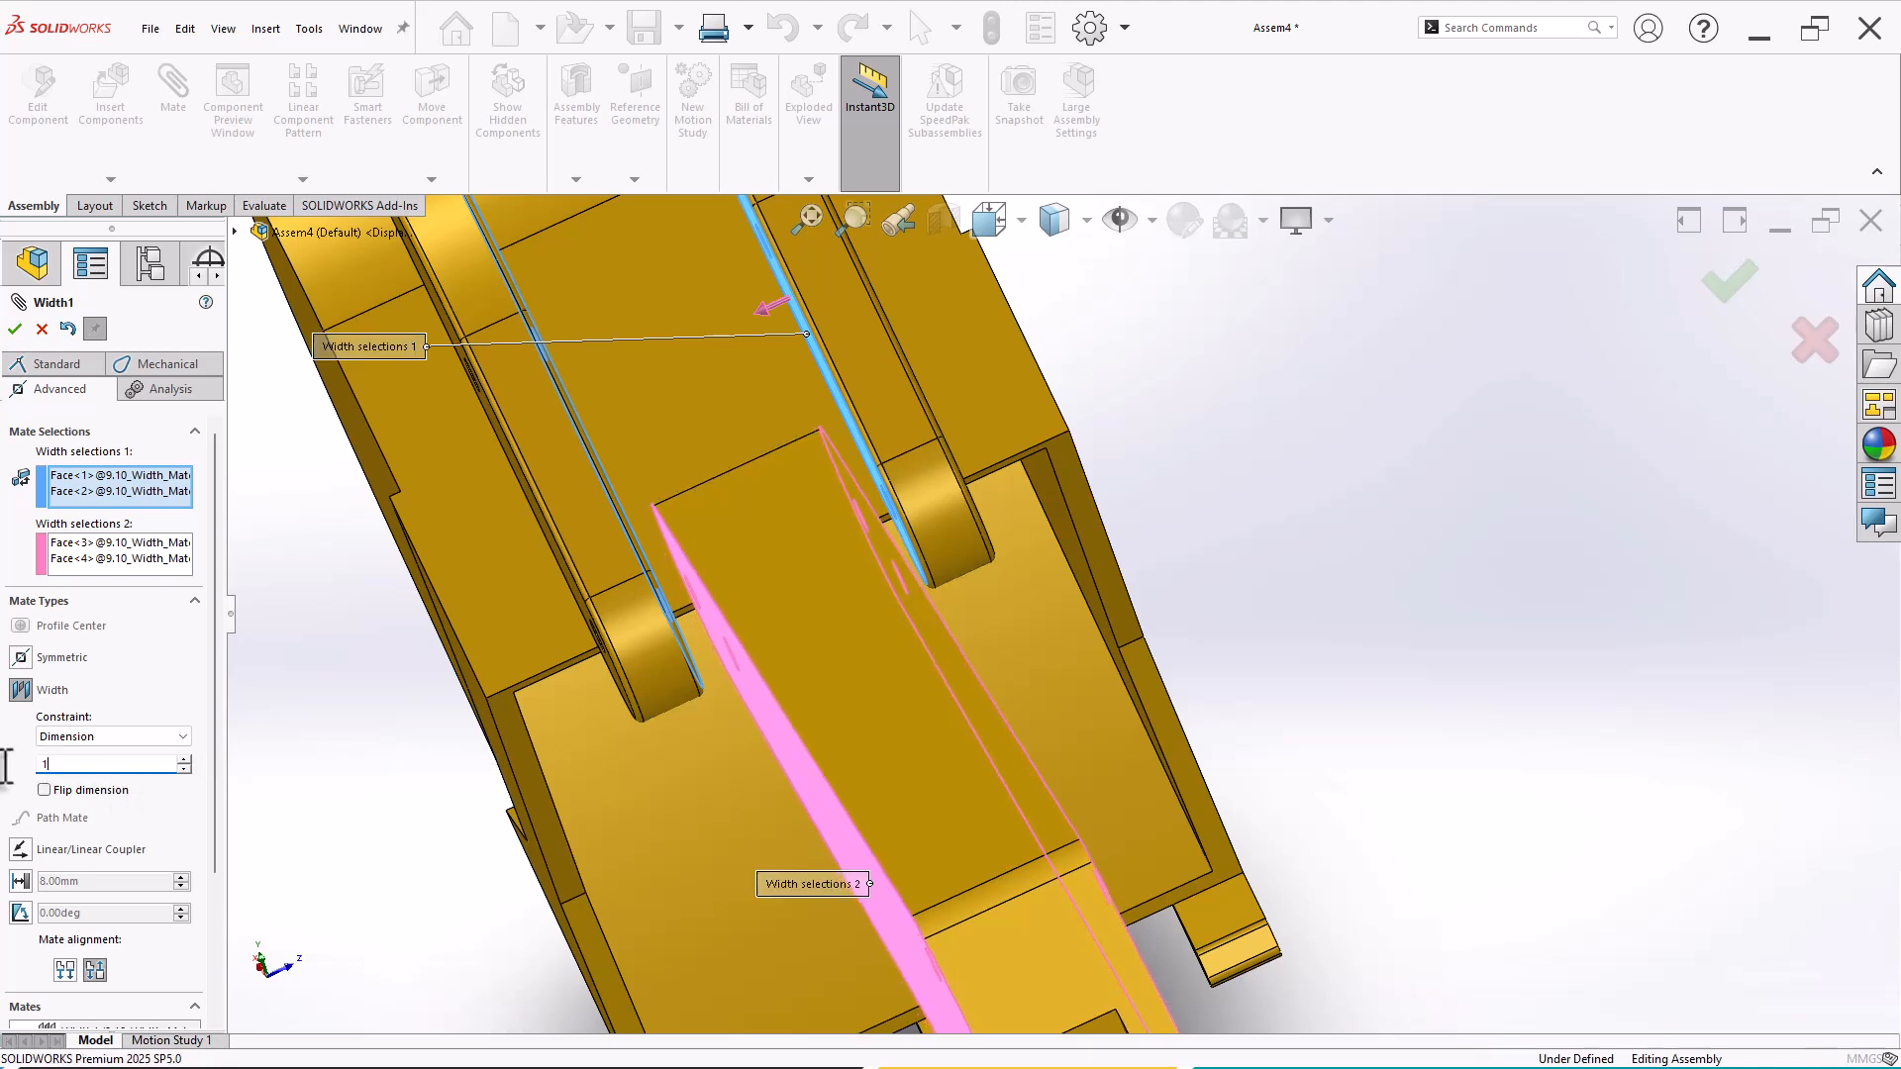
Step: Set the Width mate's distance to 1.5 mm and compare the arm's position with Flip dimension on and off
scroll(846, 525, down, 2)
middle_drag(847, 525, 807, 638)
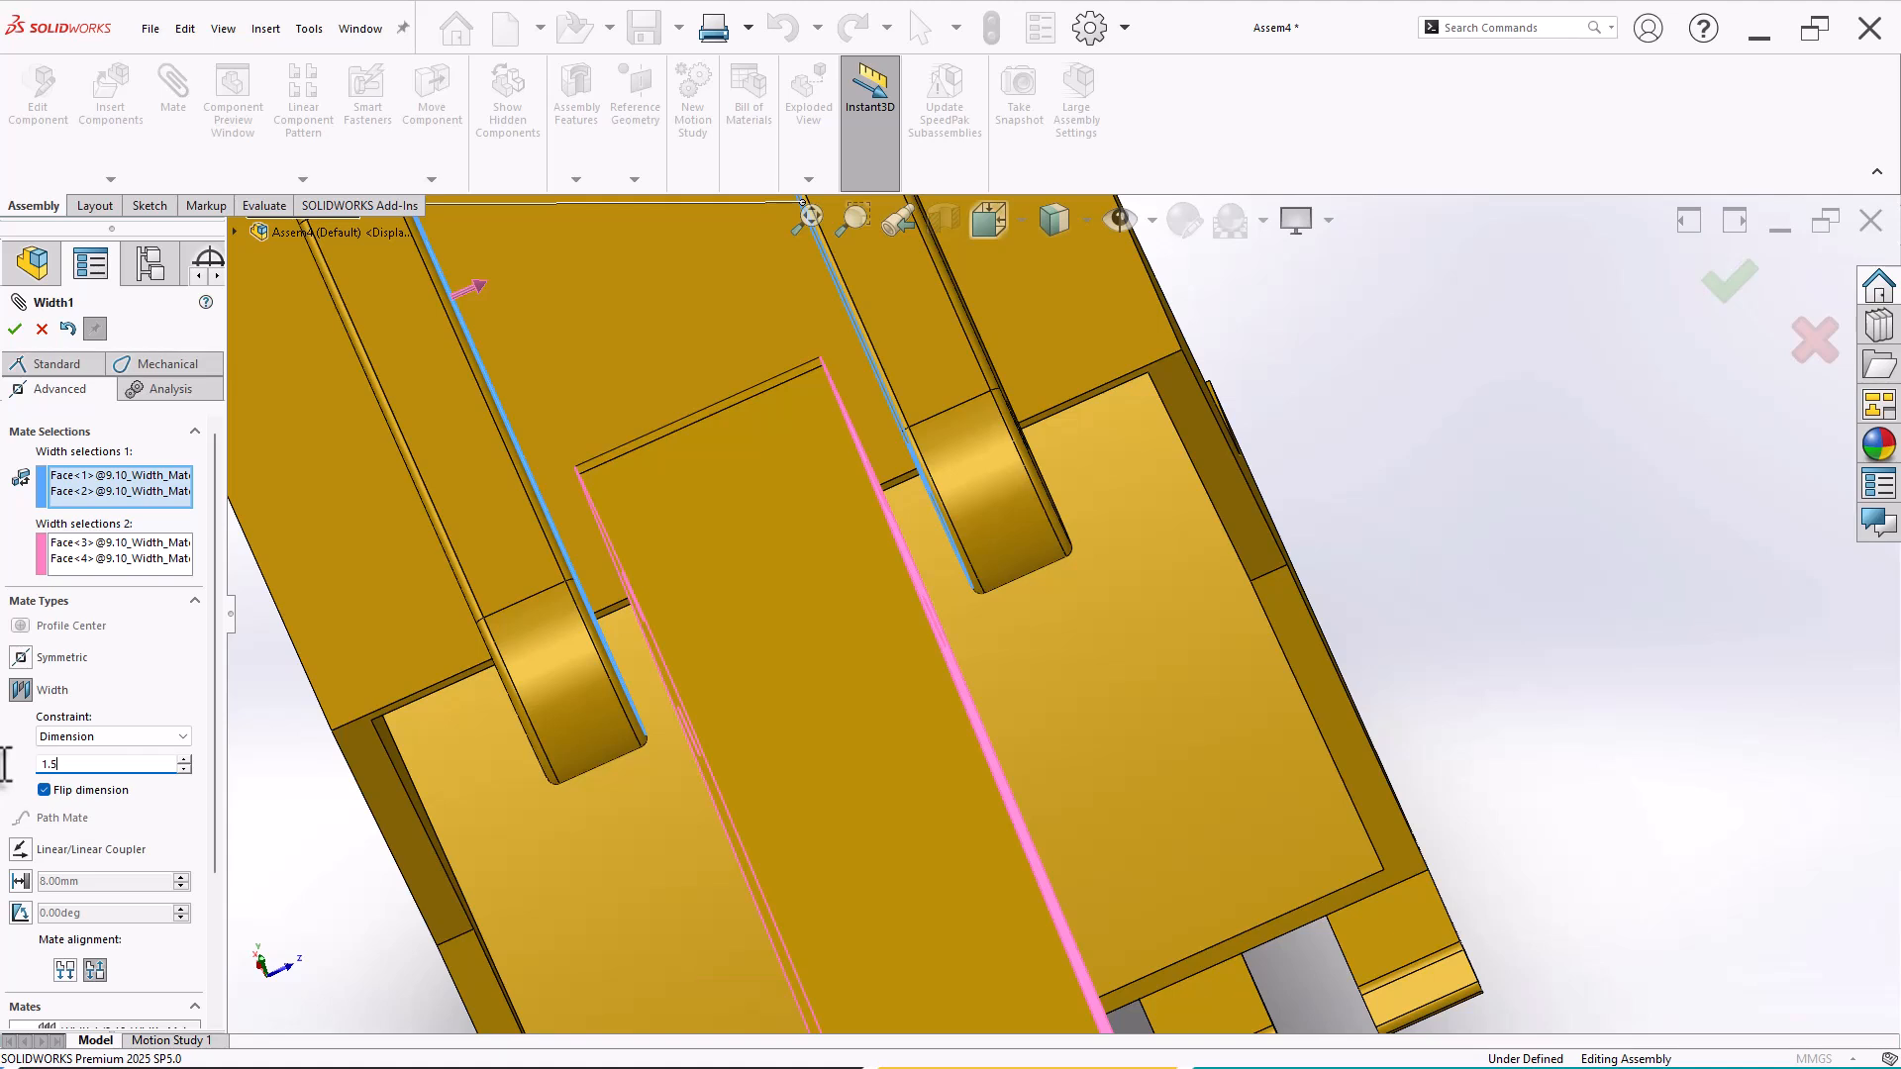
key(Return)
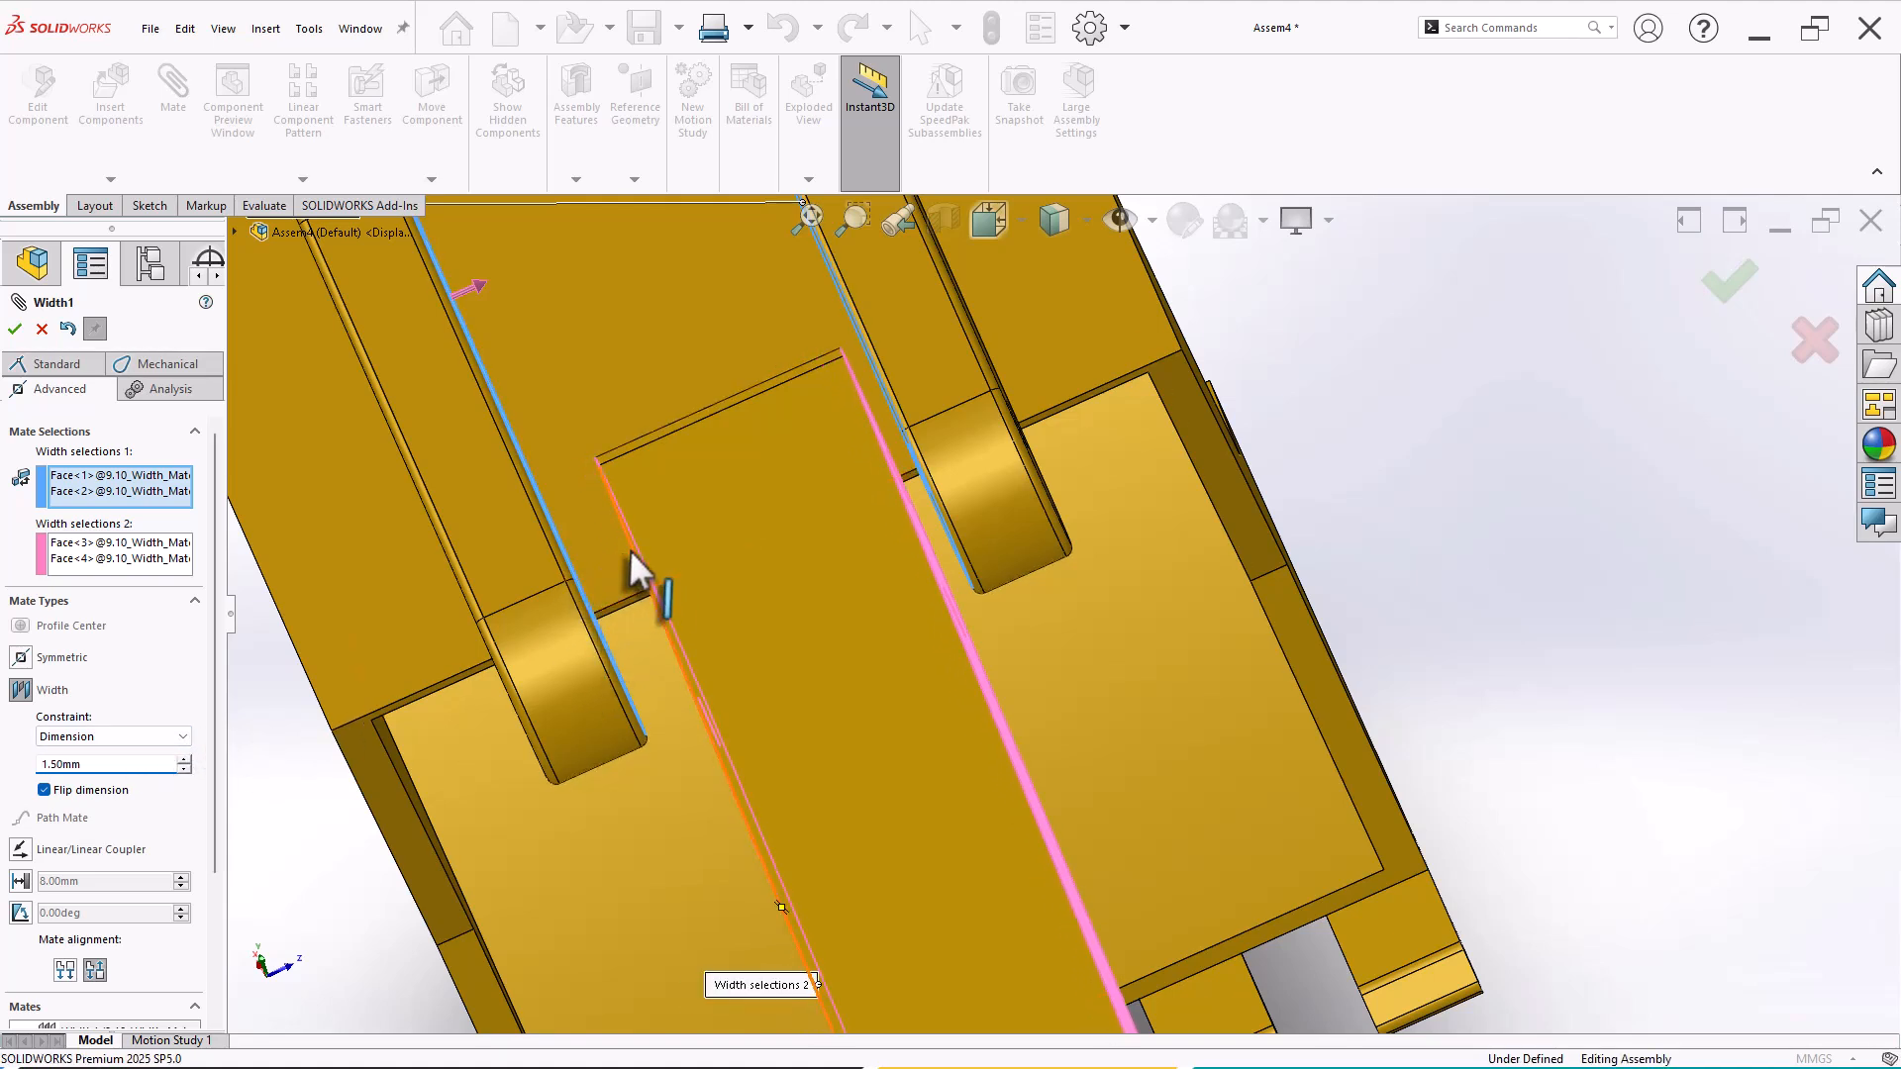
click(43, 789)
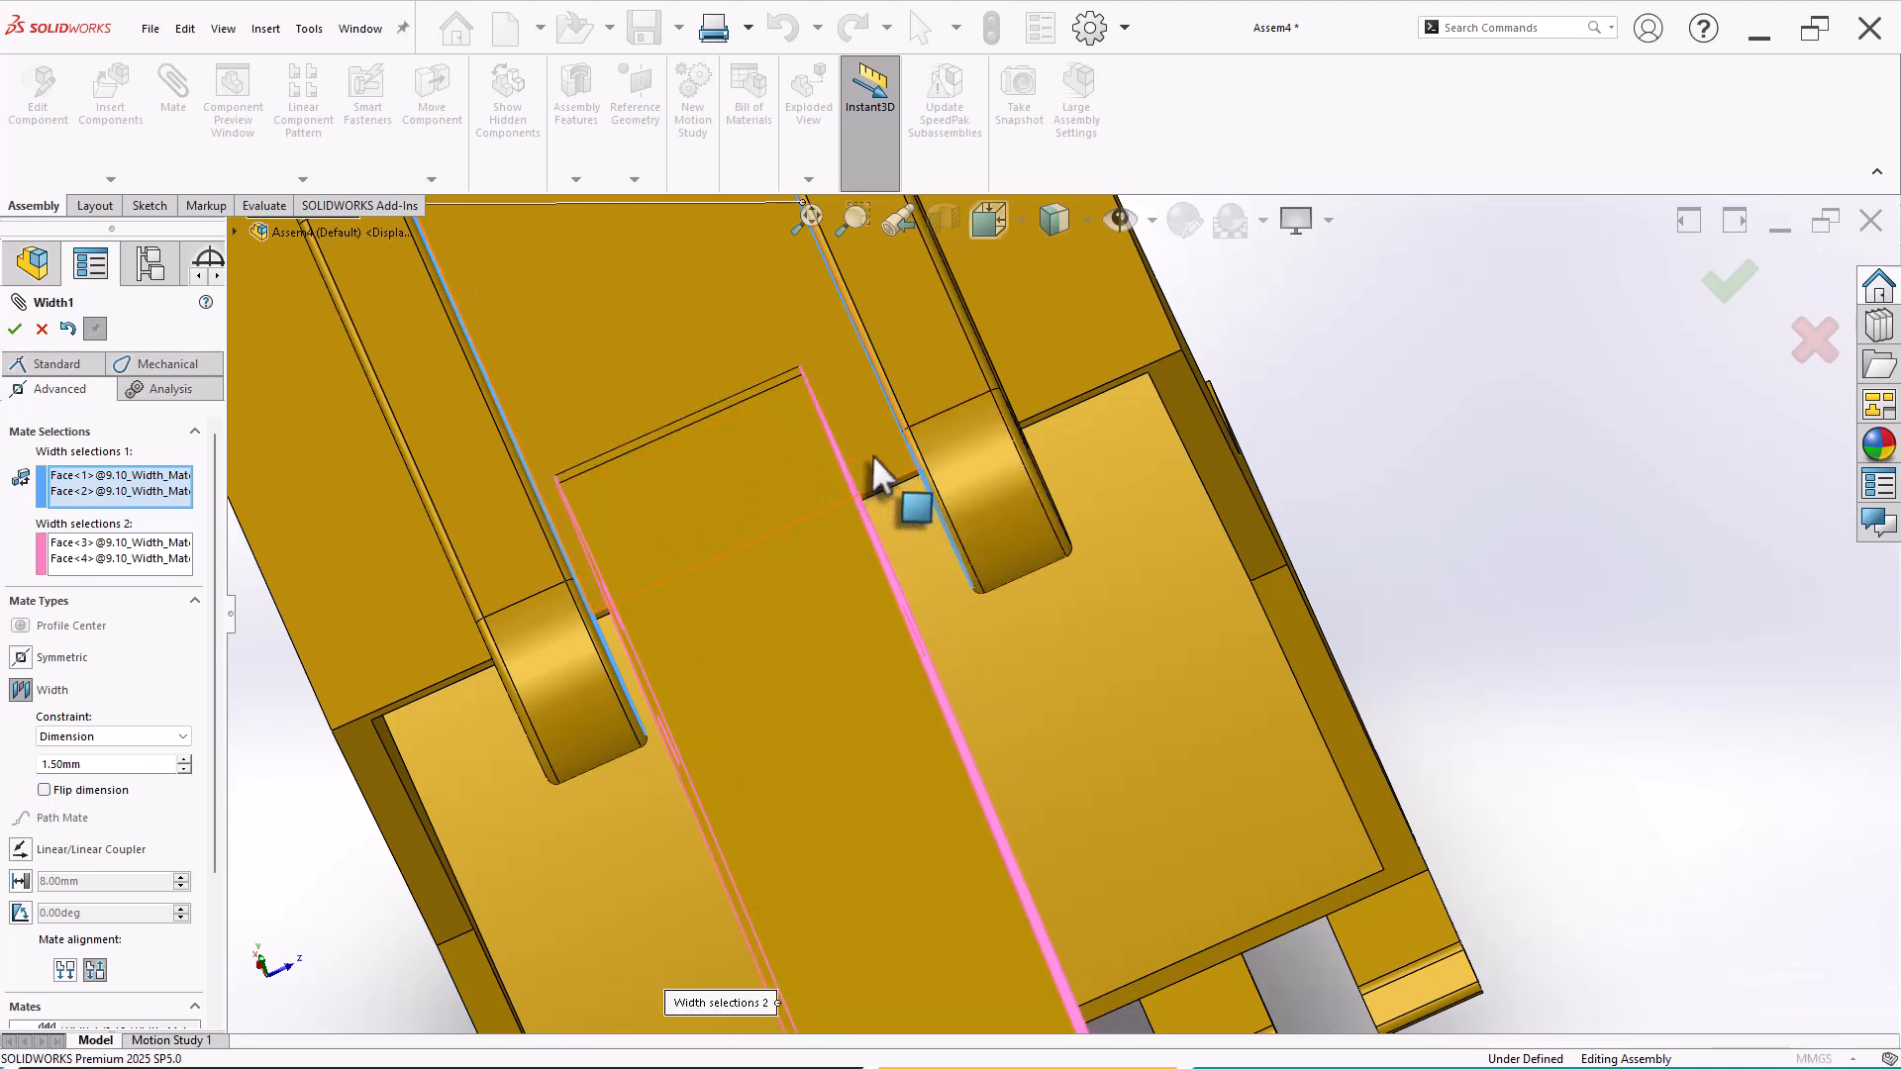
Step: Switch the Width mate's constraint to Percent at 40% and turn on Flip dimension
click(143, 741)
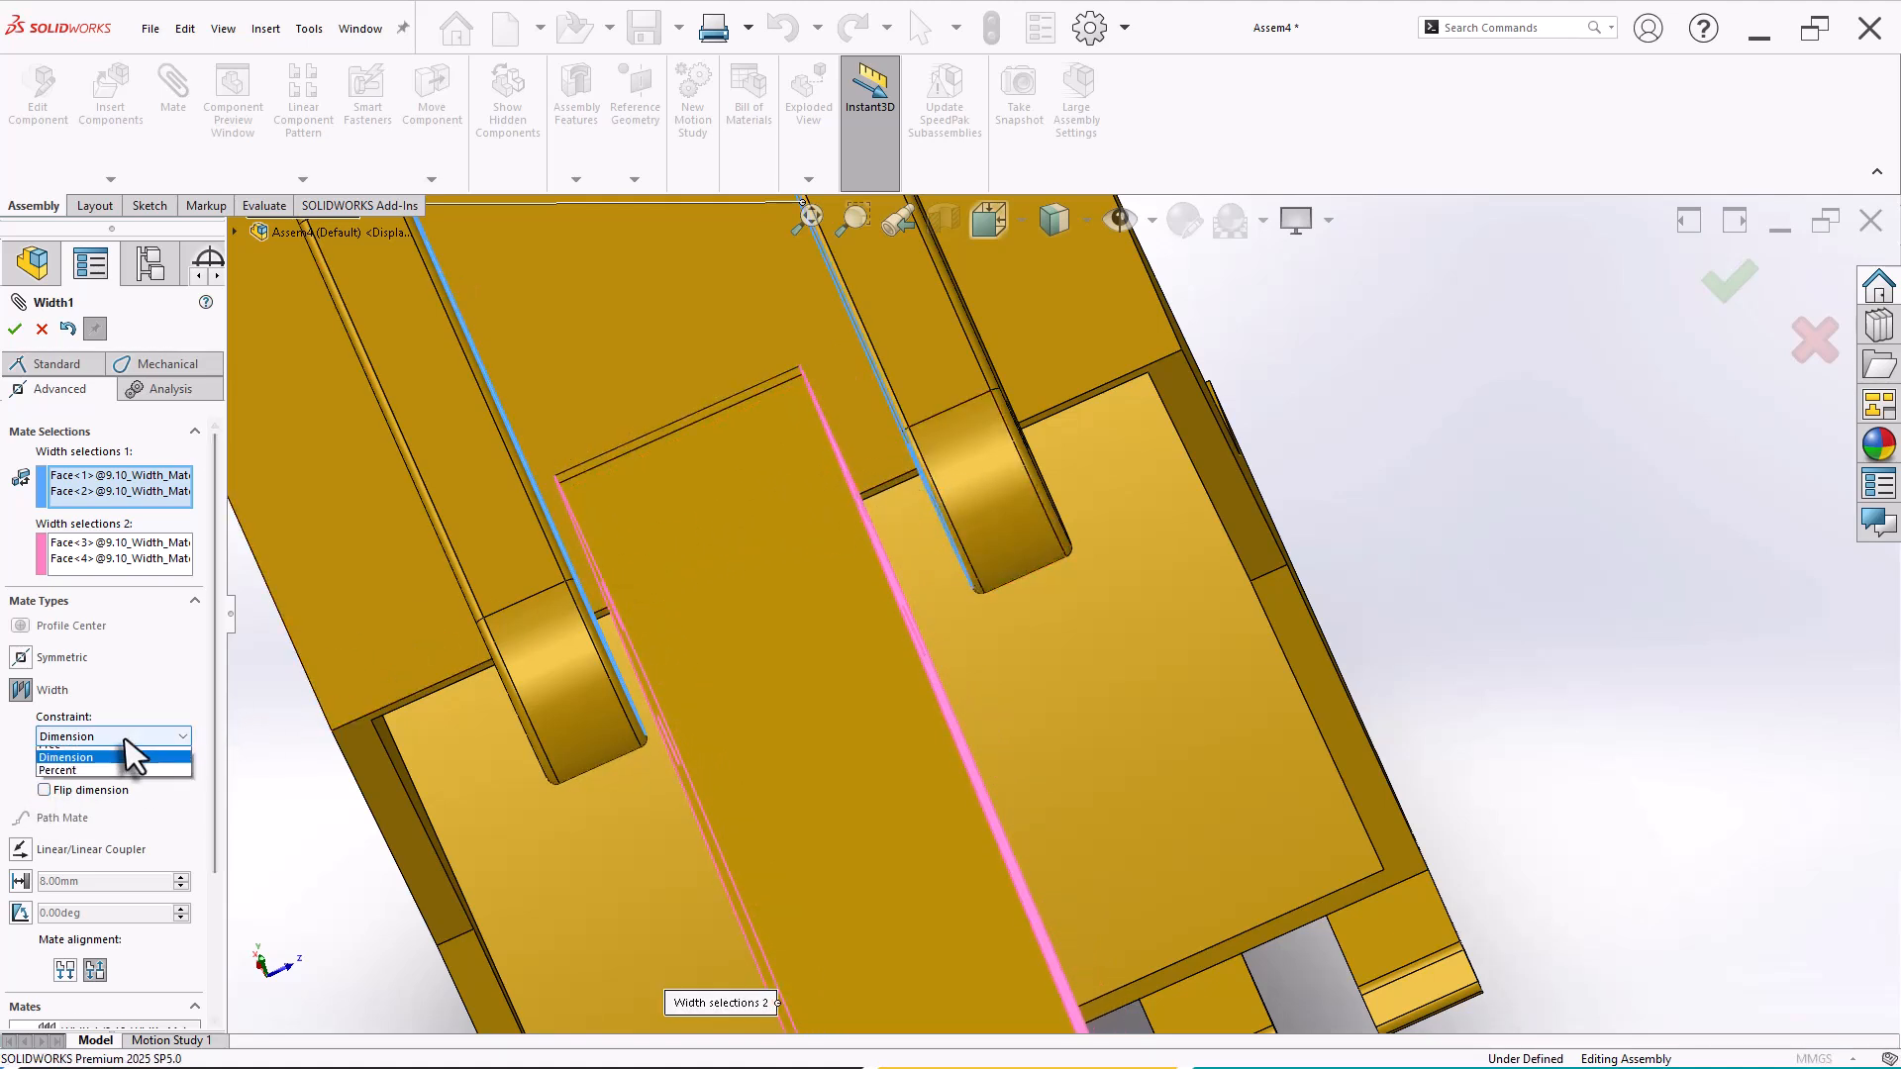
click(89, 792)
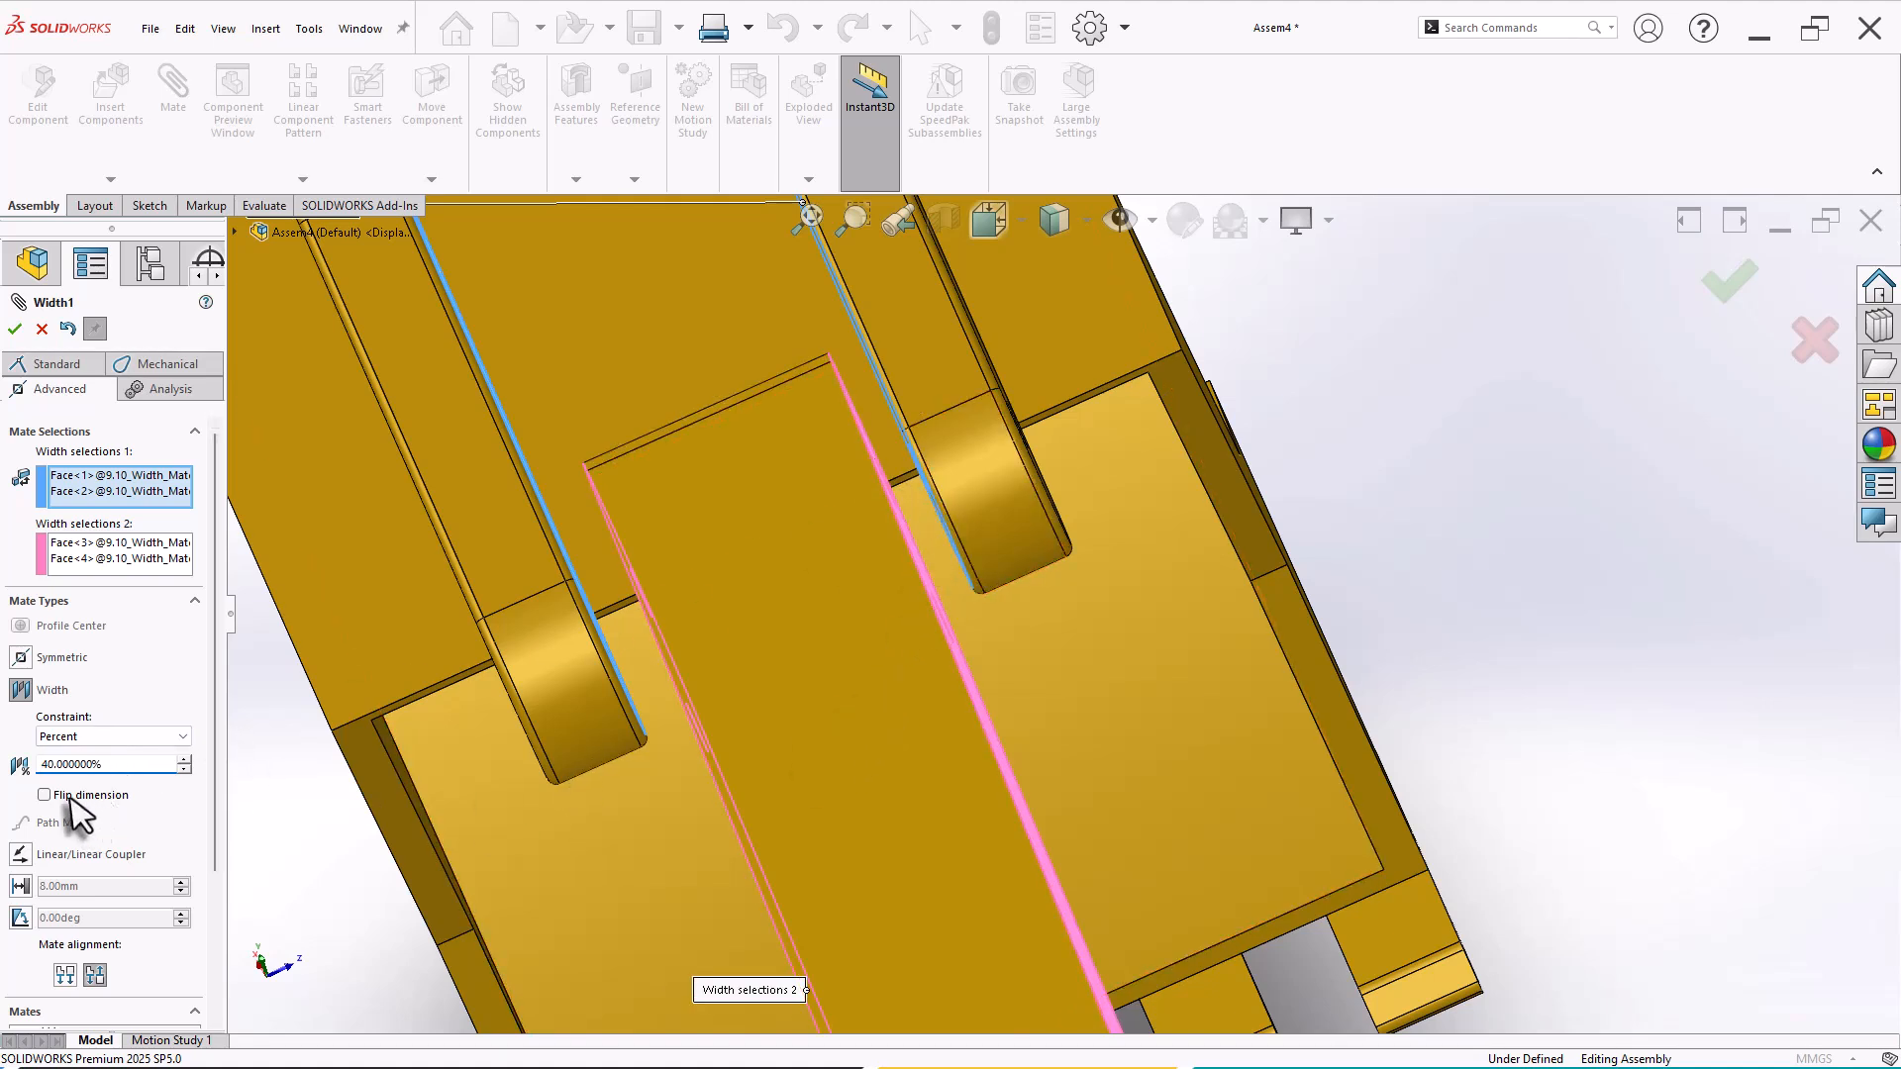
click(44, 795)
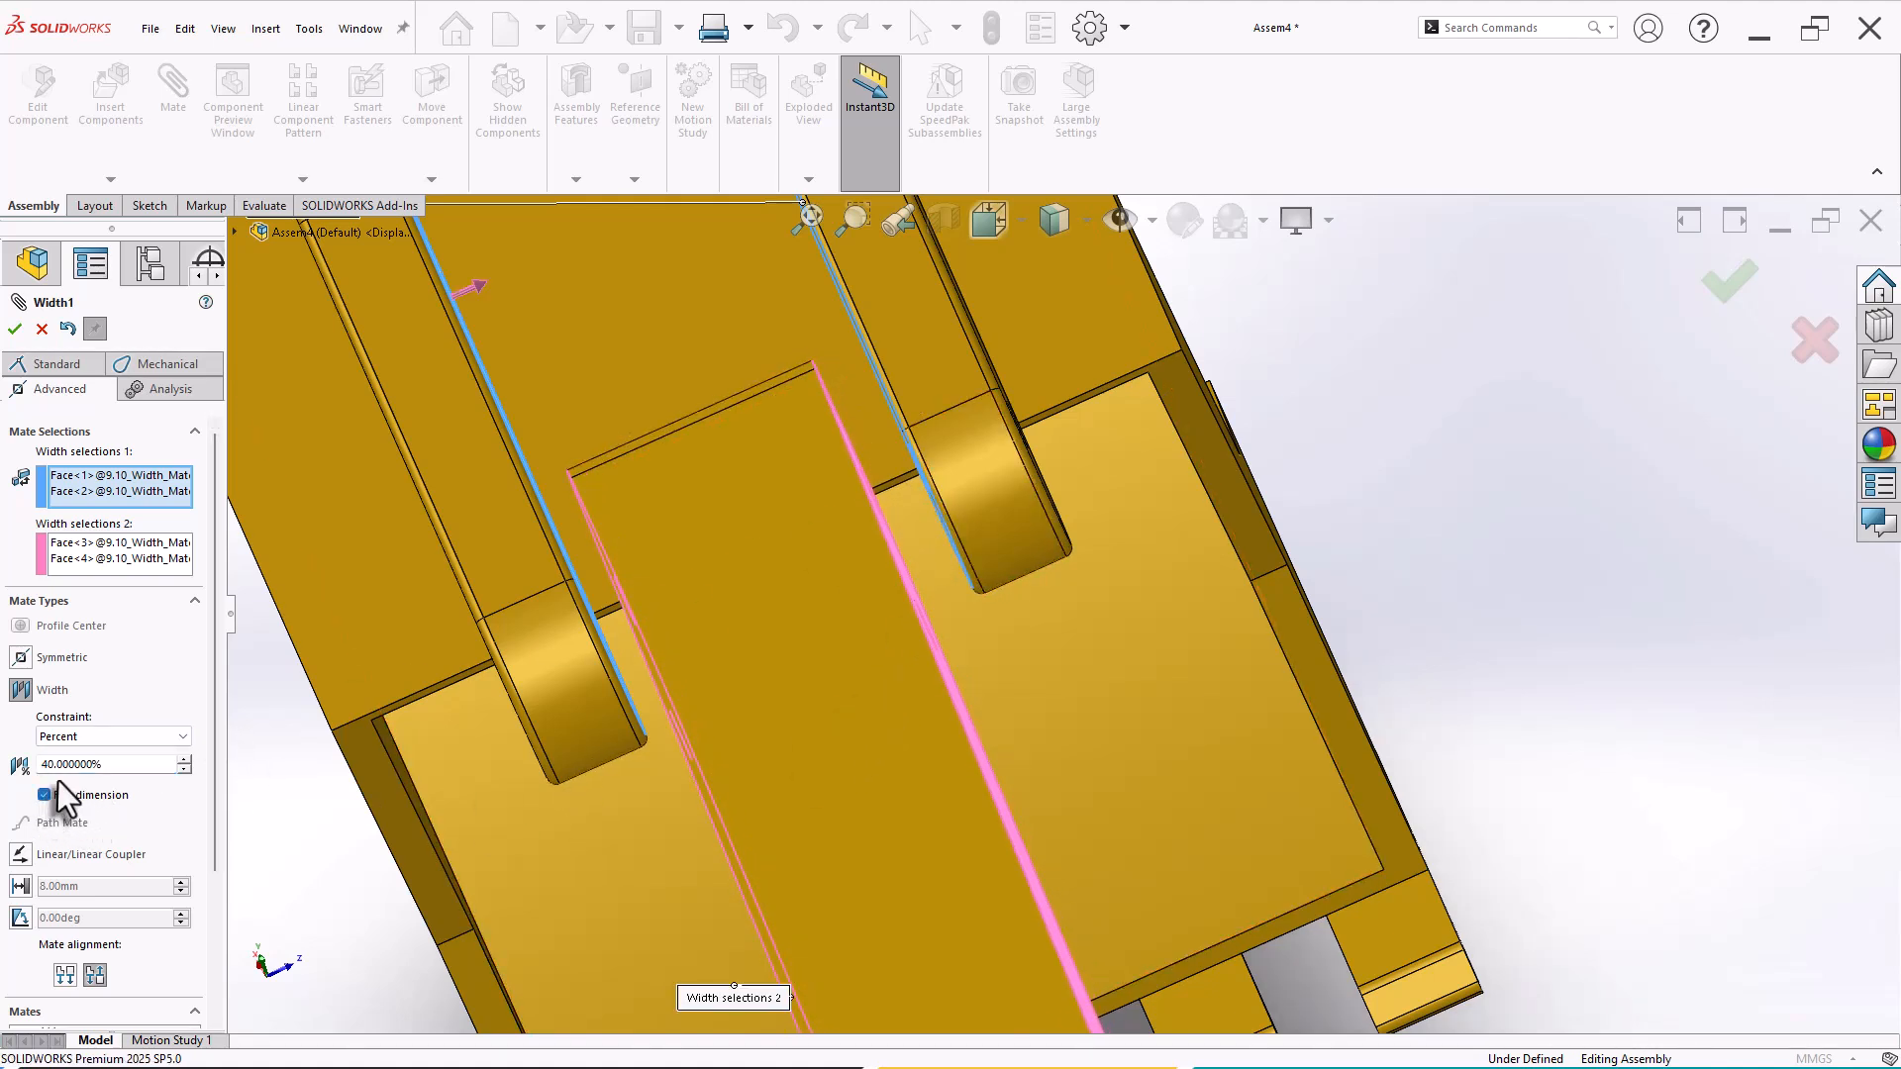
Step: Set the Width mate's constraint back to Centered and apply the edited mate
click(116, 735)
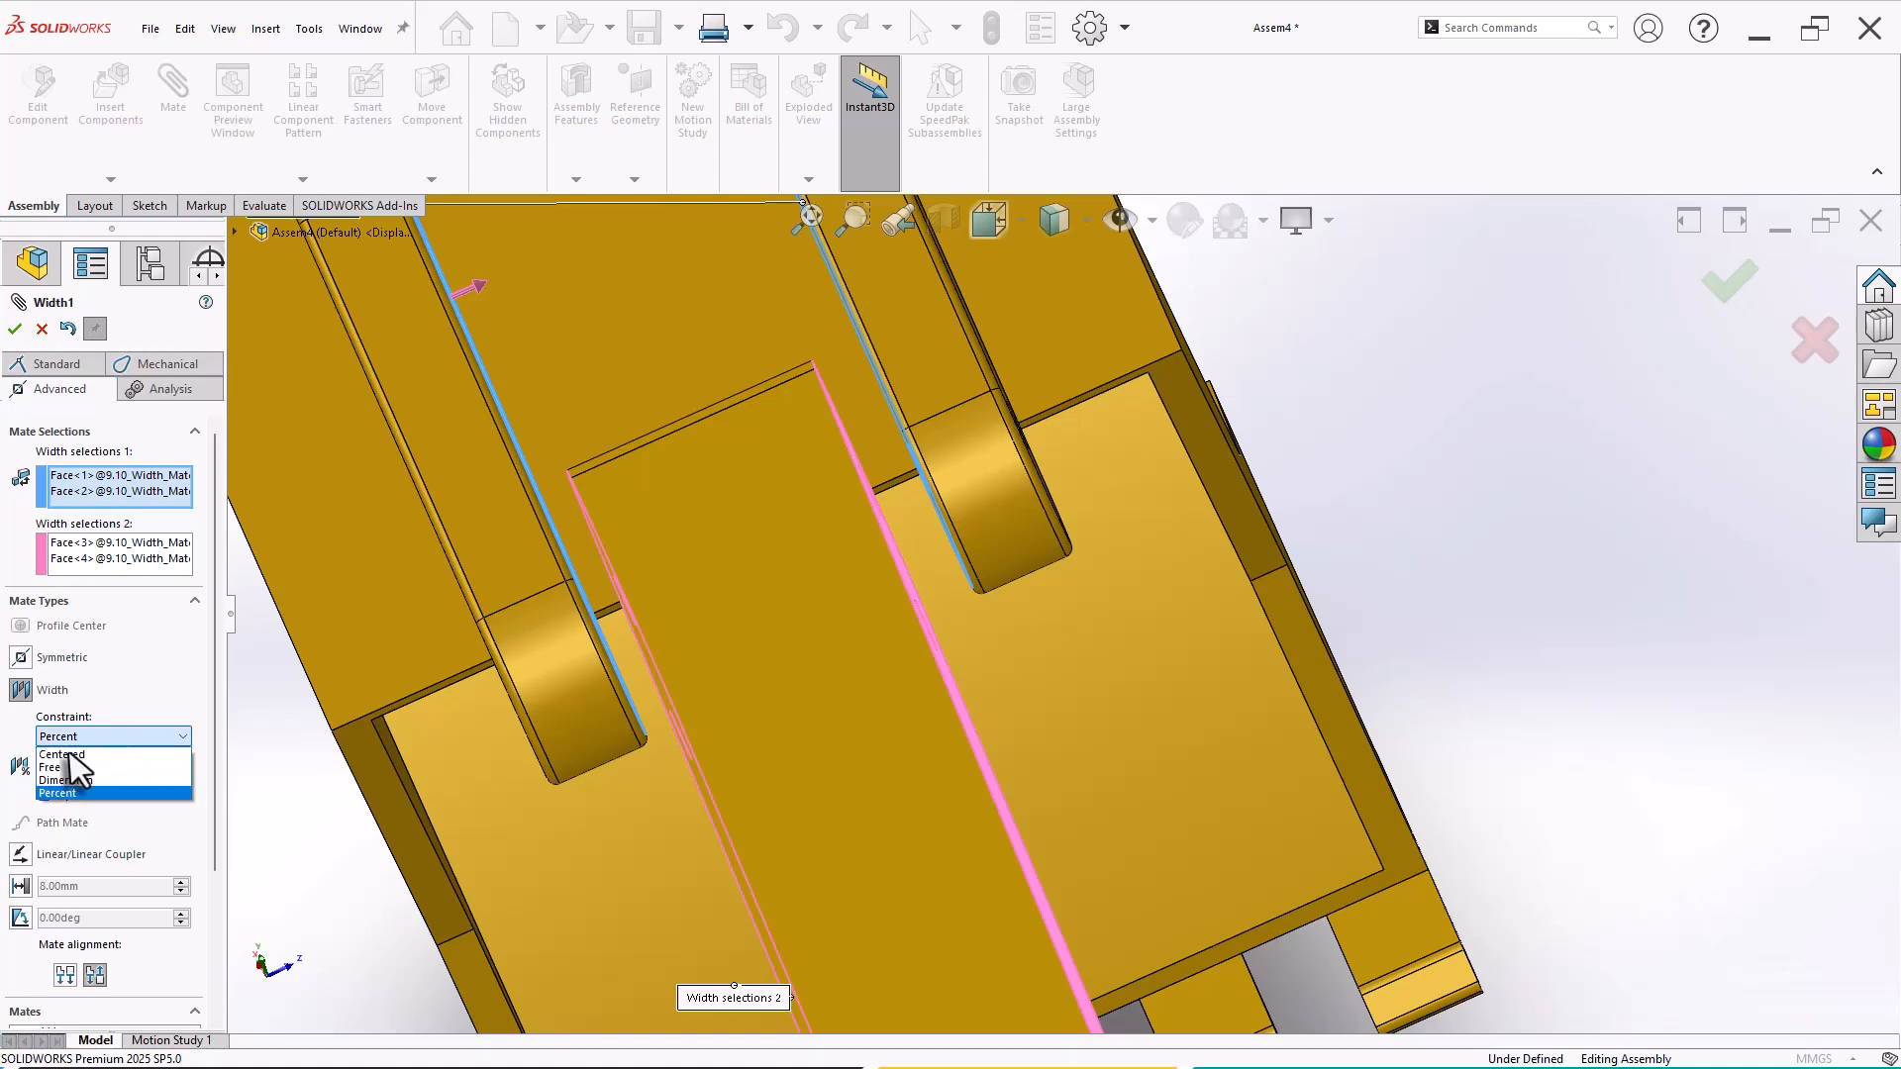
click(83, 754)
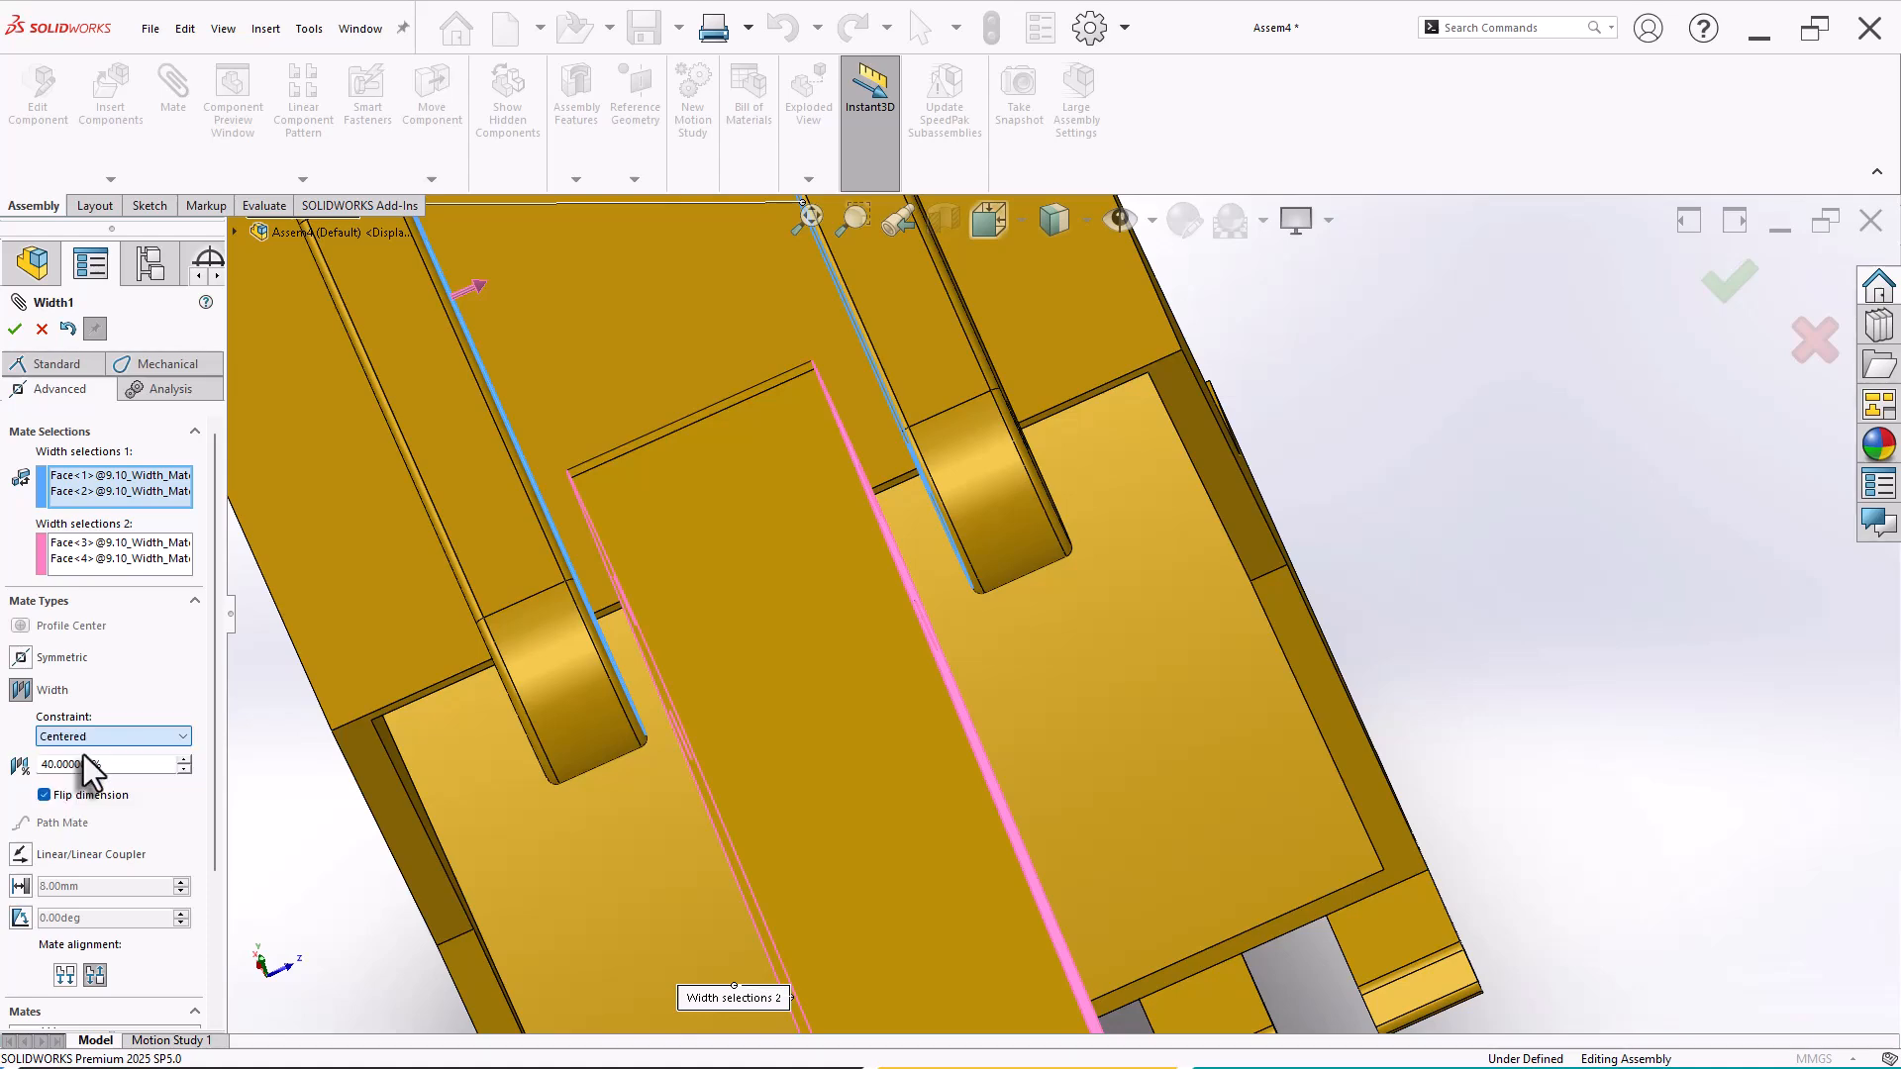
right_click(849, 666)
Step: Swing the arm on the bucket to check the joint's motion with the centered Width mate
middle_drag(1251, 666, 1043, 811)
scroll(955, 861, down, 6)
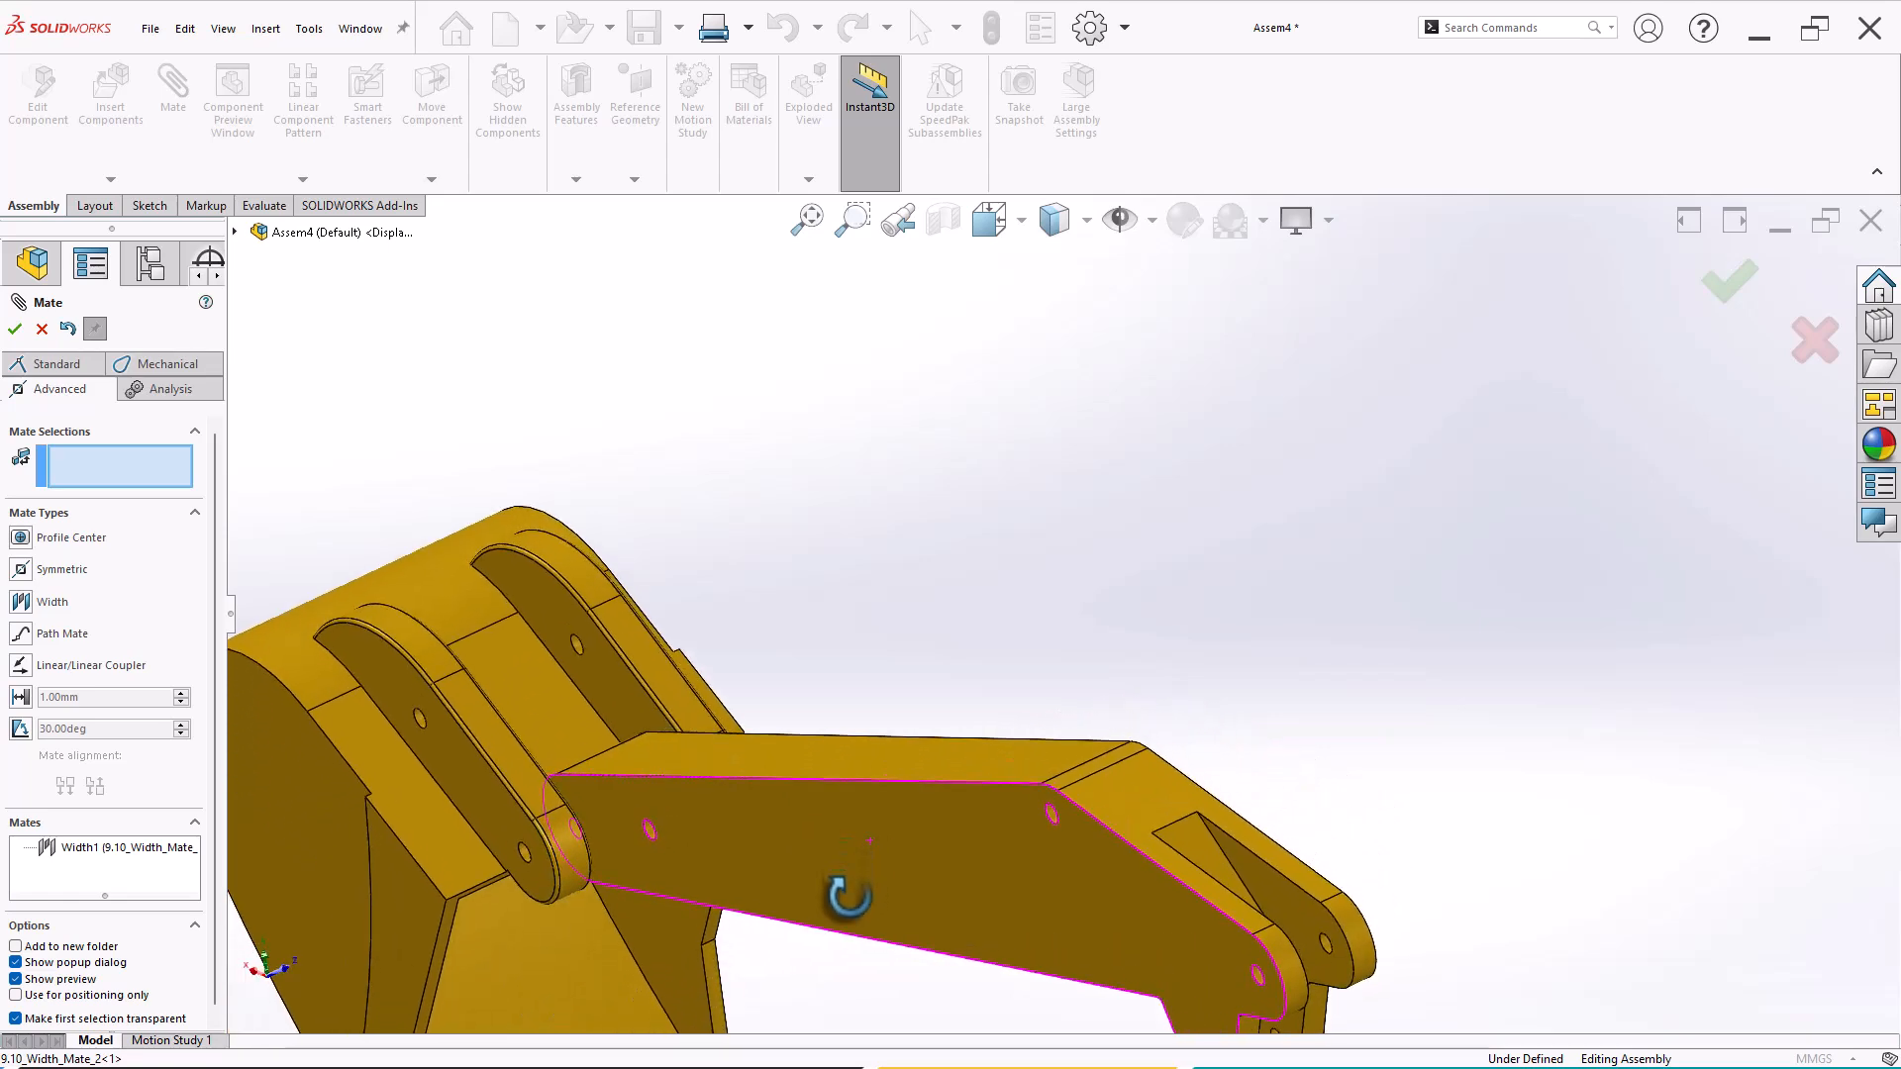
drag(777, 756, 594, 661)
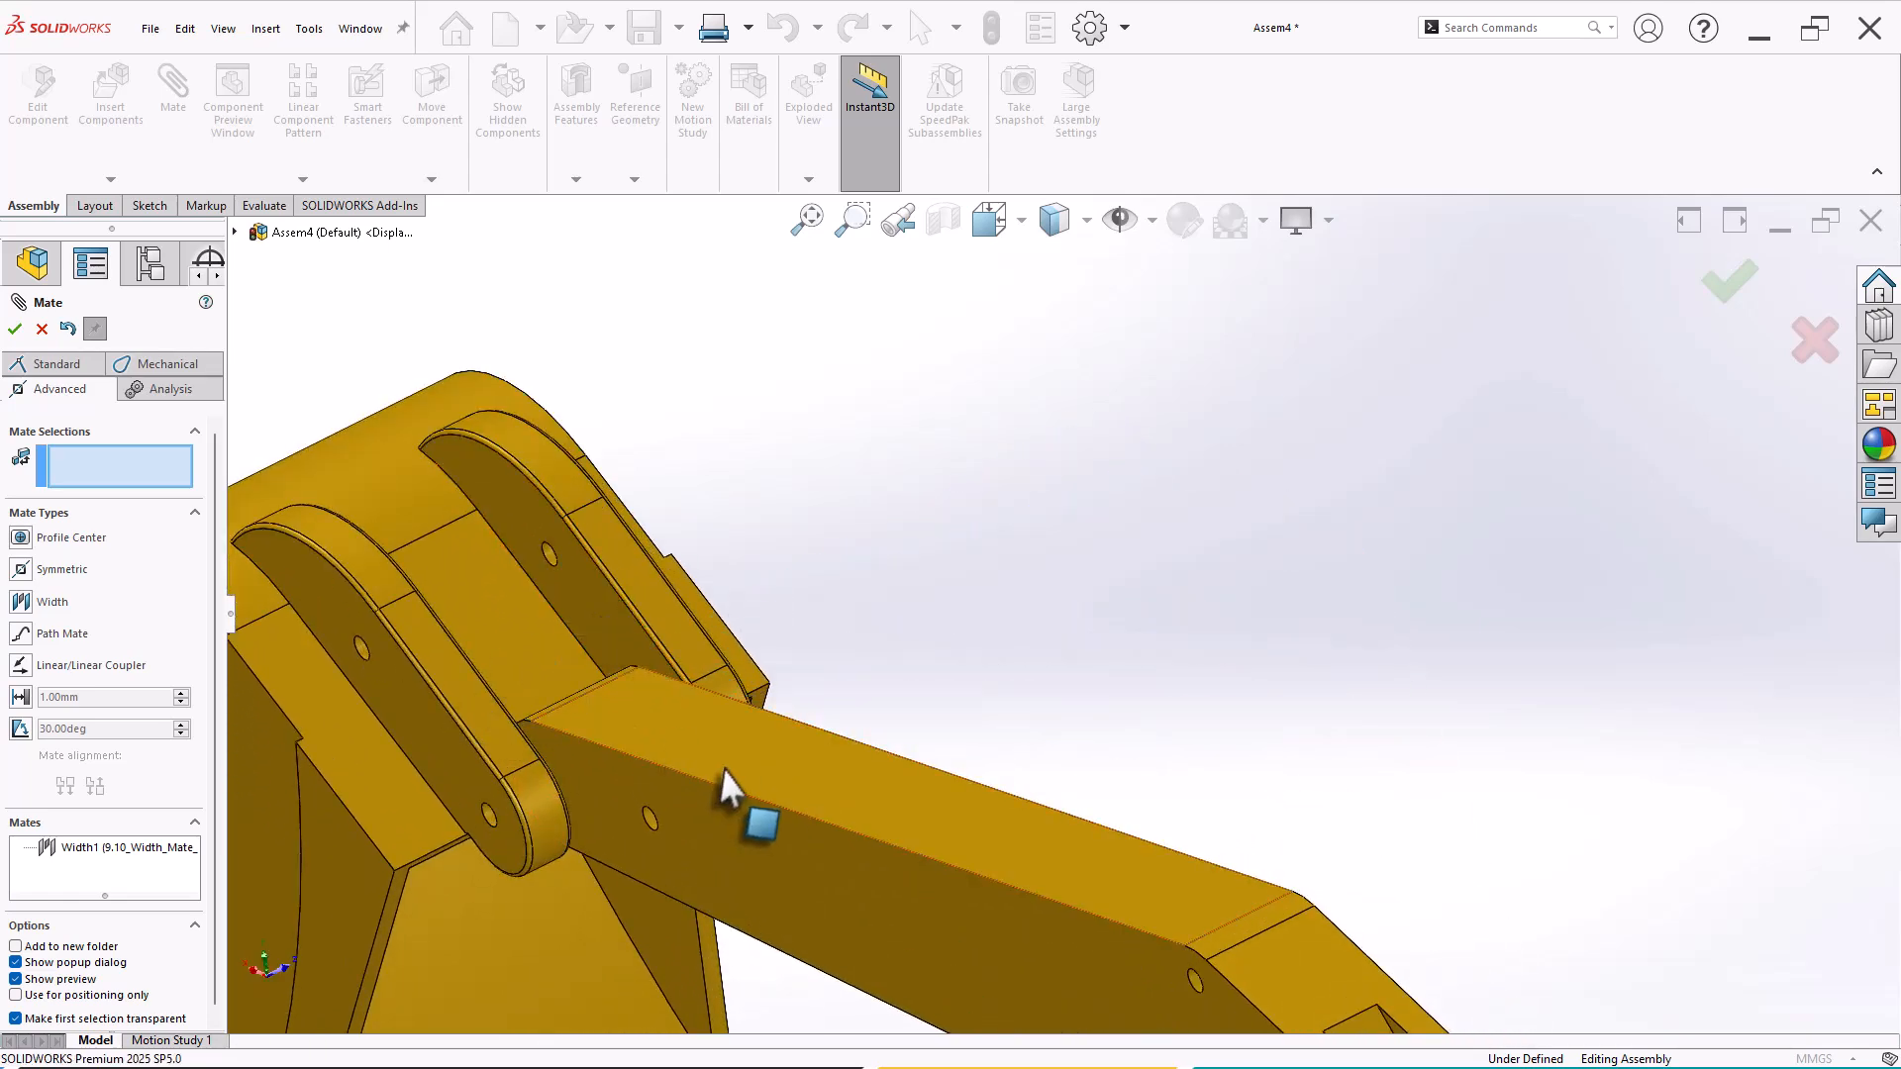
mouse_move(726, 785)
middle_down()
mouse_move(692, 763)
mouse_move(700, 785)
middle_up()
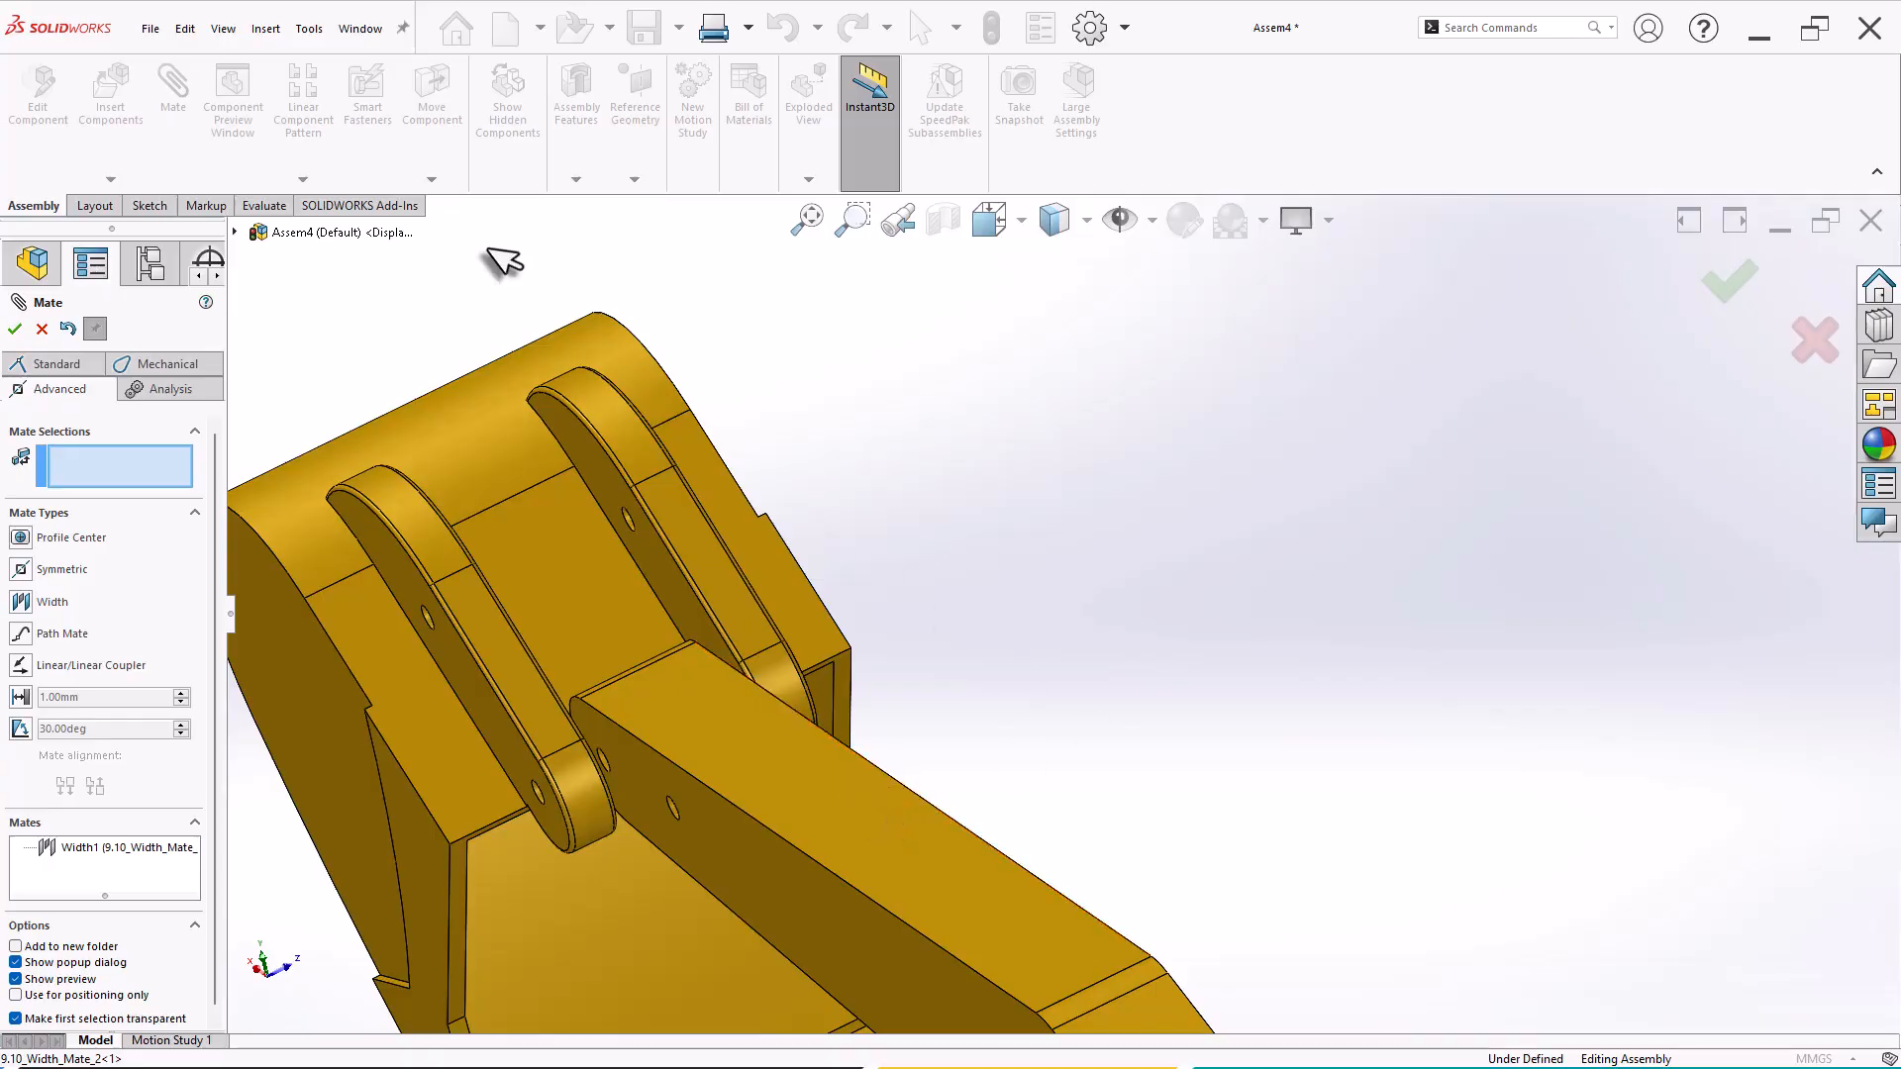
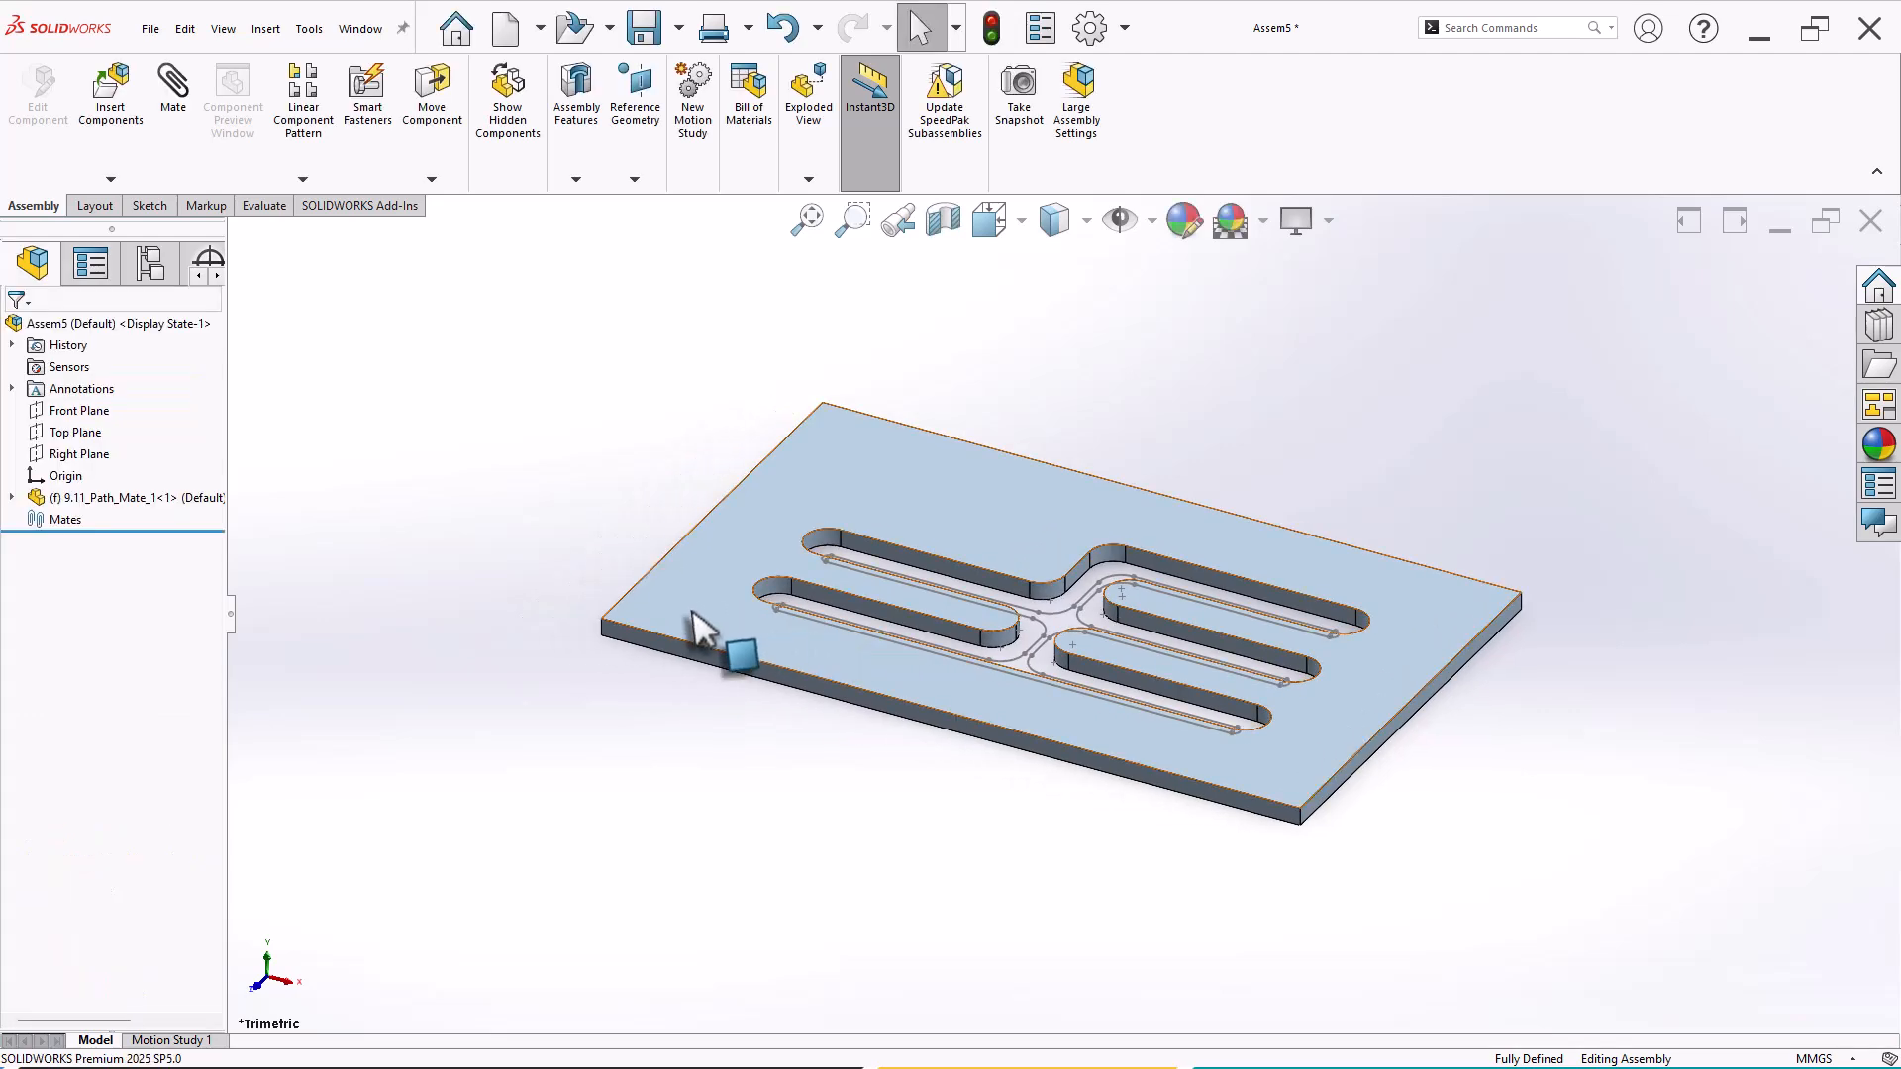
Step: Insert the 9.11_Path_Mate_2 pin component and place it beside the slotted plate
click(110, 91)
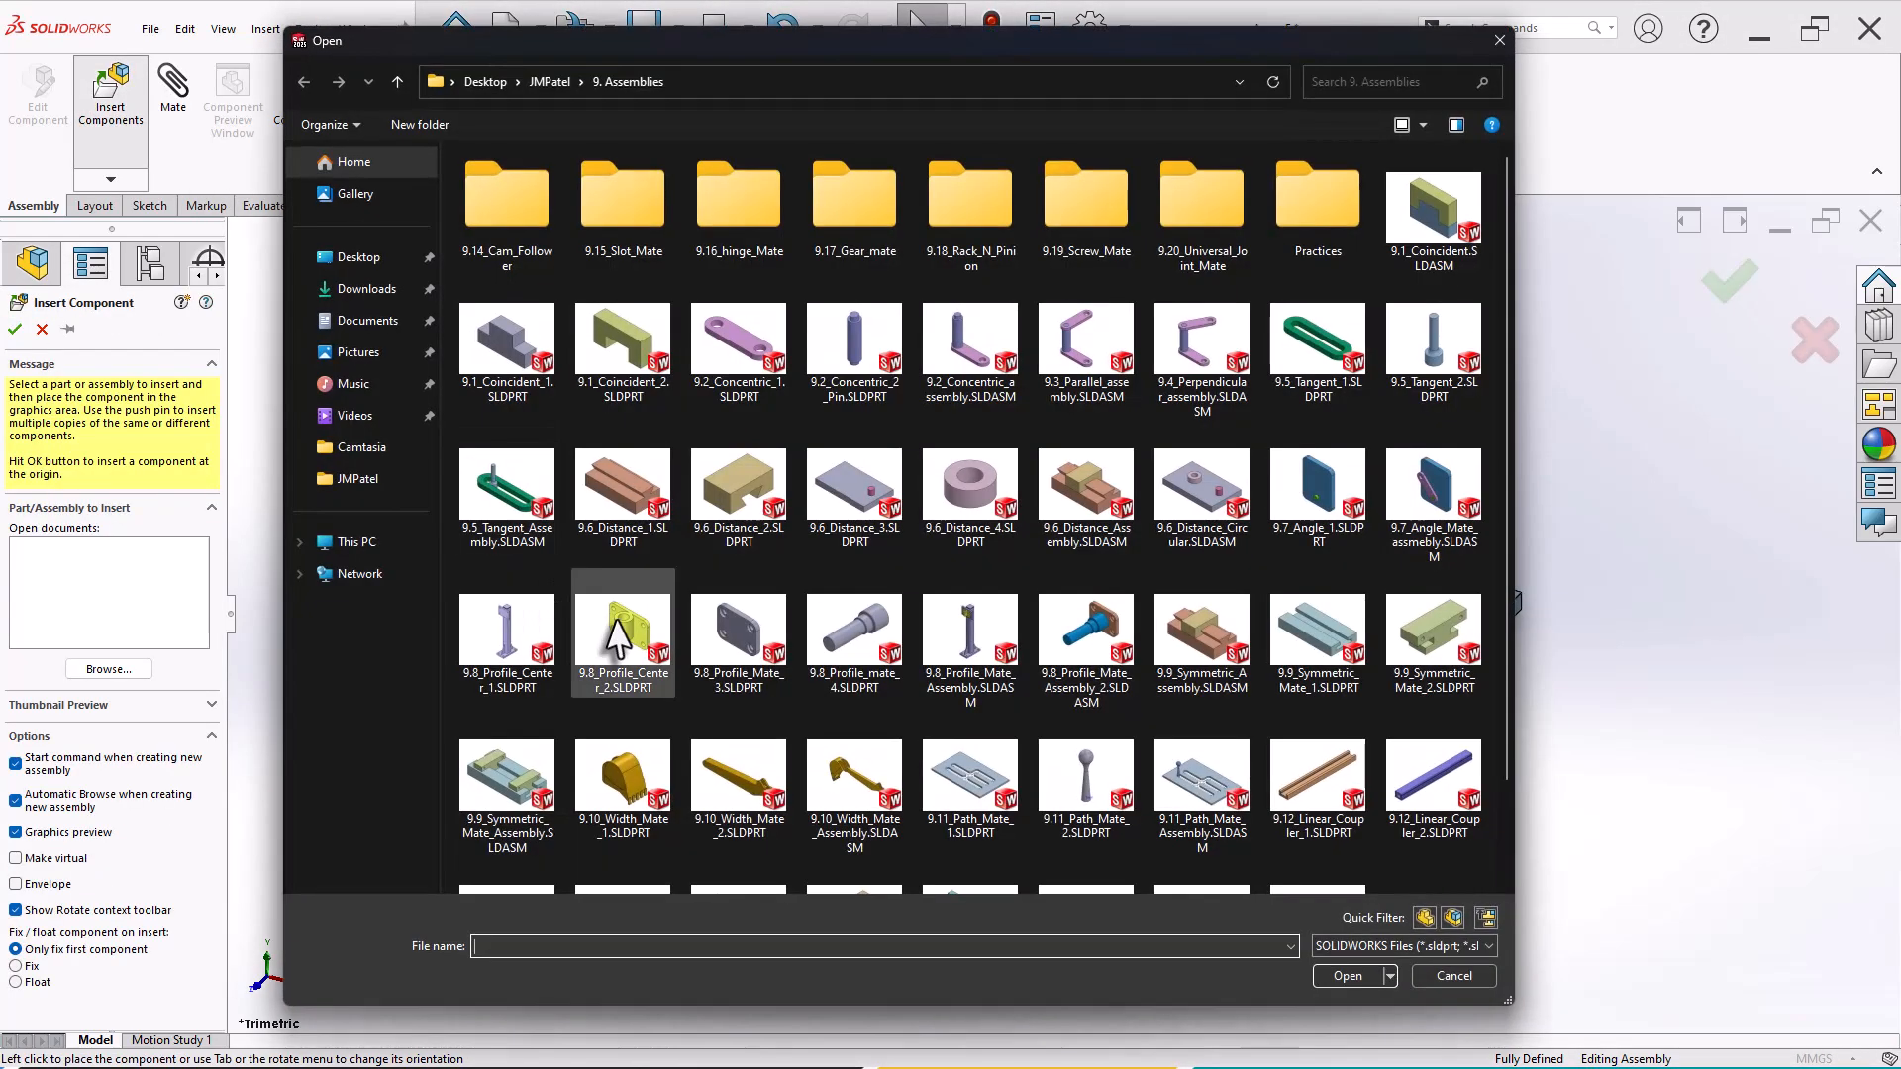
click(1086, 777)
click(1347, 977)
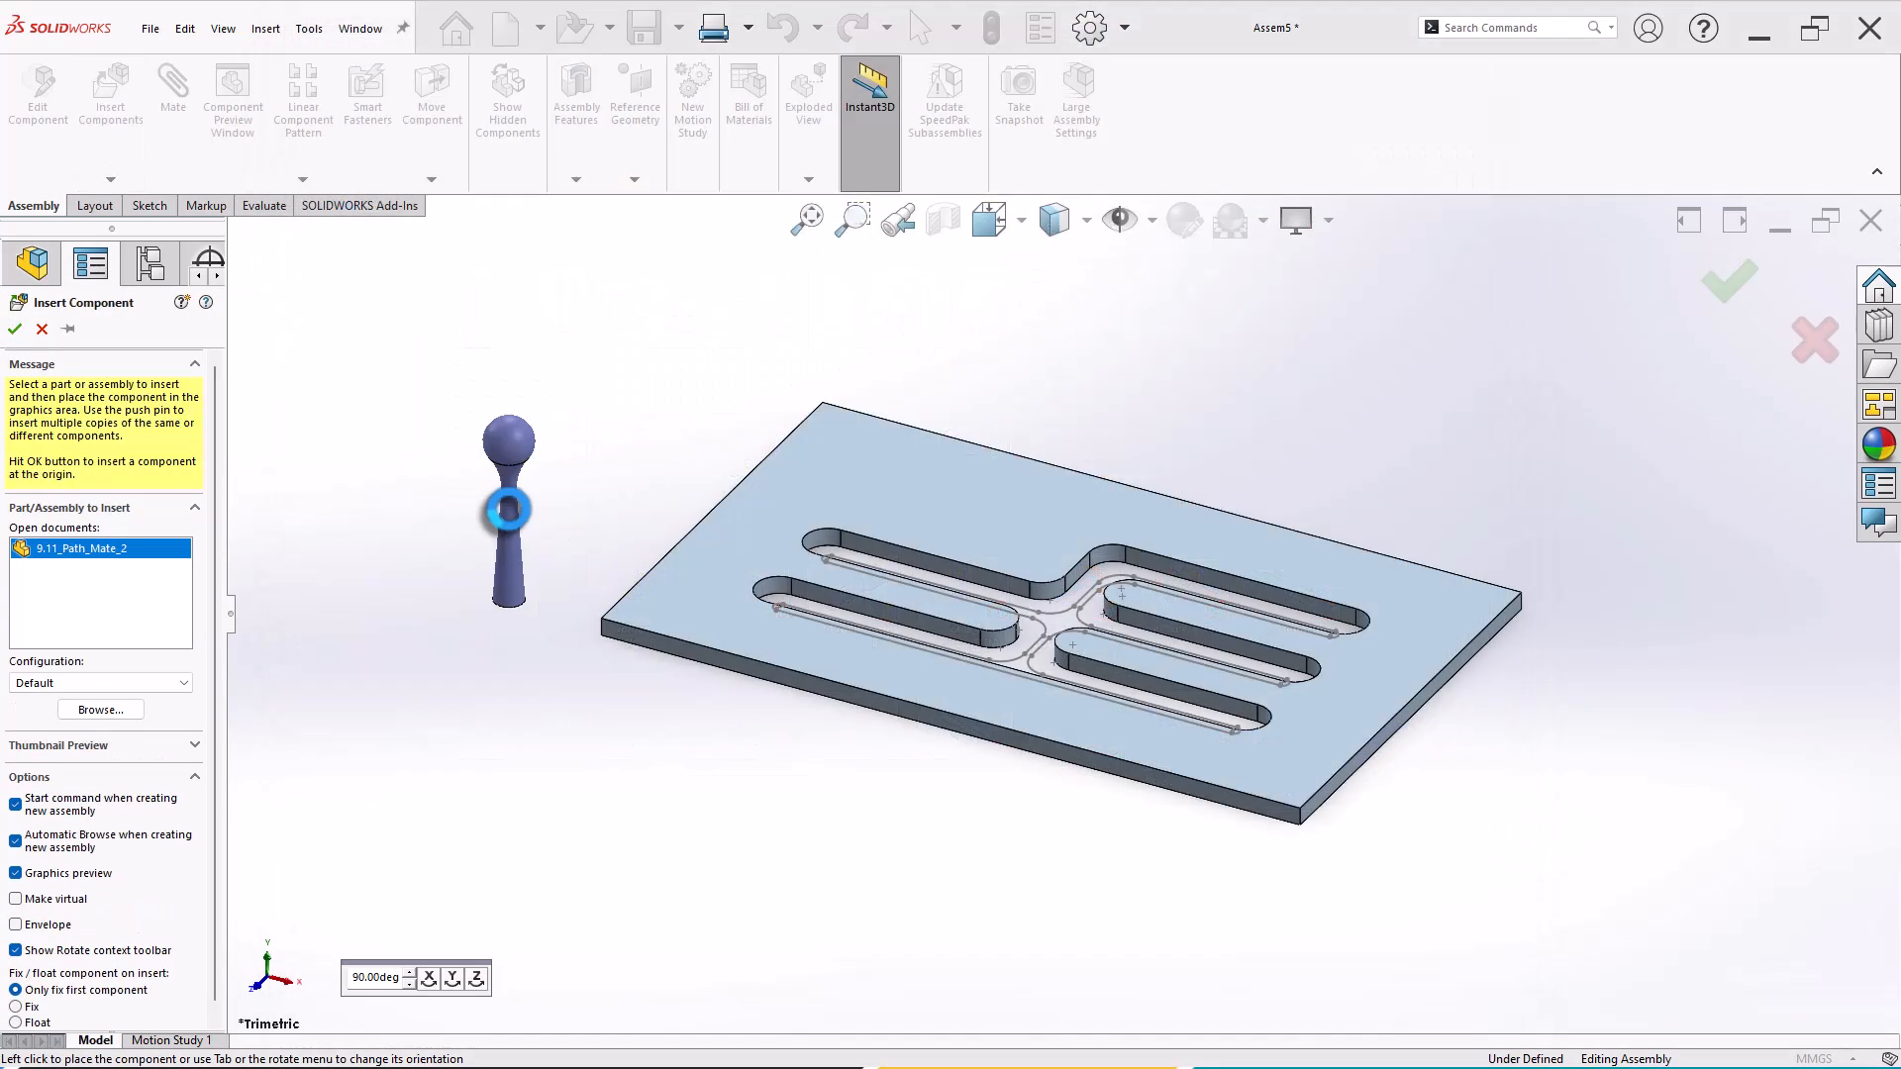
click(559, 540)
Step: Start an advanced Path Mate and pick Point1 of the 9.11_Path_Mate_2 pin as the component vertex
middle_drag(1188, 475, 644, 755)
scroll(773, 559, down, 5)
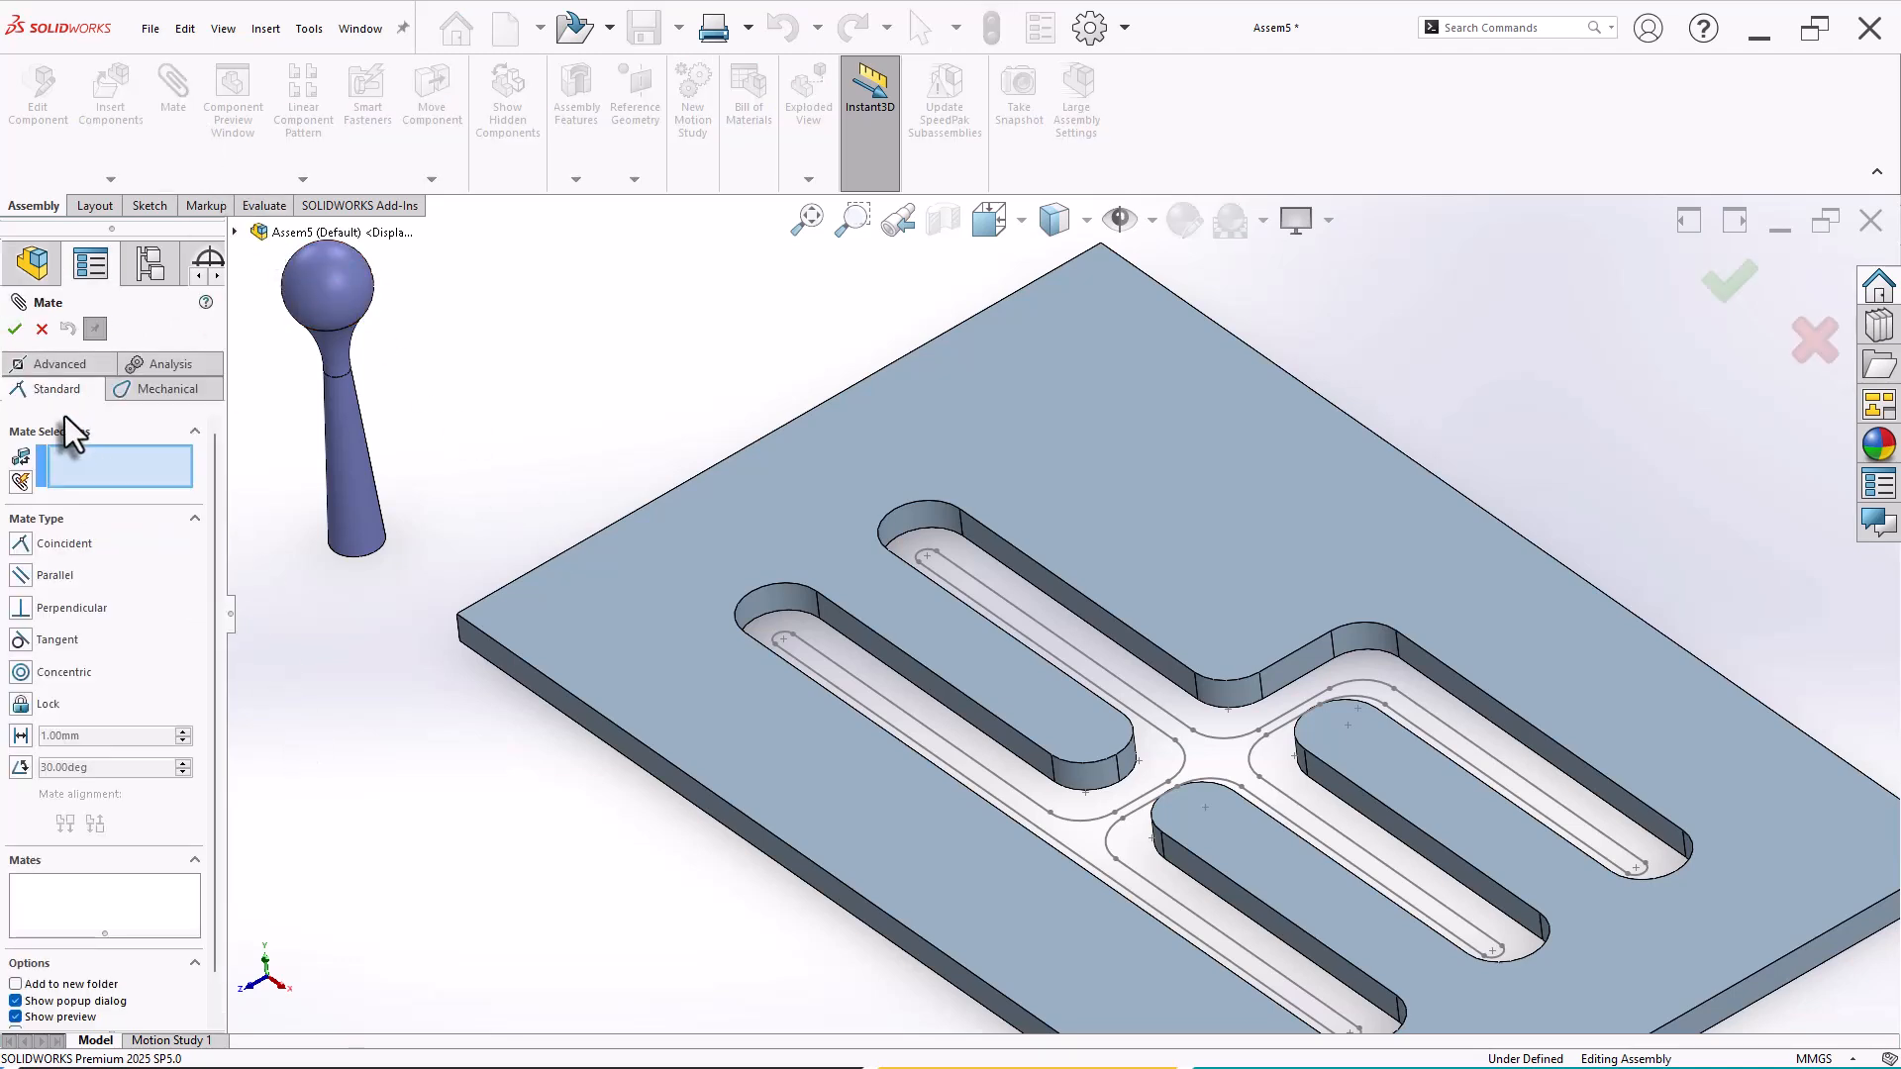
click(50, 368)
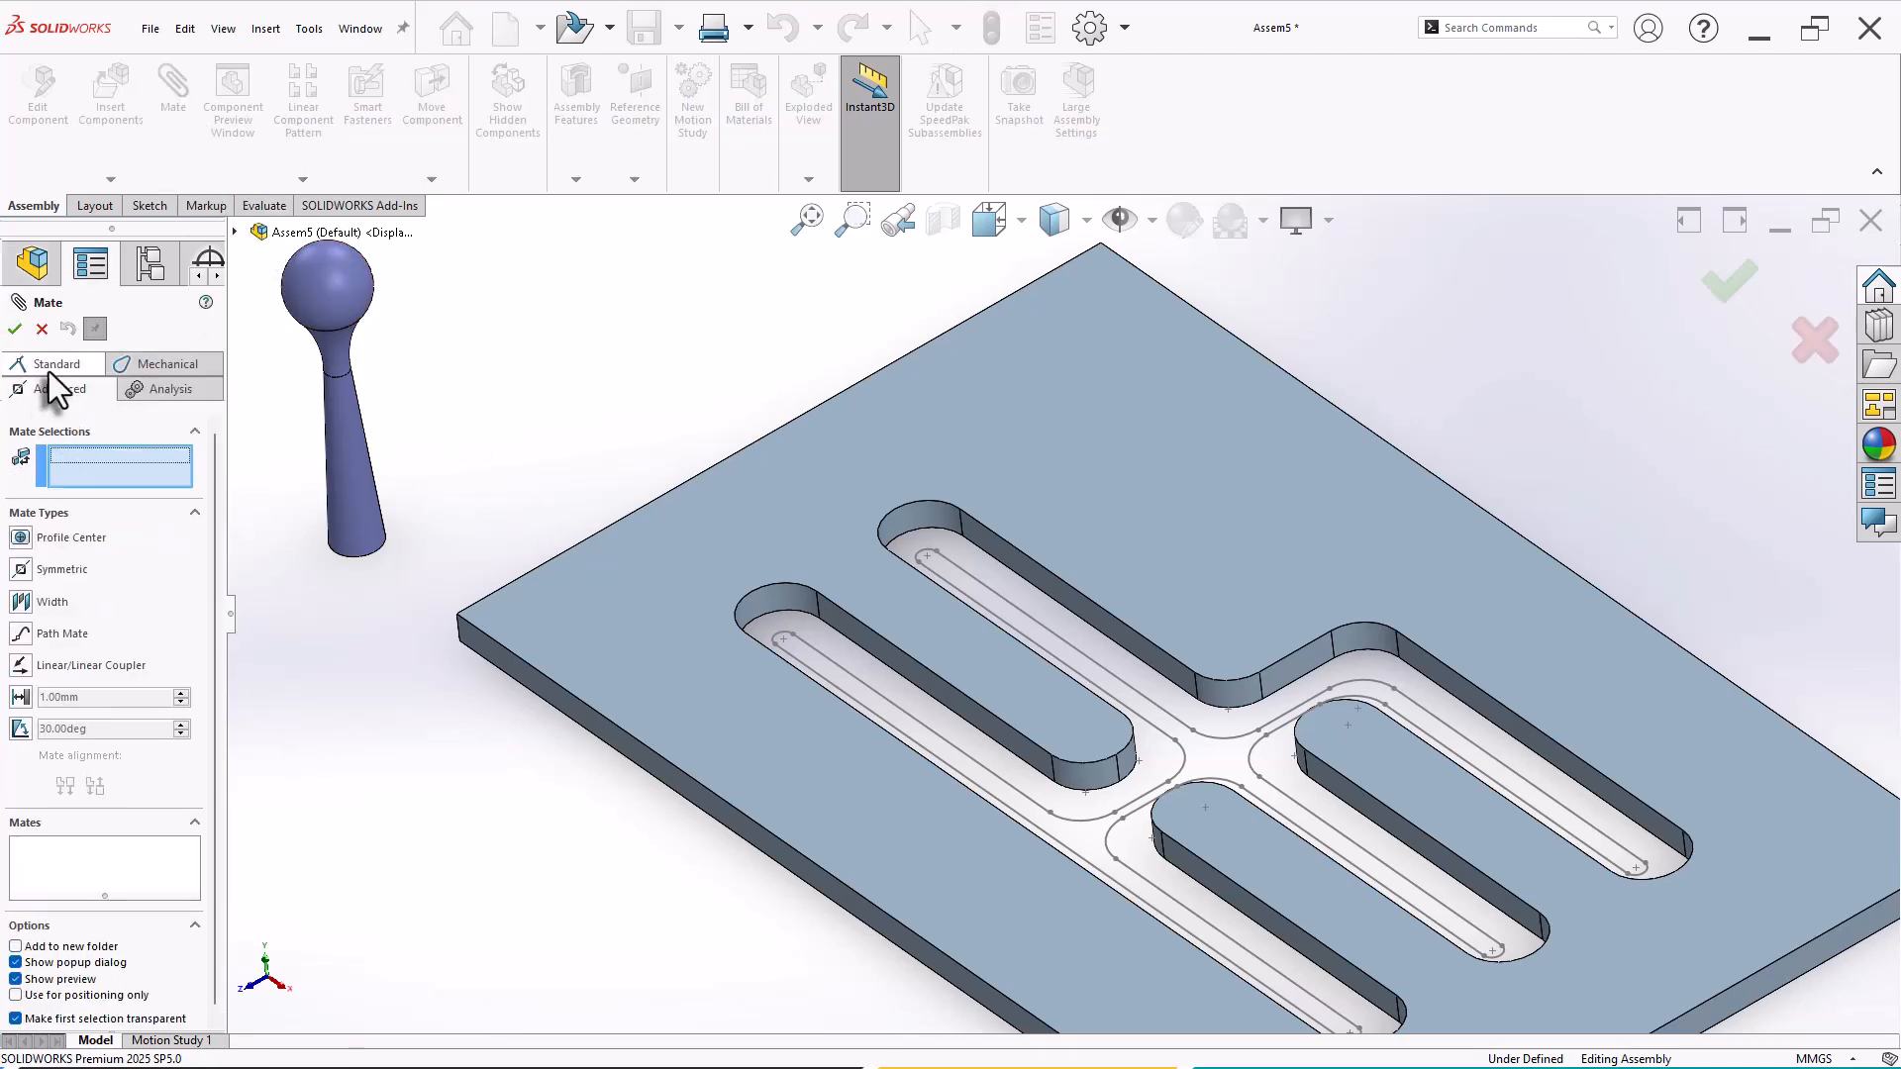
click(68, 635)
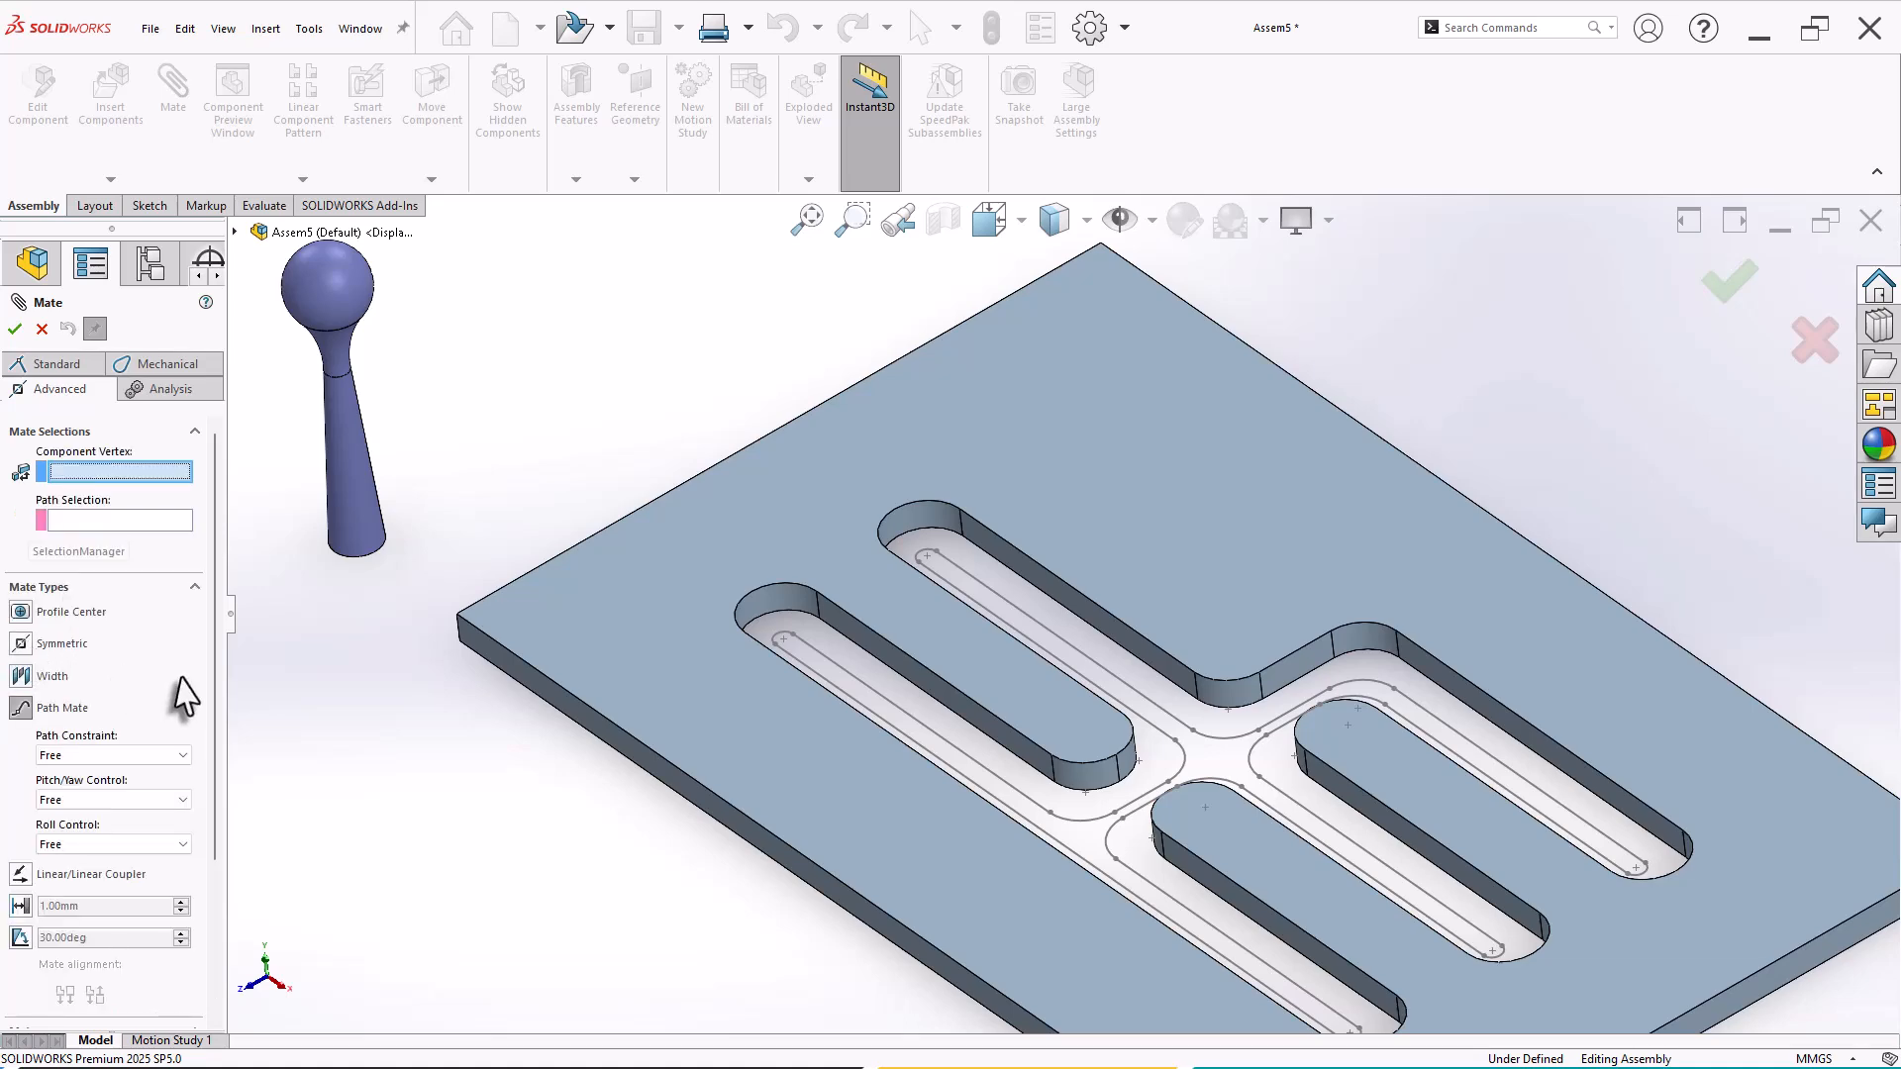
middle_drag(293, 665, 281, 551)
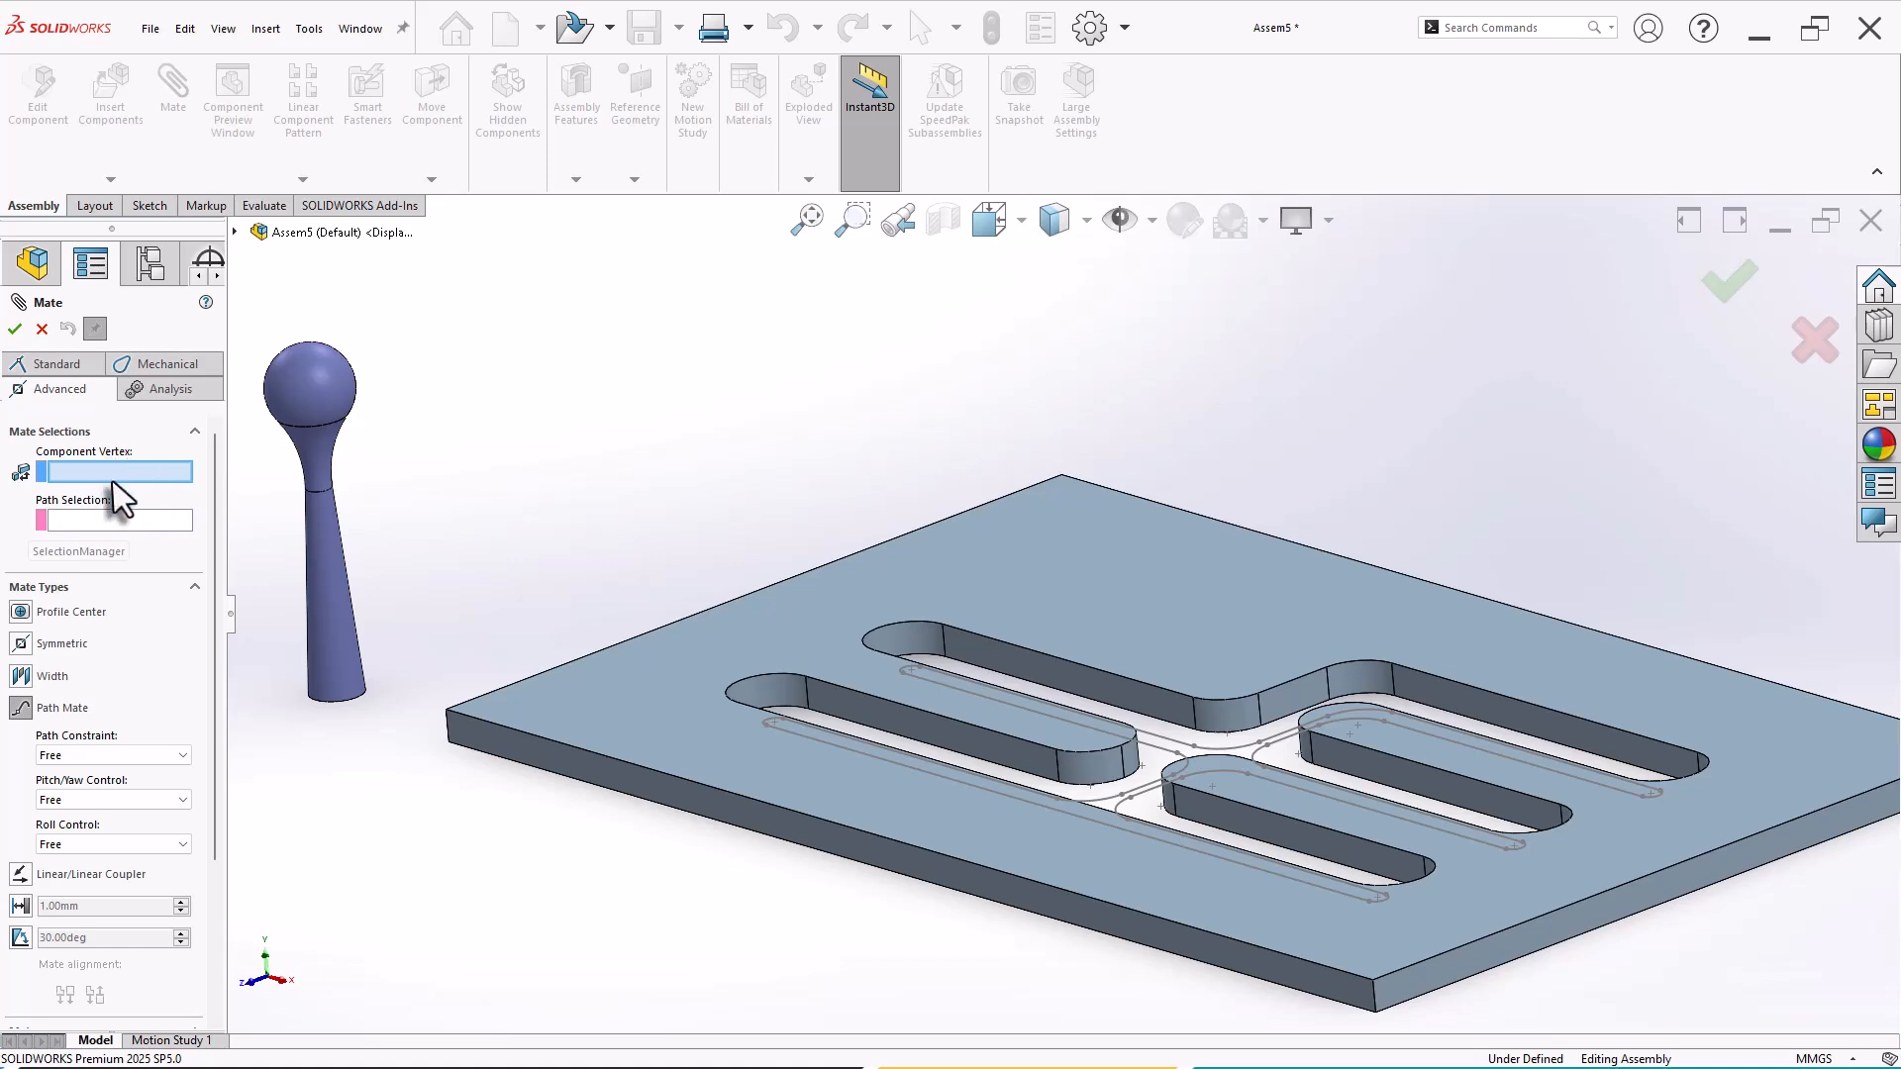
click(235, 232)
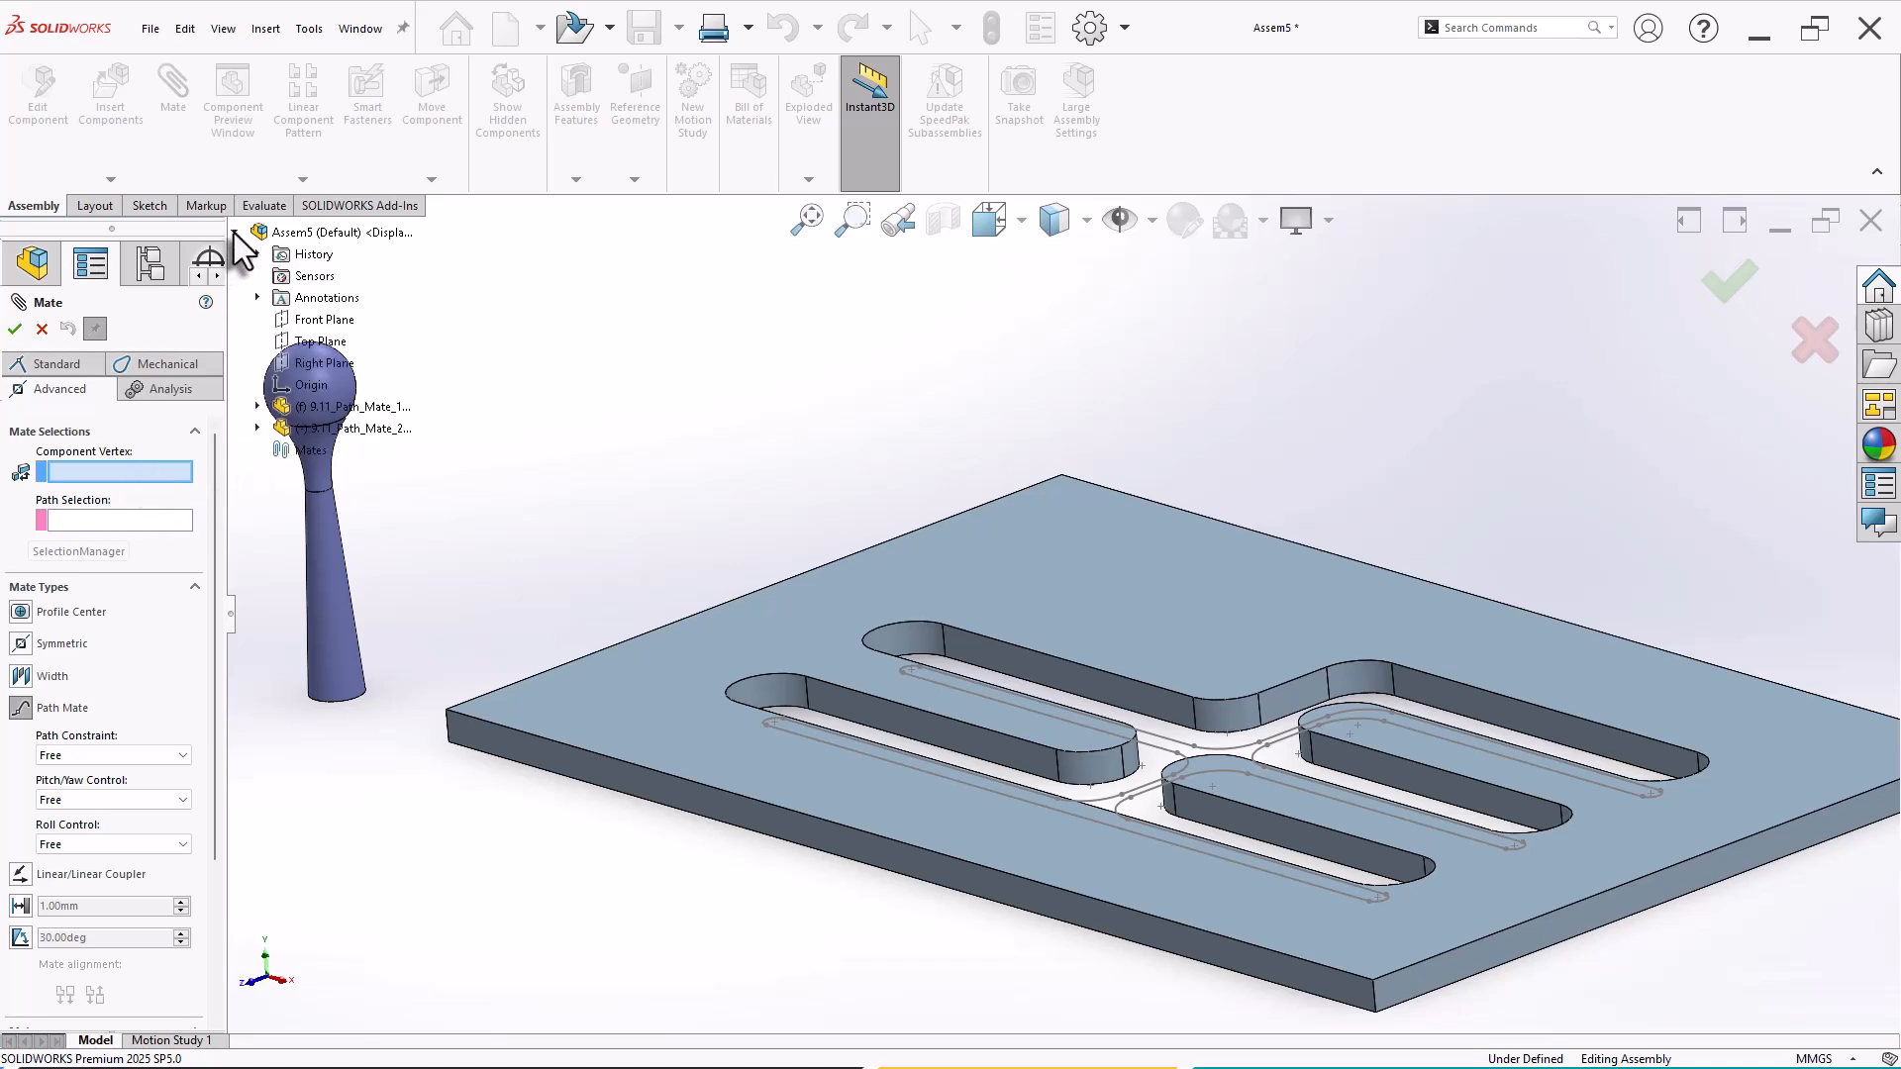
click(258, 429)
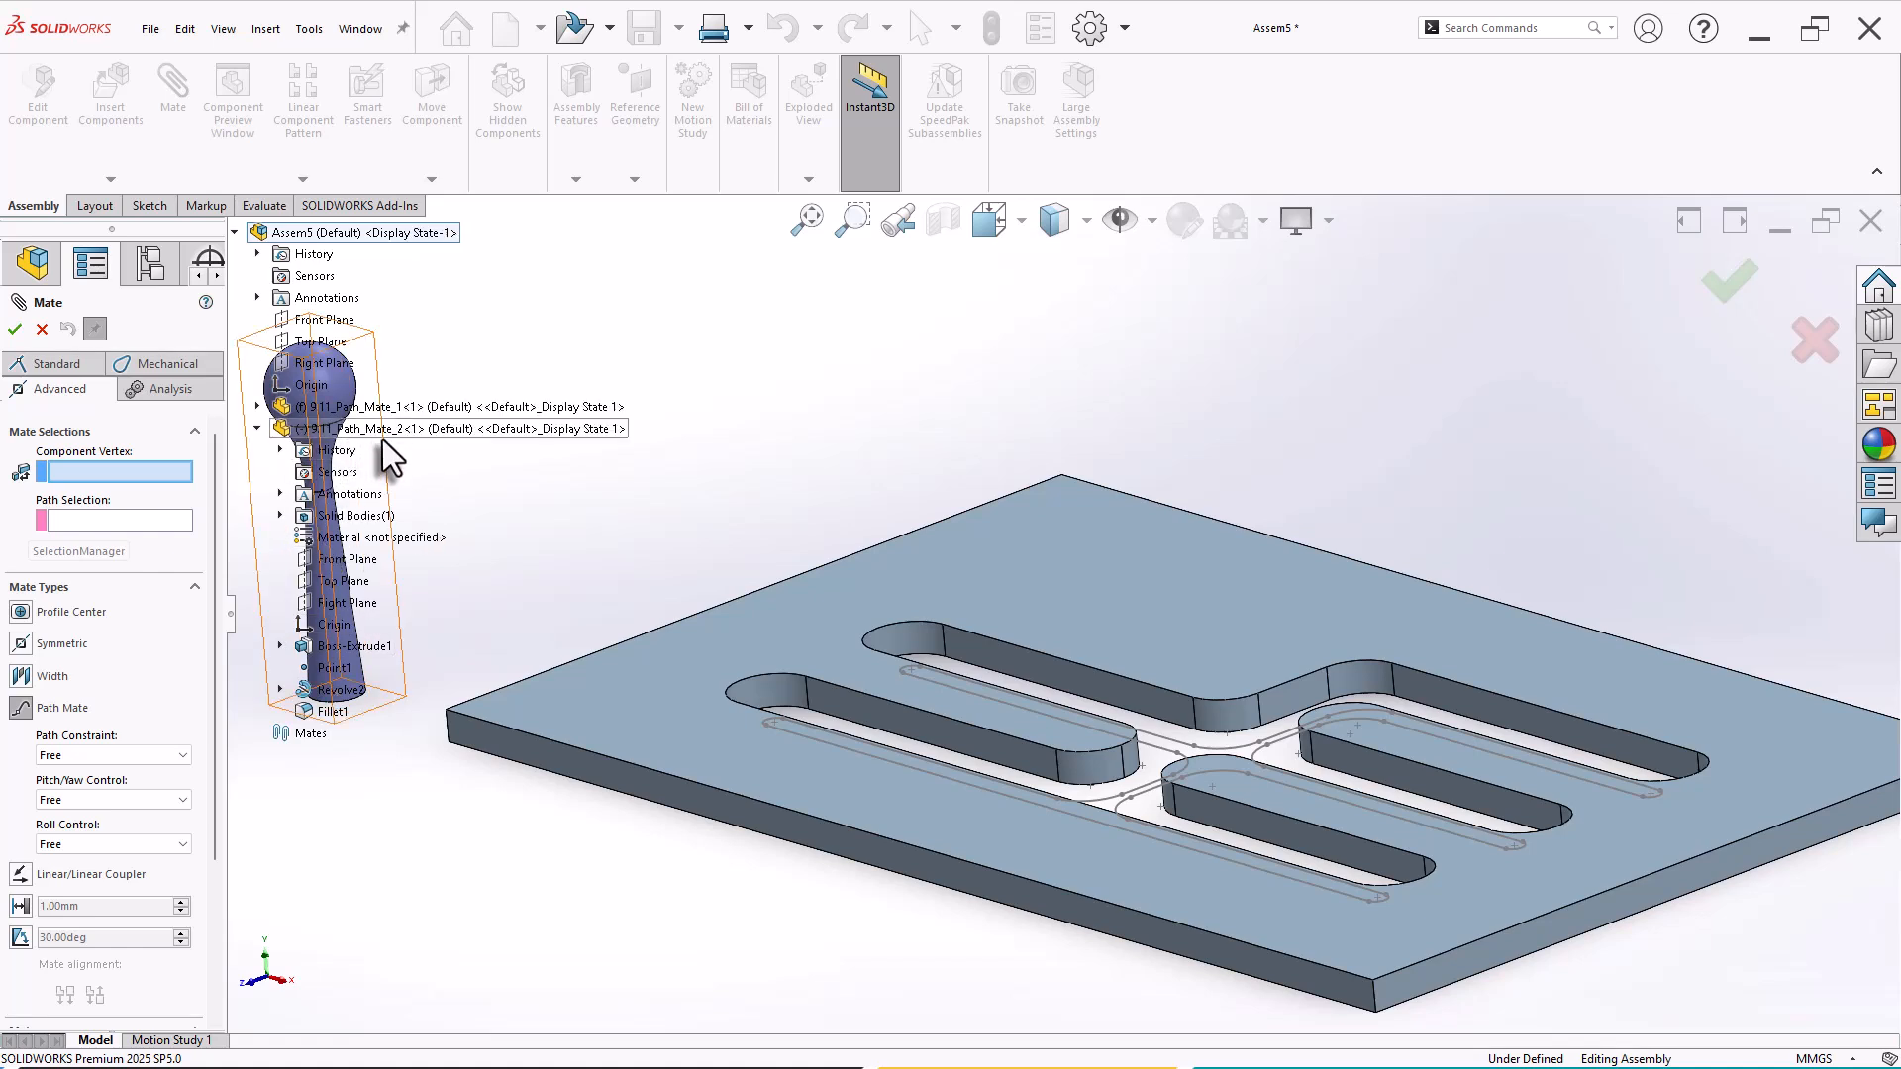
click(335, 668)
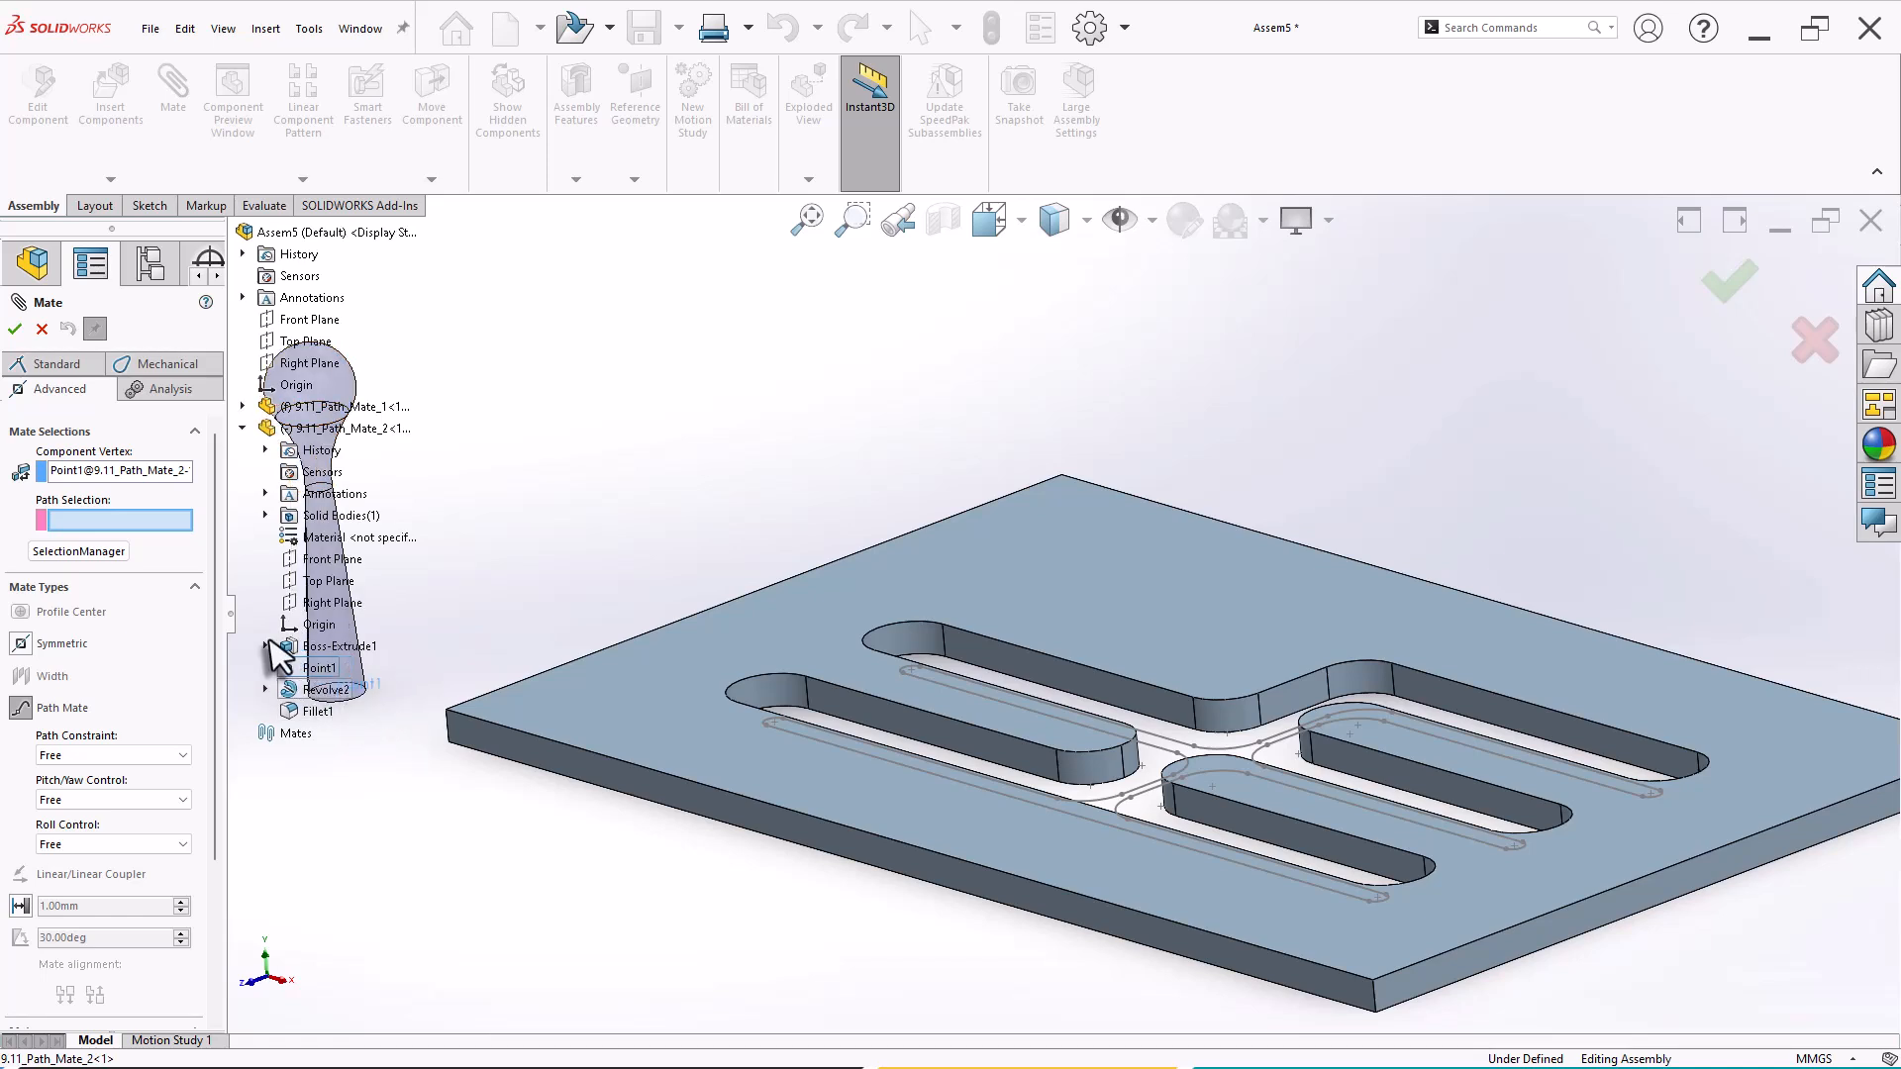
Step: Pick the whole slot sketch on the plate as a closed loop for the Path Mate's path and confirm the selection
click(243, 254)
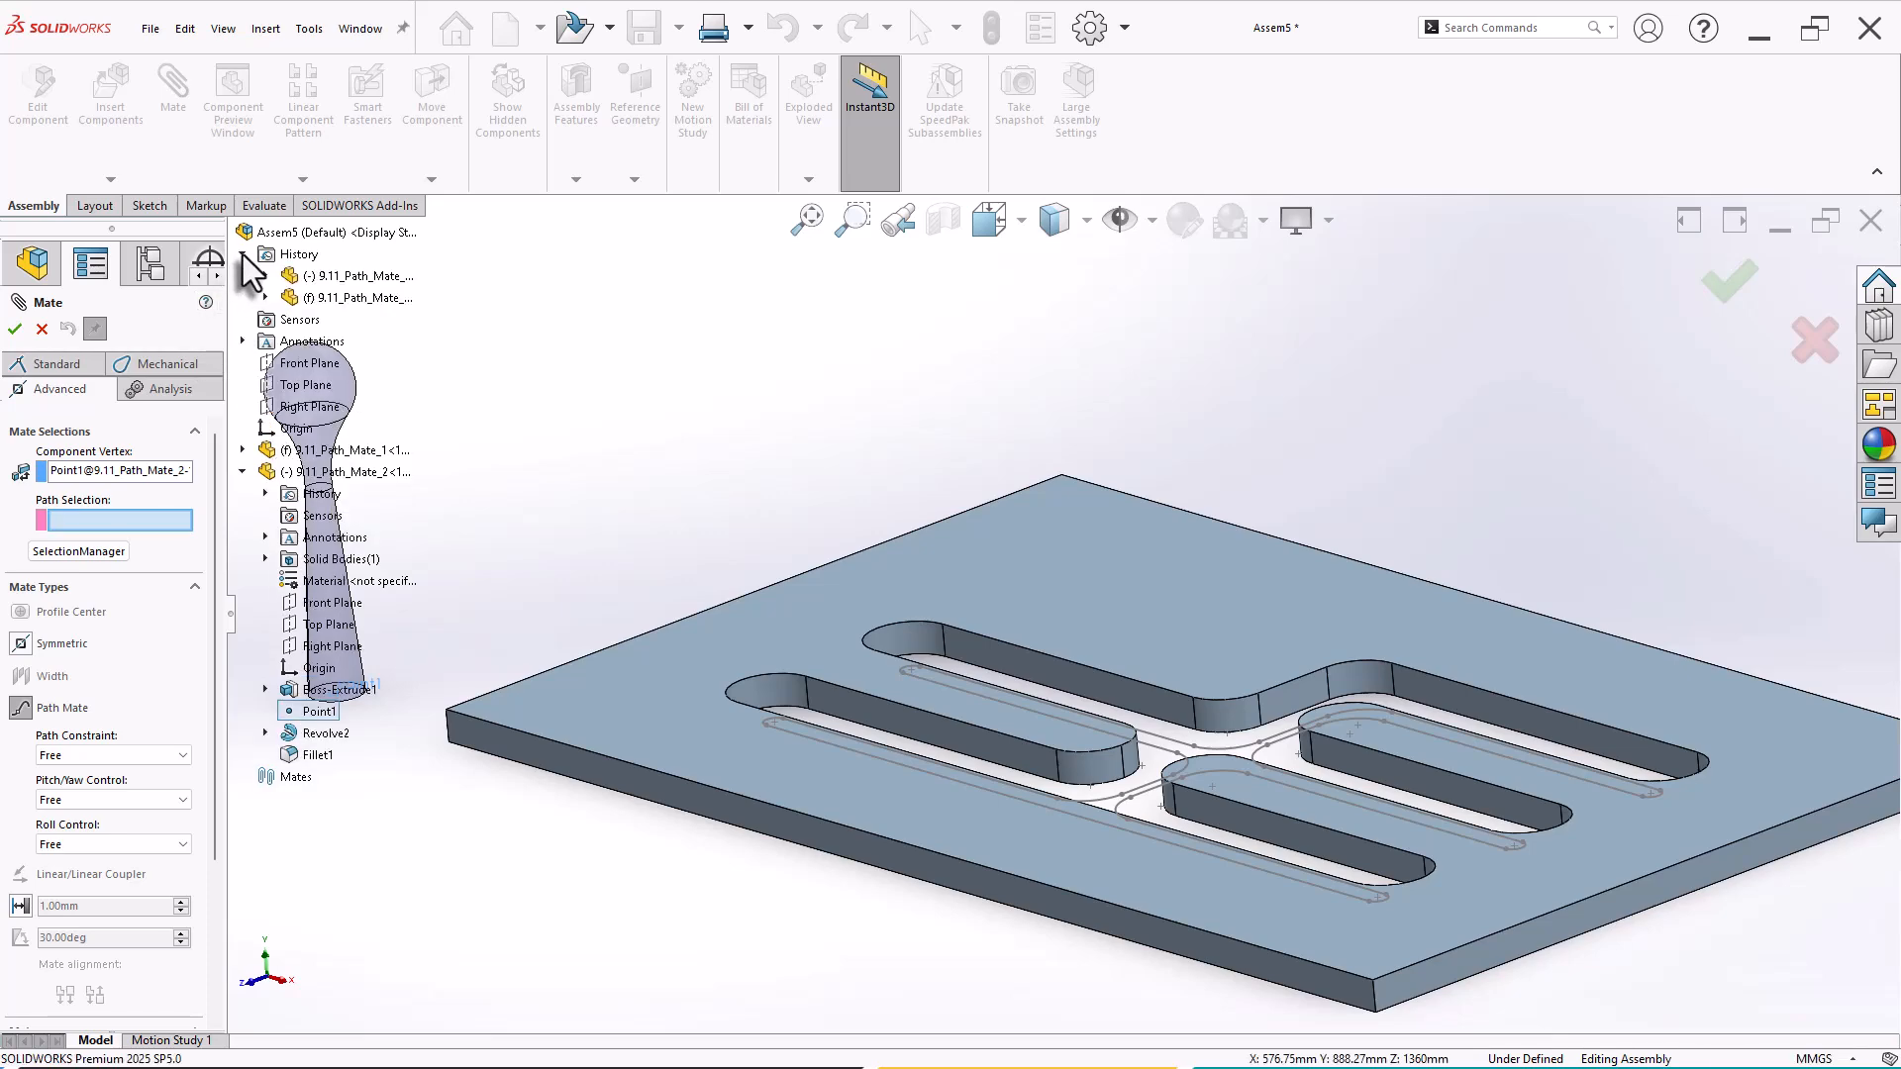
click(242, 255)
scroll(984, 775, down, 2)
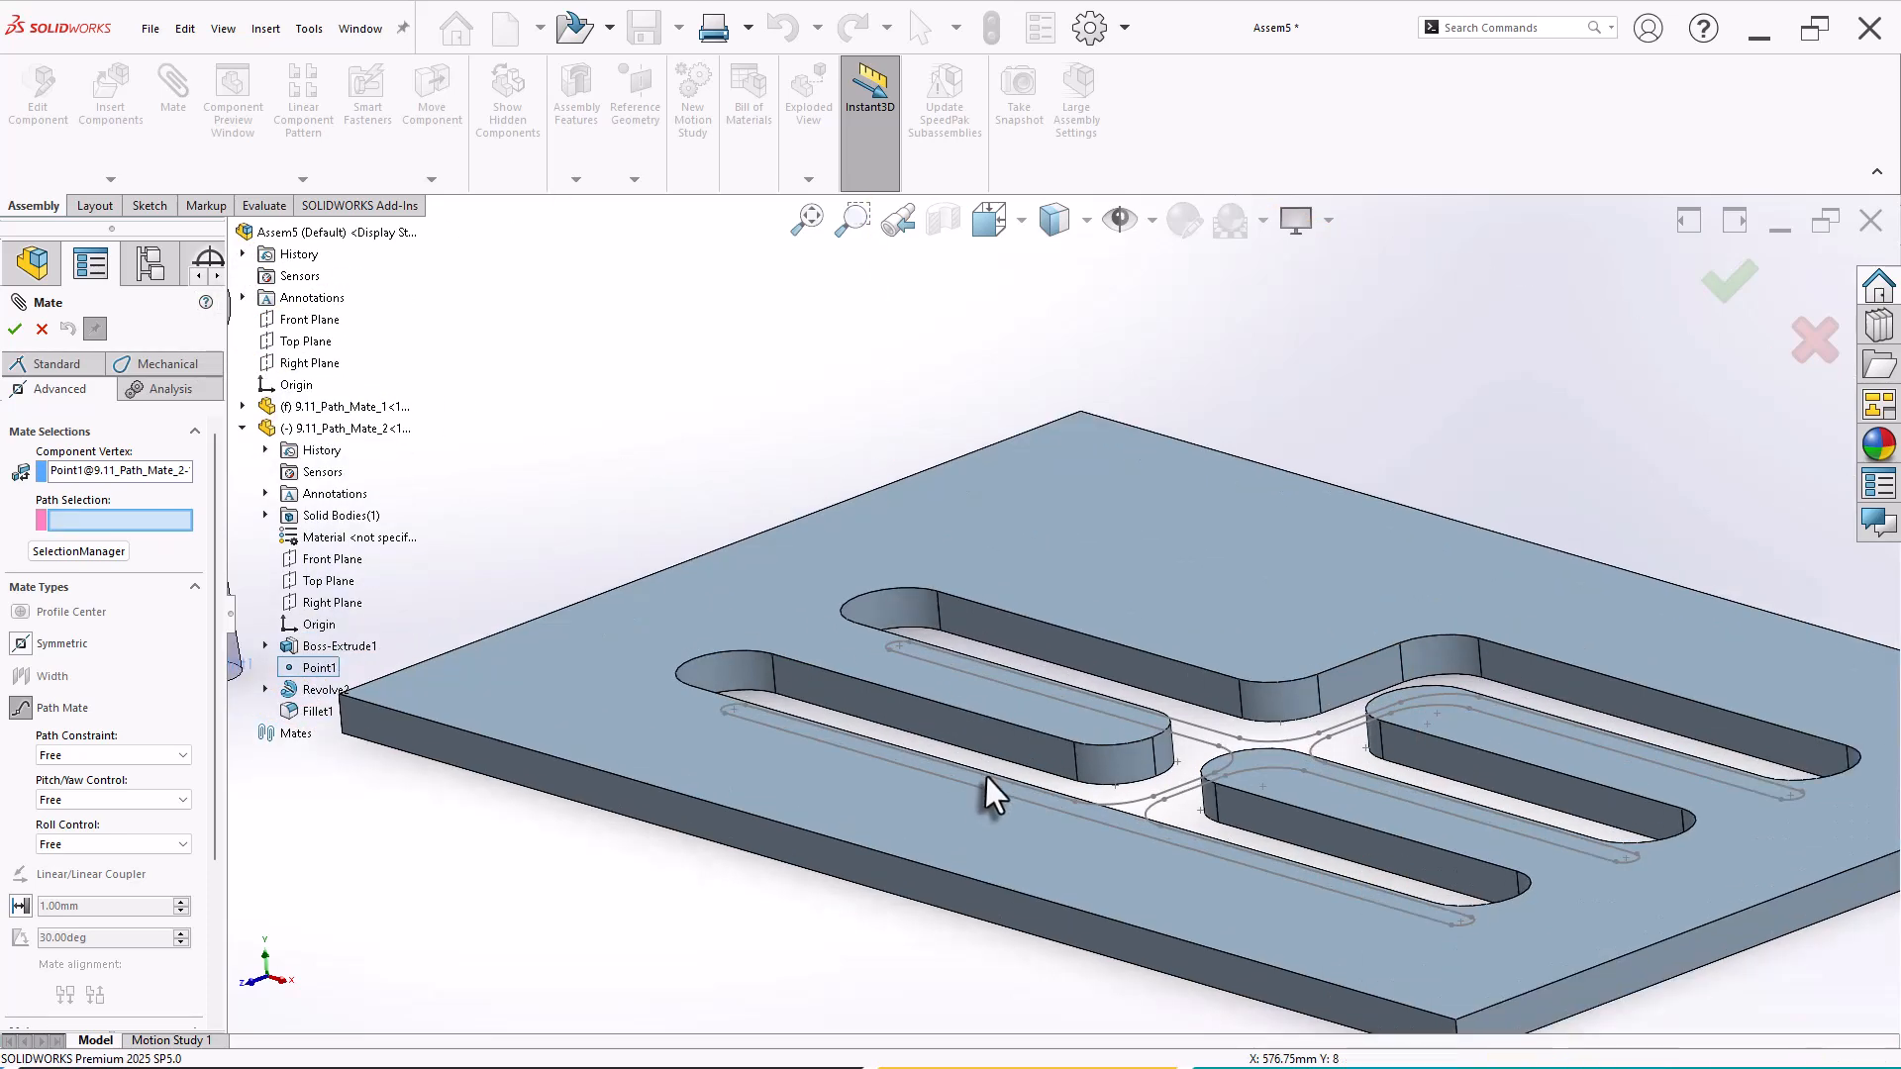
scroll(984, 774, down, 3)
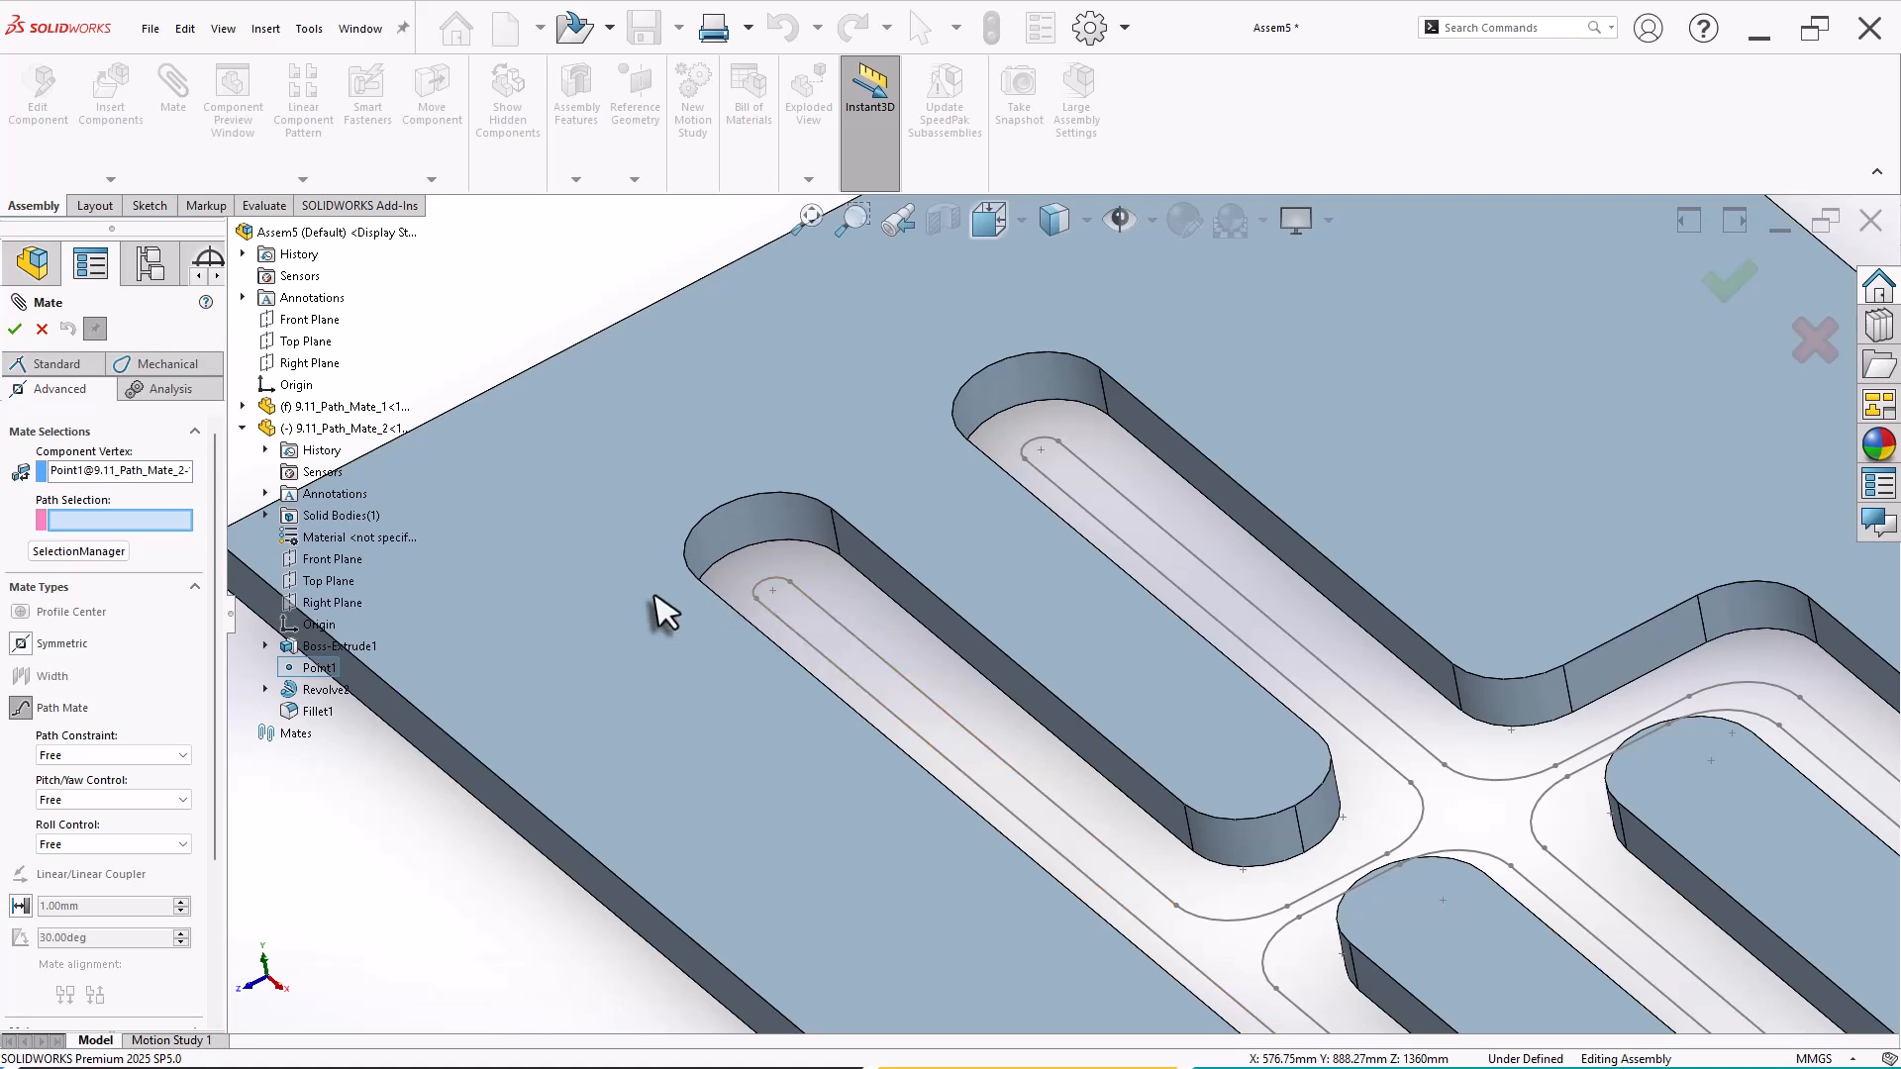
click(99, 552)
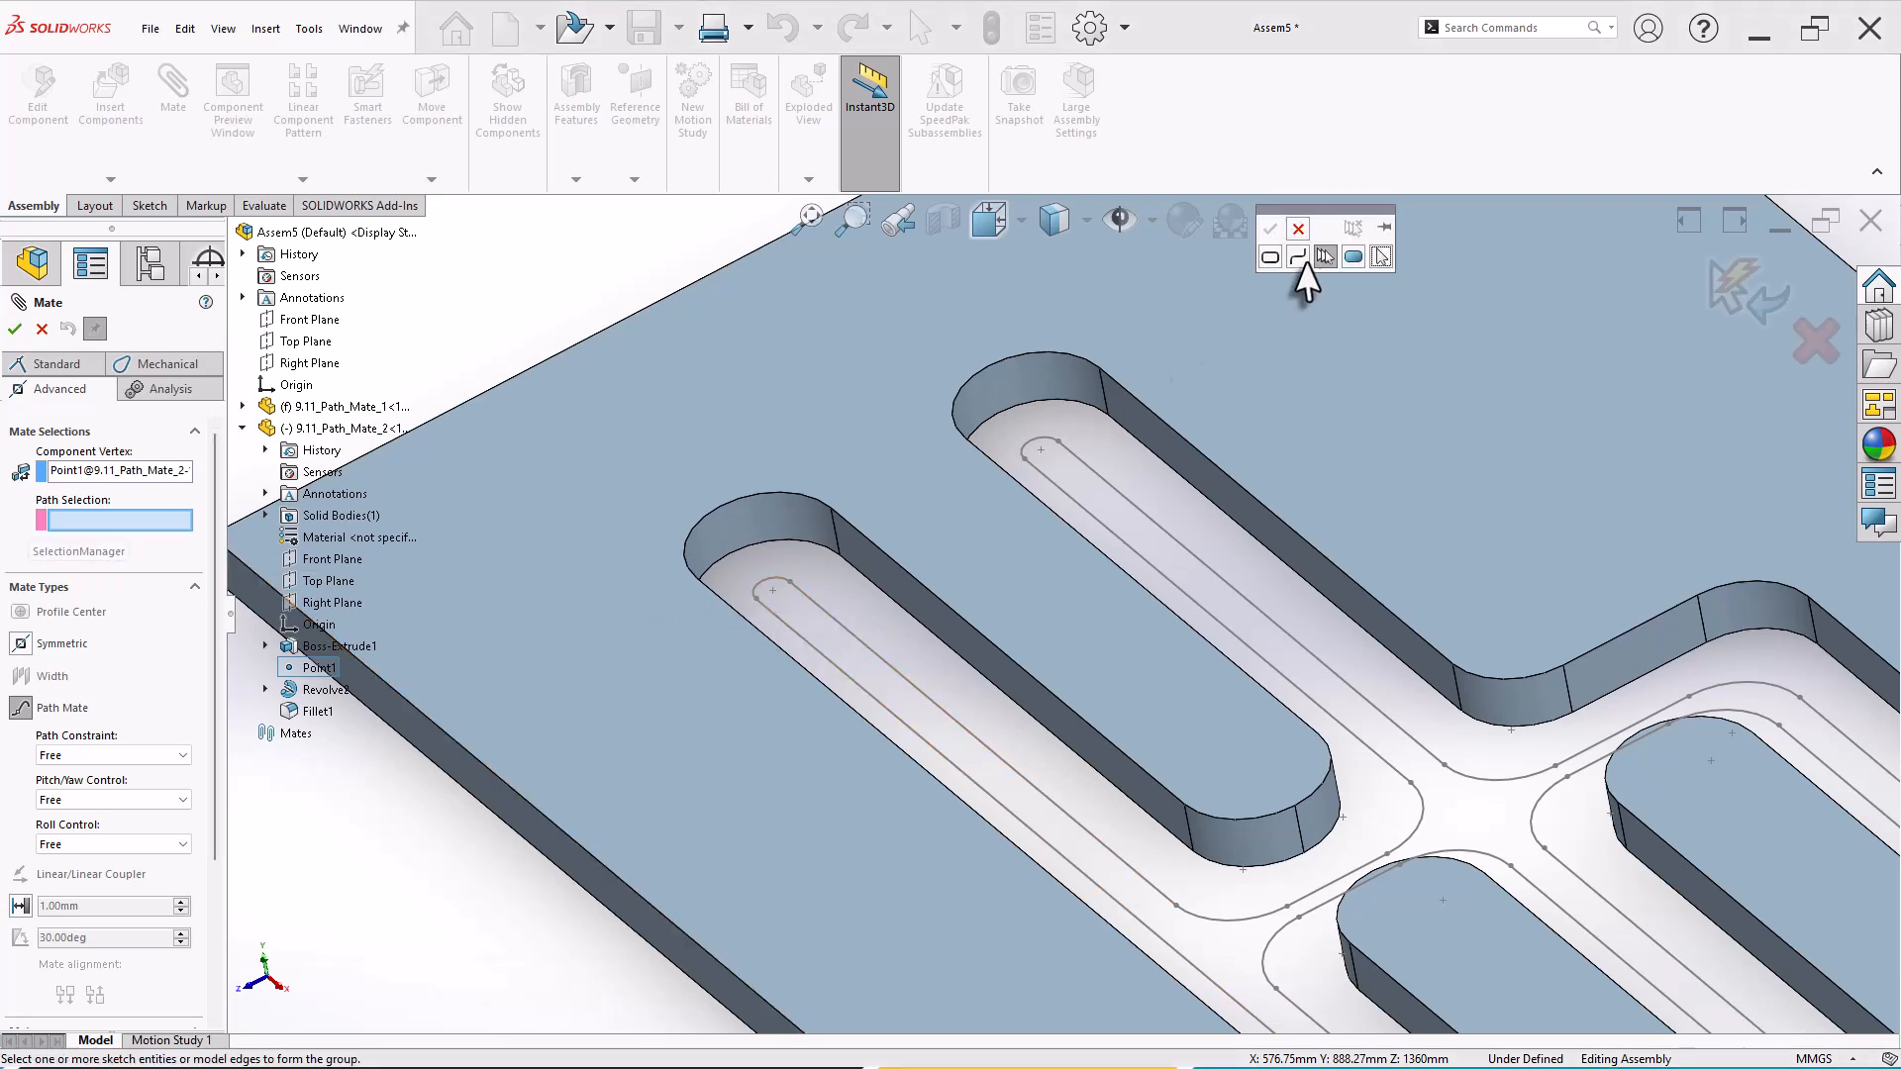
click(1269, 258)
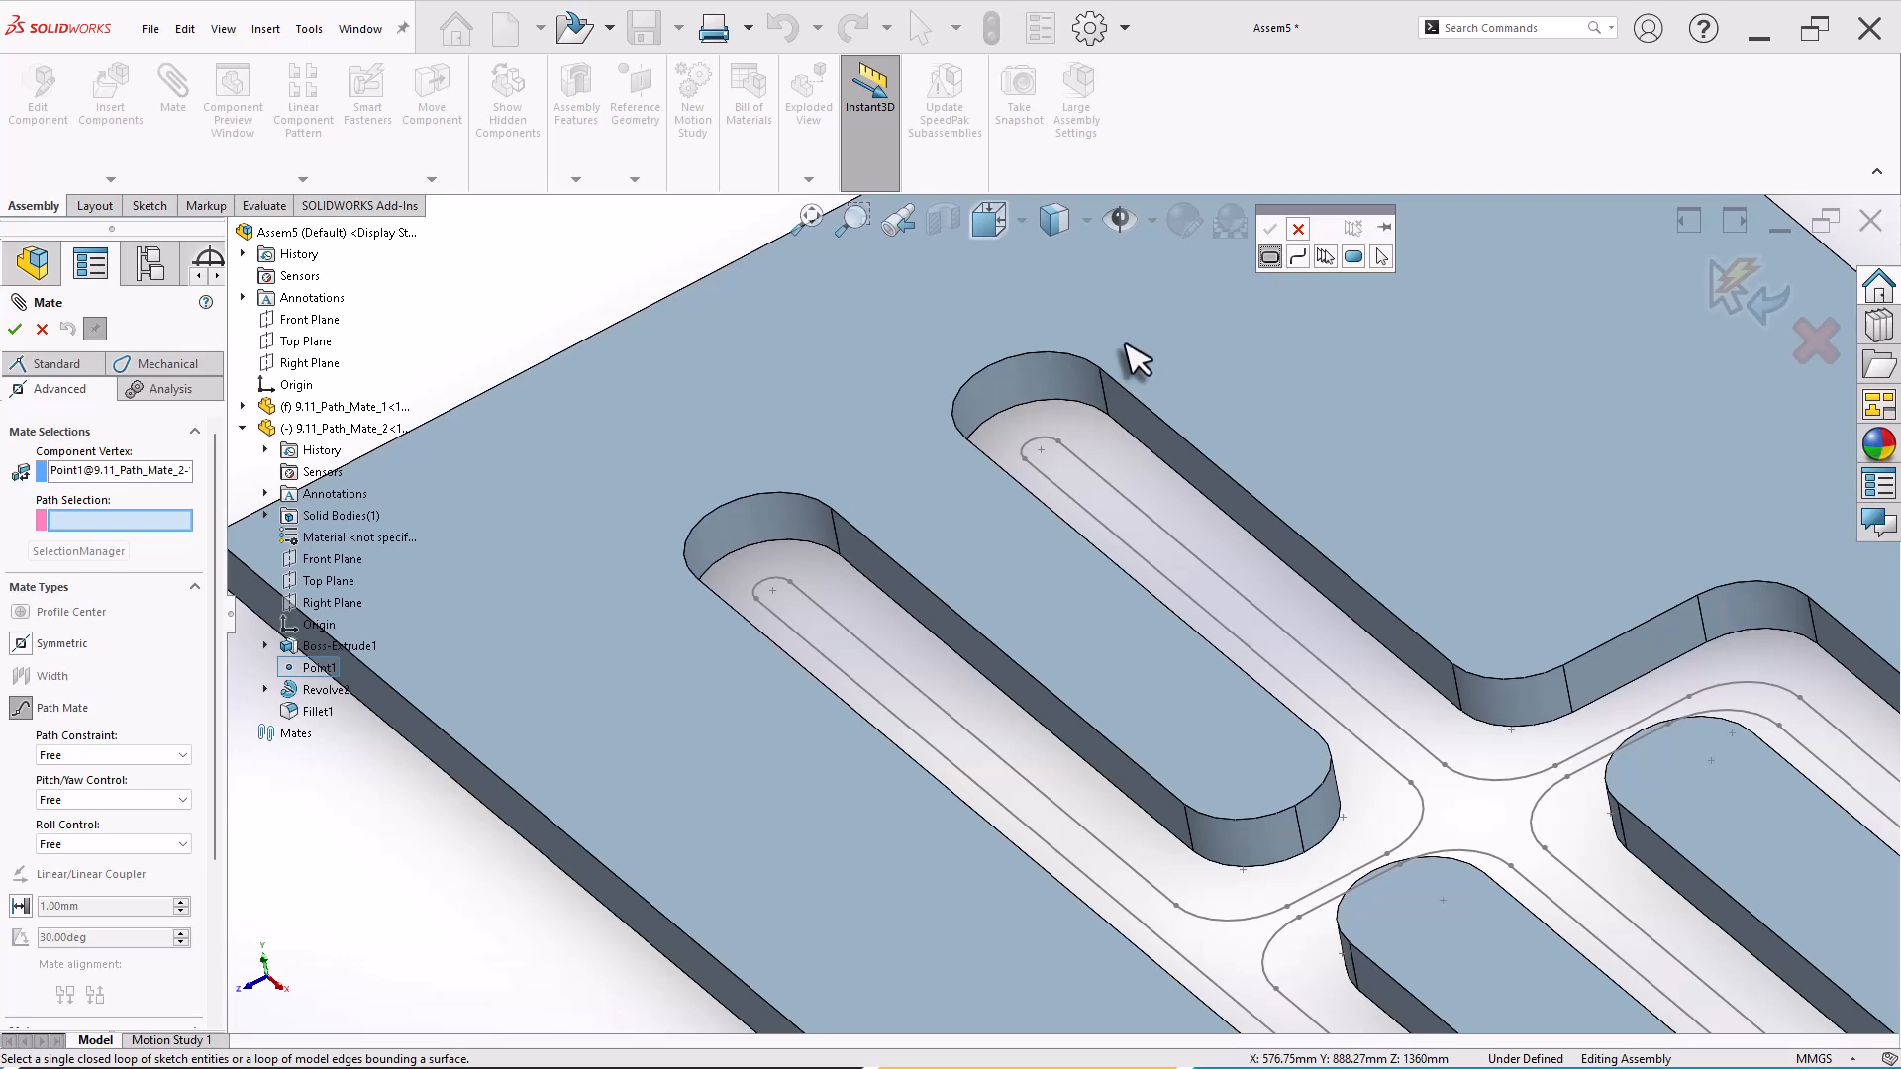
click(844, 628)
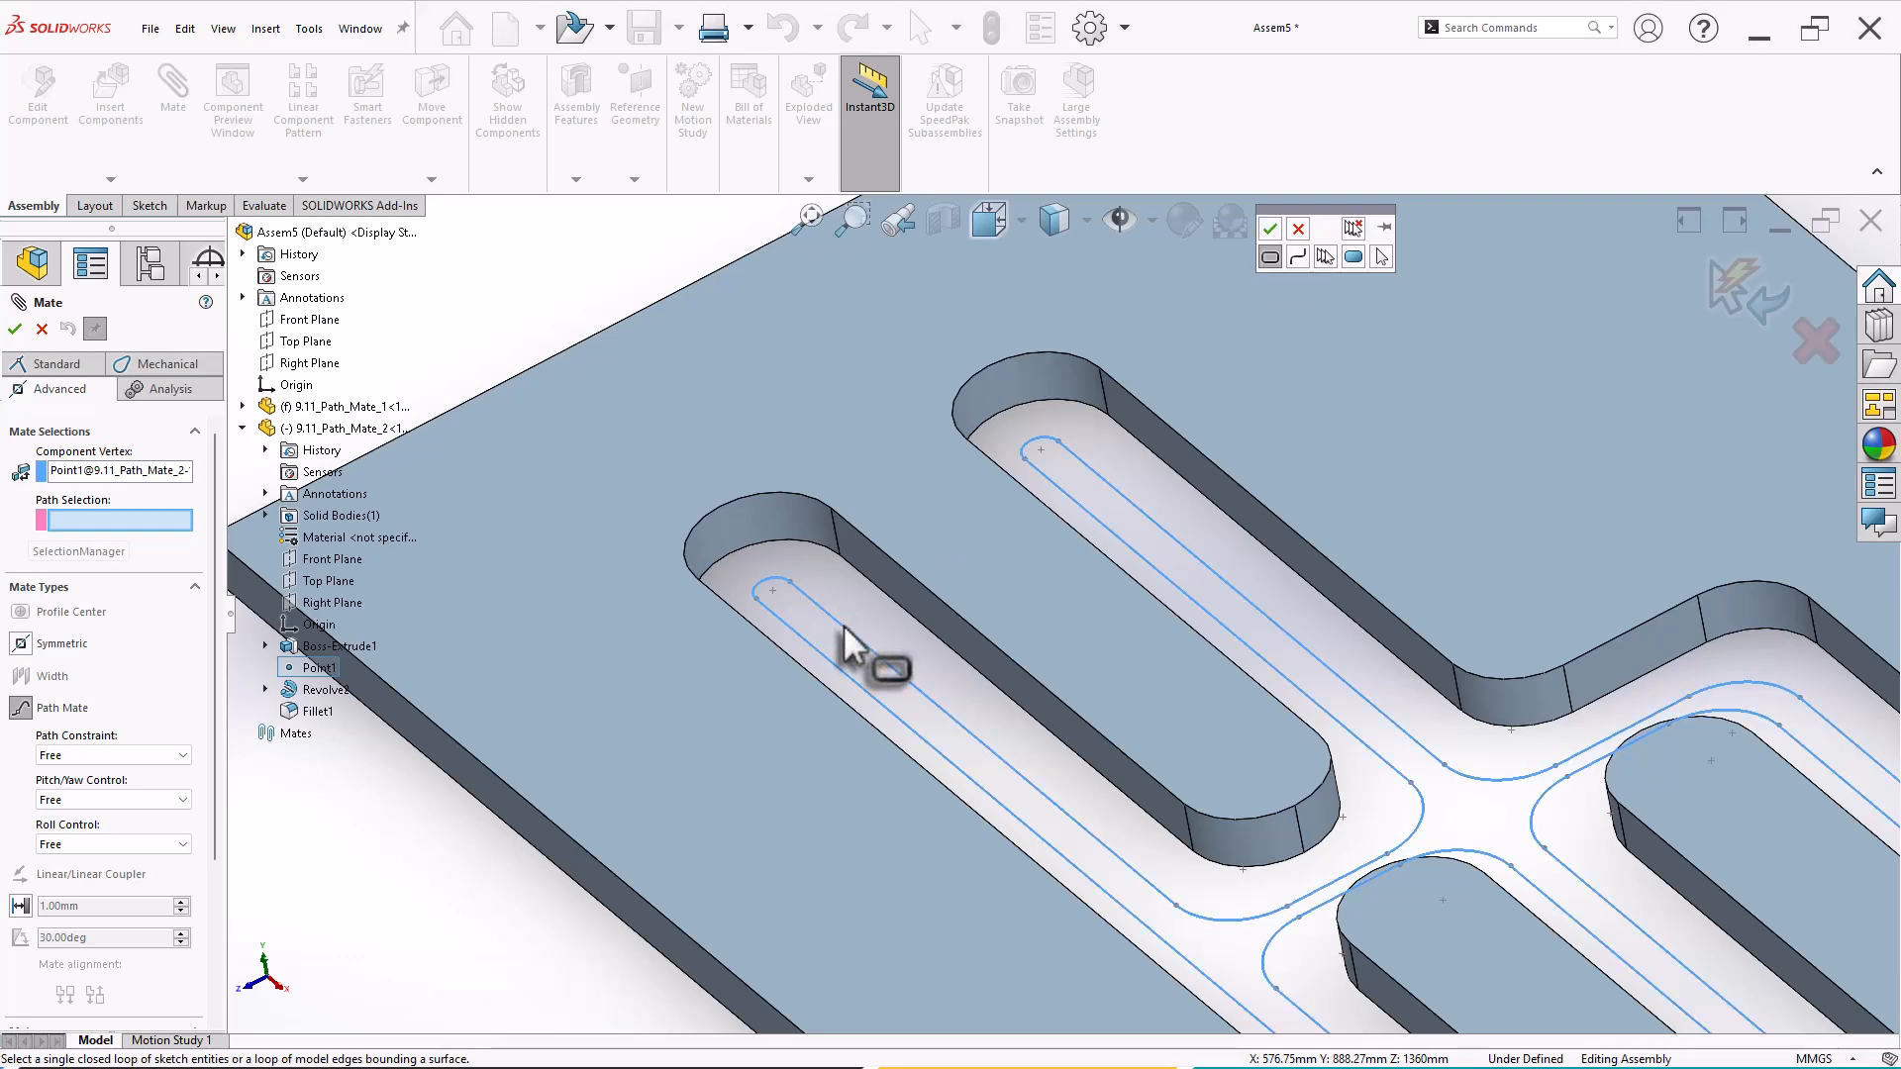
right_click(844, 629)
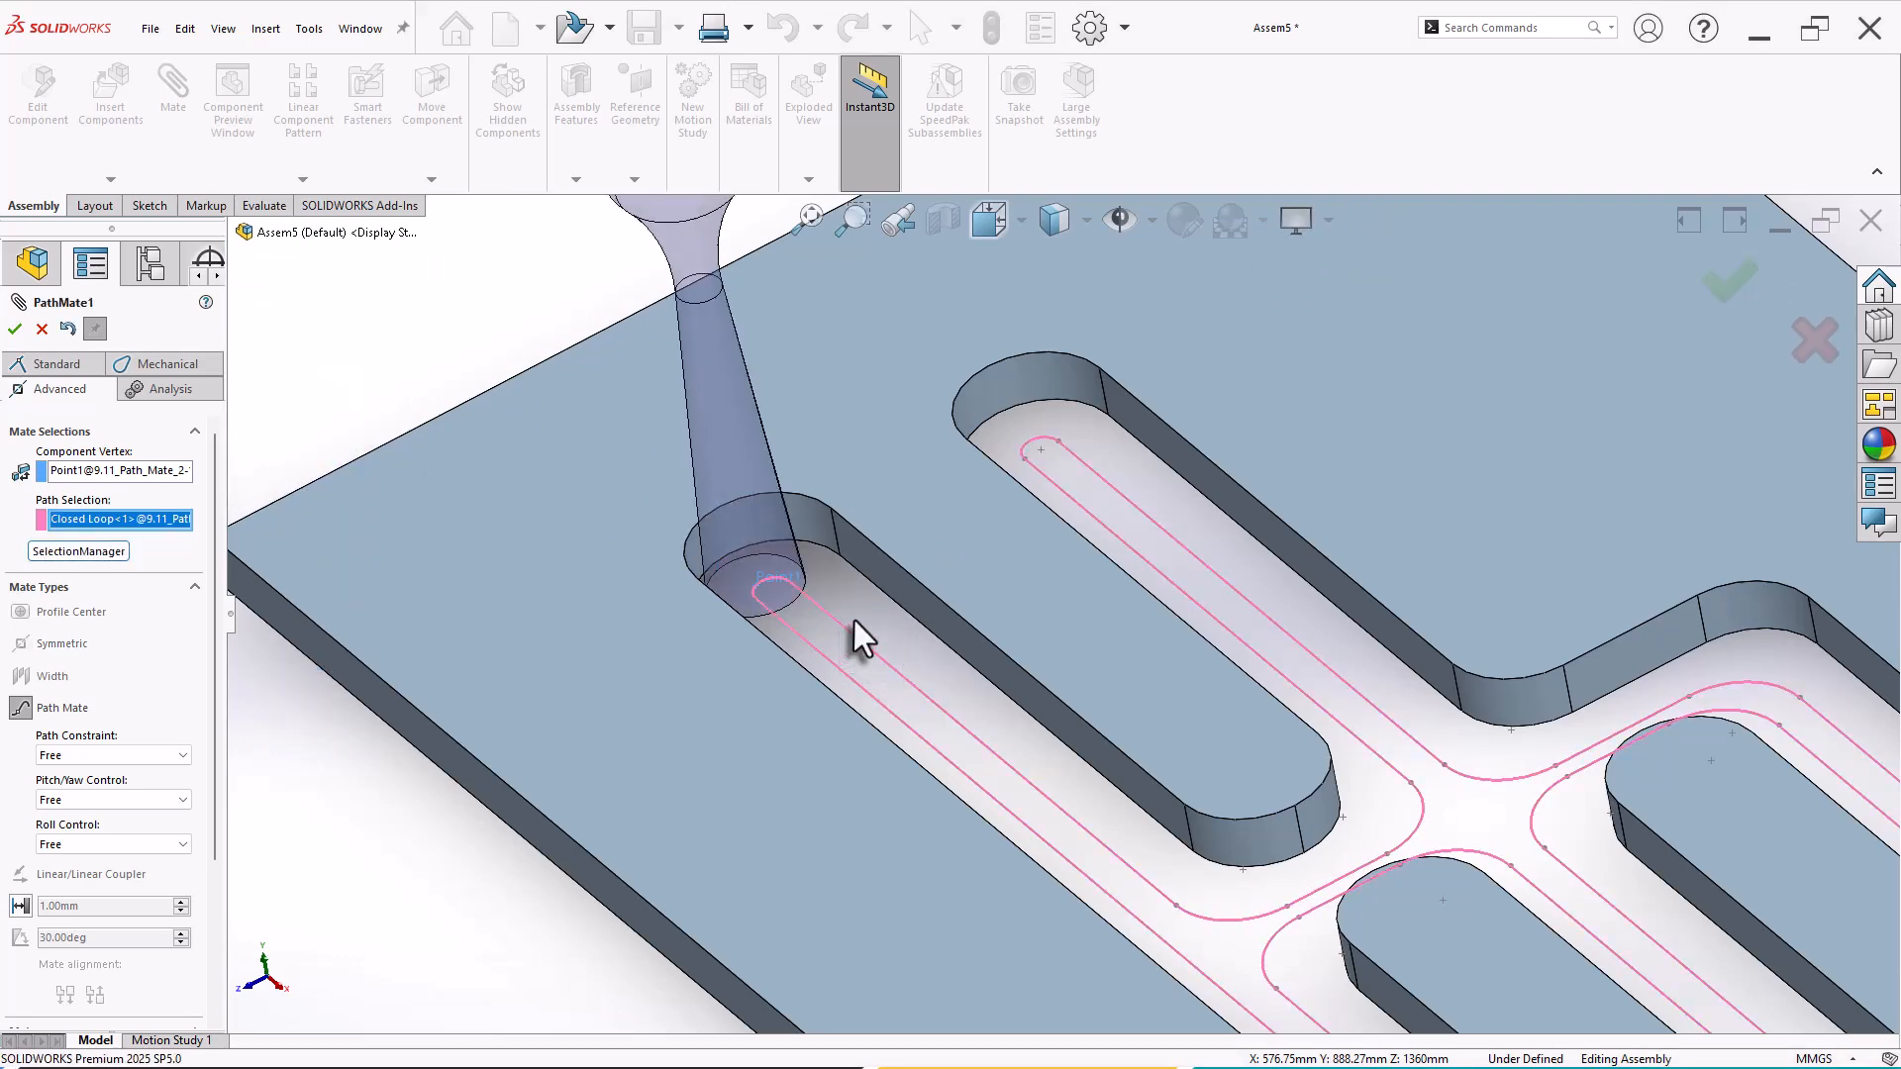
Step: Accept the Path Mate with path constraint, pitch/yaw and roll all Free, and tilt the pin to test its motion
scroll(853, 619, down, 5)
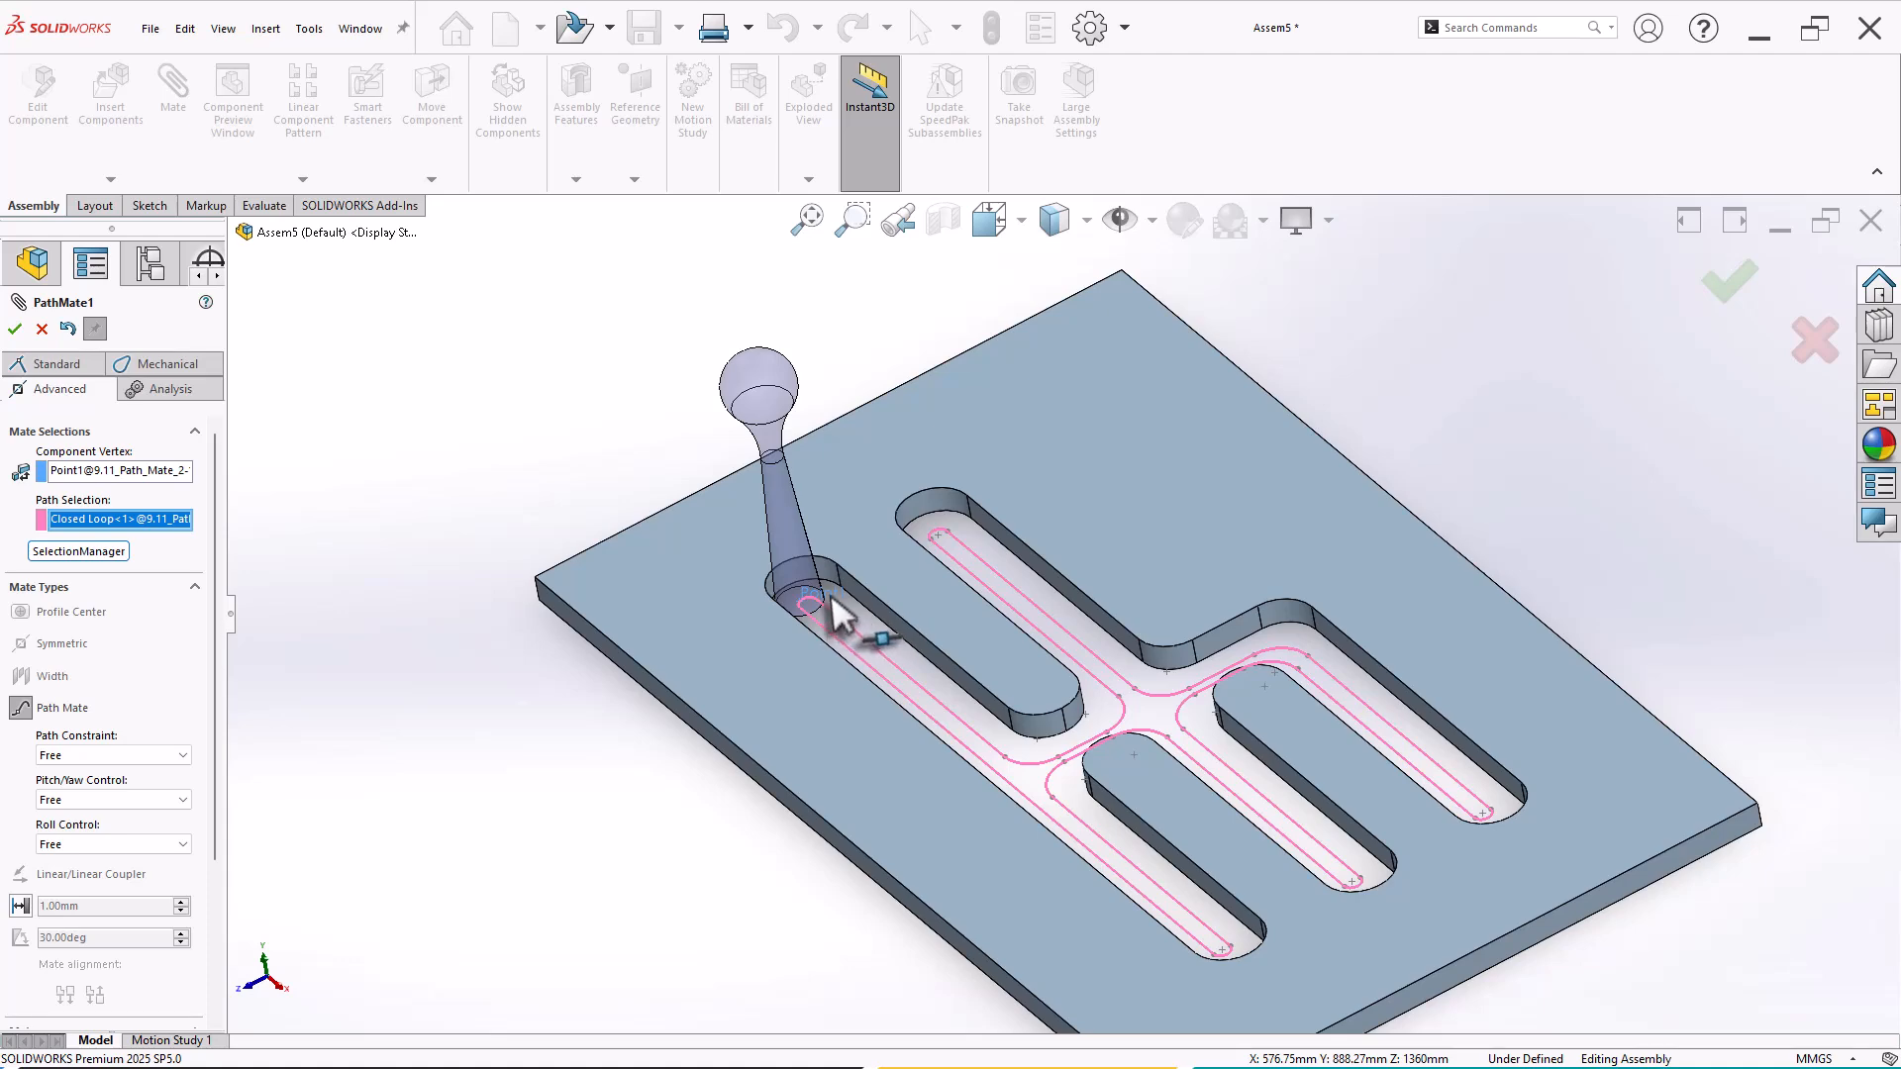
scroll(832, 594, up, 2)
scroll(828, 612, up, 2)
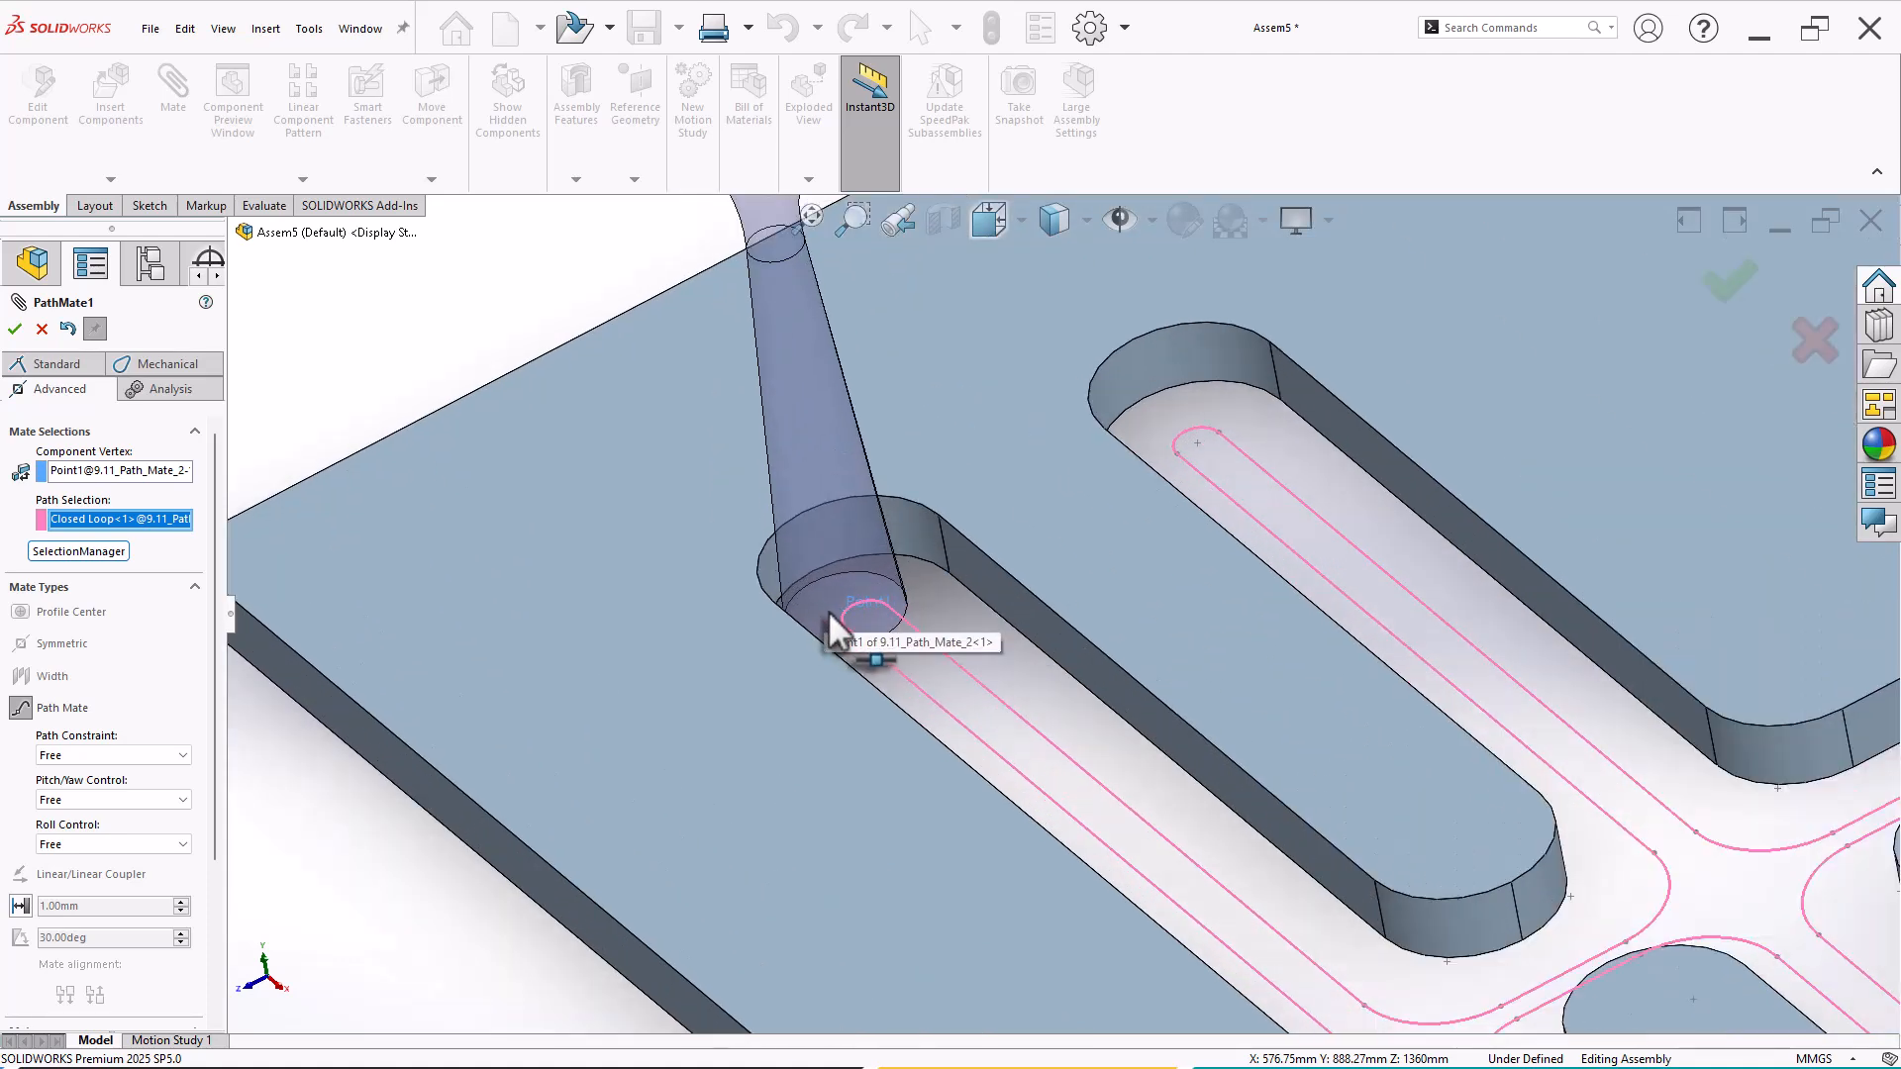
drag(828, 610, 993, 704)
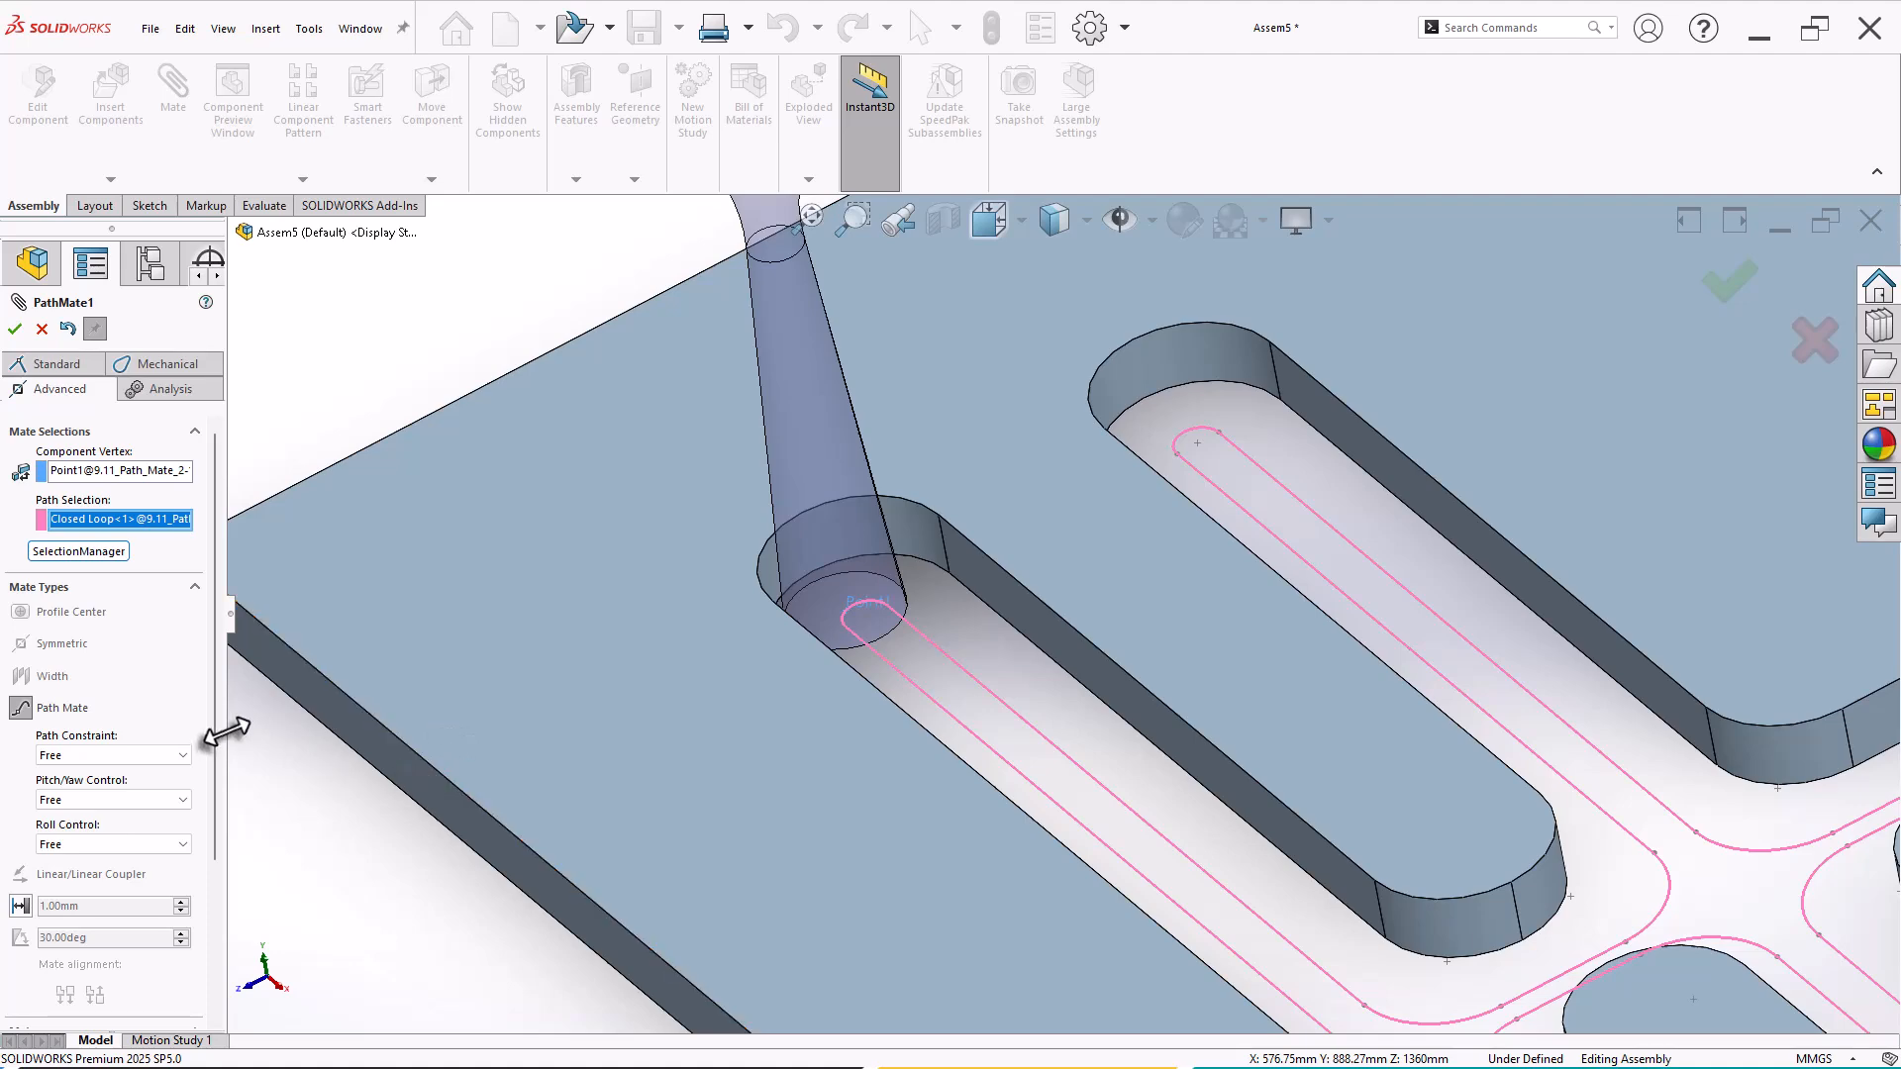
scroll(211, 792, down, 3)
scroll(1006, 643, down, 2)
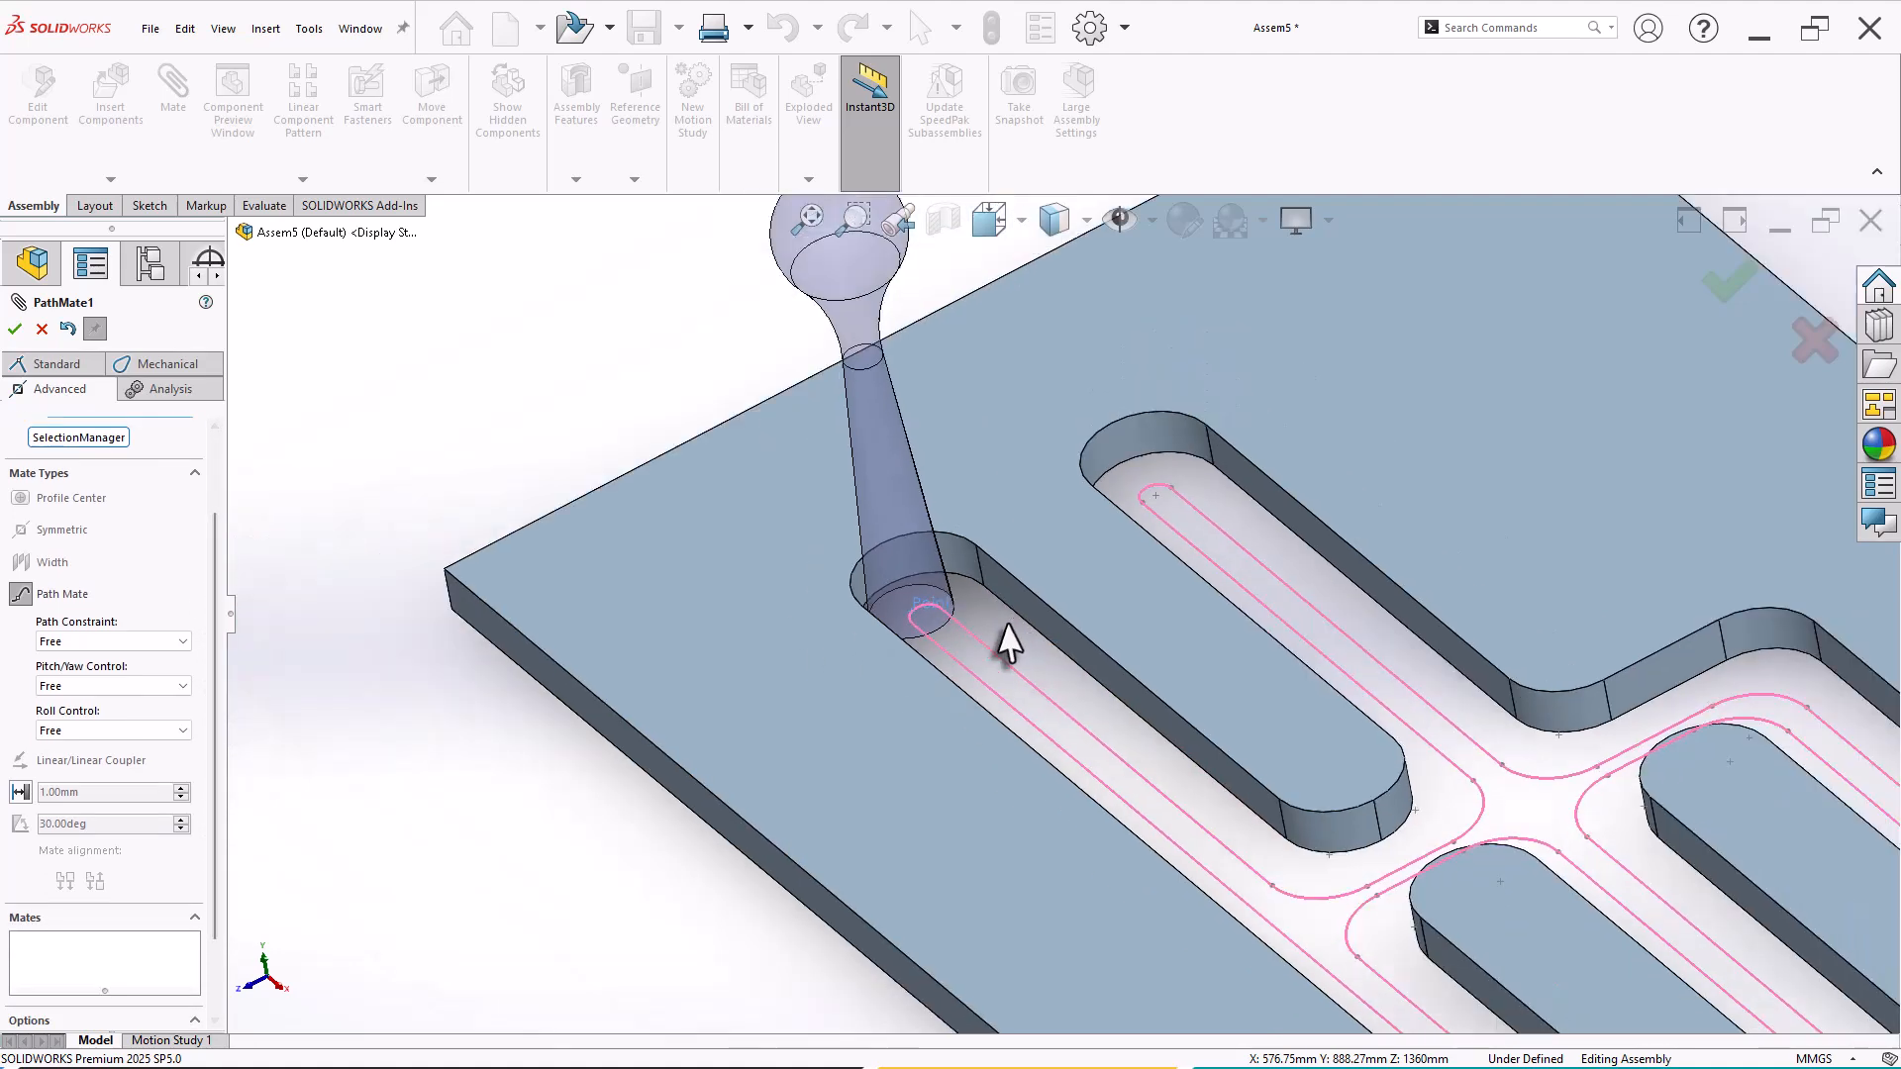
scroll(1400, 700, down, 4)
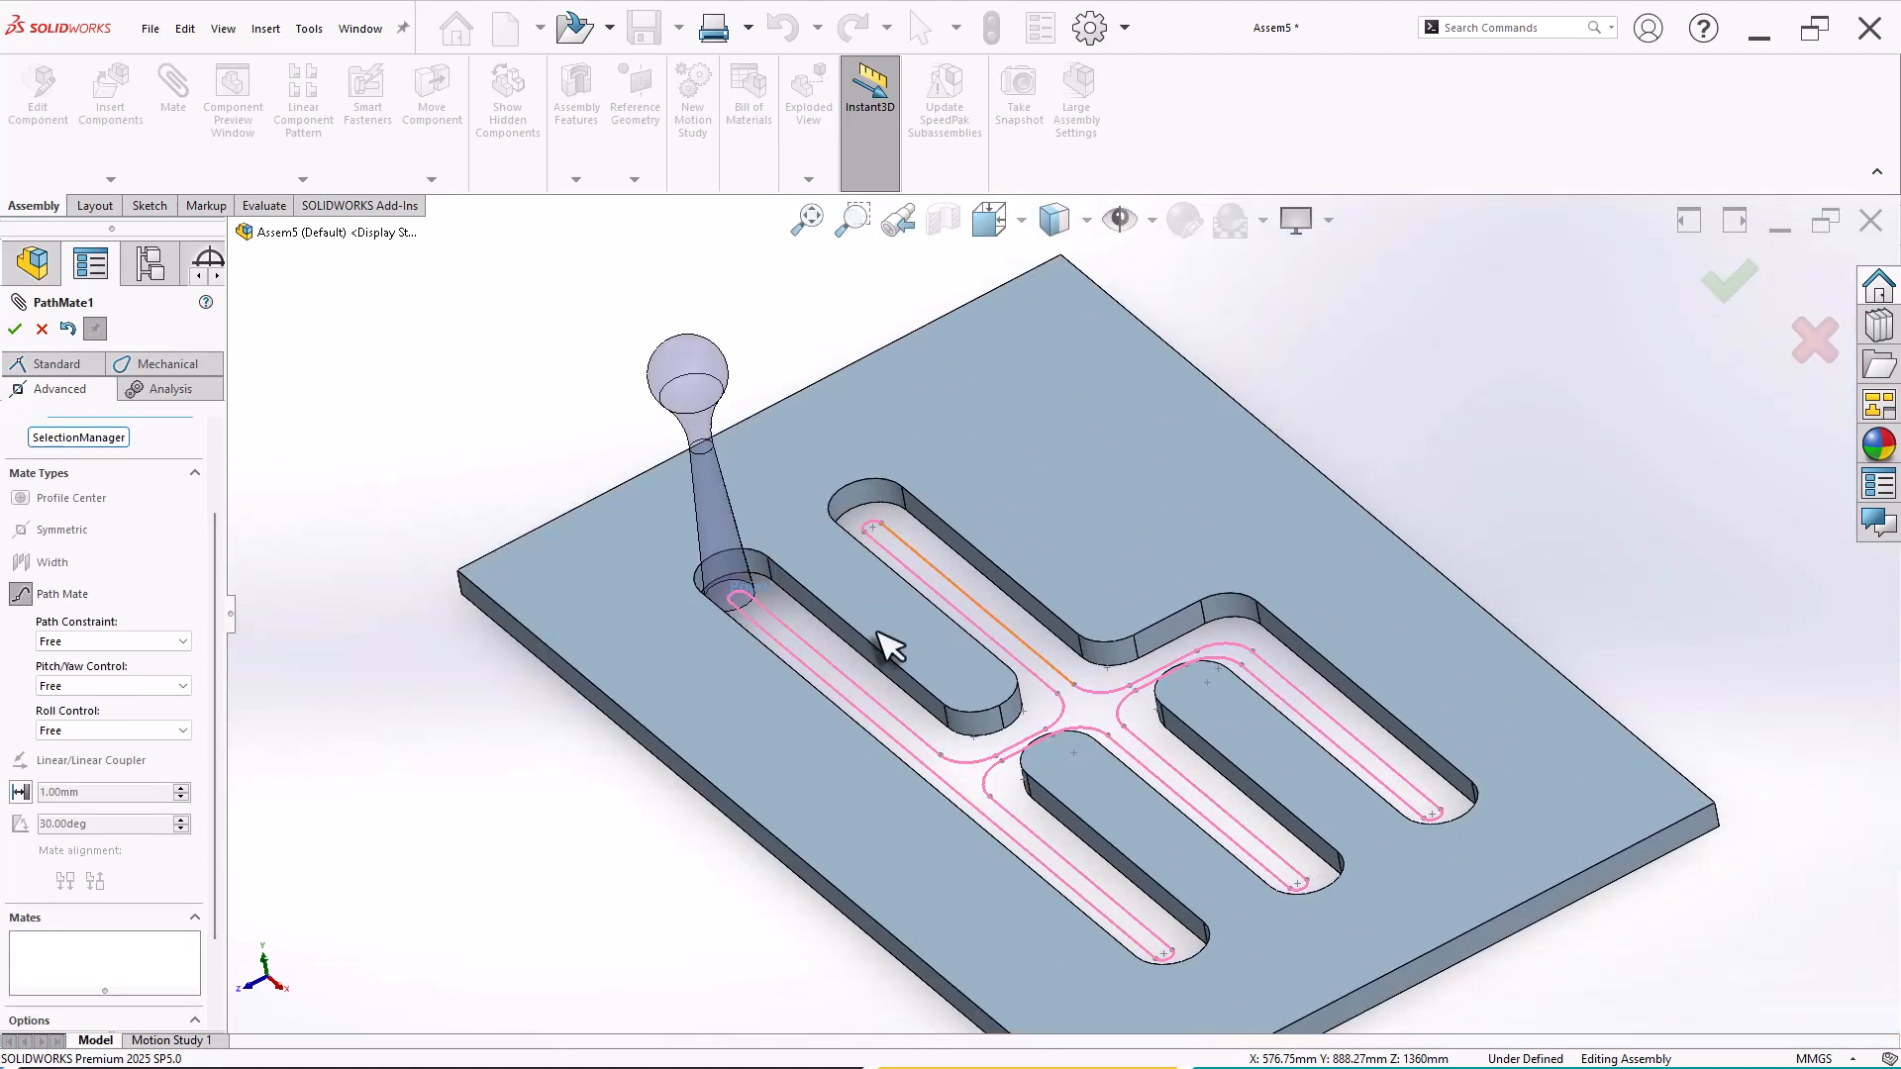
click(15, 330)
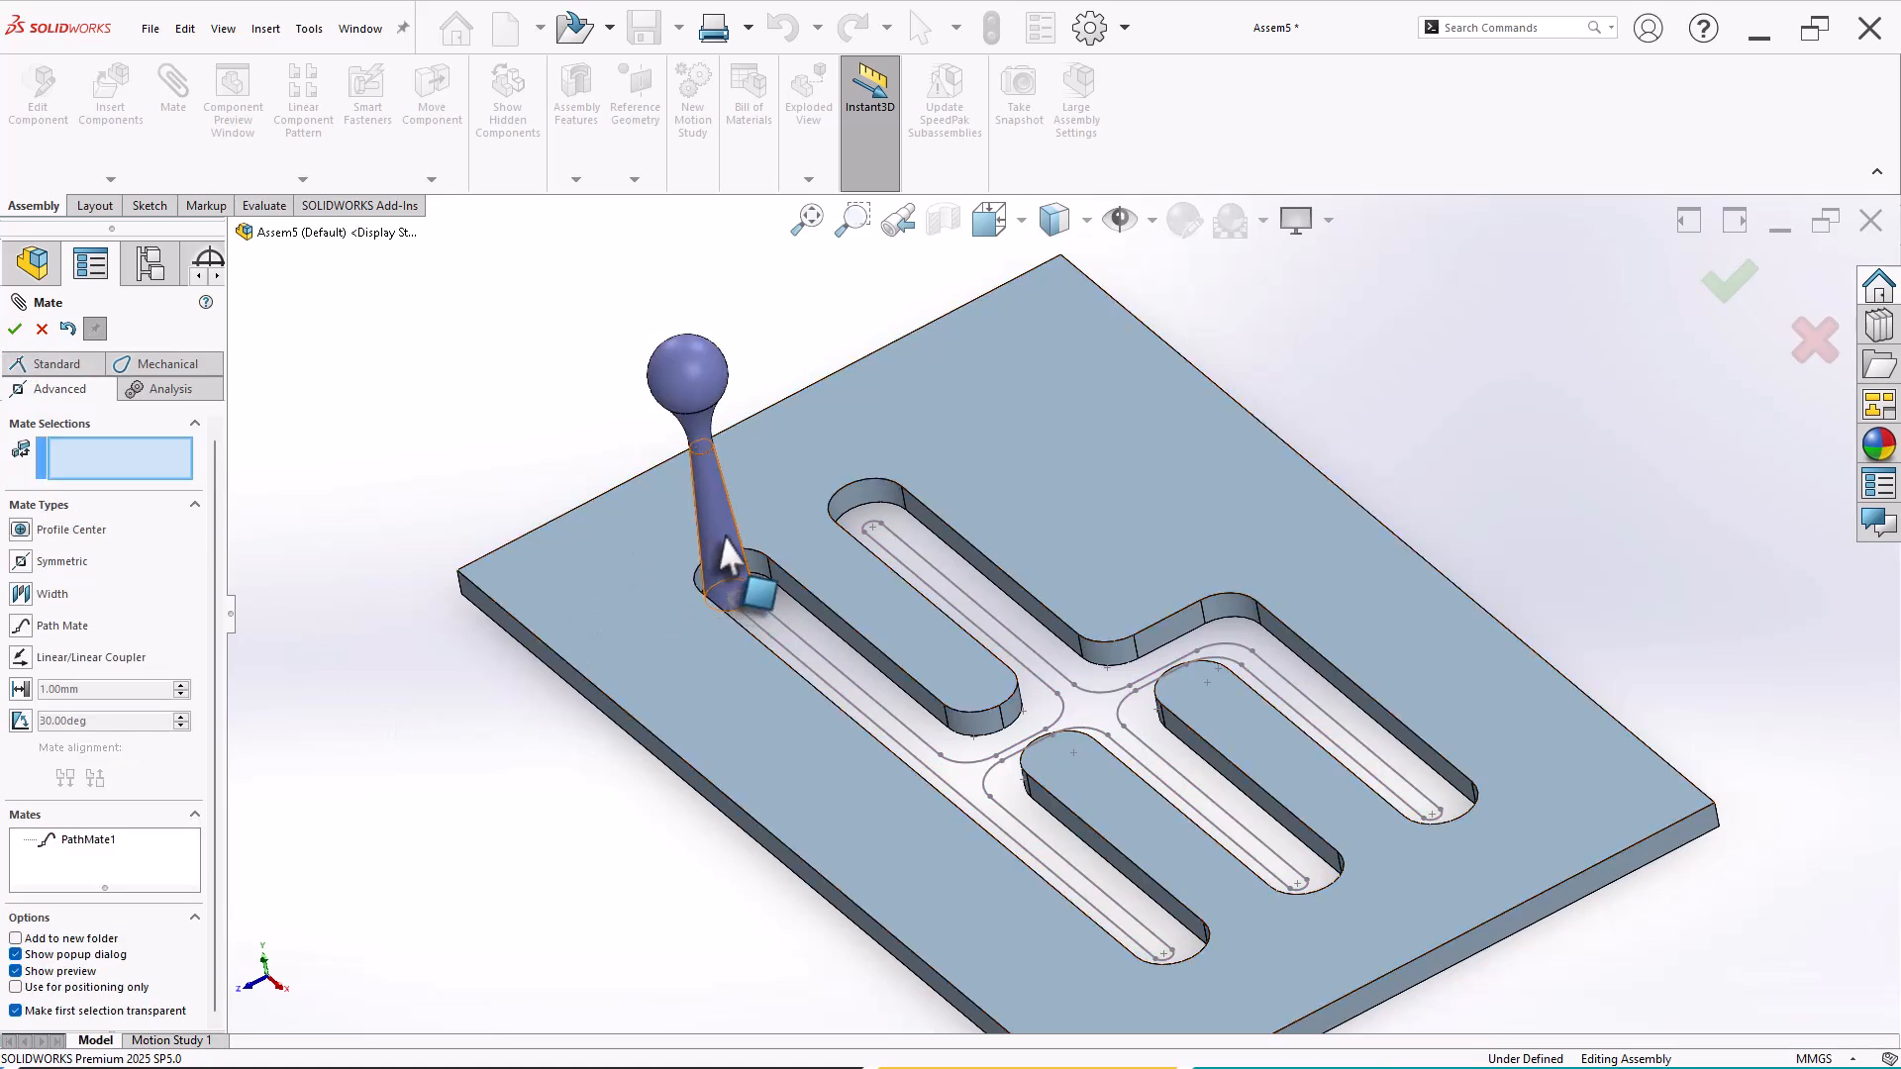
drag(703, 394, 531, 402)
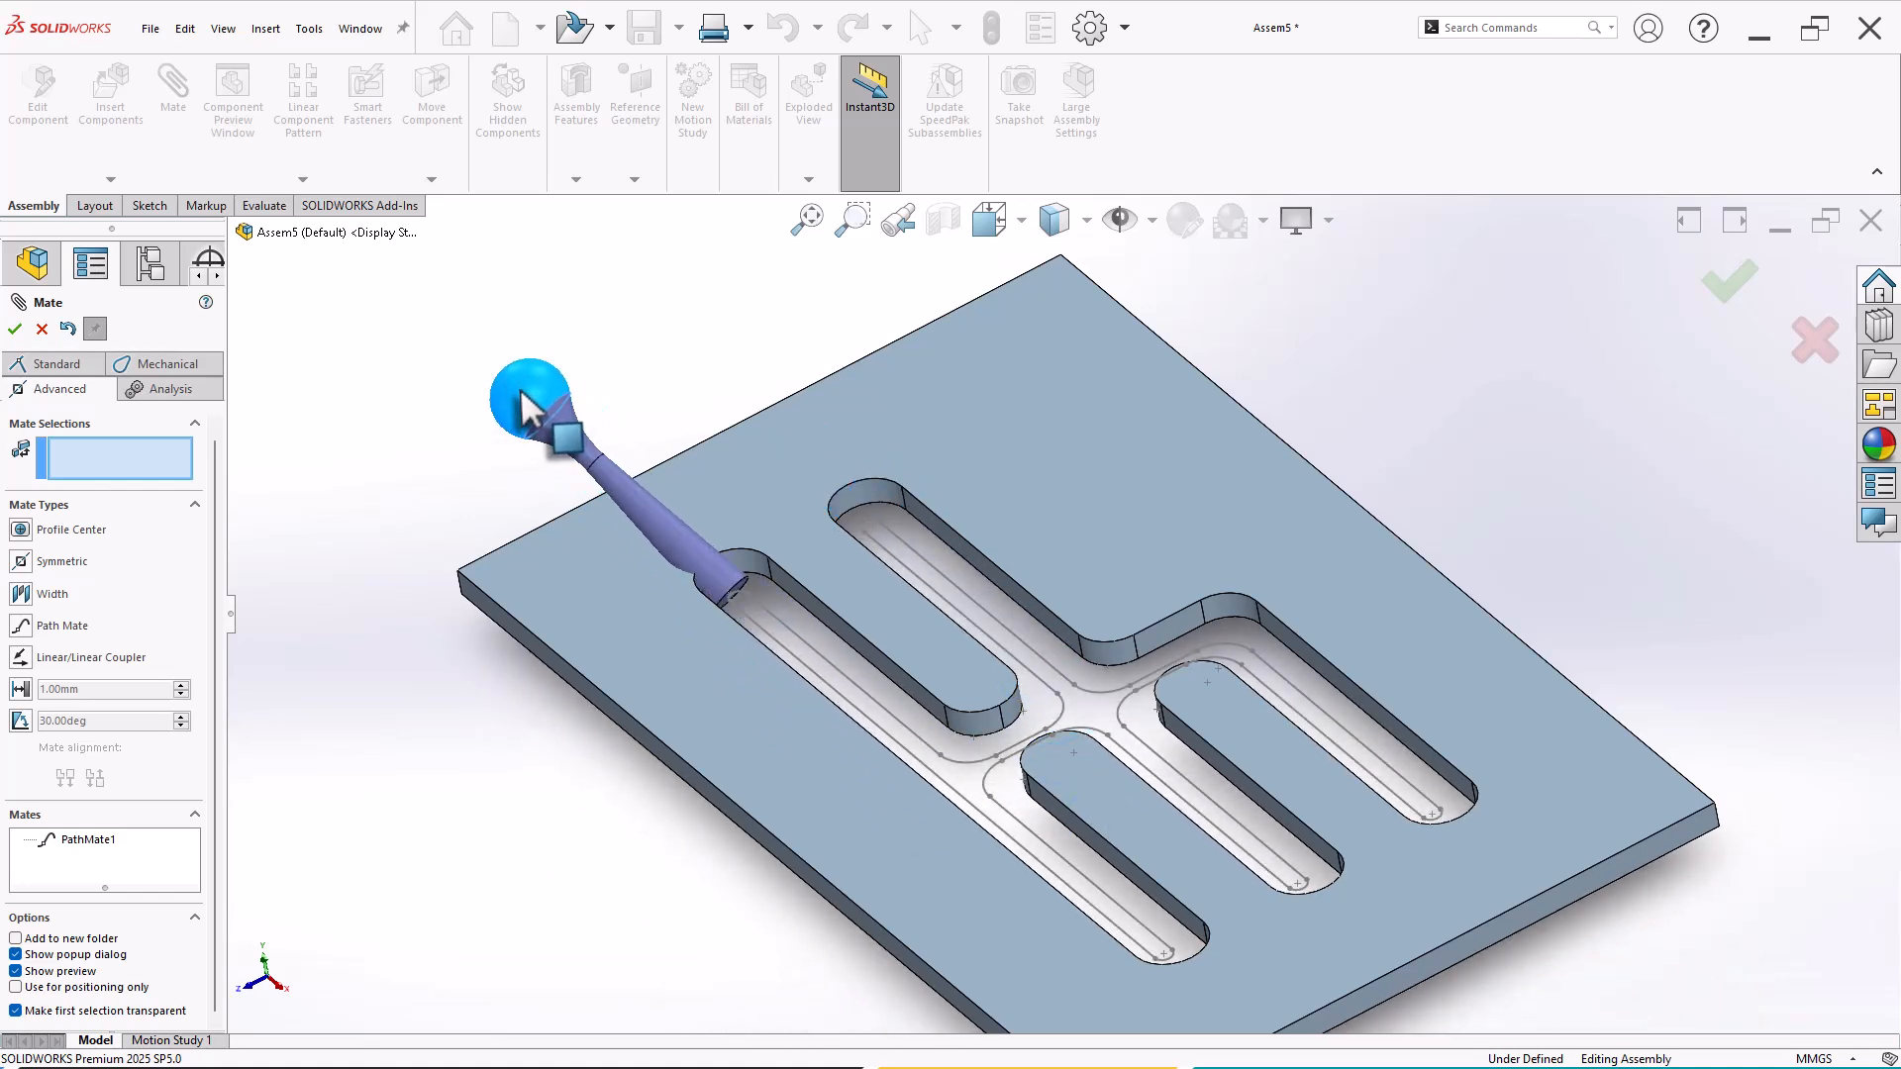
click(41, 329)
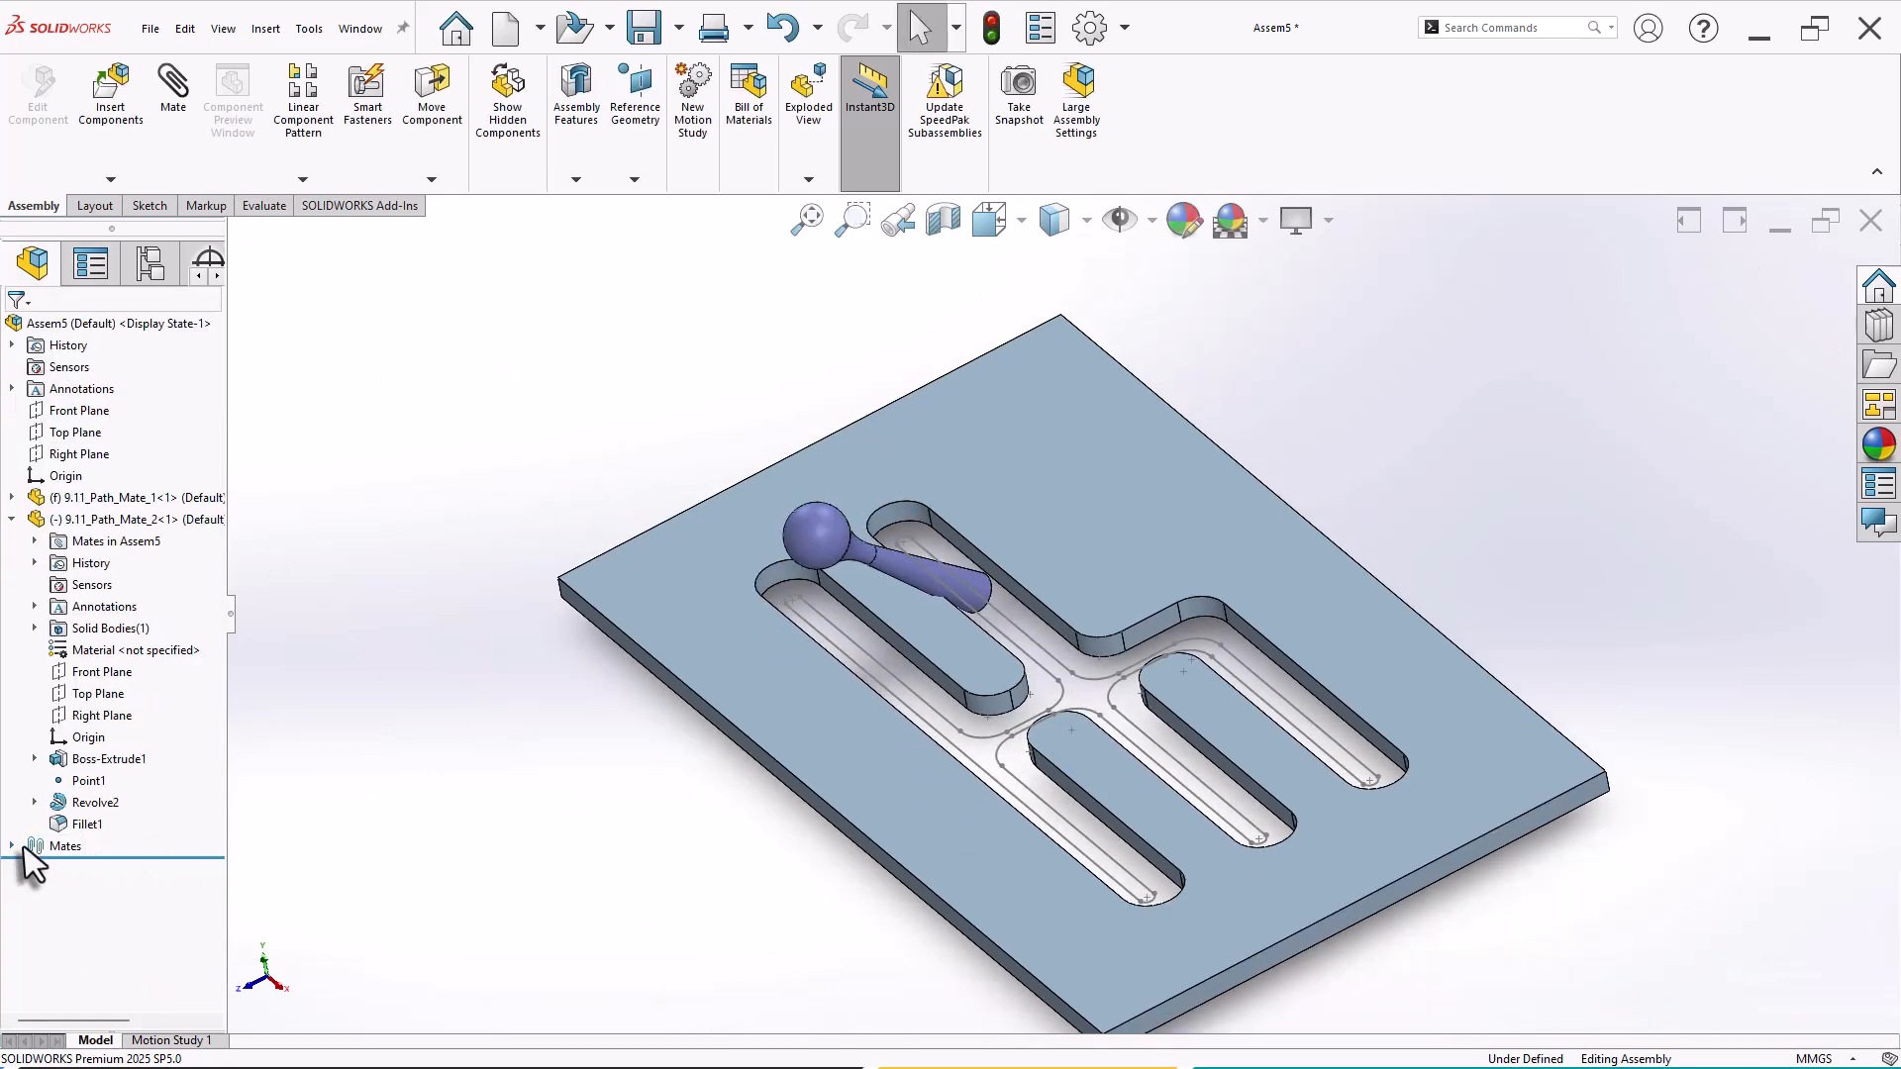
Step: Delete the PathMate1 mate from the assembly
click(11, 519)
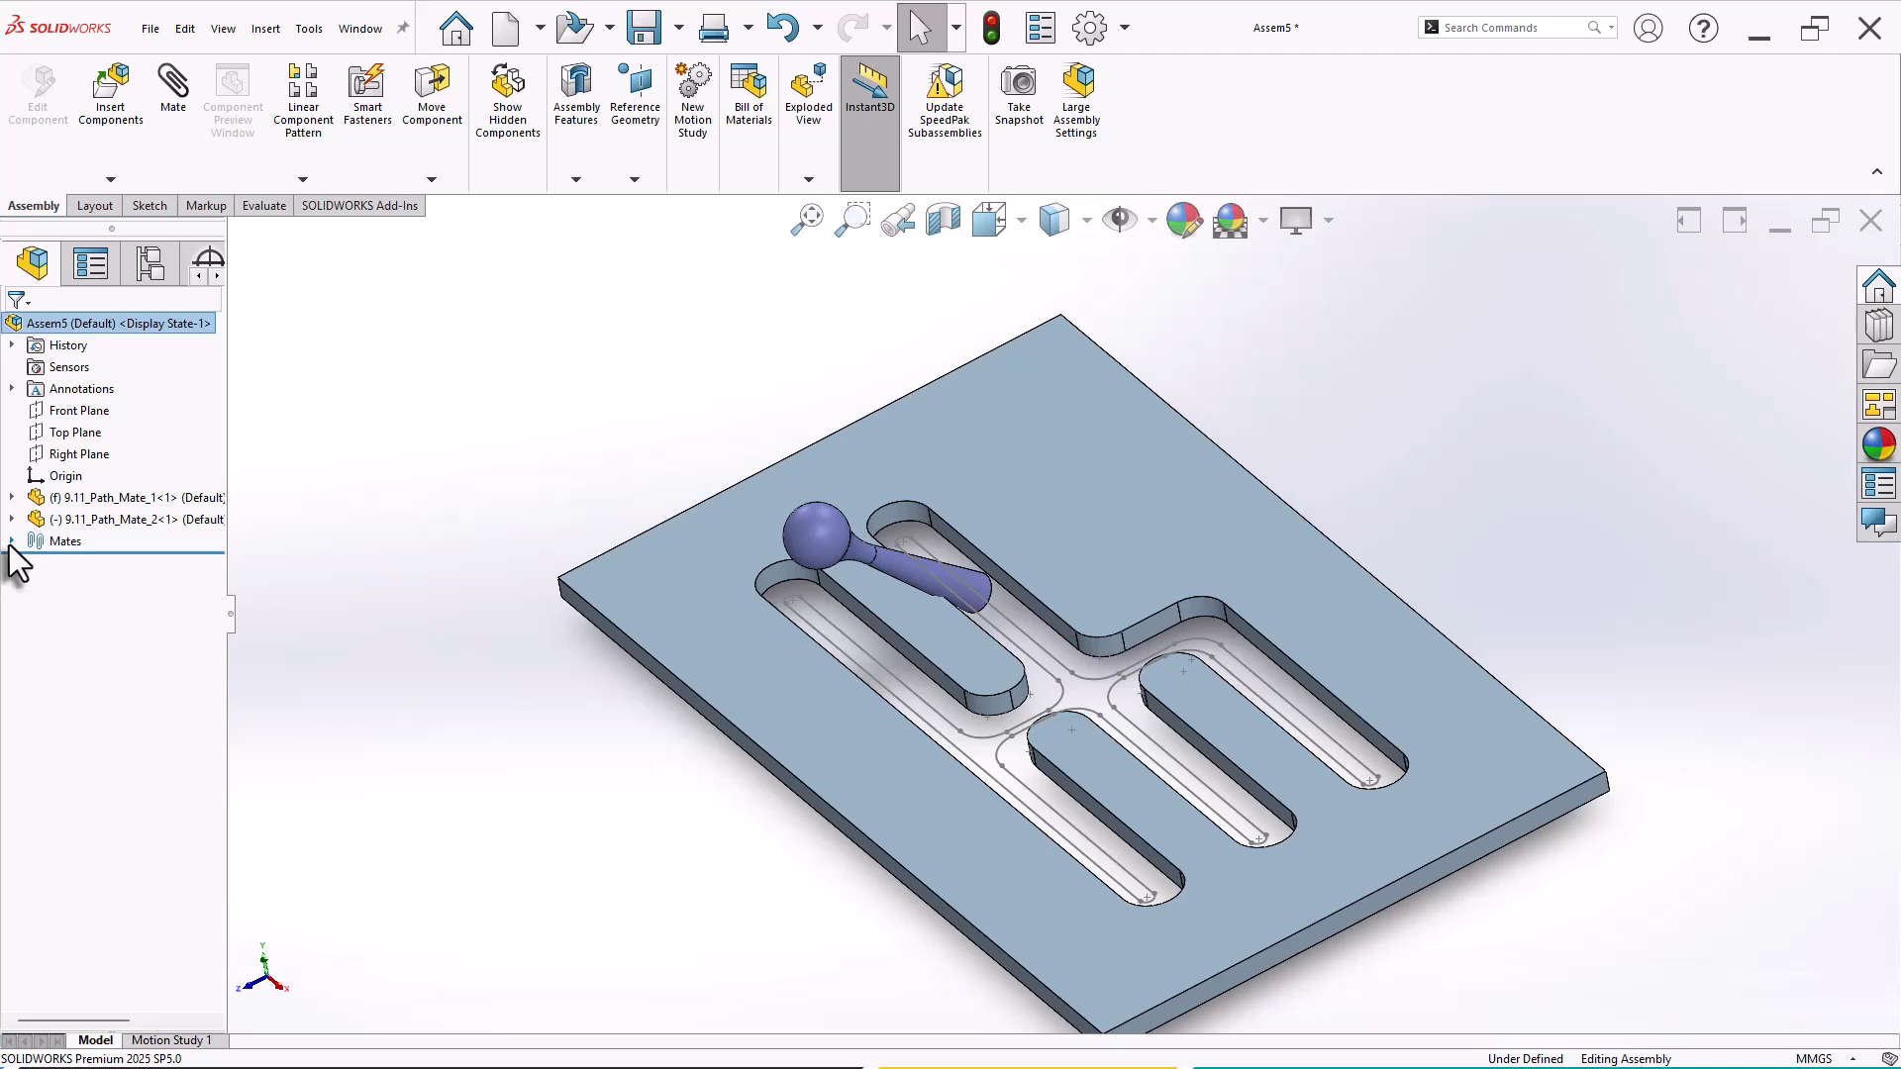
click(11, 541)
right_click(92, 571)
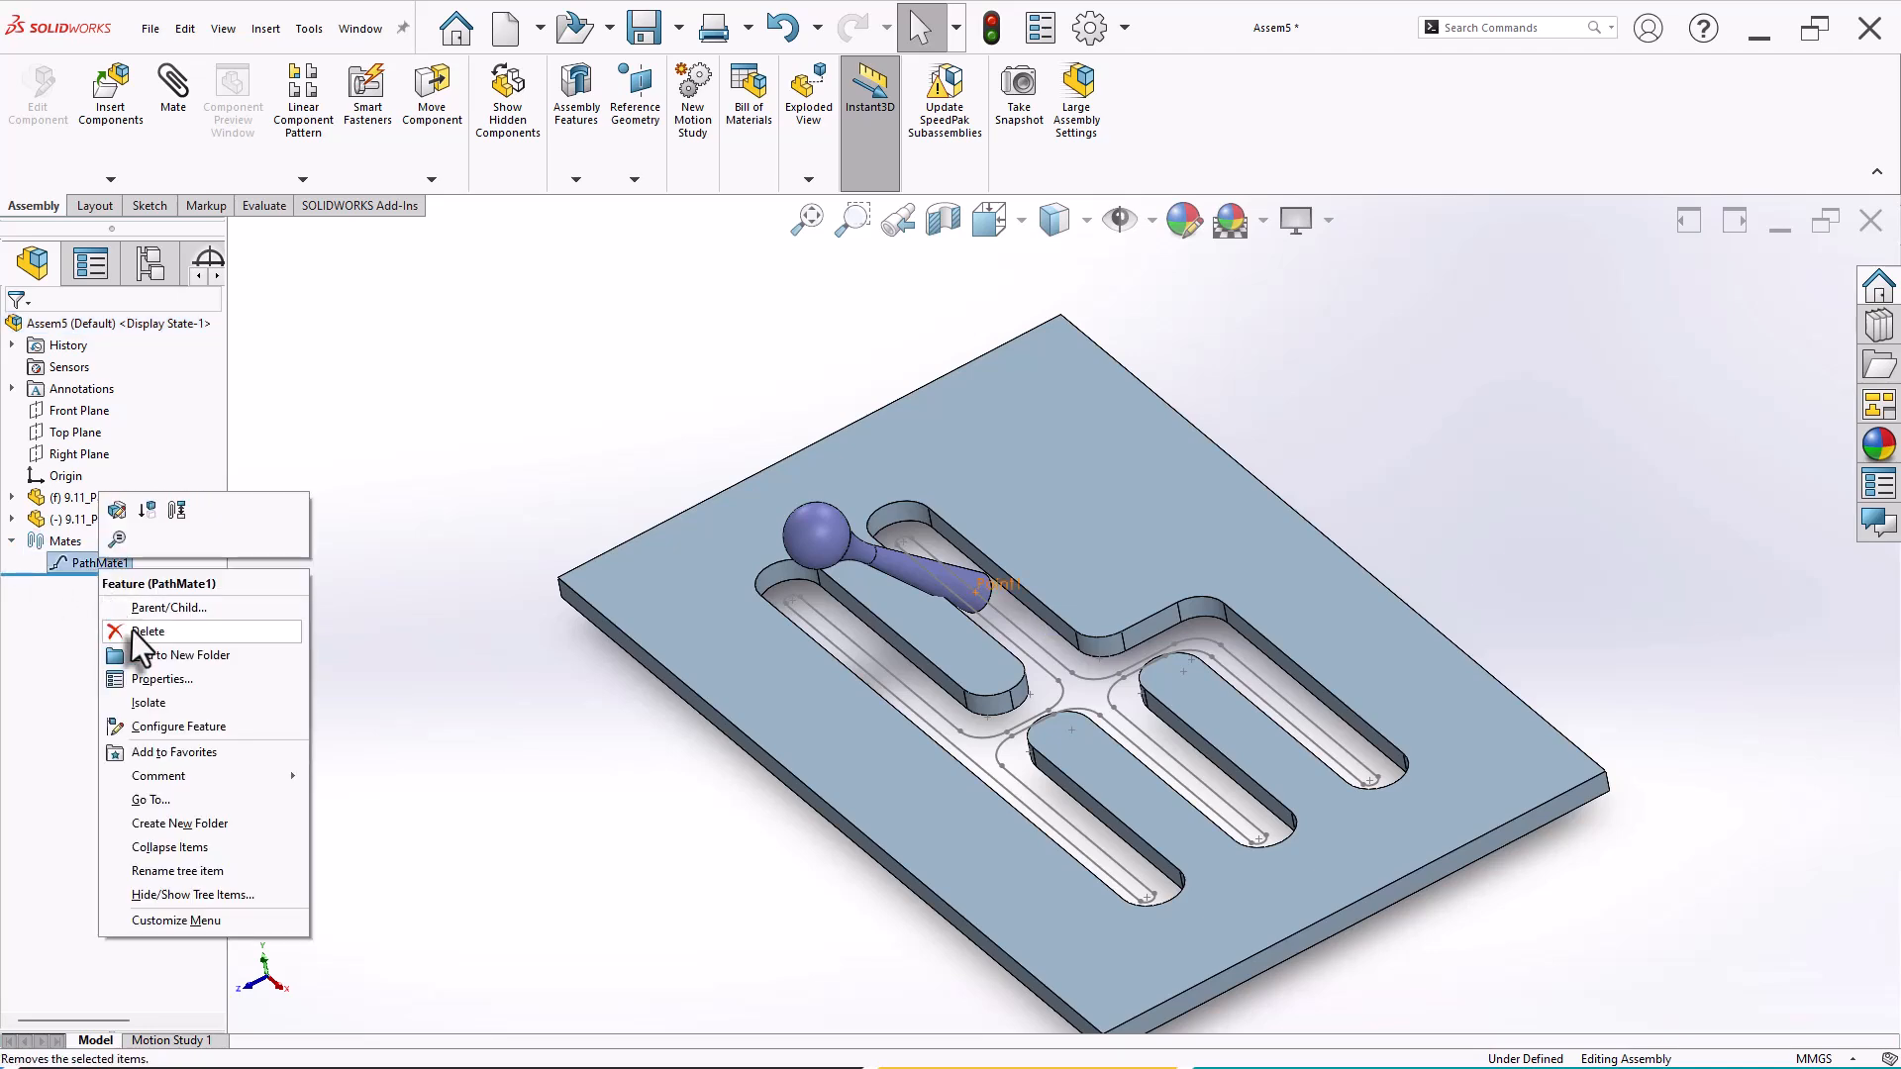
click(132, 630)
click(1072, 446)
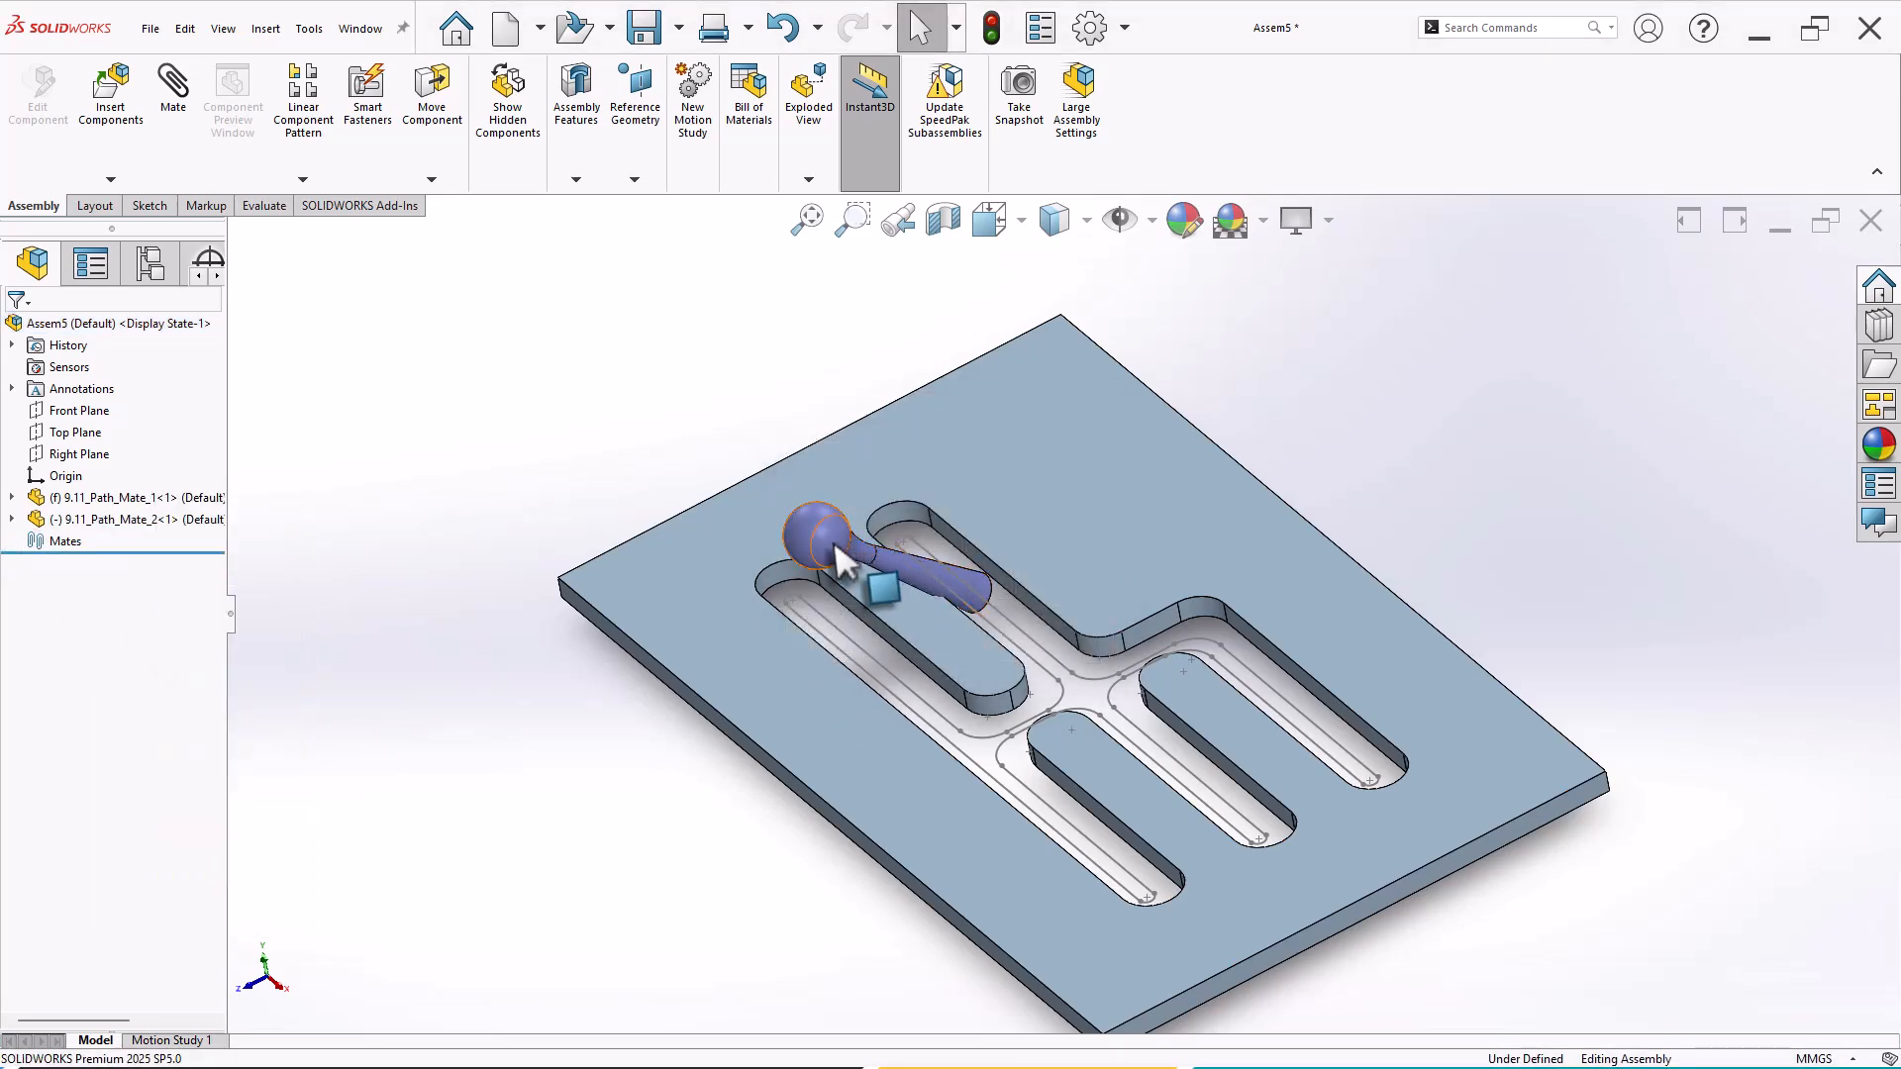
Step: Move the pin off the plate and rotate it upright in the empty space beside the plate
drag(810, 542, 433, 405)
right_drag(430, 388, 532, 210)
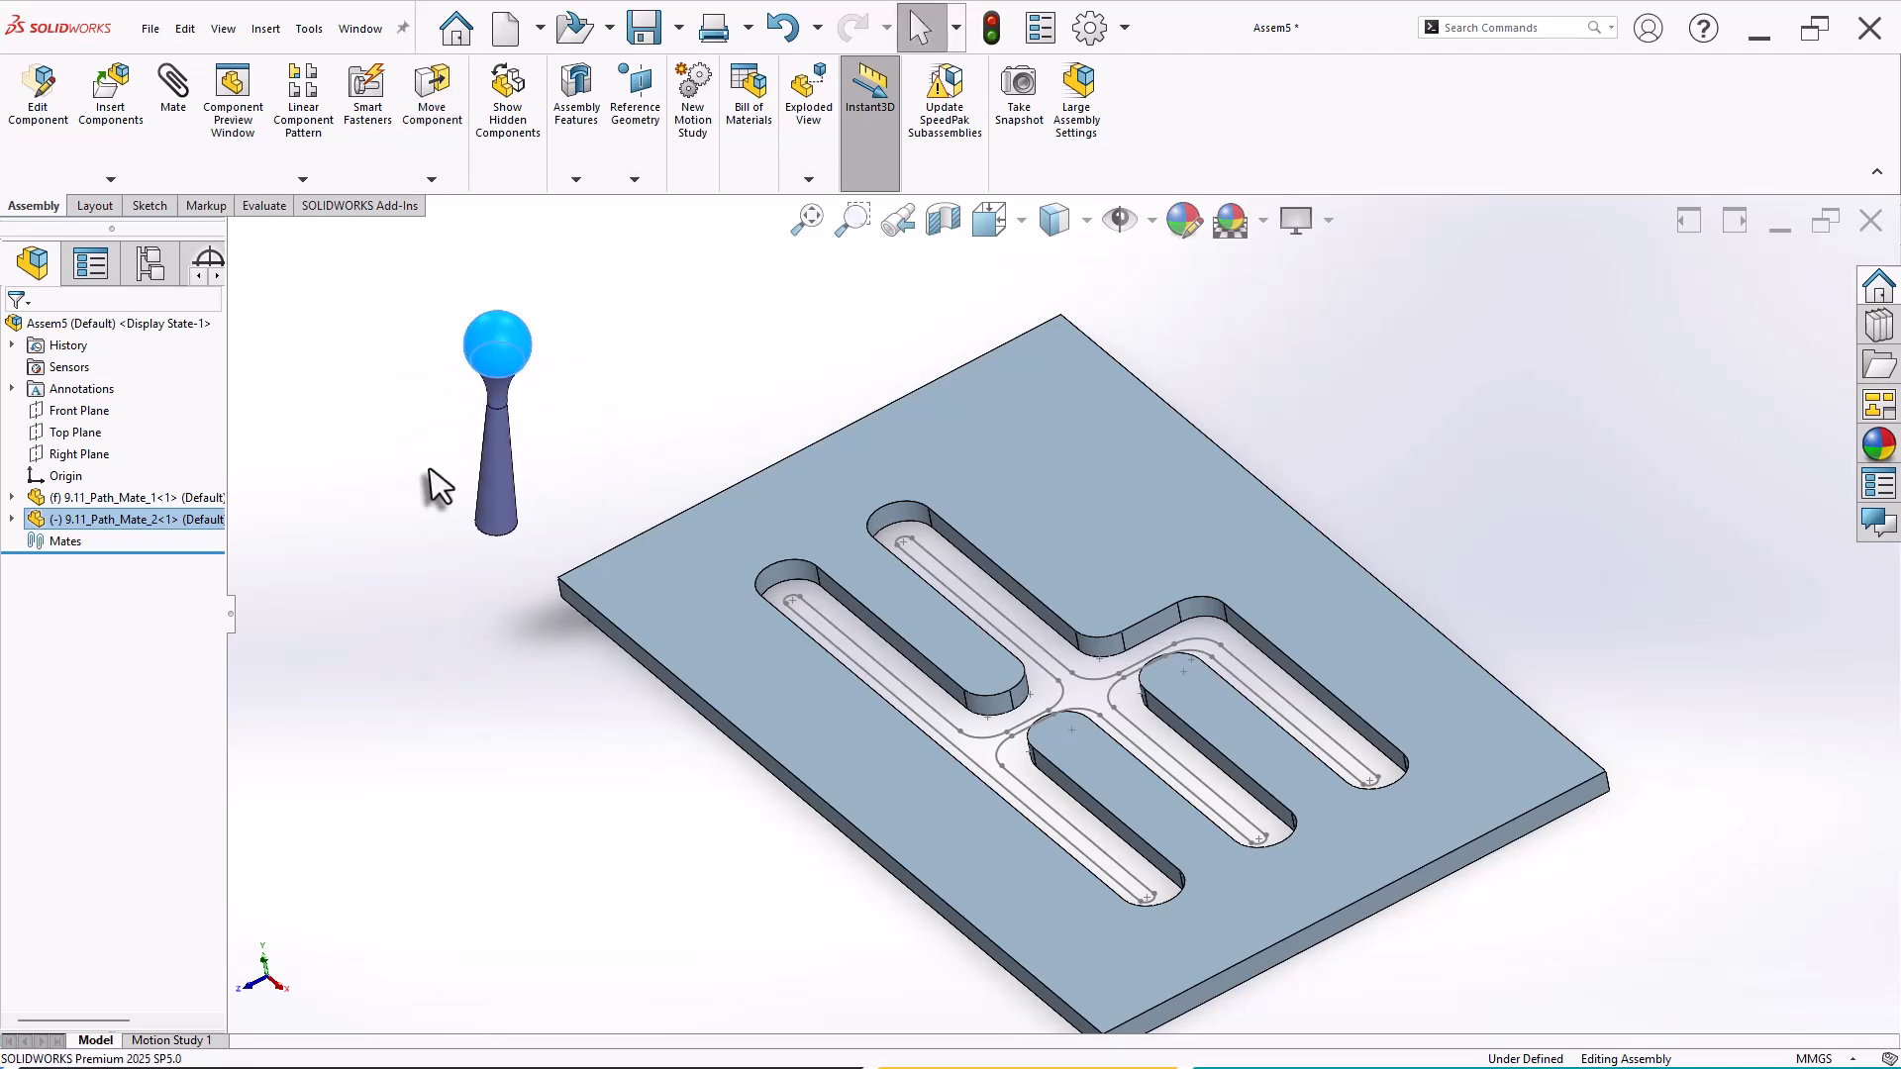
click(433, 479)
Step: Begin a new Path Mate with the pin's Point1 as the component vertex
click(175, 99)
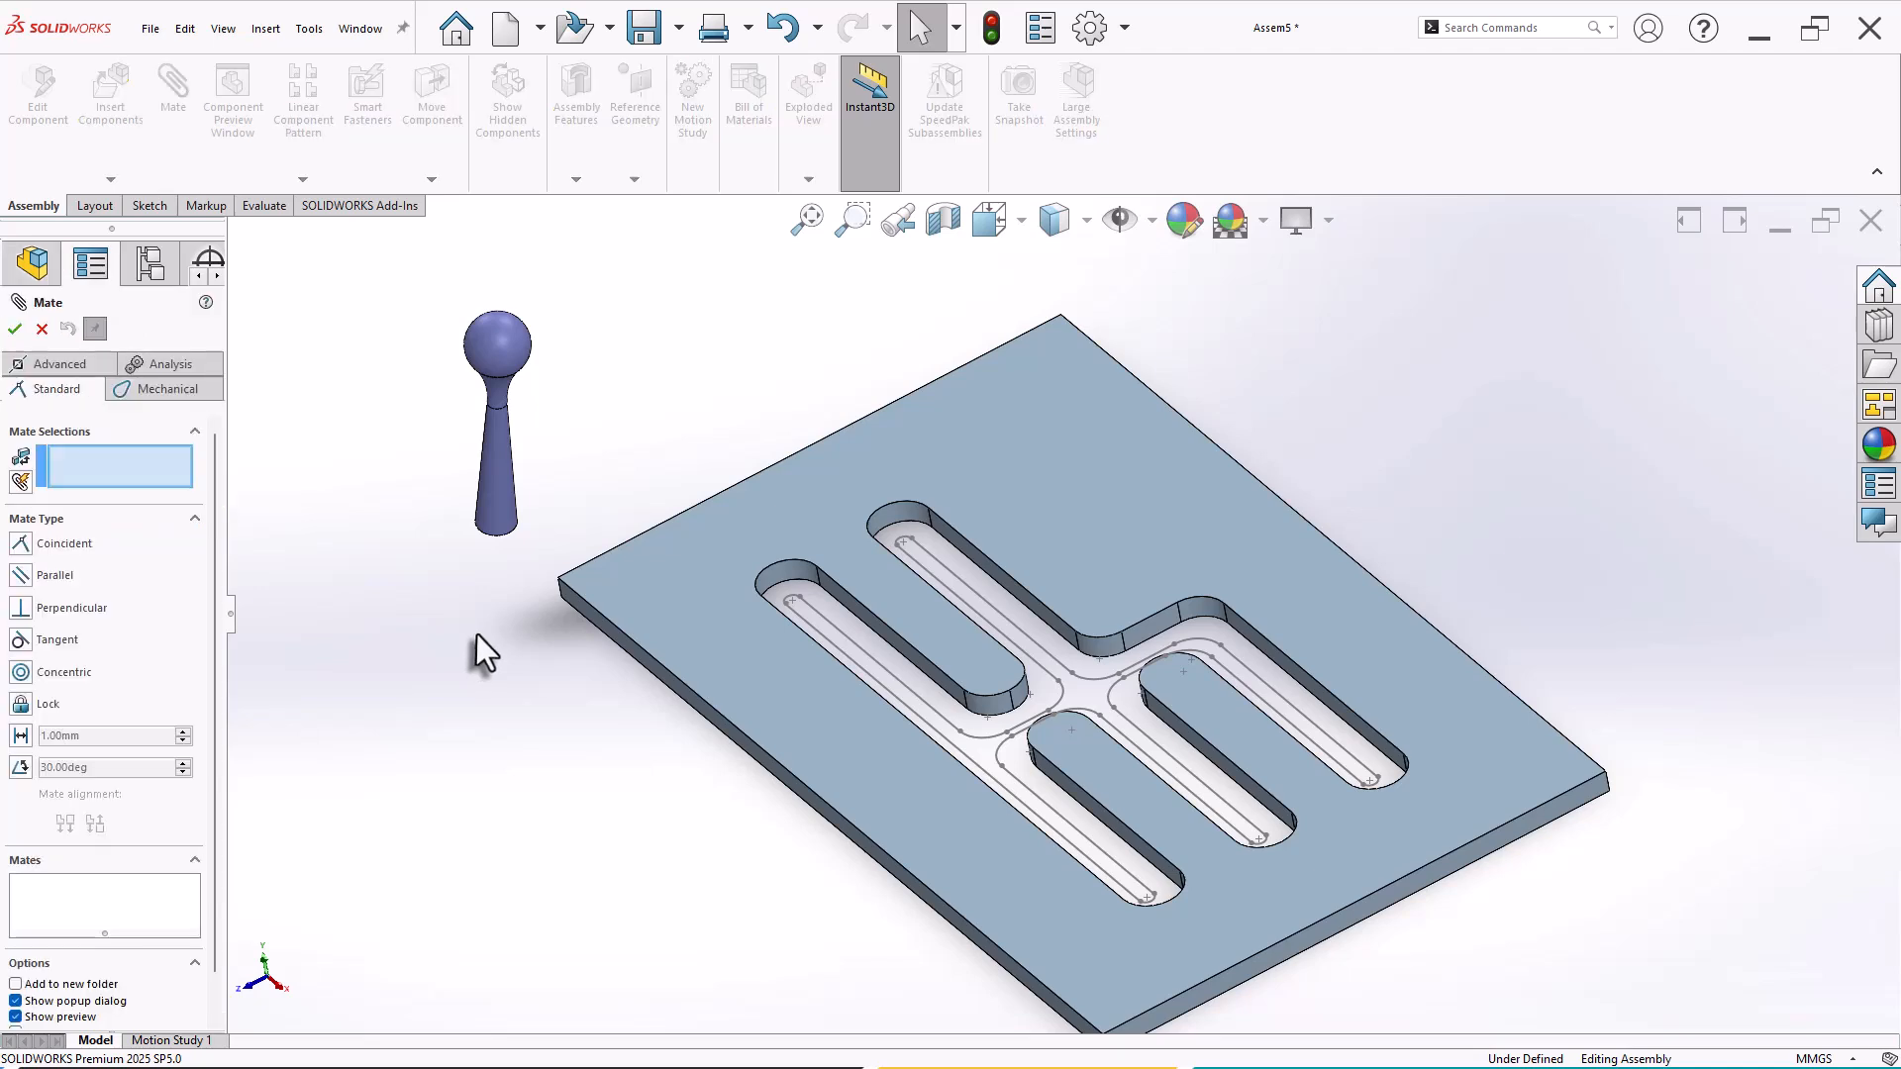
click(61, 364)
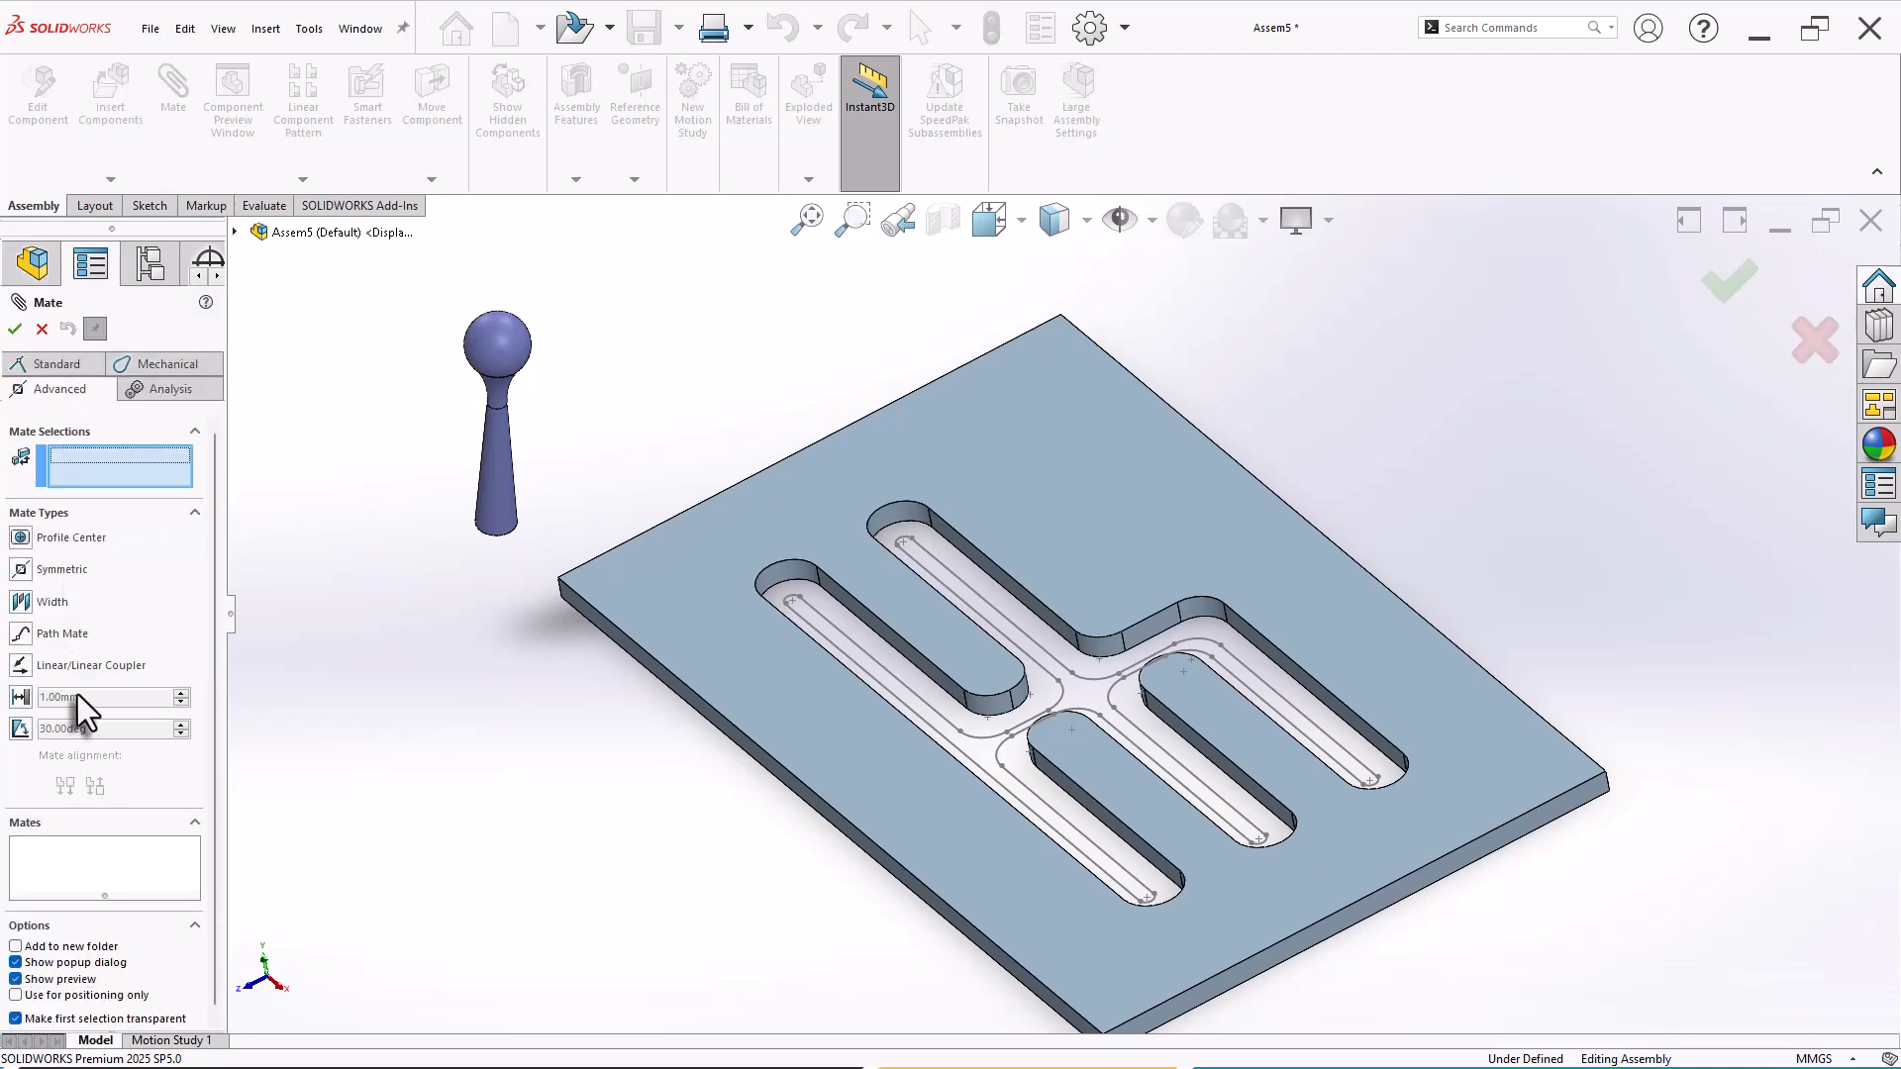
click(27, 638)
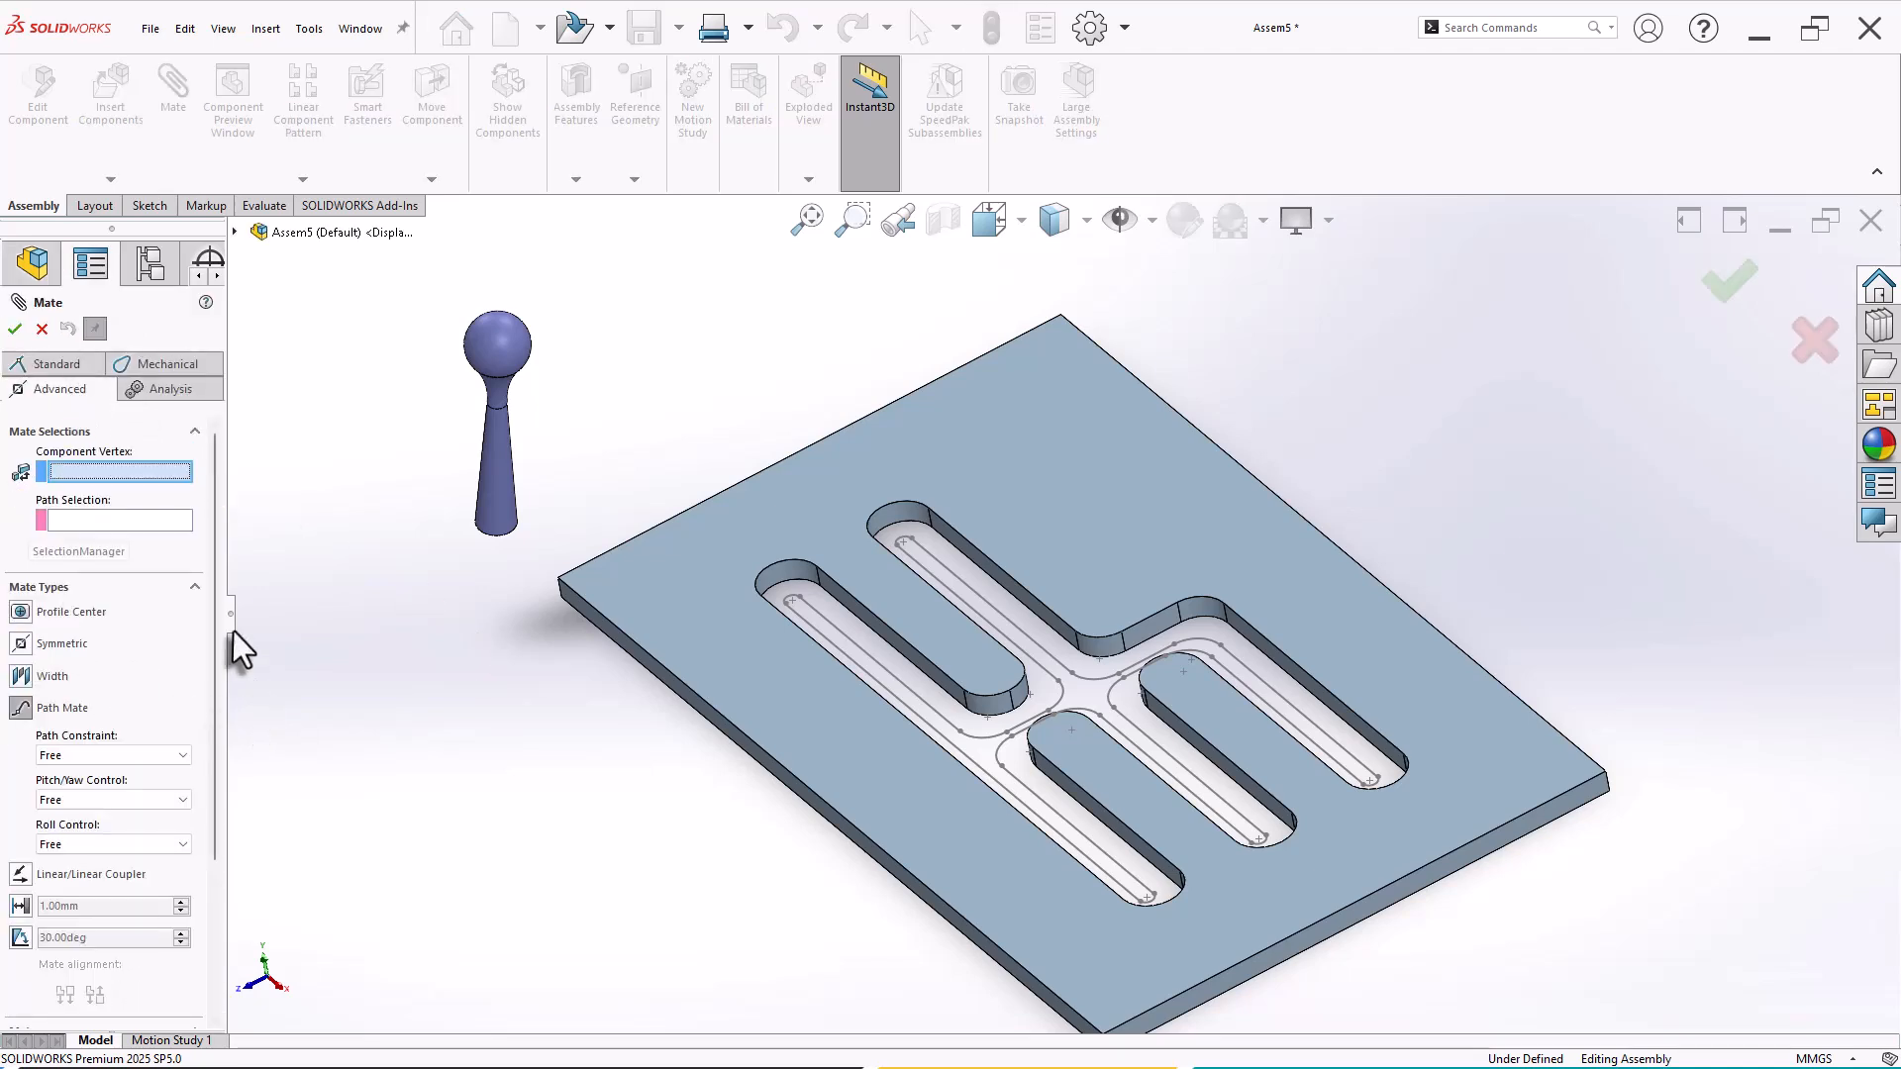
click(236, 231)
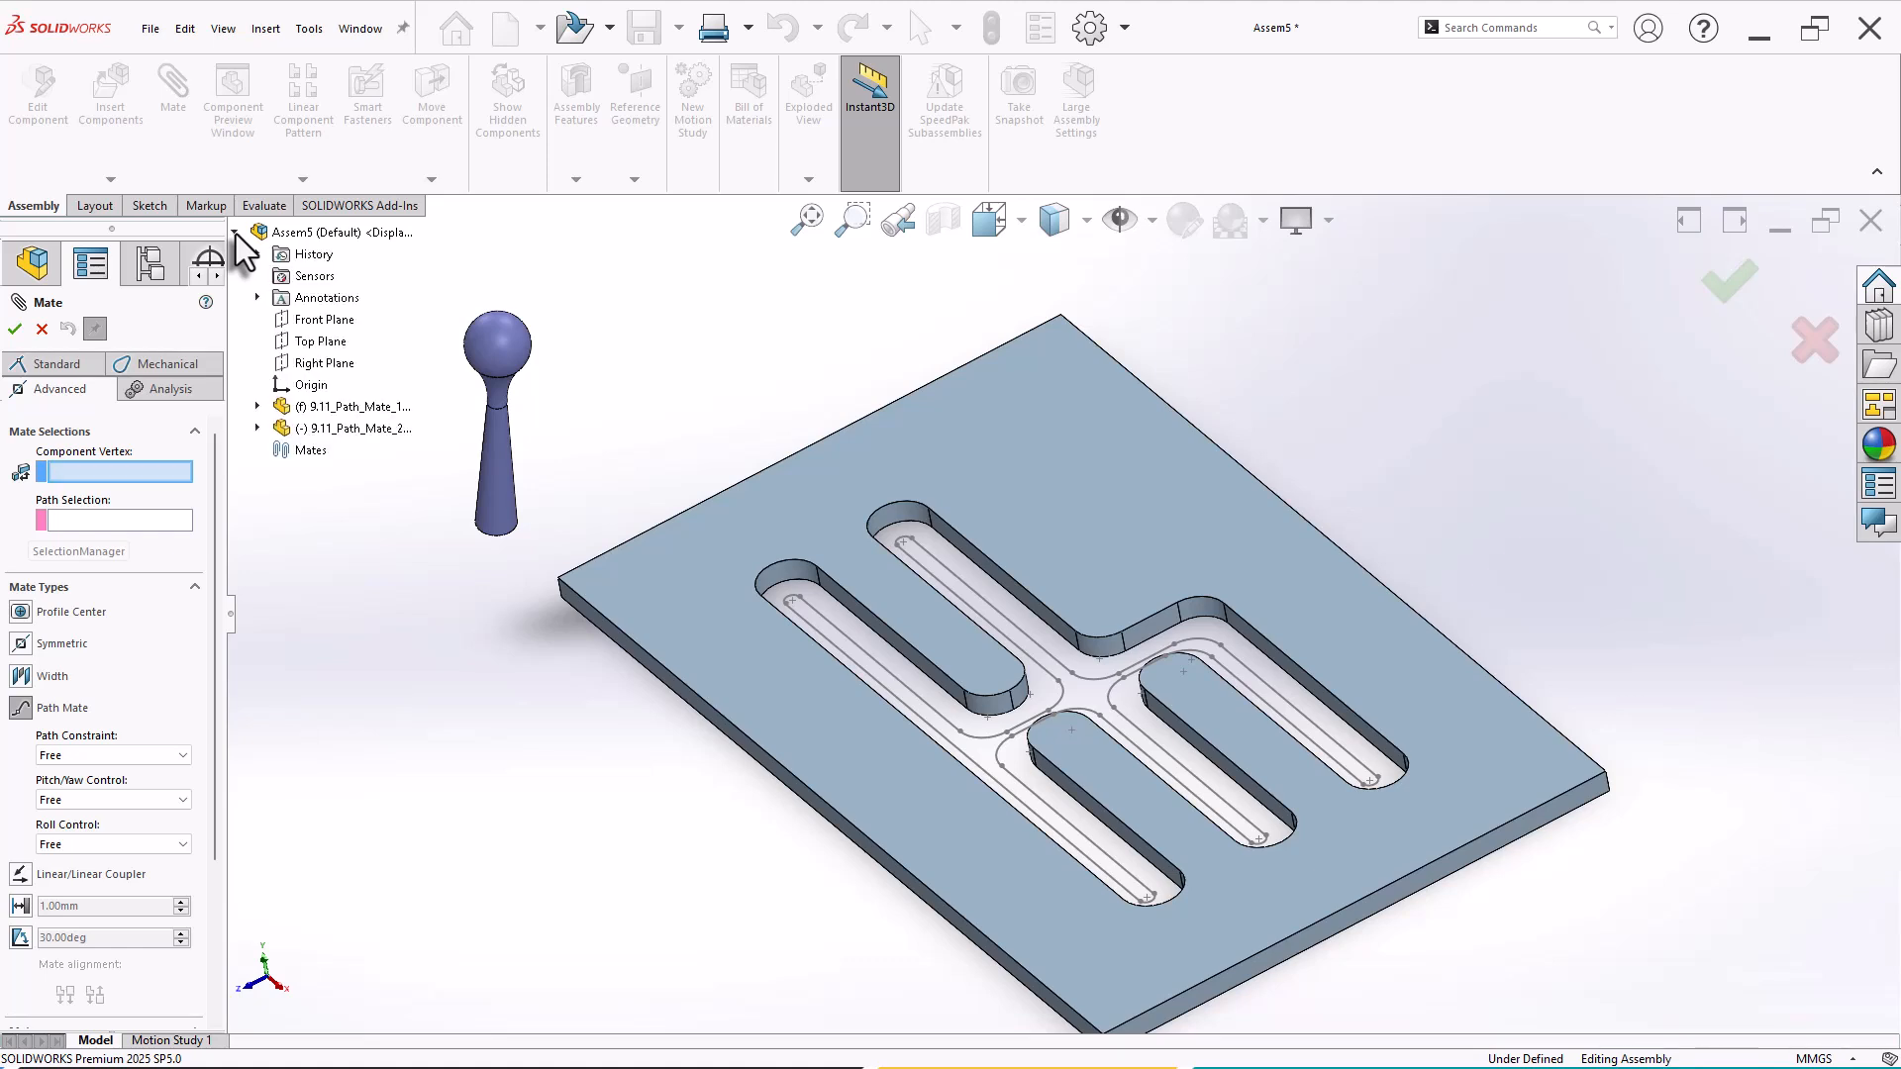
click(257, 428)
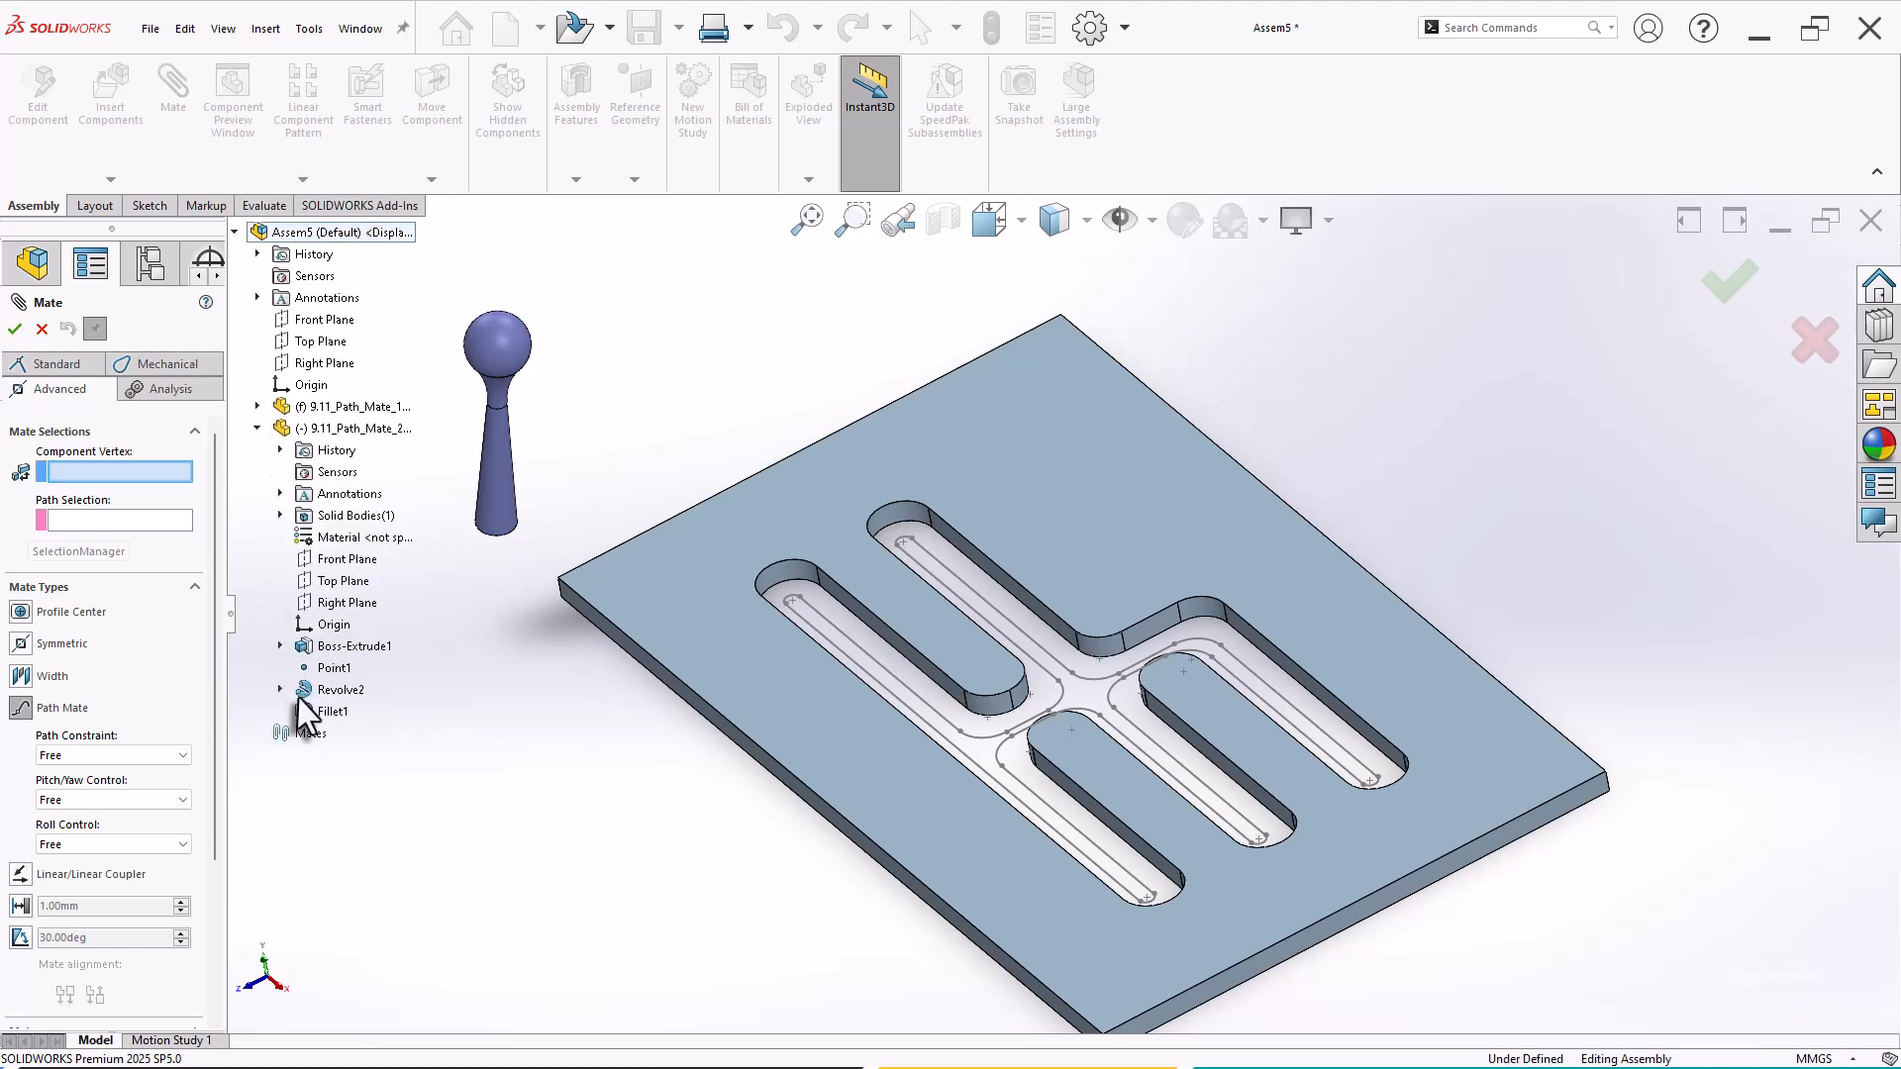
click(334, 669)
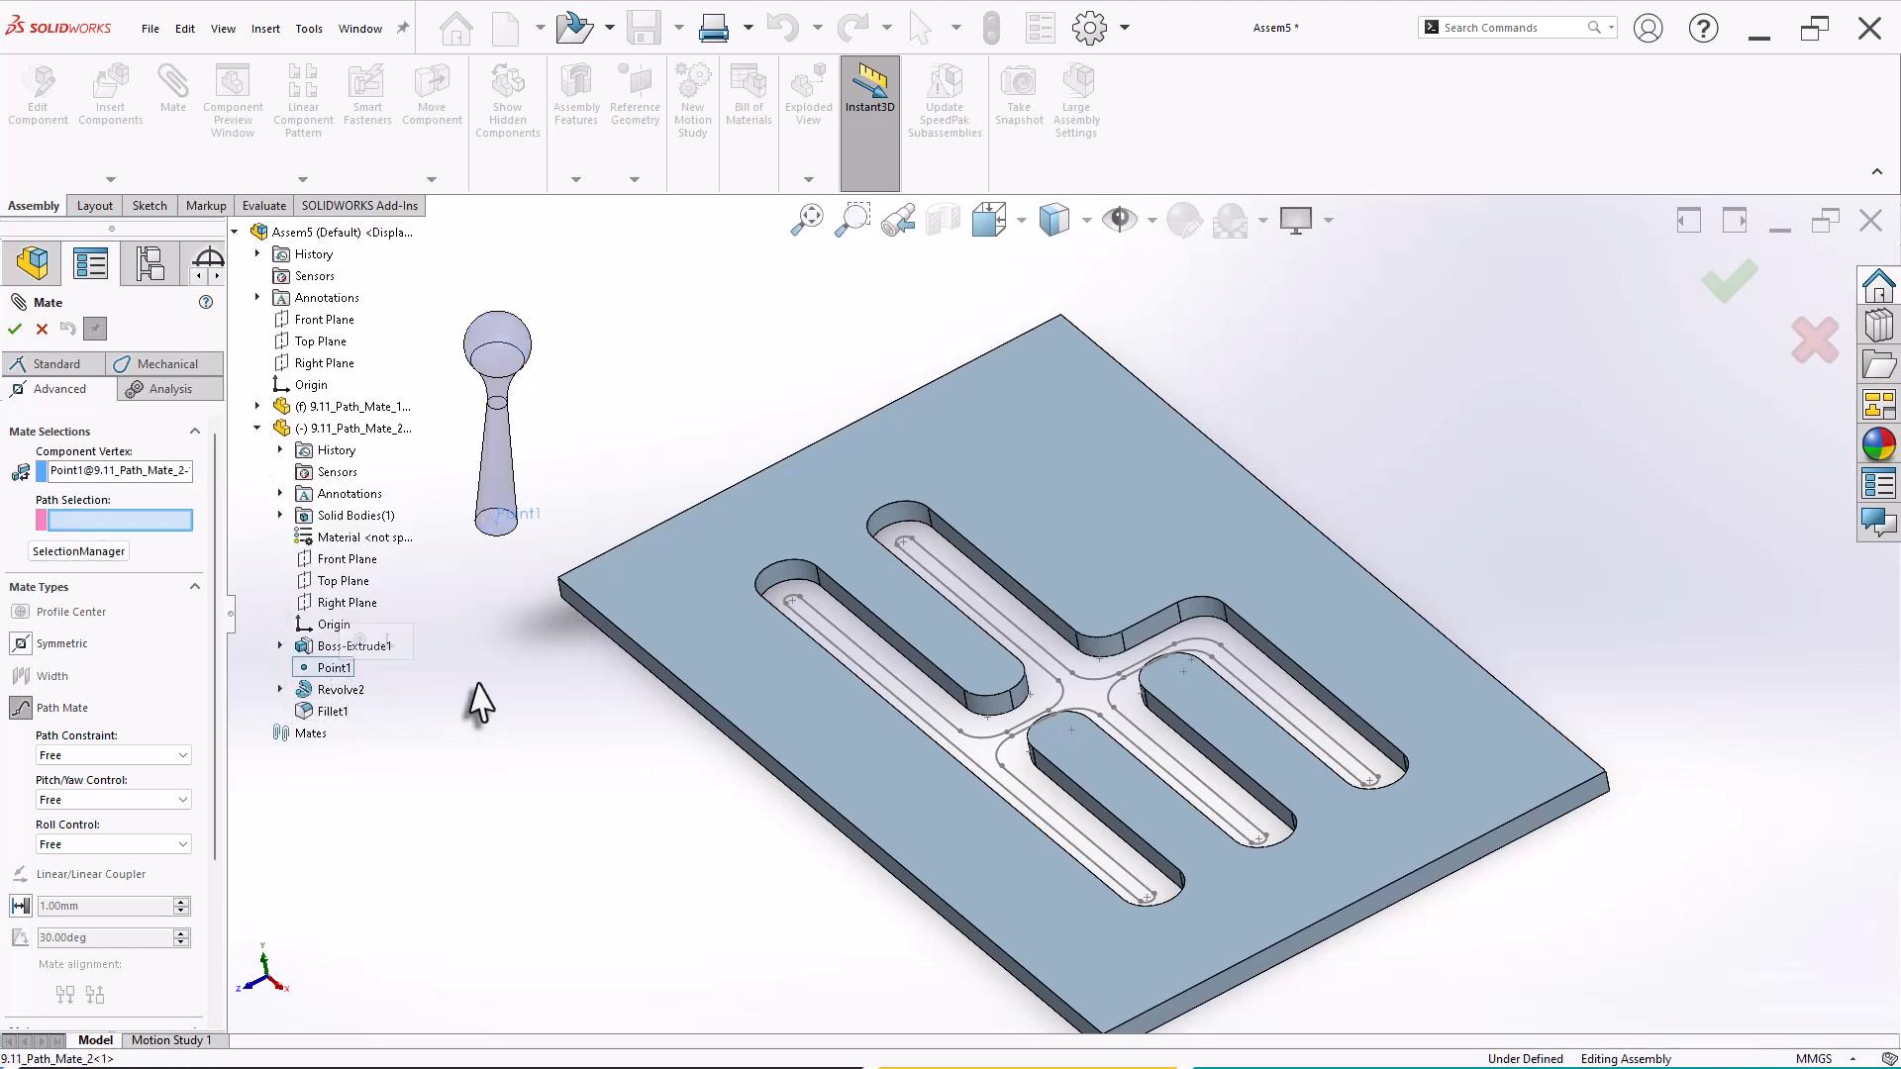
Step: Set the plate's closed-loop slot sketch as the path for the pin's Path Mate
click(104, 551)
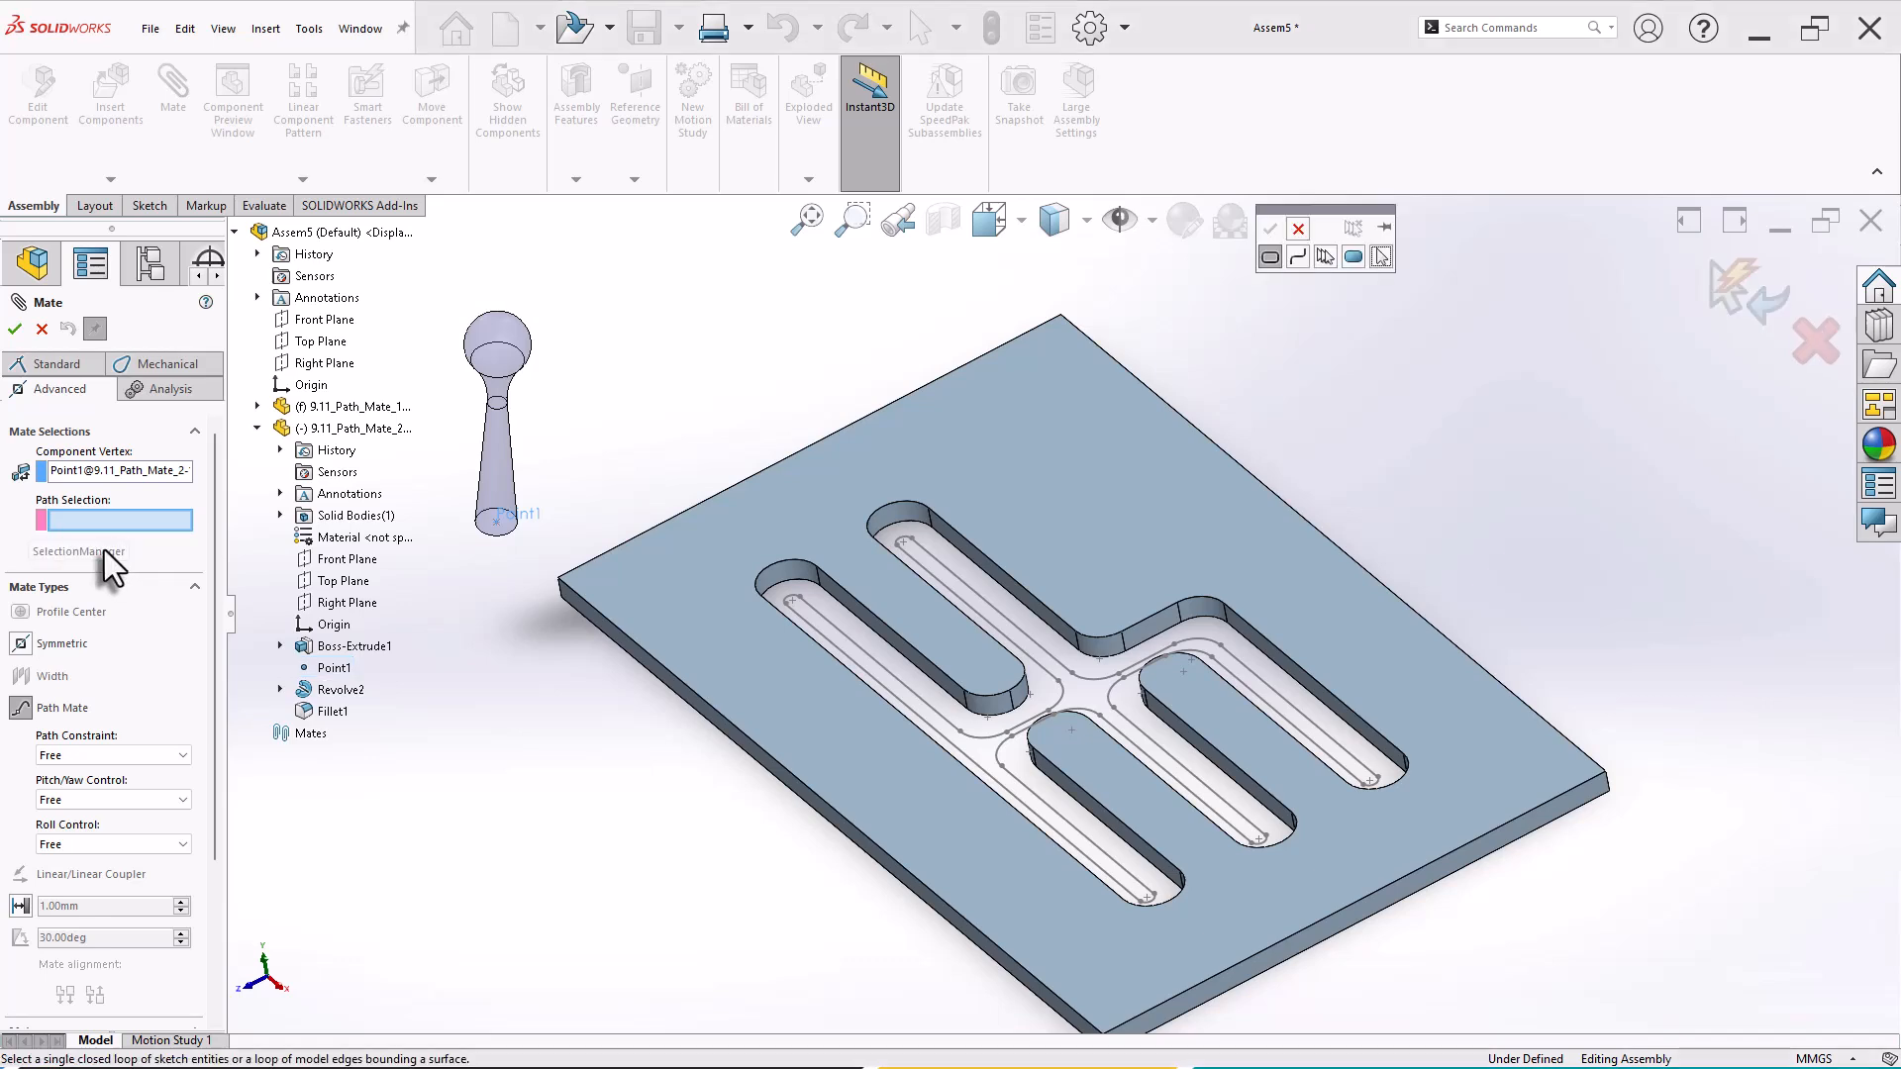
click(1268, 256)
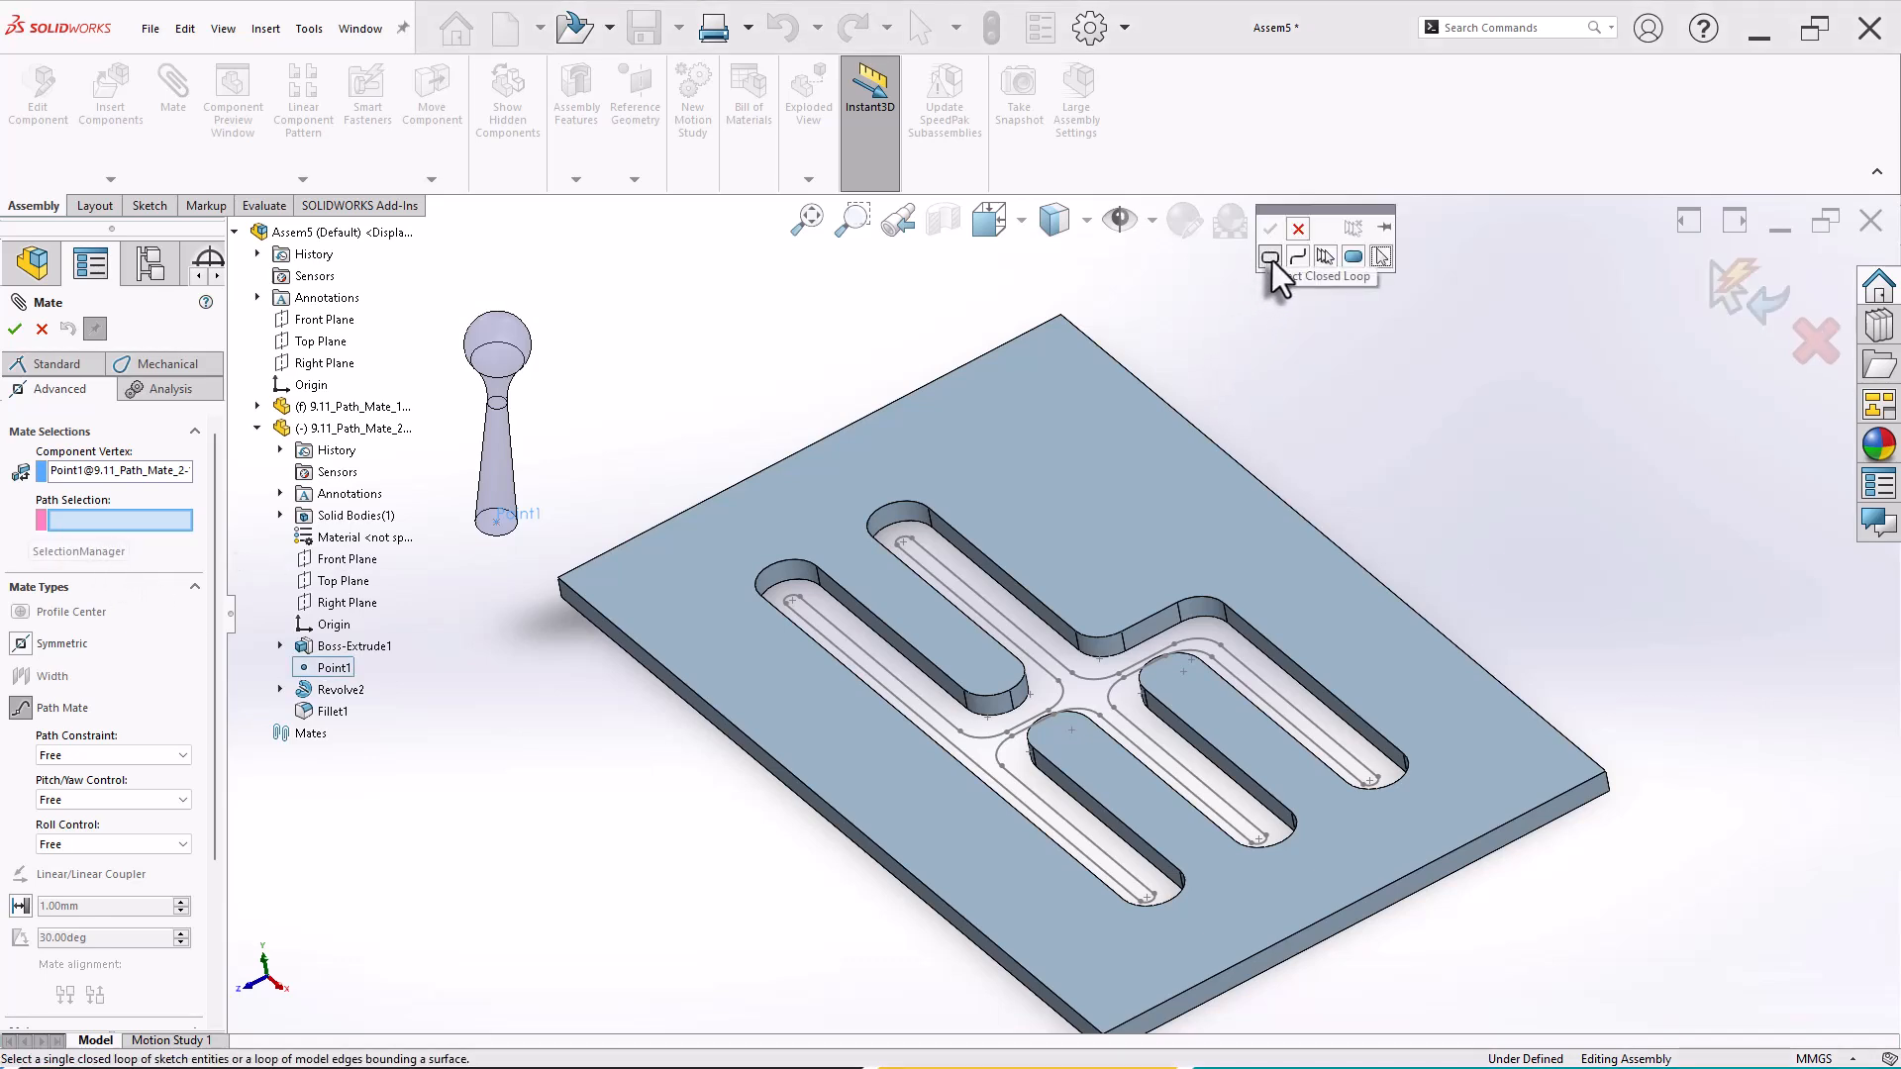
click(867, 655)
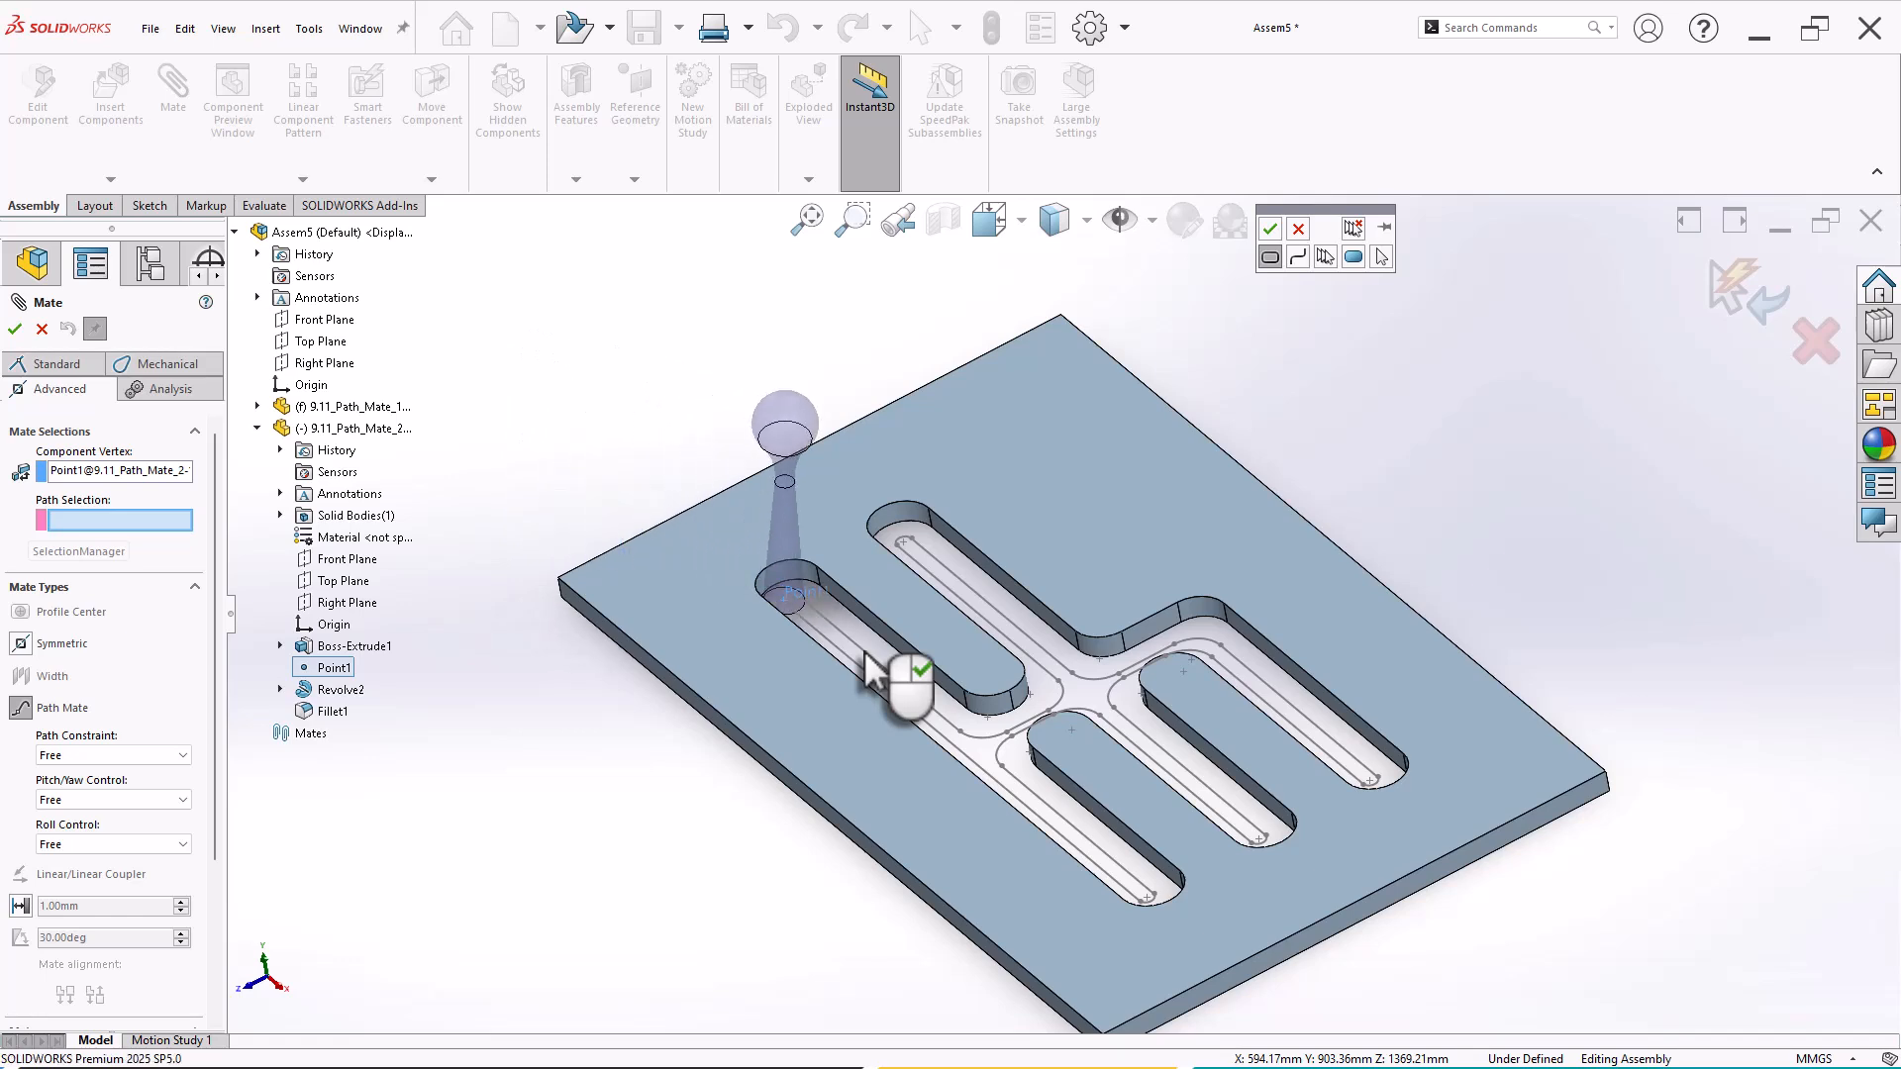
right_click(868, 655)
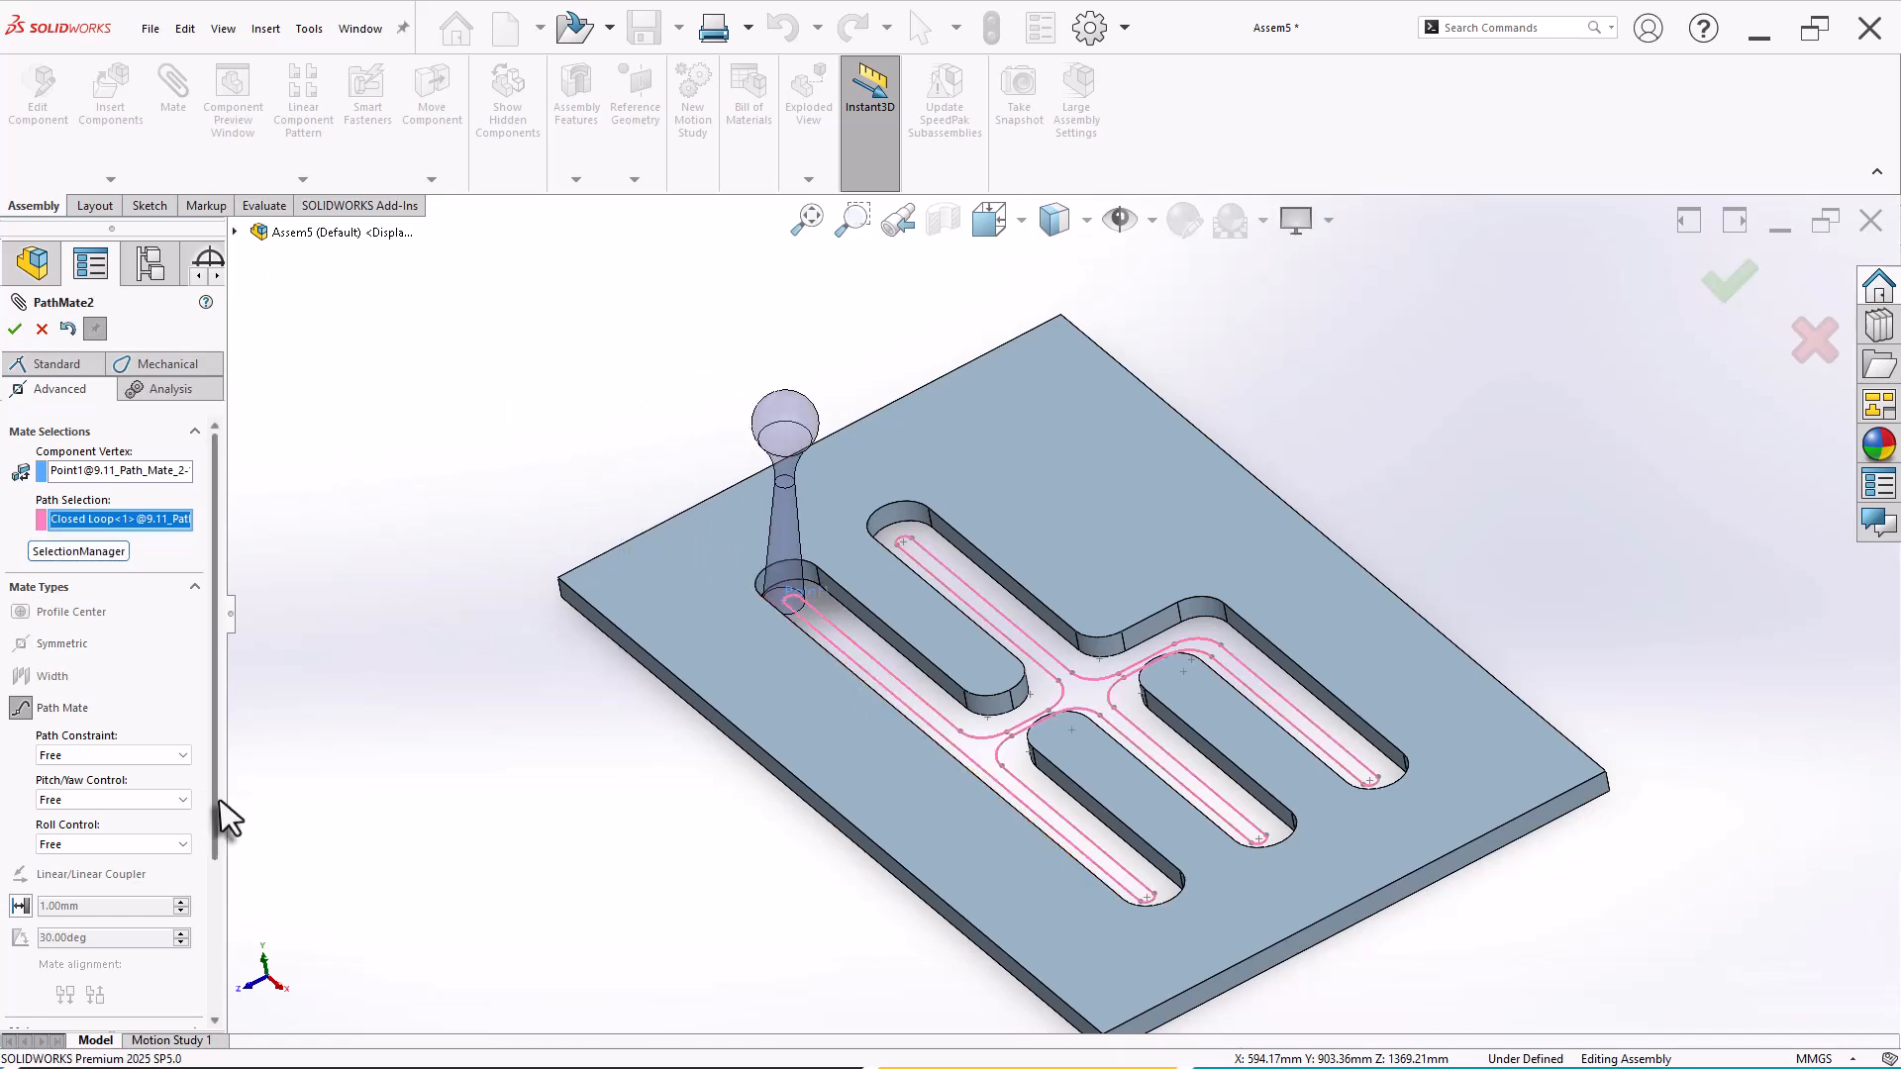
Step: Try a Distance Along Path constraint of 10 mm on the Path Mate, and return the path constraint to Free
drag(218, 808, 218, 861)
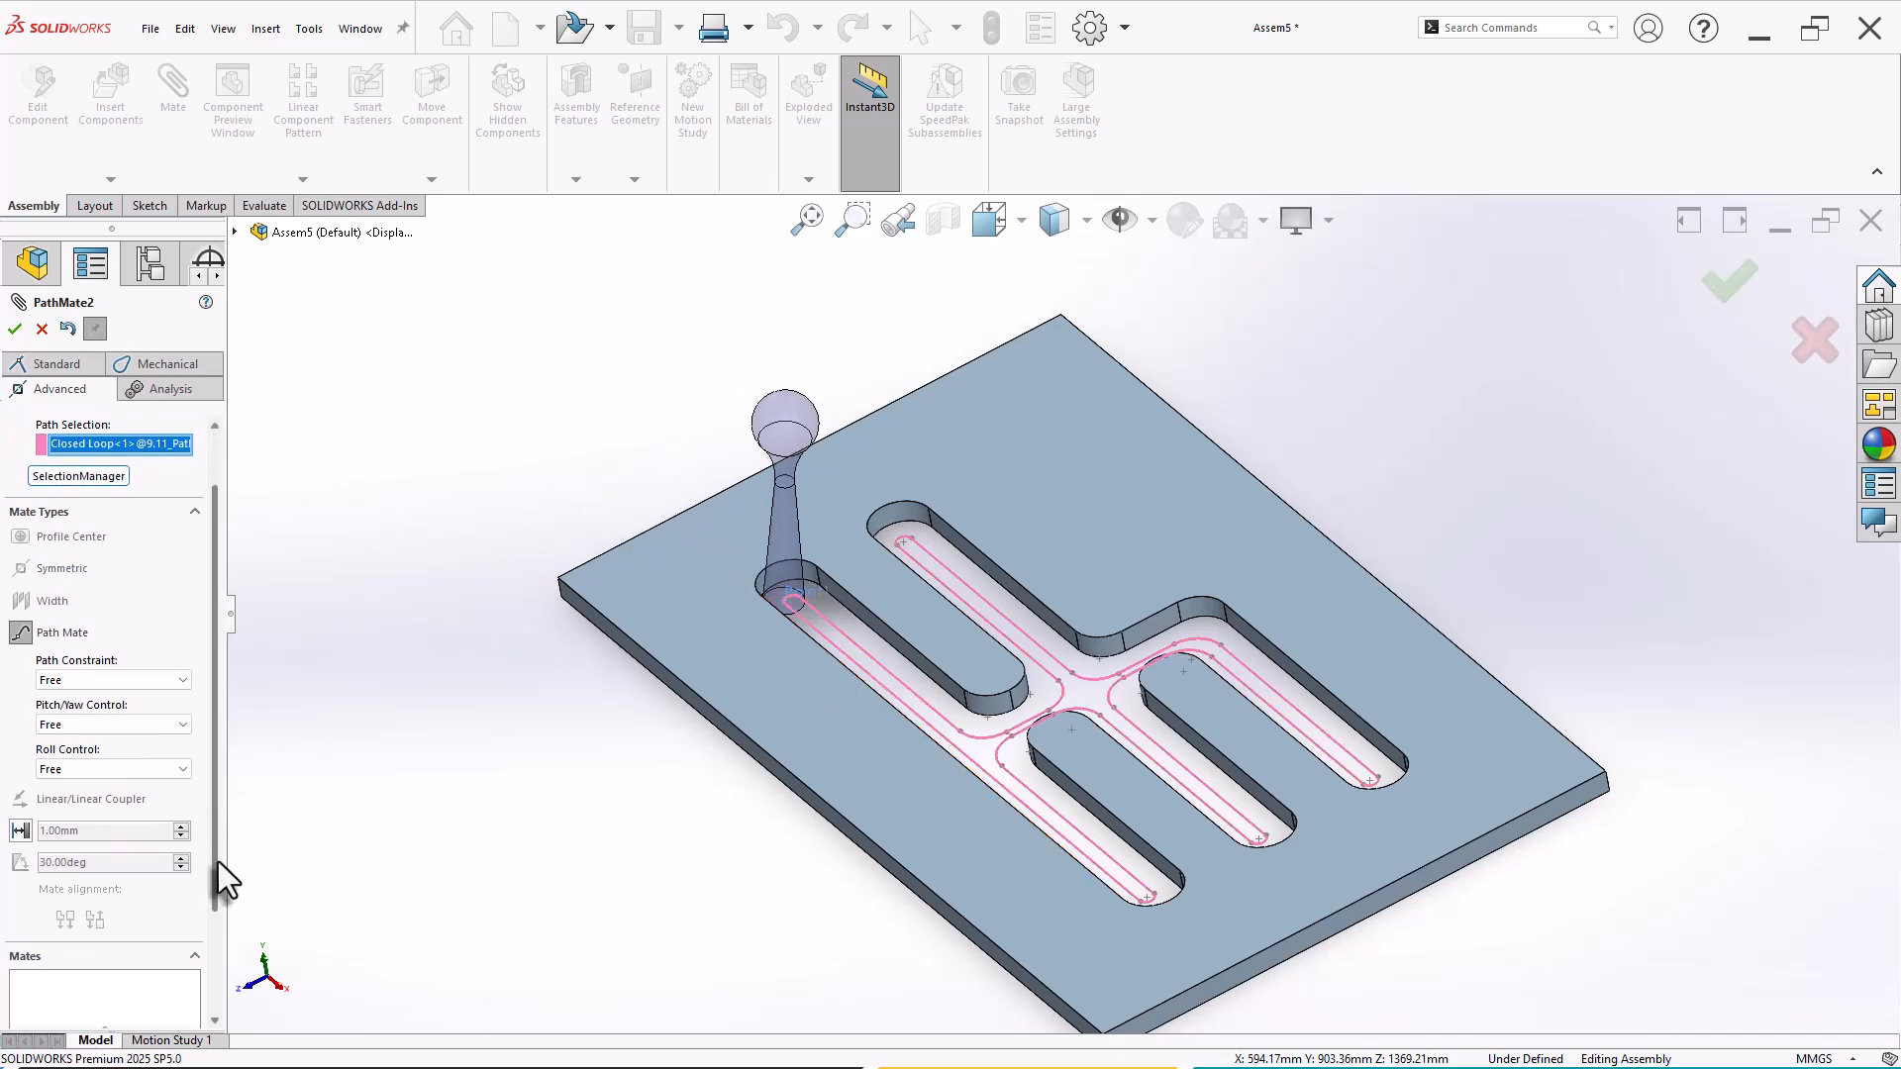
click(55, 721)
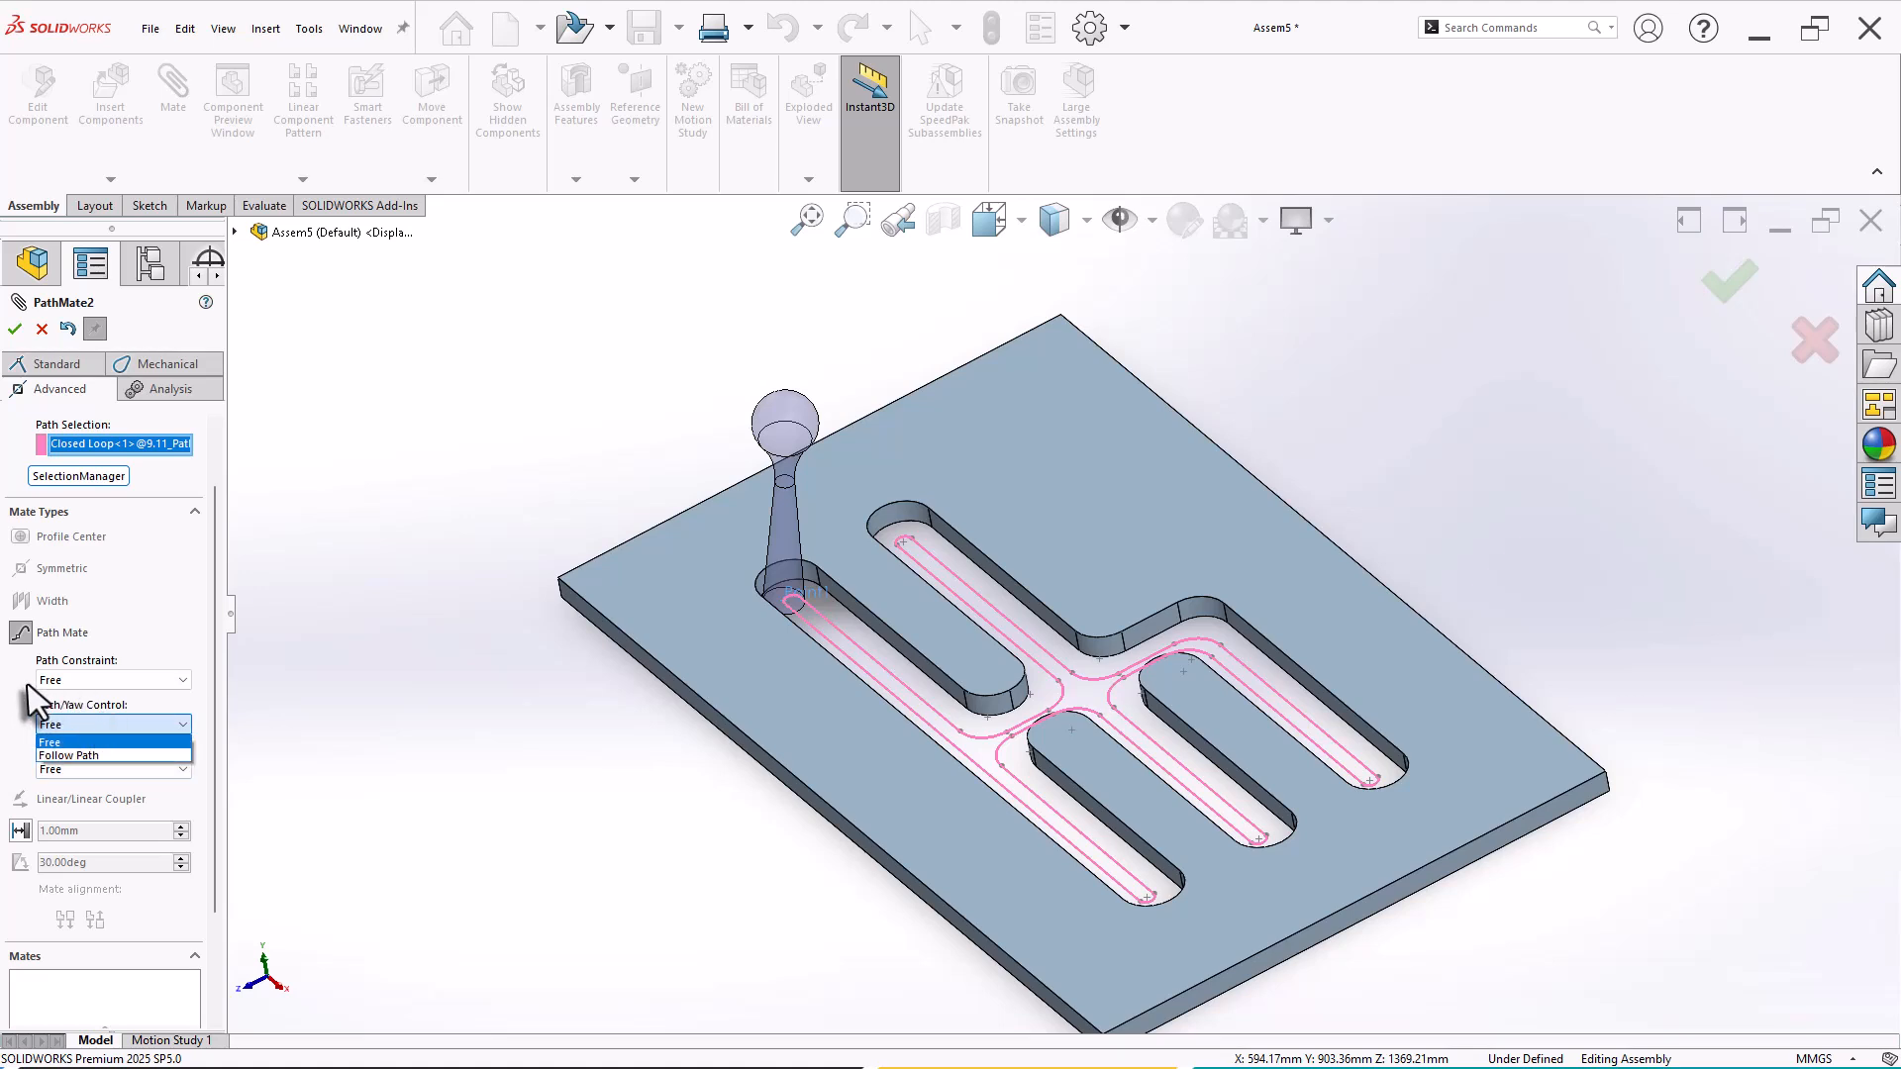
click(28, 685)
click(89, 685)
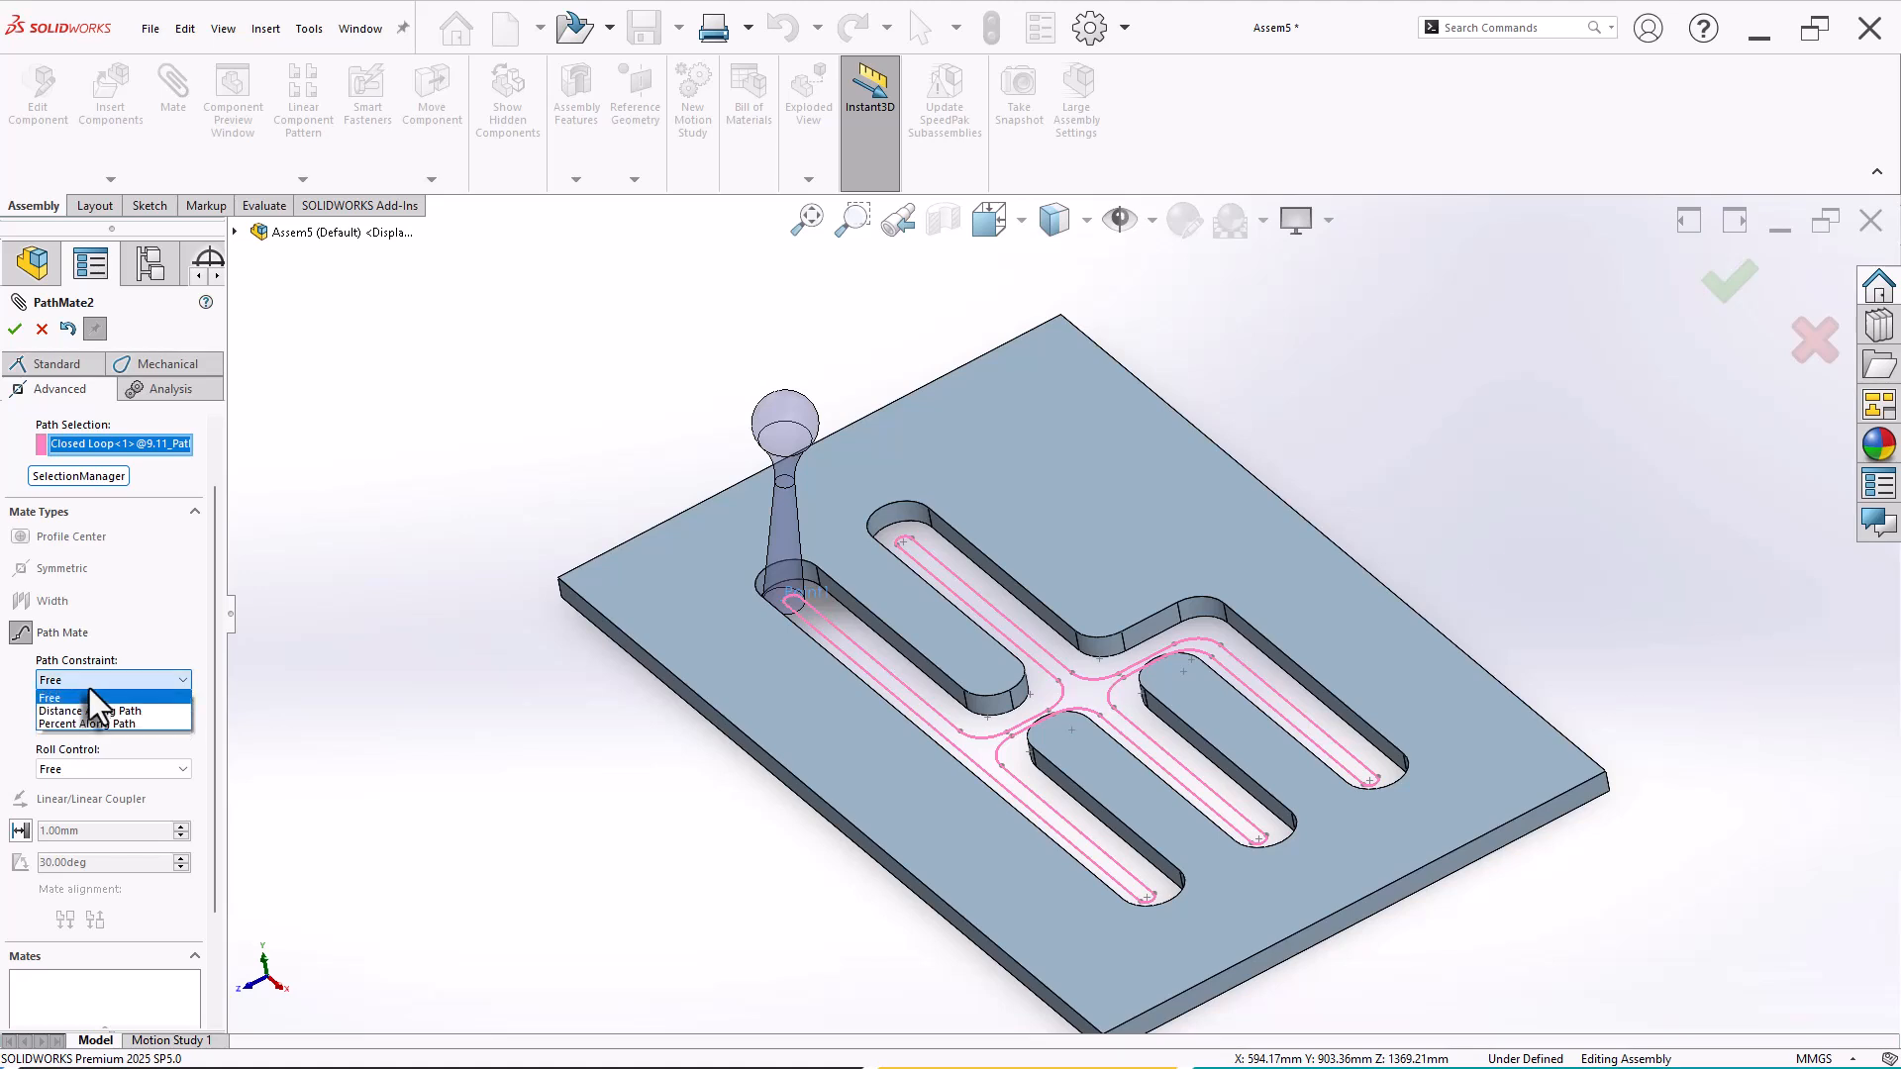
click(56, 703)
click(82, 681)
click(53, 713)
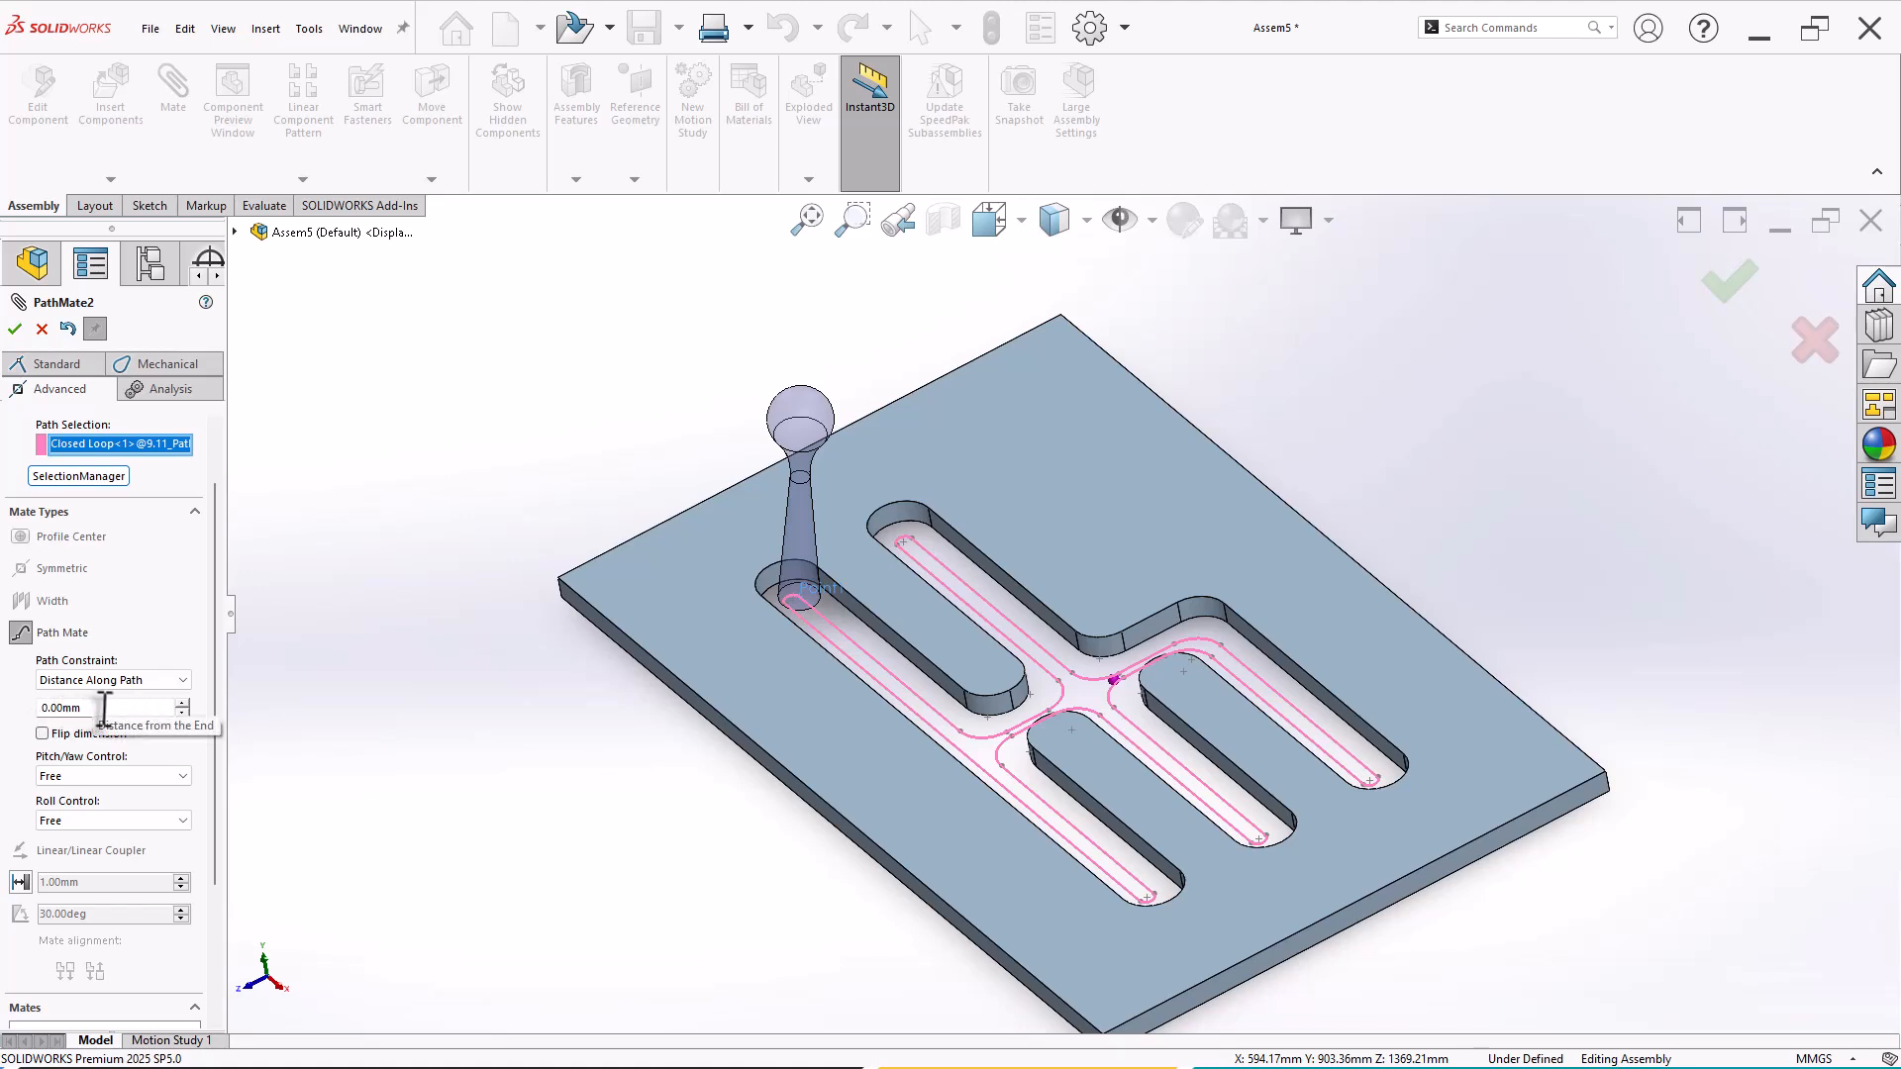
drag(104, 706, 38, 707)
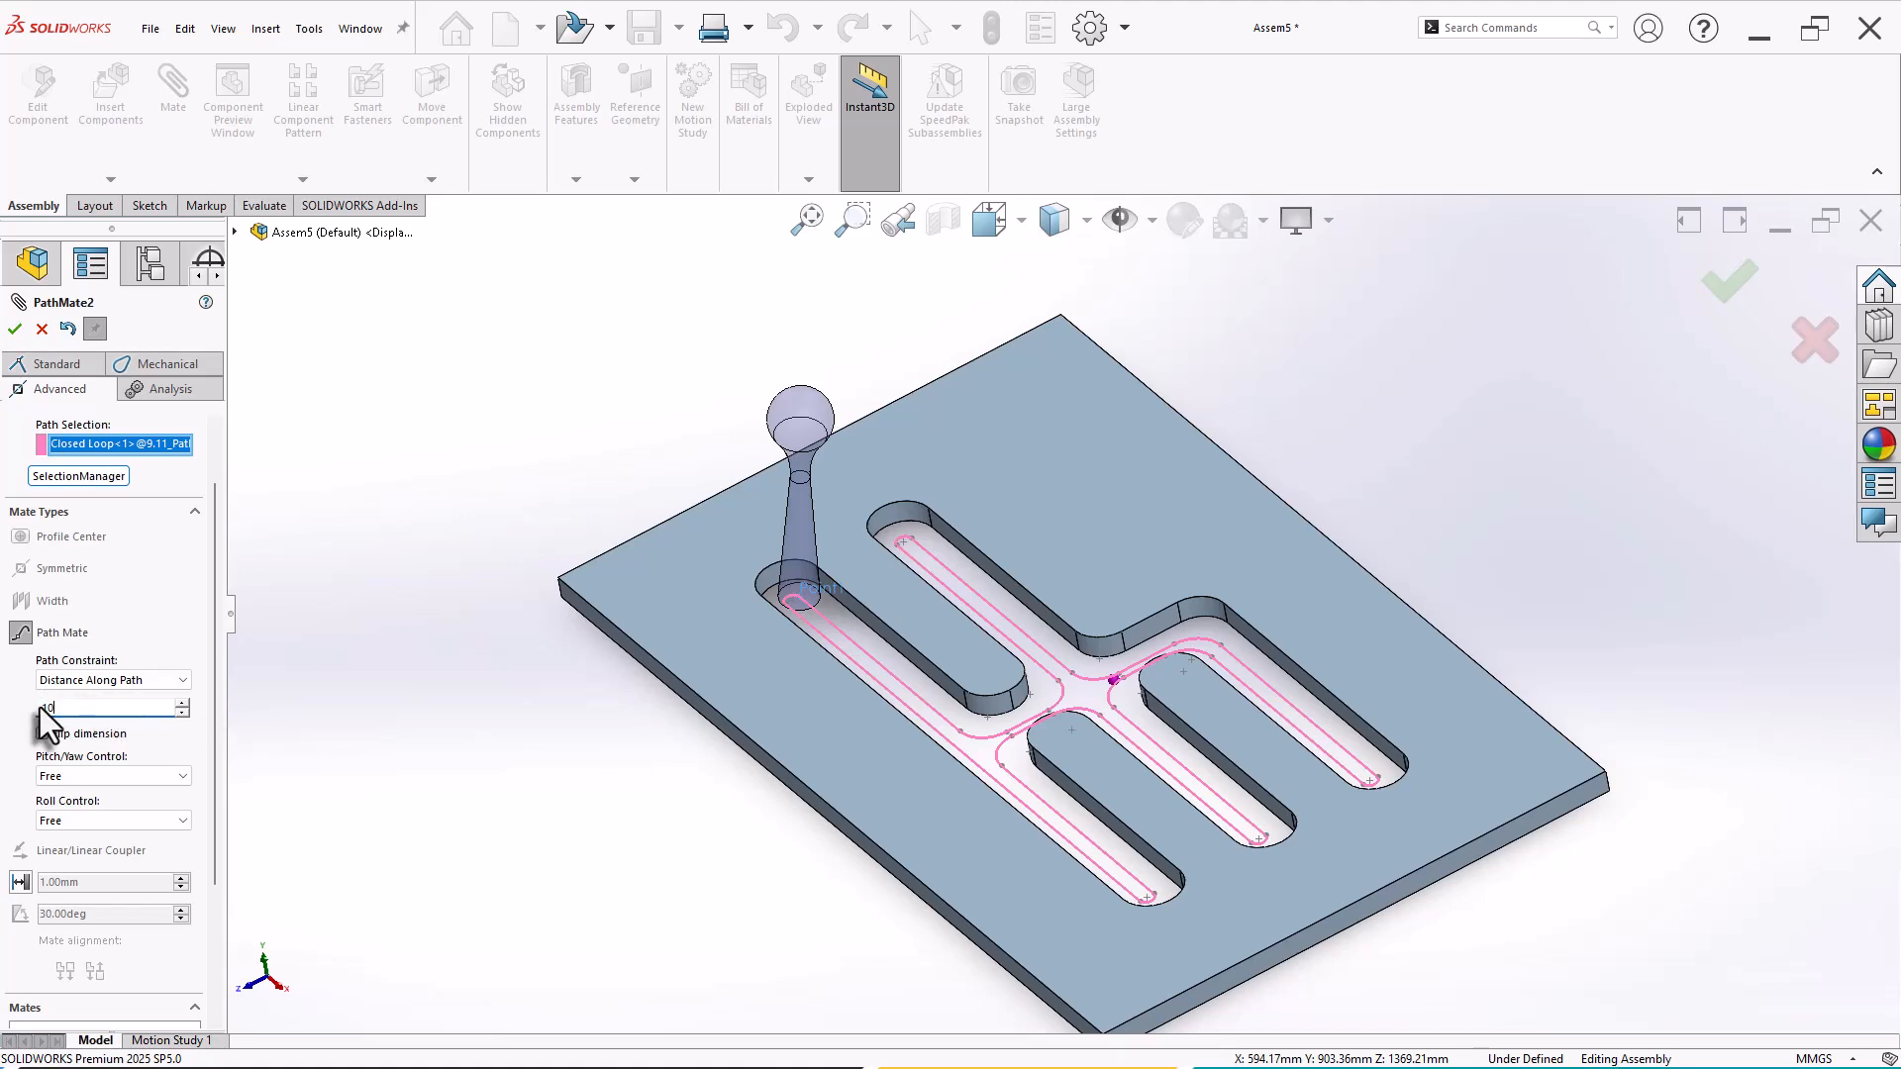
text(10)
key(Return)
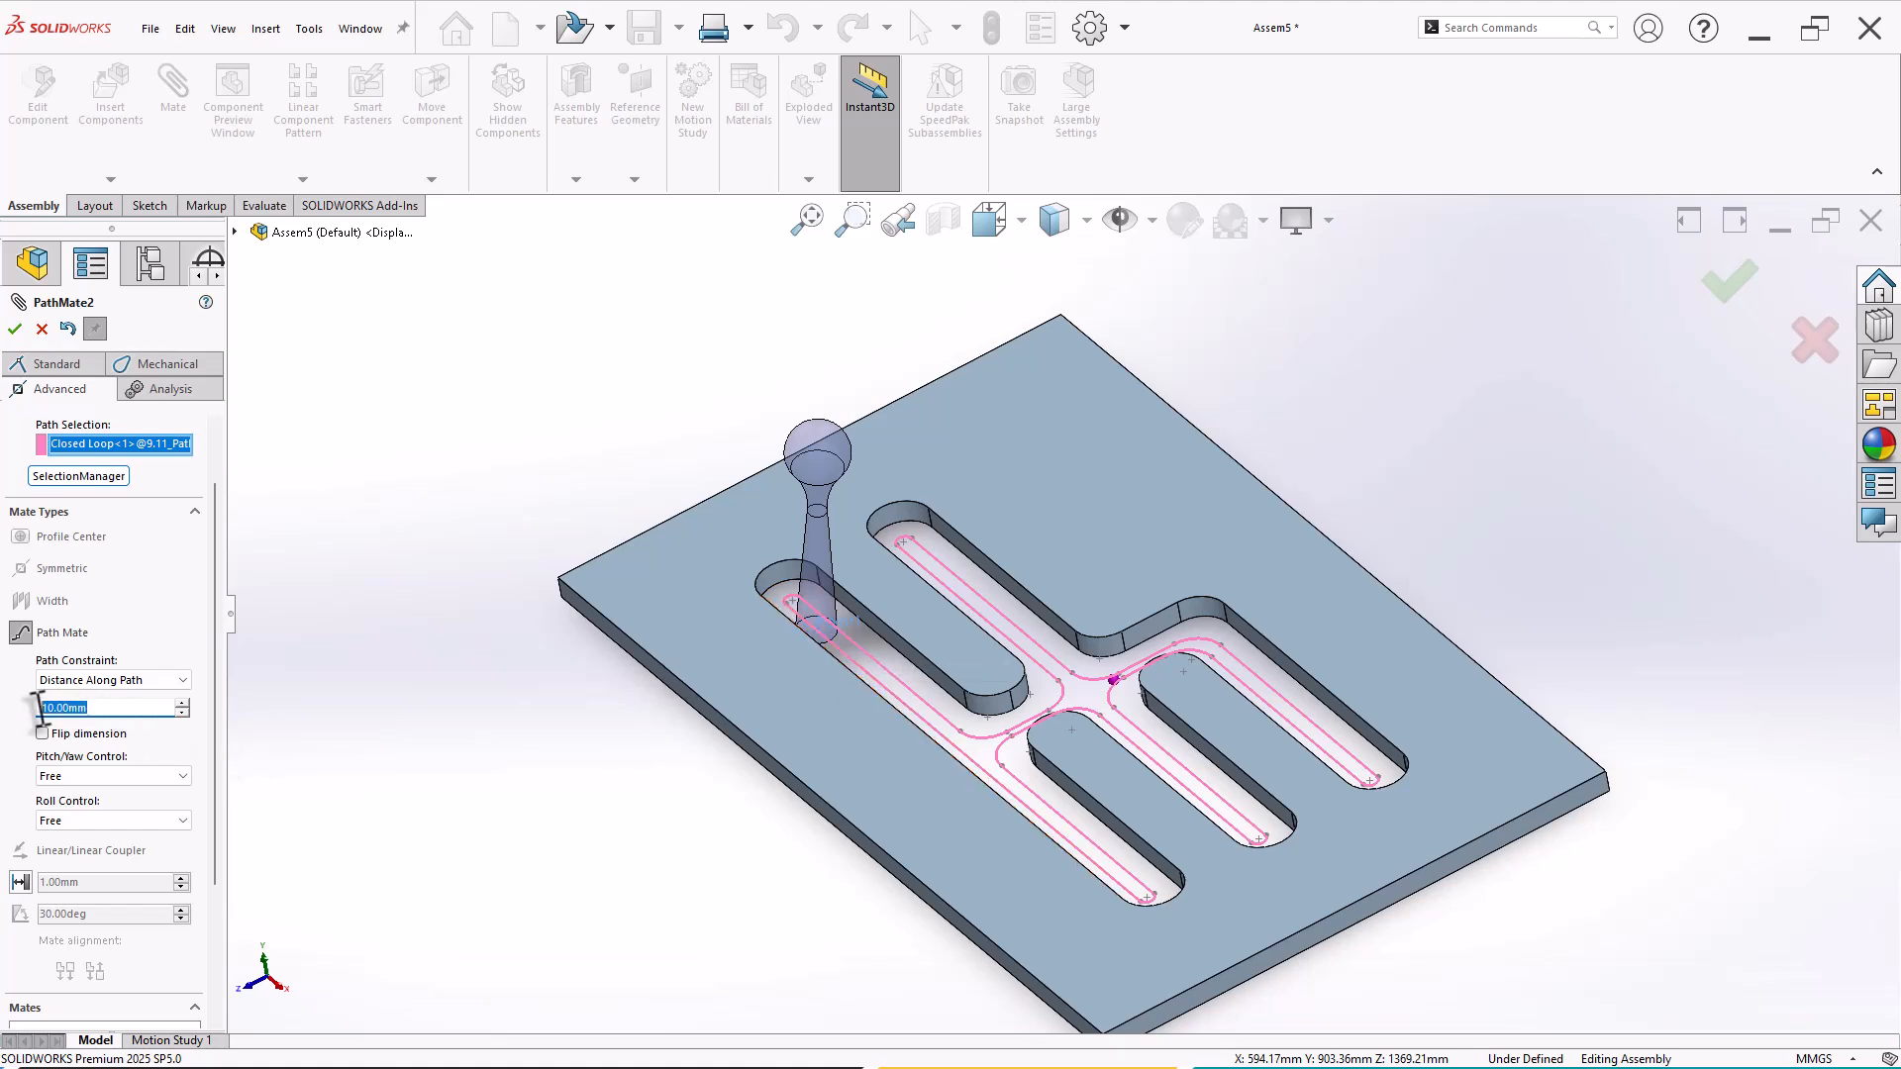
click(145, 679)
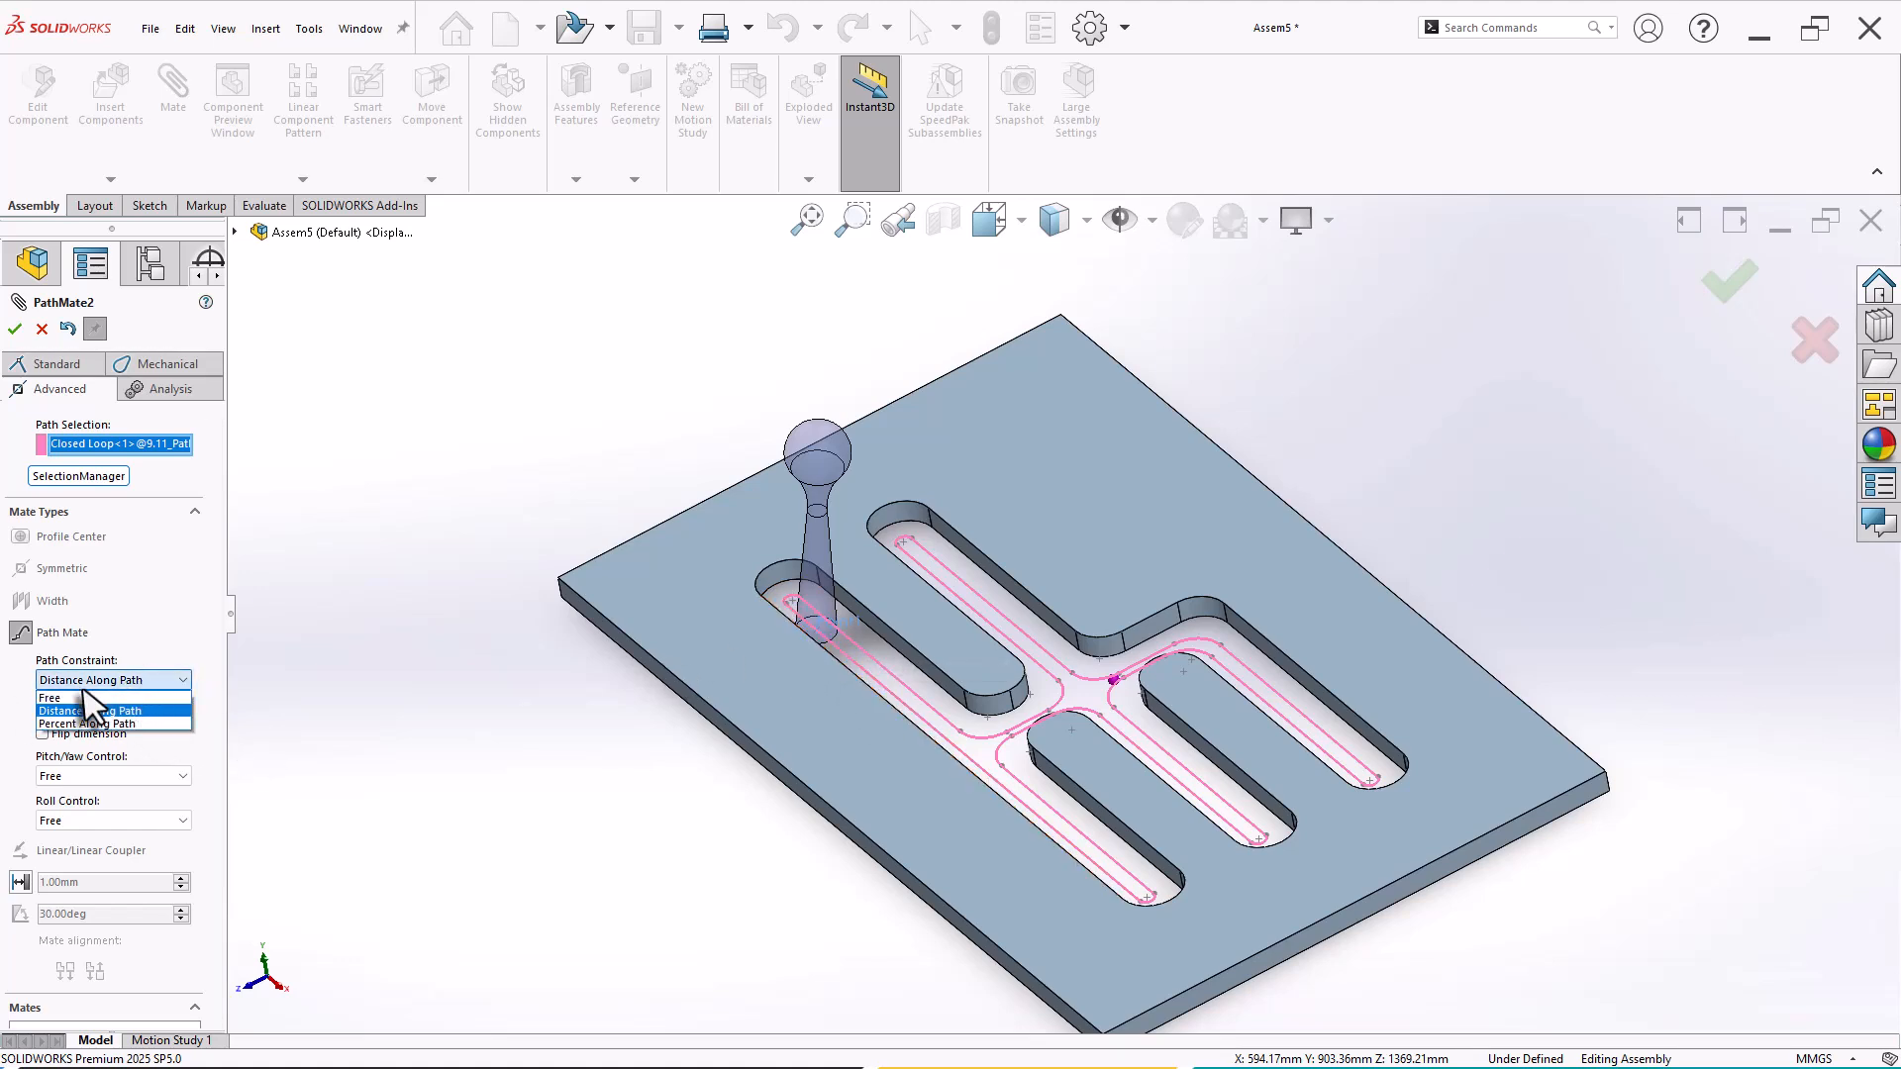
click(74, 699)
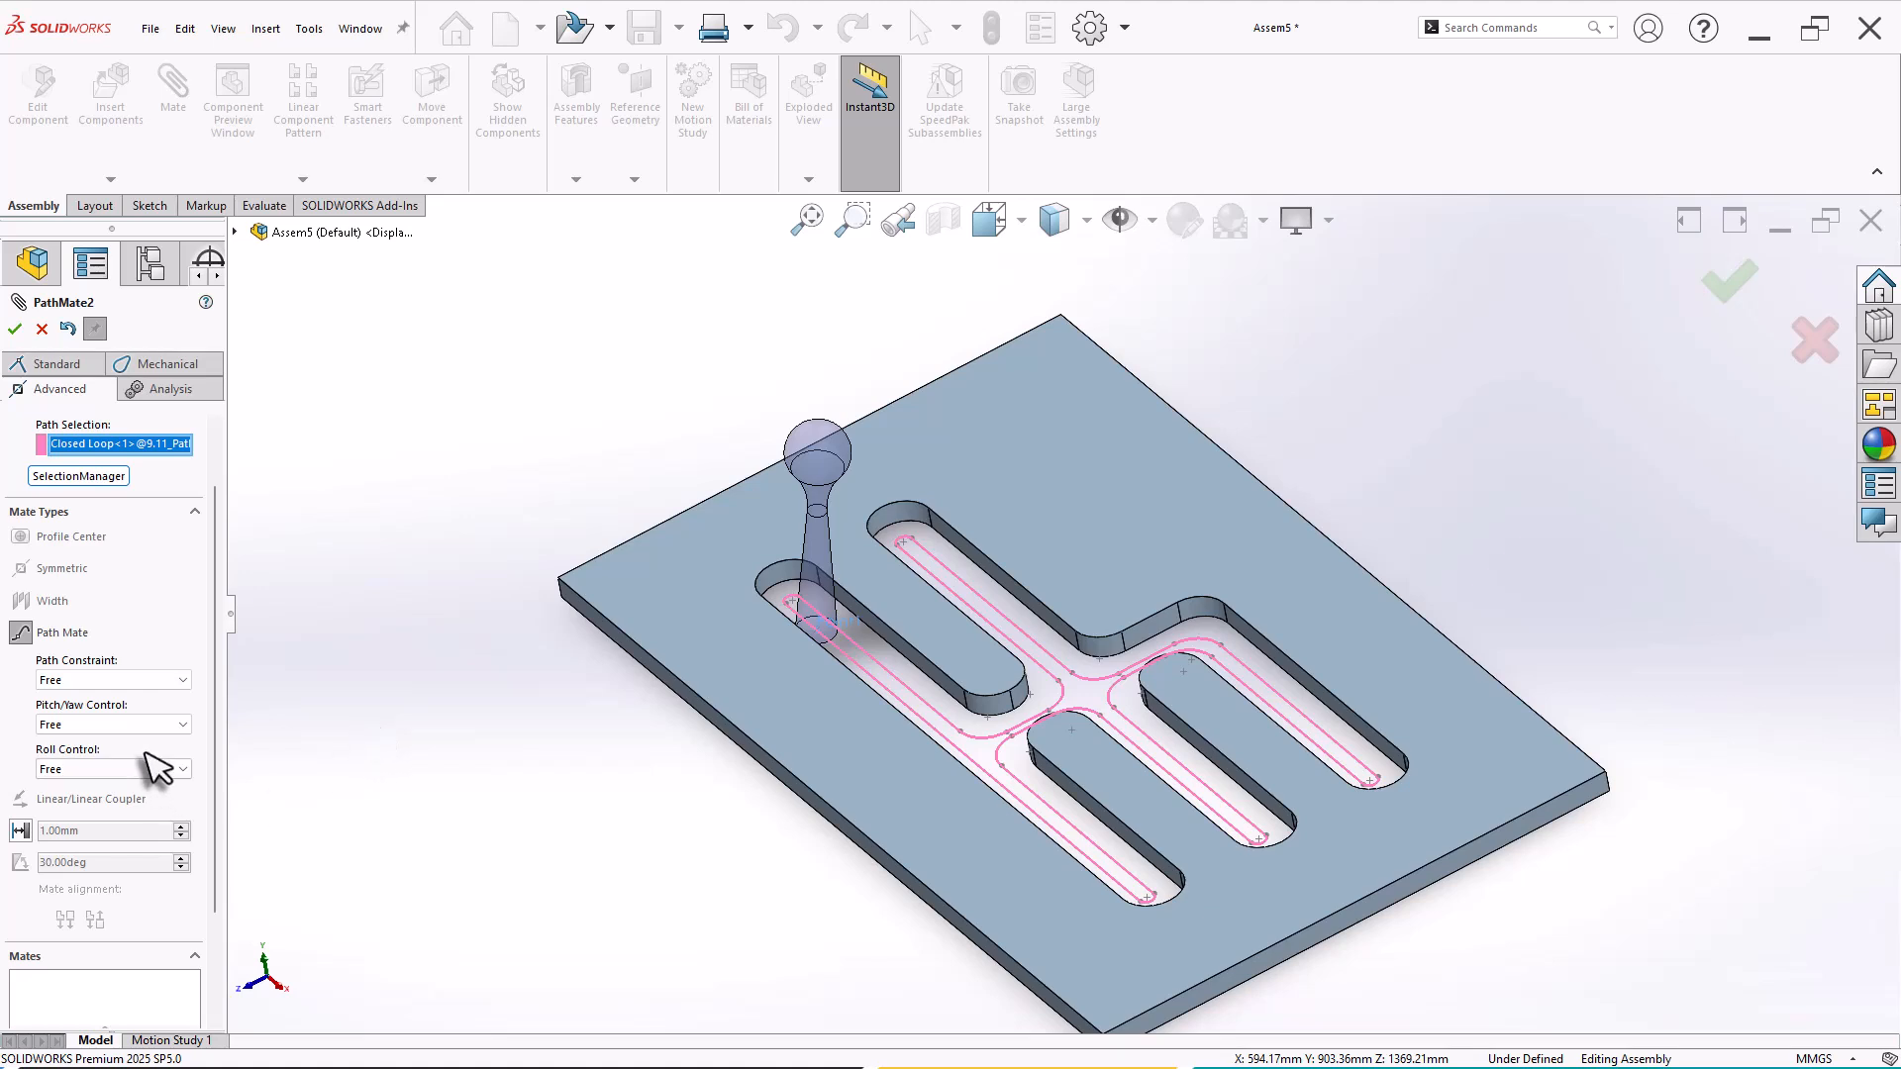
Step: Set the Path Mate's pitch/yaw control to Follow Path
drag(216, 691, 216, 718)
click(81, 683)
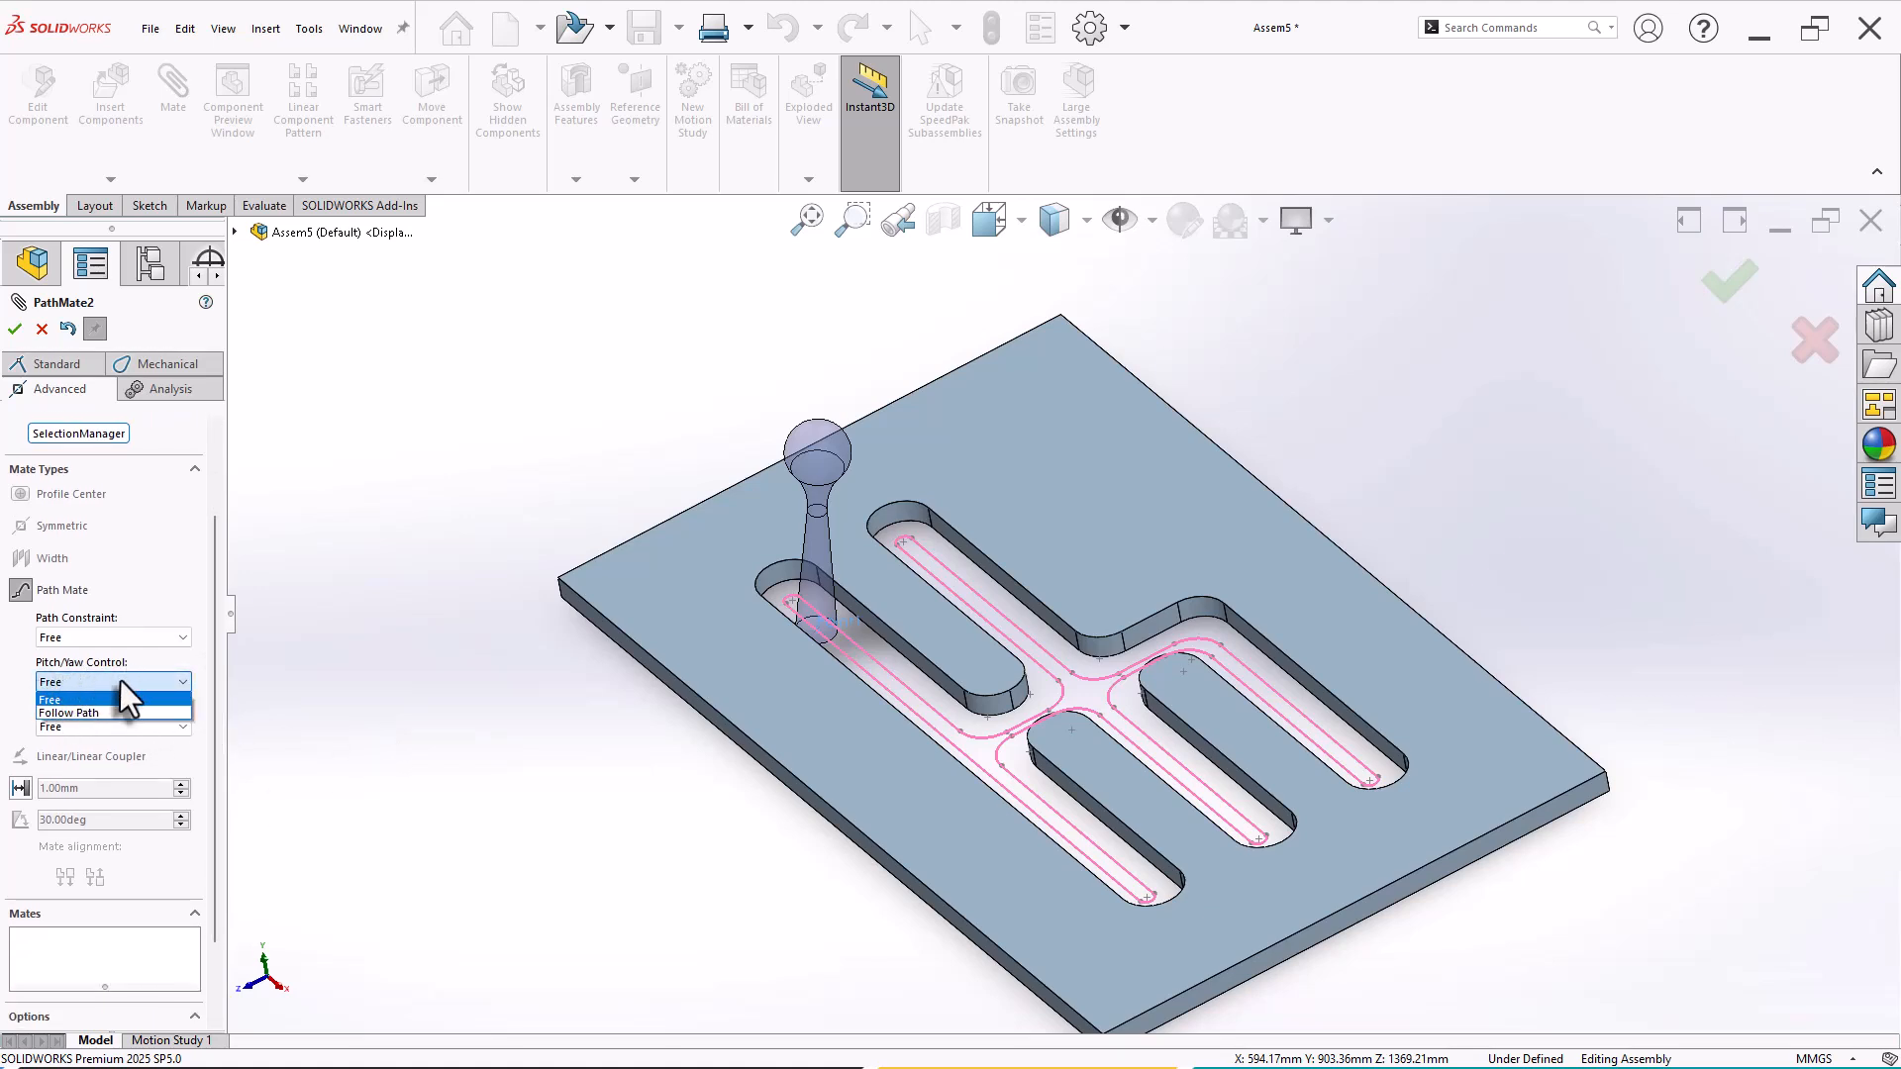
click(87, 713)
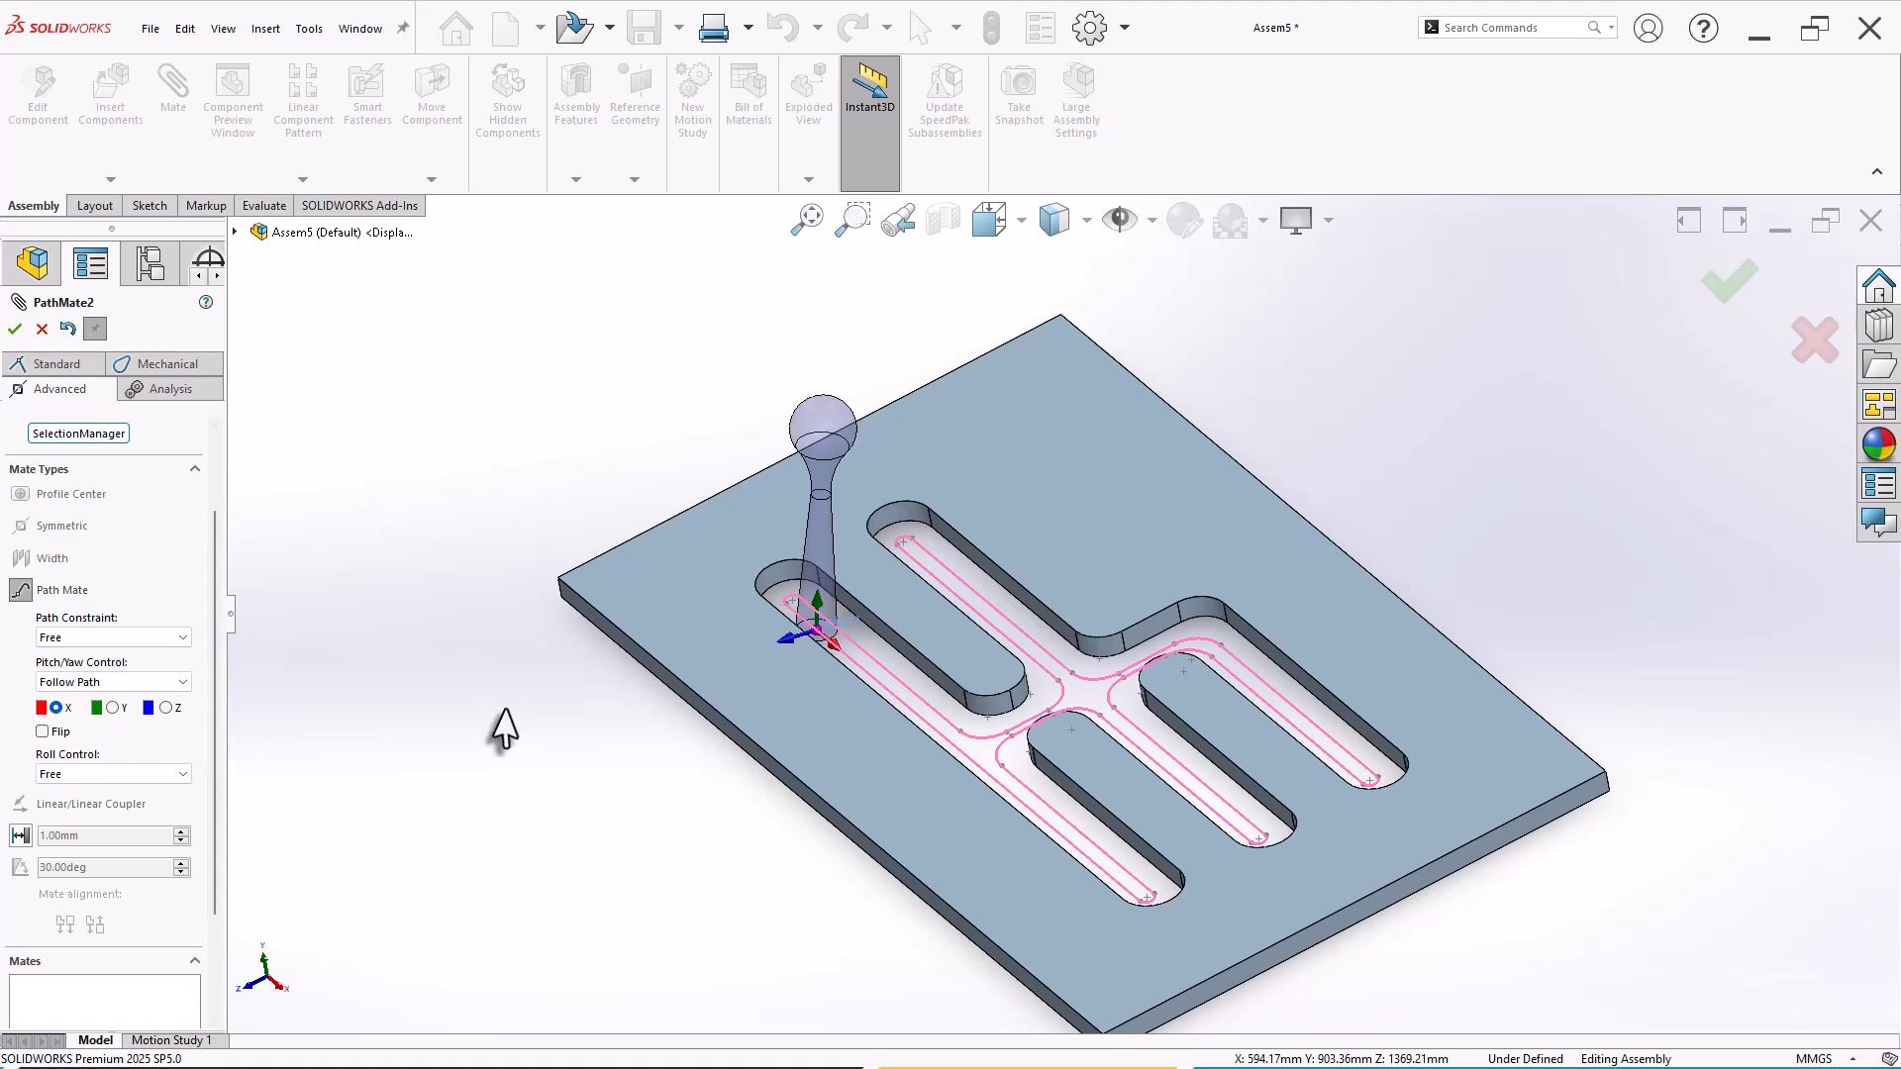
Step: Try flipping the pin's pitch/yaw direction, and restore the unflipped orientation
scroll(1050, 614, down, 2)
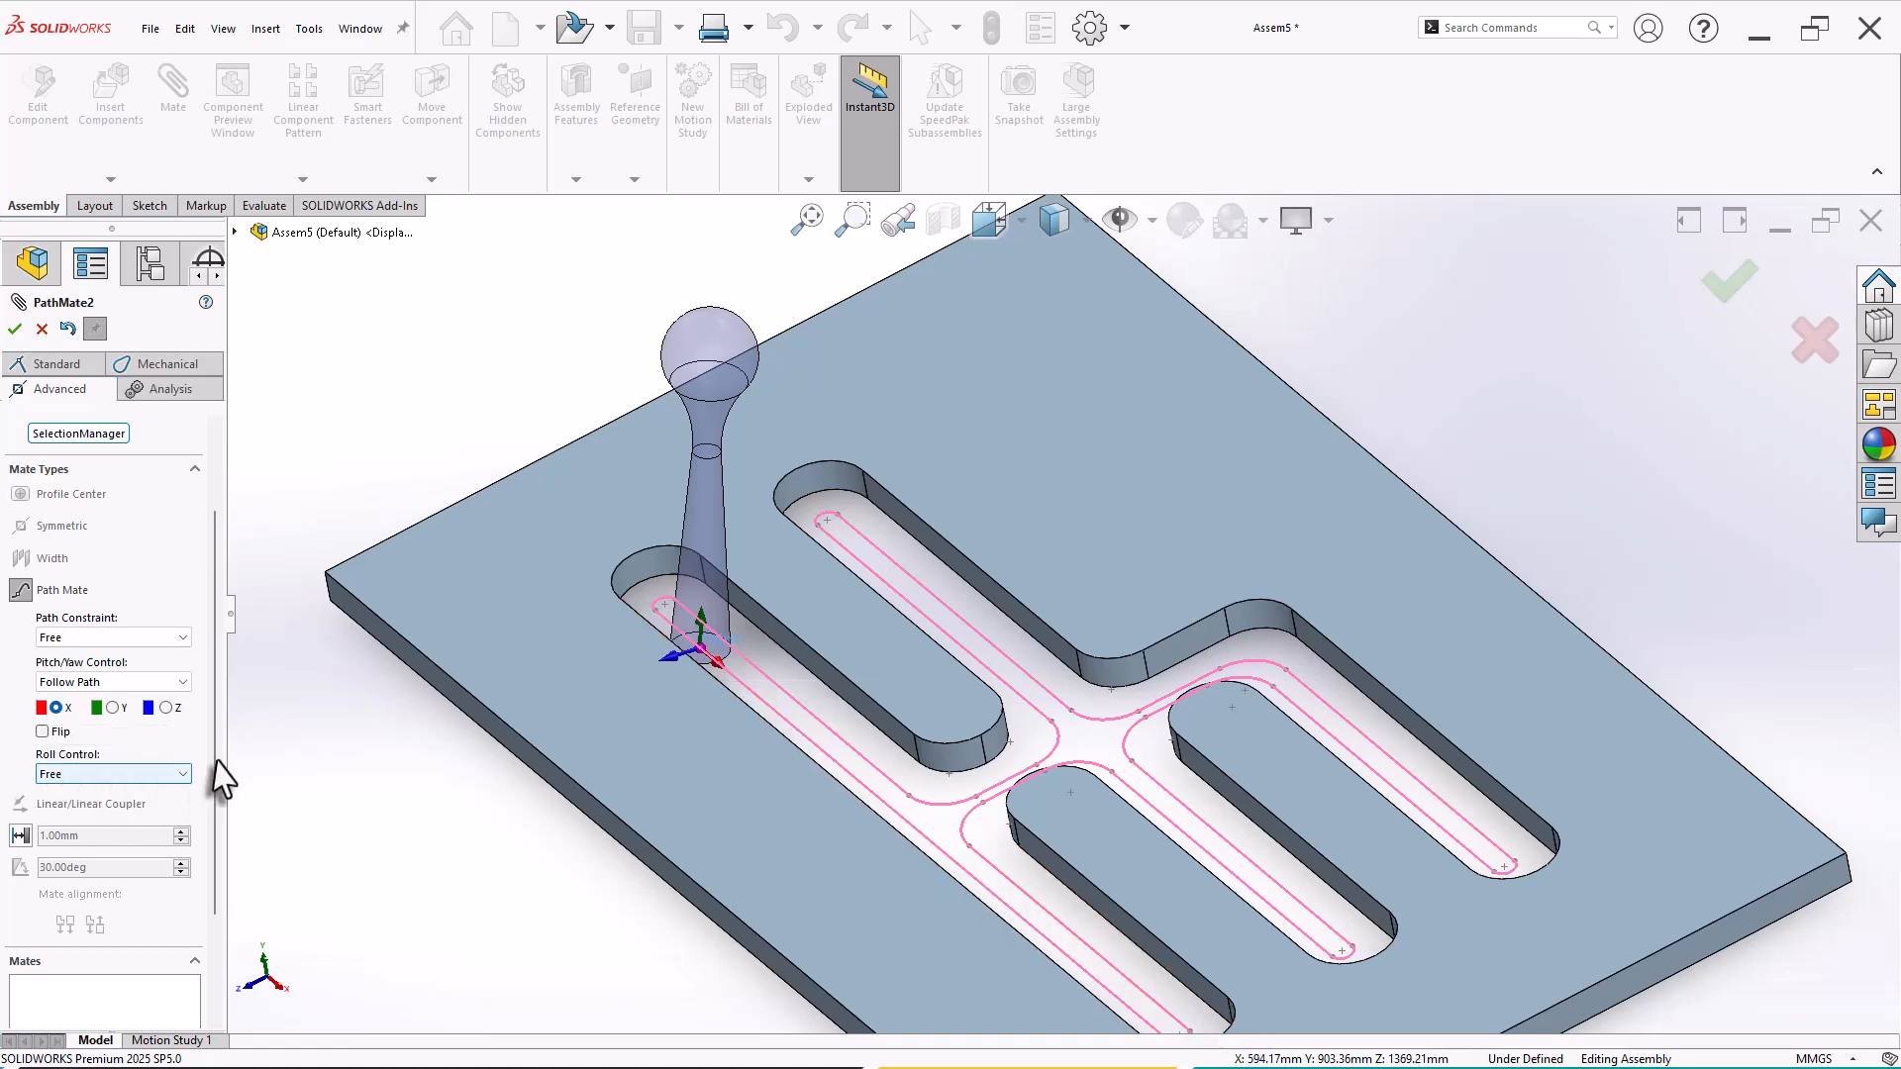
scroll(216, 715, up, 2)
scroll(217, 711, down, 3)
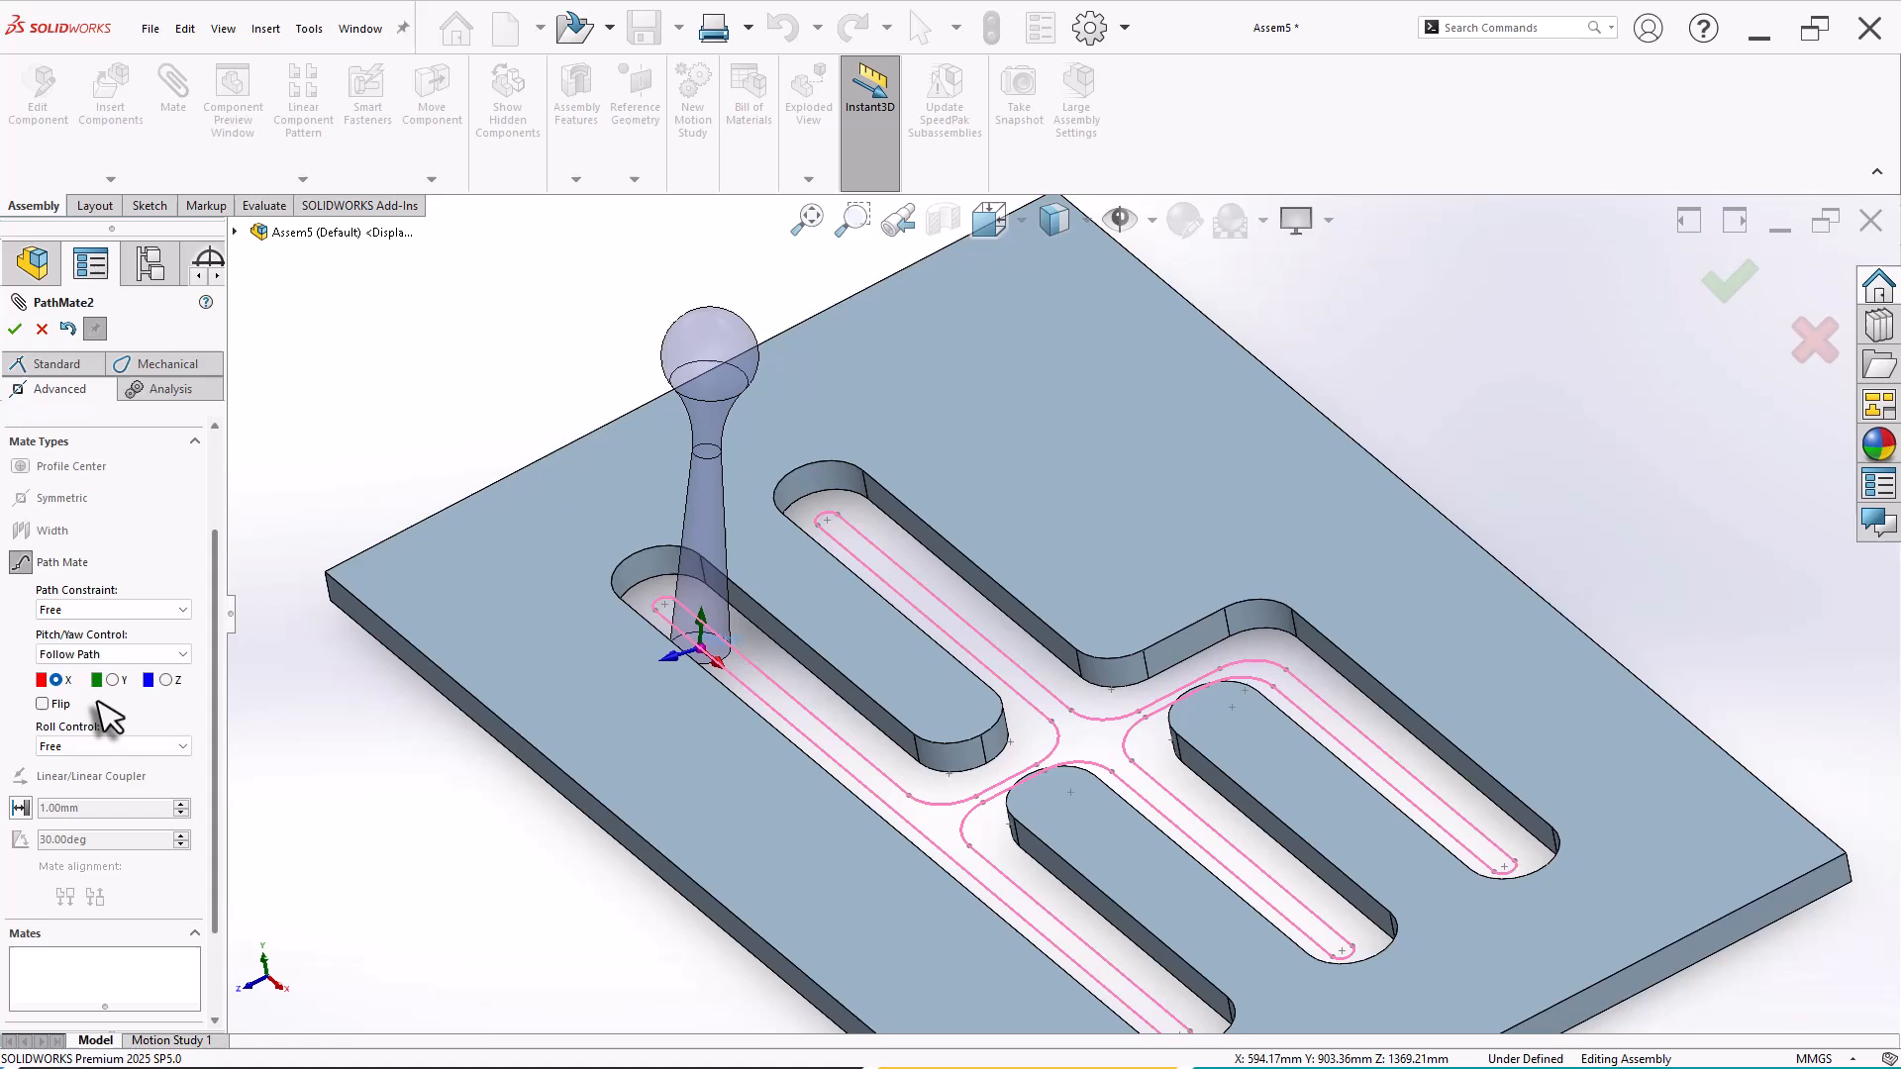
click(42, 704)
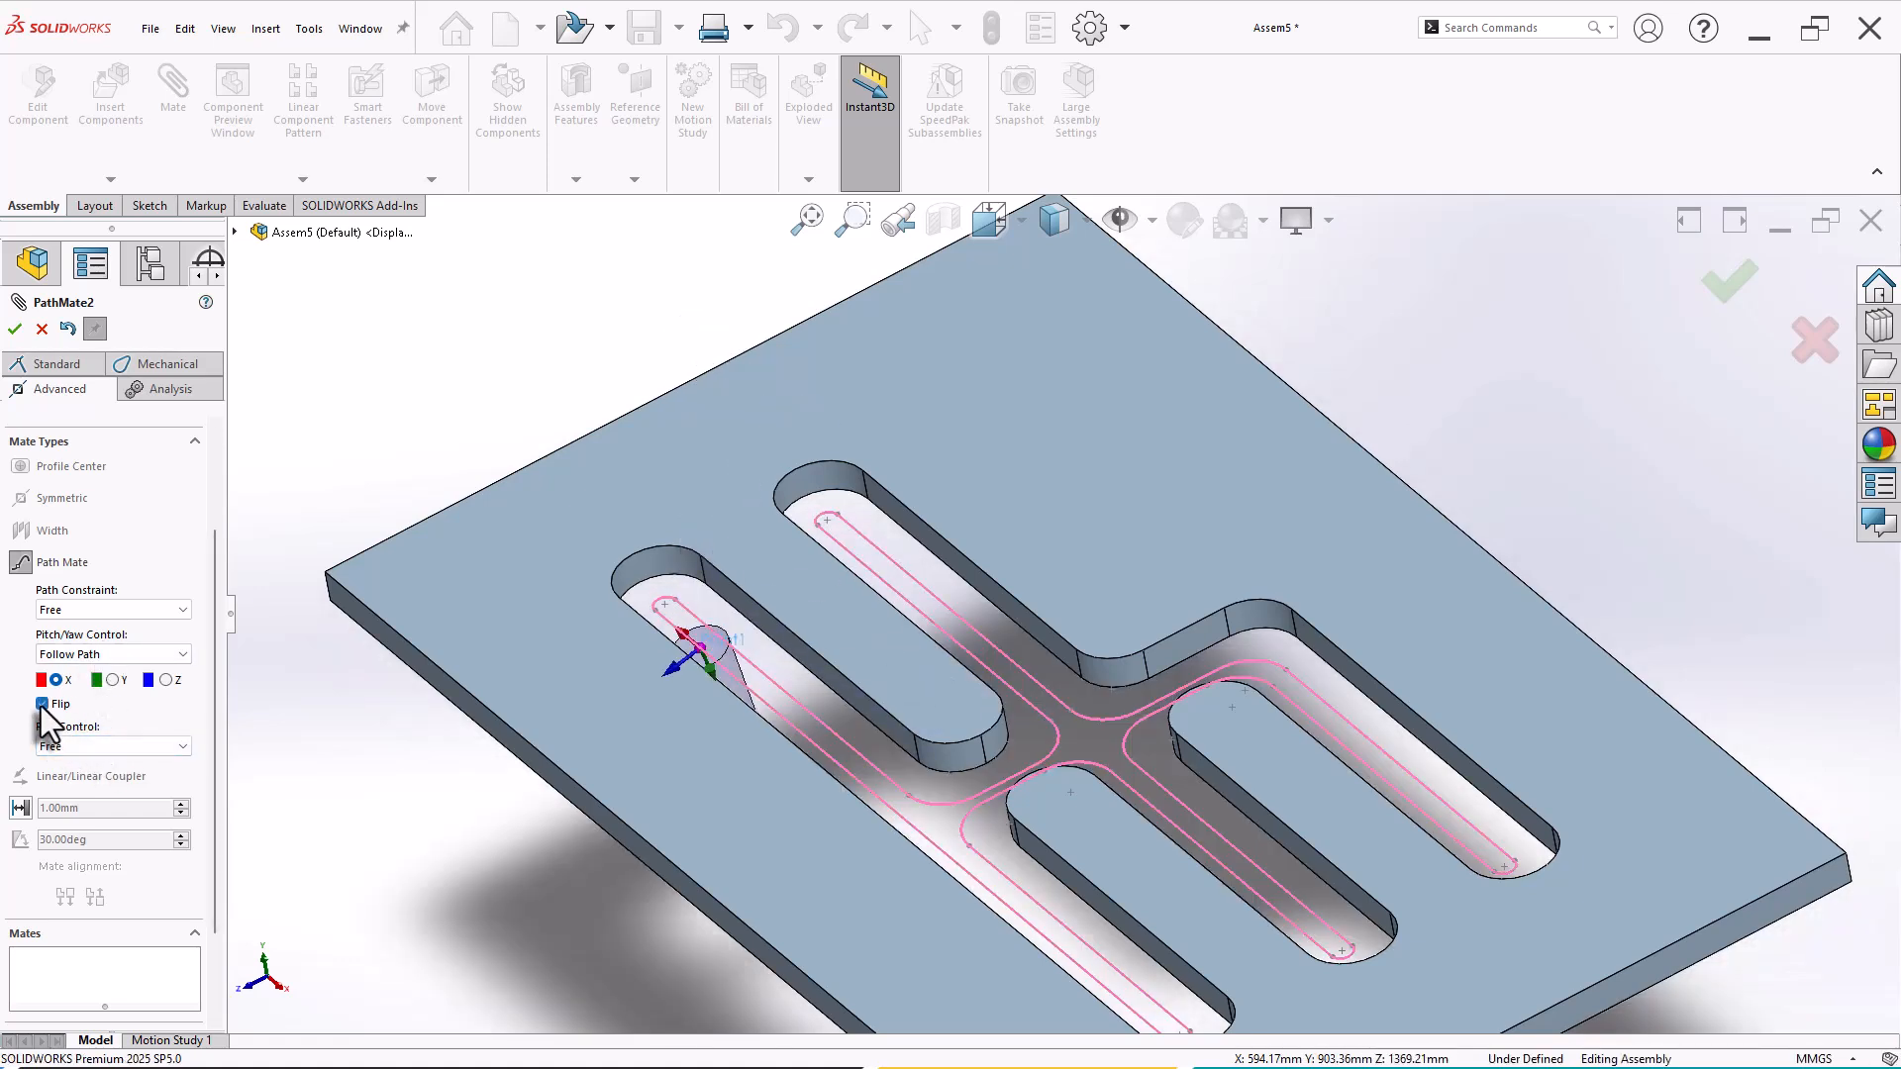
click(41, 704)
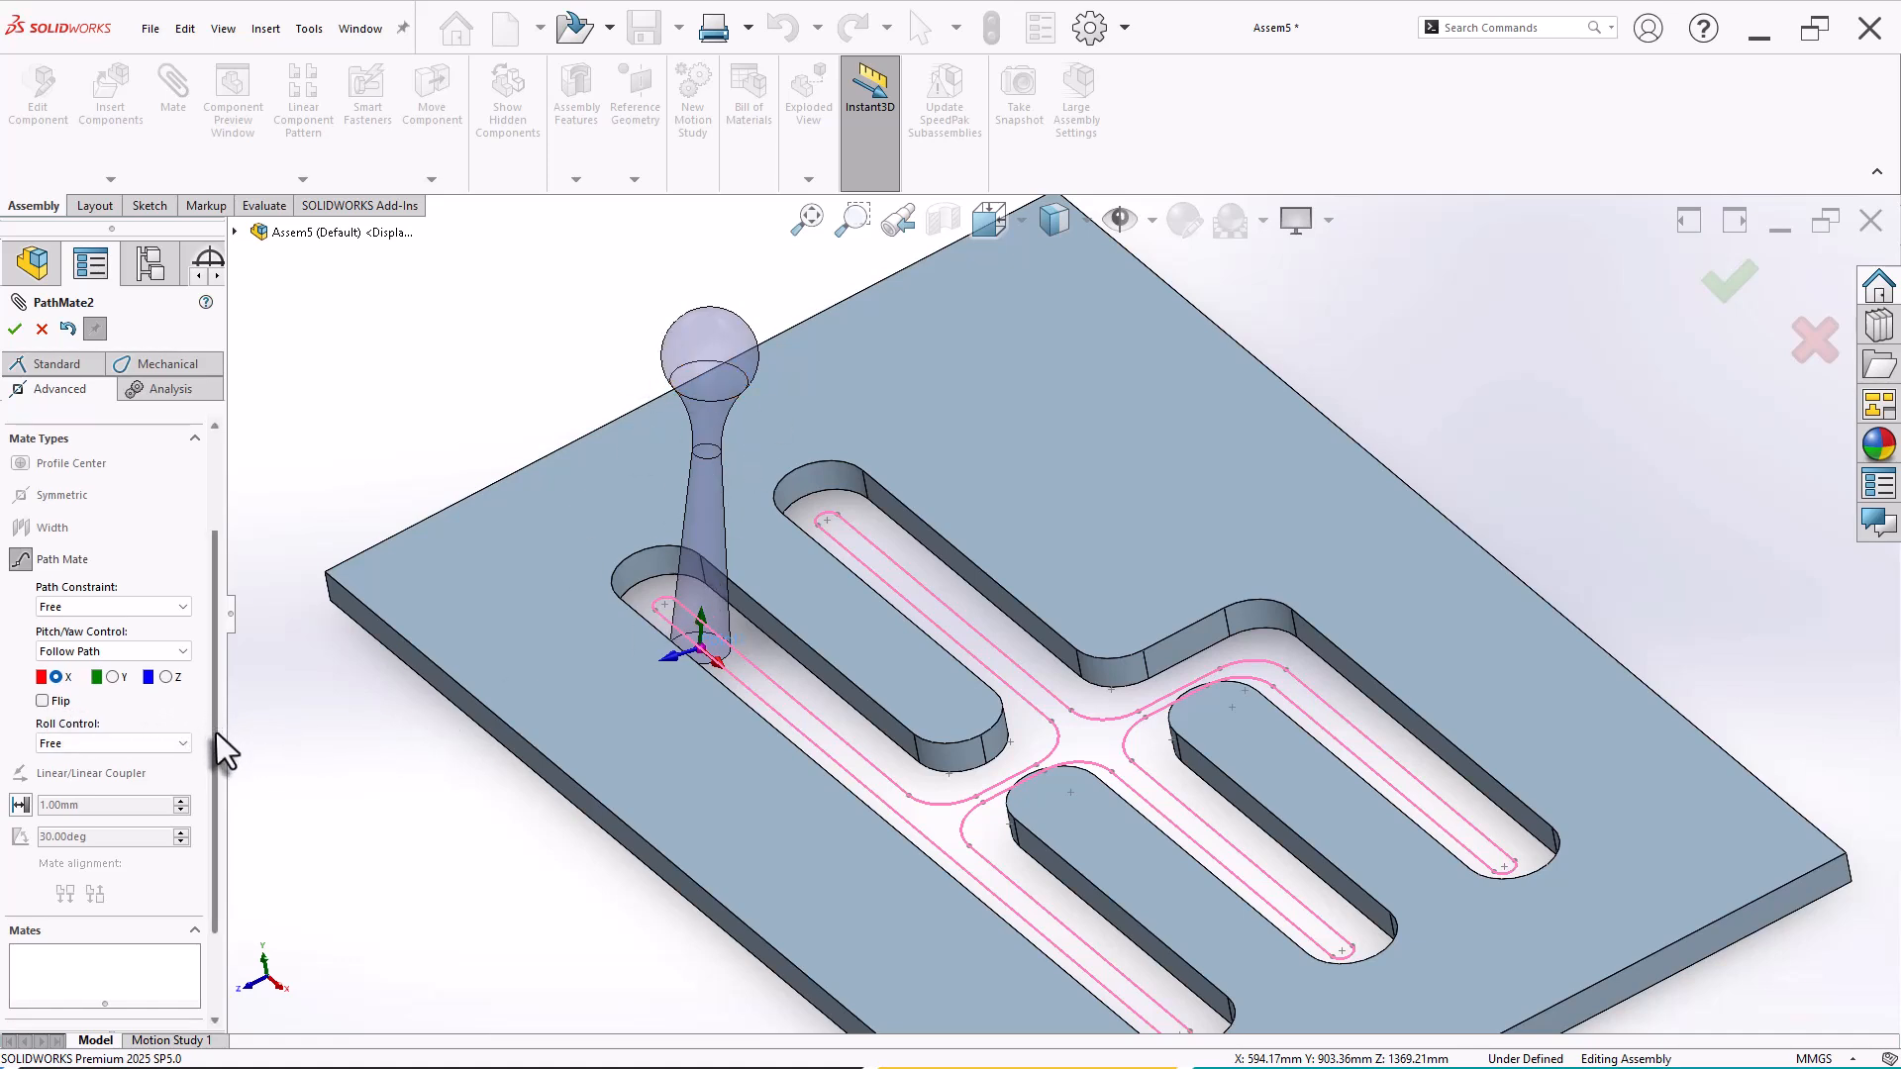
Step: Set the roll control to Up Vector using the plate's vertical corner edge, and accept the Path Mate
scroll(214, 757, down, 1)
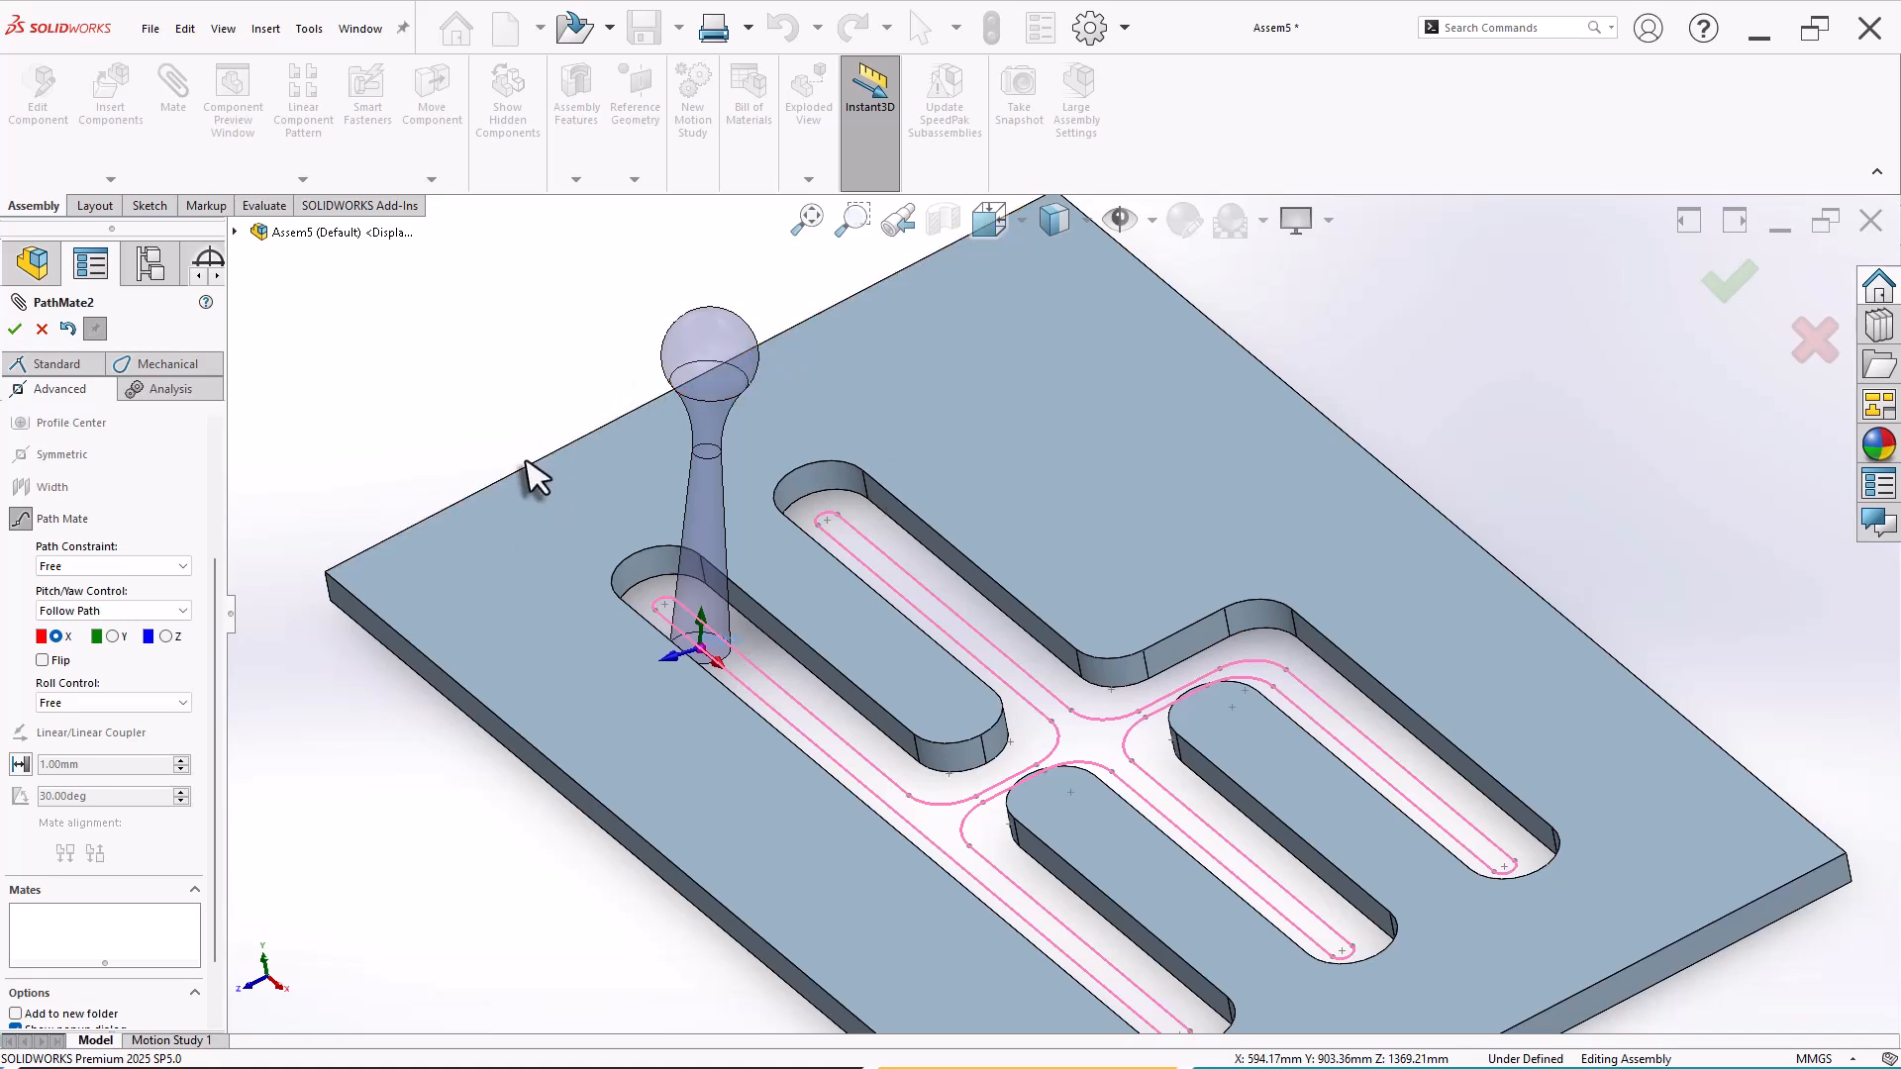
click(139, 703)
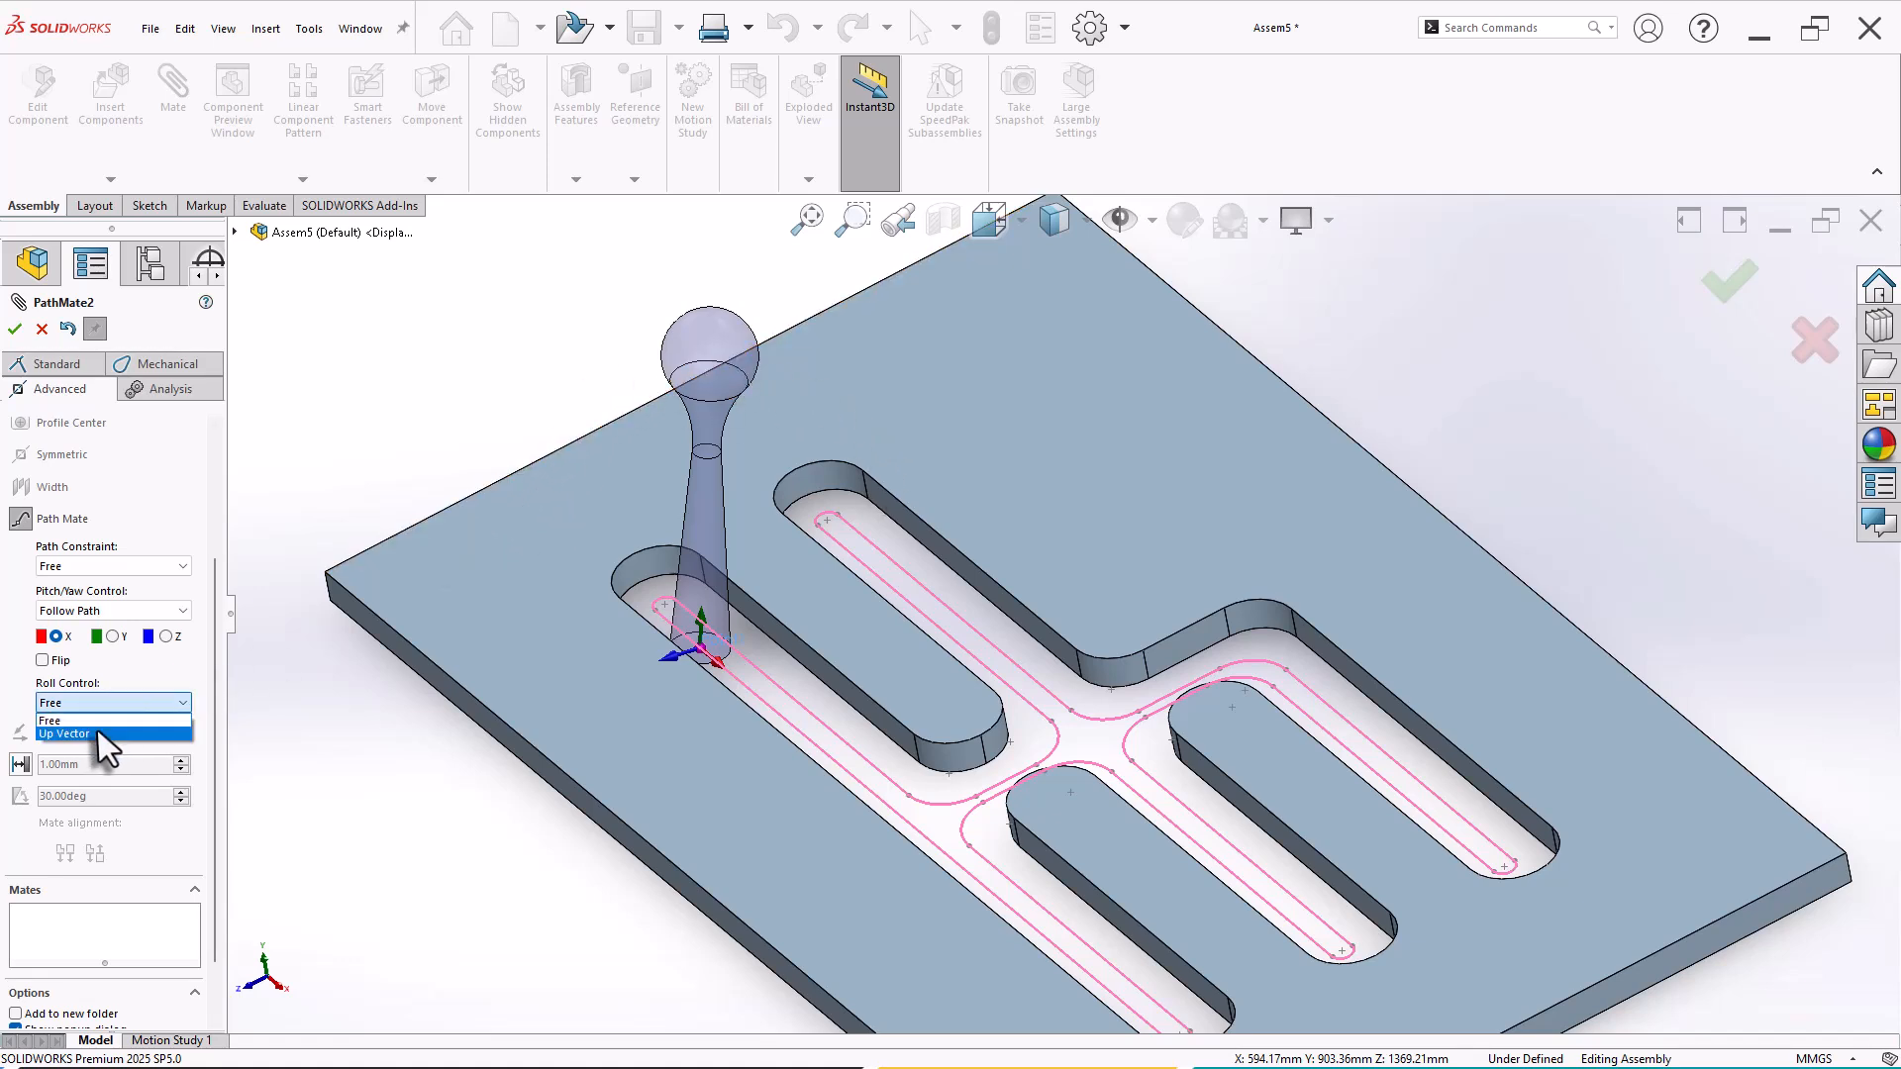
click(98, 730)
key(f)
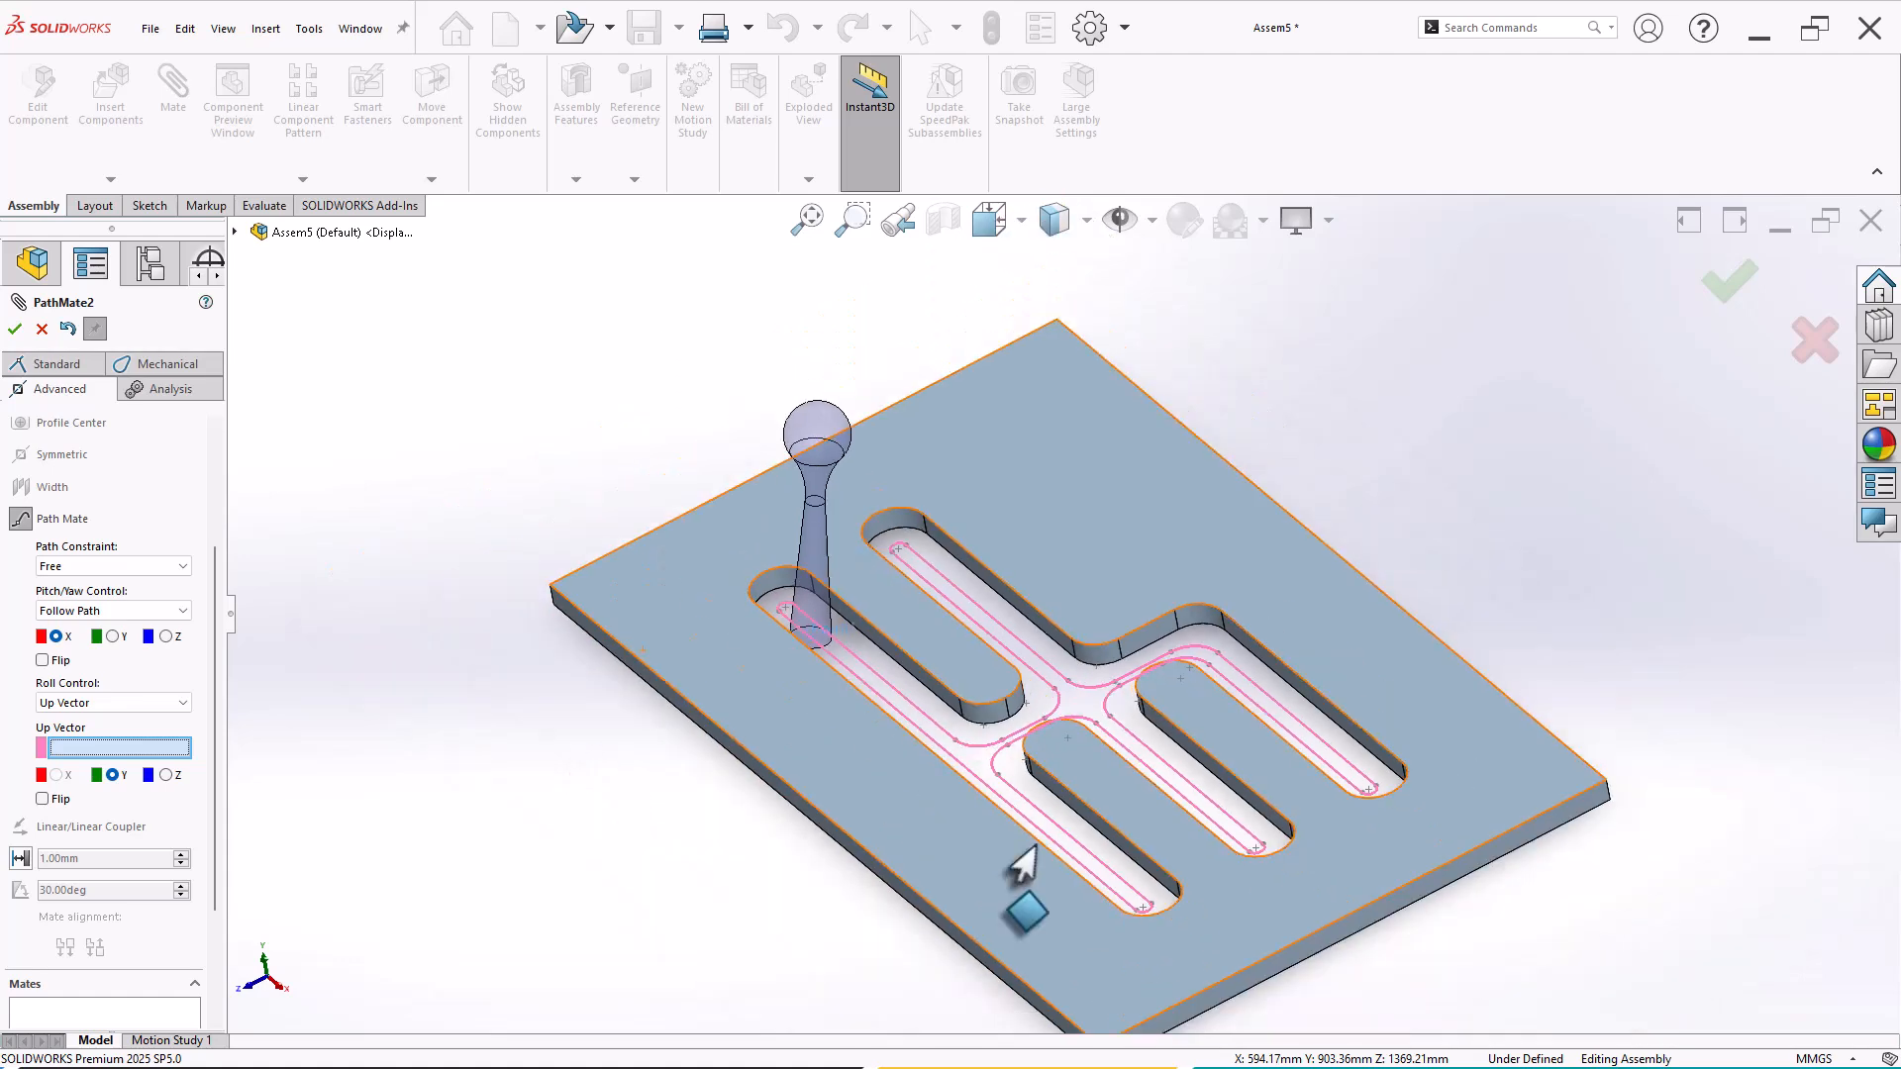
scroll(1107, 871, down, 5)
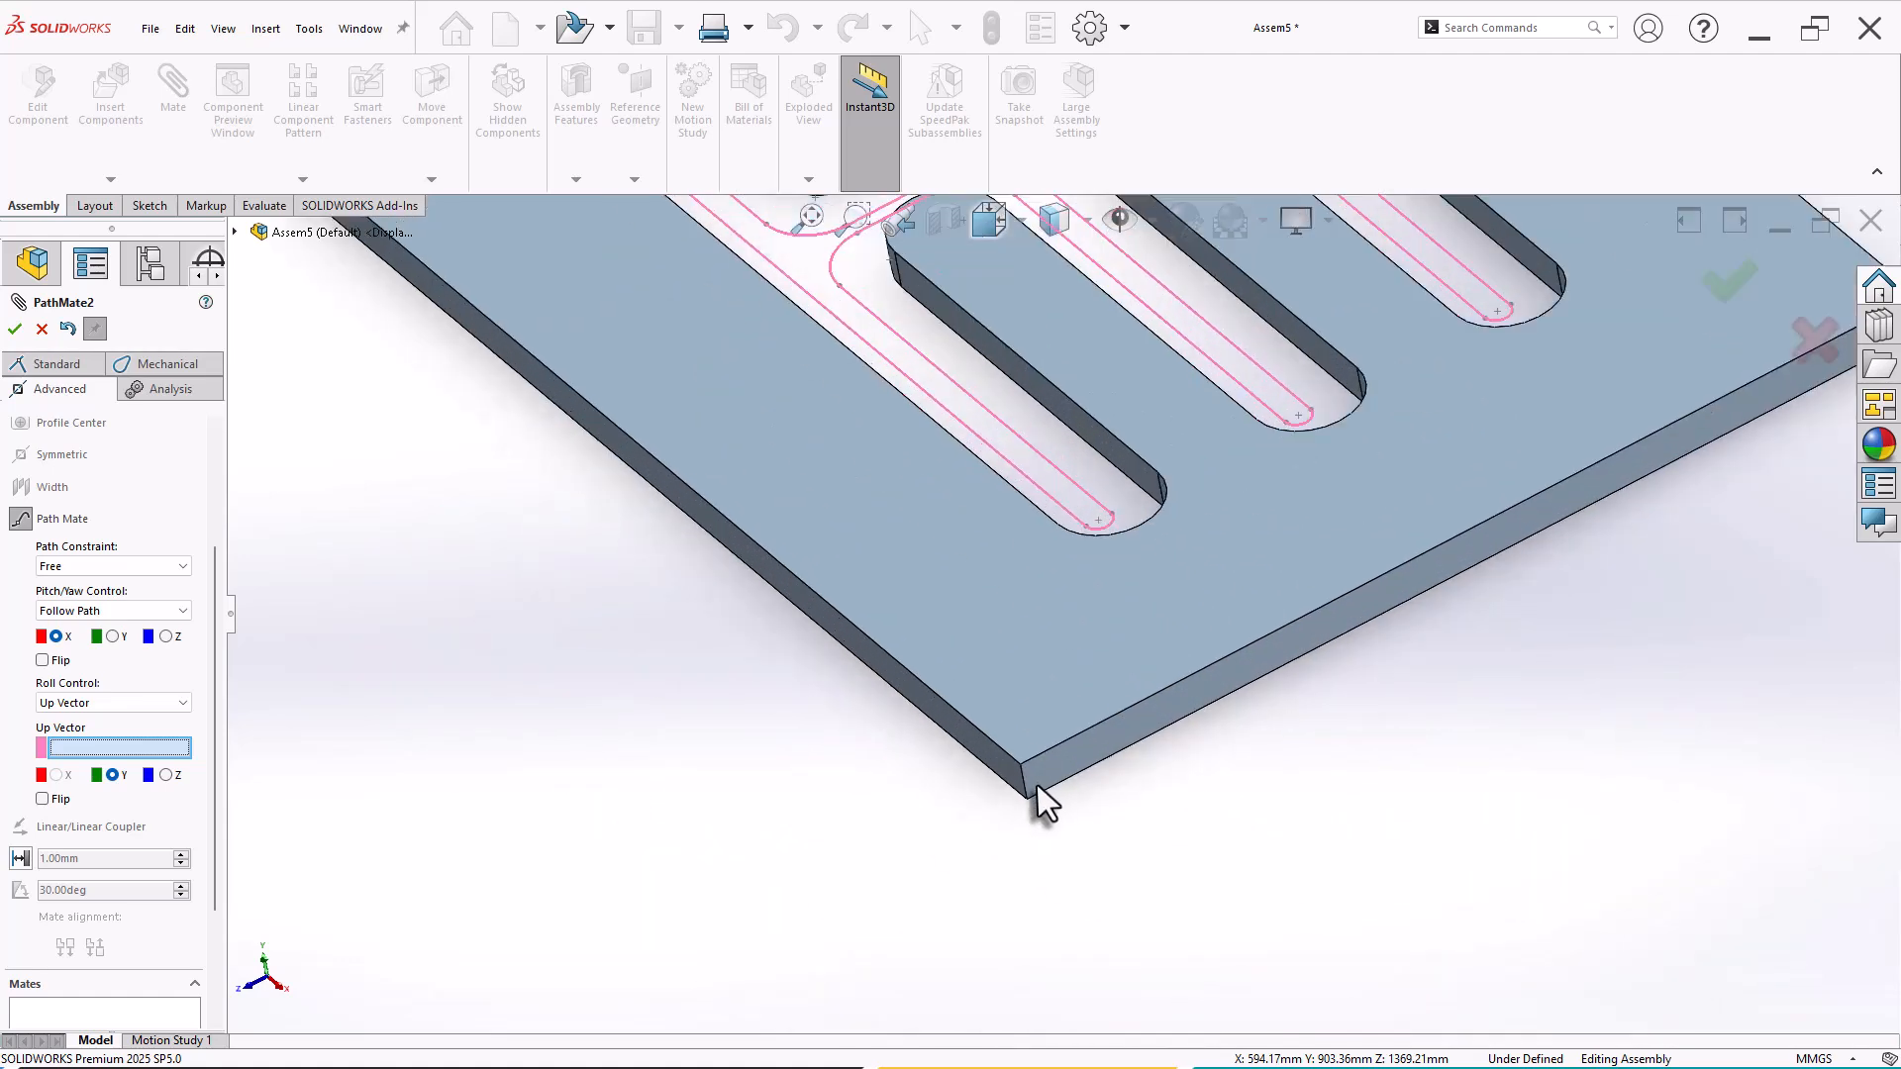
click(1020, 778)
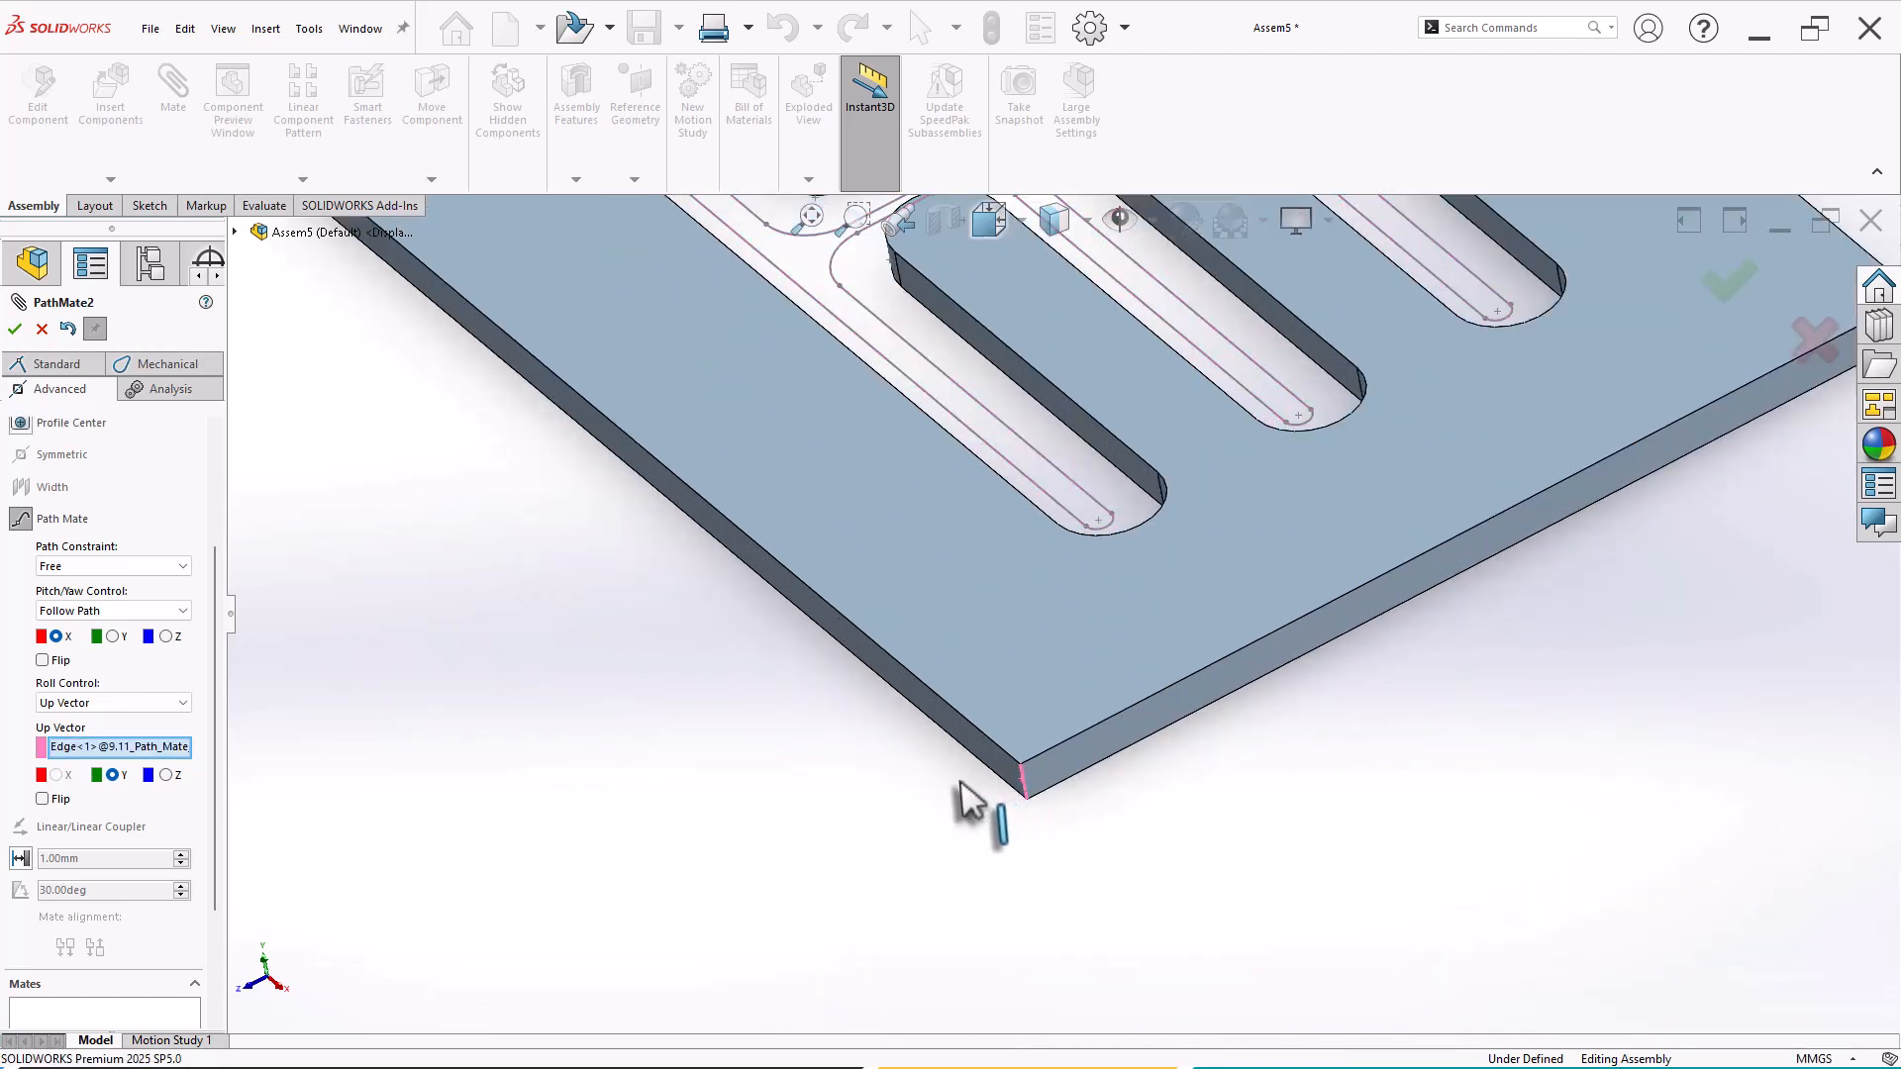
scroll(980, 804, up, 8)
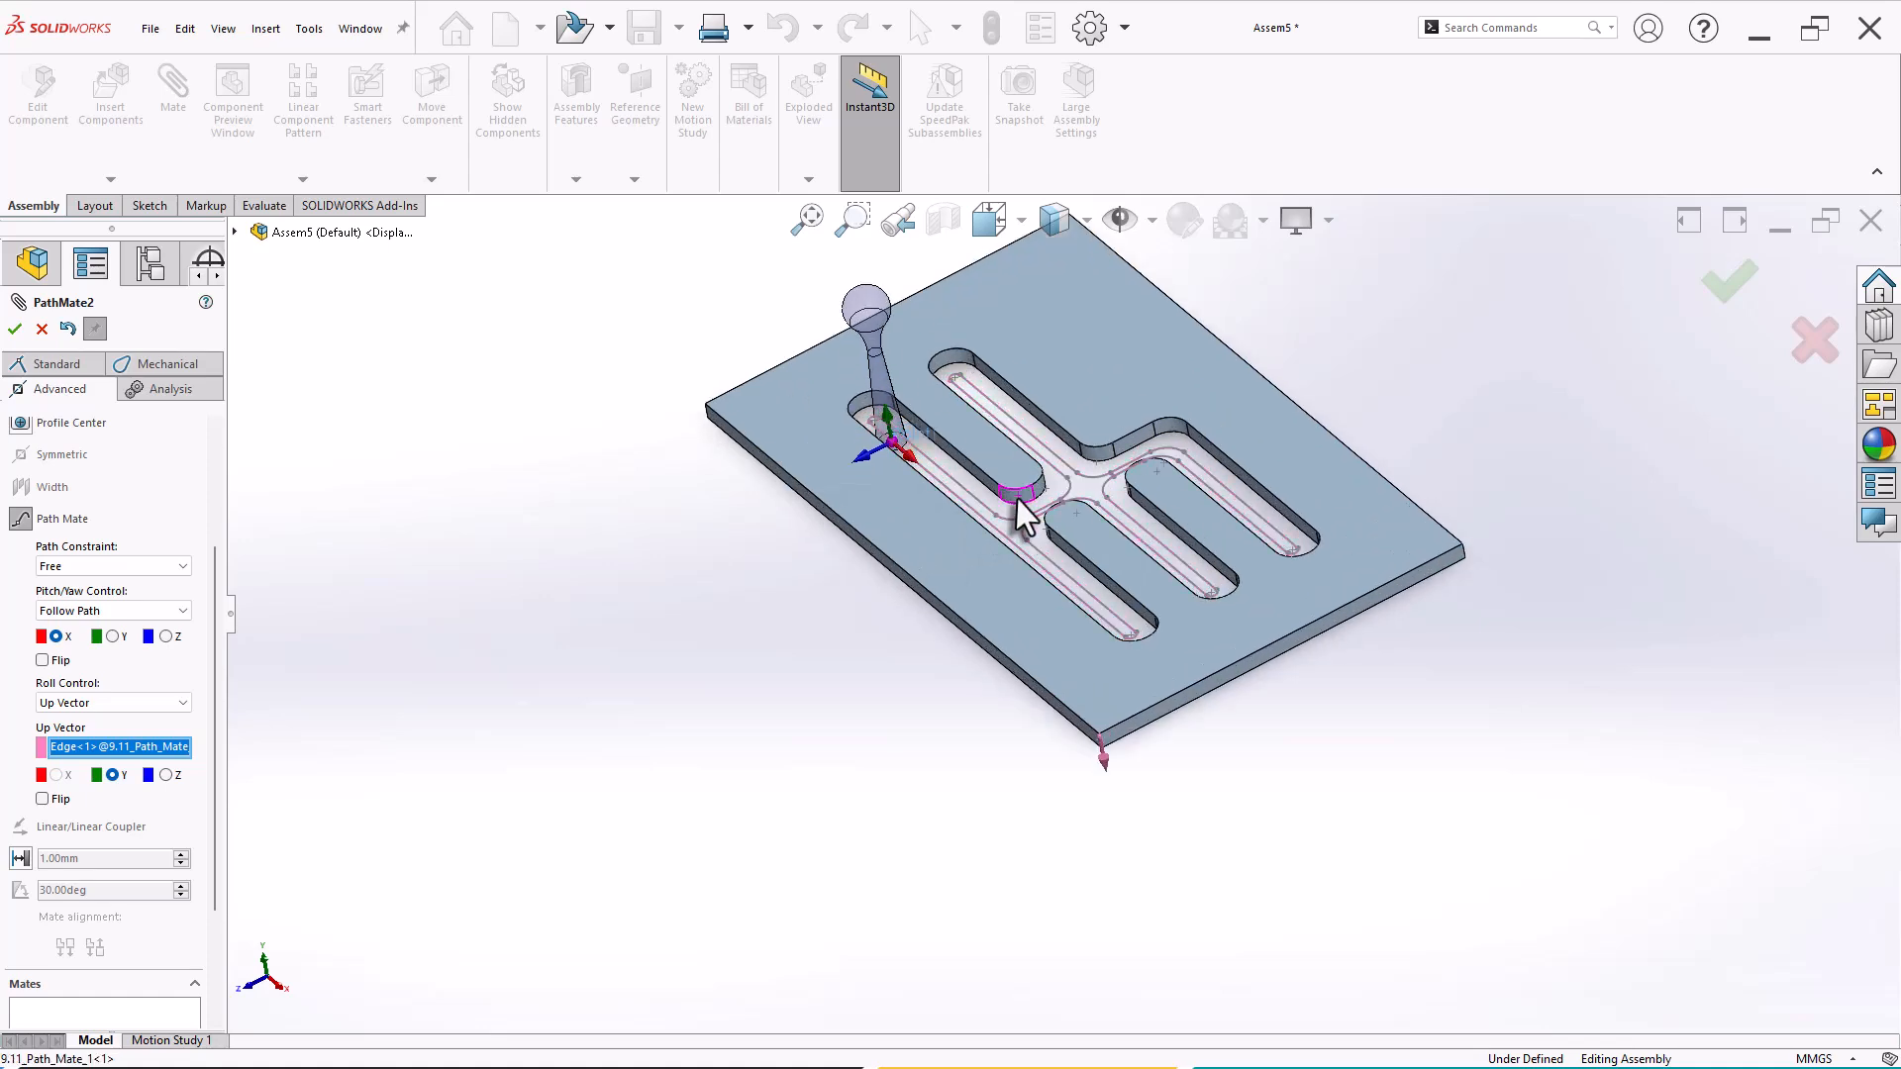
middle_drag(1017, 498, 1047, 451)
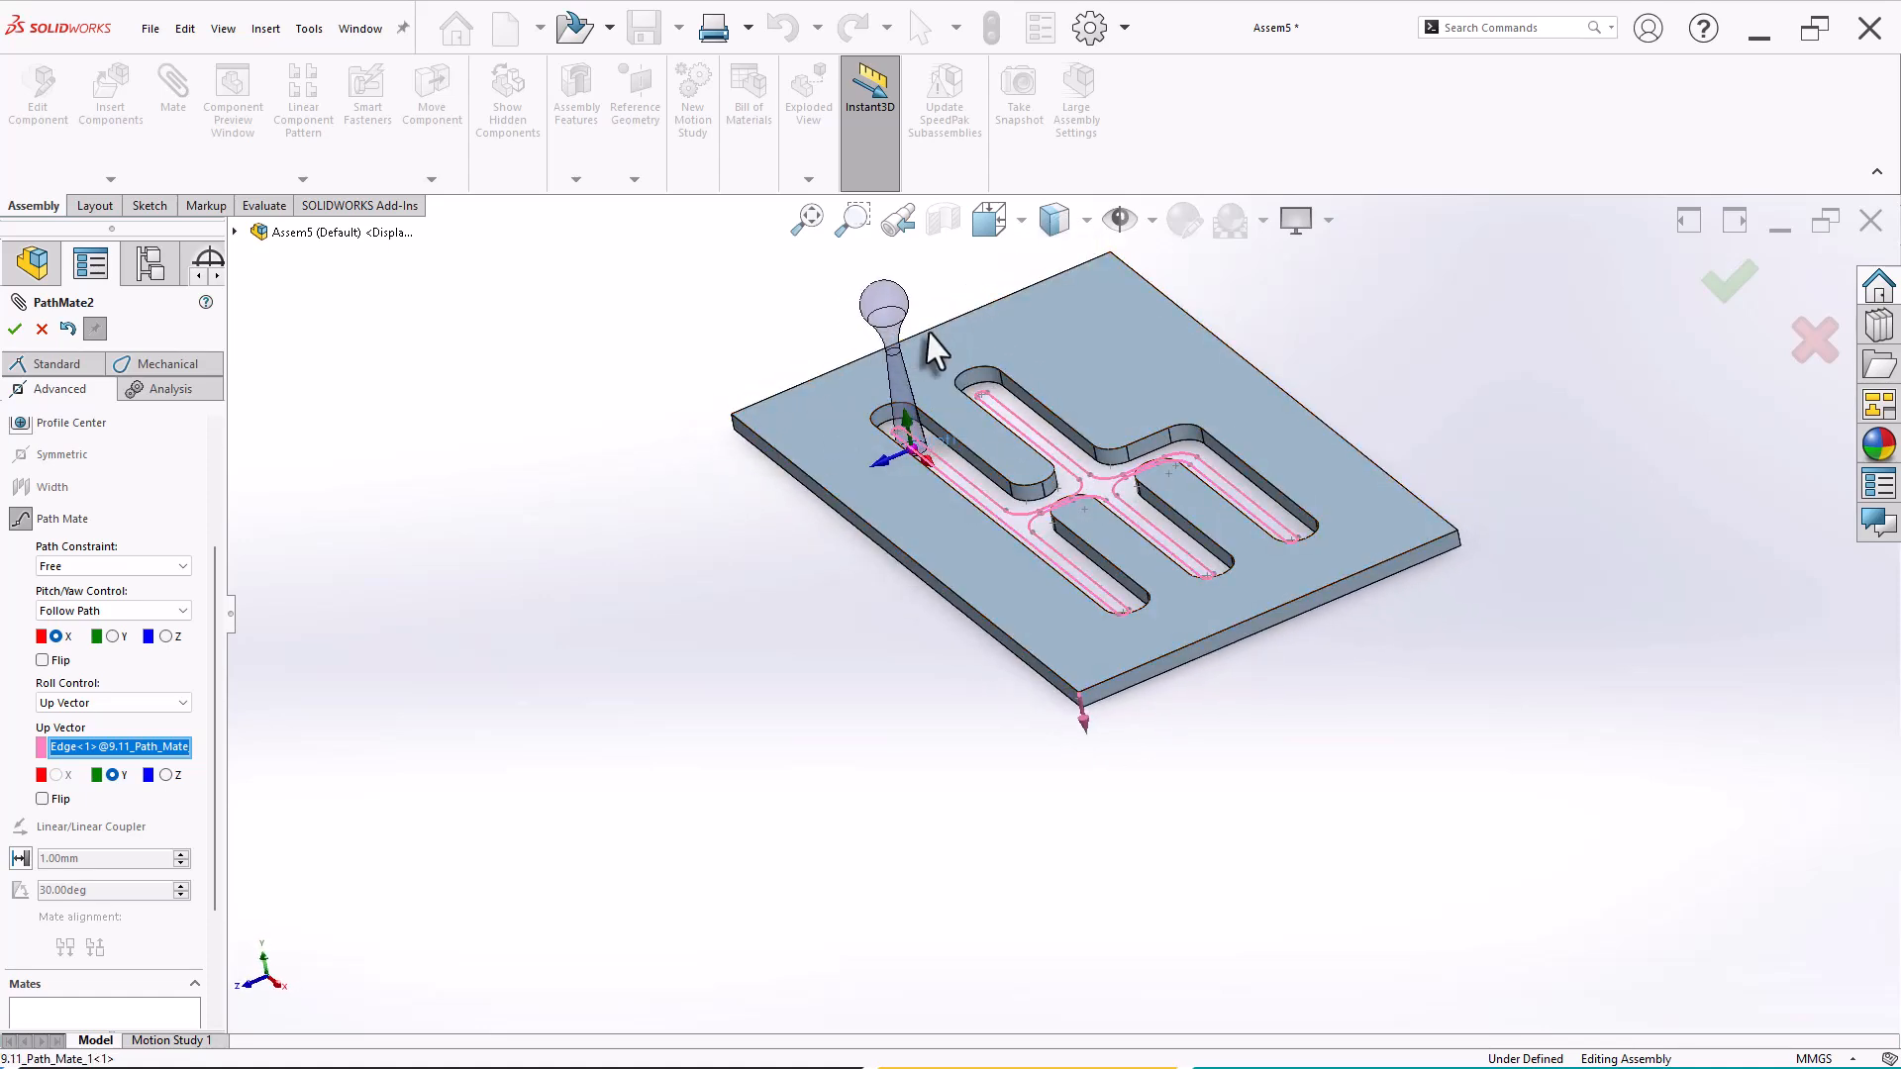
click(15, 329)
Step: Move the pin along the plate's slots to test the Path Mate, and leave the Mate command
scroll(1188, 326, down, 3)
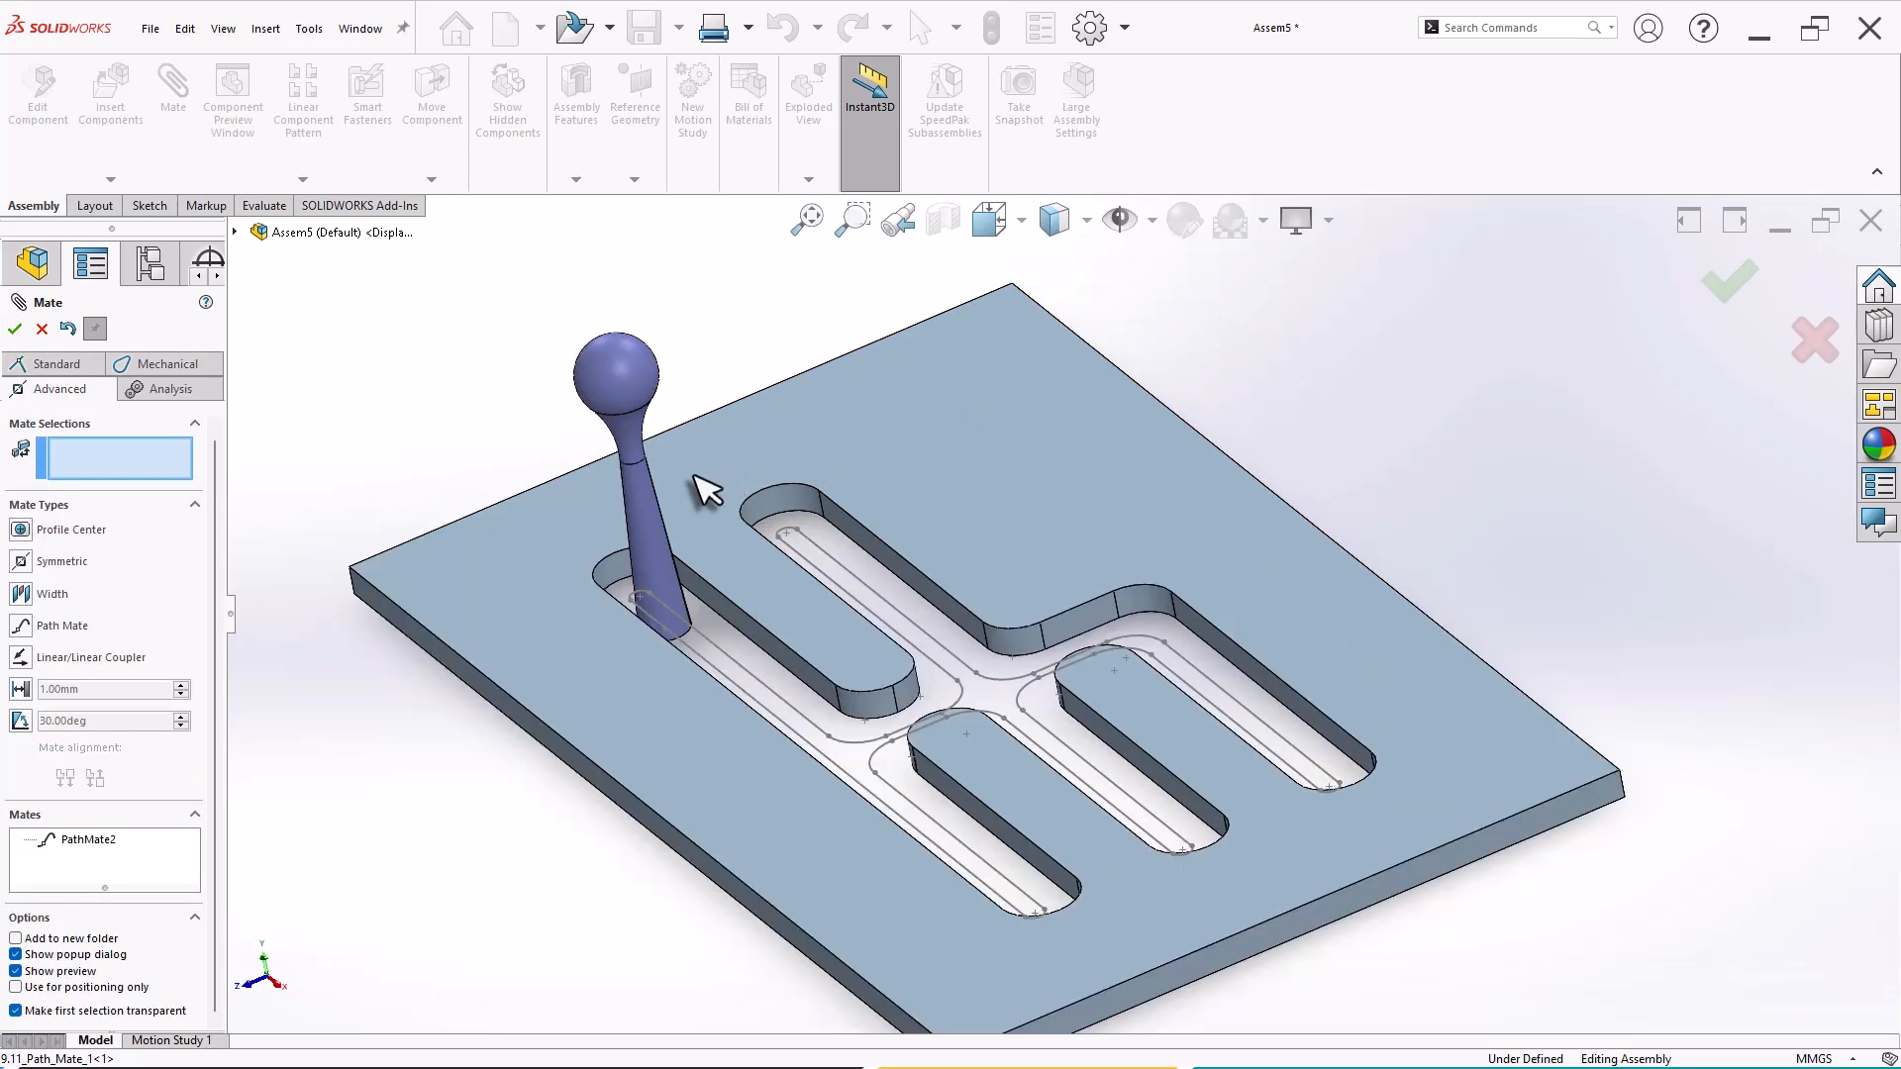
drag(659, 560, 637, 436)
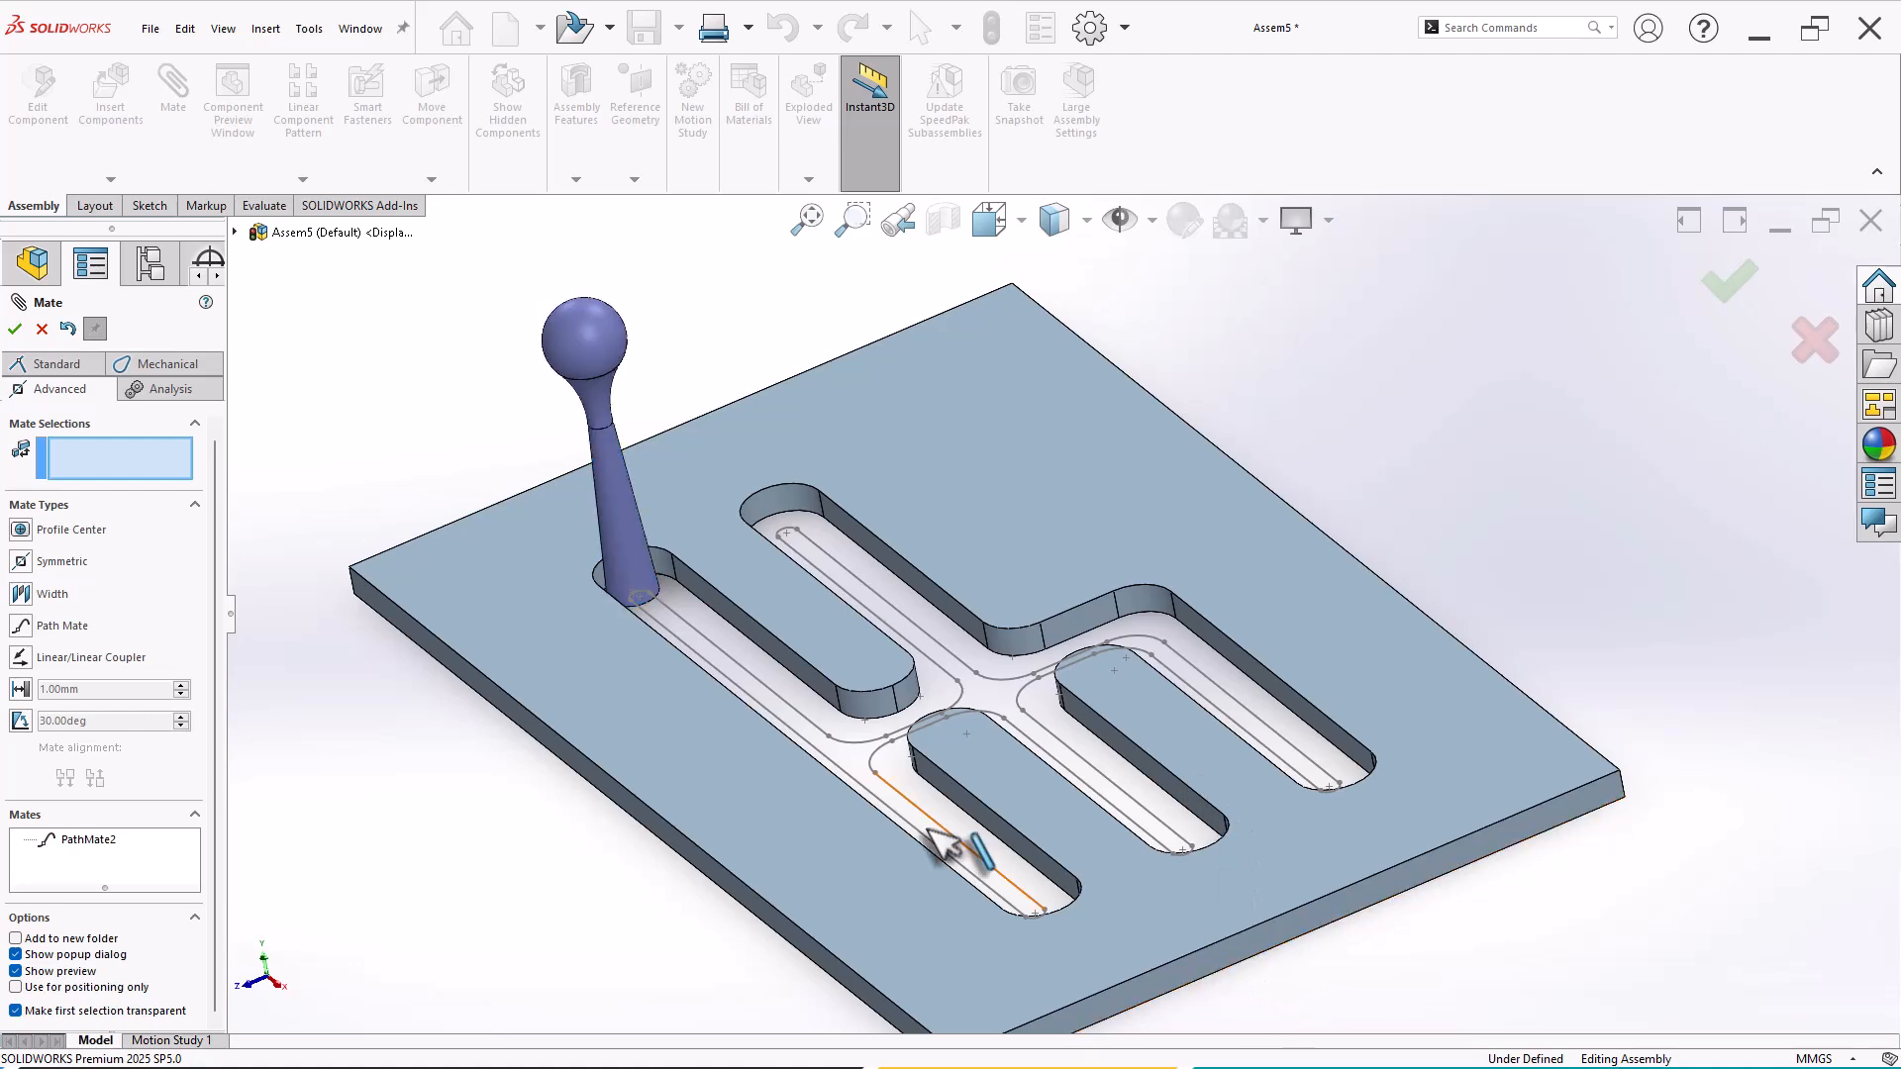
drag(945, 846, 1165, 761)
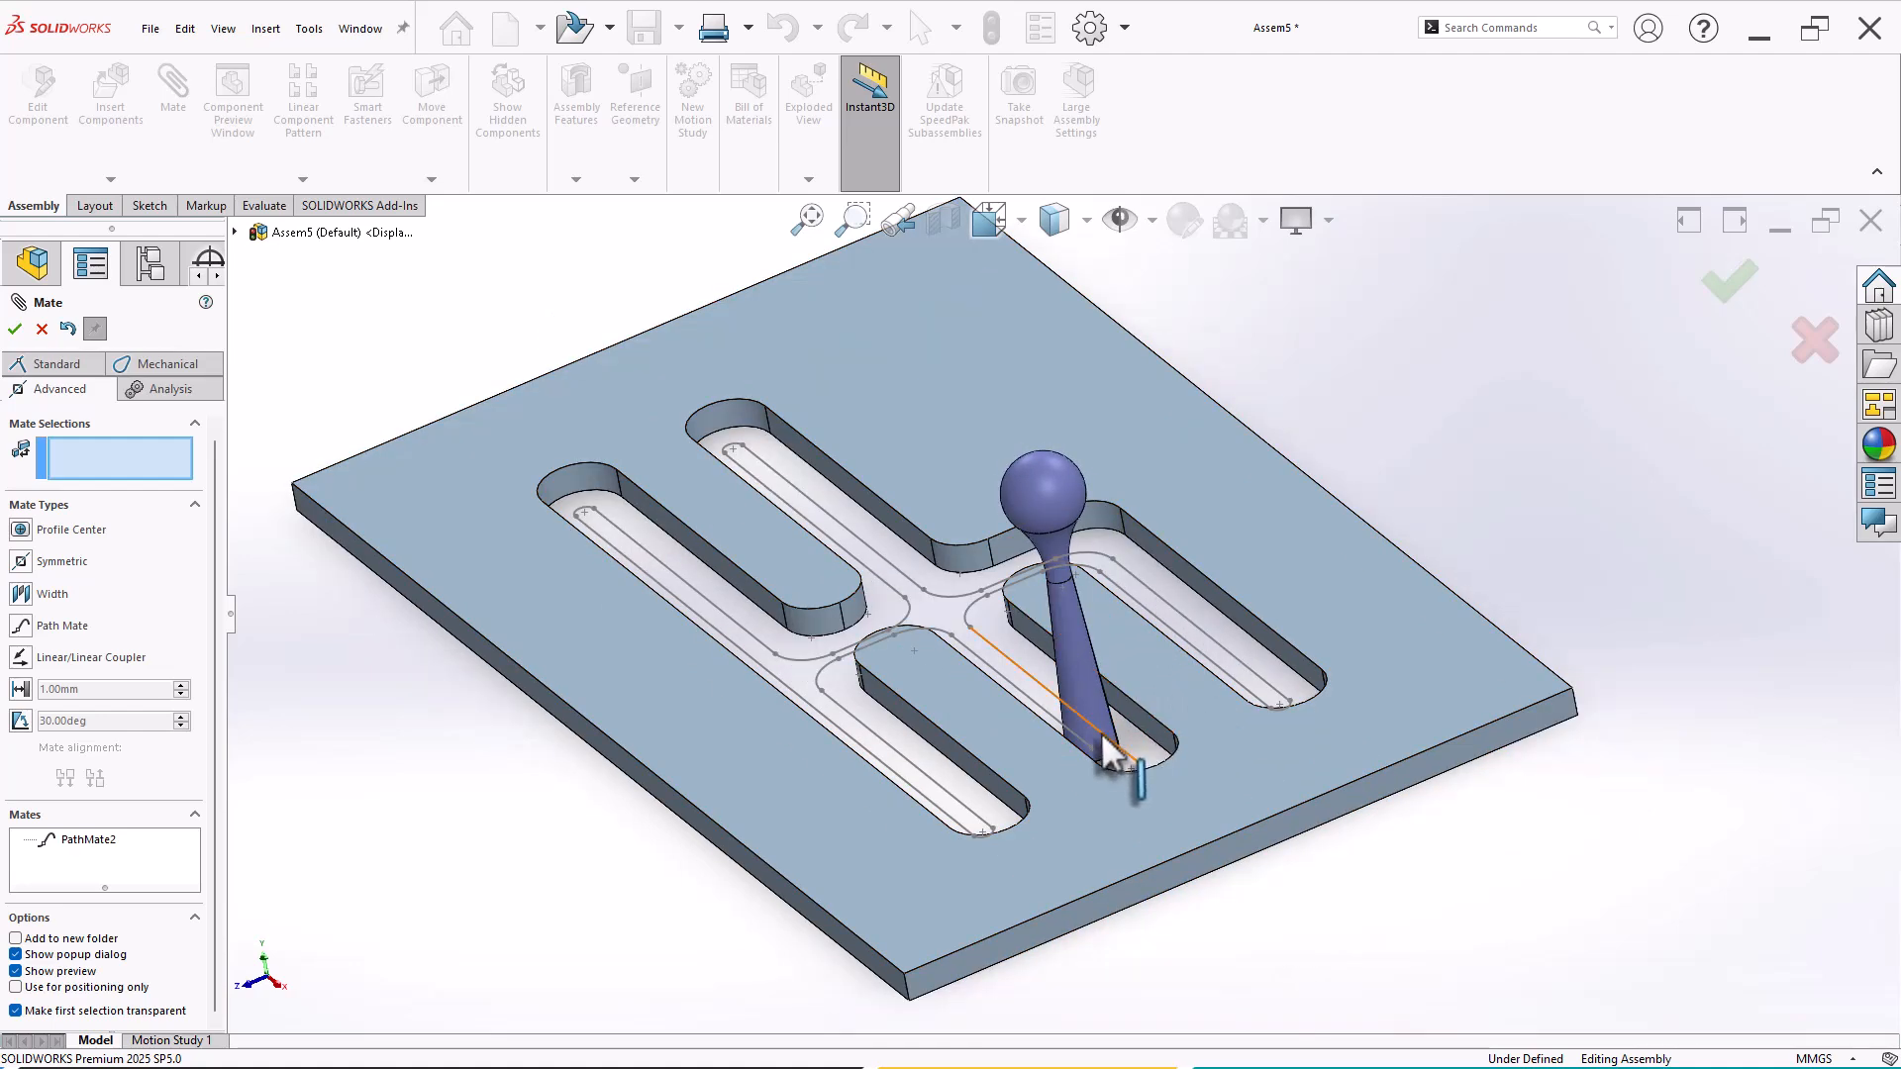
click(1103, 736)
key(Escape)
mouse_move(1088, 697)
mouse_down()
mouse_move(1140, 724)
mouse_move(1194, 640)
mouse_move(1096, 507)
mouse_move(1009, 501)
mouse_move(1007, 461)
mouse_up()
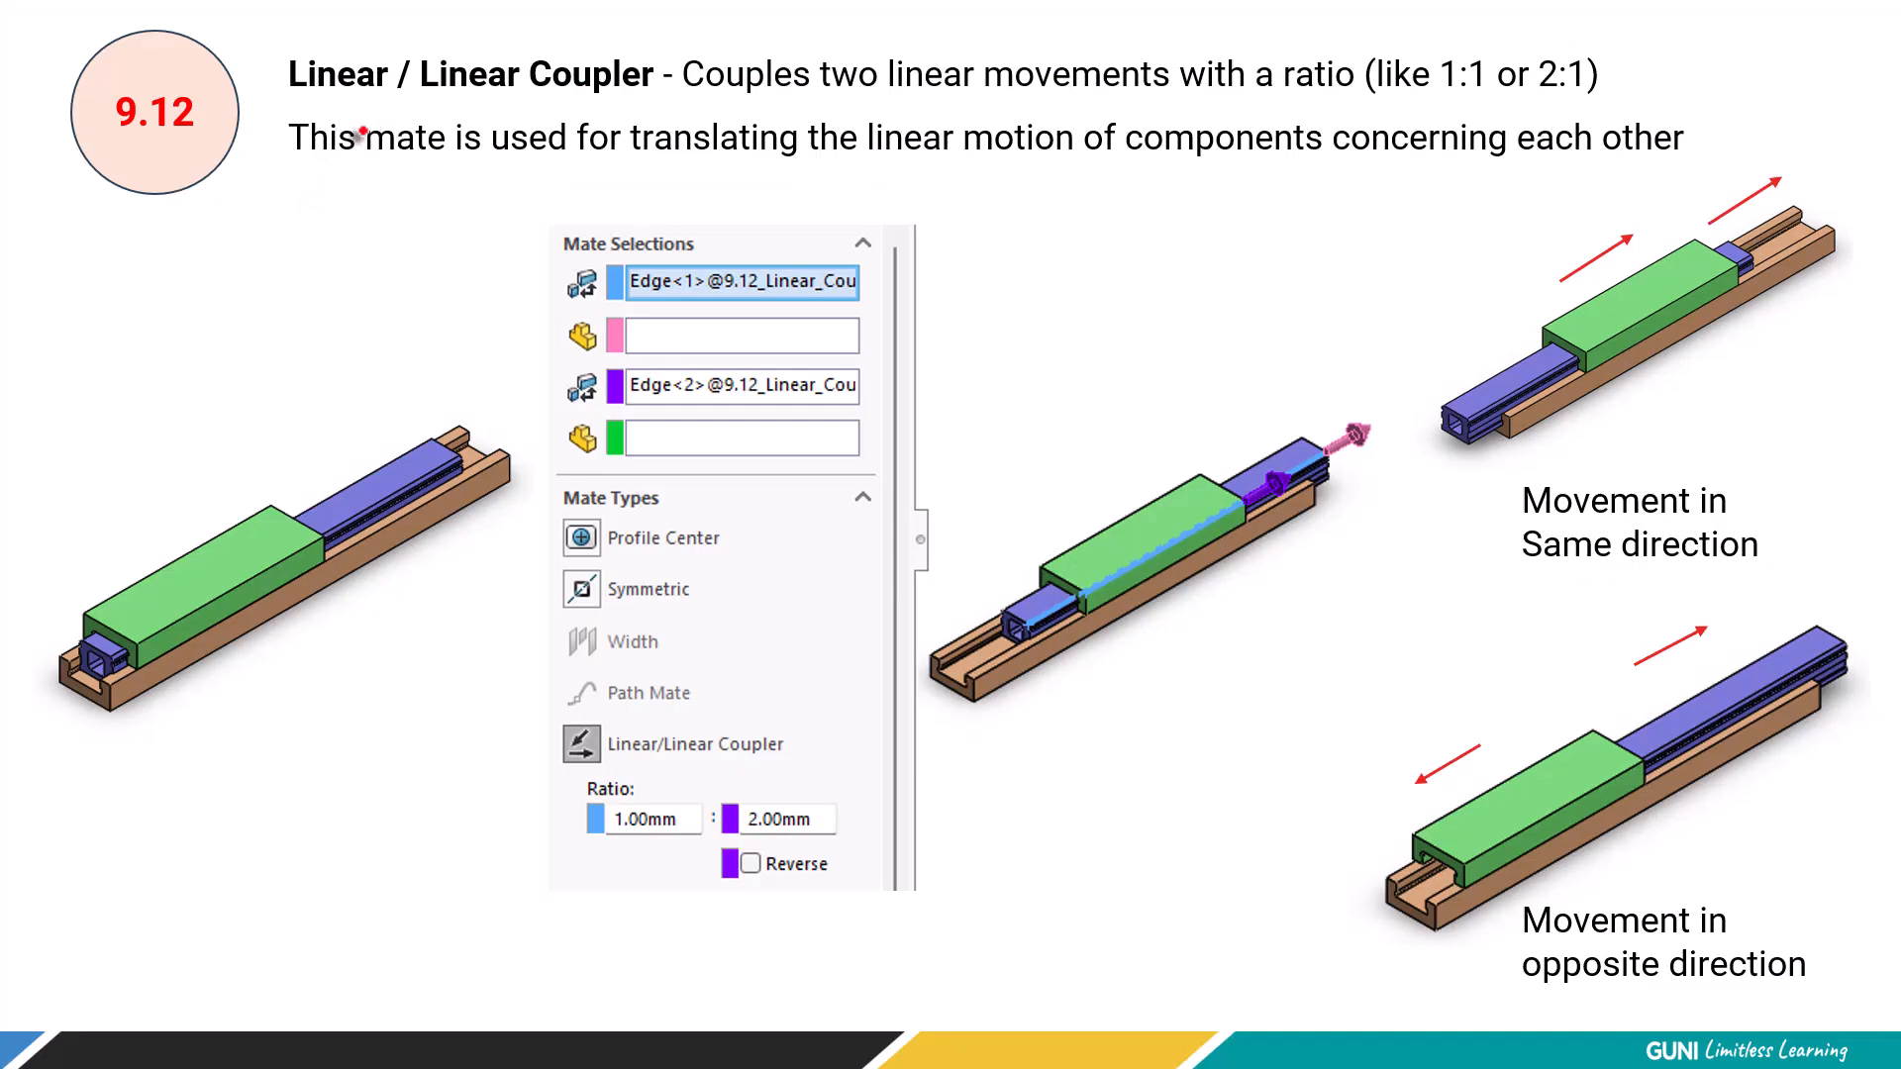
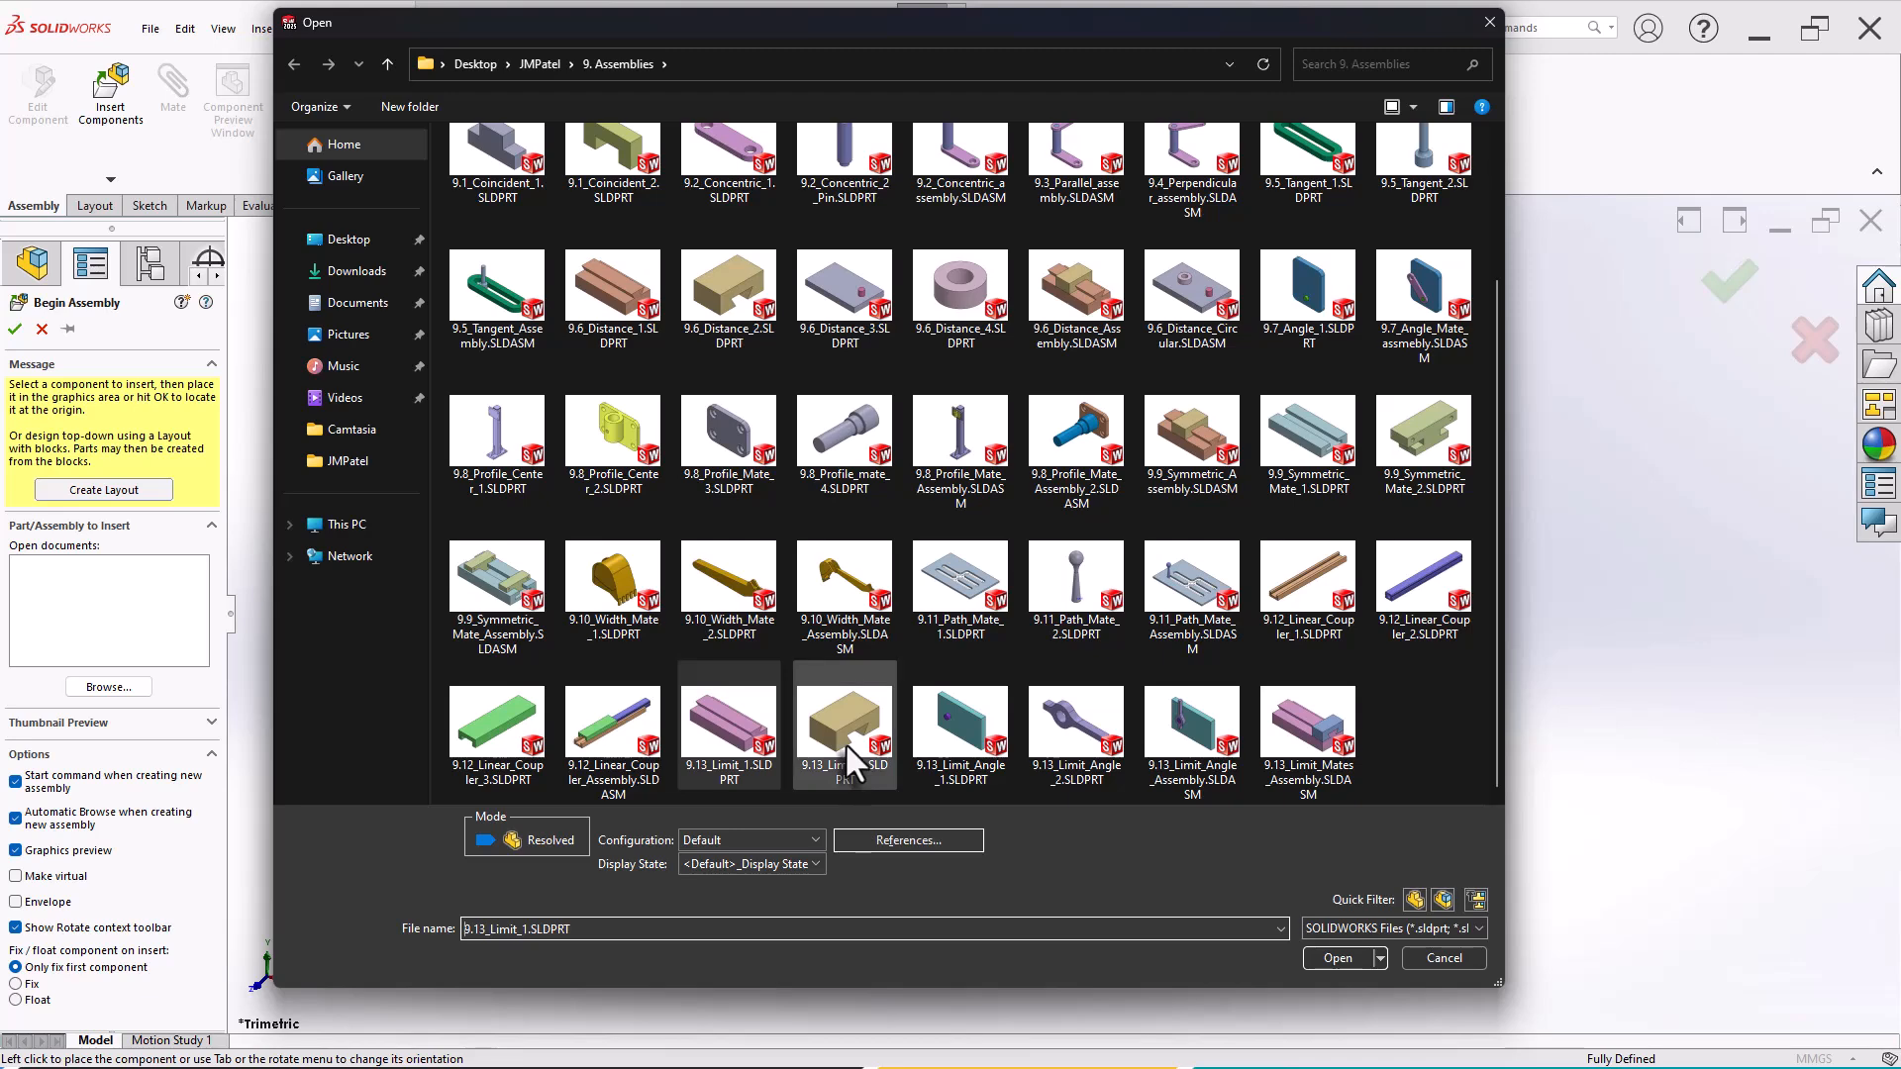
Step: Insert the parts 9.13_Limit_1 and 9.13_Limit_2 into the new assembly, placing them side by side
ctrl+click(845, 741)
click(1338, 957)
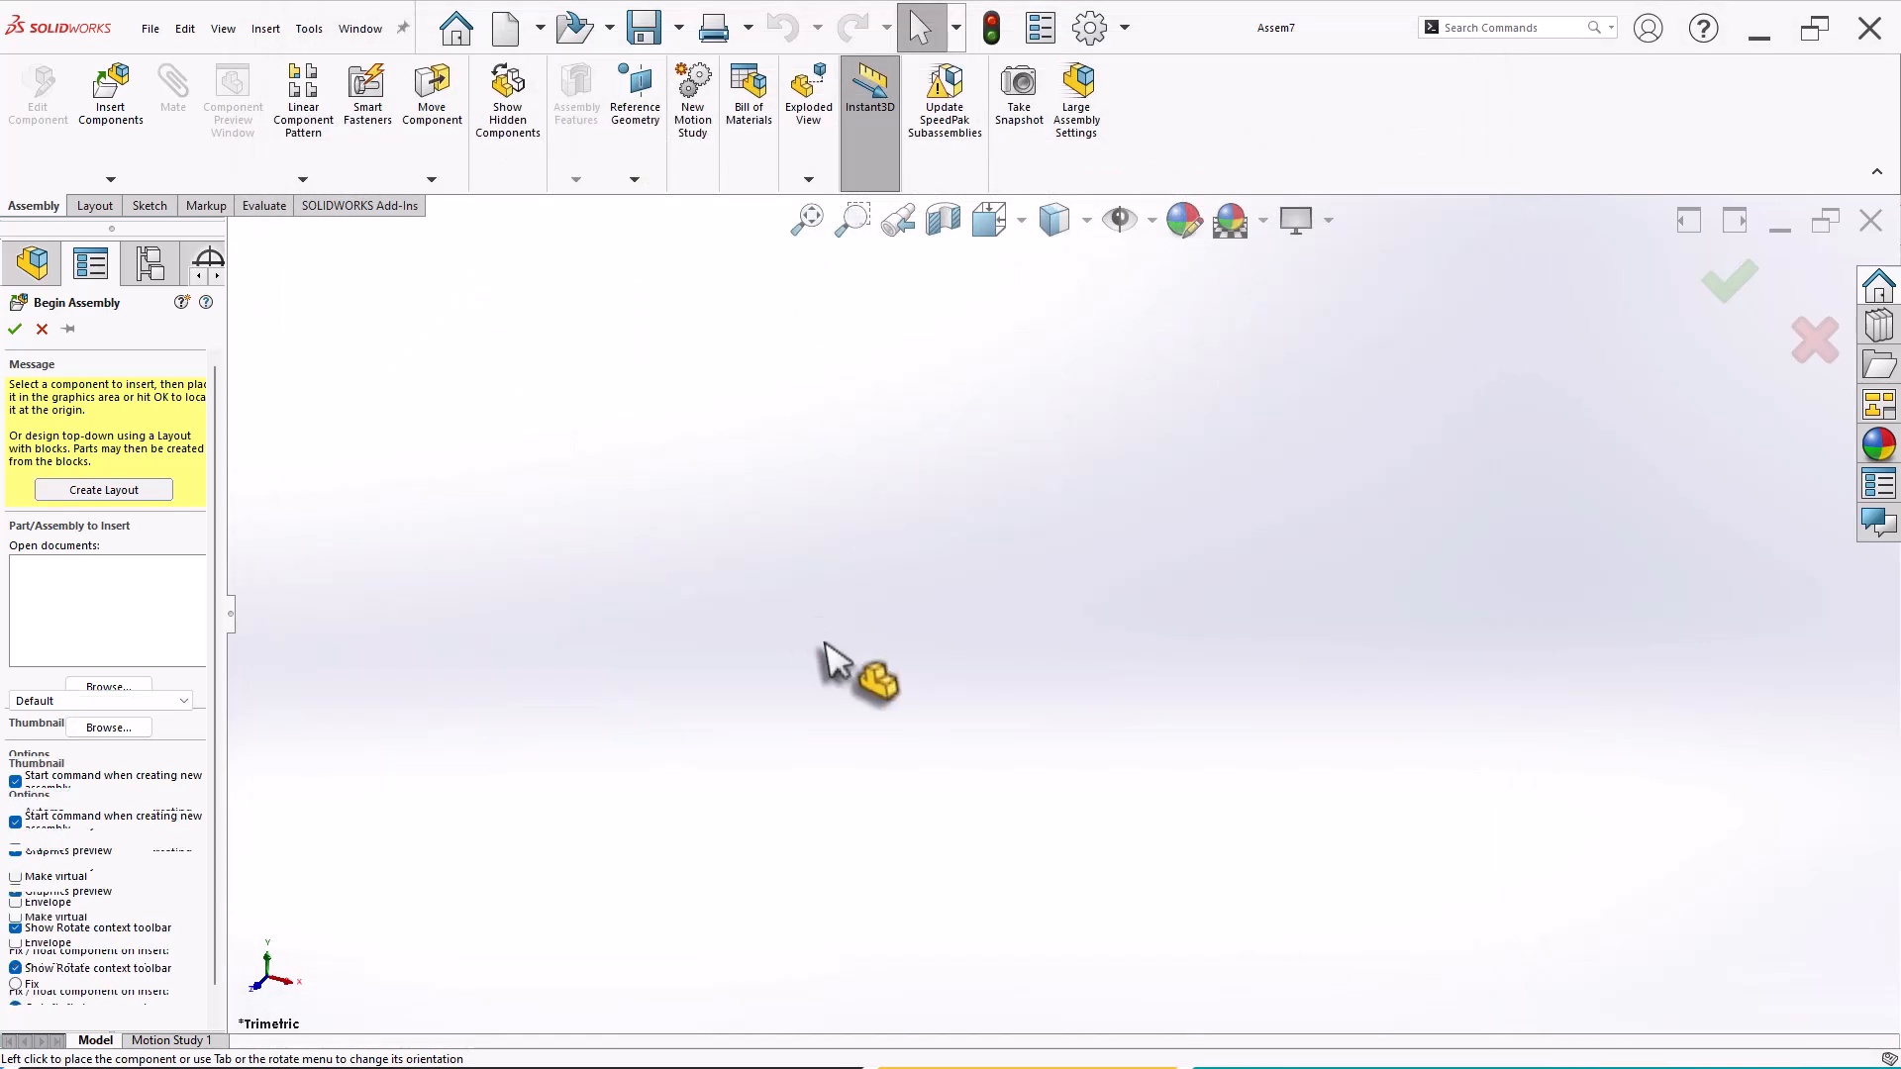
click(801, 641)
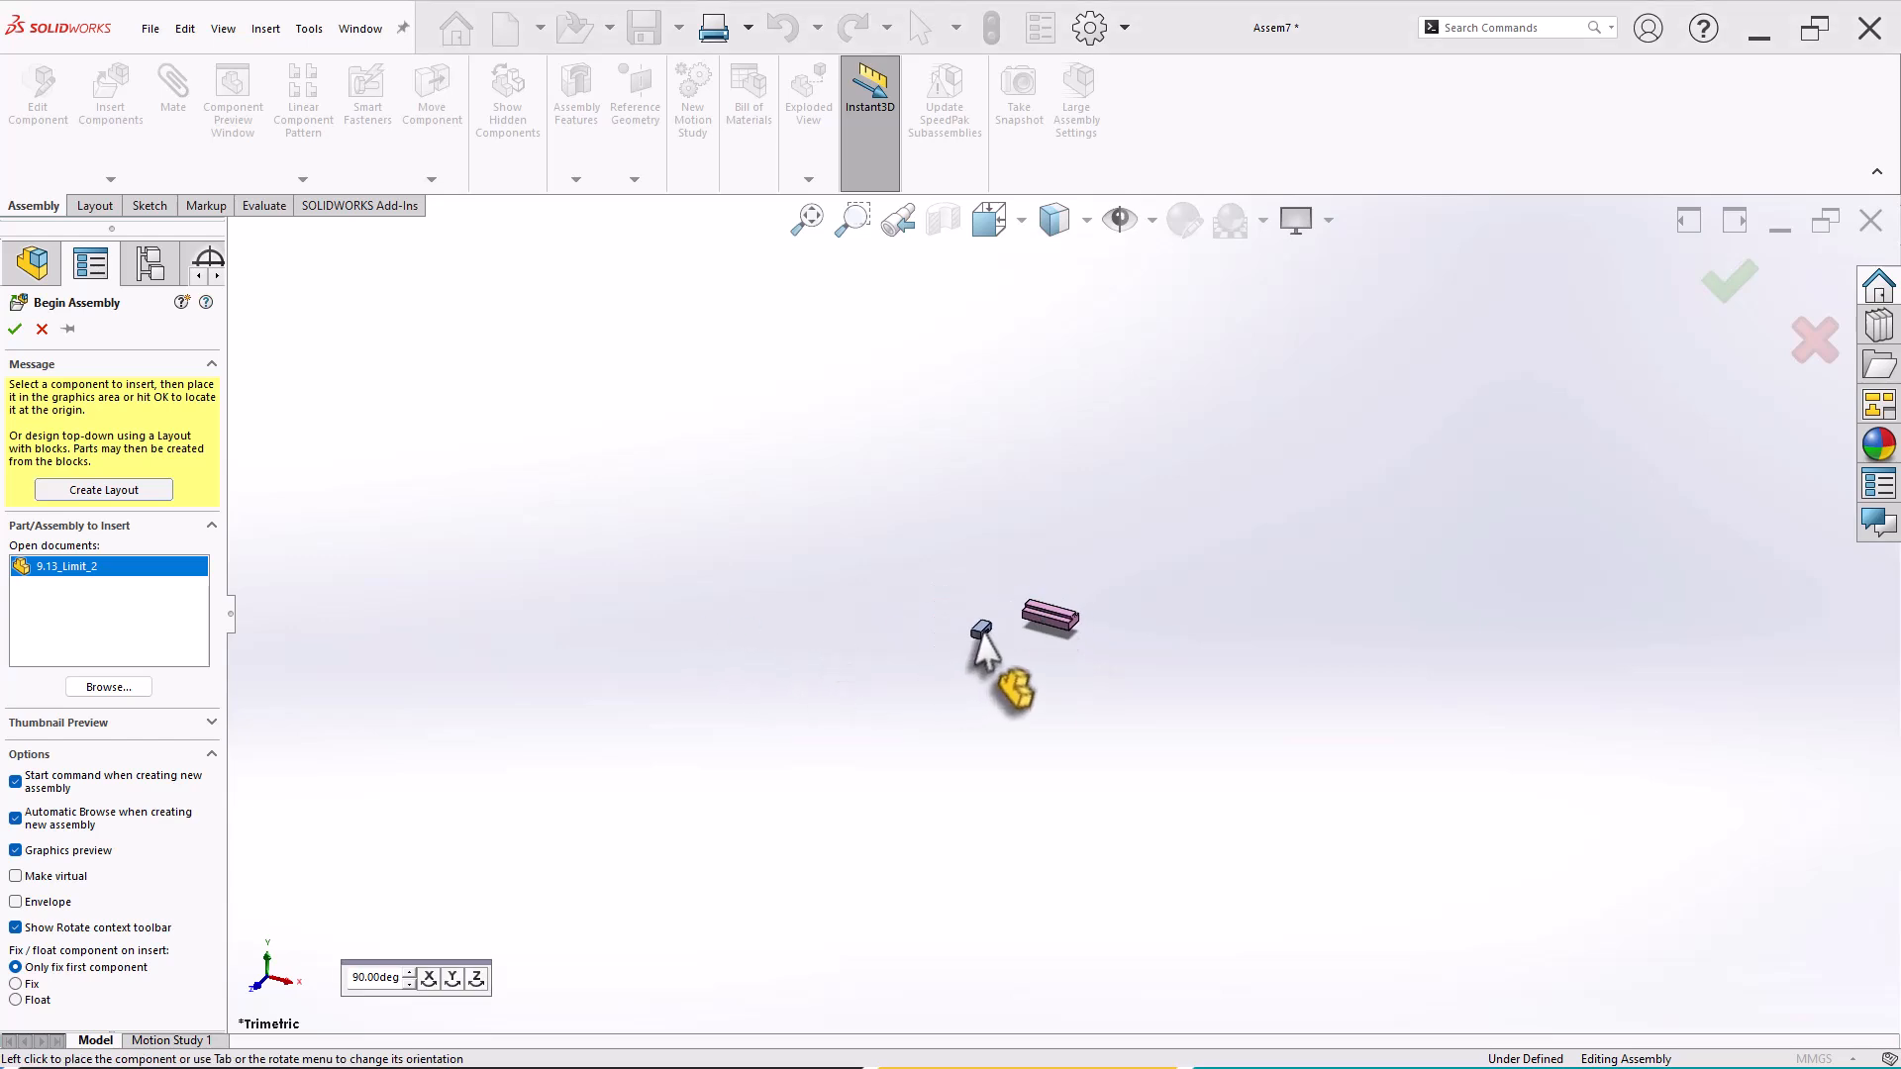
click(1140, 592)
Step: Add a Coincident mate between the inner slot face of 9.13_Limit_2 and the top face of the dovetail rail on 9.13_Limit_1
scroll(1084, 609, down, 10)
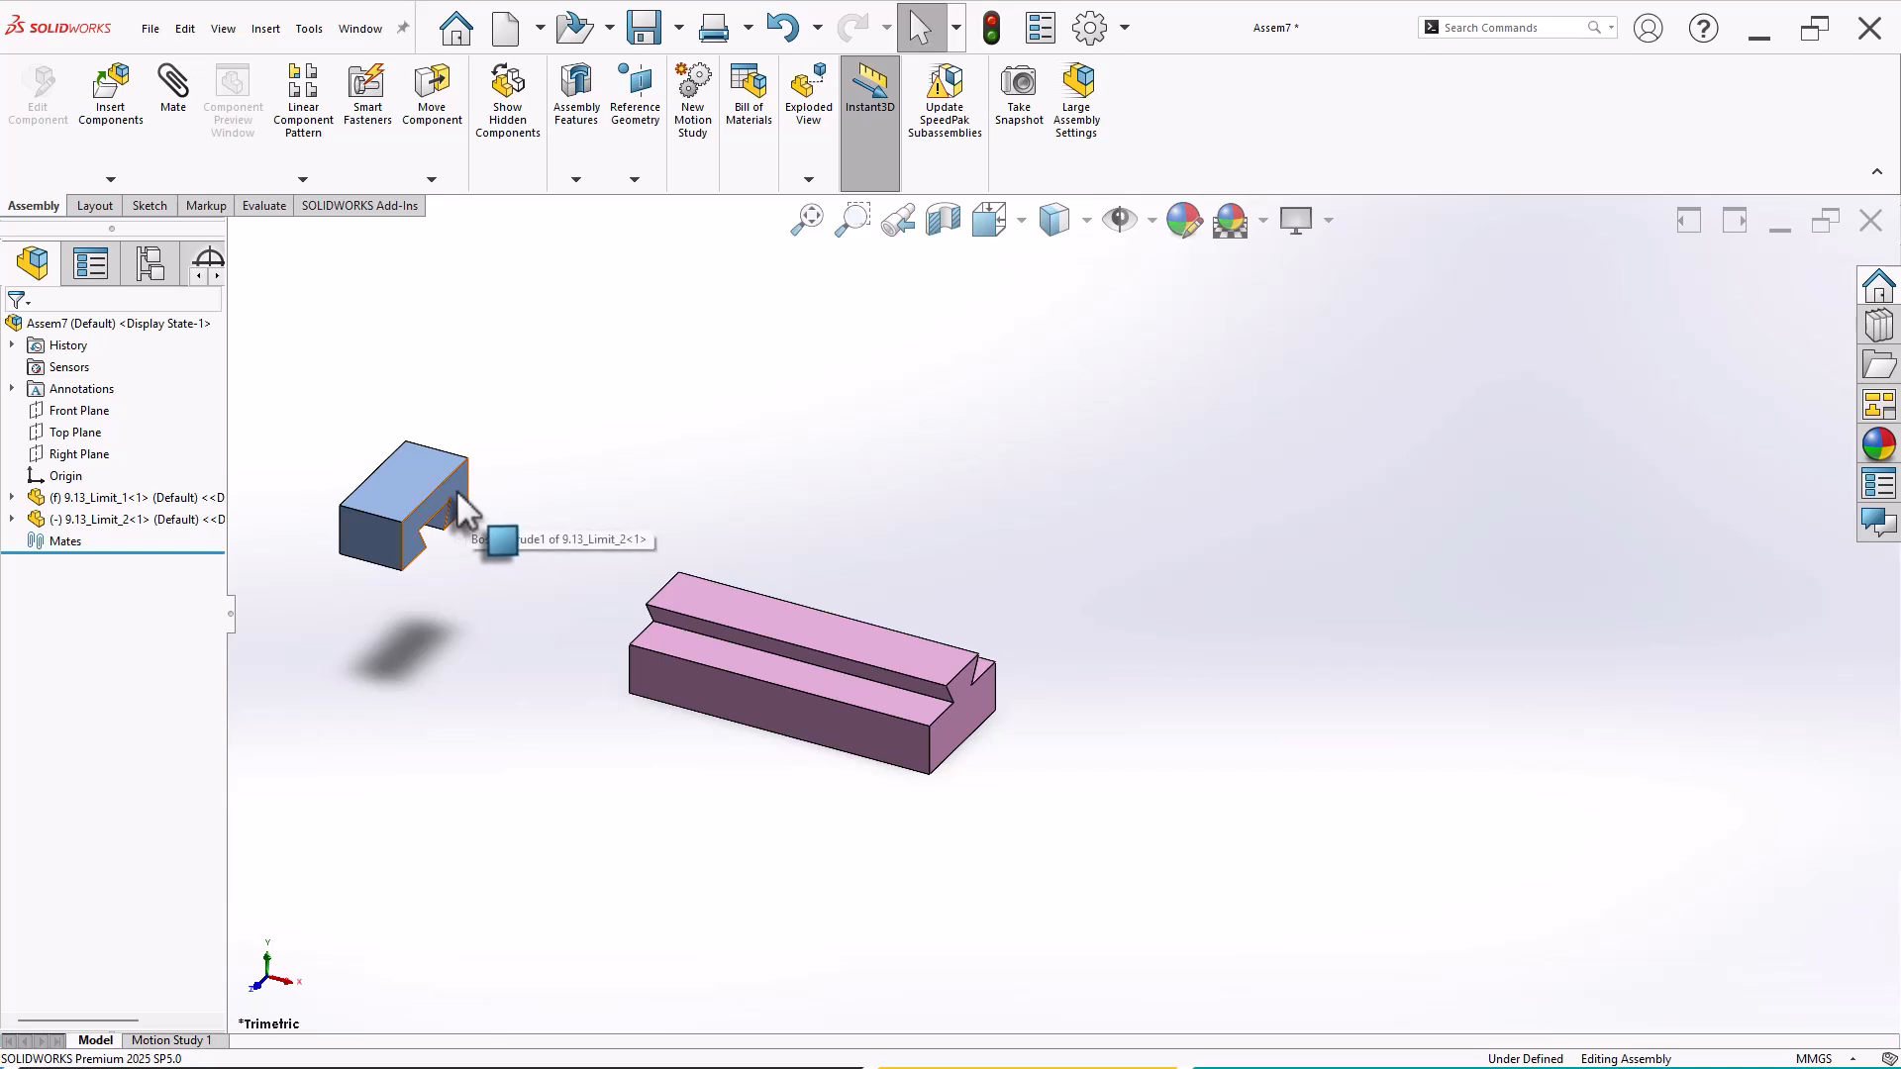
scroll(505, 543, down, 2)
middle_drag(570, 661, 700, 755)
click(580, 699)
ctrl+click(858, 638)
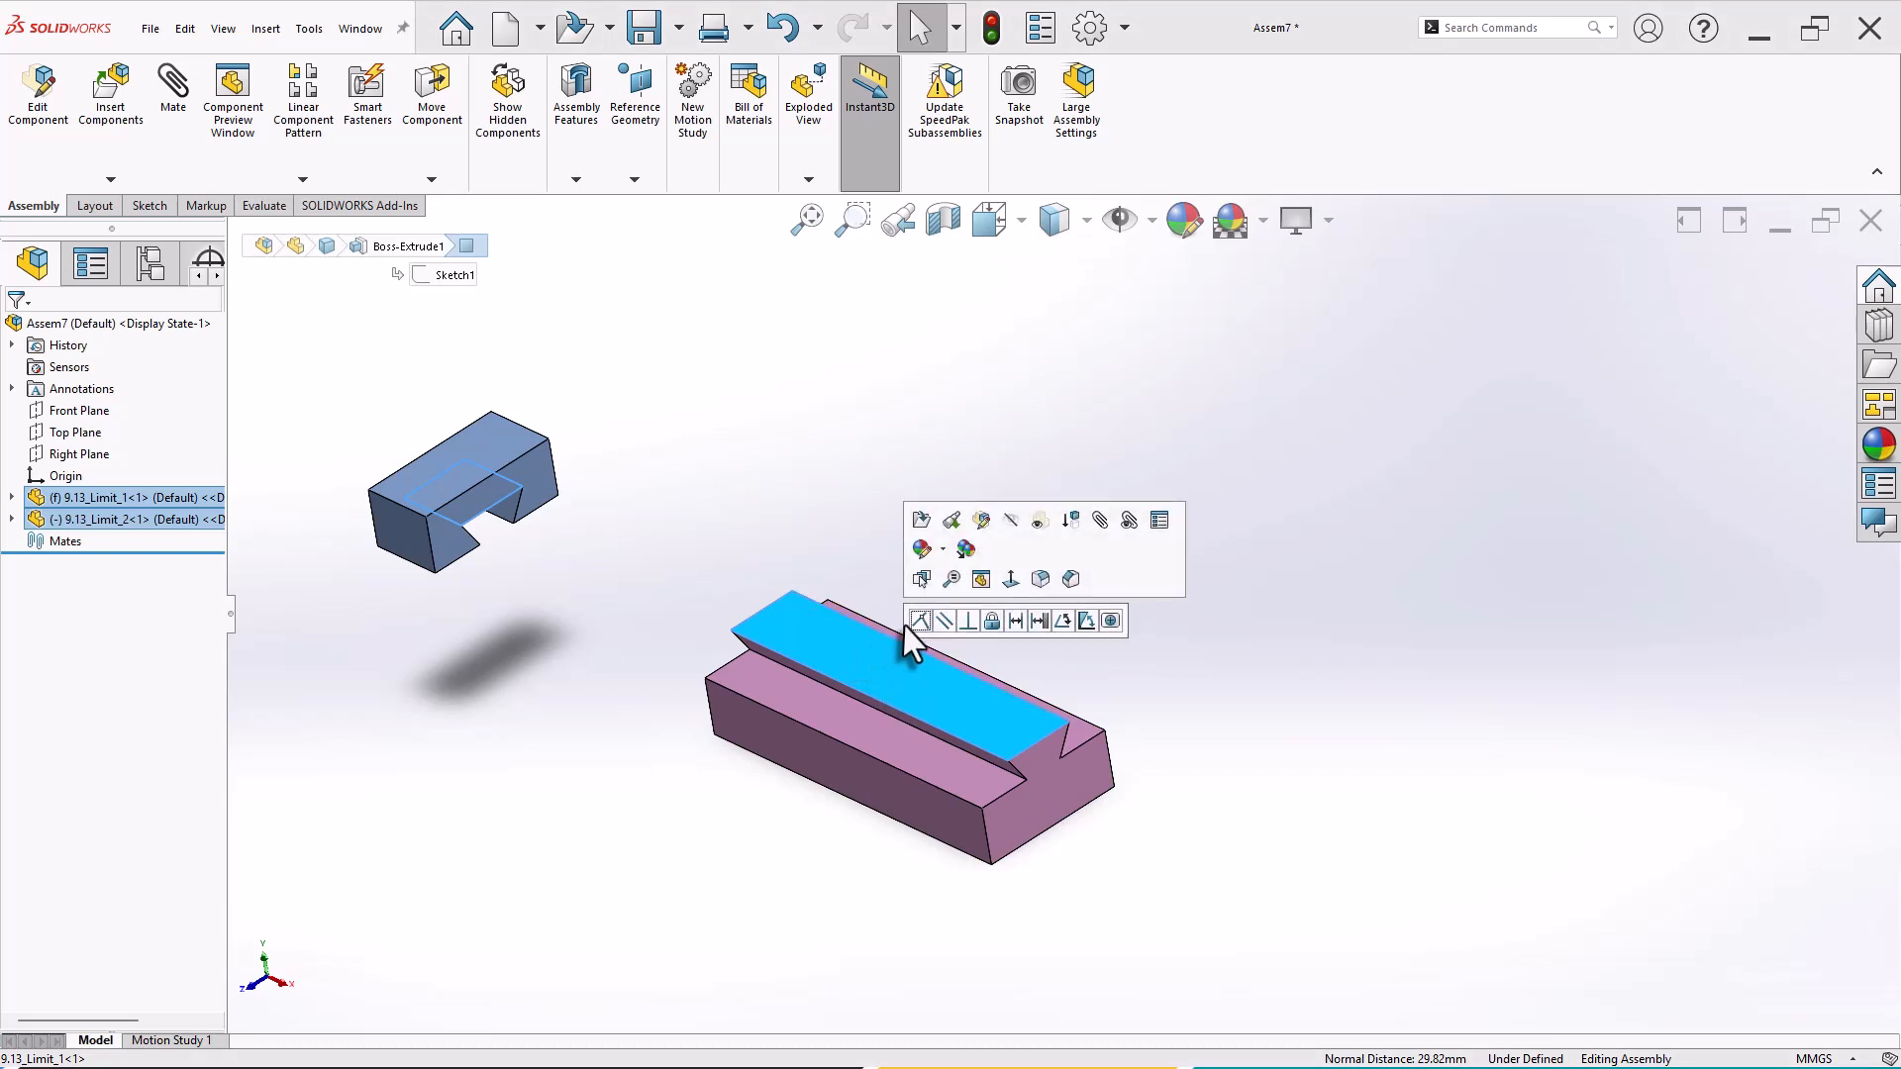
click(912, 621)
scroll(782, 732, down, 5)
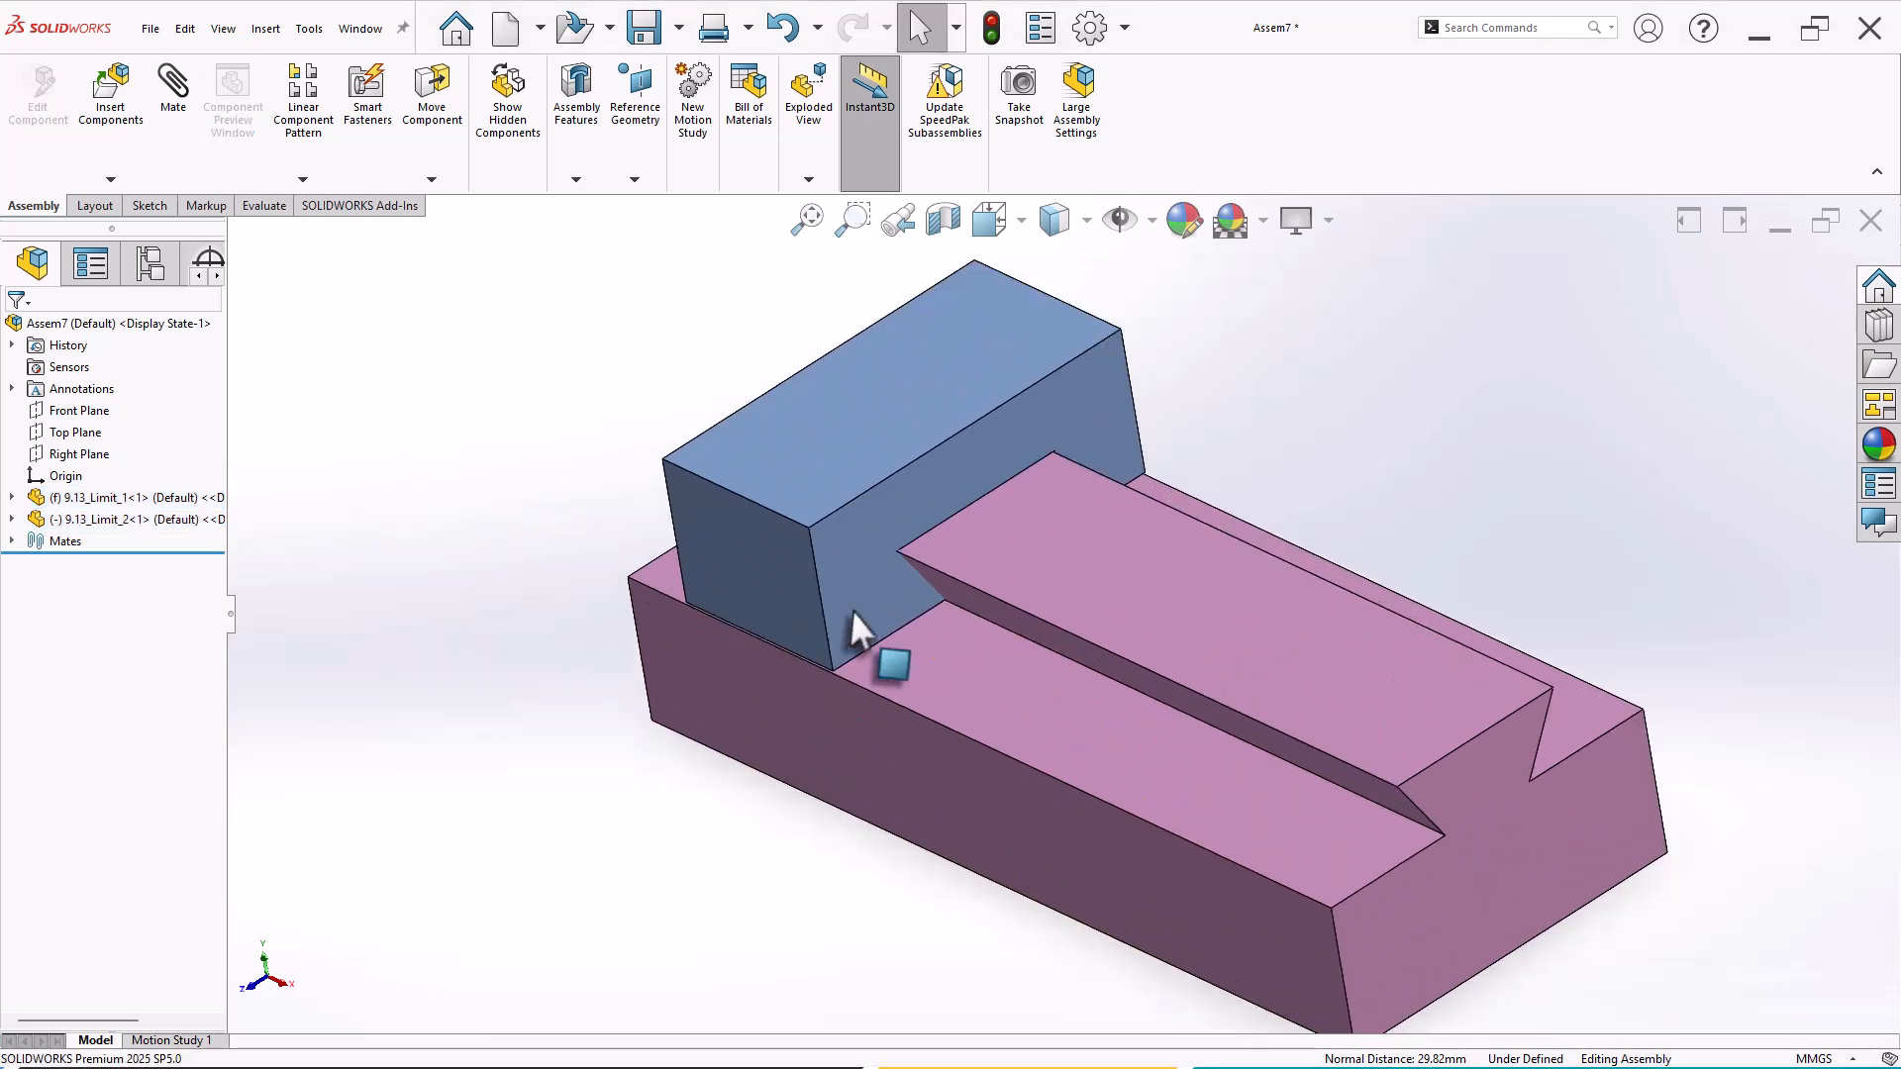
Step: Add a Coincident mate between the end face of 9.13_Limit_2 and the long side face of 9.13_Limit_1
click(958, 509)
drag(965, 525, 713, 430)
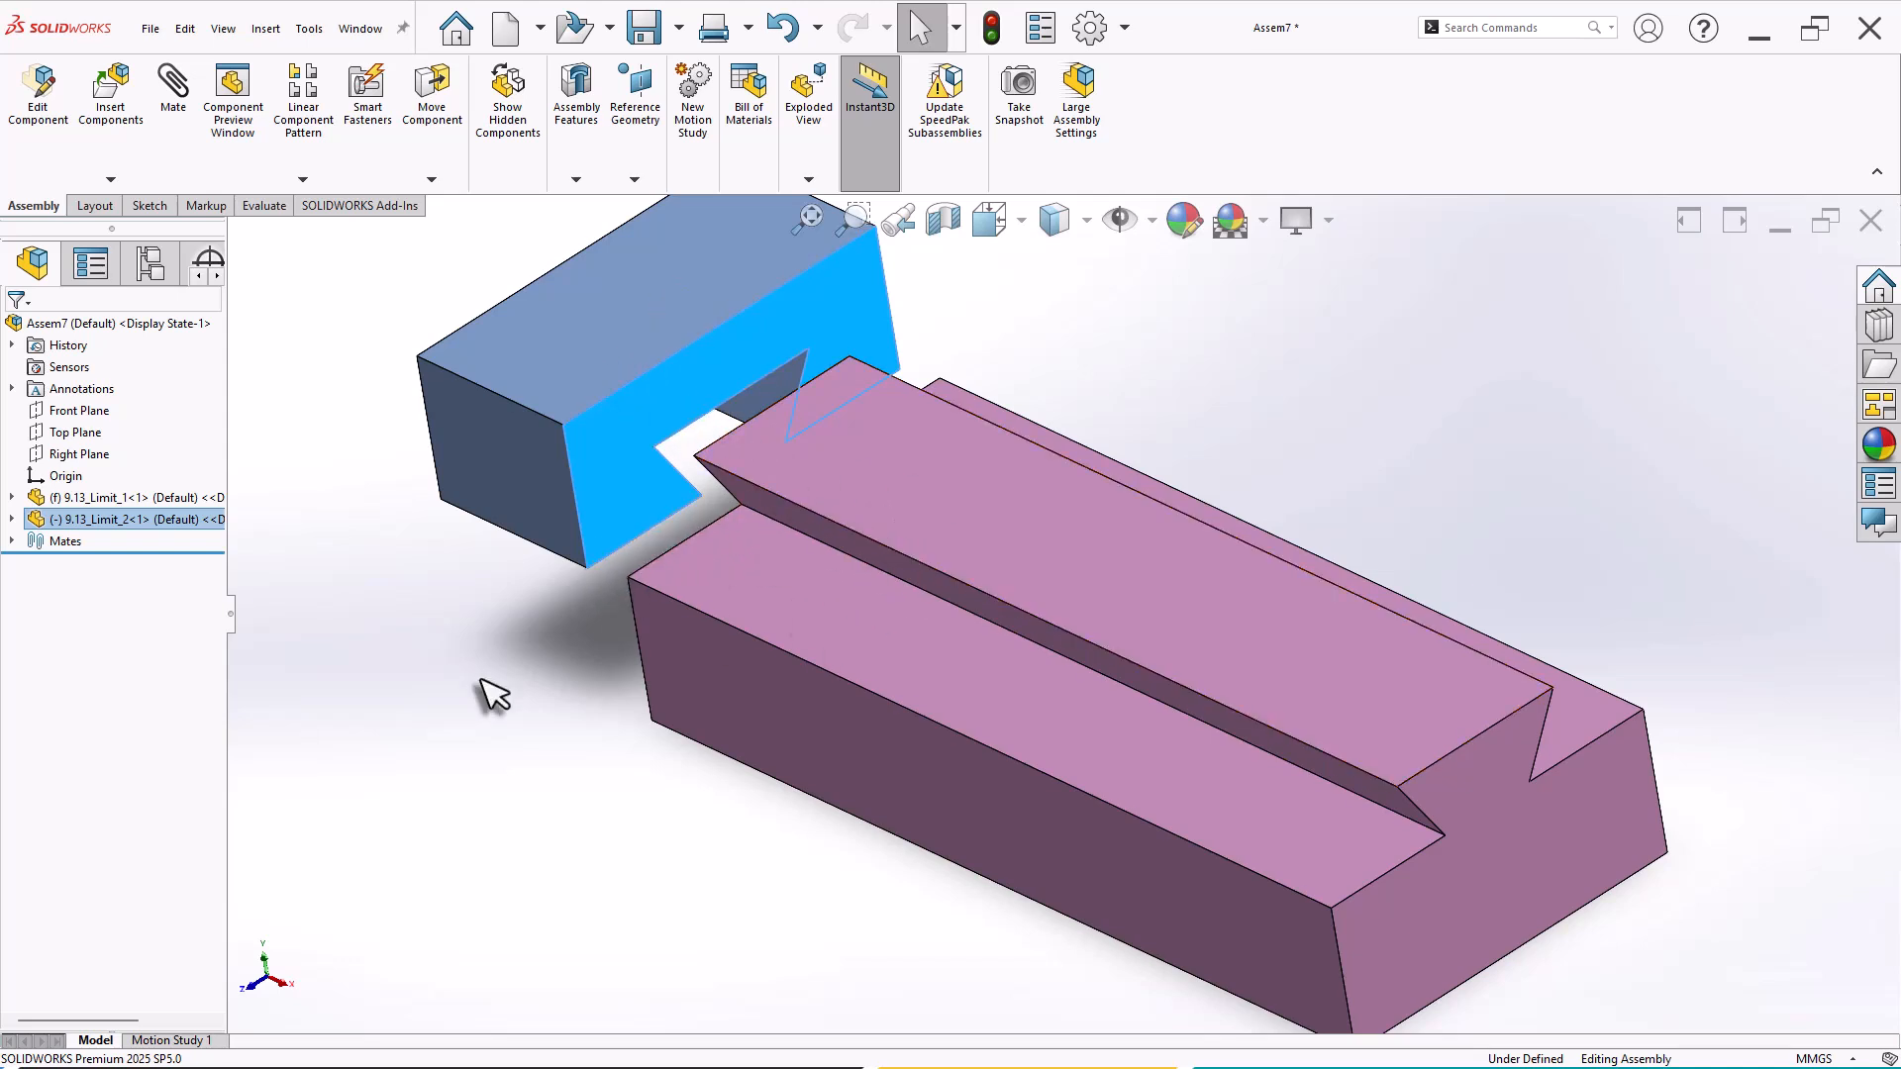
middle_drag(488, 692, 876, 540)
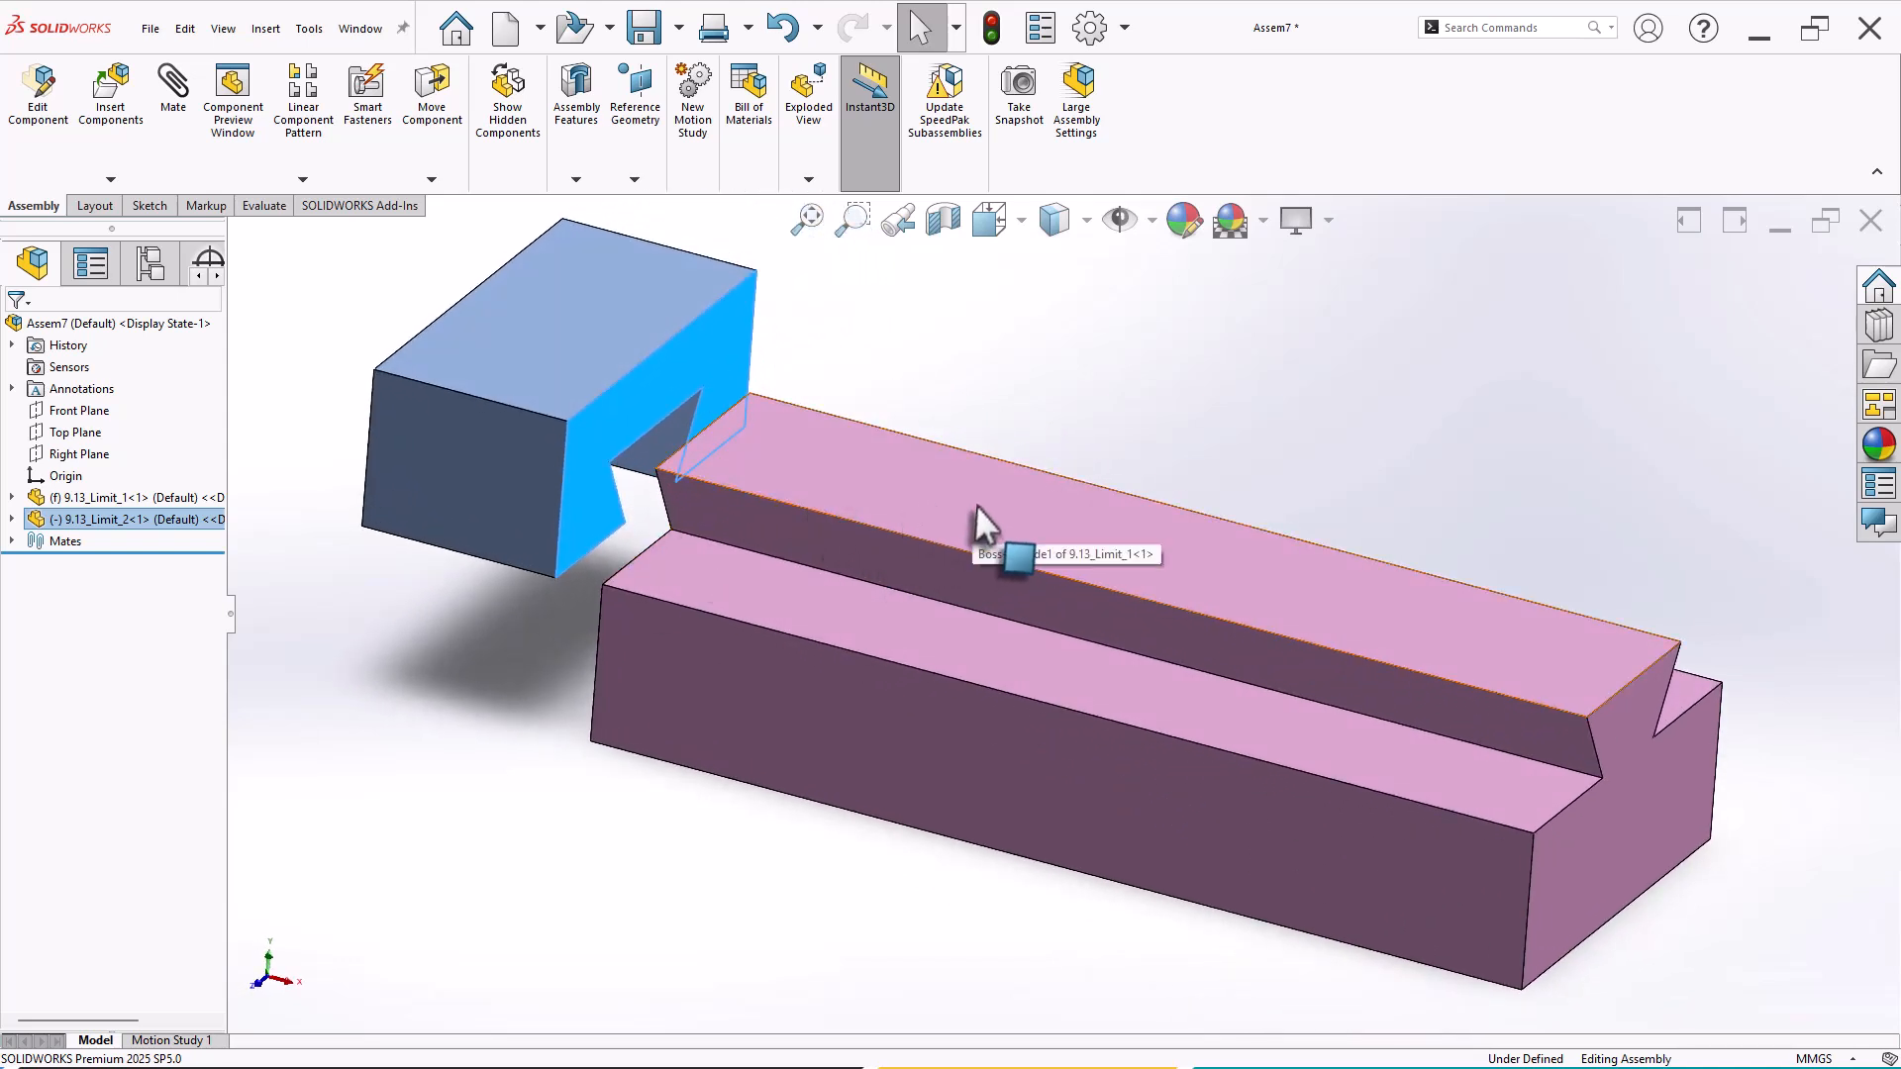
click(473, 493)
ctrl+click(659, 693)
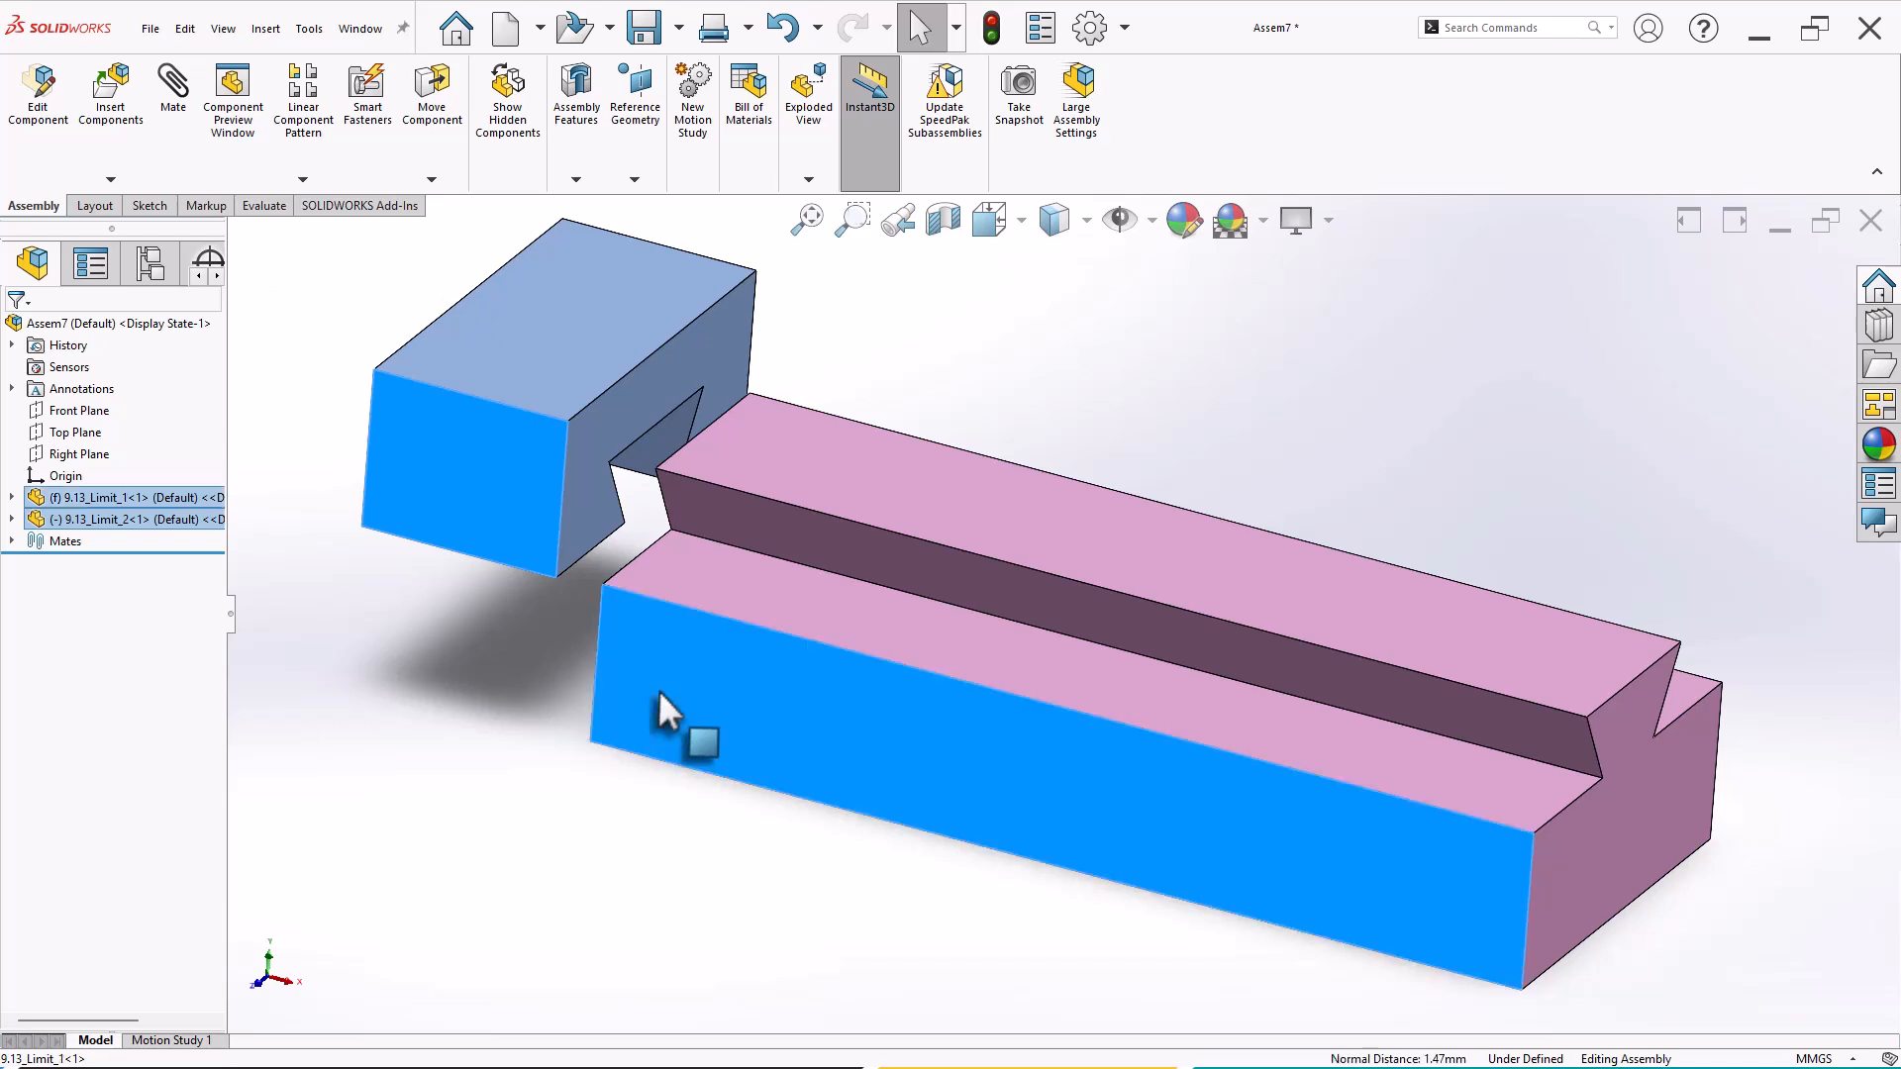
click(724, 673)
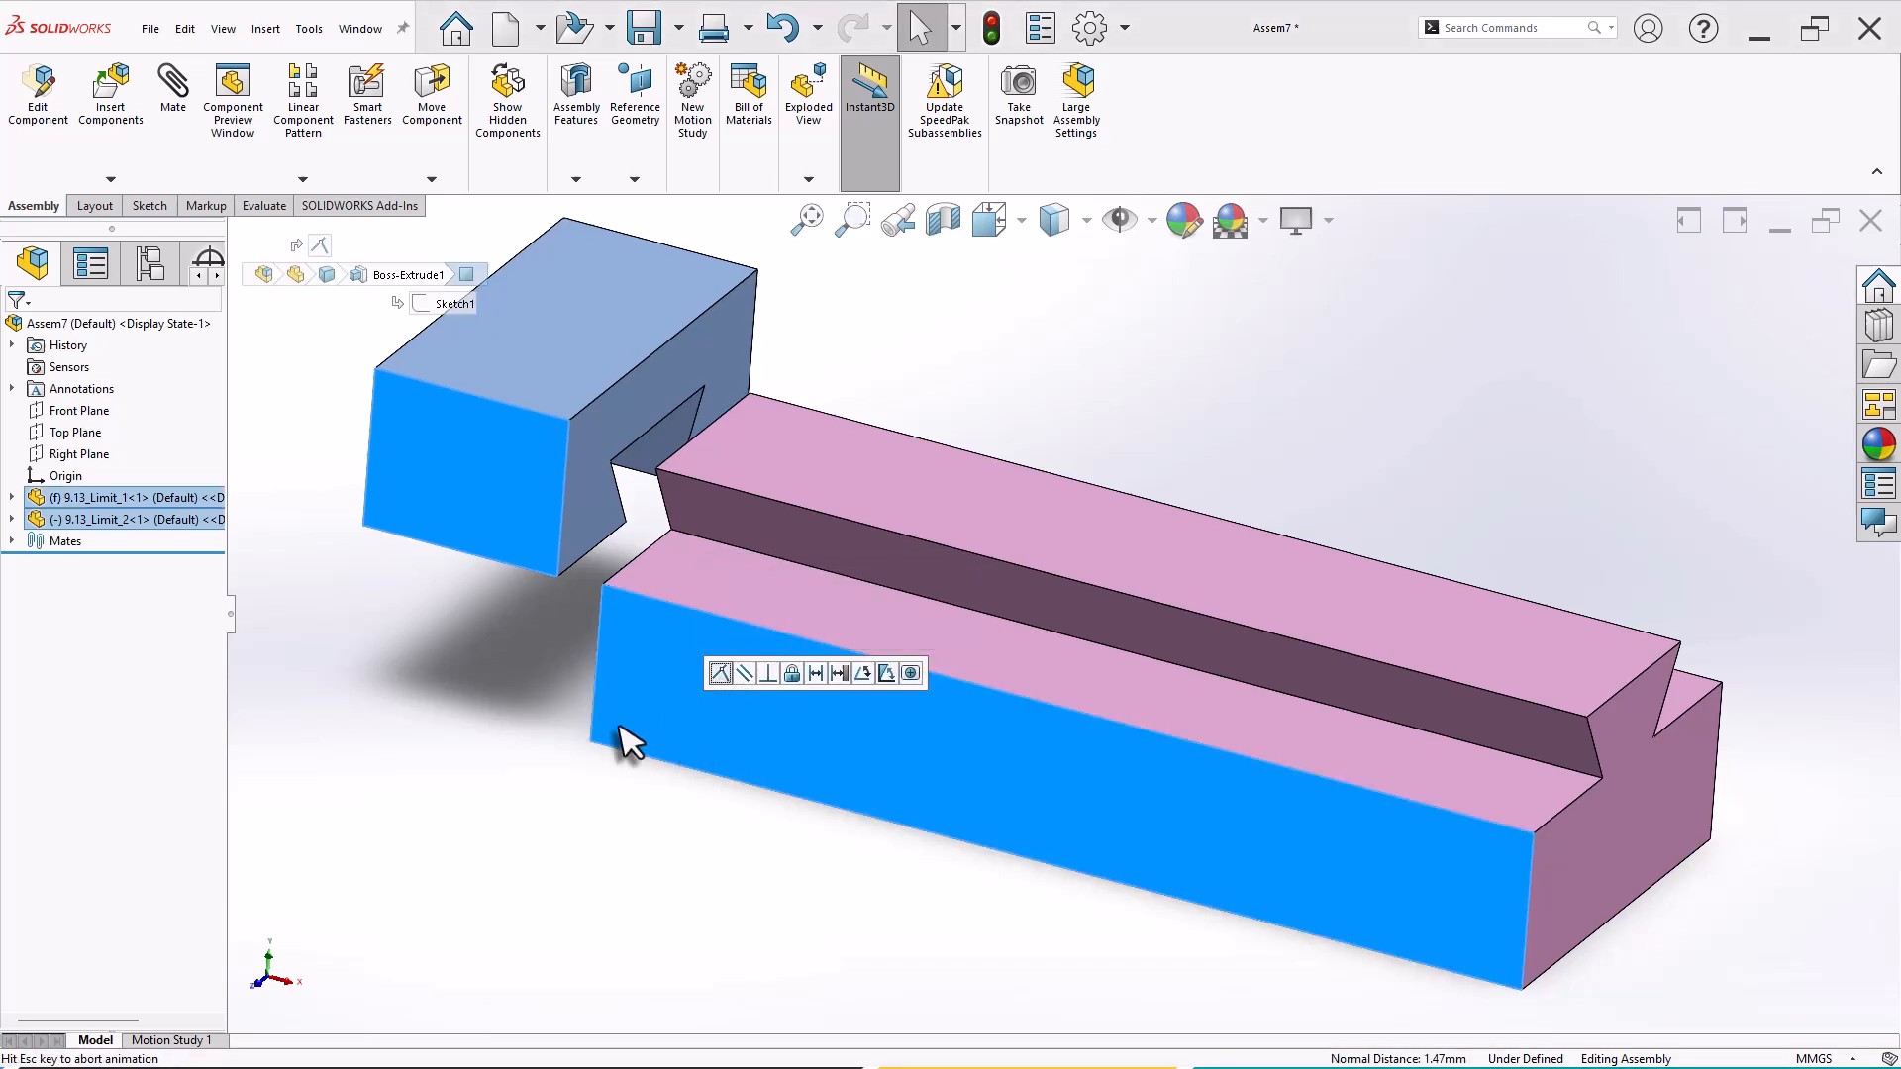
click(458, 798)
Step: Slide 9.13_Limit_2 back and forth along the dovetail rail to check its free travel
drag(564, 433, 1131, 721)
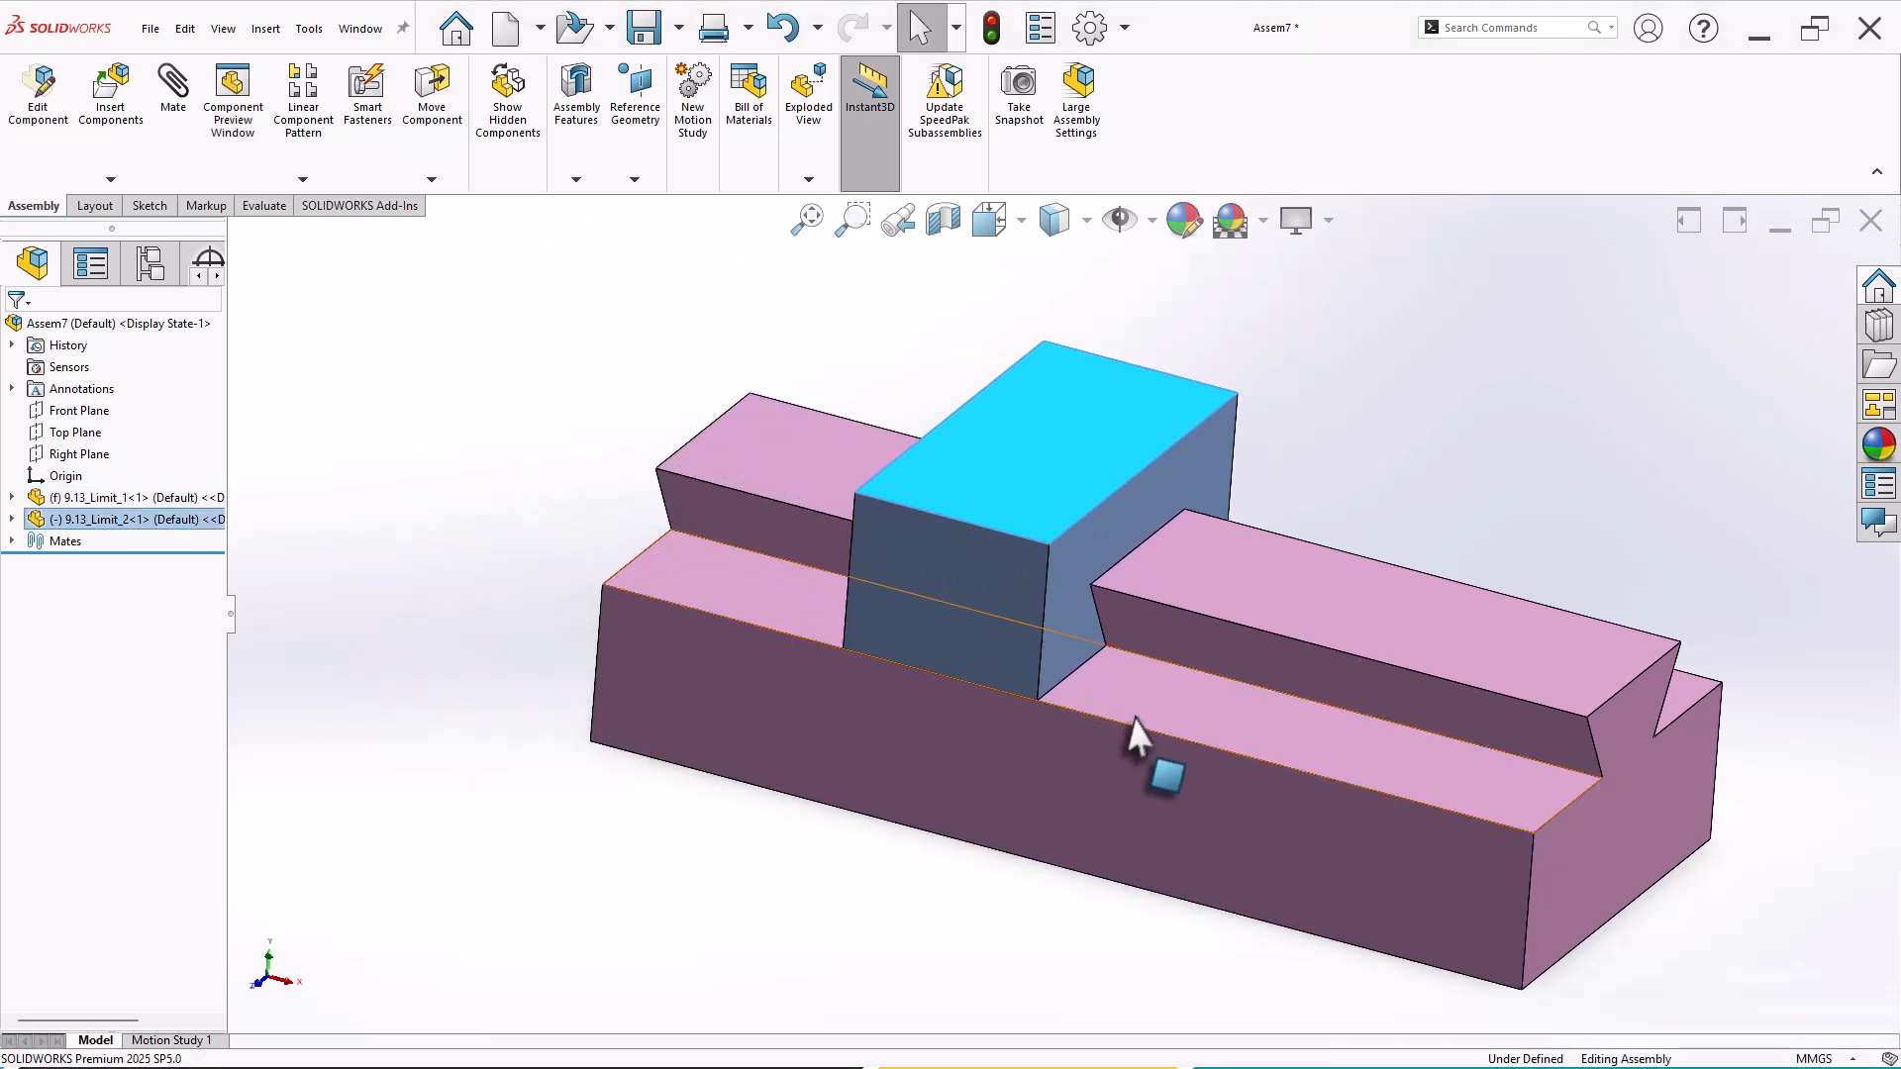
middle_drag(1131, 720, 1329, 764)
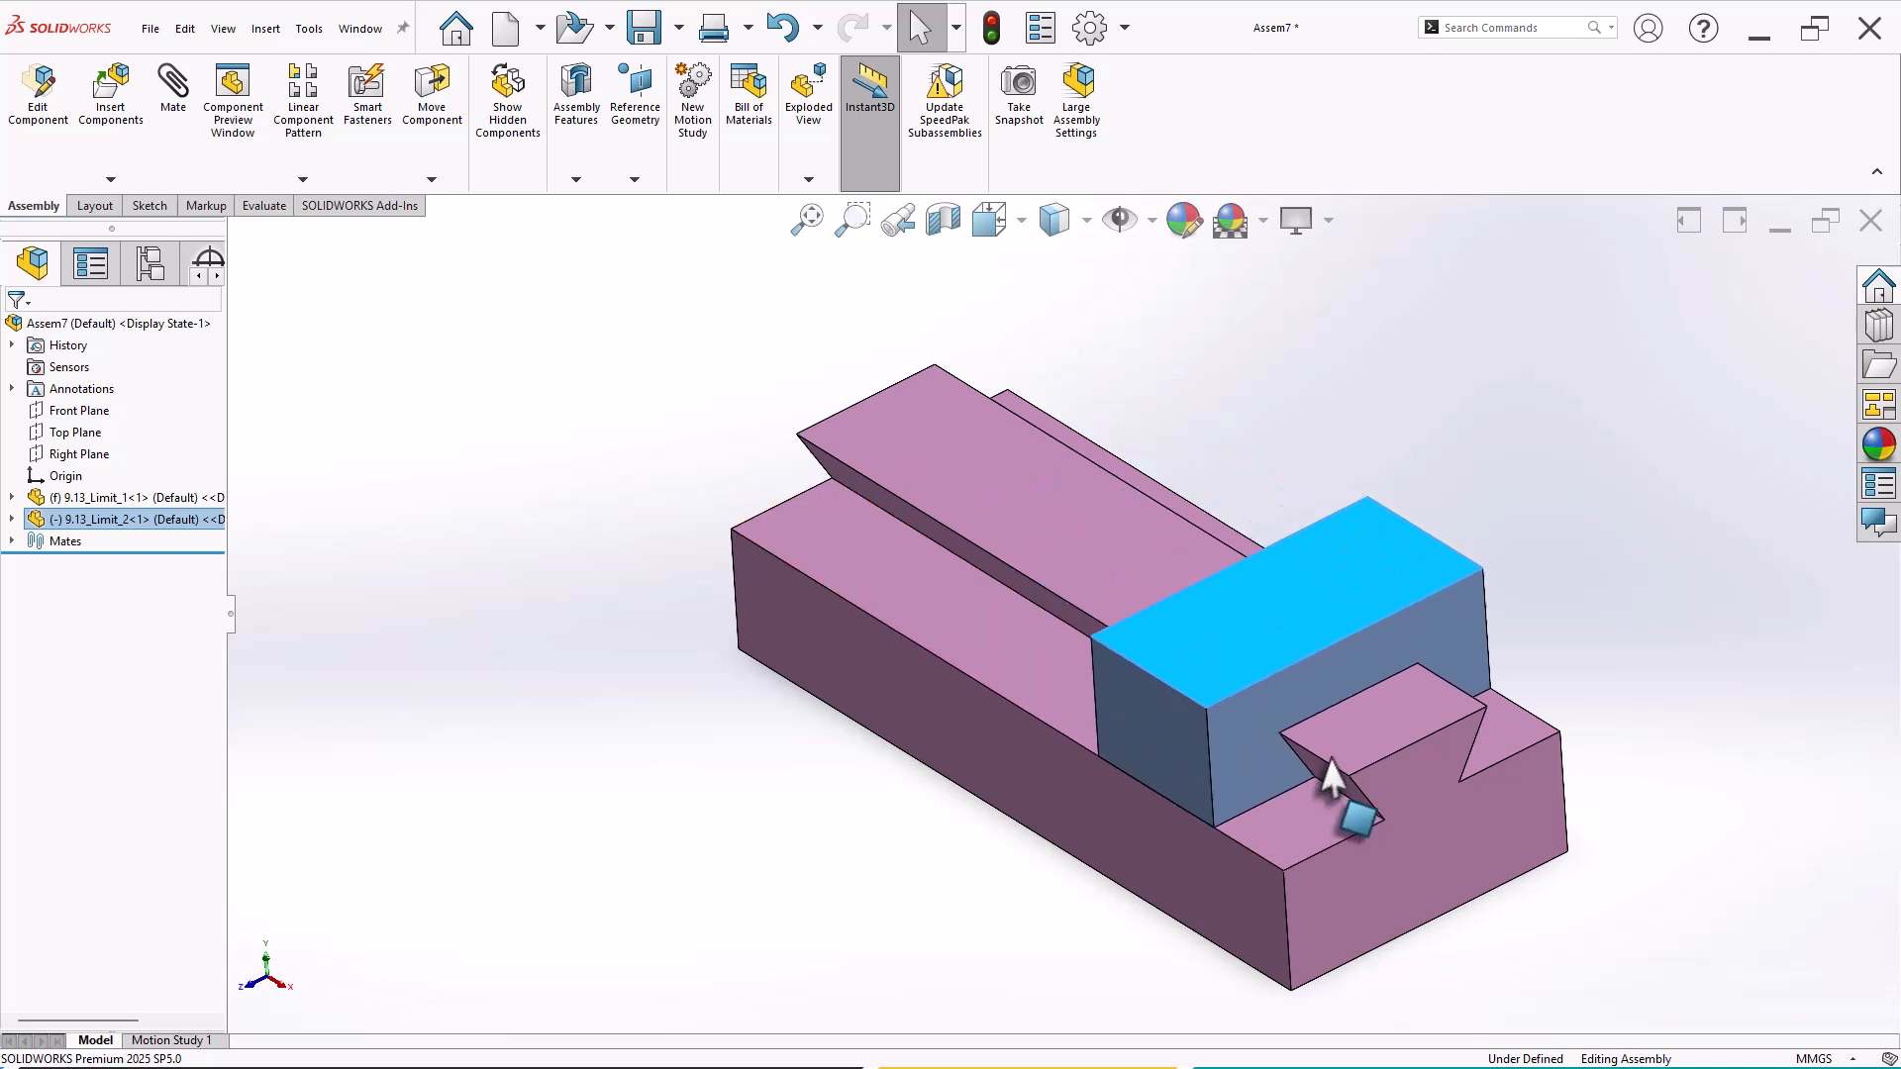
drag(1331, 782, 993, 673)
scroll(1803, 766, up, 2)
scroll(1675, 704, down, 3)
scroll(1482, 681, up, 1)
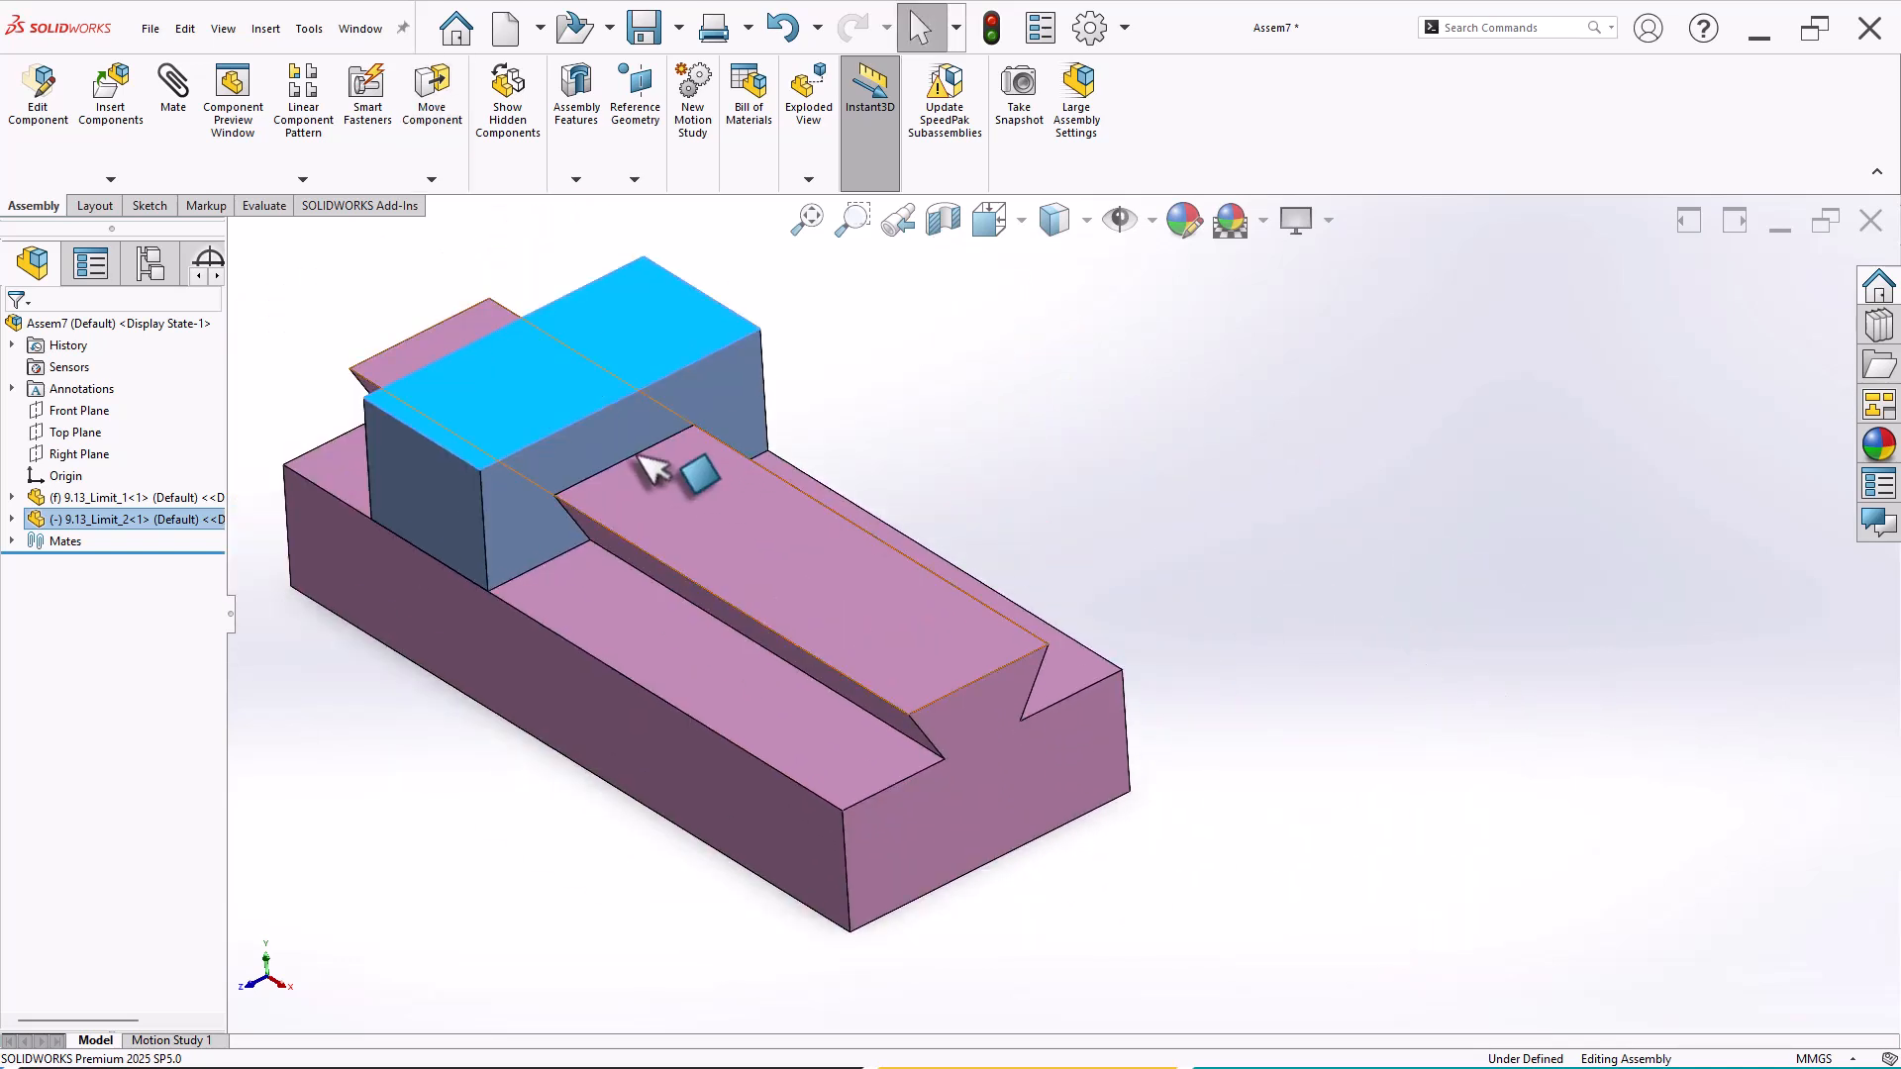
drag(638, 455, 776, 699)
key(Escape)
click(1262, 652)
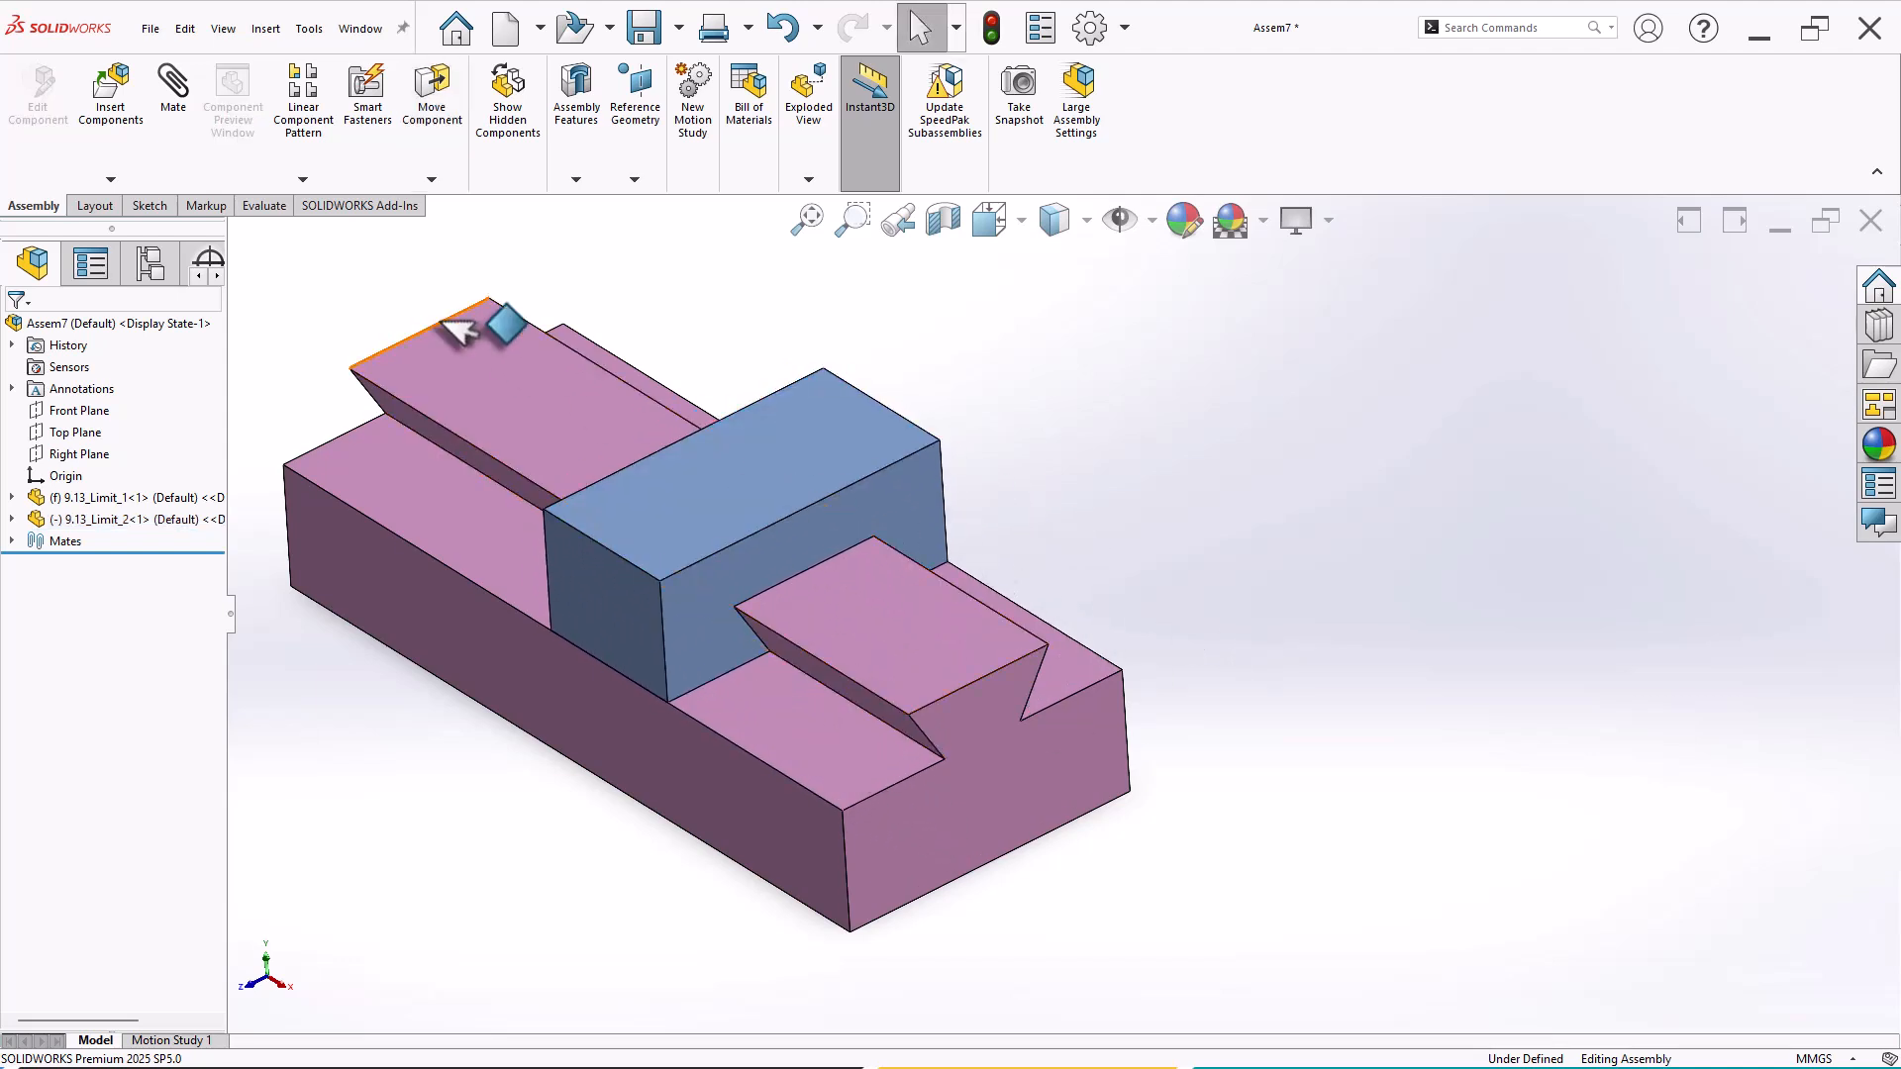
Step: Add a Limit Distance mate between the rail's end face and the block's front face, maximum 50 mm and minimum 0 mm, and test the block's travel
click(176, 89)
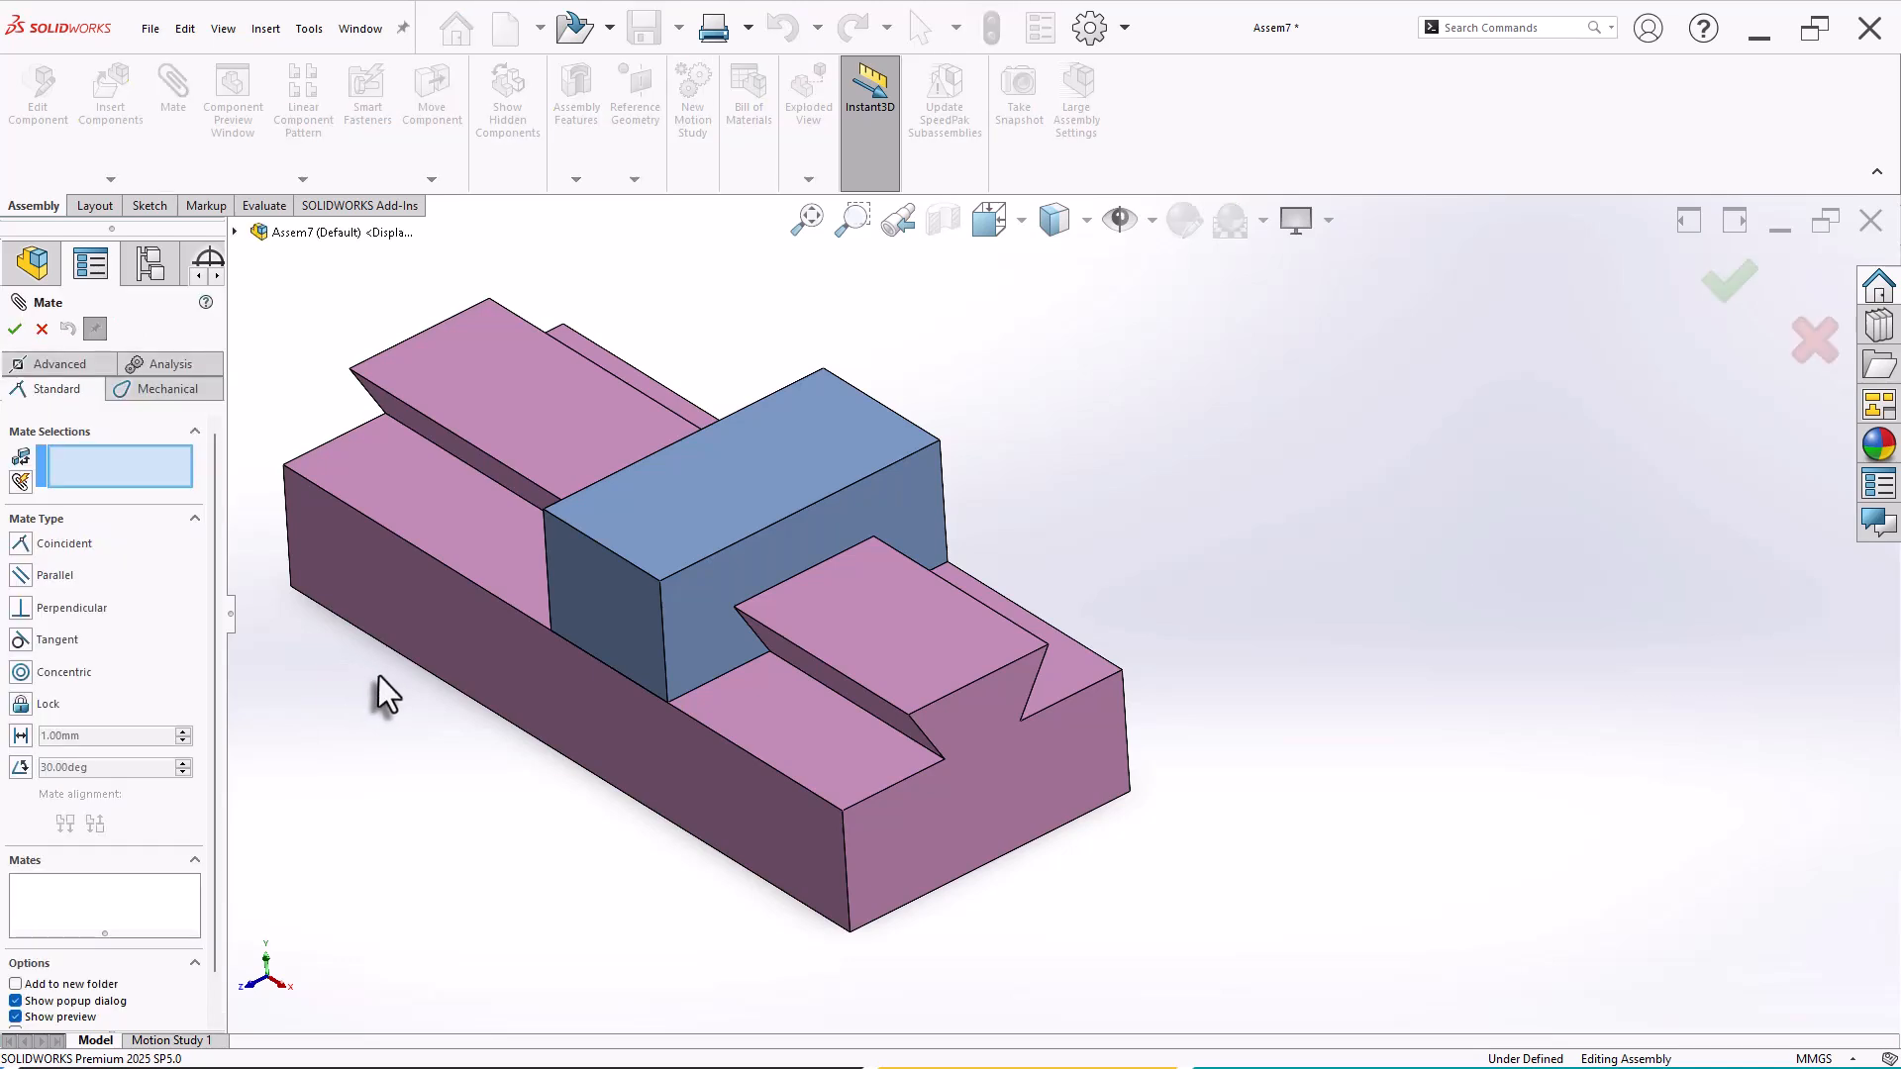
click(55, 368)
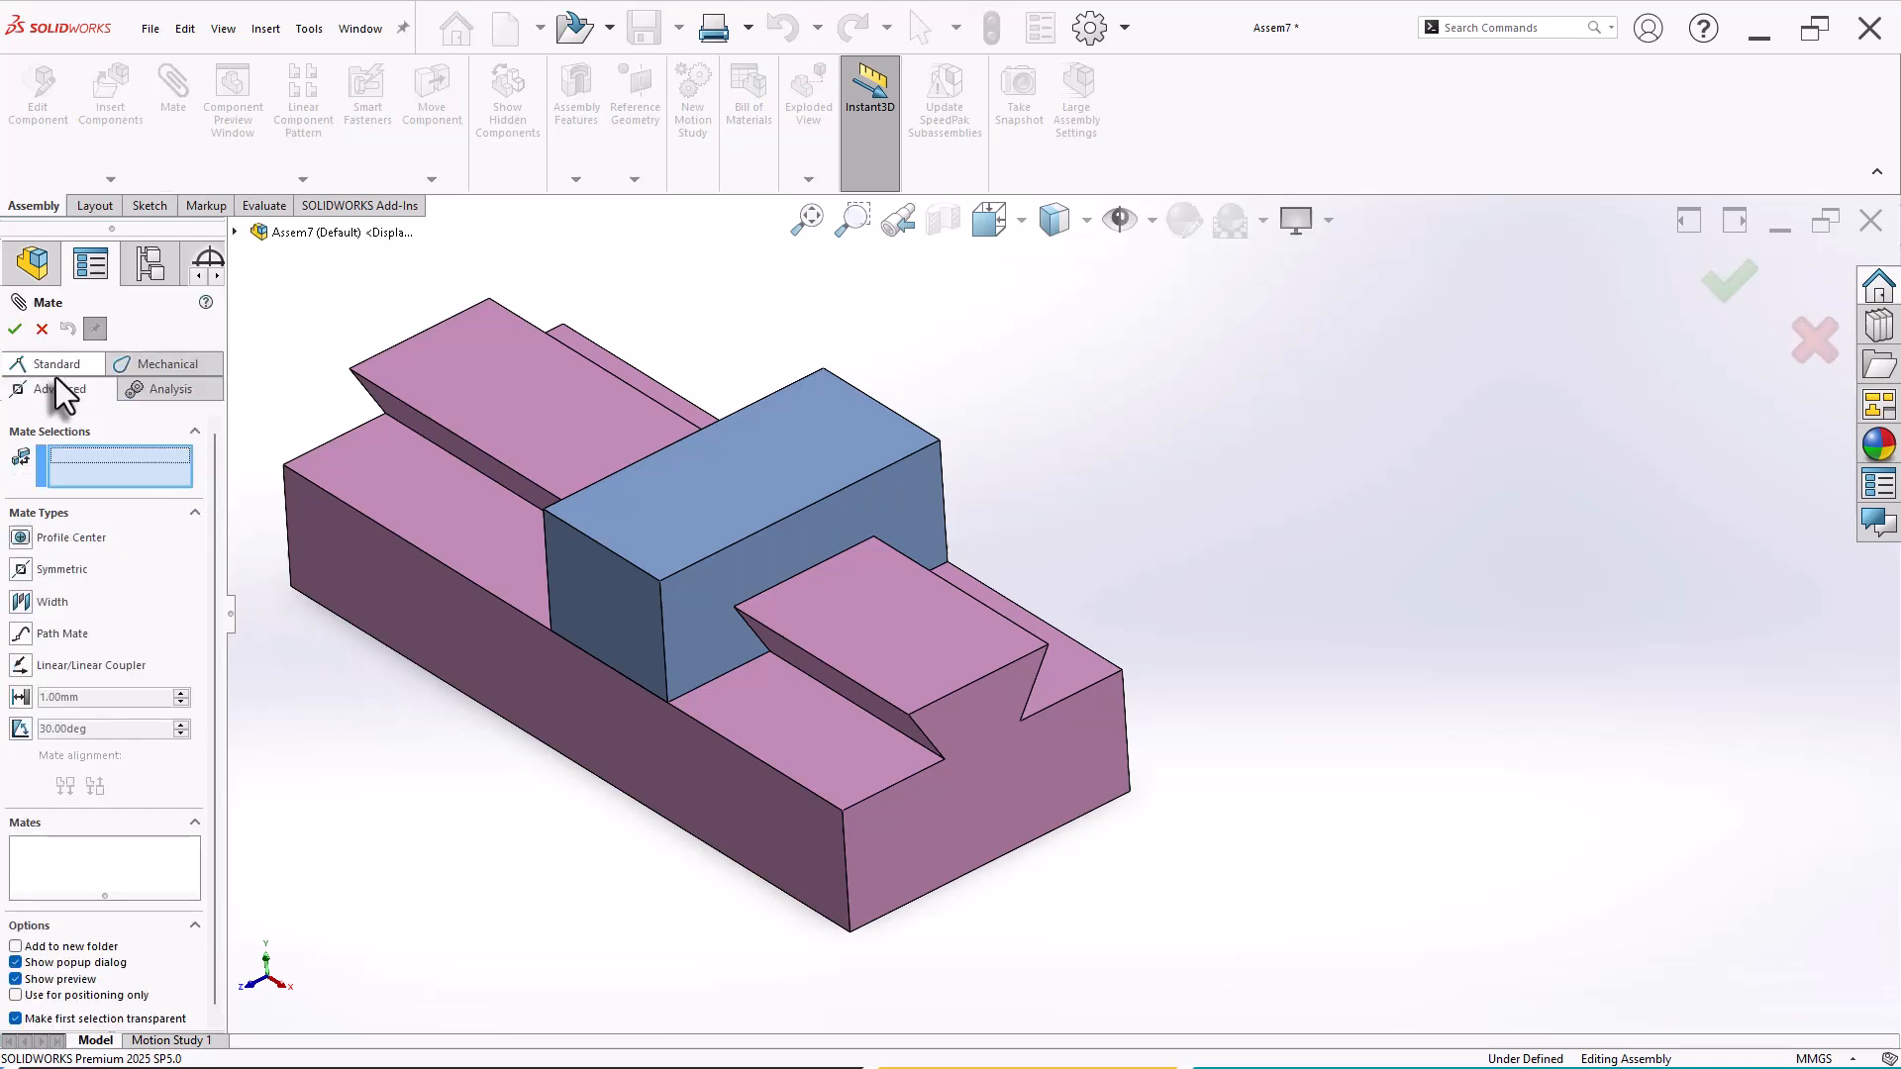
click(26, 701)
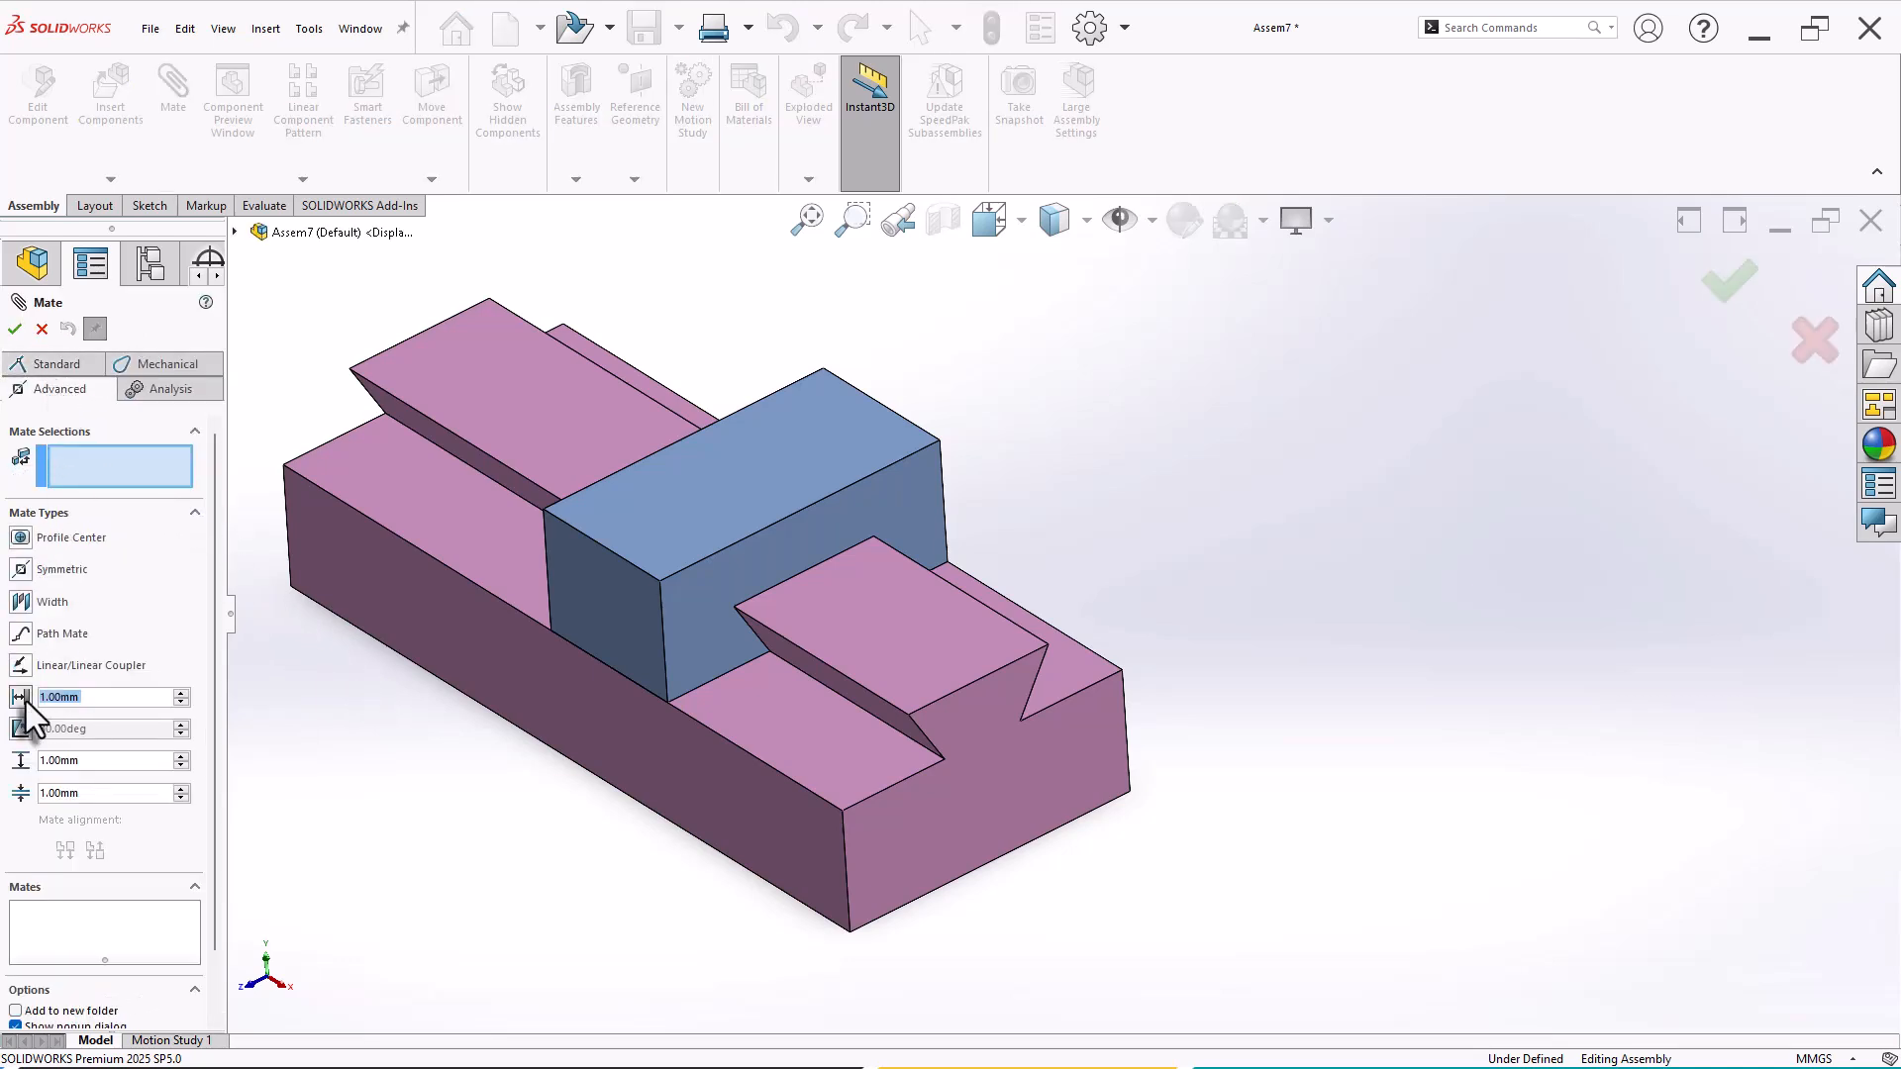
click(91, 478)
click(955, 853)
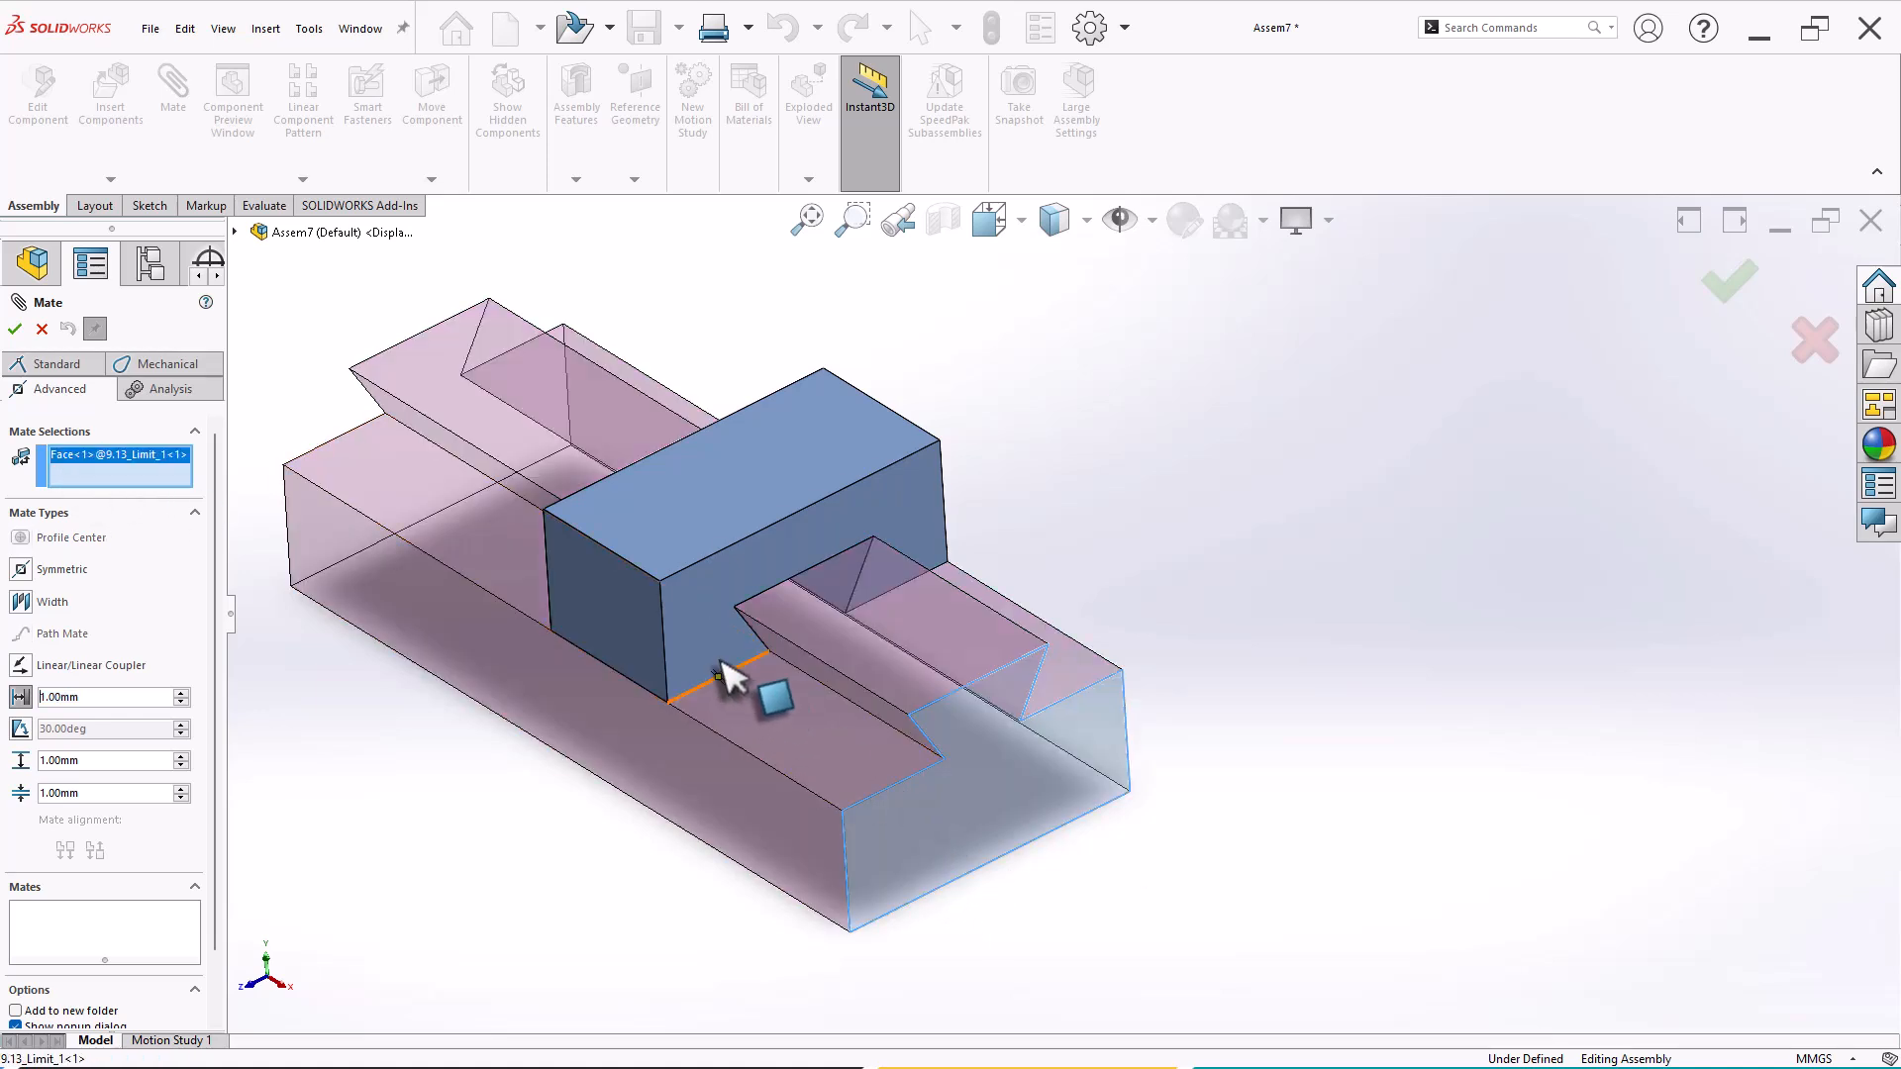
click(711, 656)
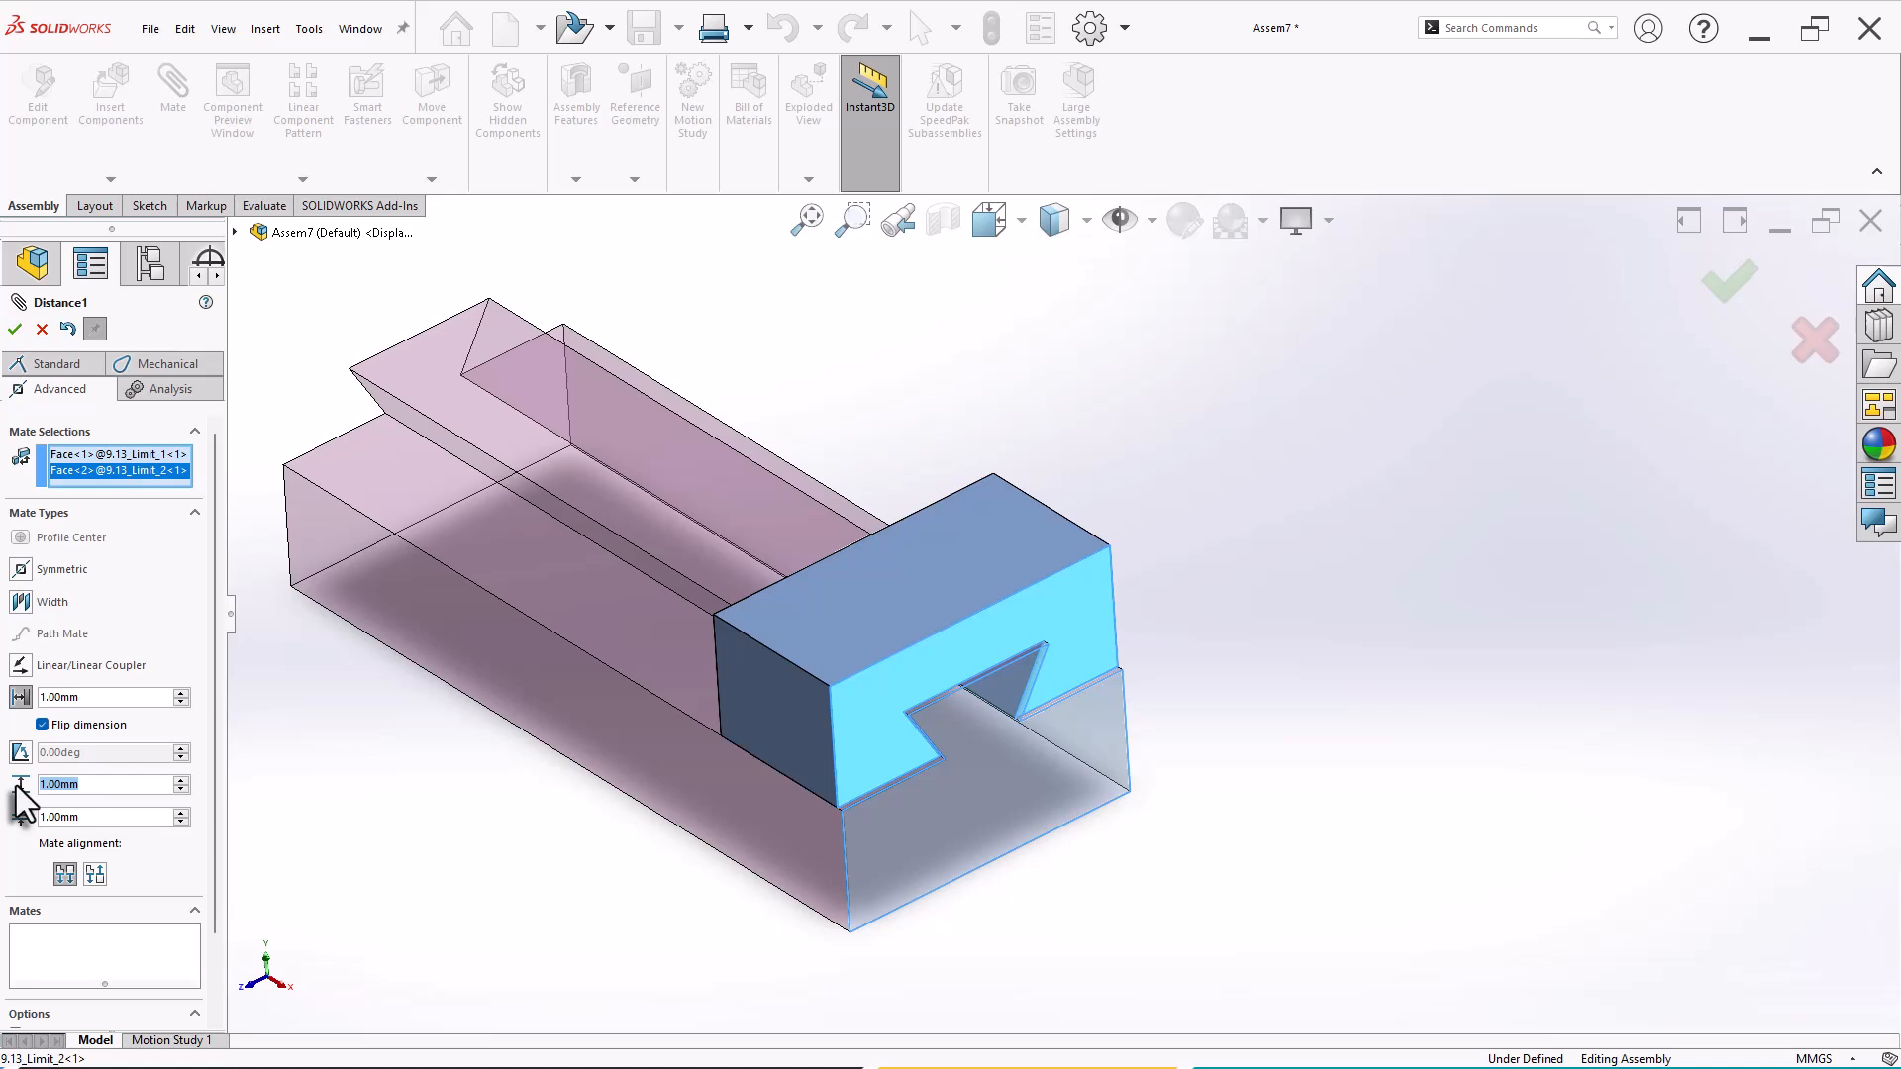
text(50)
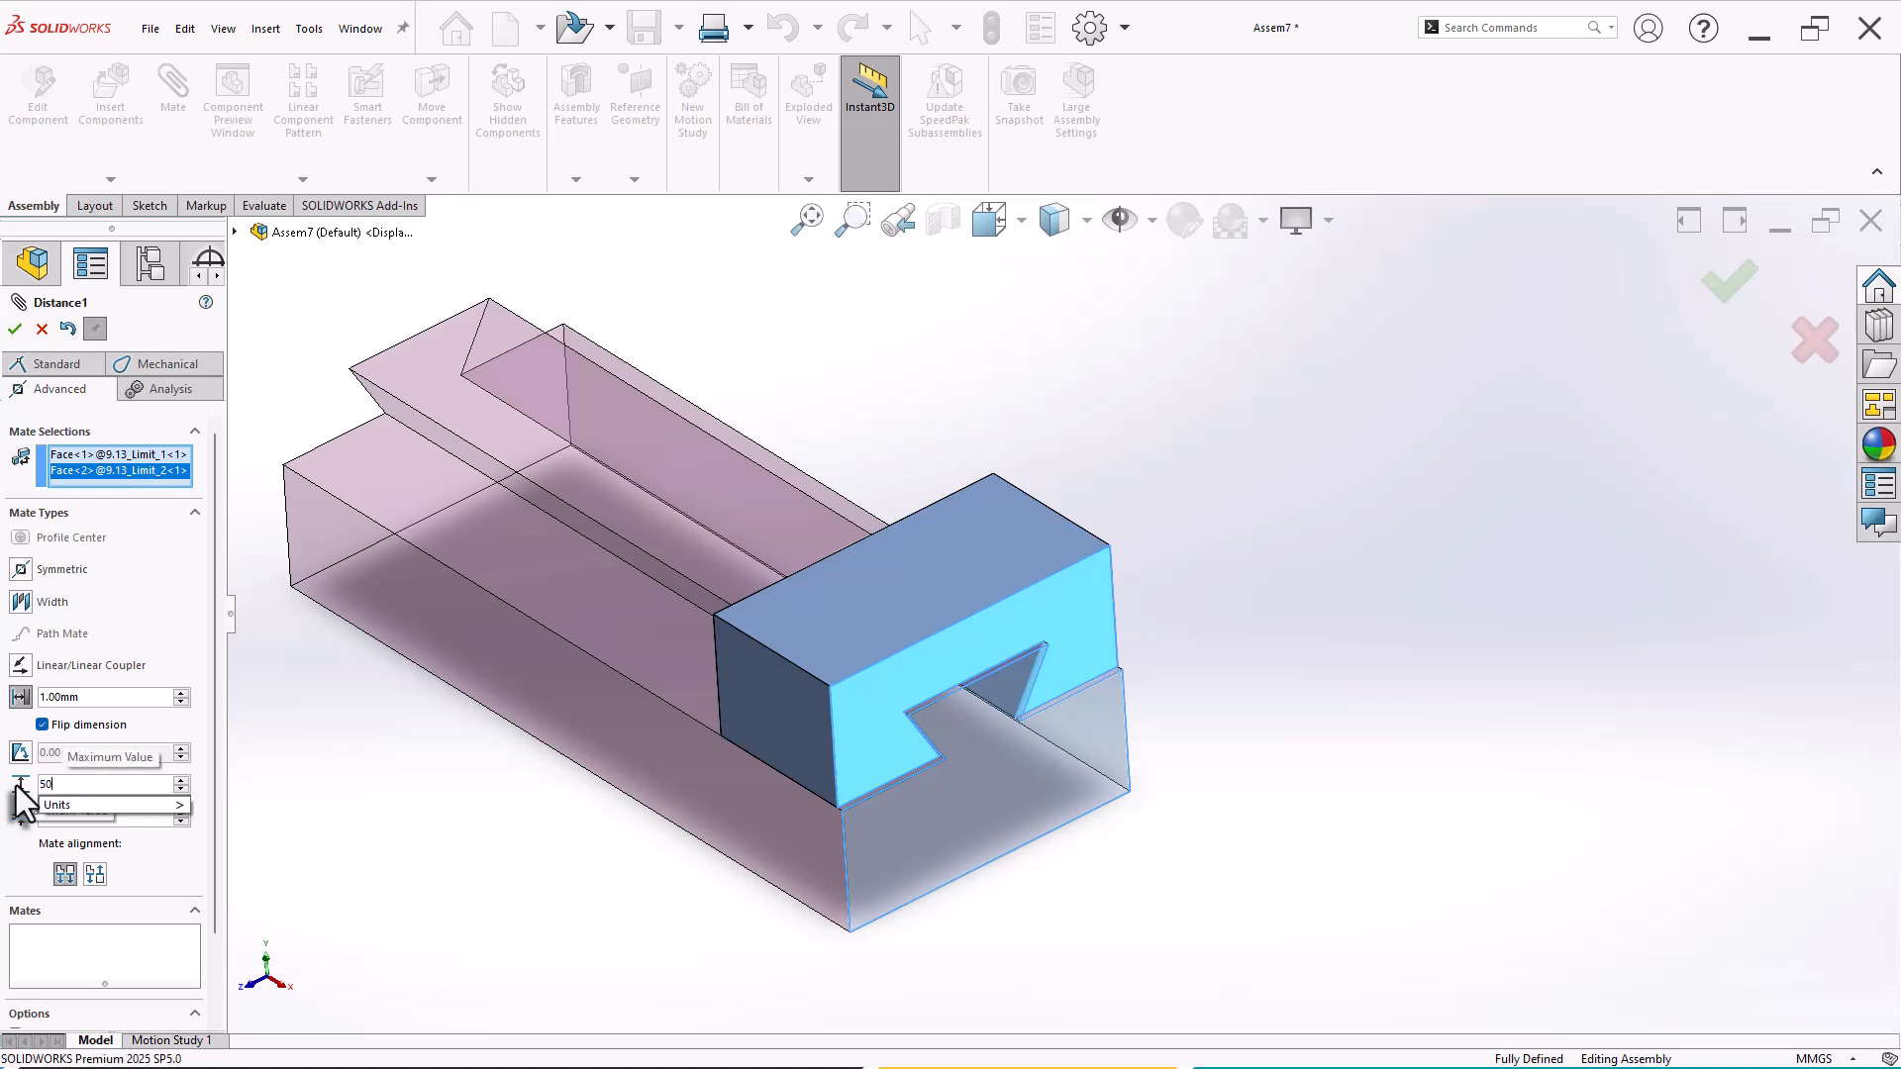
key(Tab)
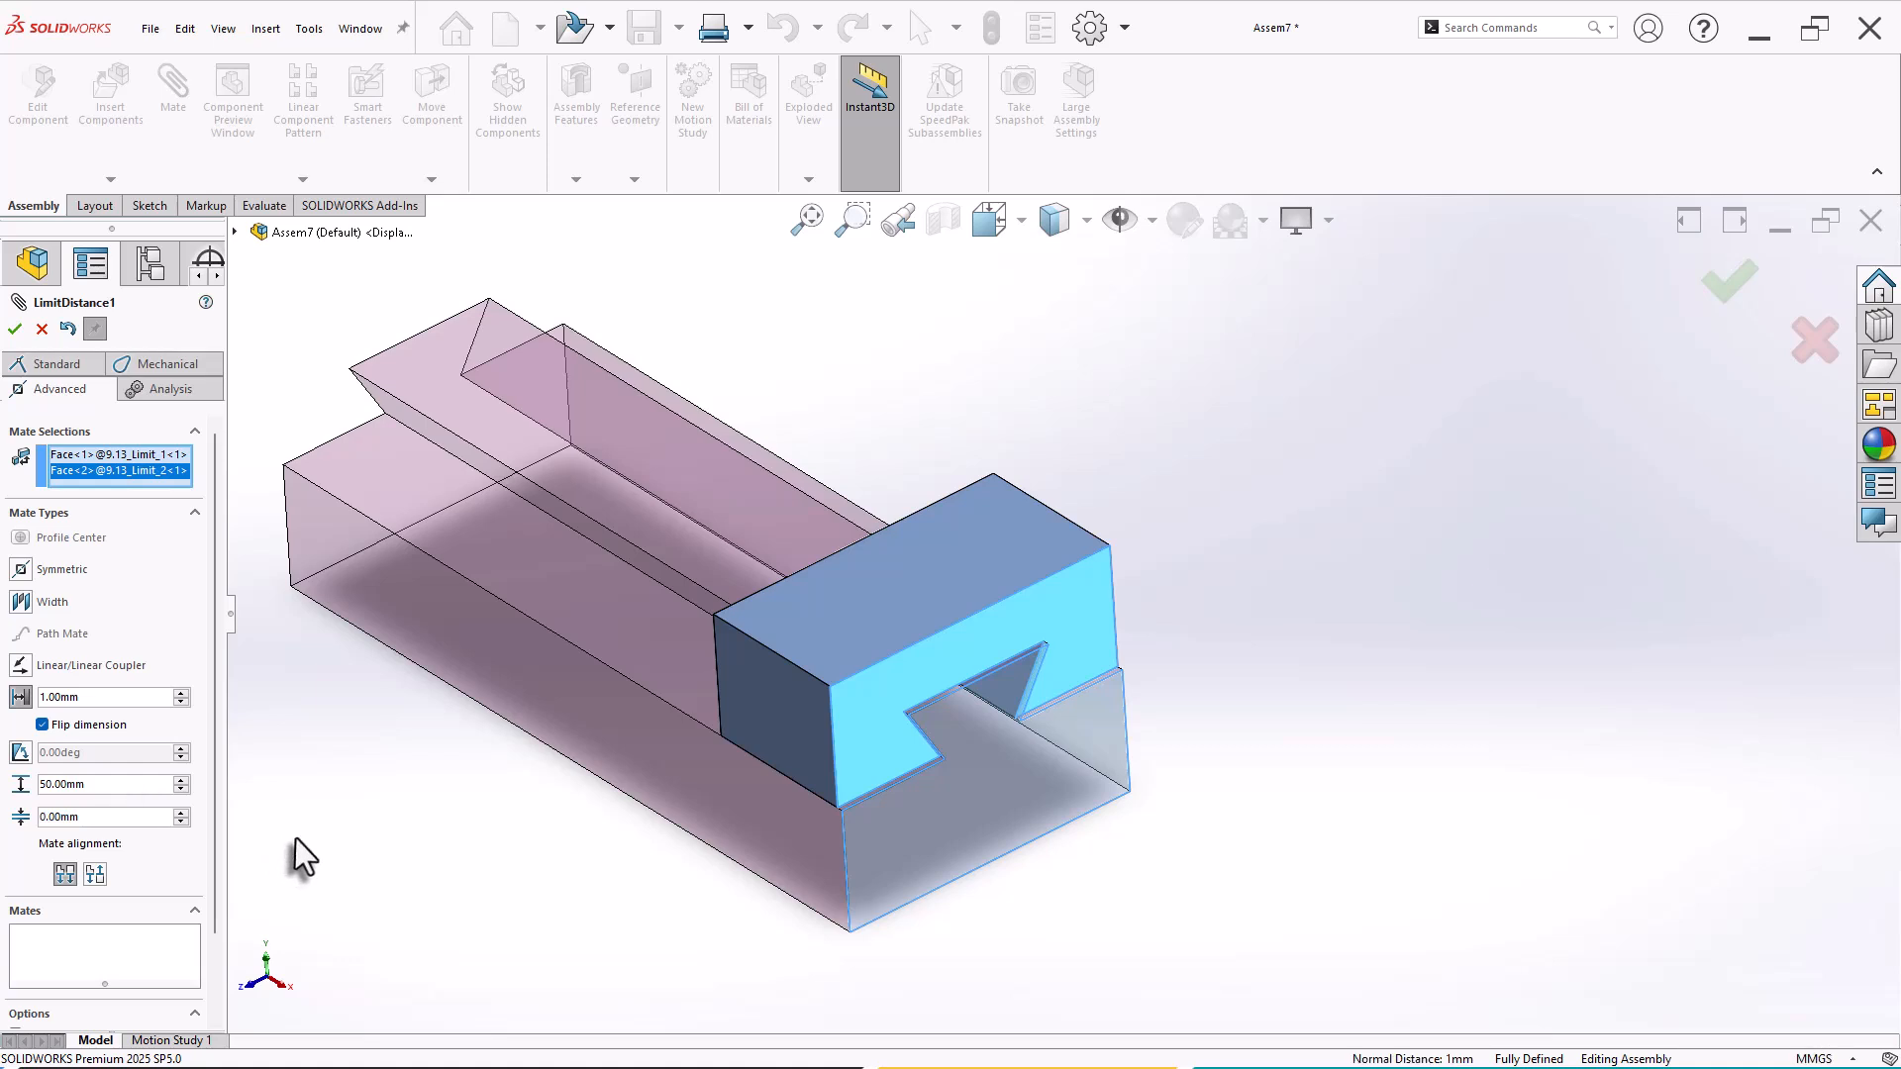
click(15, 329)
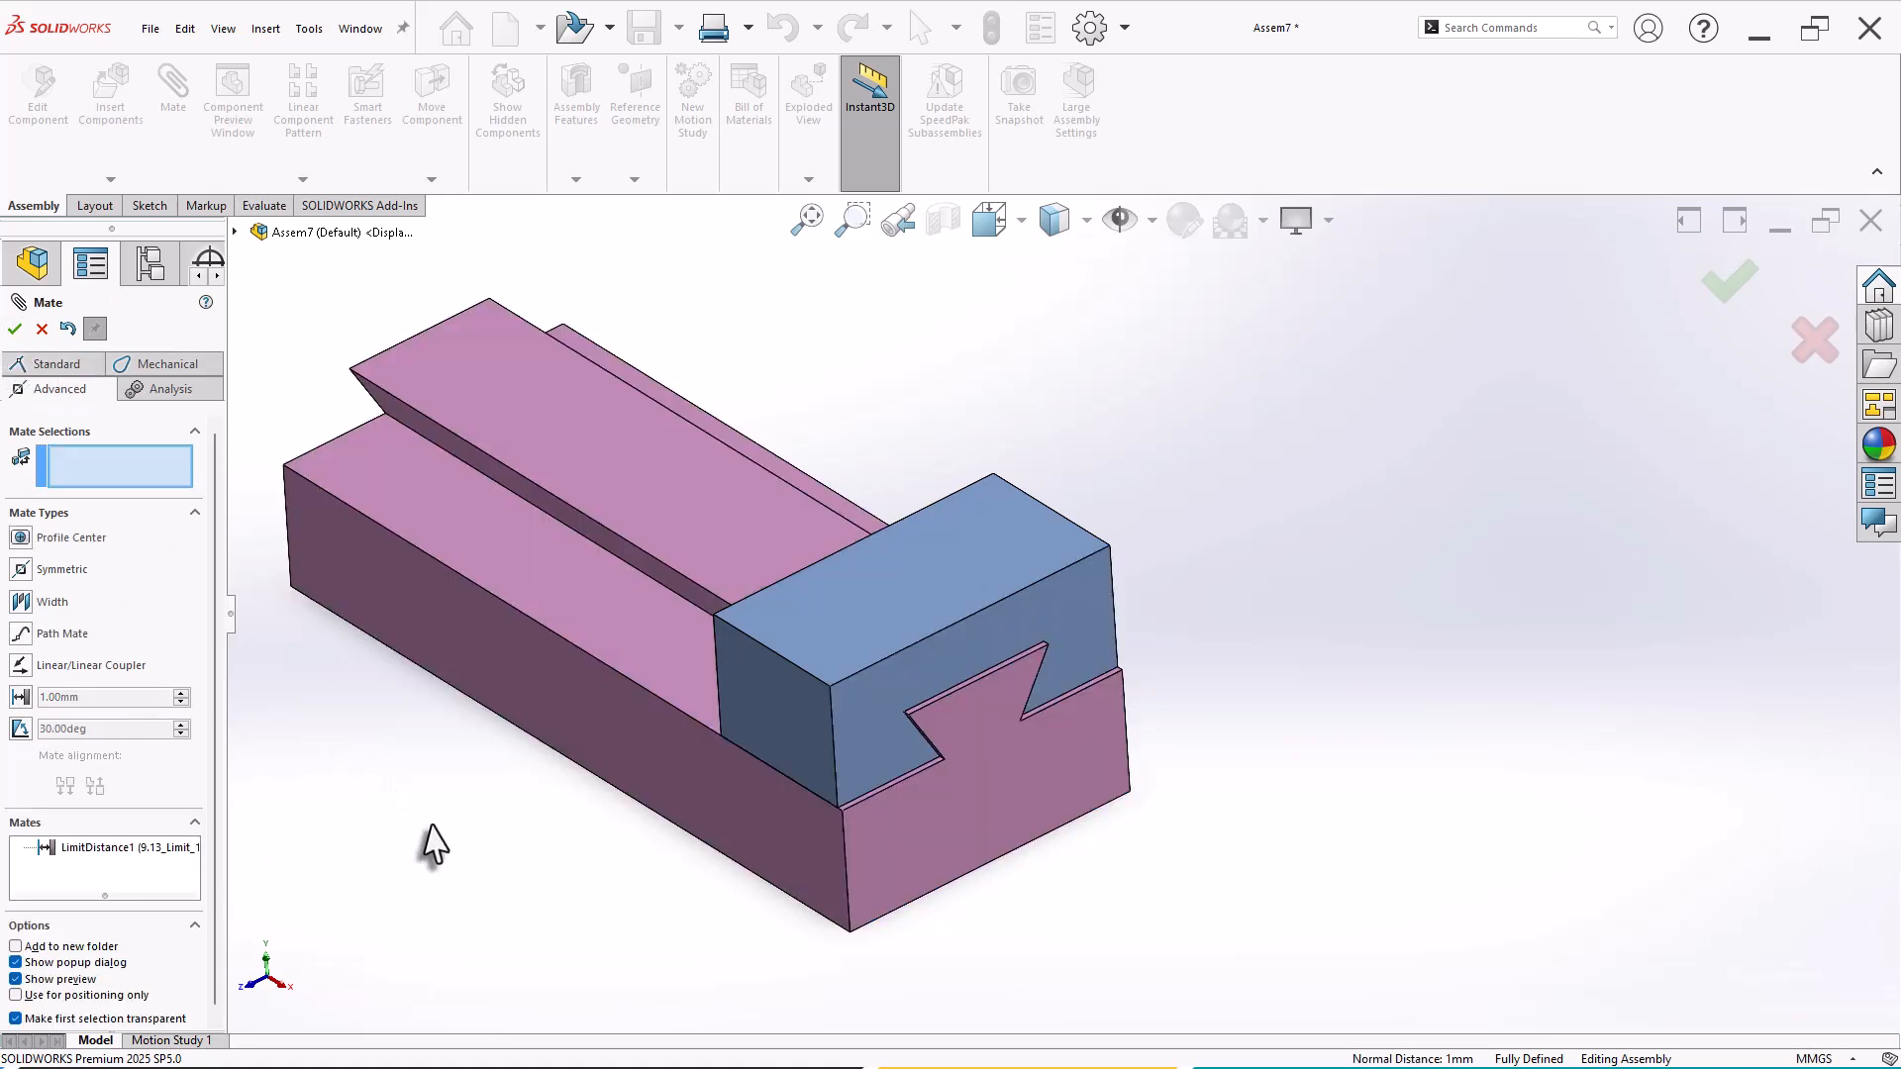
scroll(857, 644, up, 1)
drag(941, 628, 713, 576)
Step: Change the Limit Distance mate to a minimum of 10 mm and a maximum of 40 mm
click(146, 853)
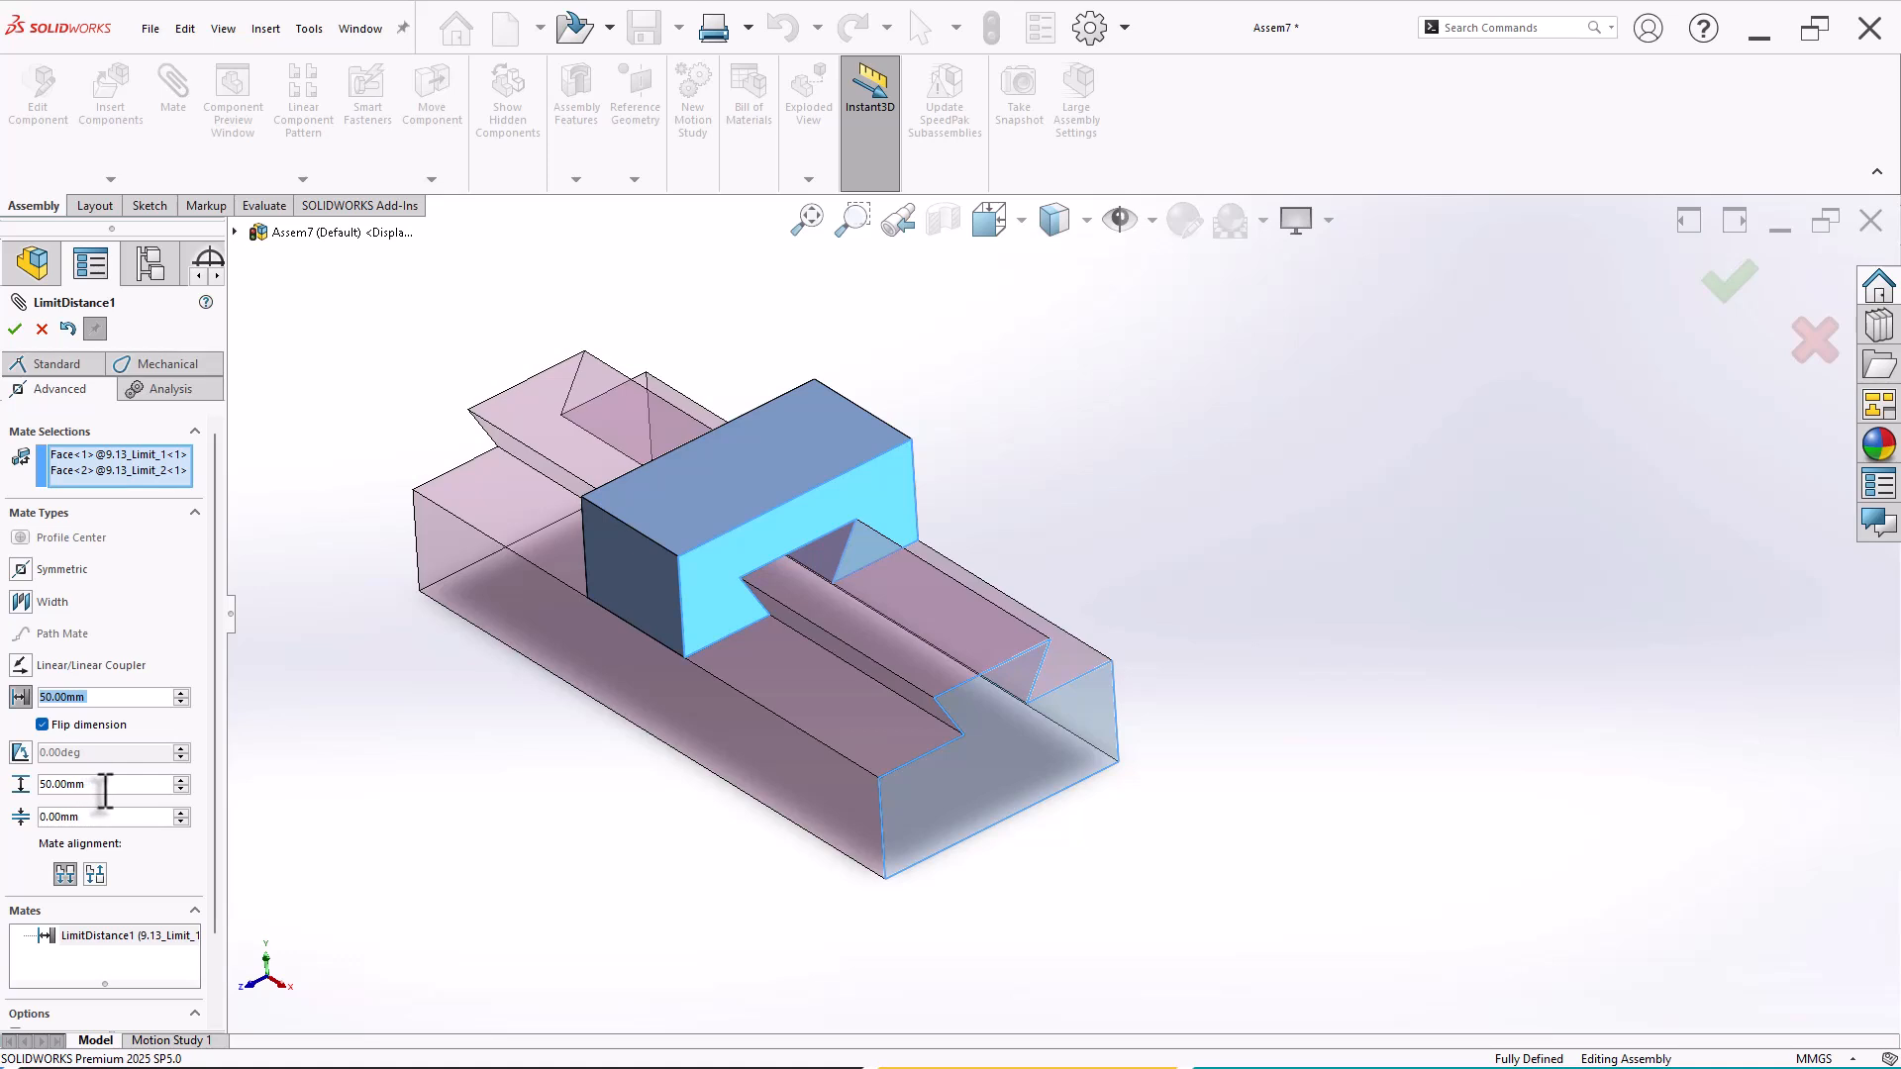
click(102, 816)
text(10)
key(Return)
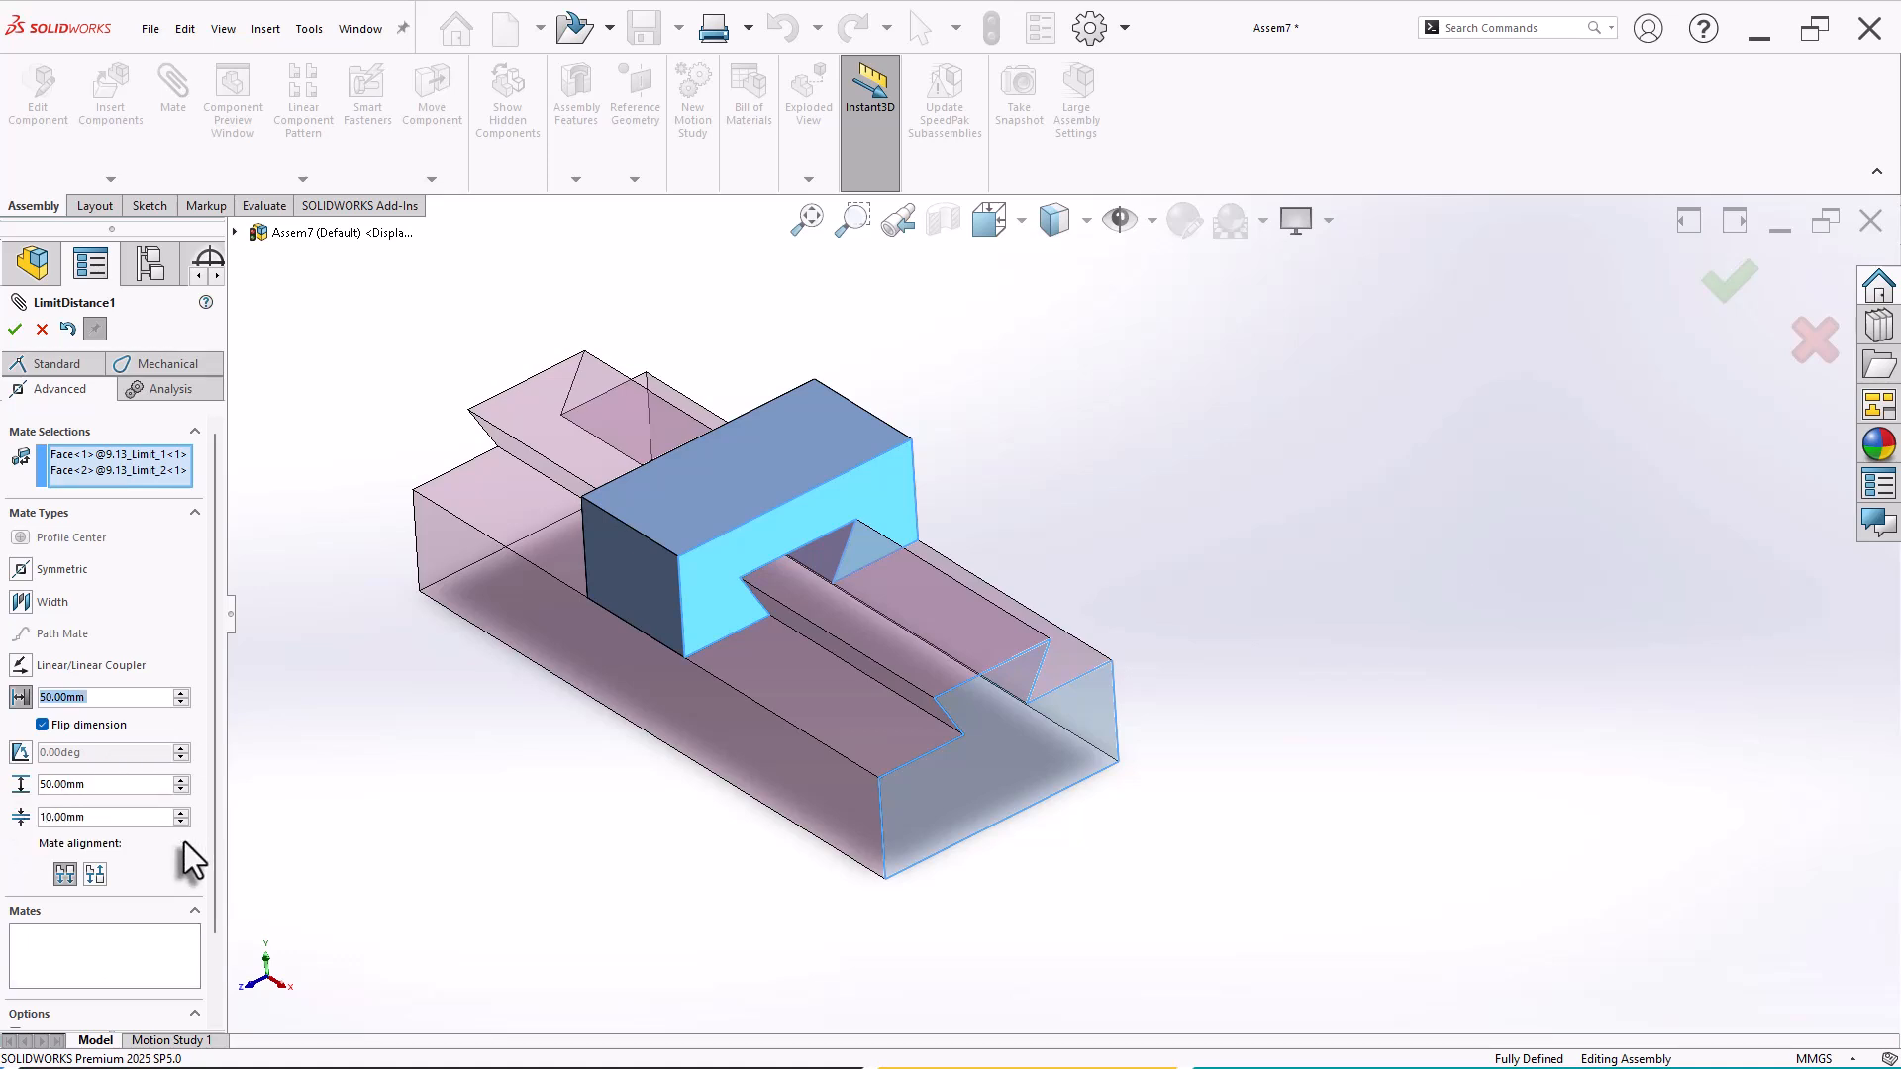
click(39, 783)
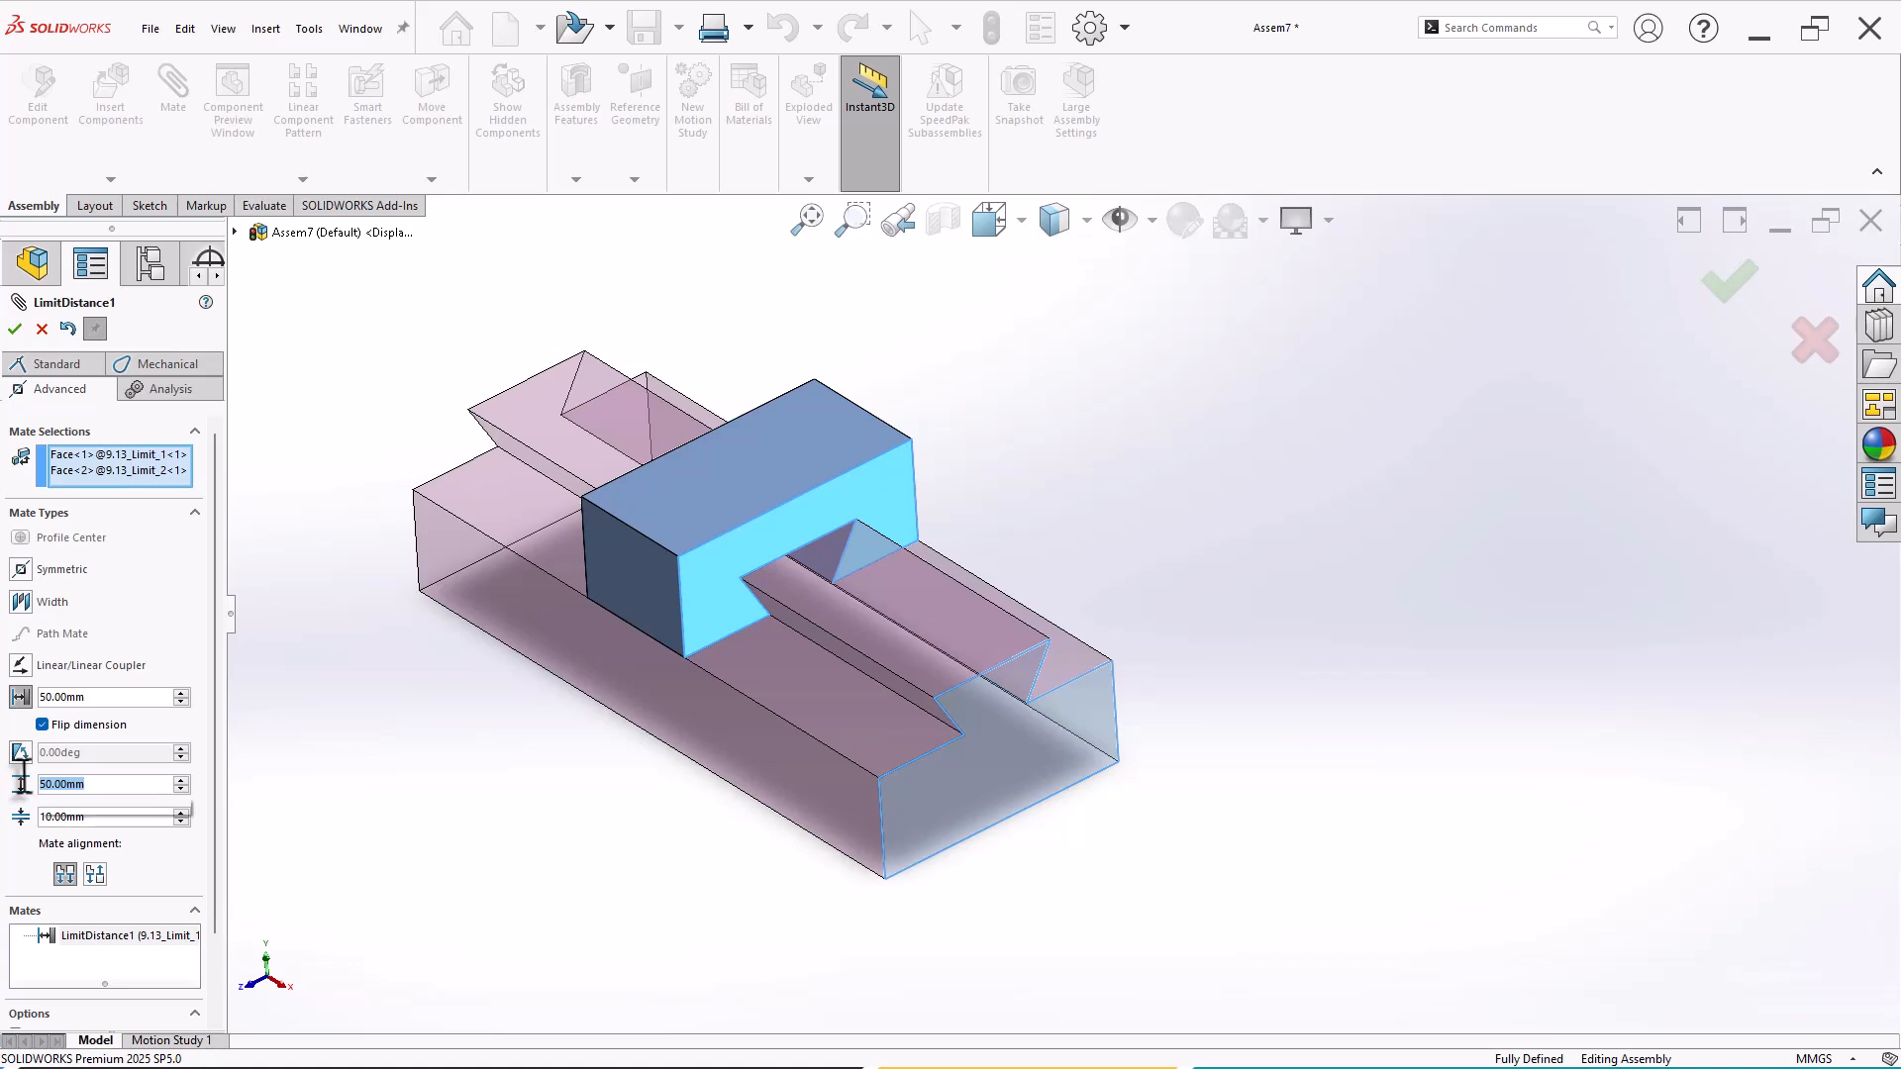
key(Return)
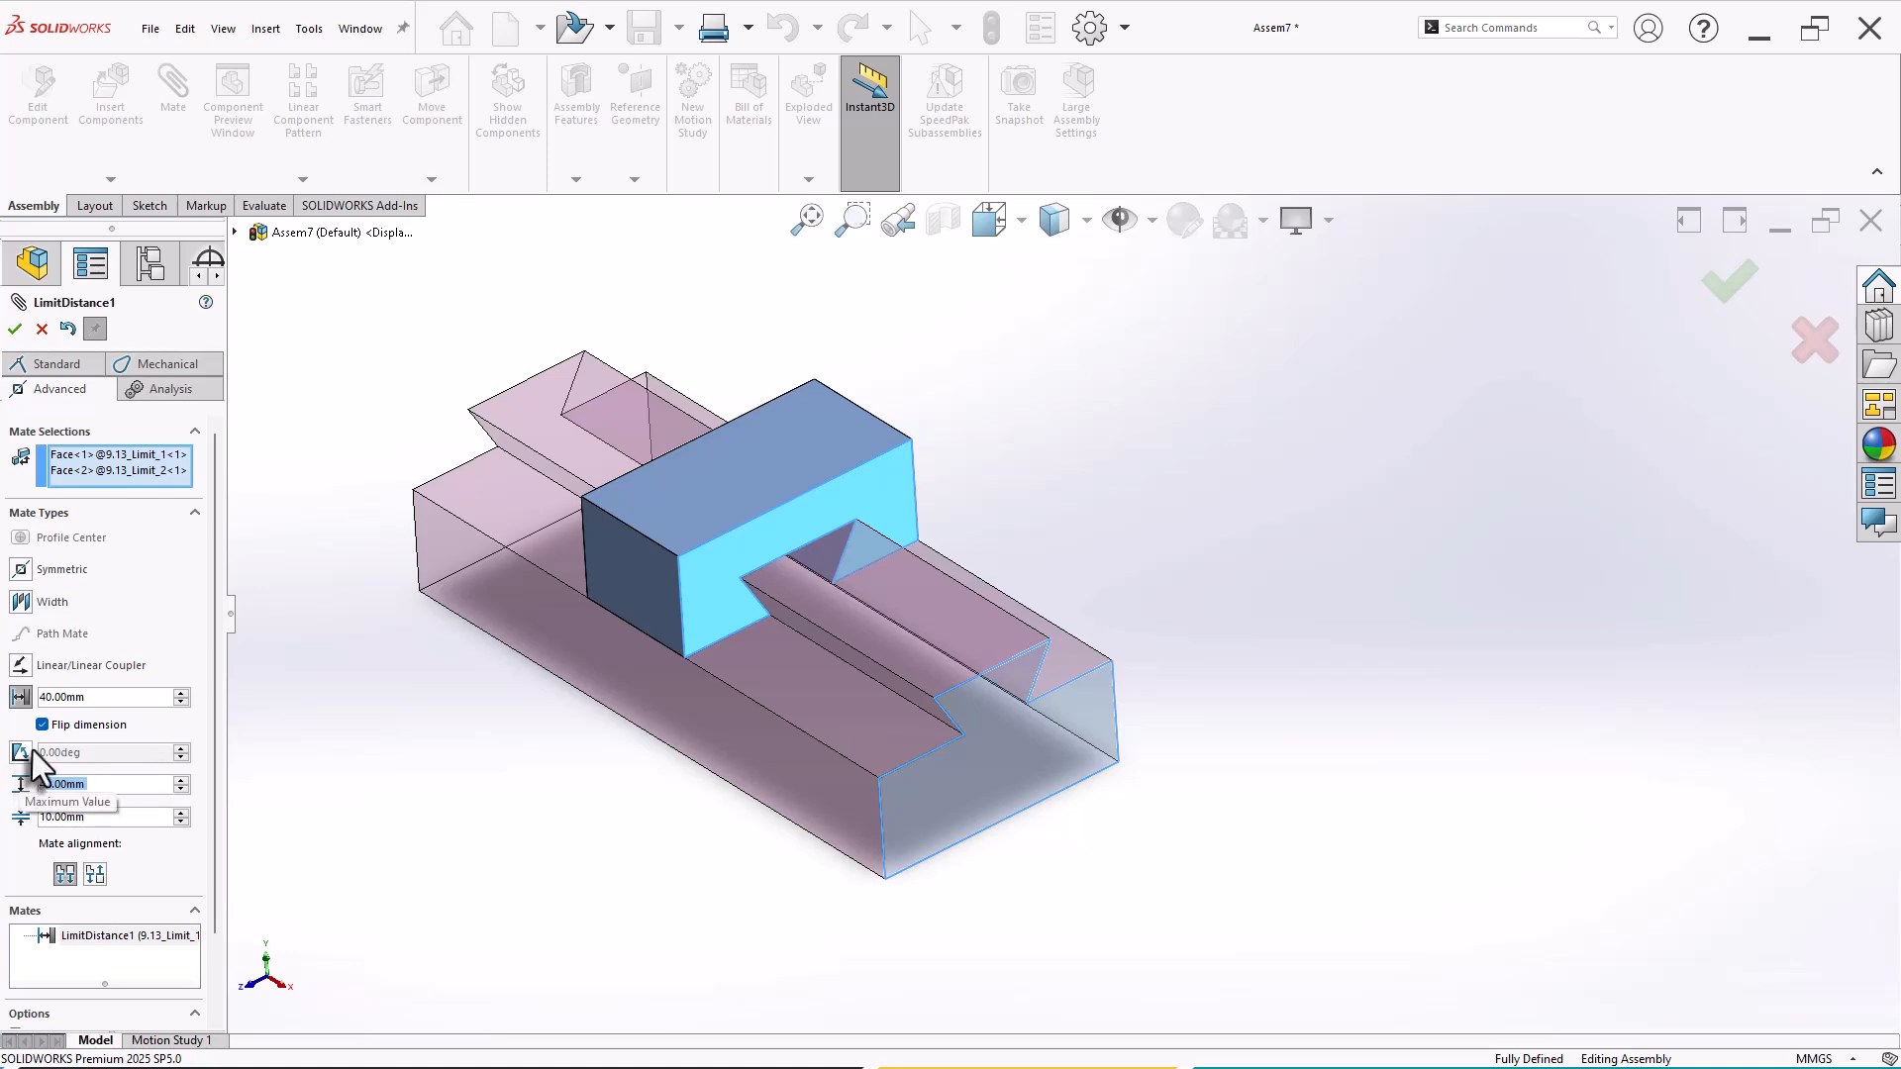
click(15, 328)
Step: Slide the block along the rail in both directions to test the edited distance limits
drag(768, 496, 982, 648)
scroll(966, 687, down, 3)
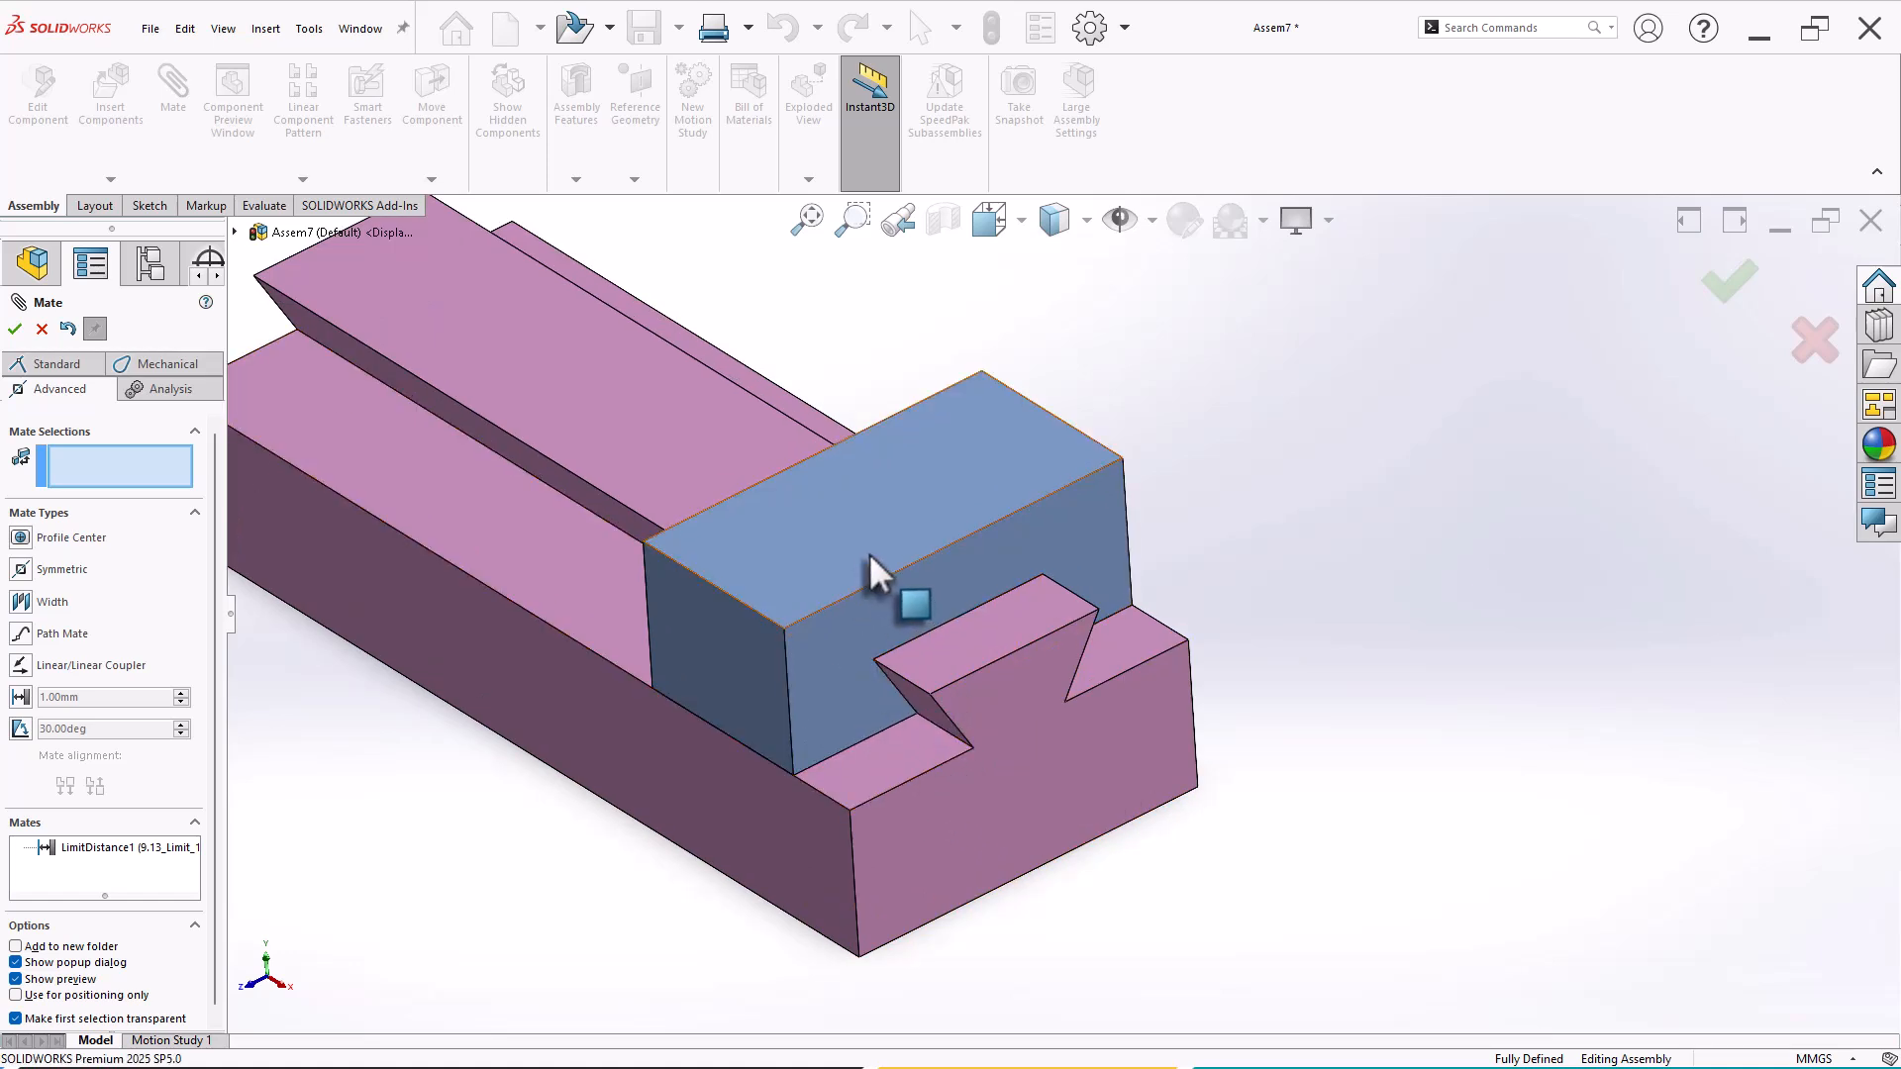
drag(872, 553, 744, 558)
scroll(1114, 595, up, 2)
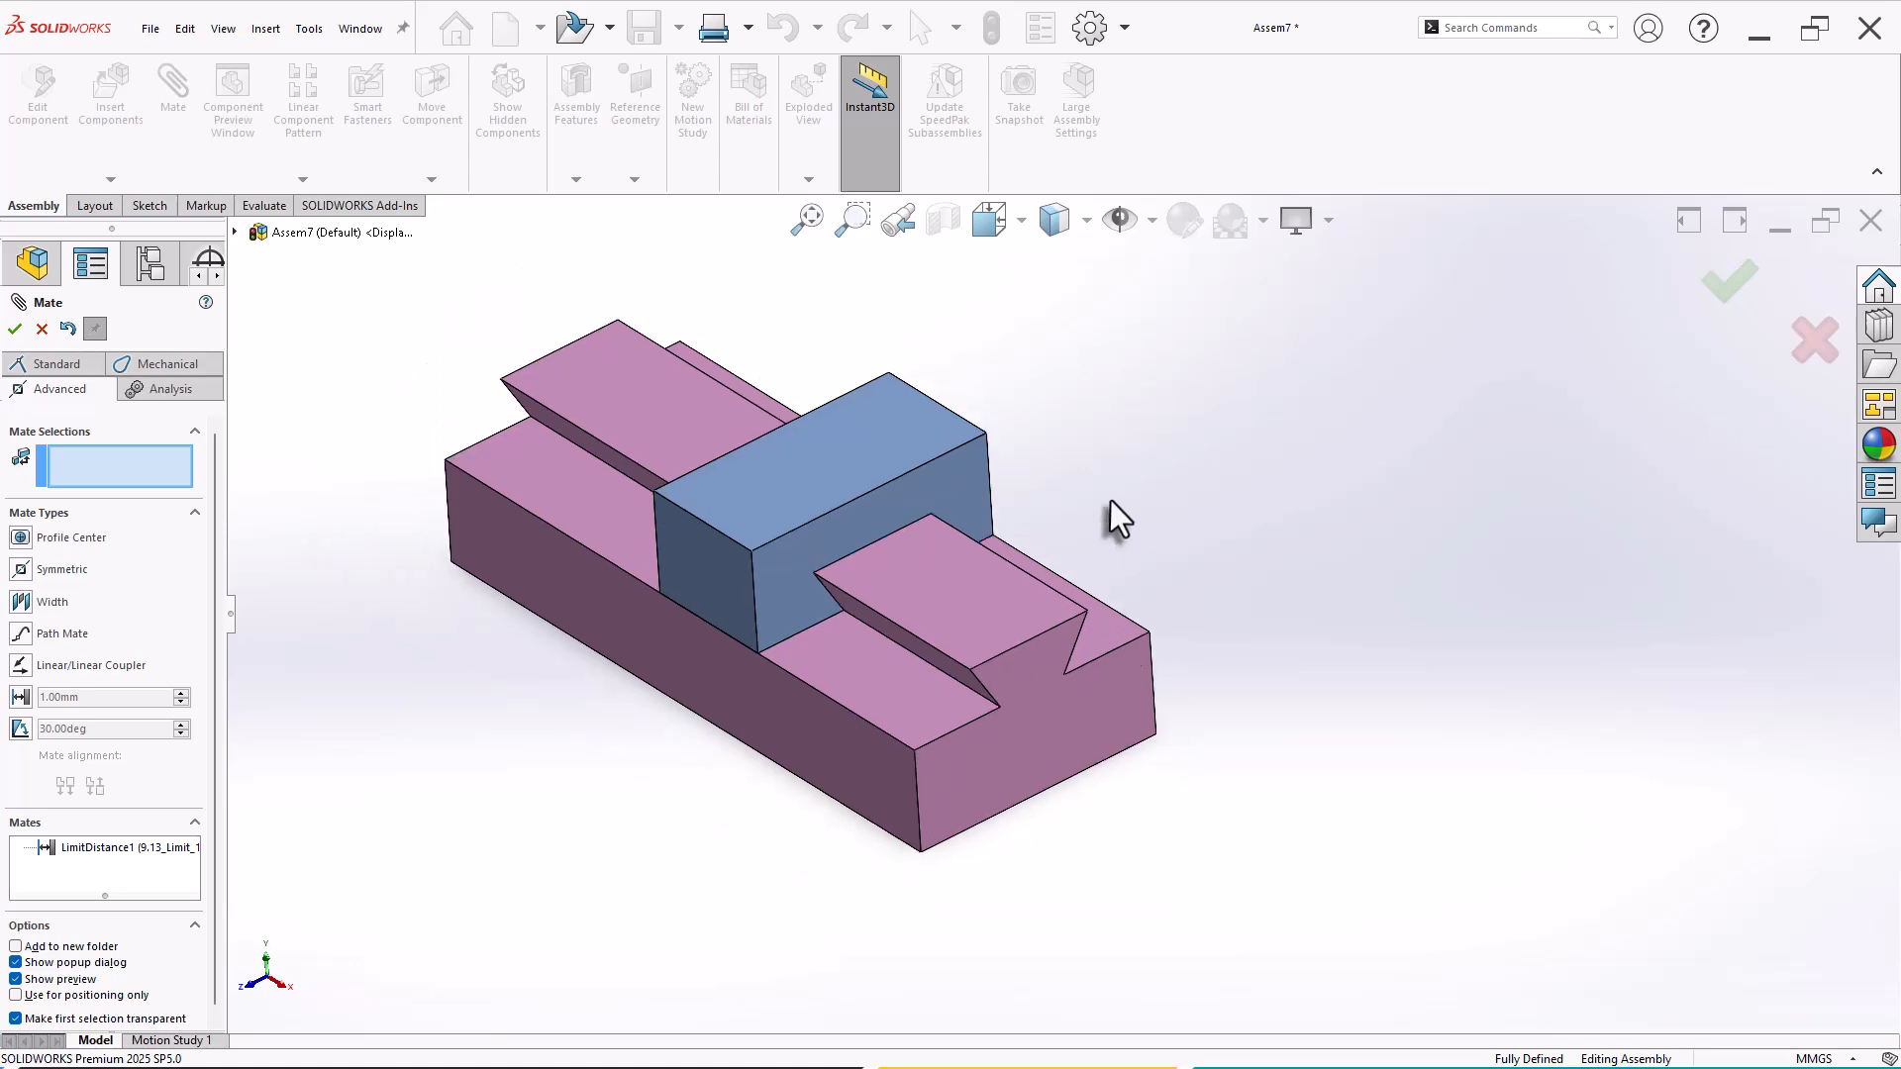
scroll(1110, 500, down, 1)
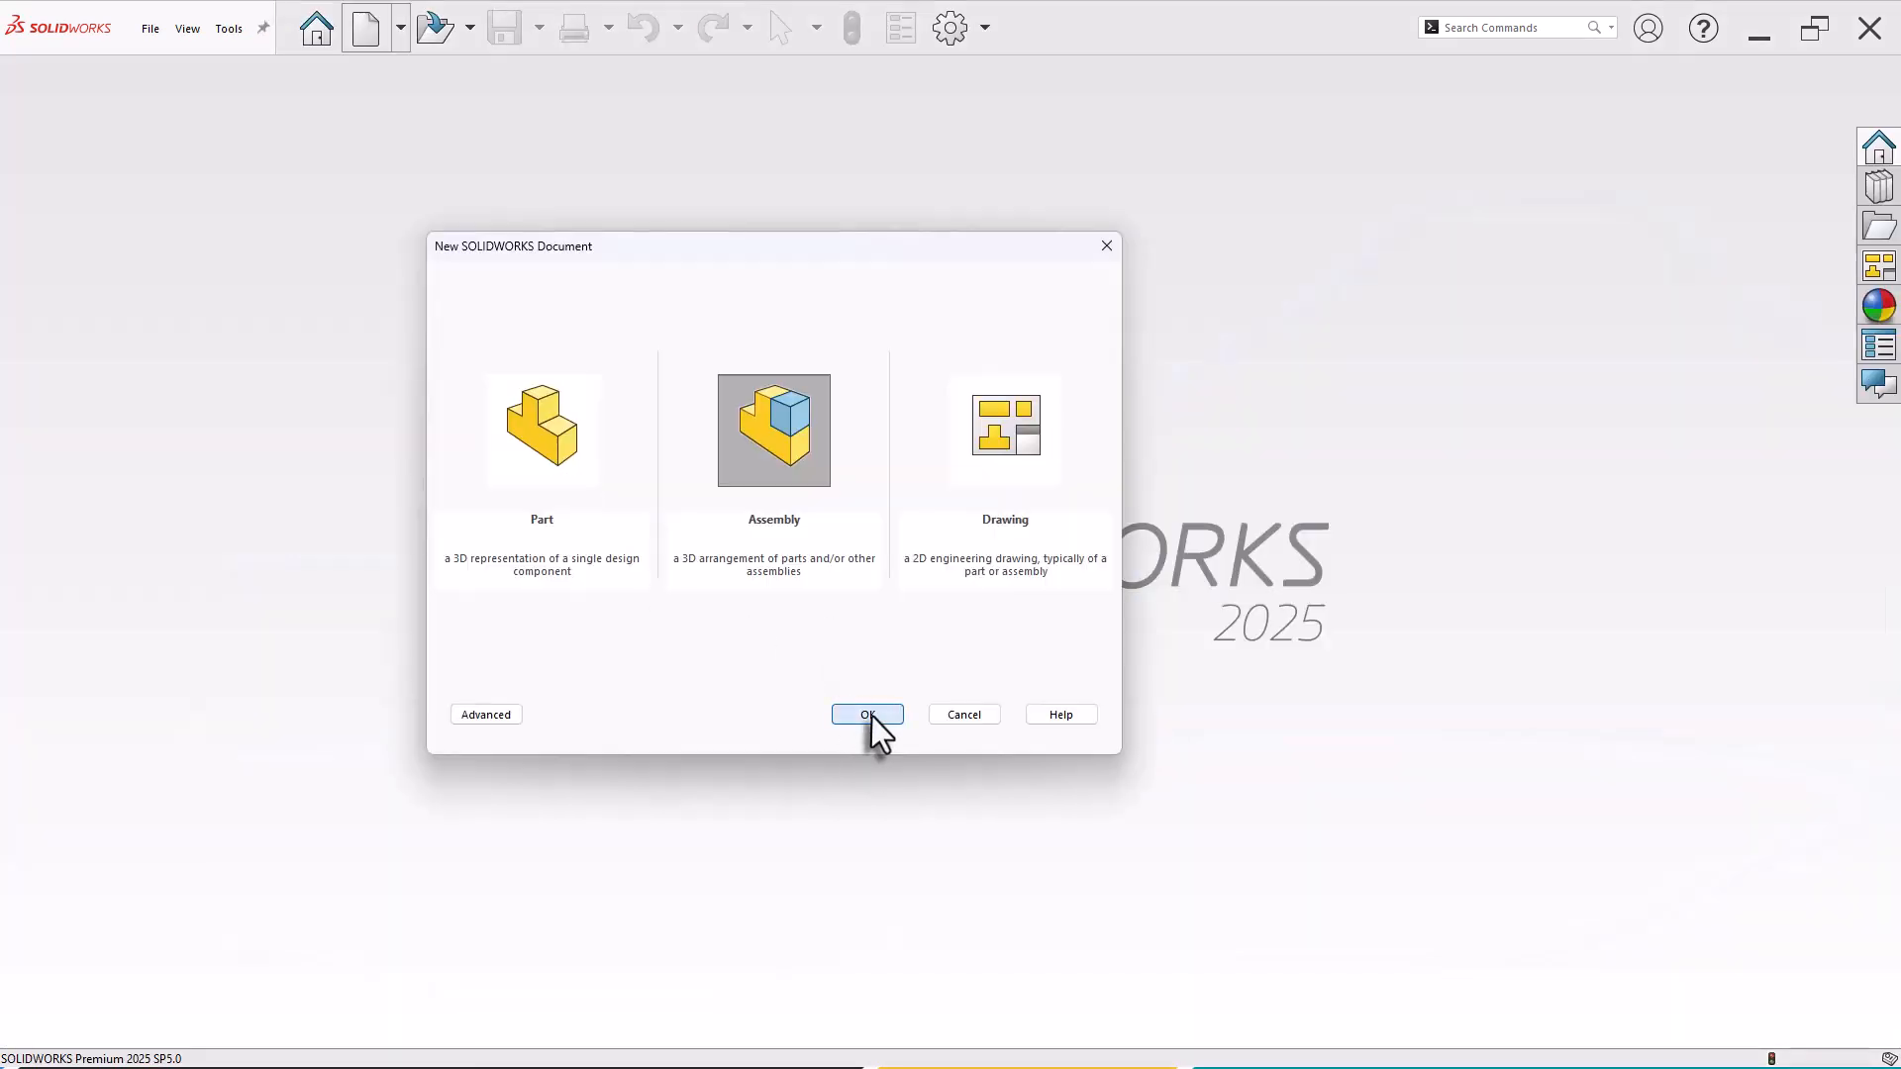
Step: Create a new assembly and insert the parts 9.13_Limit_Angle_1 and 9.13_Limit_Angle_2, placing the arm beside the plate
click(867, 714)
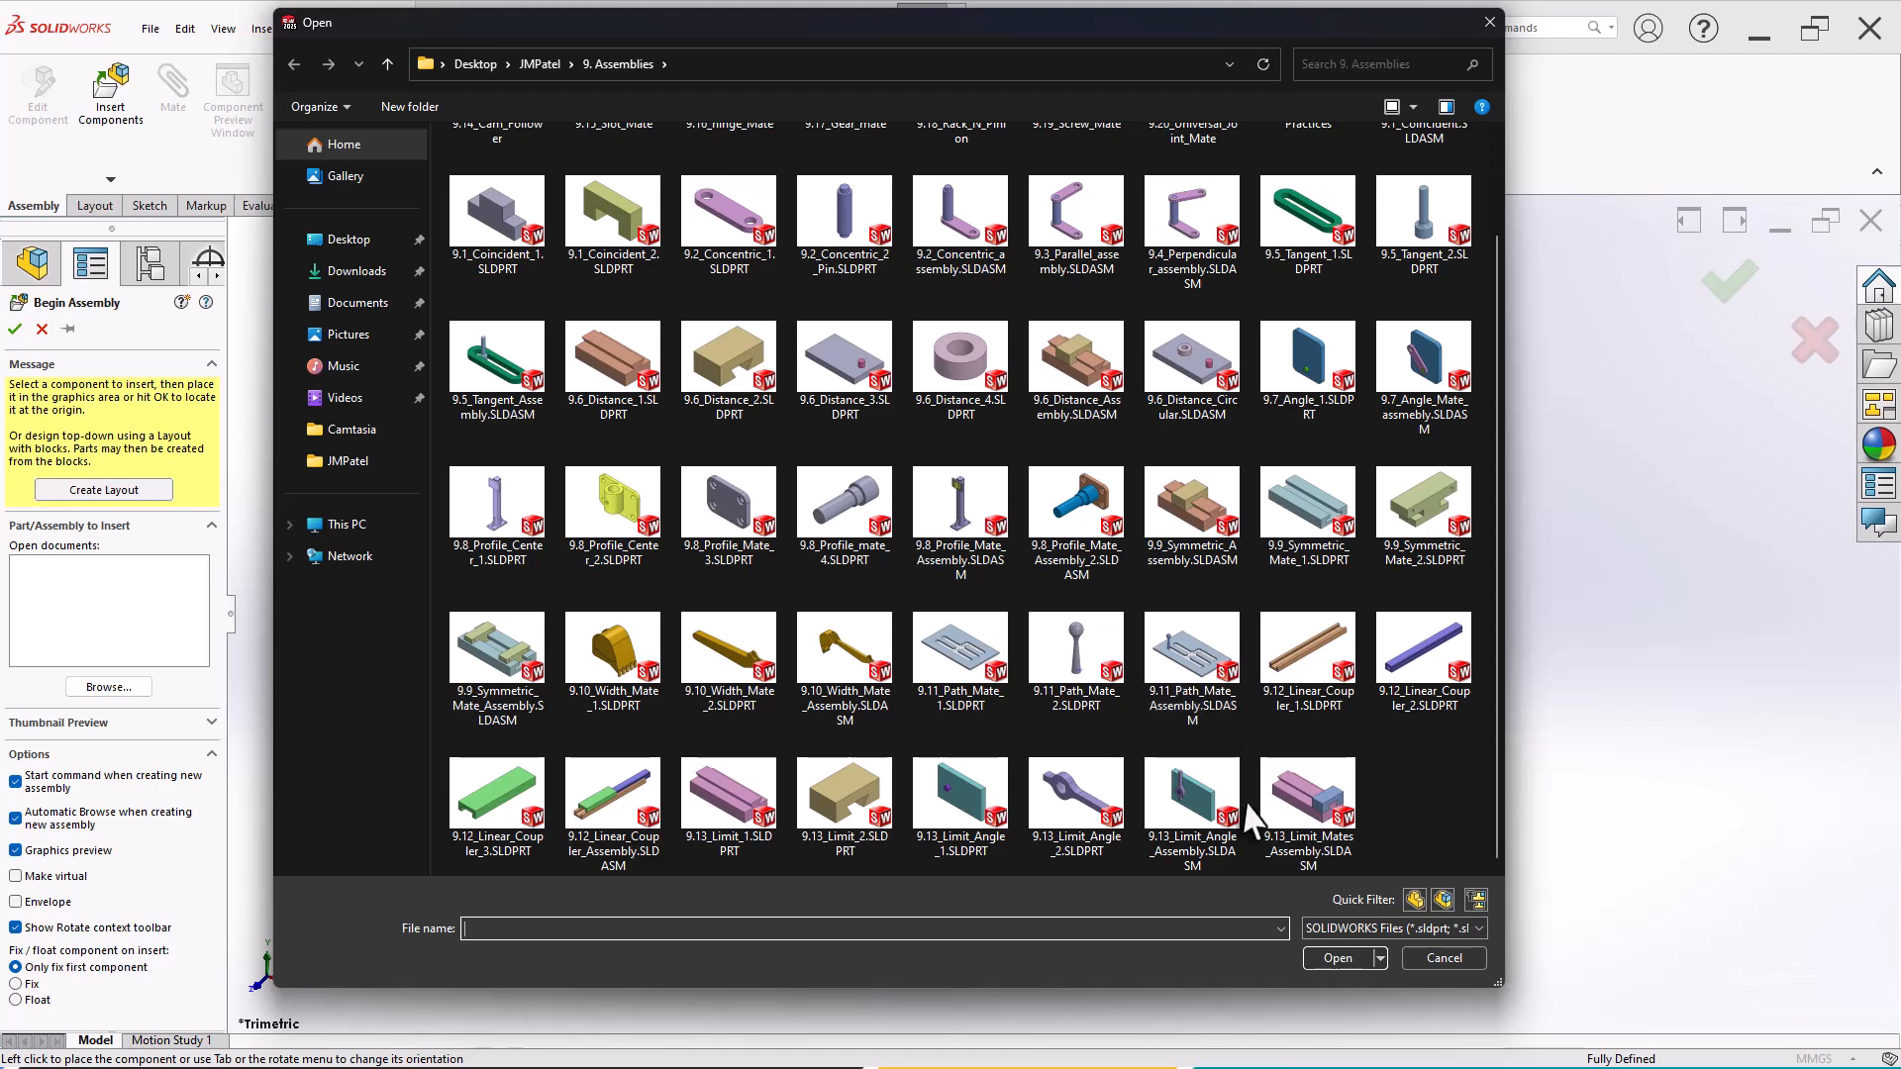
click(952, 807)
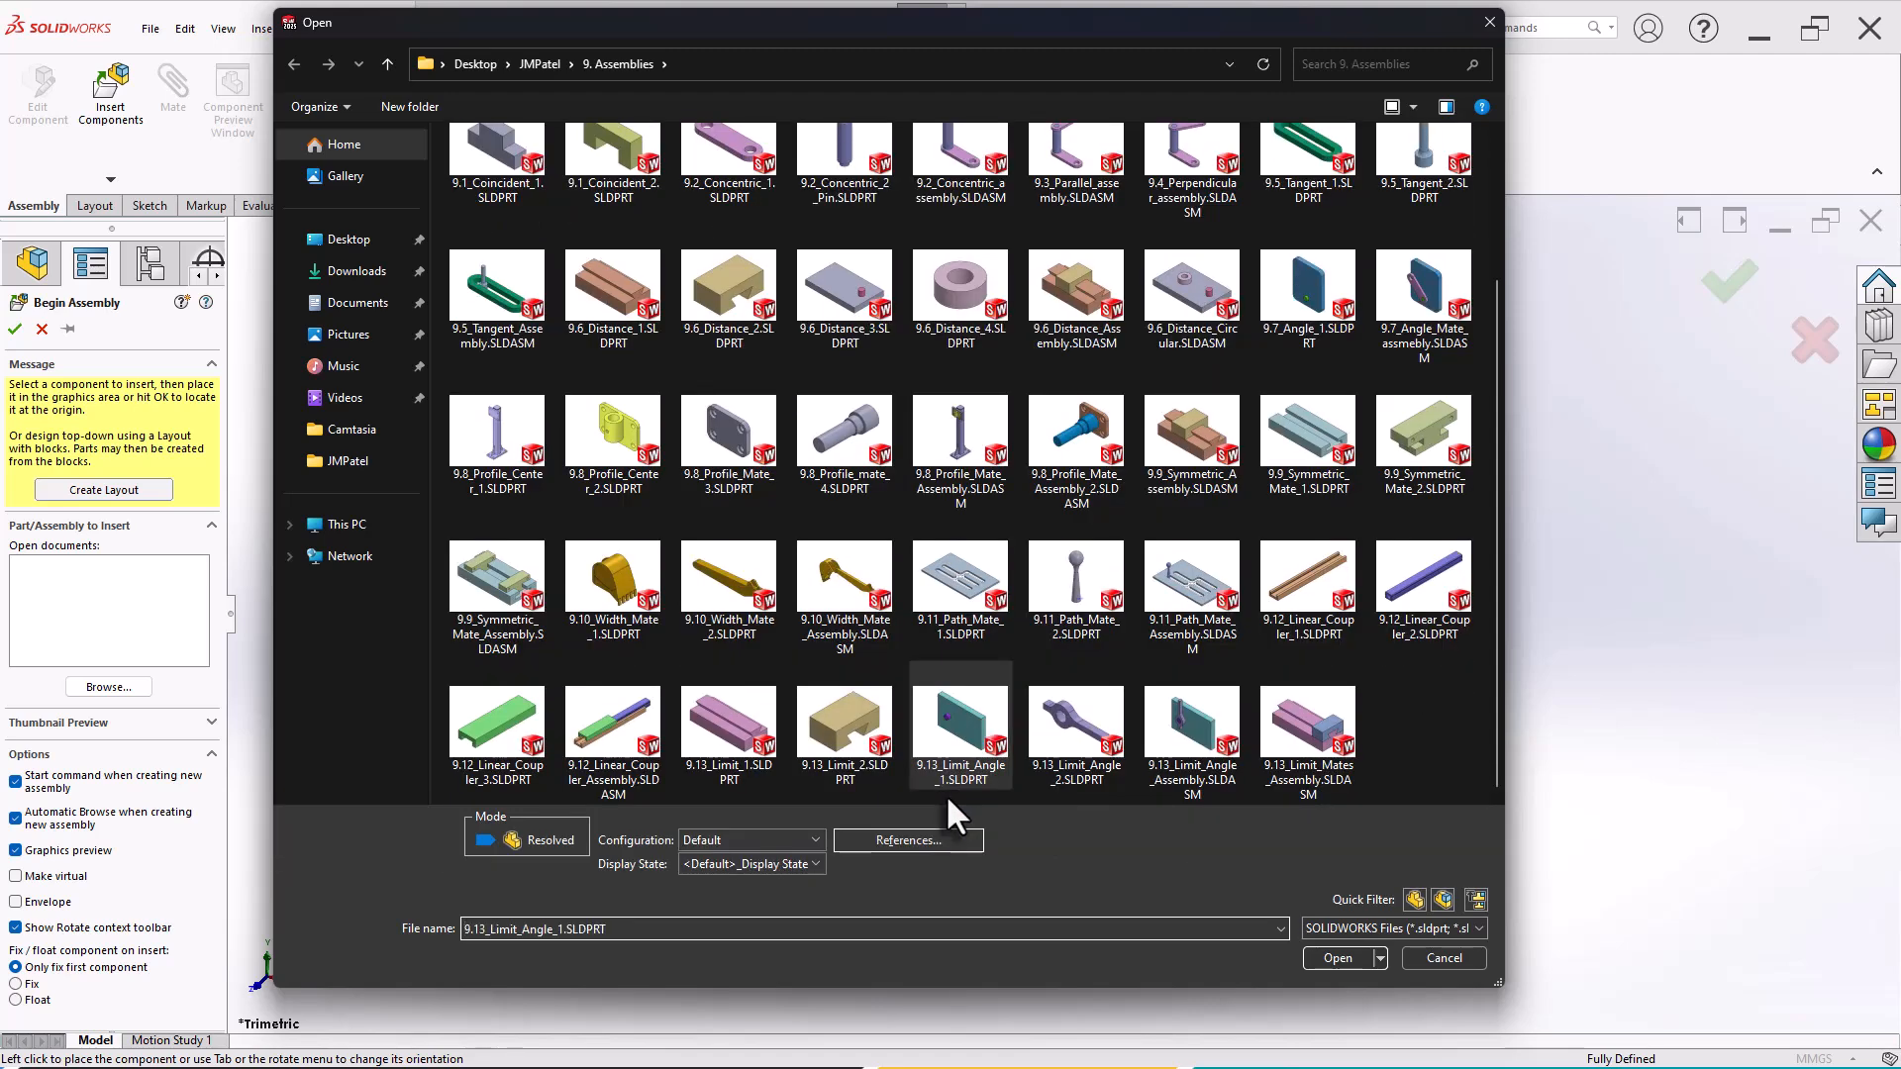
ctrl+click(1075, 742)
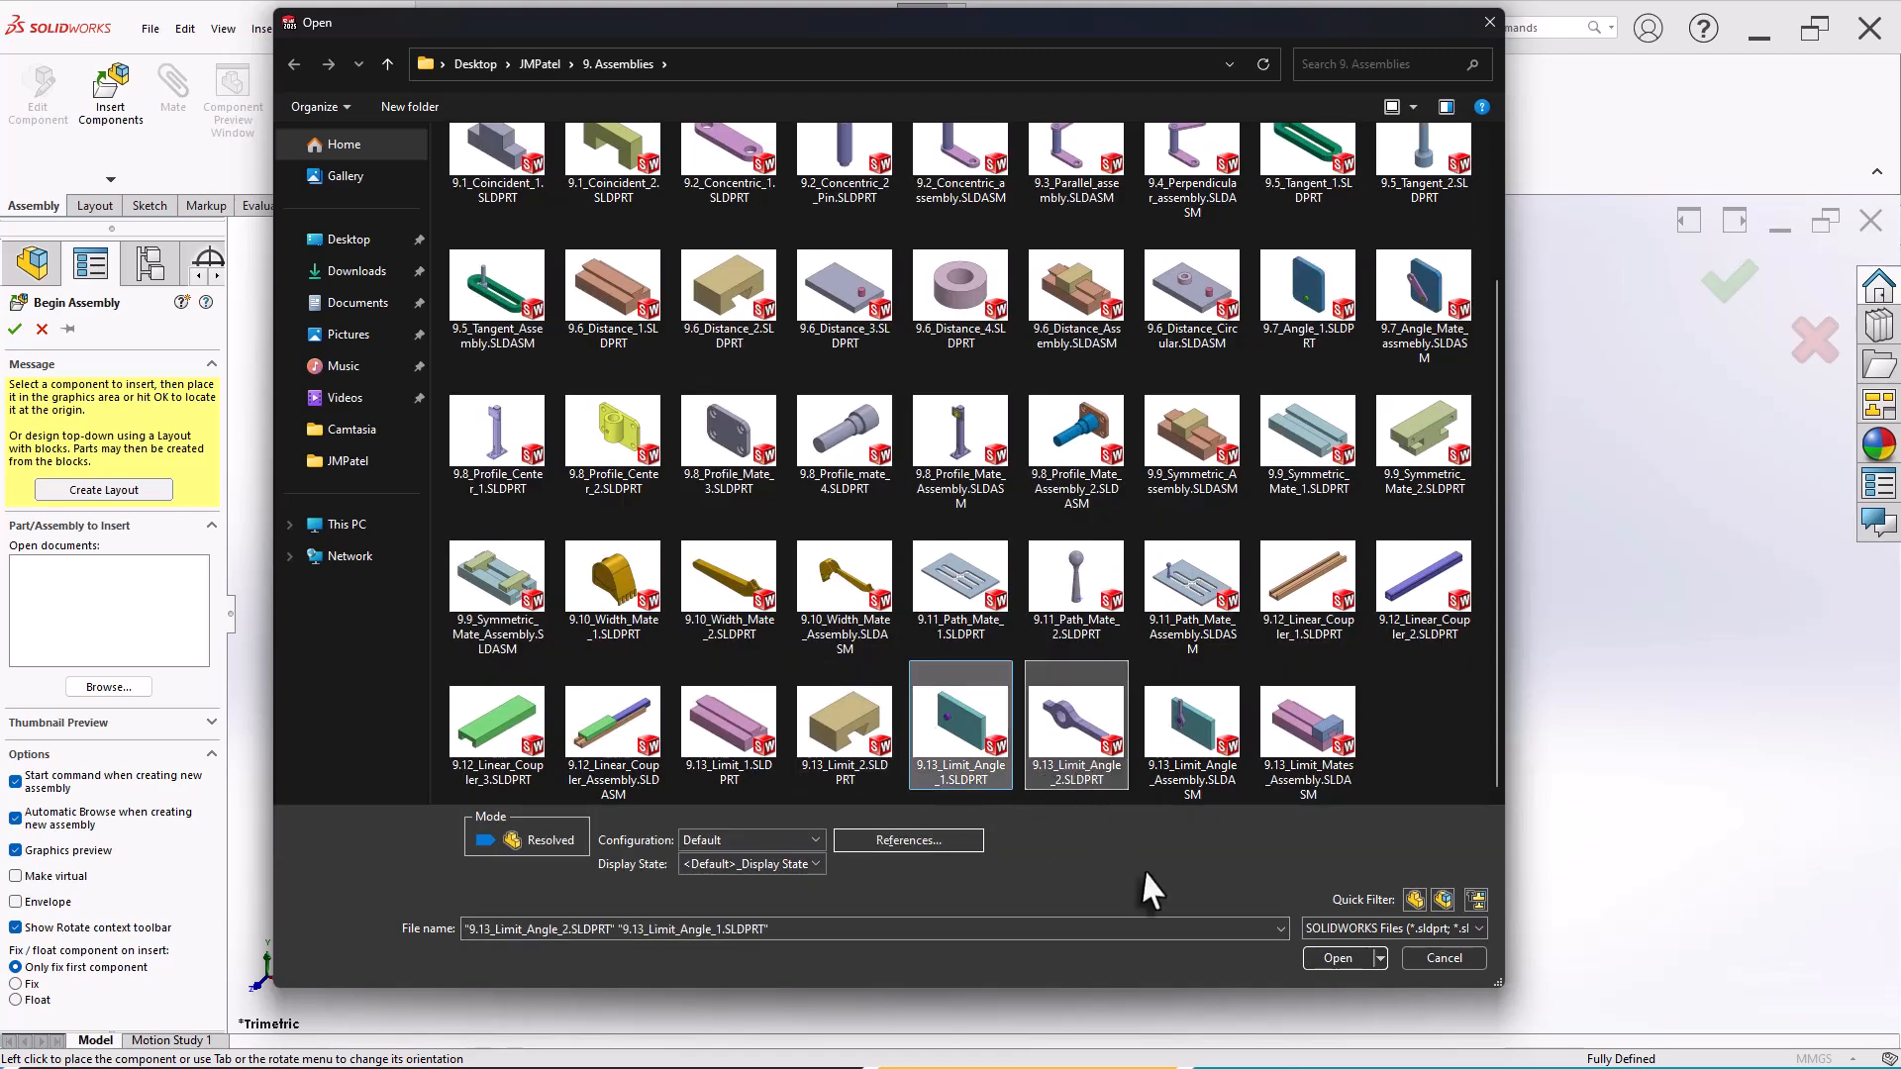
click(1336, 959)
click(828, 657)
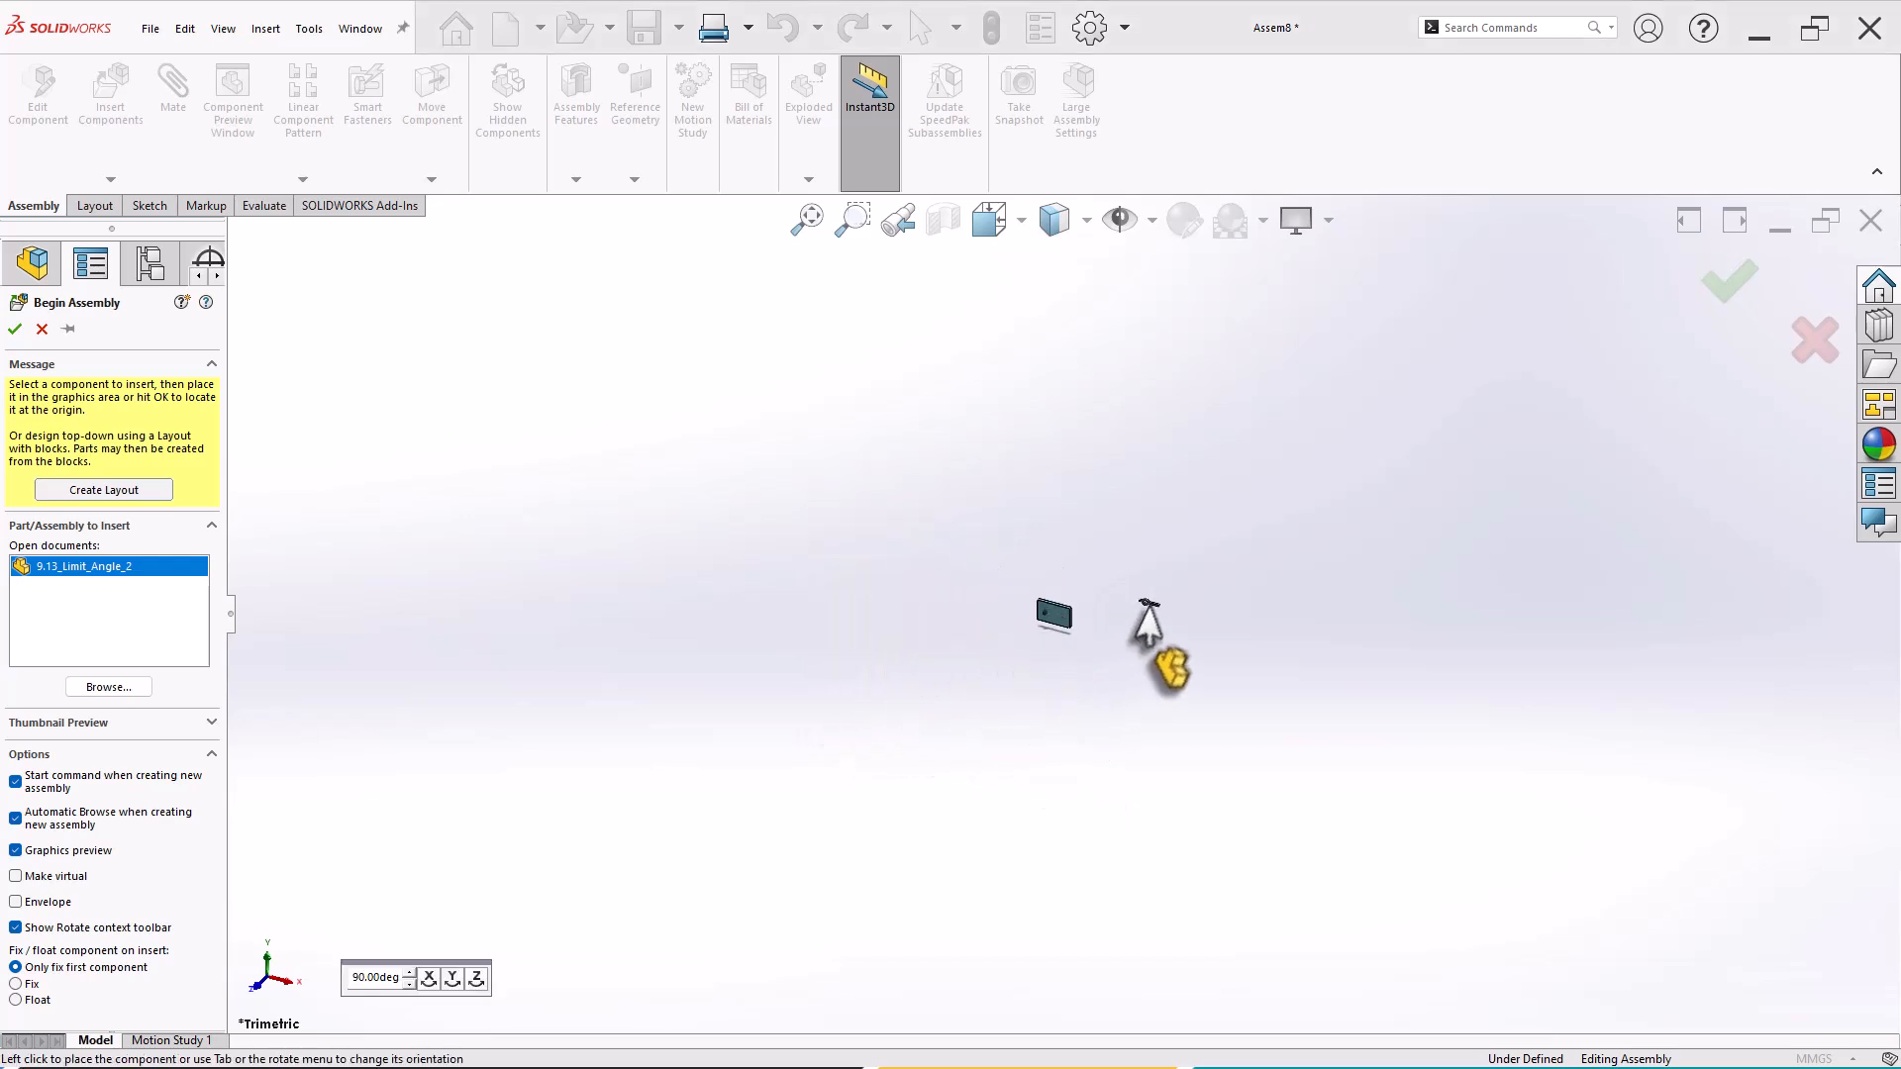
click(1020, 628)
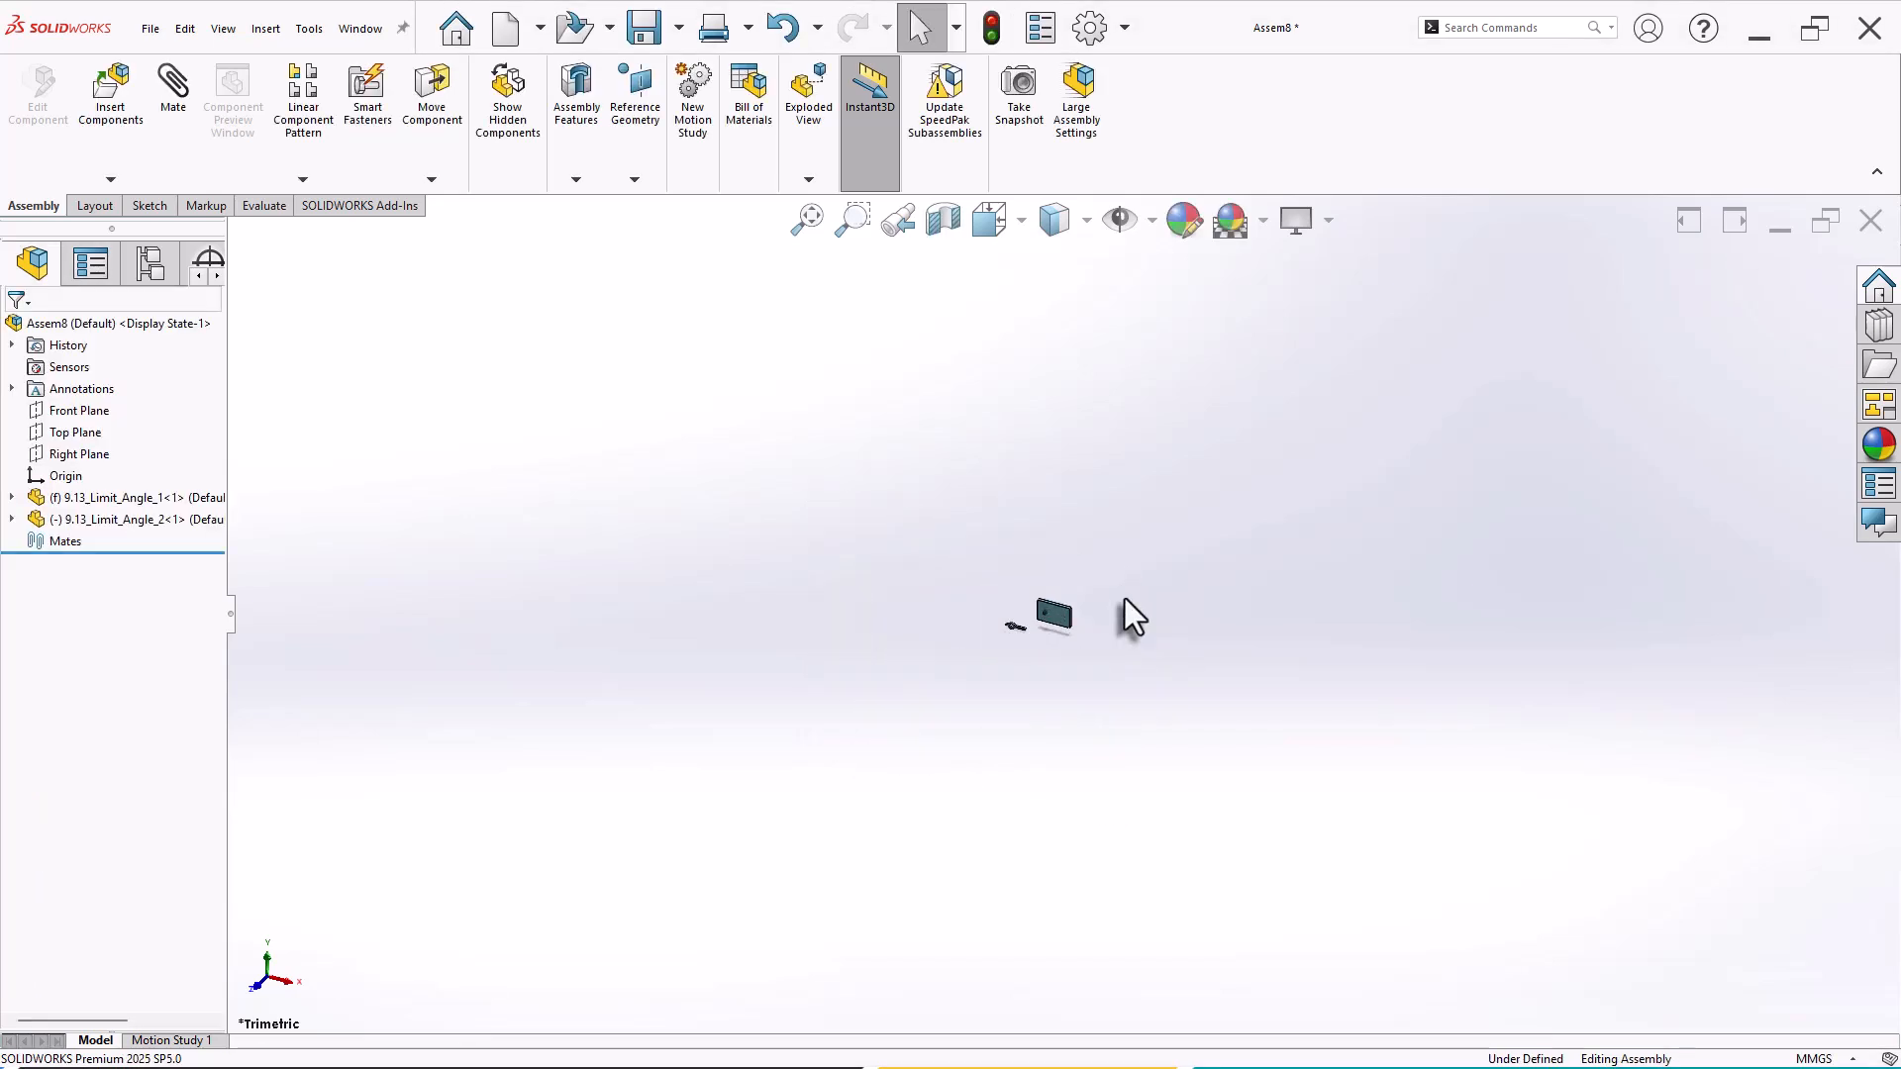
Step: Add a Concentric mate between the hole of the 9.13_Limit_Angle_2 arm and the cylindrical pin on the 9.13_Limit_Angle_1 plate
scroll(1124, 598, down, 8)
scroll(1156, 337, down, 6)
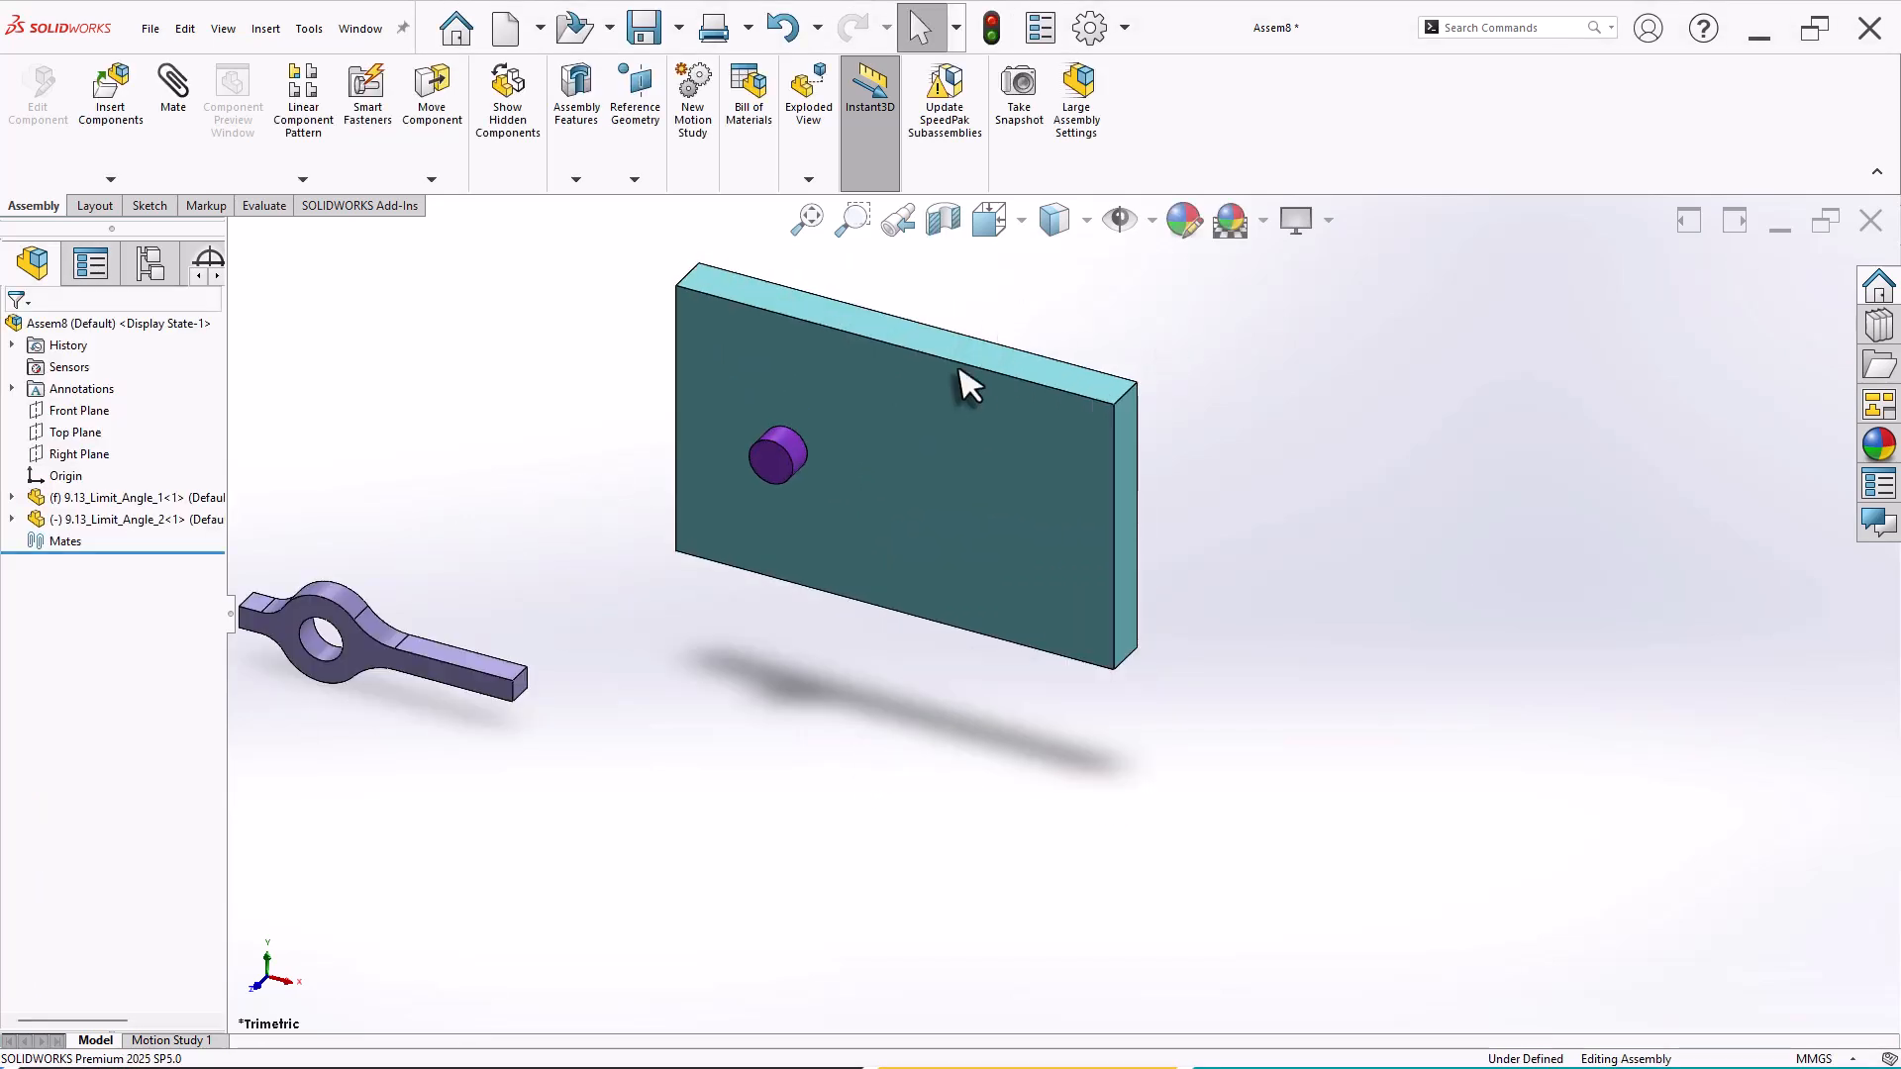
scroll(395, 666, down, 2)
click(400, 655)
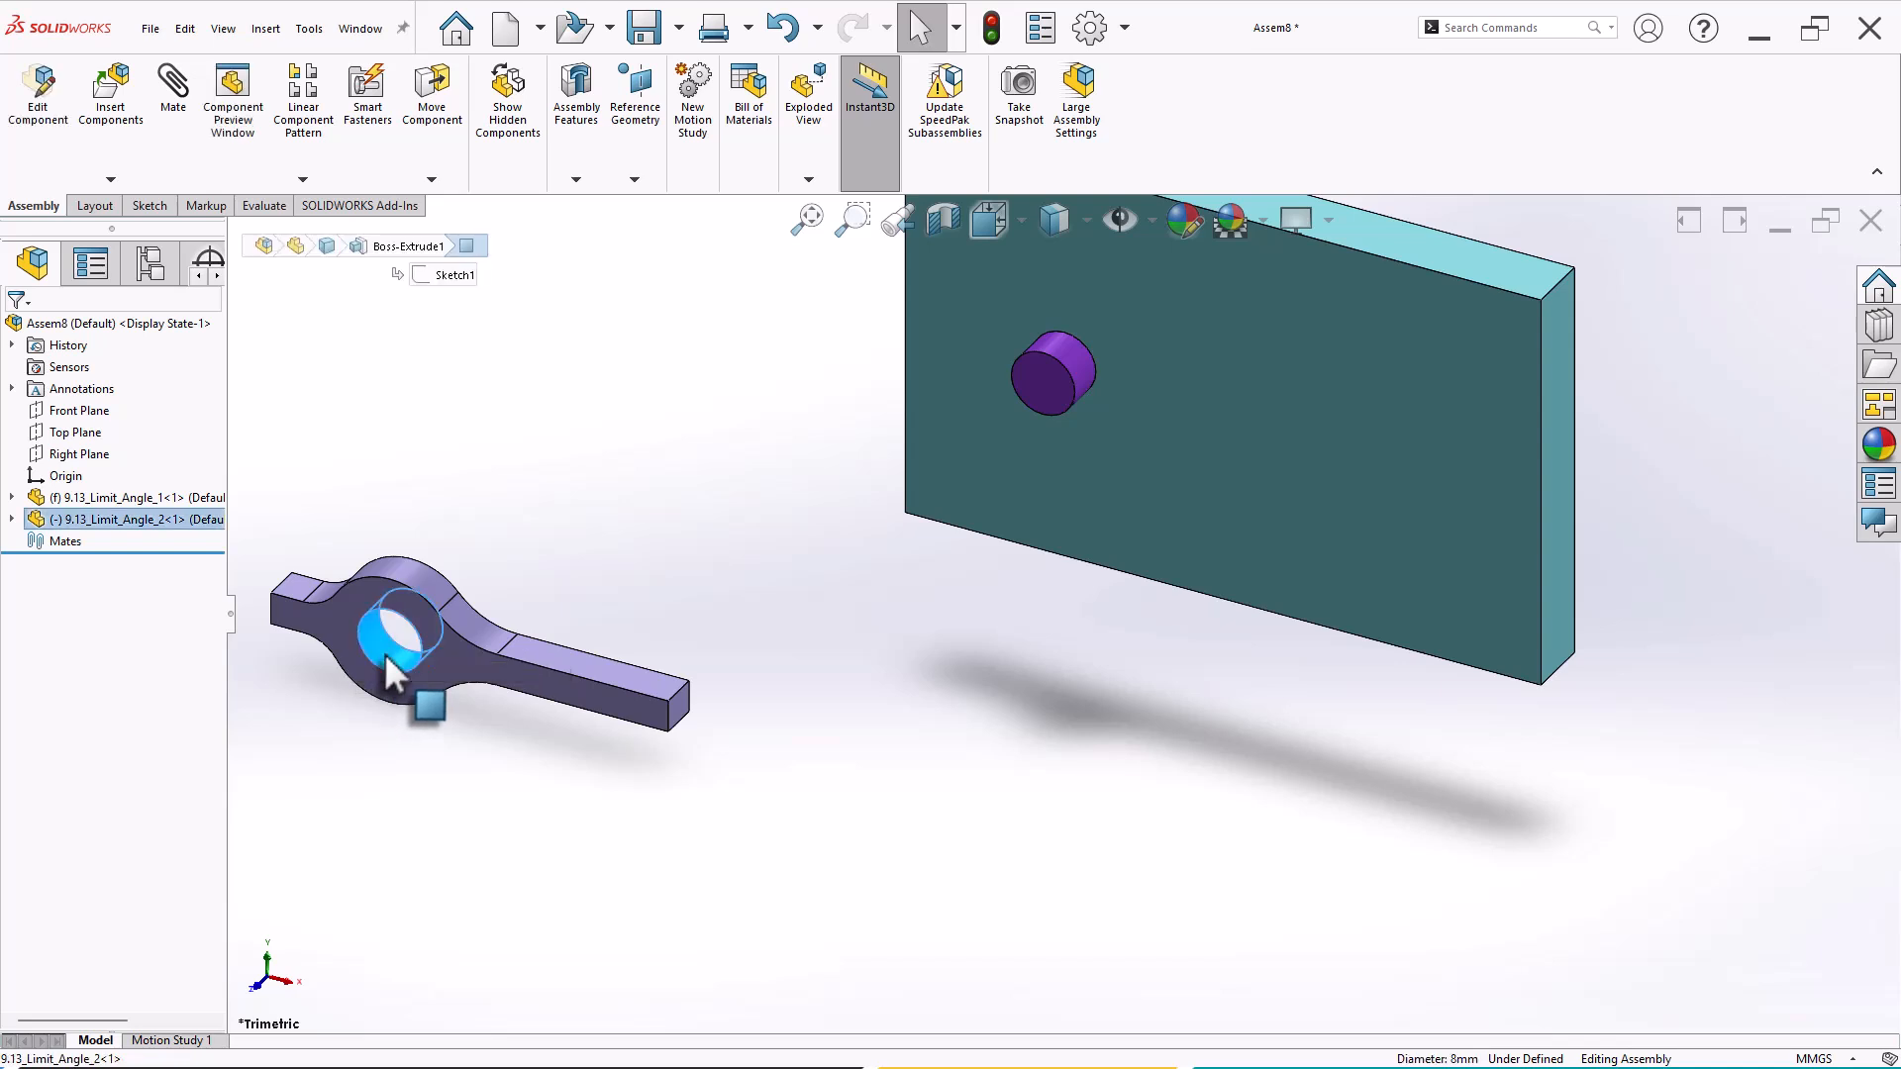
ctrl+click(1075, 366)
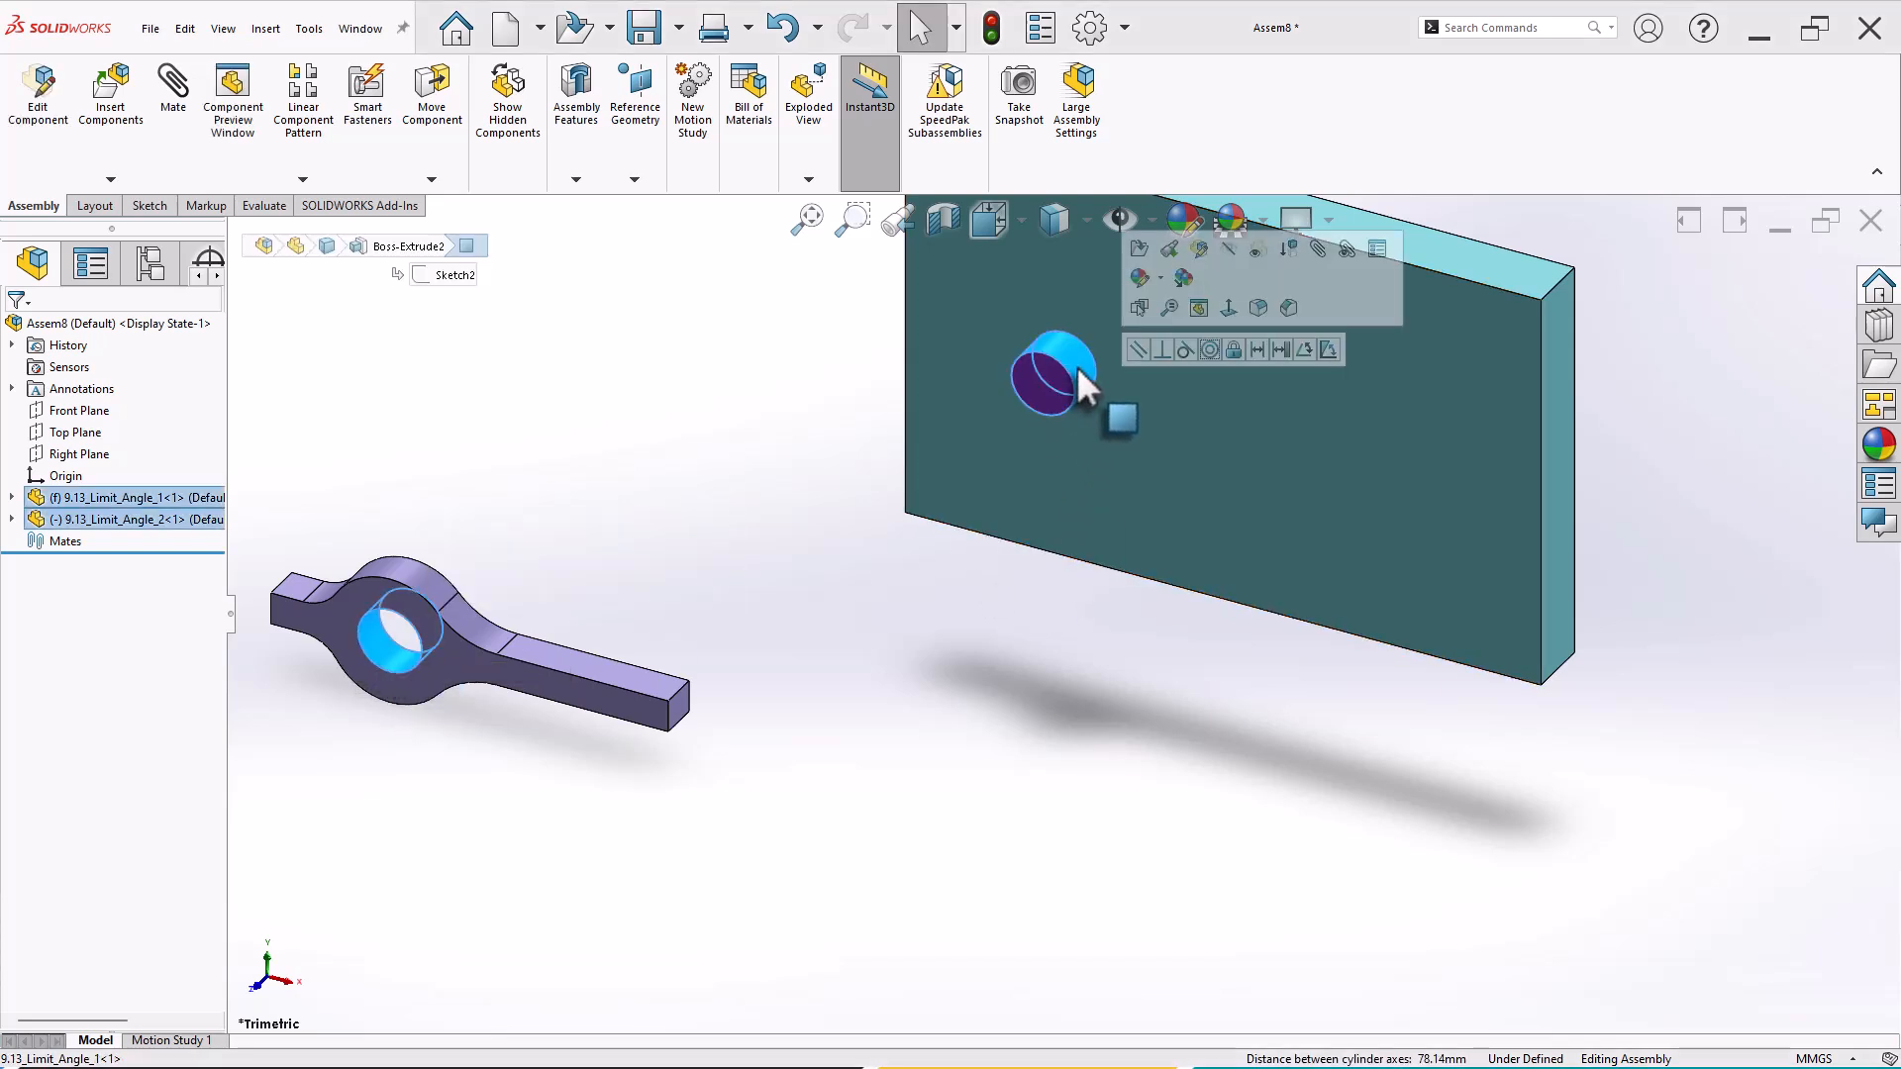
click(1209, 350)
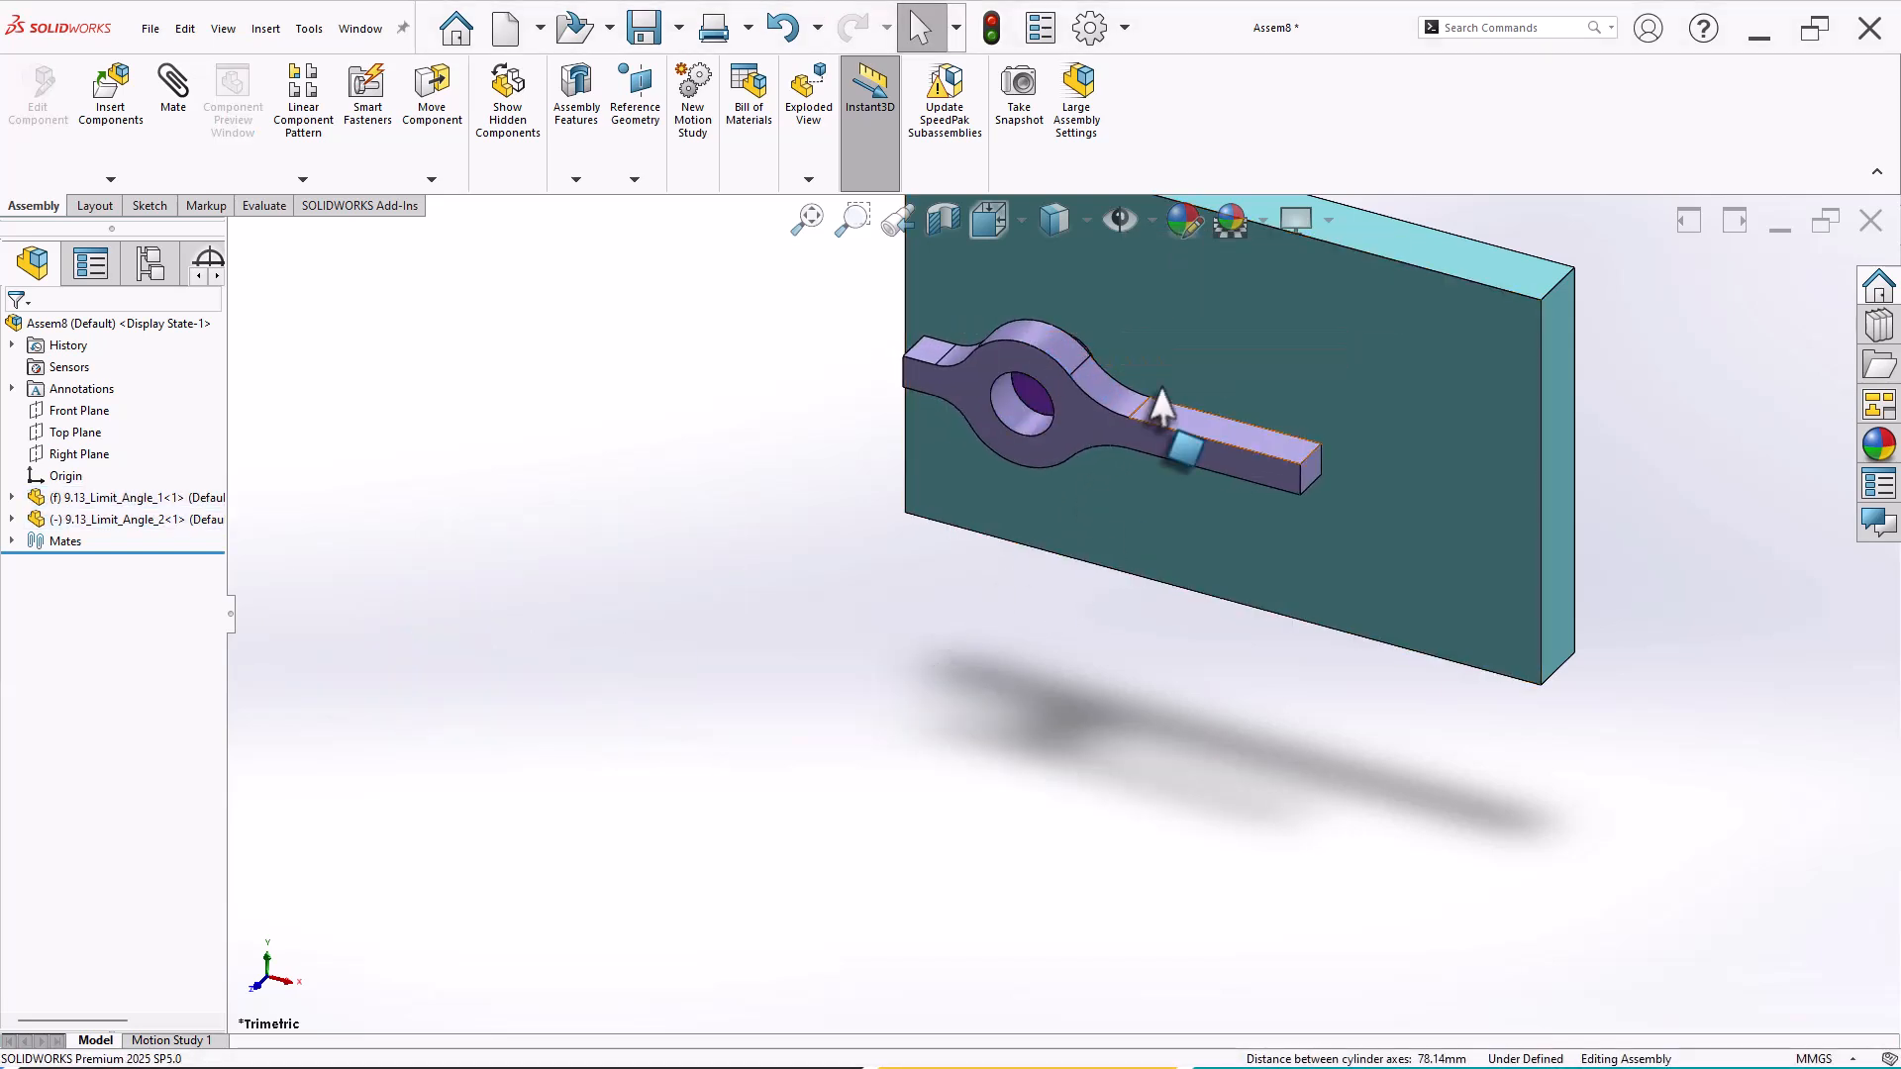
Step: Add a Coincident mate between the arm's front face and the end face of the plate's pin
scroll(1154, 377, down, 3)
click(909, 509)
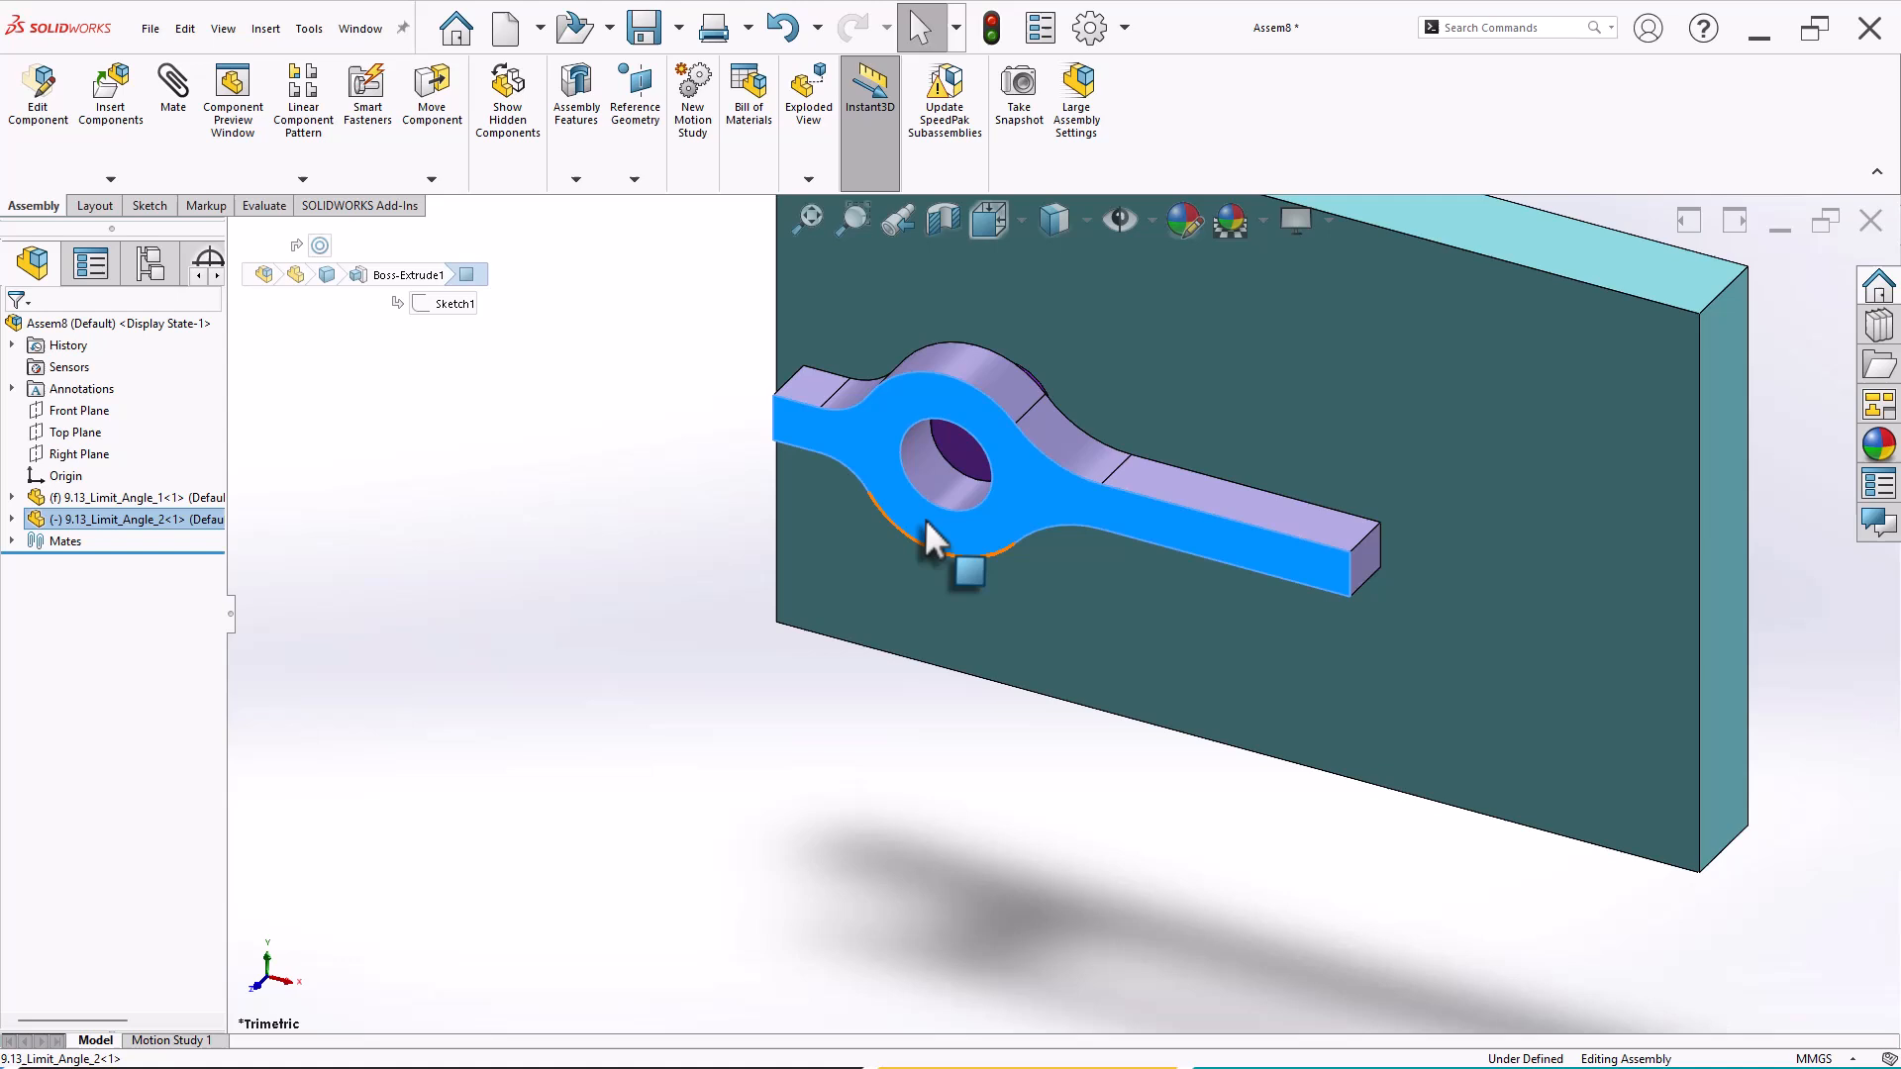
ctrl+click(953, 451)
click(1020, 431)
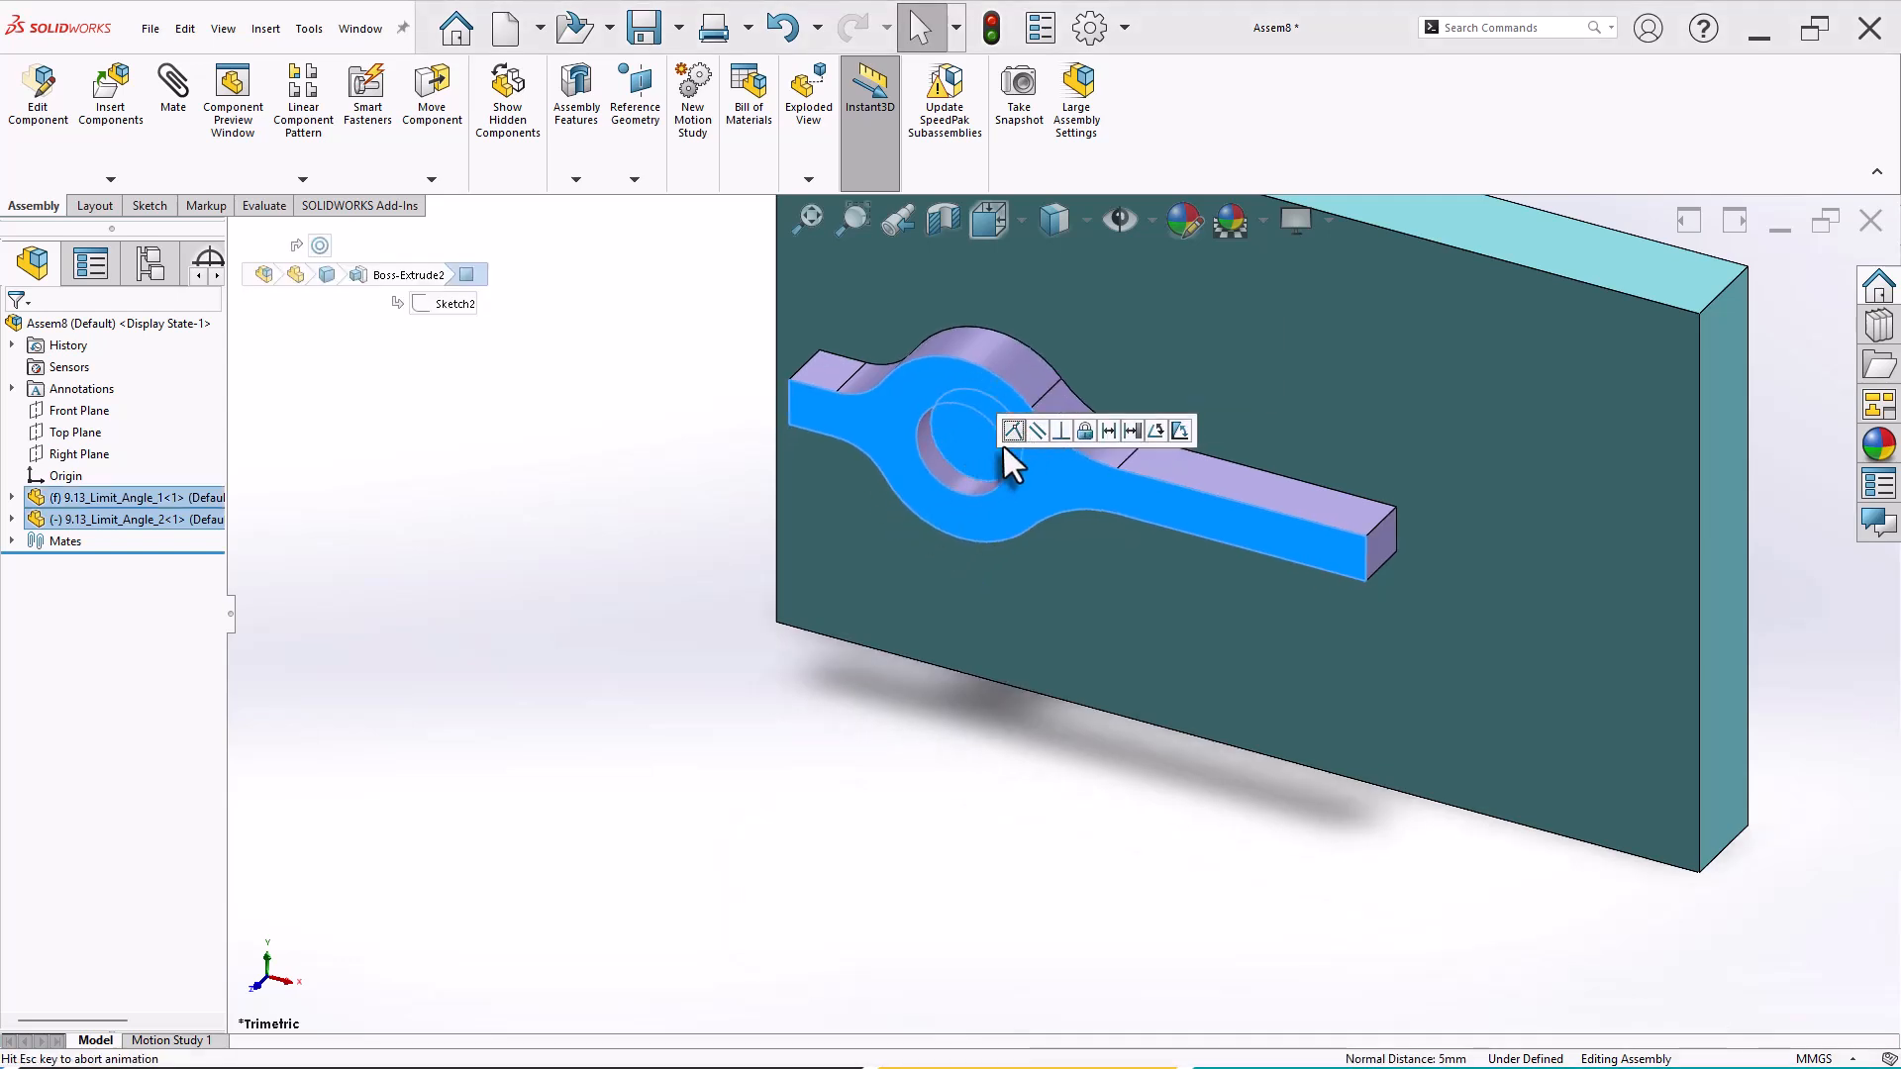
scroll(1118, 505, up, 3)
scroll(1160, 450, down, 2)
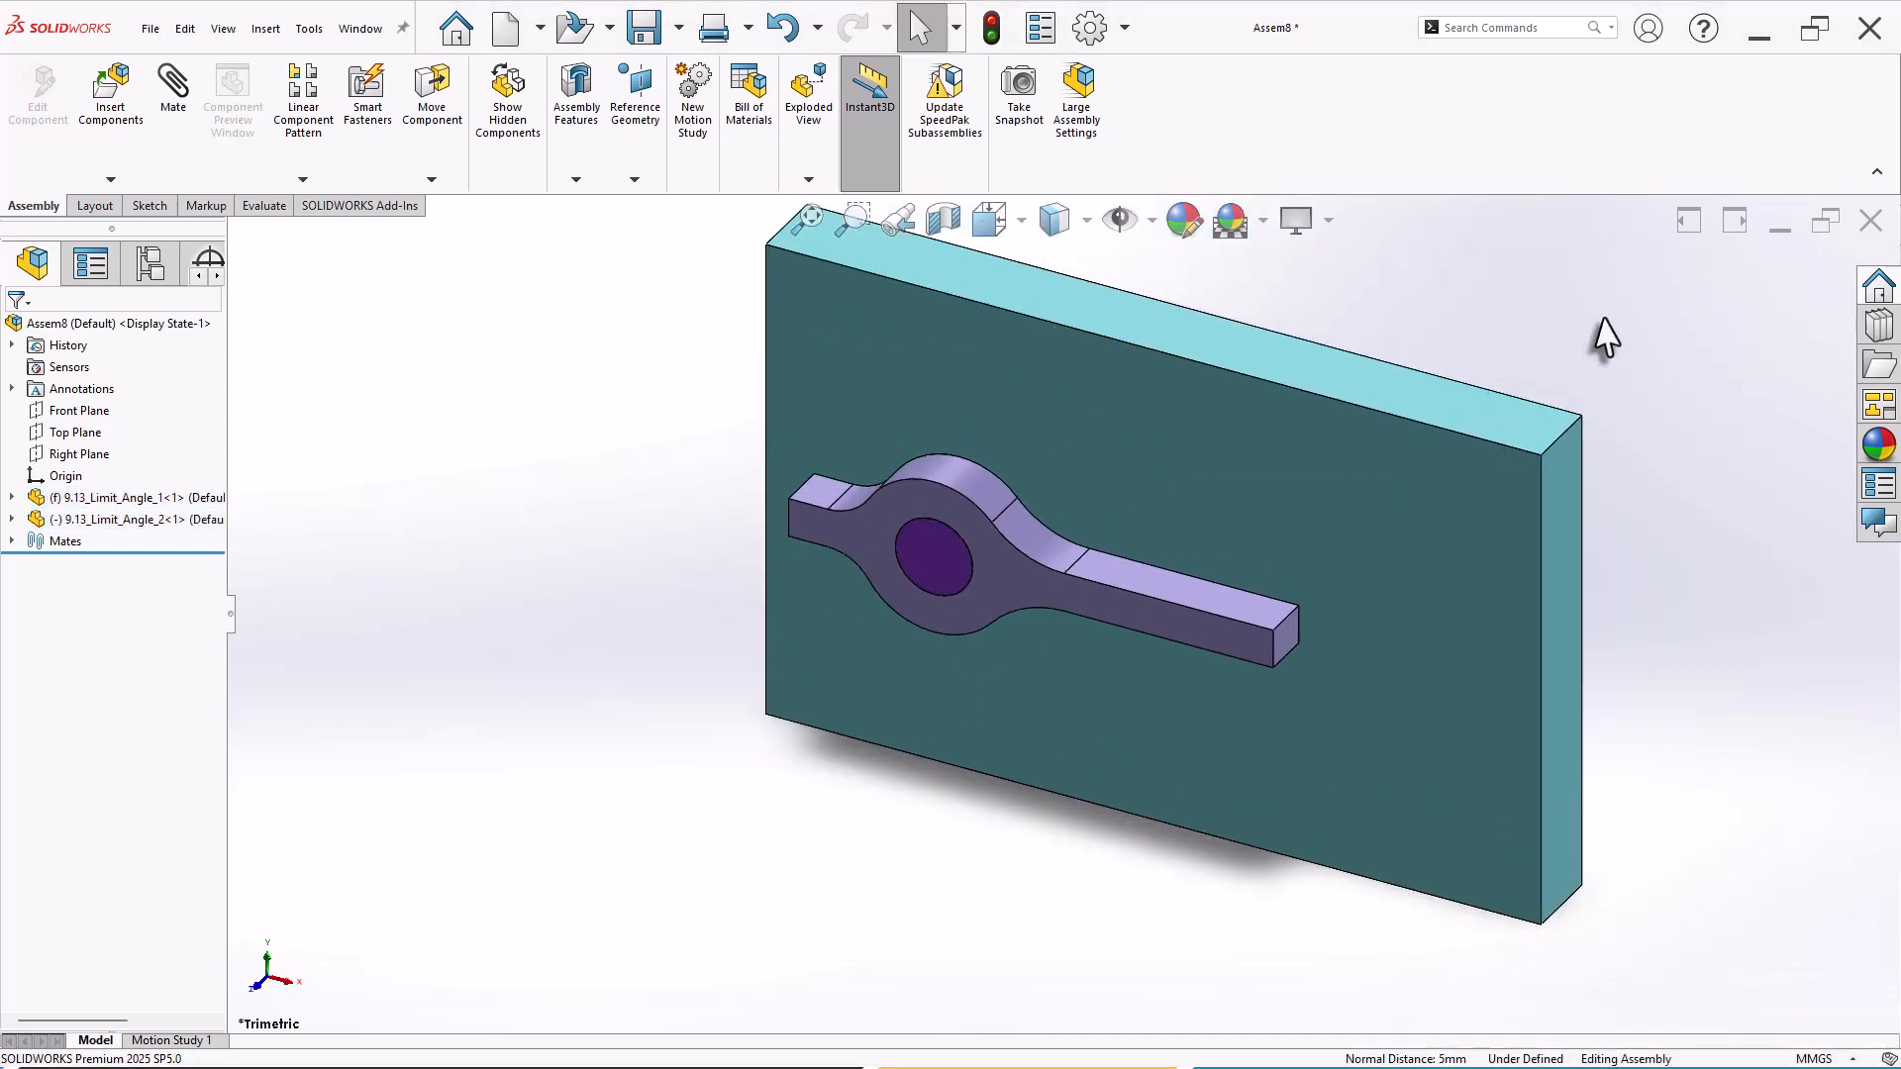
Step: Swing the arm around the plate's pin until its long end points up toward the plate's top edge, testing its free rotation
scroll(1590, 317, down, 1)
drag(1033, 703, 984, 416)
click(488, 546)
scroll(984, 500, up, 2)
Step: Start an advanced Limit Angle mate between the upper front edge of the arm's long end and the plate's top front edge
click(366, 525)
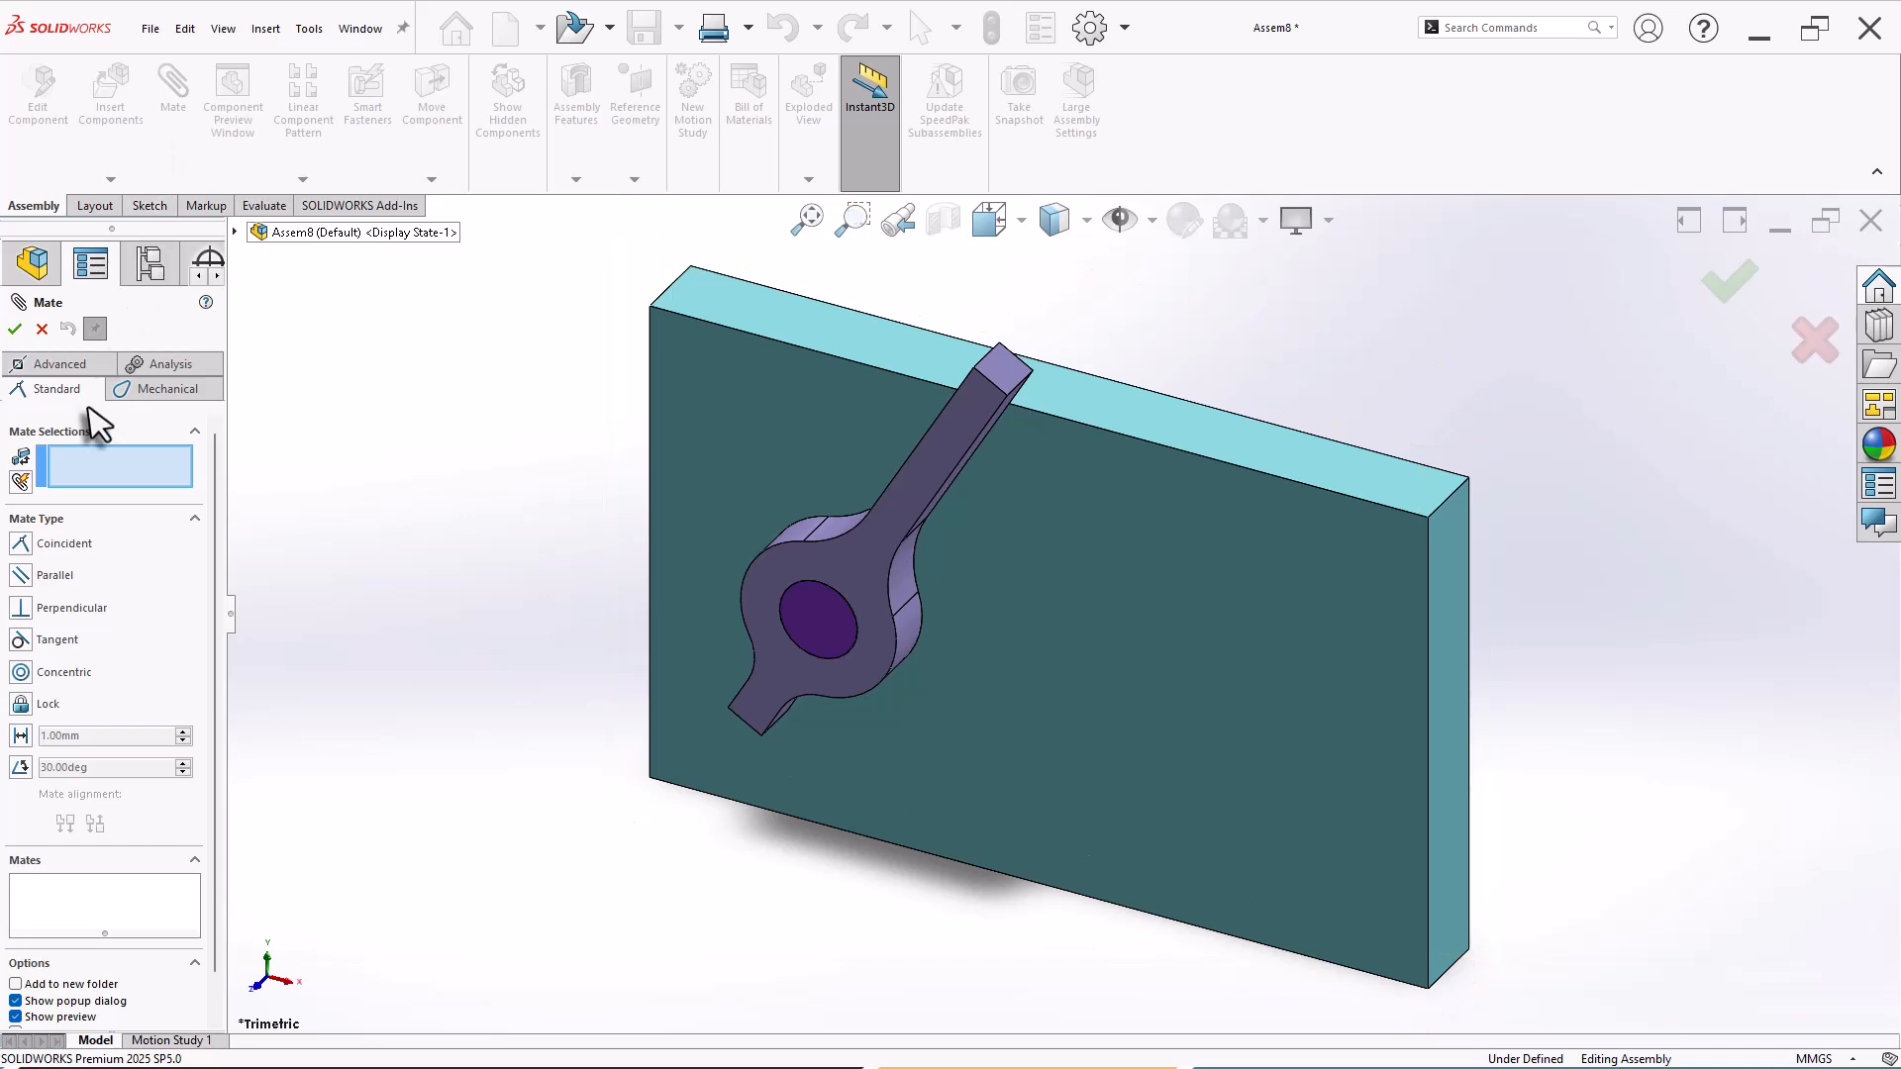
click(55, 365)
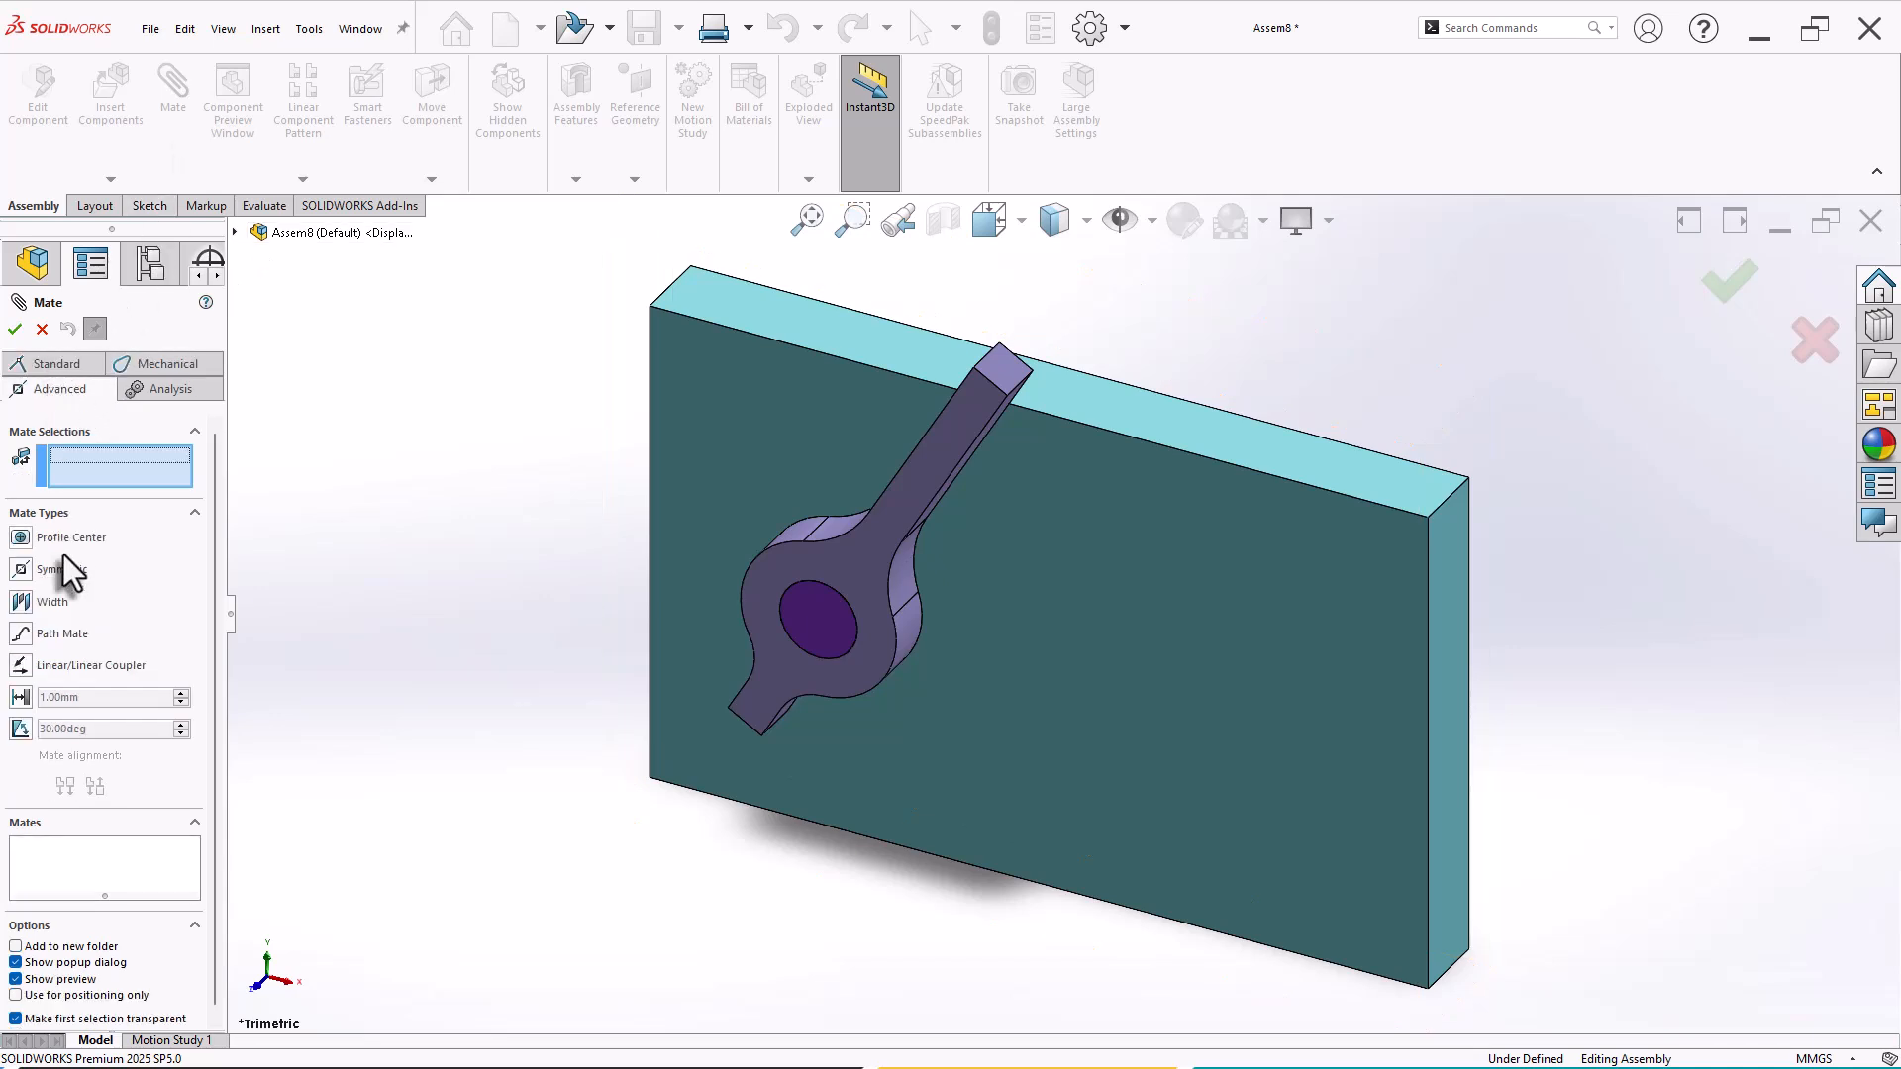
click(22, 732)
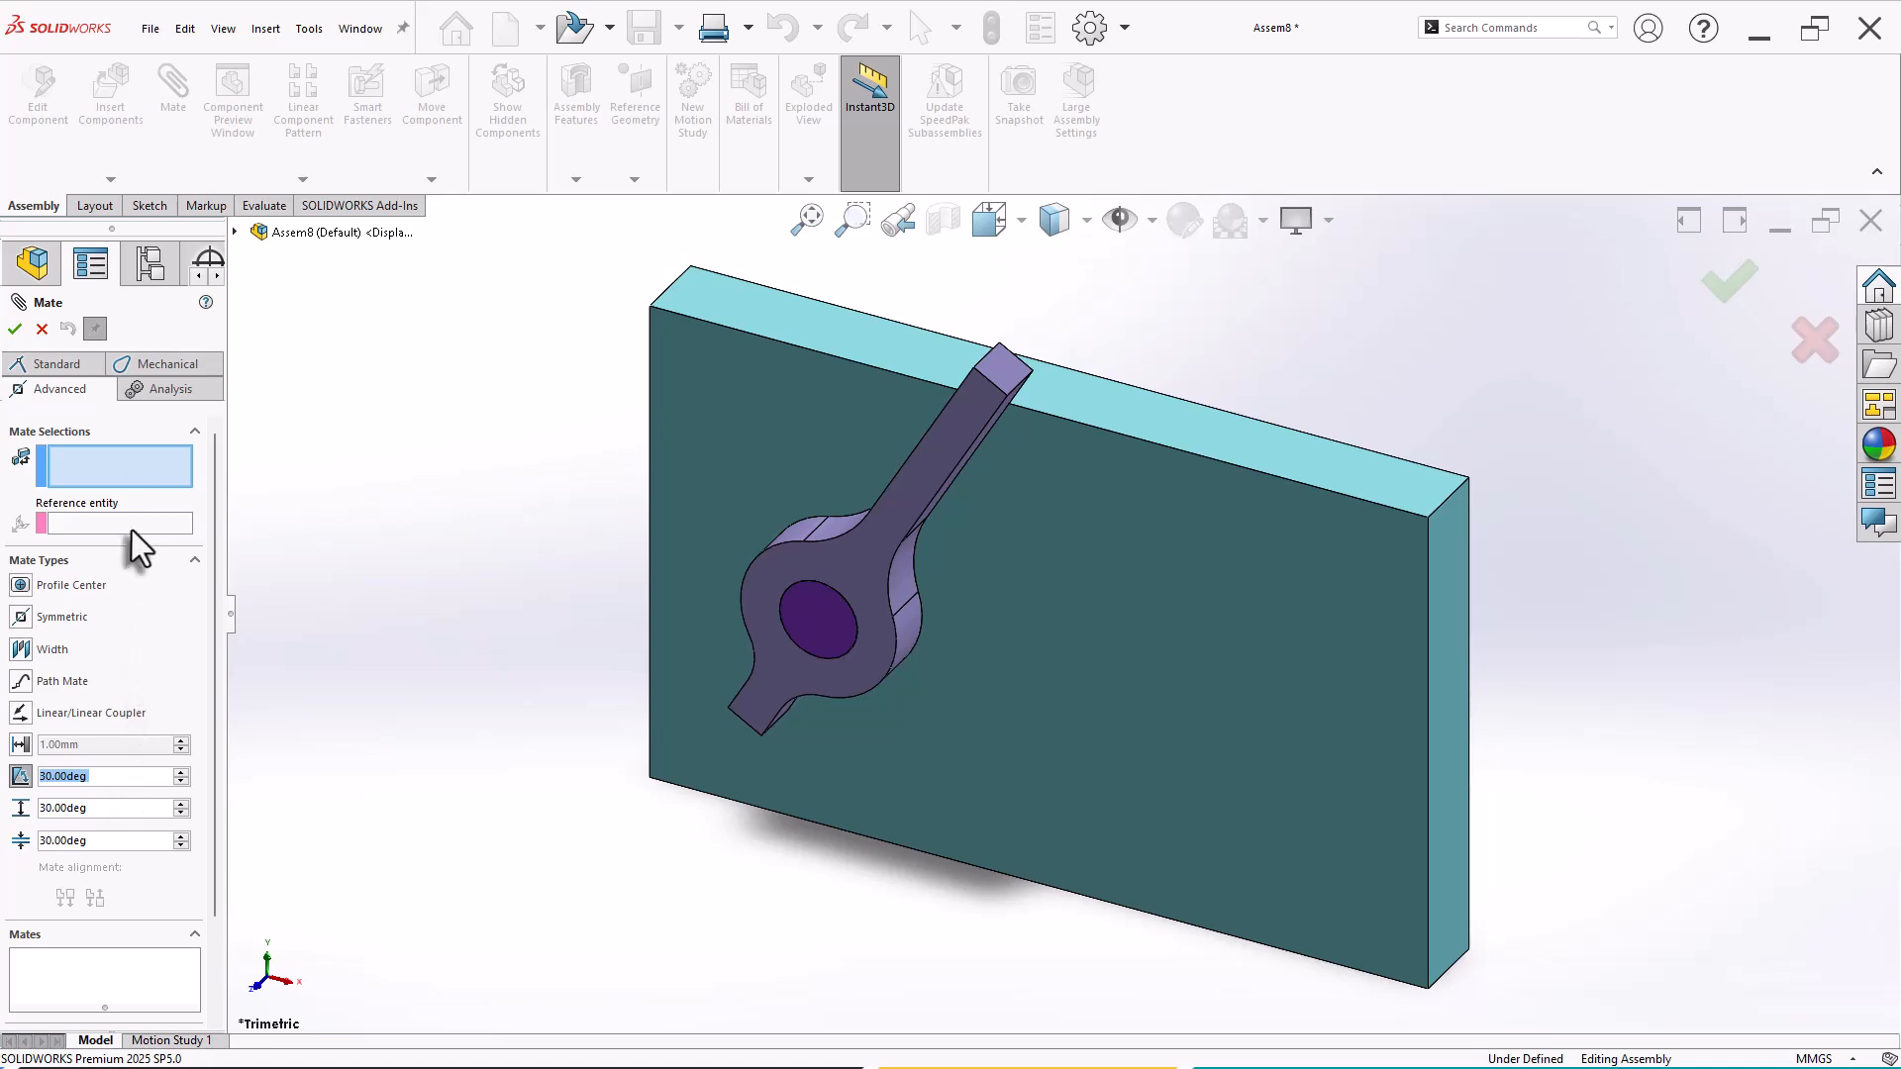
middle_drag(1053, 551, 994, 505)
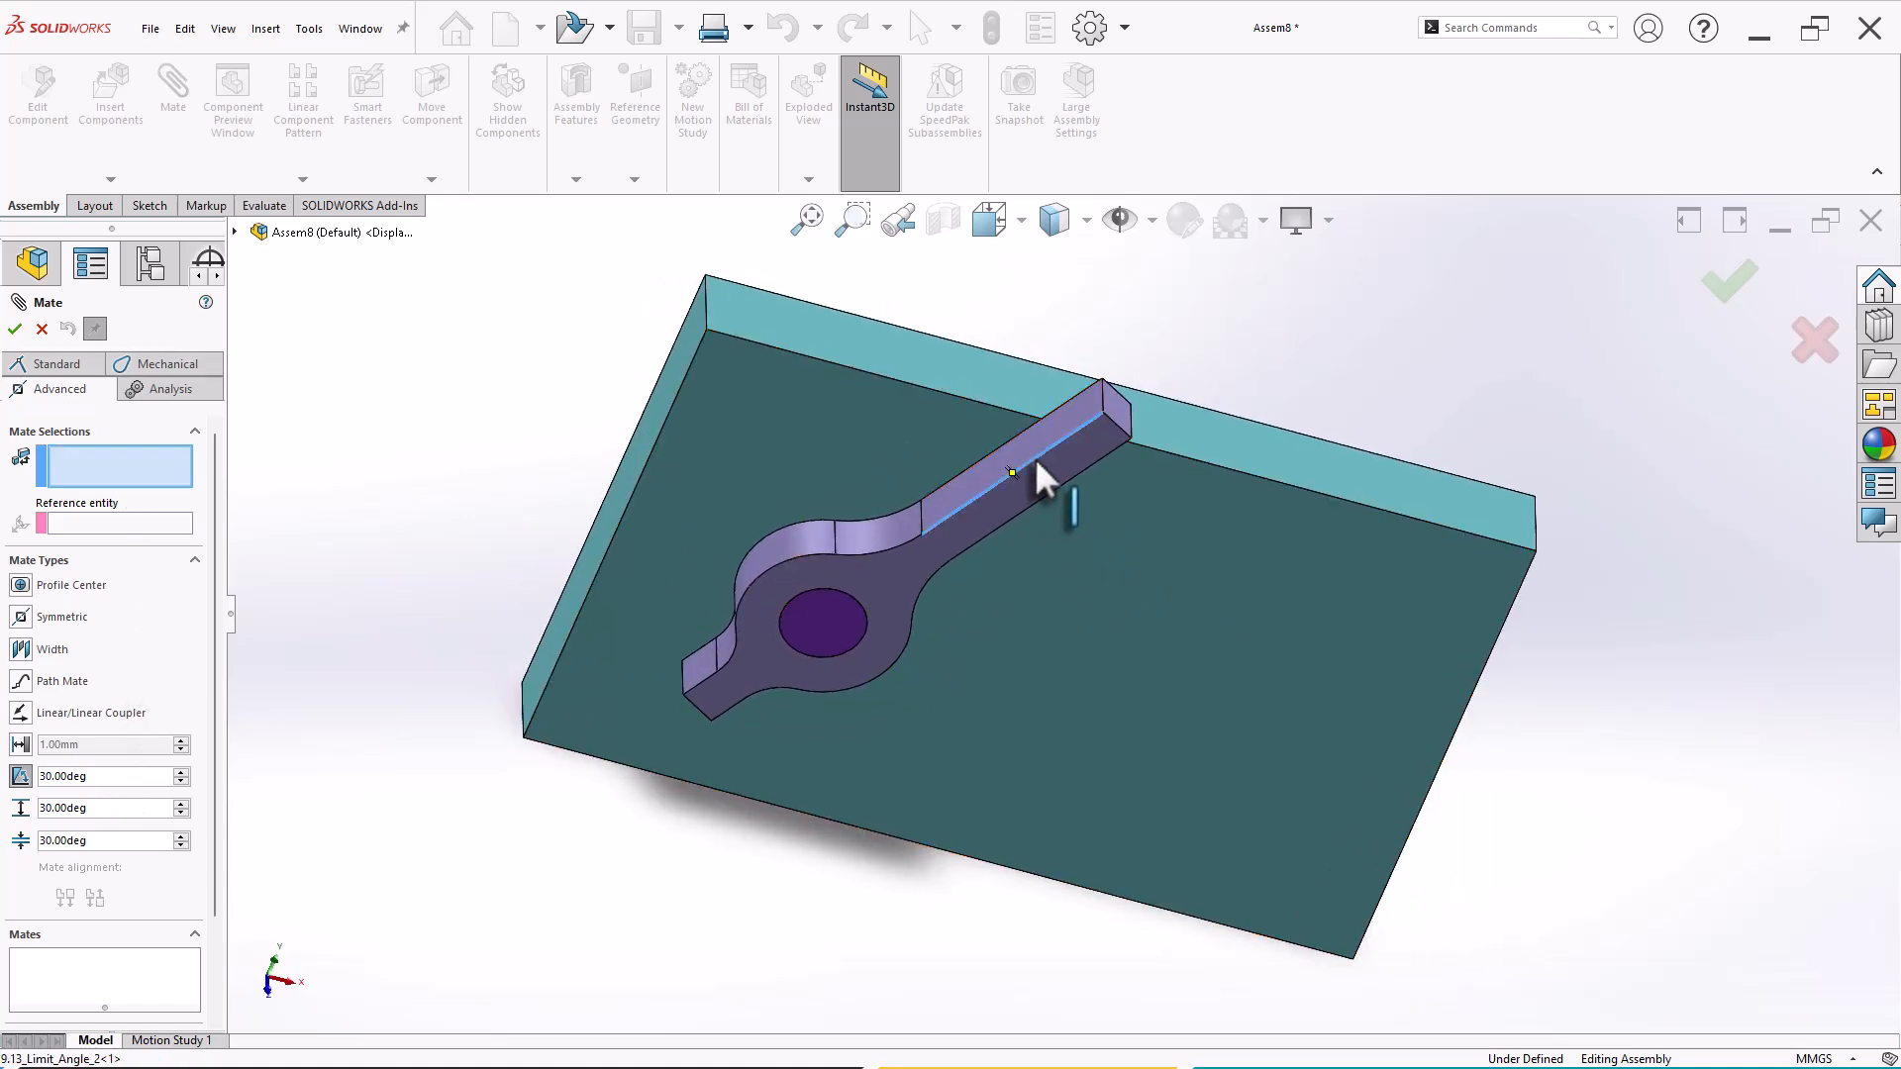
click(1017, 448)
click(997, 408)
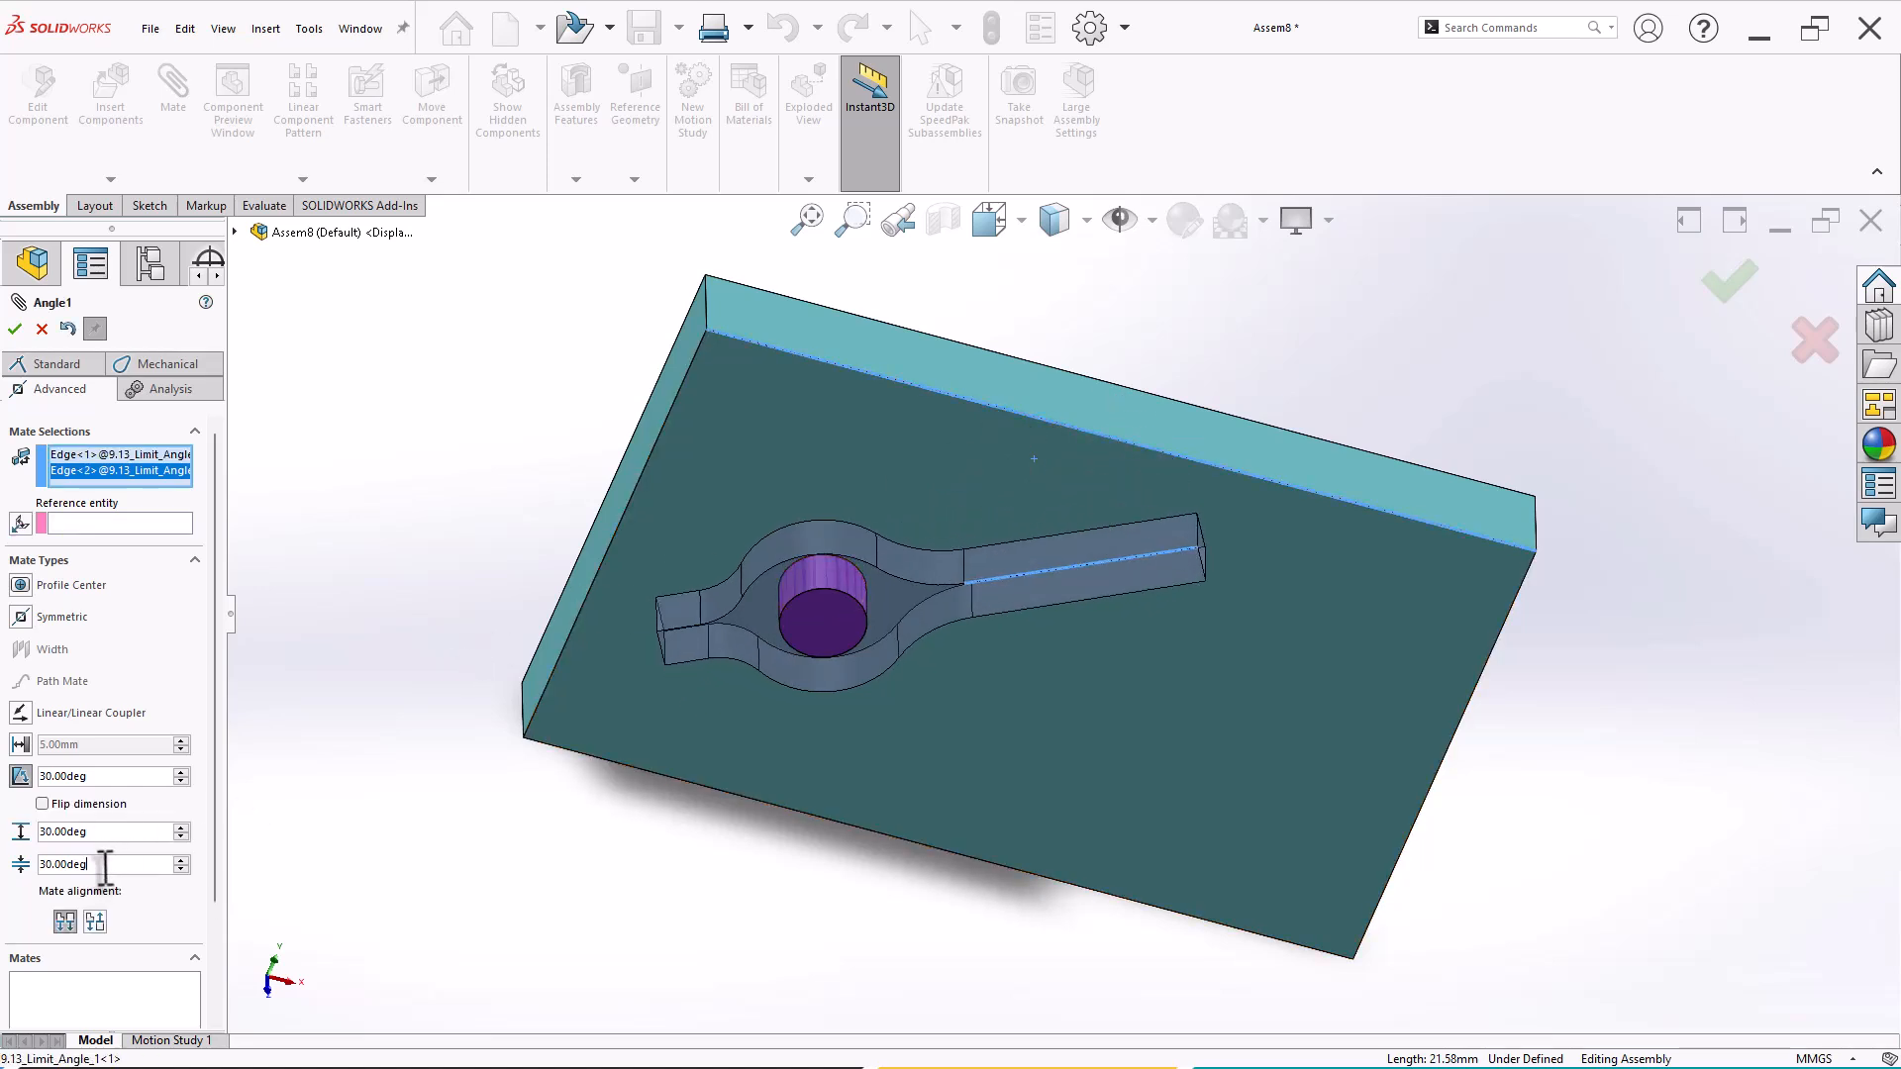
Step: Set the Limit Angle mate's minimum to 0 degrees and its maximum to 90 degrees, and accept the mate
text(0)
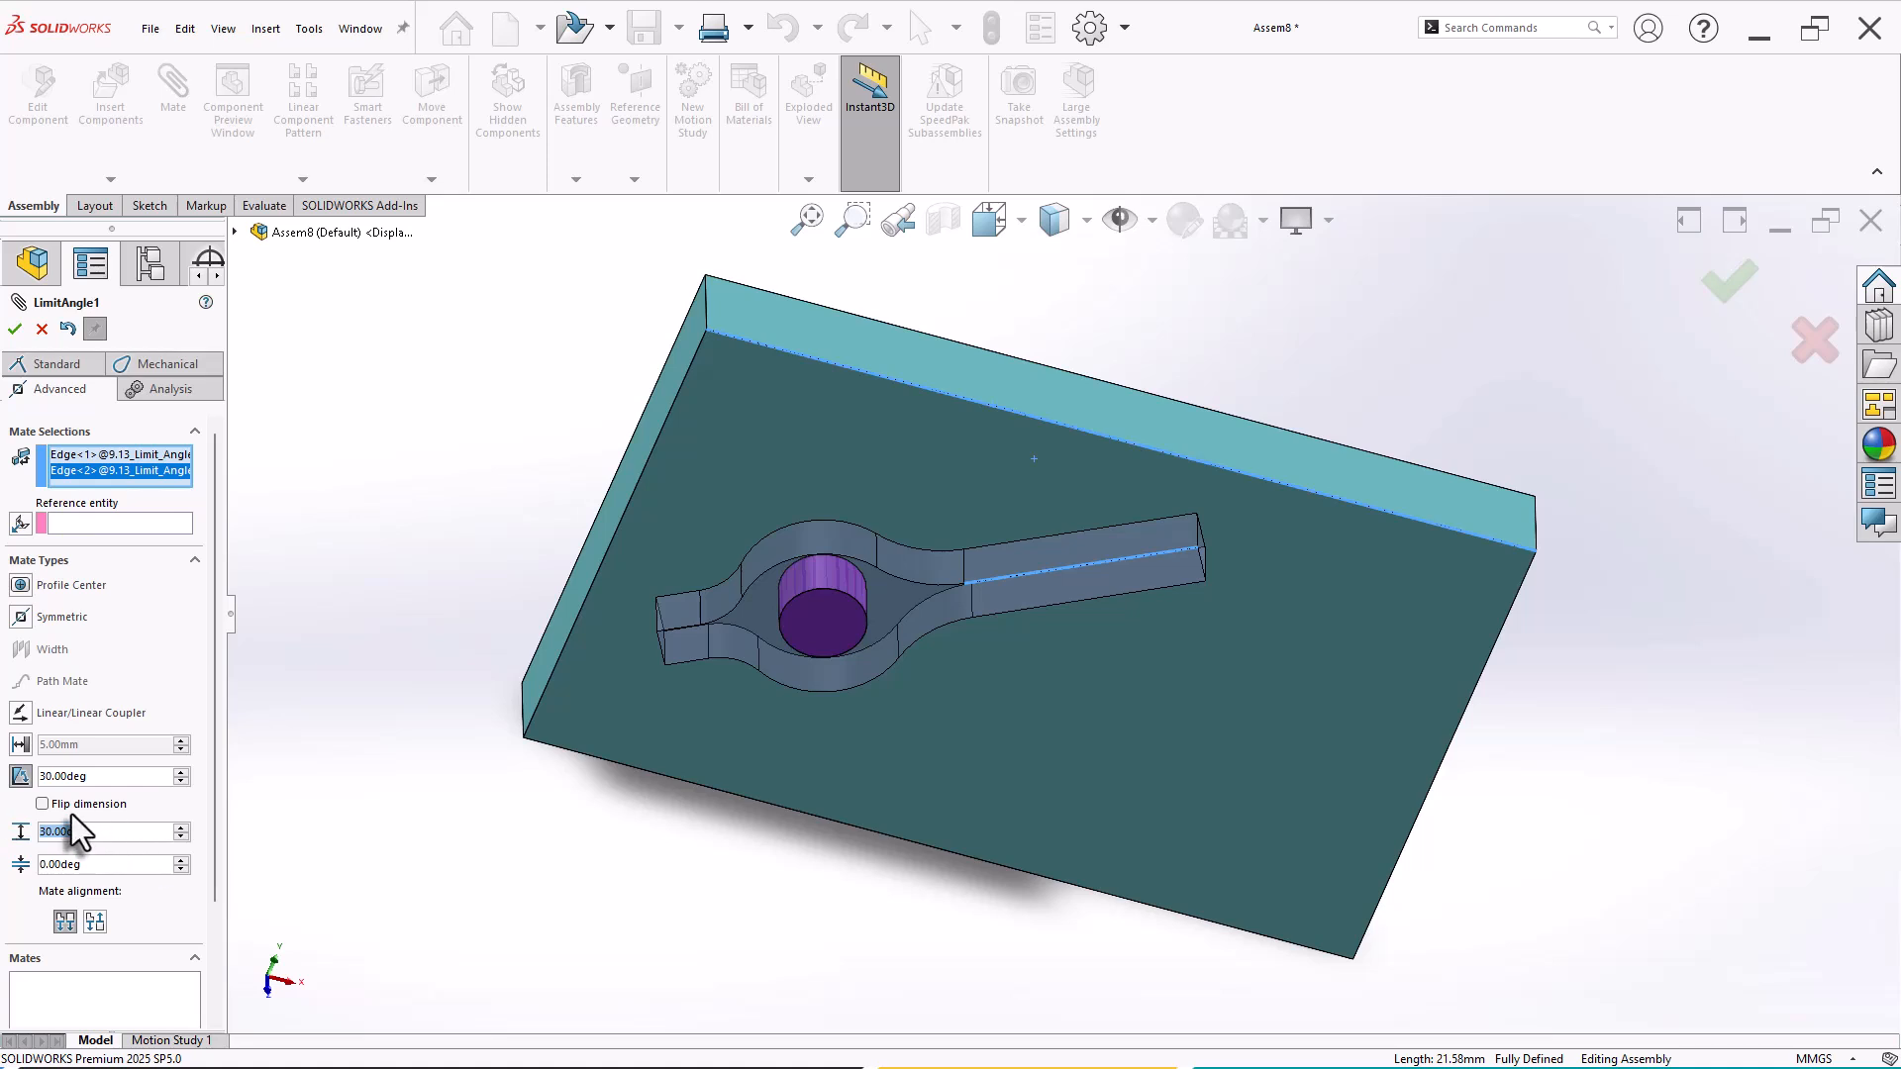
text(90)
key(Return)
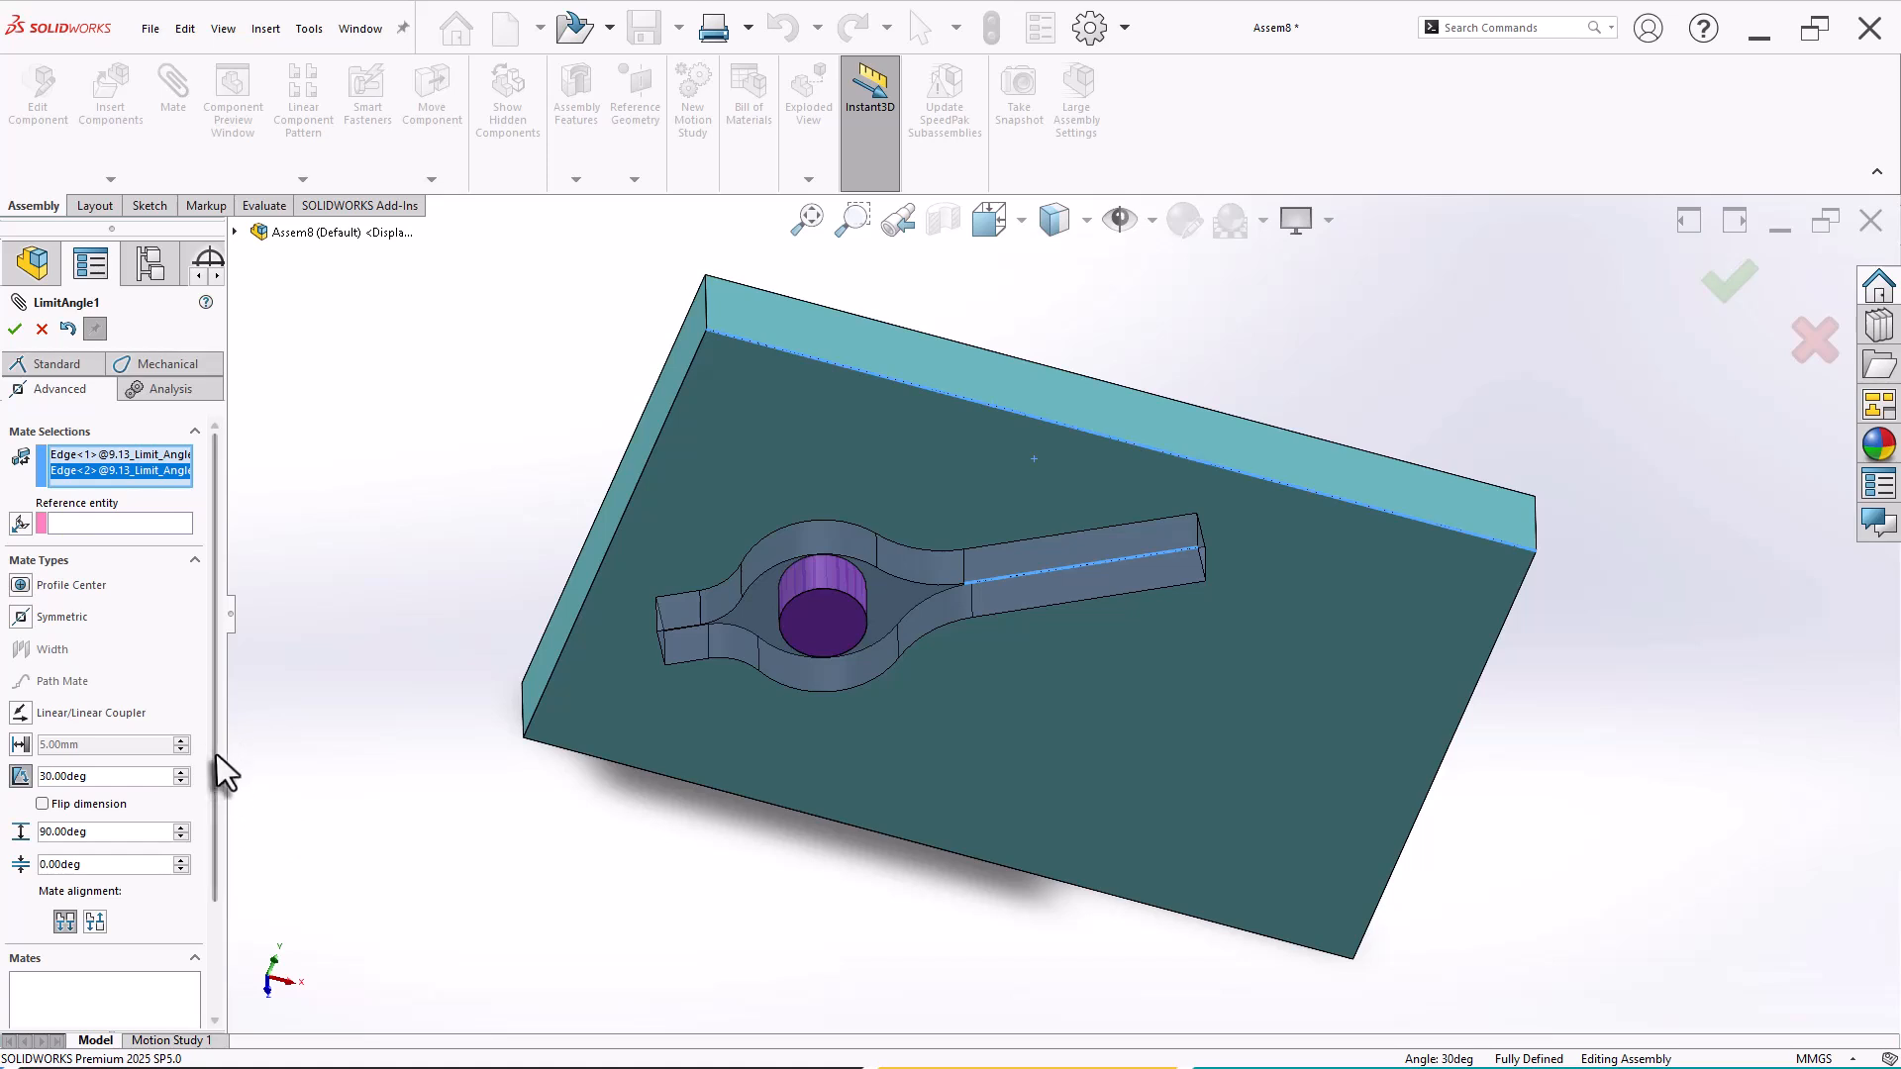
scroll(217, 770, down, 1)
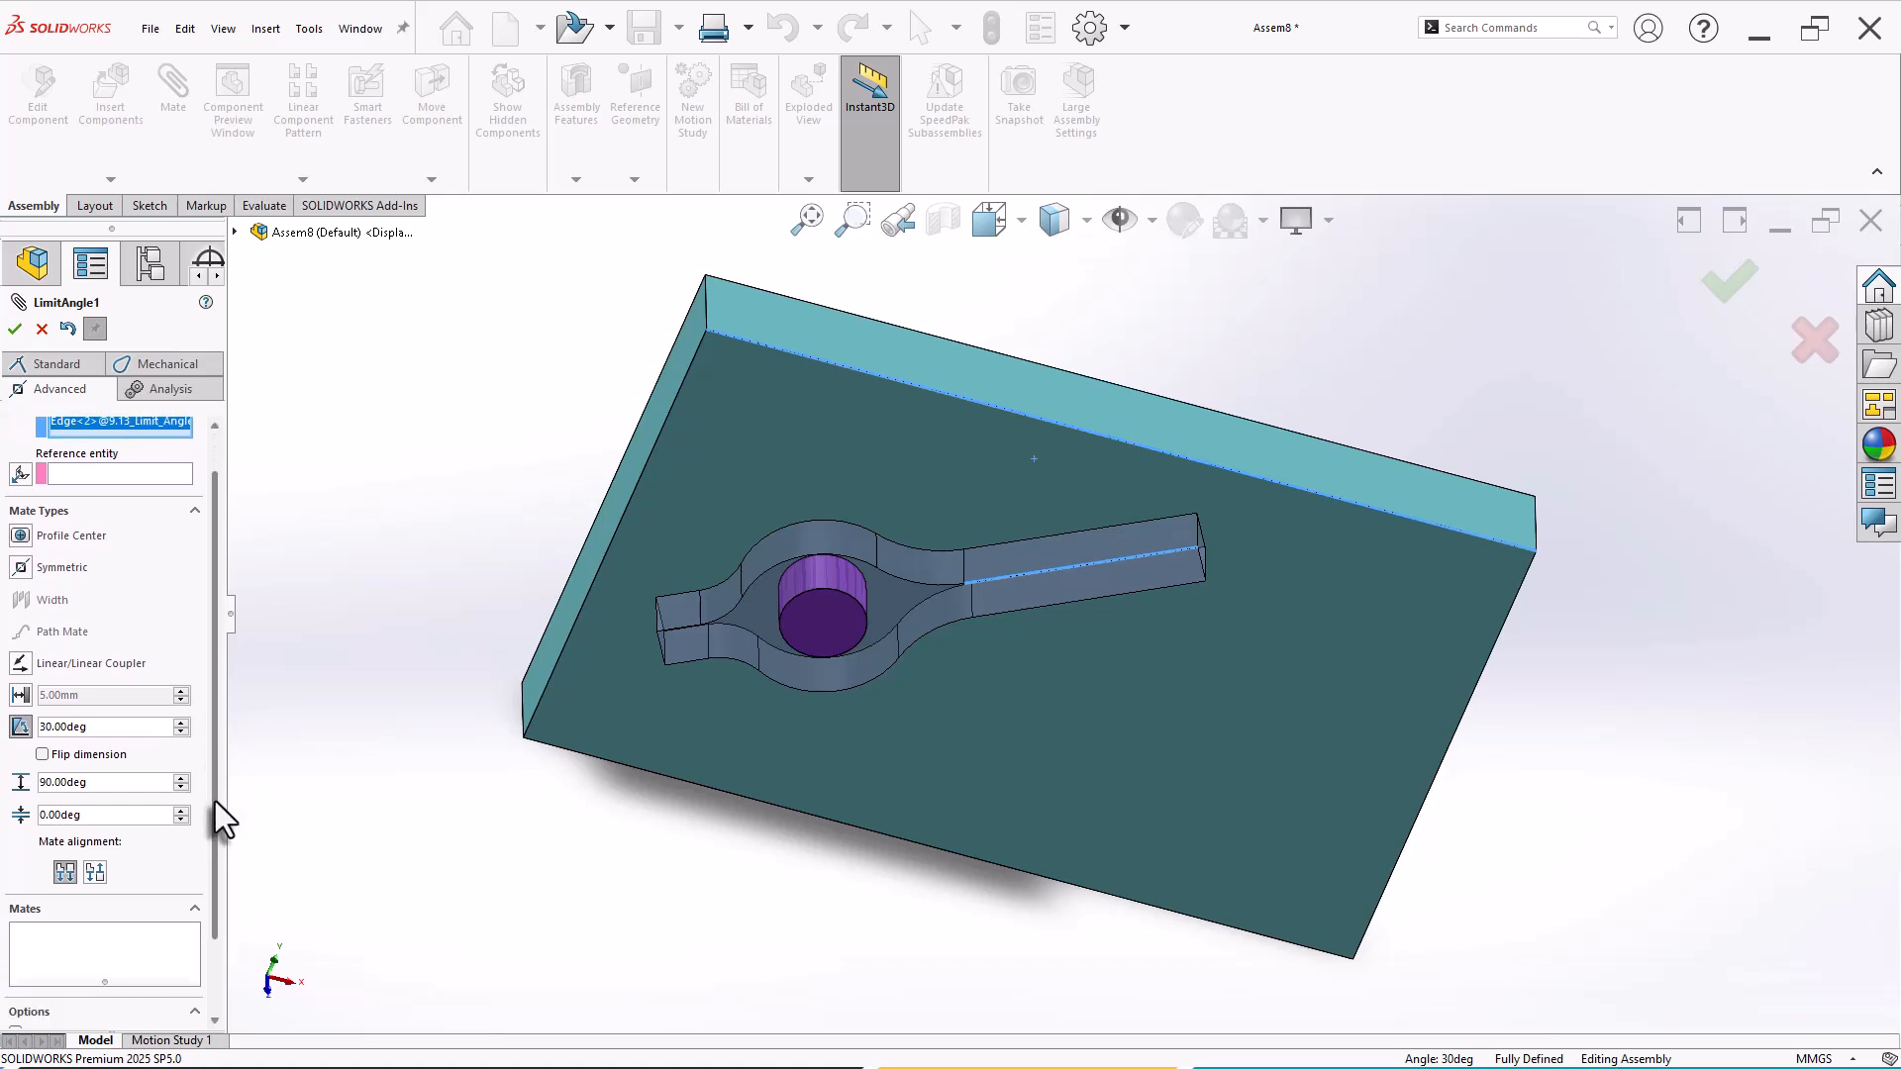
click(15, 329)
Step: Rotate the arm around the pin to test the Limit Angle mate's range
scroll(1116, 594, up, 4)
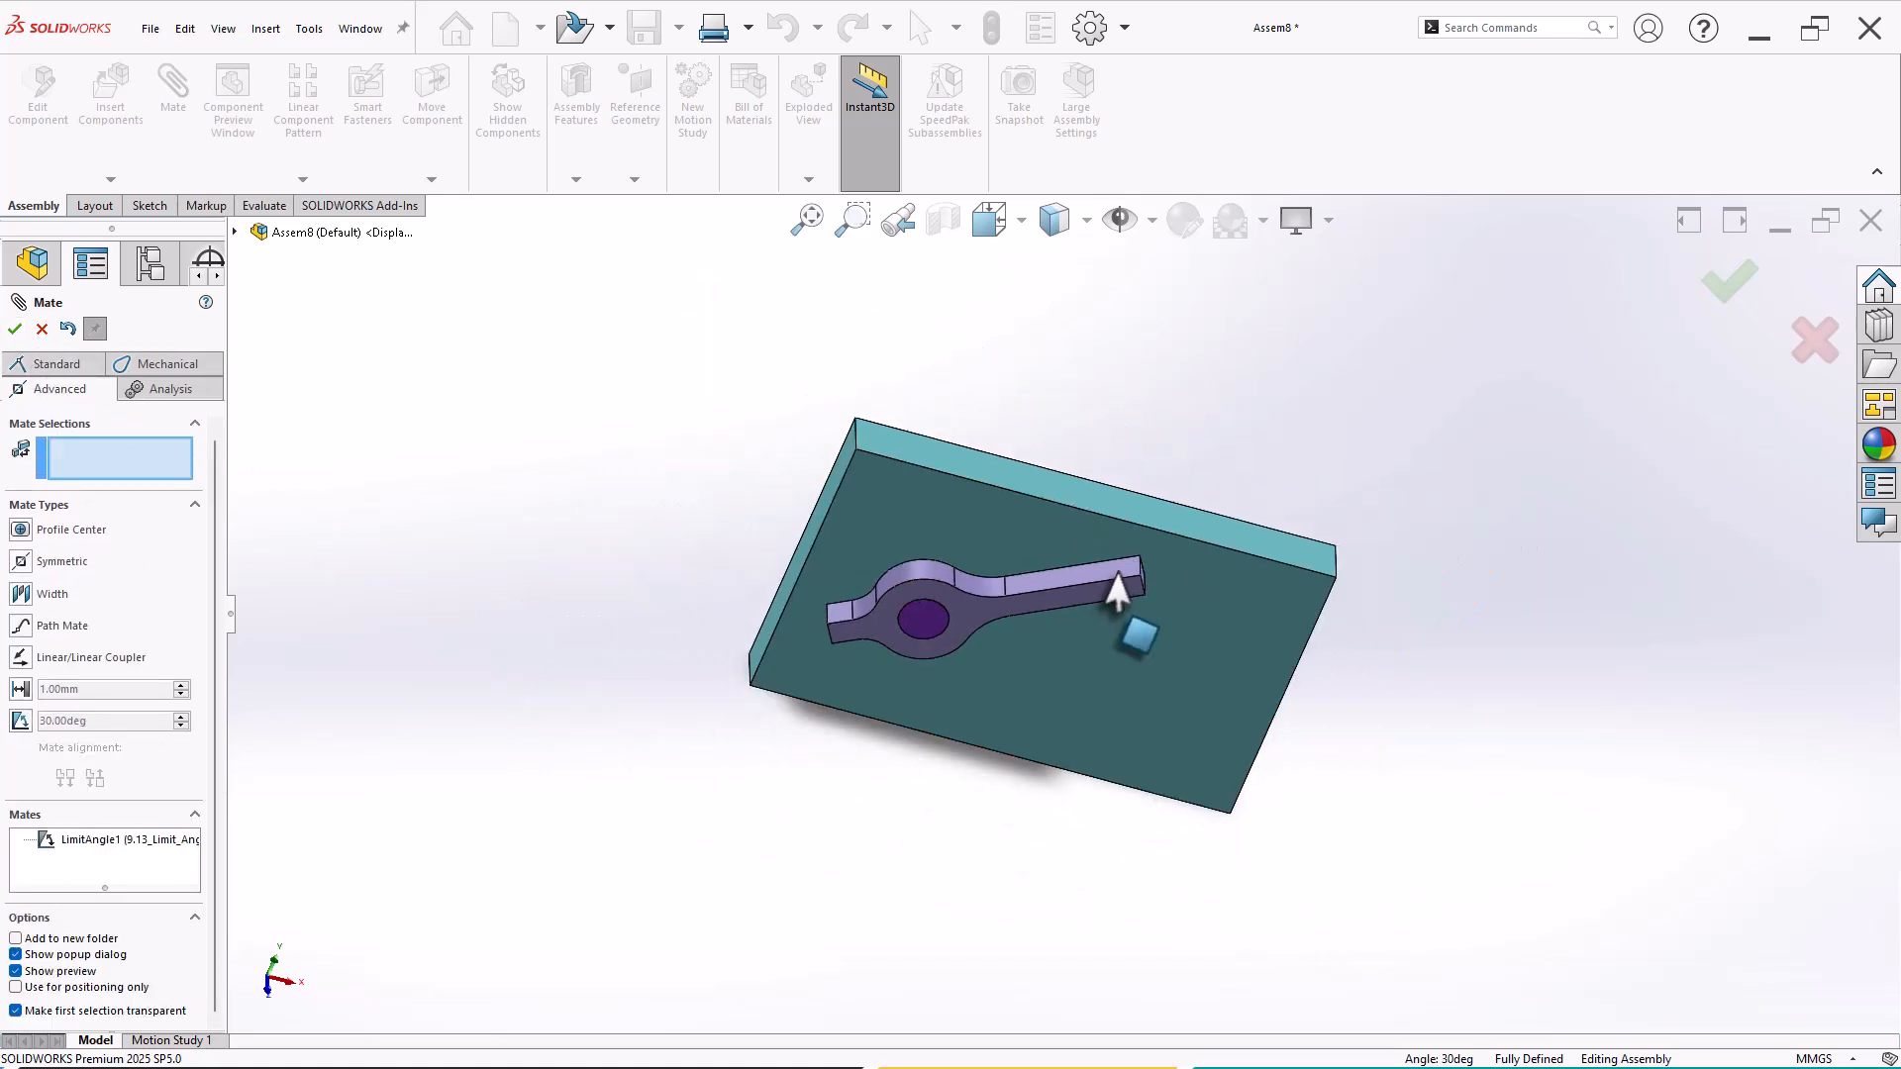
scroll(1089, 594, down, 4)
click(1071, 619)
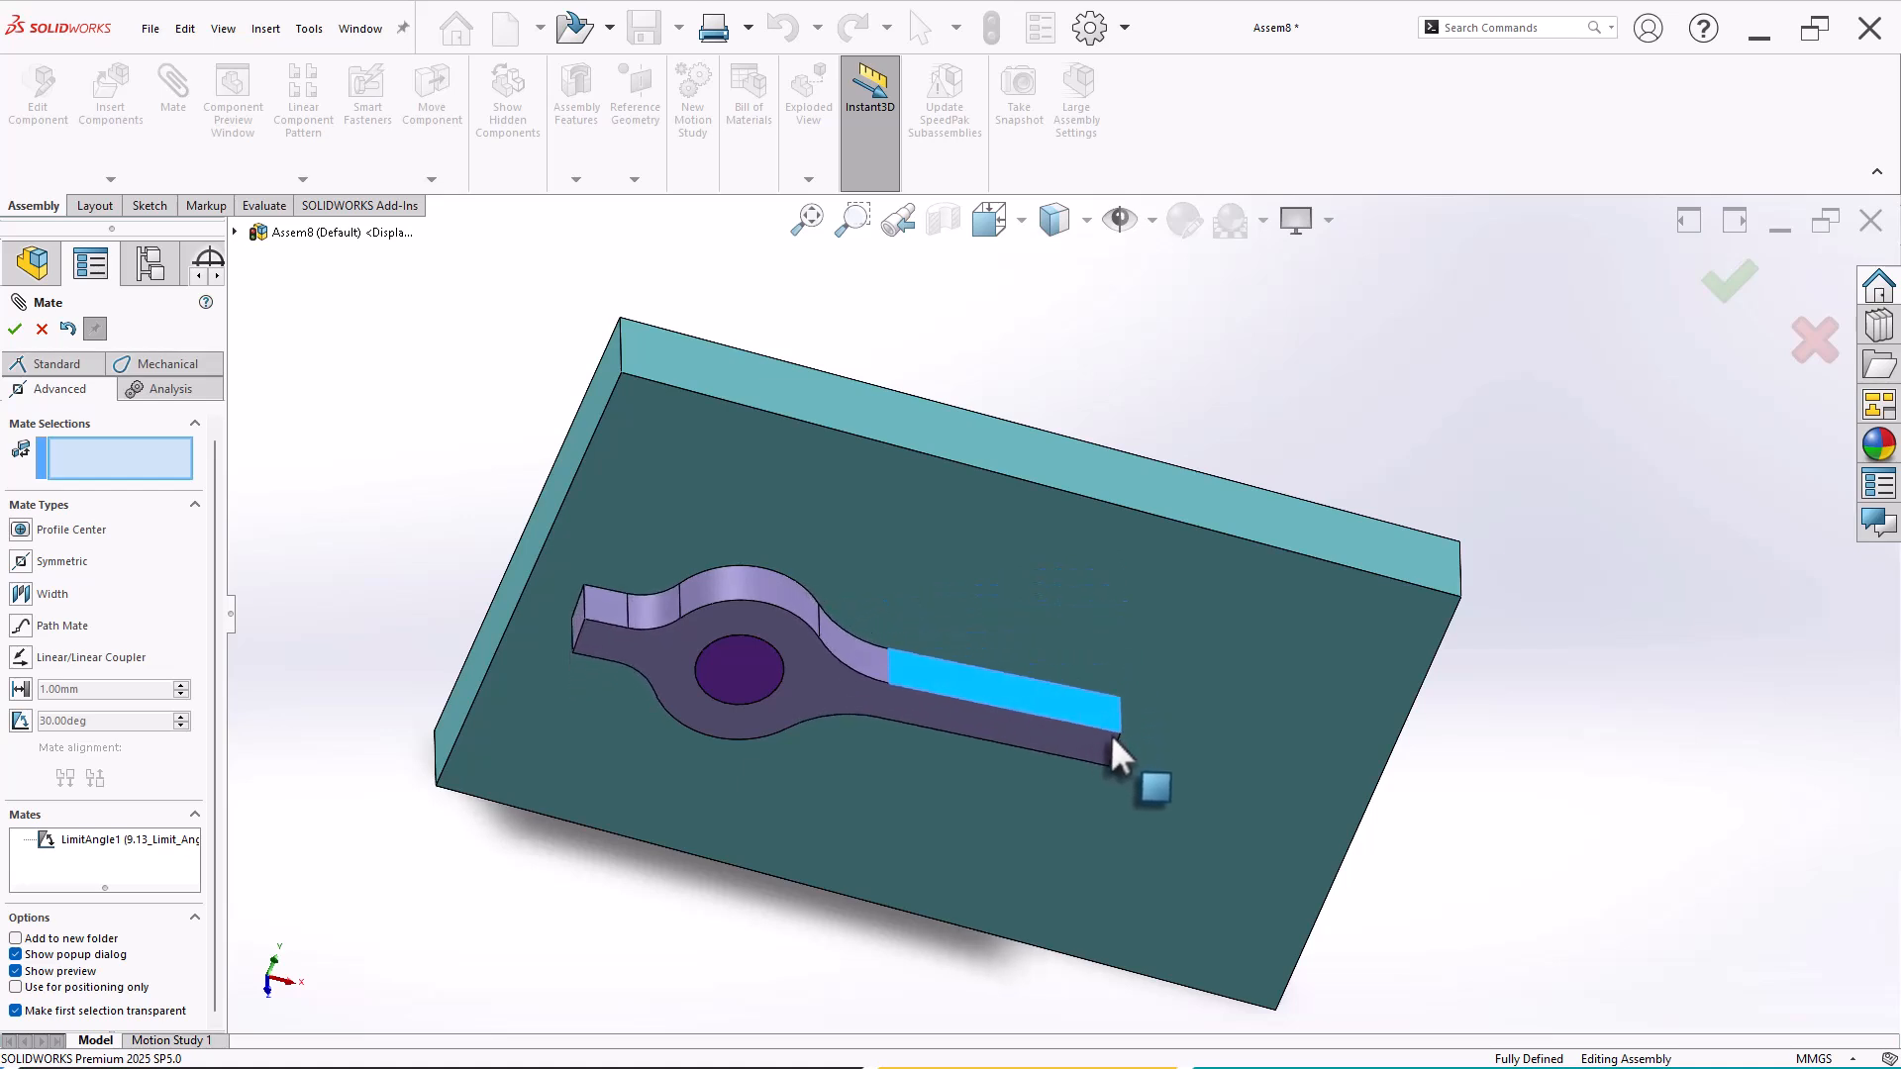